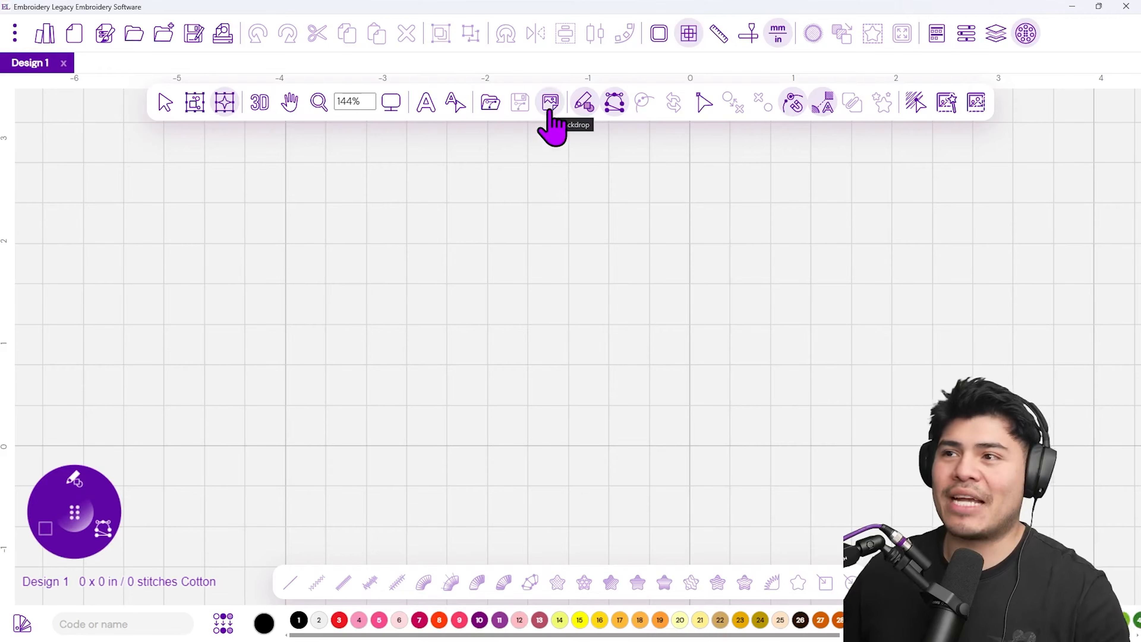
# - Load the Love_is_everything image from the desktop's "Love is everything" folder as the design's backdrop
pyautogui.click(549, 110)
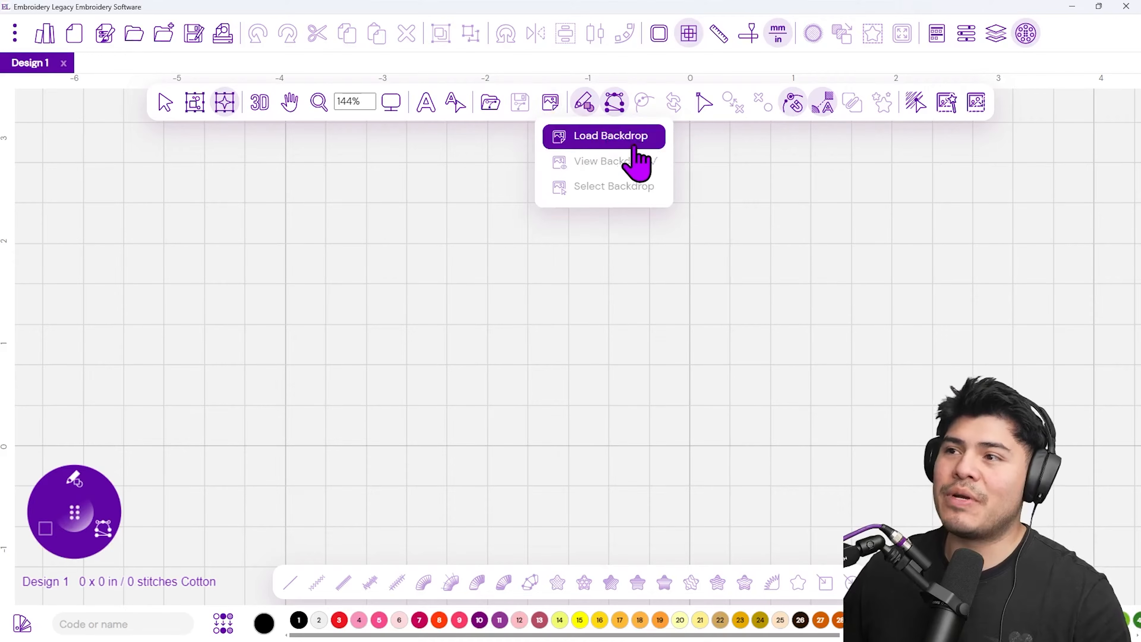
pyautogui.click(644, 144)
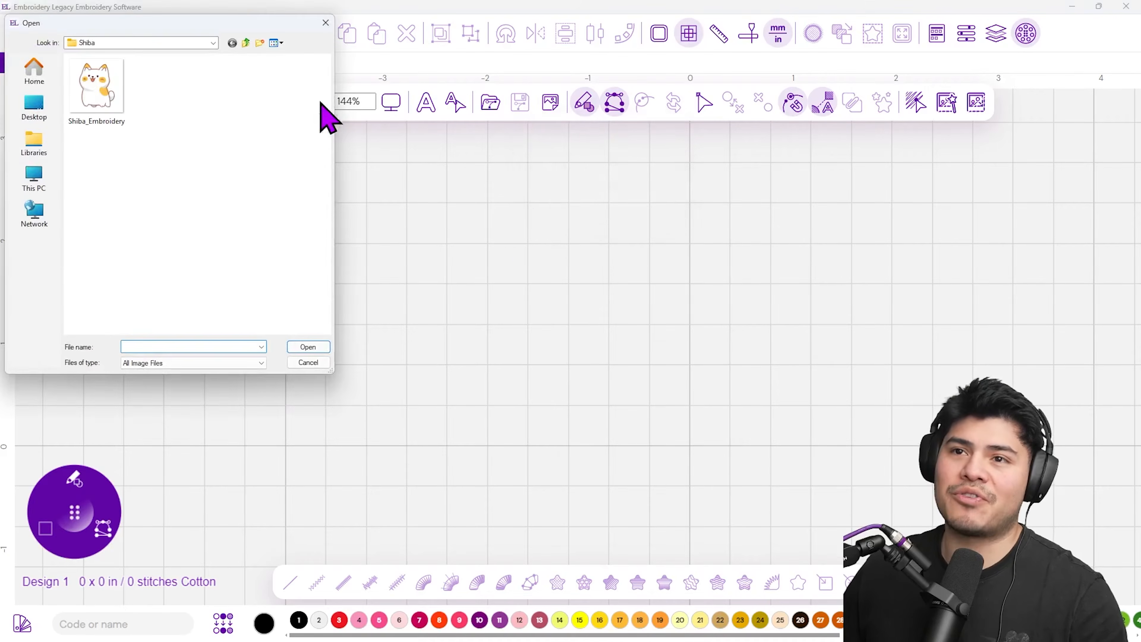
pyautogui.click(24, 115)
pyautogui.scroll(-3, 220, 255)
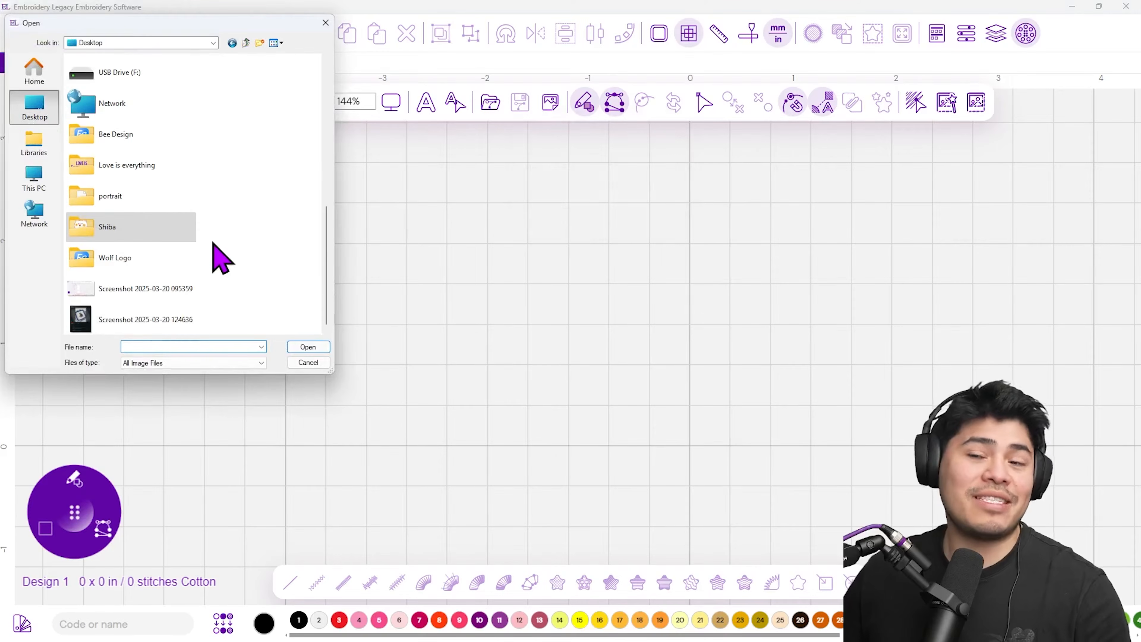
pyautogui.doubleClick(145, 167)
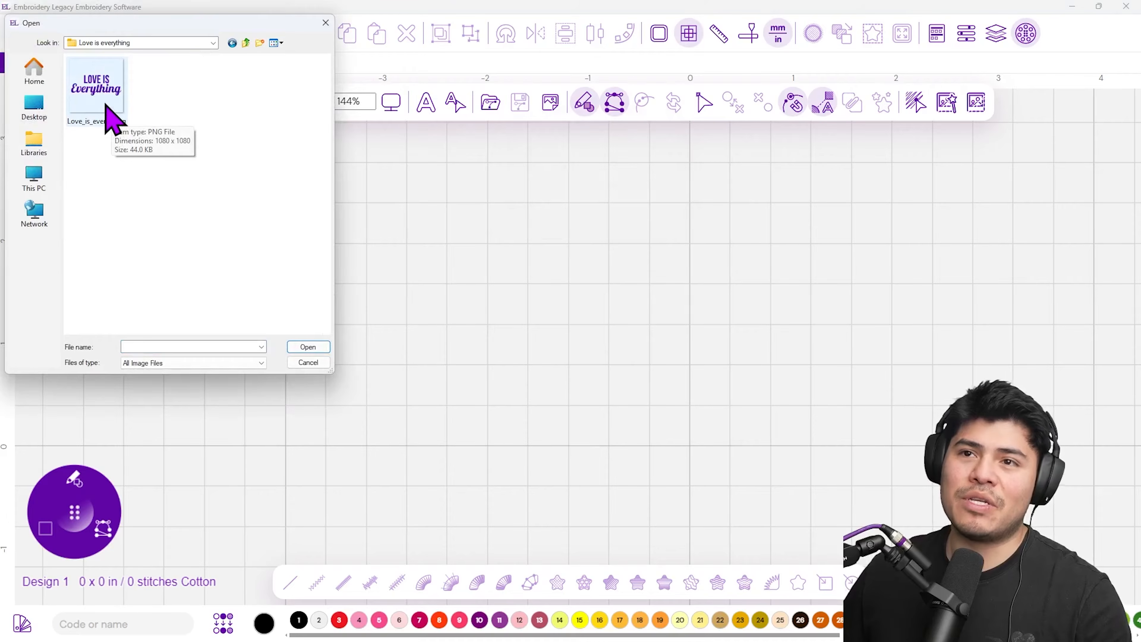
pyautogui.click(106, 105)
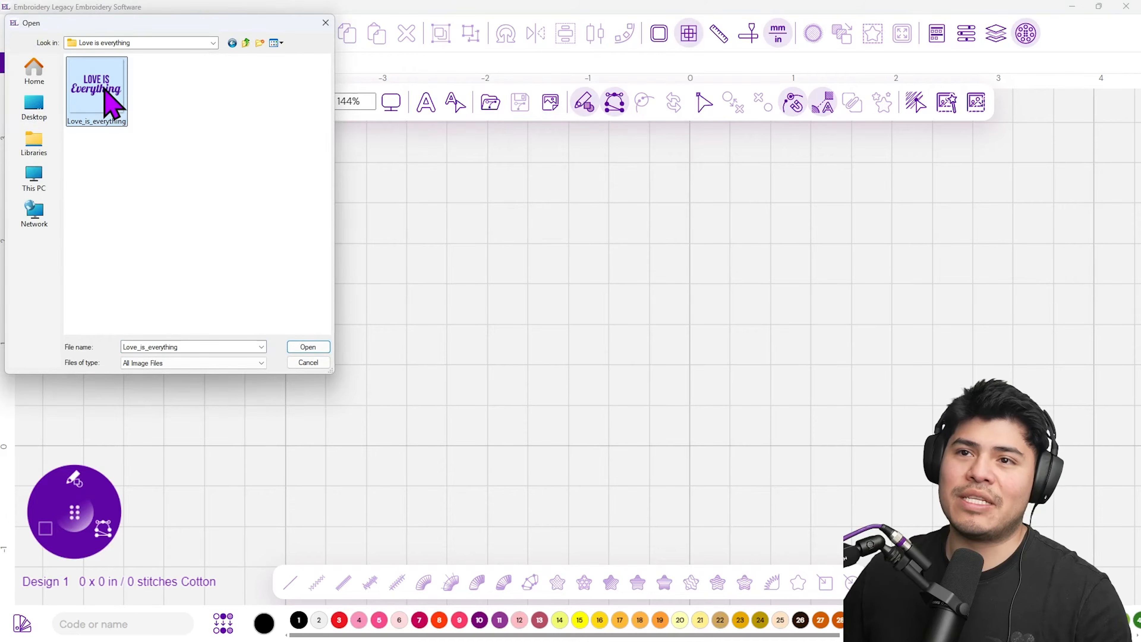
pyautogui.click(308, 347)
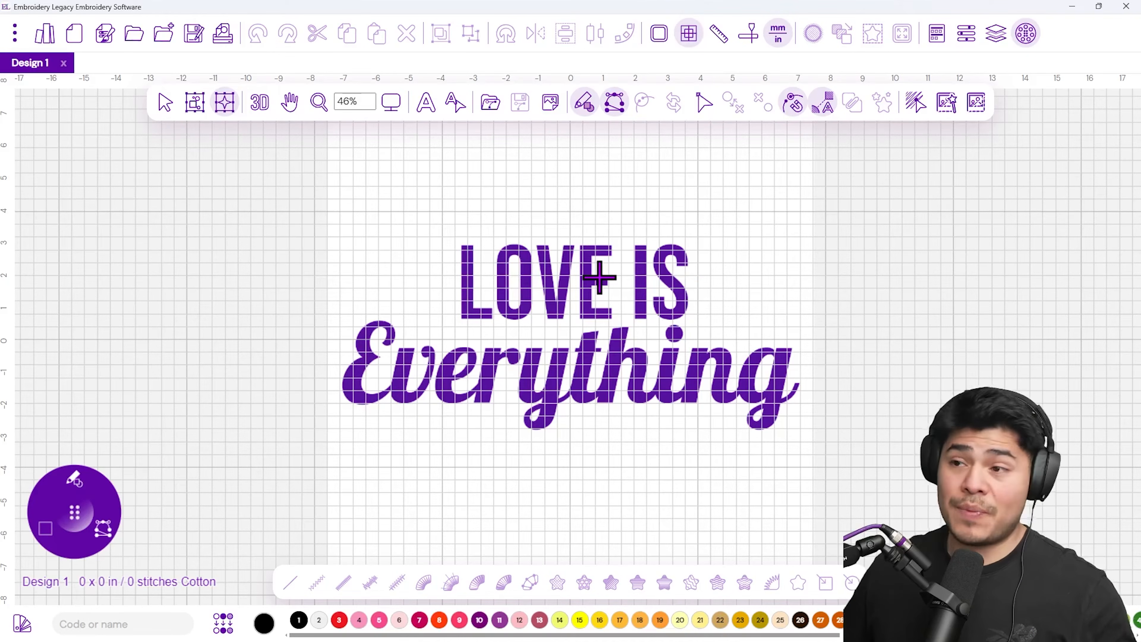
# - Select the backdrop image and open its properties, placing them clear of the artwork
pyautogui.click(551, 102)
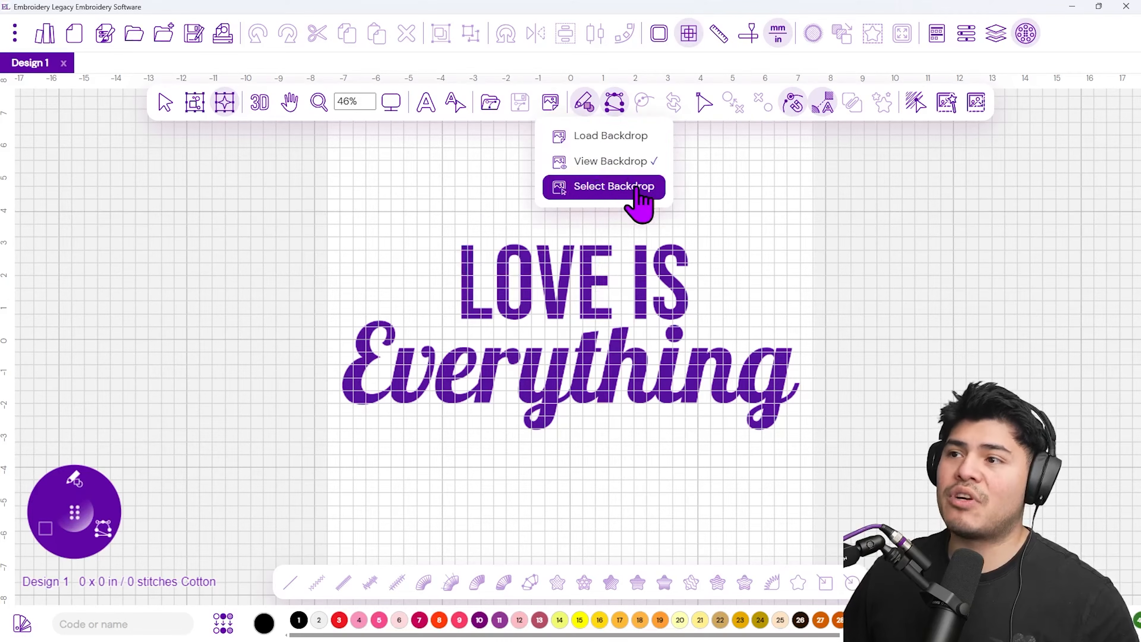
pyautogui.click(600, 187)
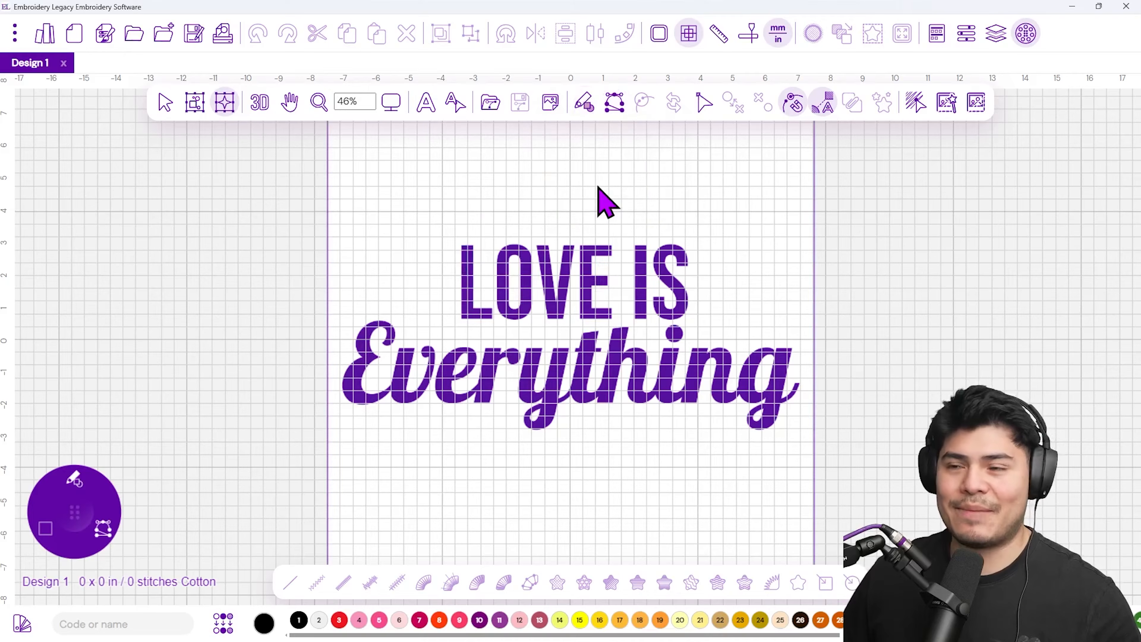
pyautogui.scroll(1, 660, 312)
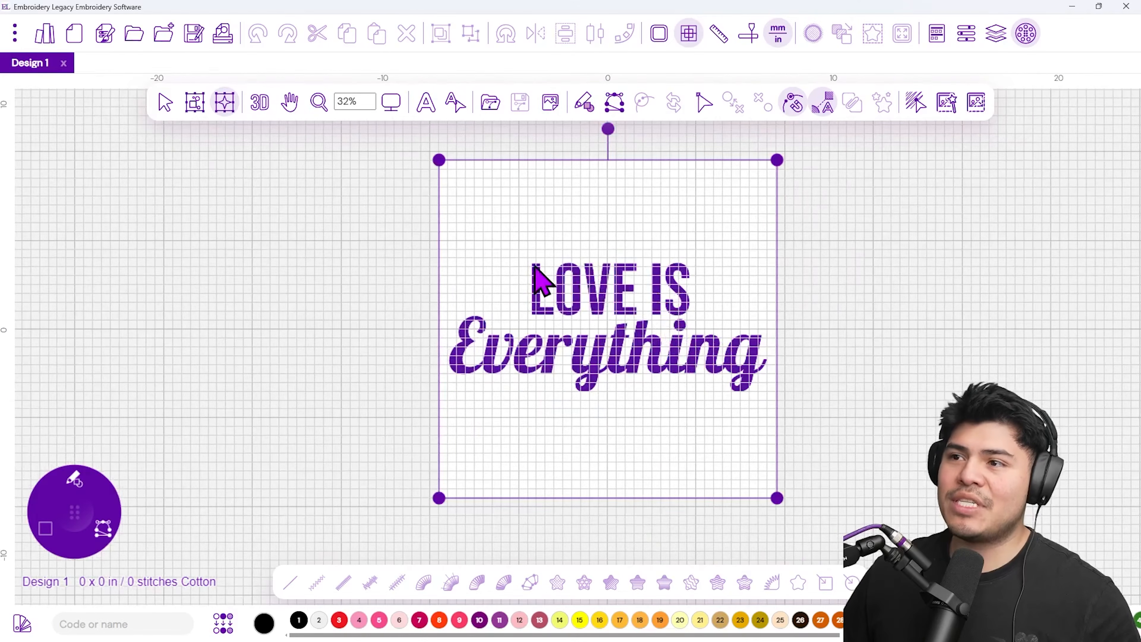
pyautogui.rightClick(594, 262)
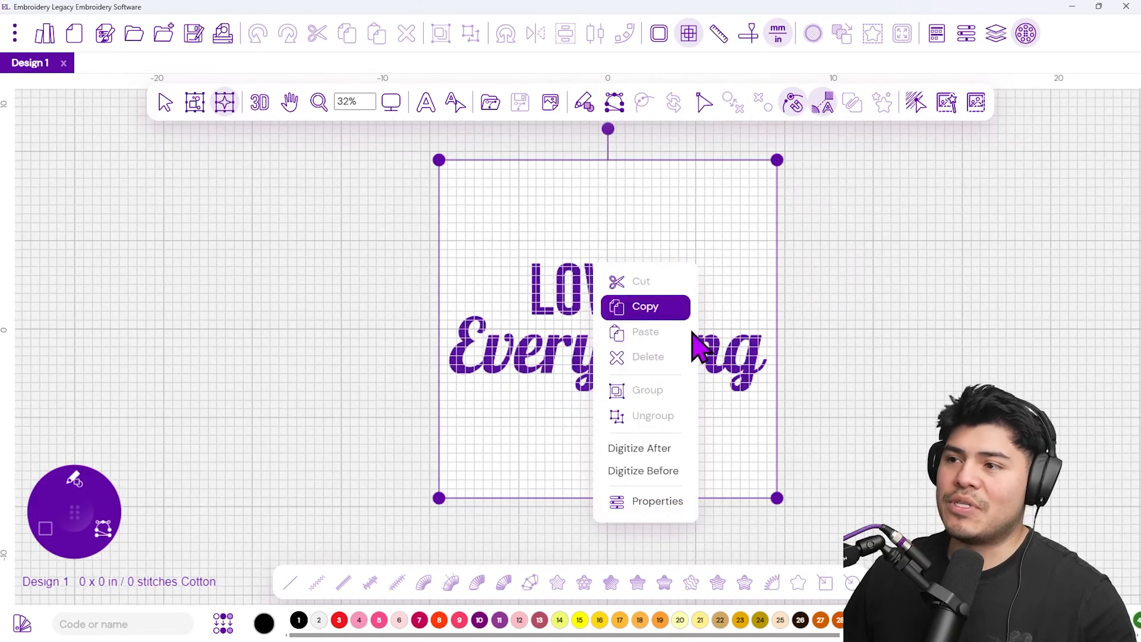
pyautogui.click(645, 502)
pyautogui.moveTo(963, 132); pyautogui.dragTo(223, 140)
# - Set the backdrop's height to 14.9 in
pyautogui.click(326, 324)
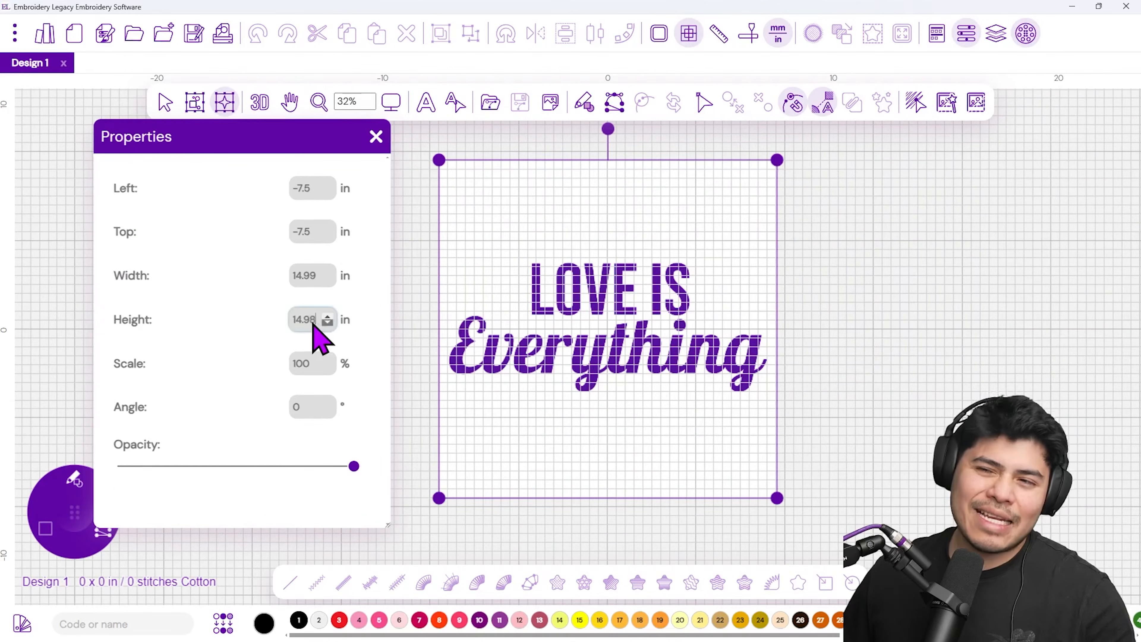
pyautogui.press('Return')
pyautogui.moveTo(315, 323); pyautogui.dragTo(276, 317)
pyautogui.click(250, 327)
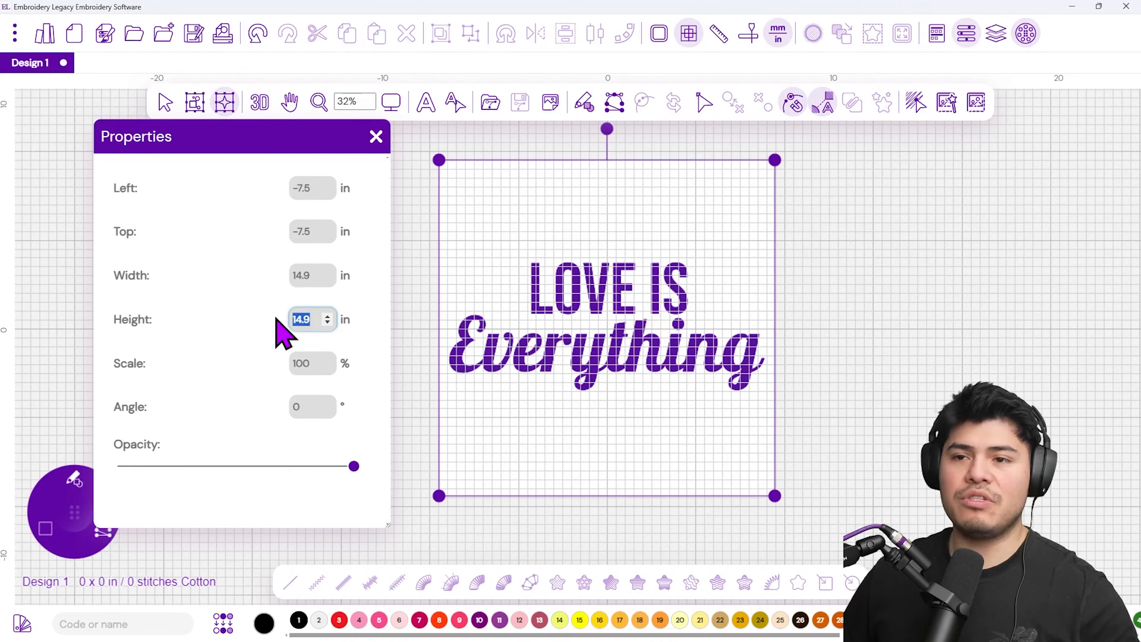
# - Set the backdrop's width to 4 in and move the image close to the centre of the design area
pyautogui.click(308, 277)
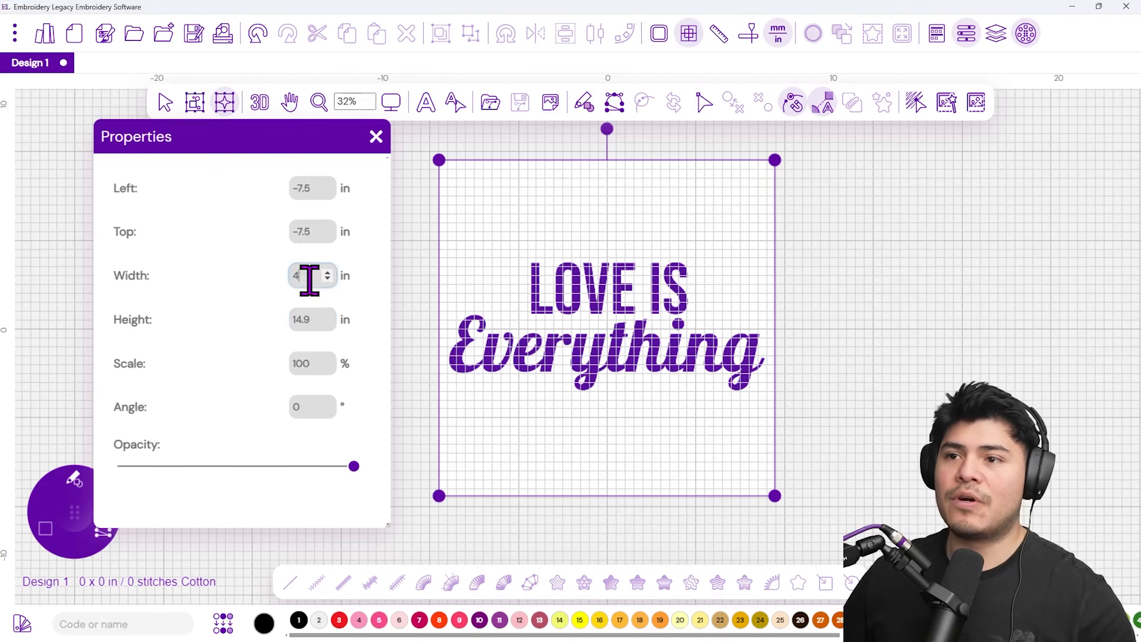
pyautogui.press('Return')
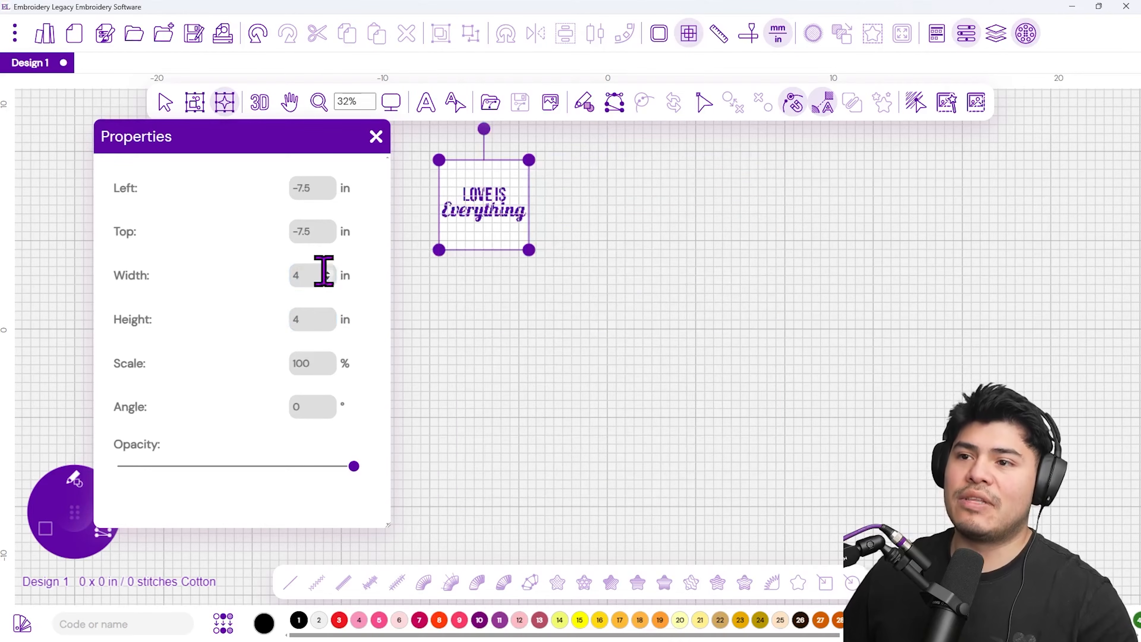
pyautogui.moveTo(527, 194); pyautogui.dragTo(619, 304)
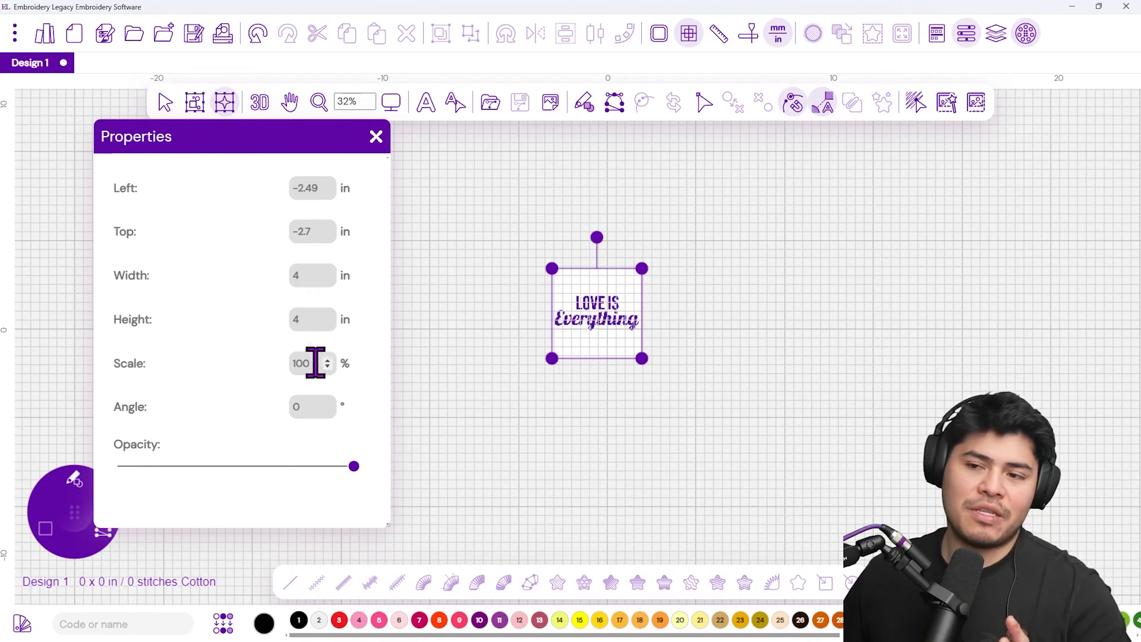
# - Lower the backdrop's opacity to about half and close its properties
pyautogui.click(250, 467)
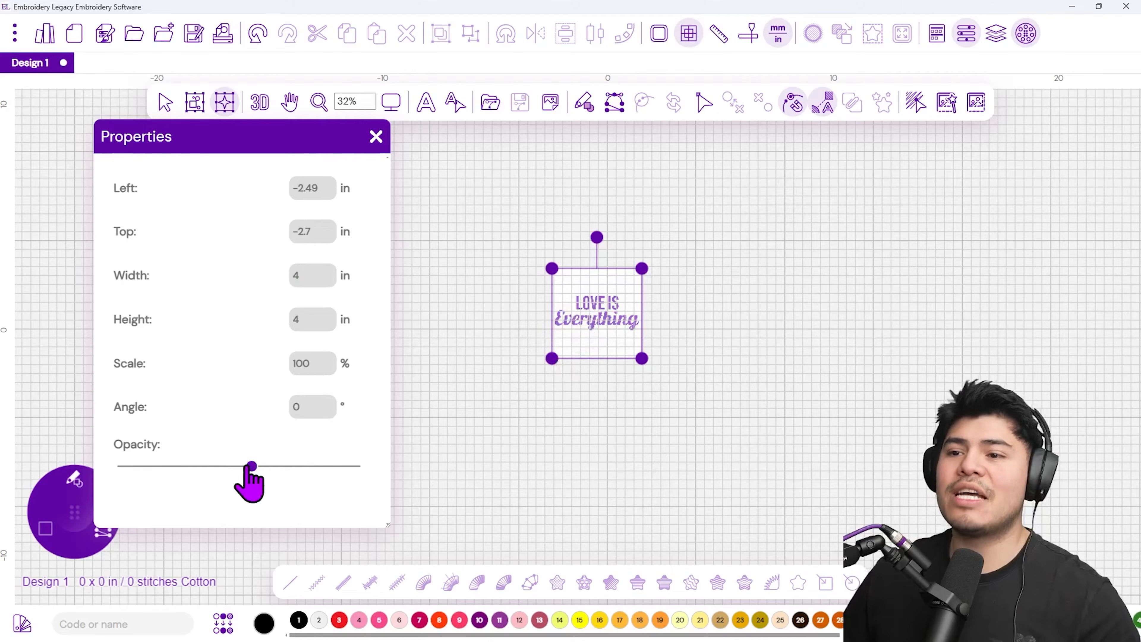
pyautogui.click(227, 466)
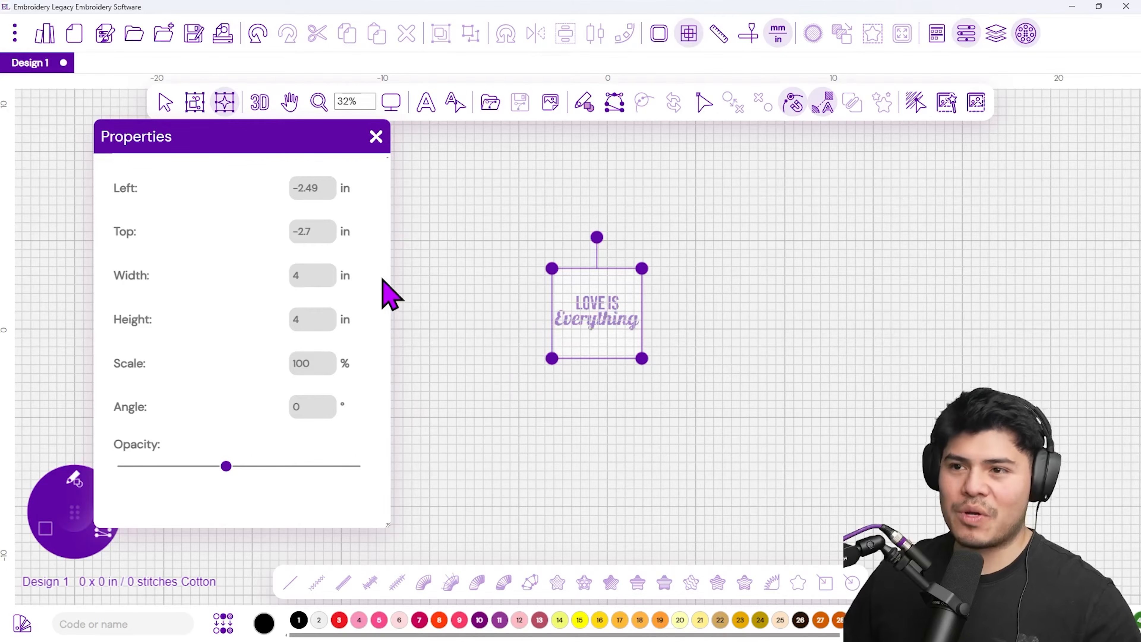
pyautogui.scroll(5, 606, 308)
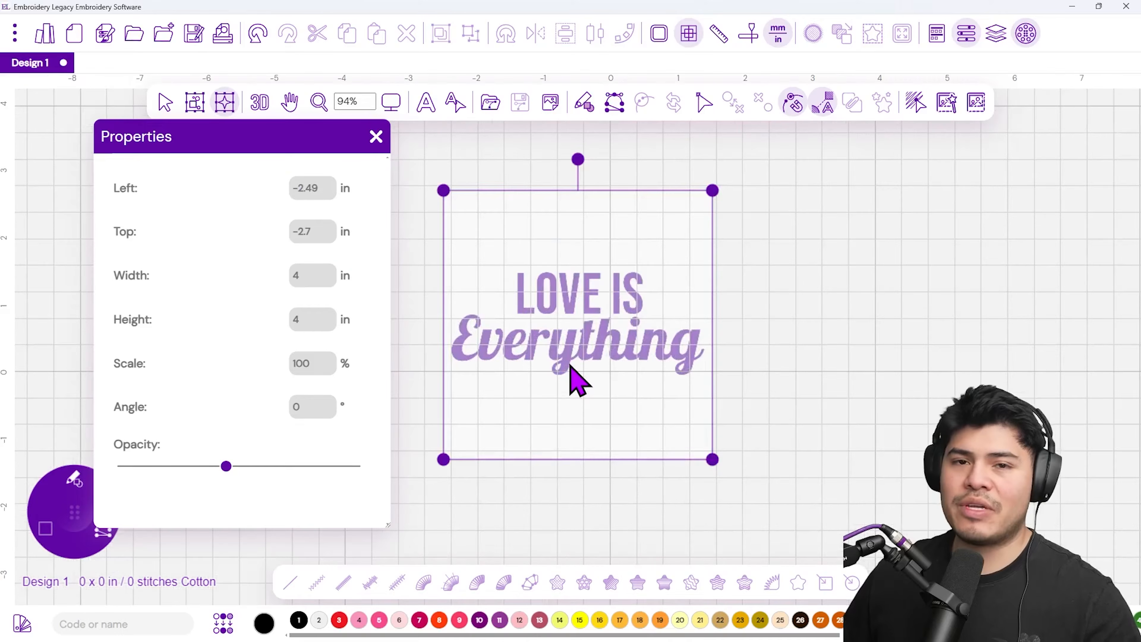
pyautogui.scroll(-3, 573, 371)
pyautogui.scroll(4, 575, 373)
pyautogui.scroll(-3, 577, 366)
pyautogui.scroll(1, 547, 299)
pyautogui.click(376, 136)
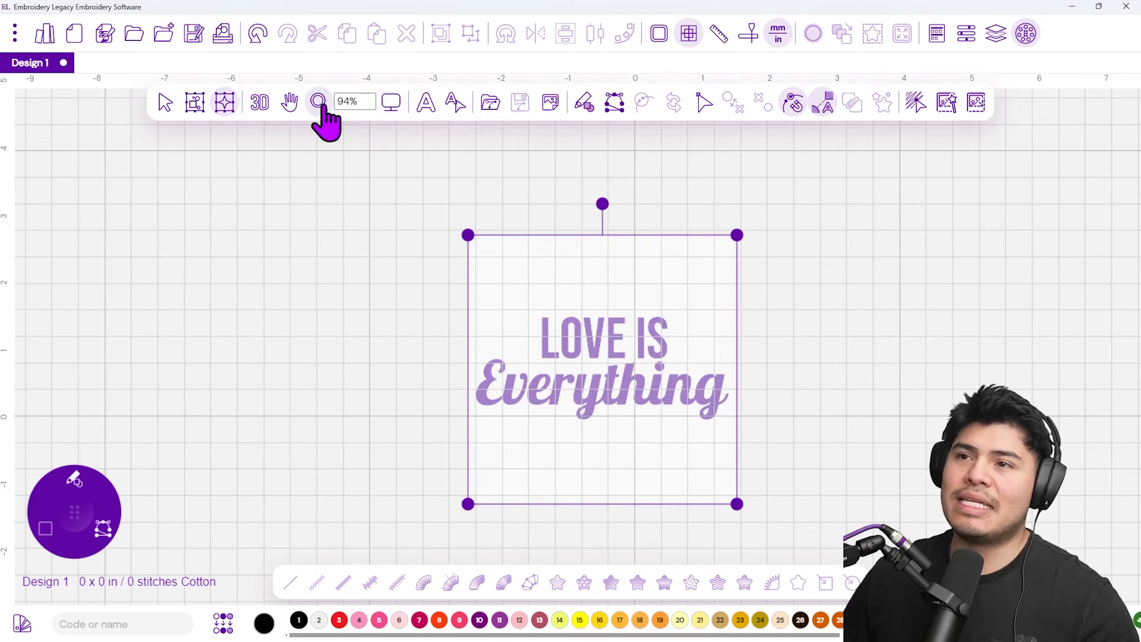
# - Examine the backdrop lettering at the 1:1 and 1:3 zoom levels and at closer magnifications
pyautogui.click(391, 103)
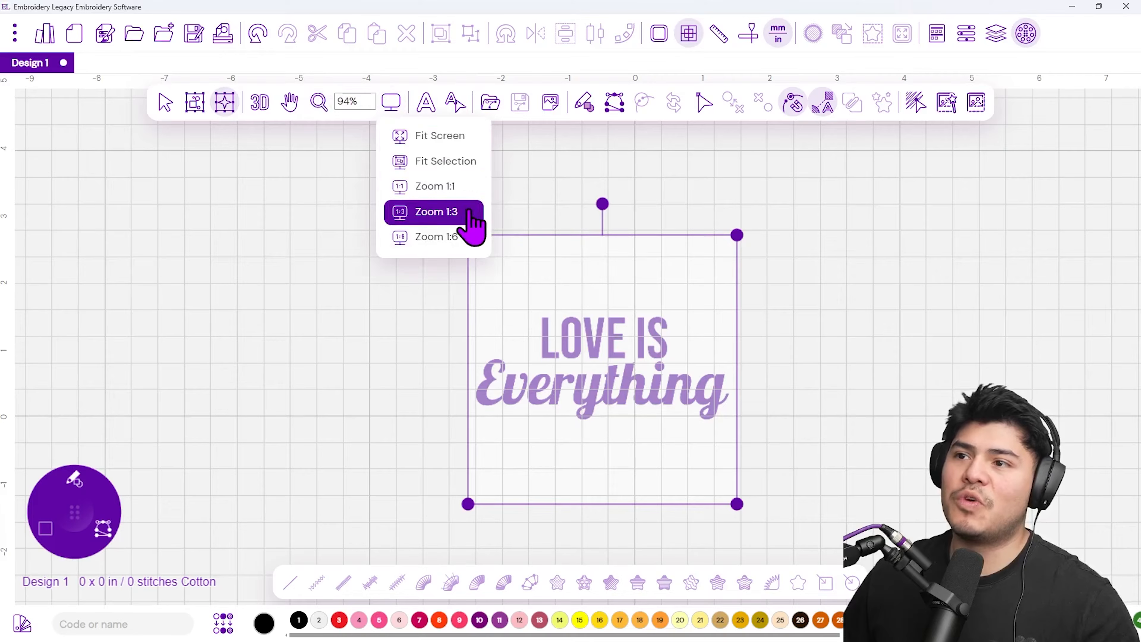
pyautogui.click(454, 191)
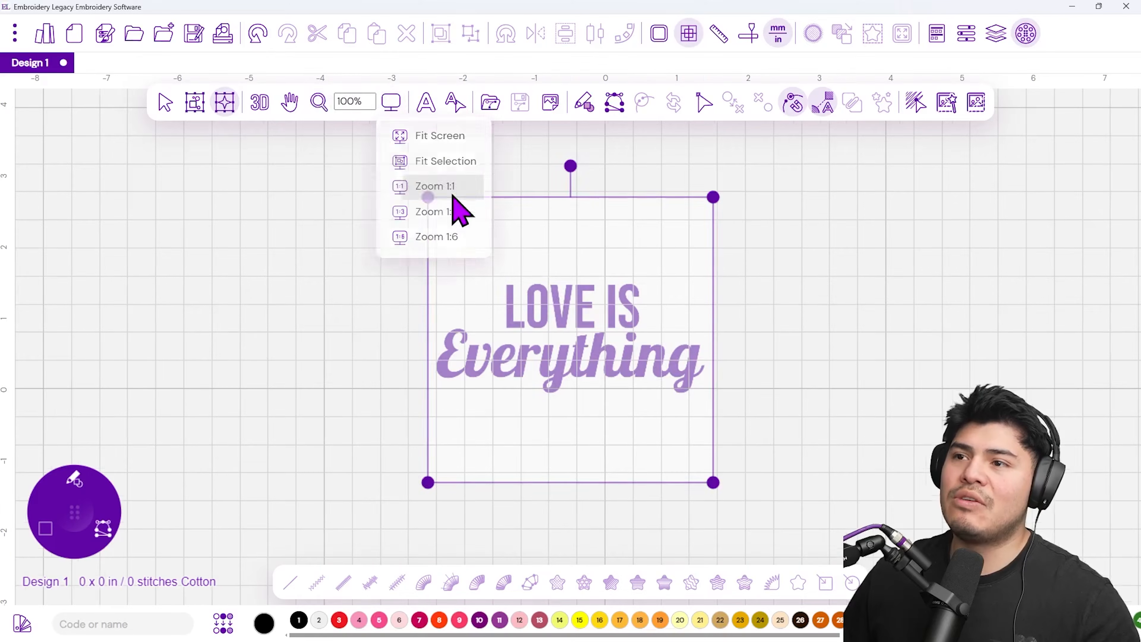
pyautogui.click(391, 102)
pyautogui.click(440, 213)
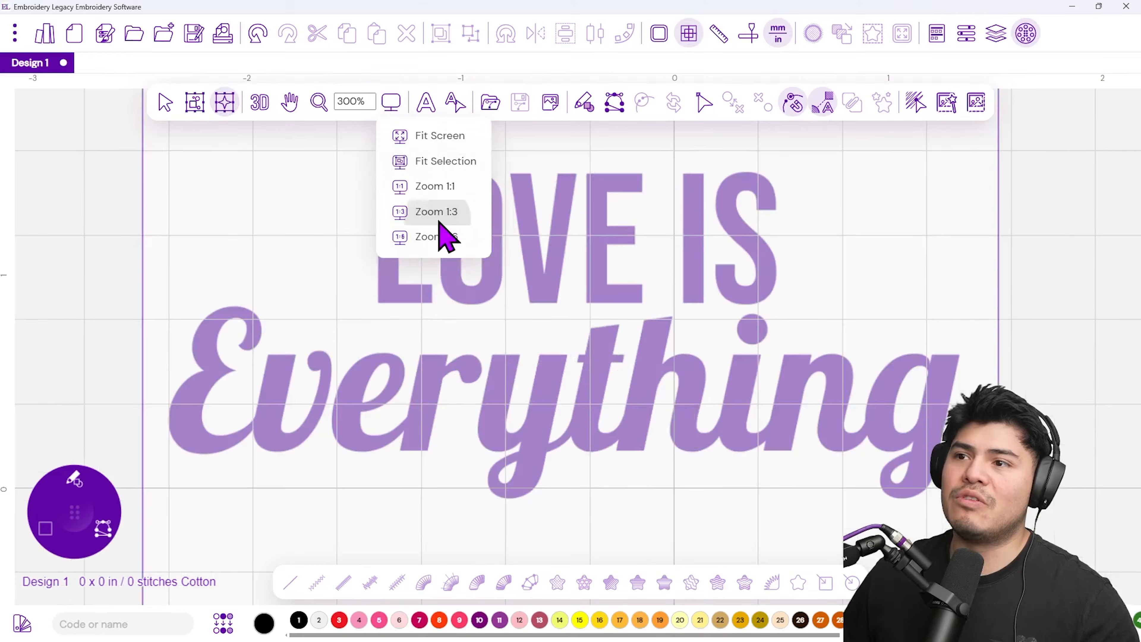
pyautogui.scroll(-3, 537, 244)
pyautogui.scroll(5, 564, 271)
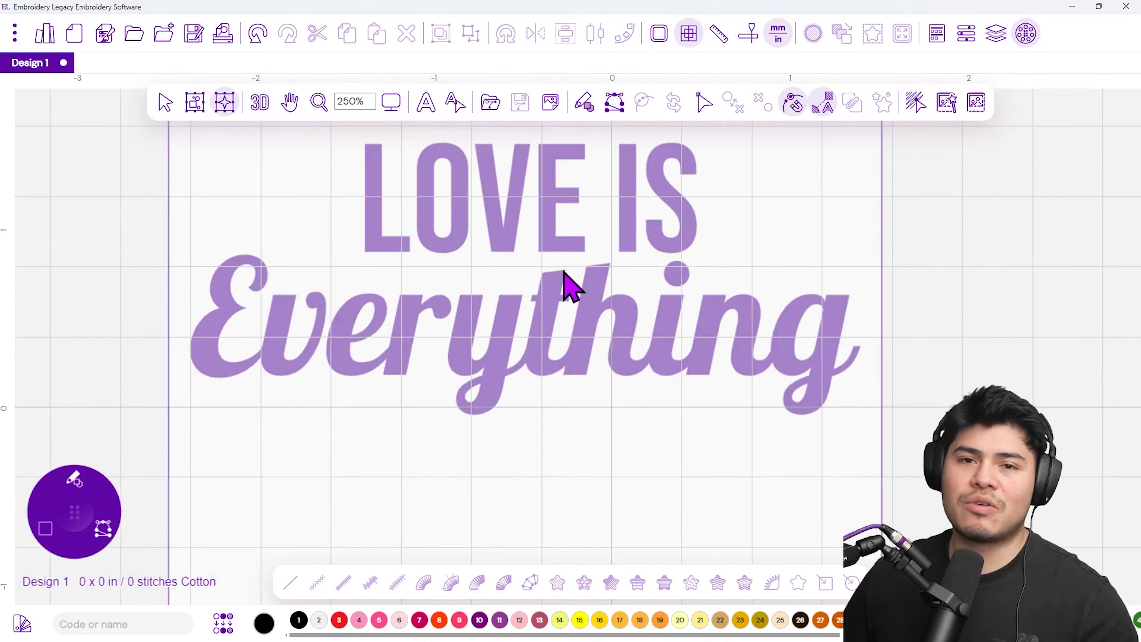
pyautogui.scroll(-2, 563, 270)
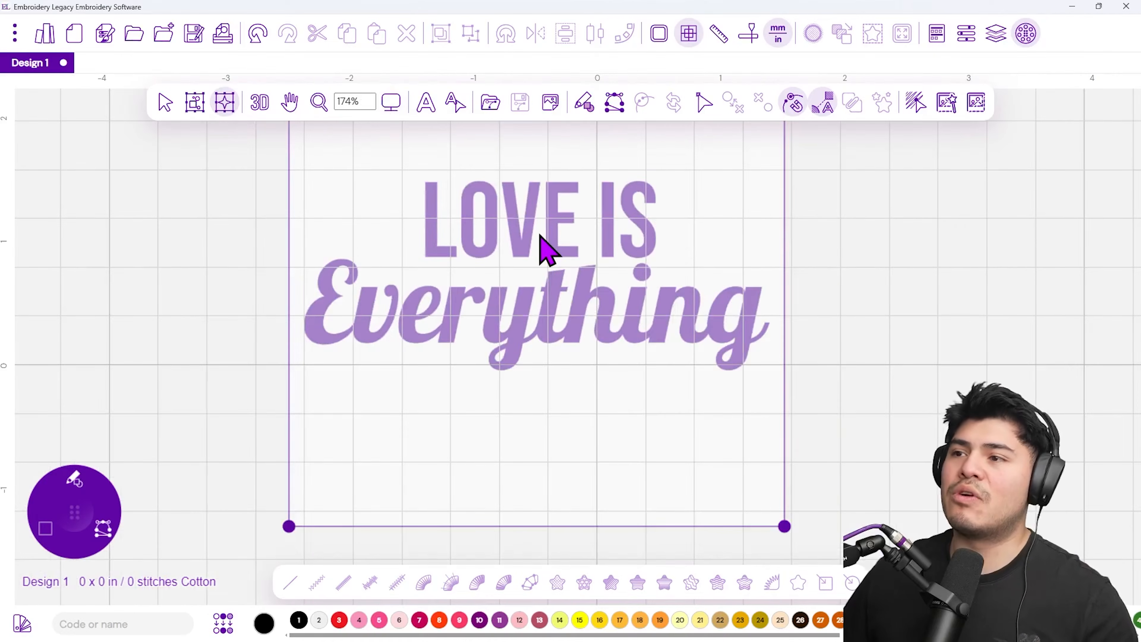
pyautogui.moveTo(542, 251); pyautogui.dragTo(539, 306)
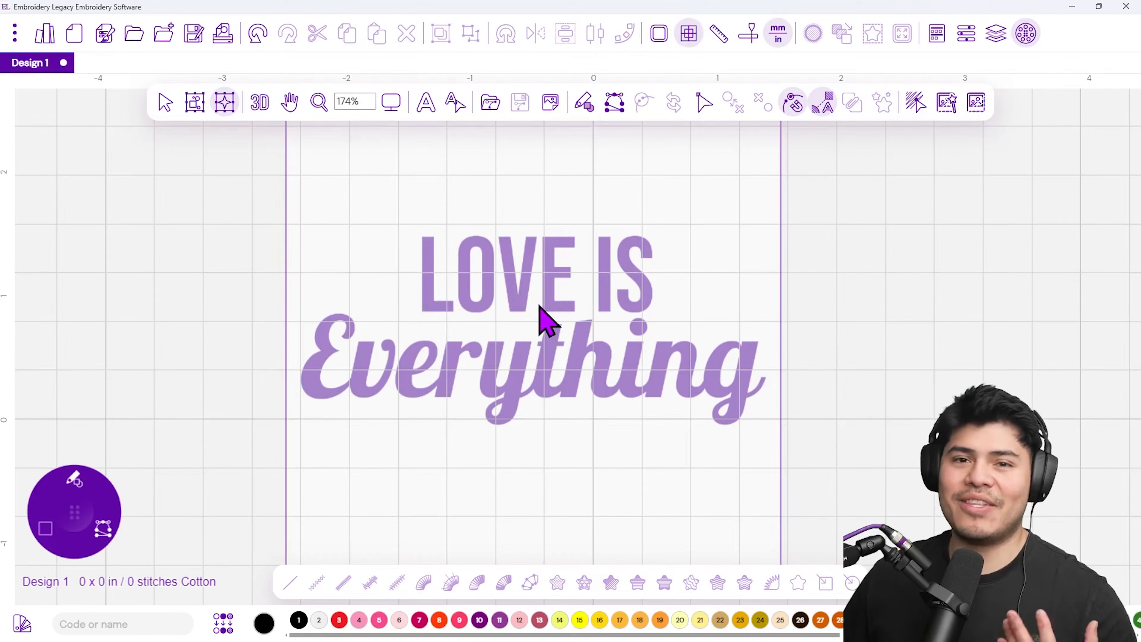
pyautogui.moveTo(541, 324)
pyautogui.mouseDown()
pyautogui.moveTo(542, 293)
pyautogui.moveTo(426, 232)
pyautogui.moveTo(420, 357)
pyautogui.moveTo(556, 350)
pyautogui.moveTo(706, 305)
pyautogui.moveTo(352, 311)
pyautogui.moveTo(619, 309)
pyautogui.moveTo(540, 316)
pyautogui.mouseUp()
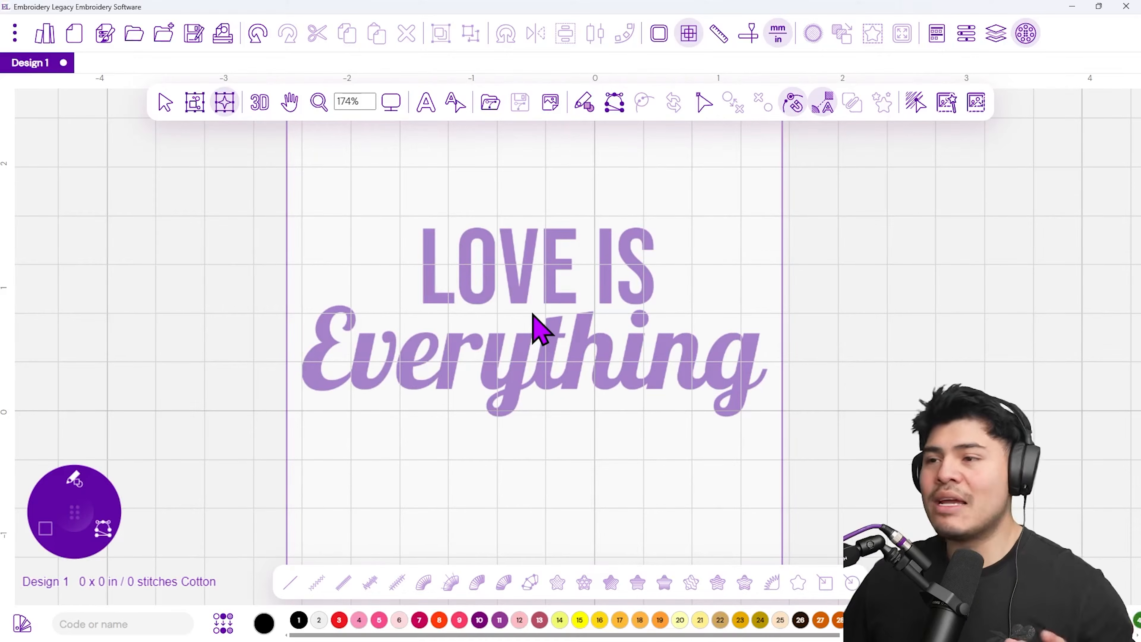
pyautogui.scroll(2, 539, 328)
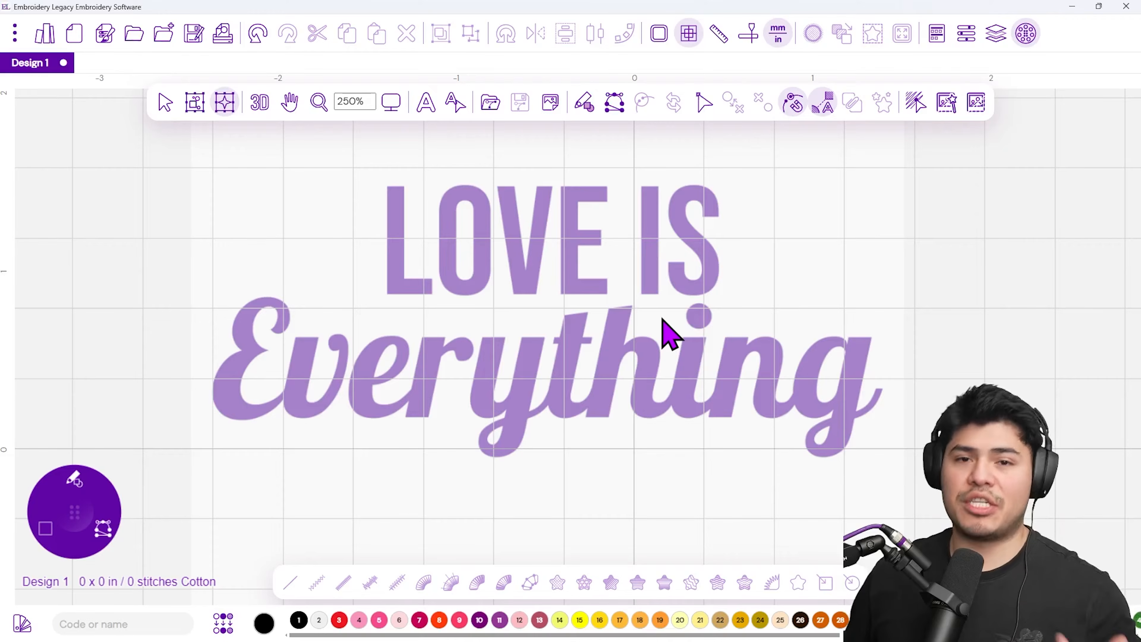
pyautogui.scroll(1, 656, 288)
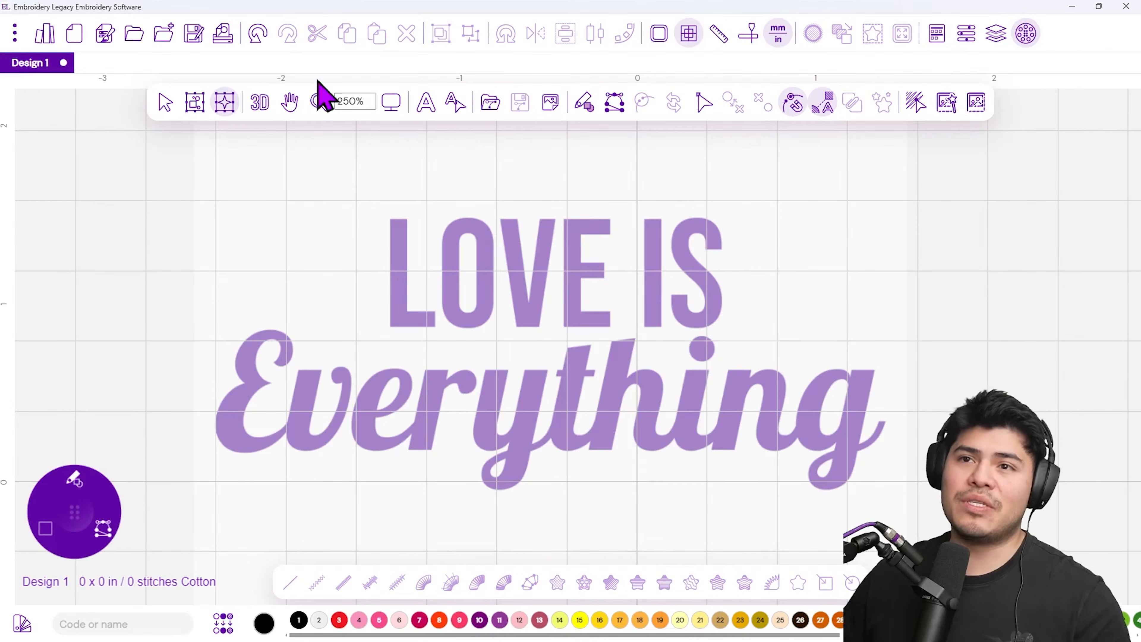
# - Change the design's fabric recipe to Sweat Shirt, applying it to existing paths
pyautogui.click(105, 34)
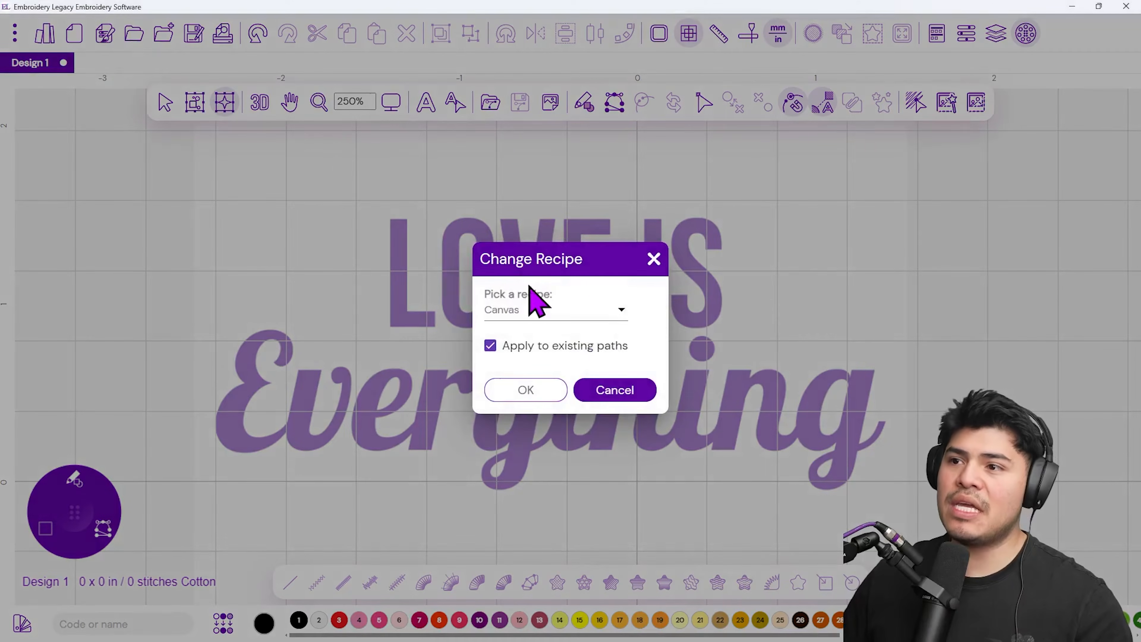
pyautogui.click(562, 313)
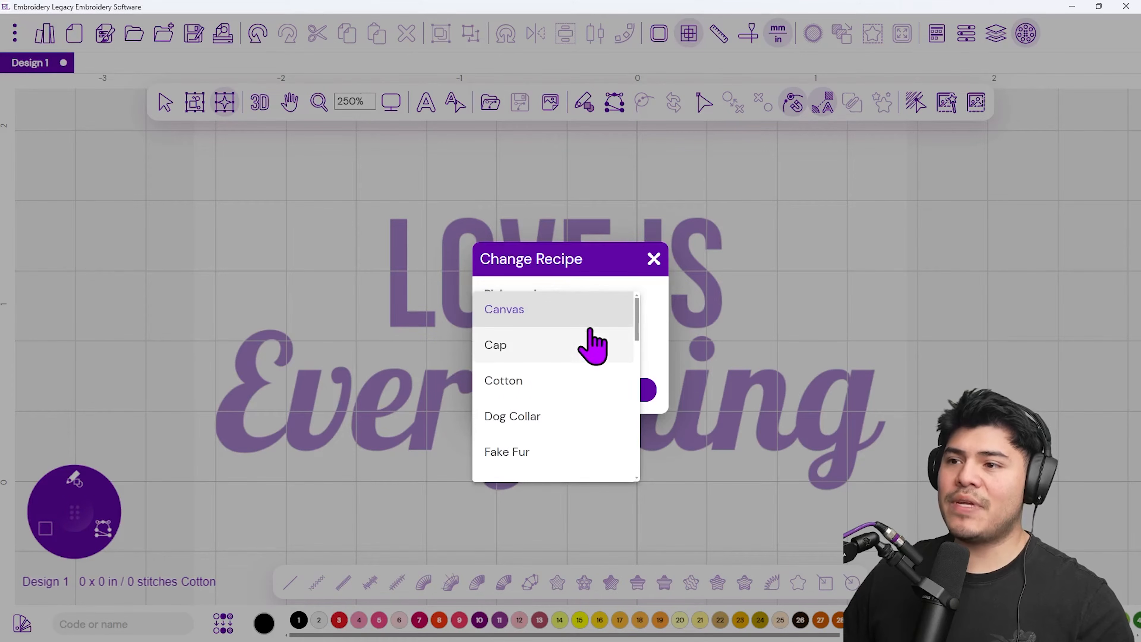
pyautogui.scroll(-10, 590, 333)
pyautogui.scroll(-5, 594, 398)
pyautogui.scroll(4, 593, 400)
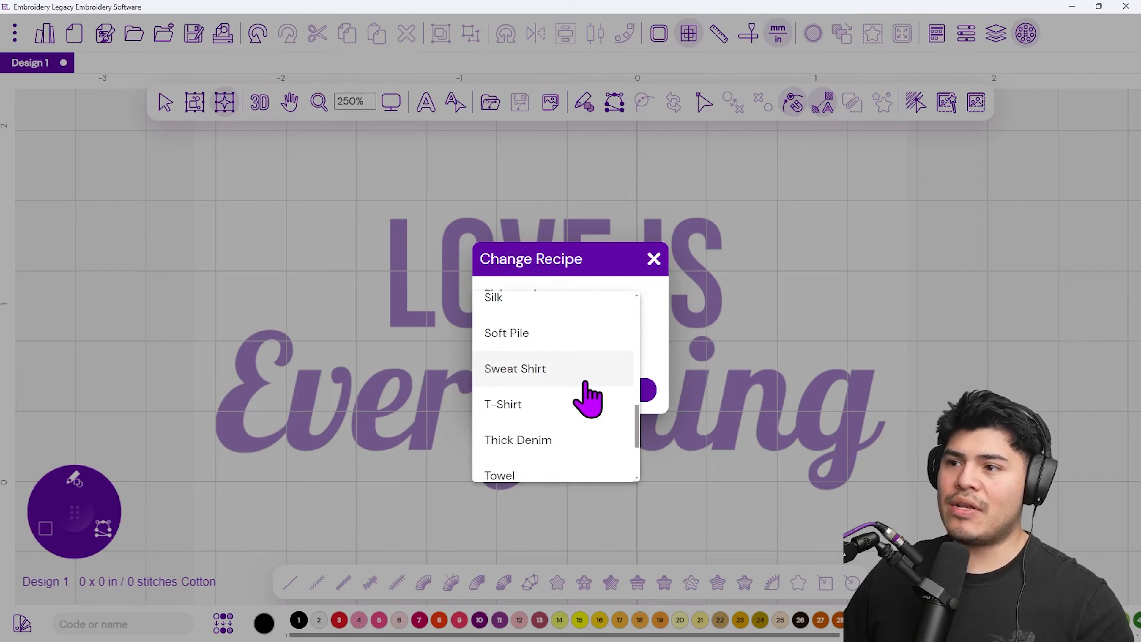
pyautogui.click(543, 374)
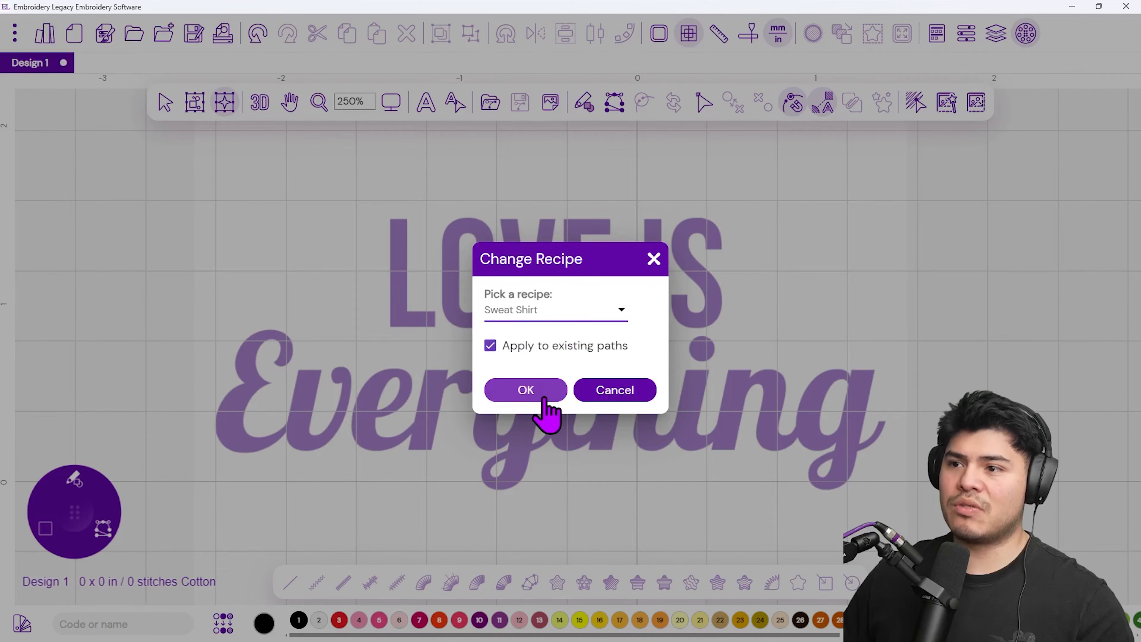
pyautogui.click(544, 399)
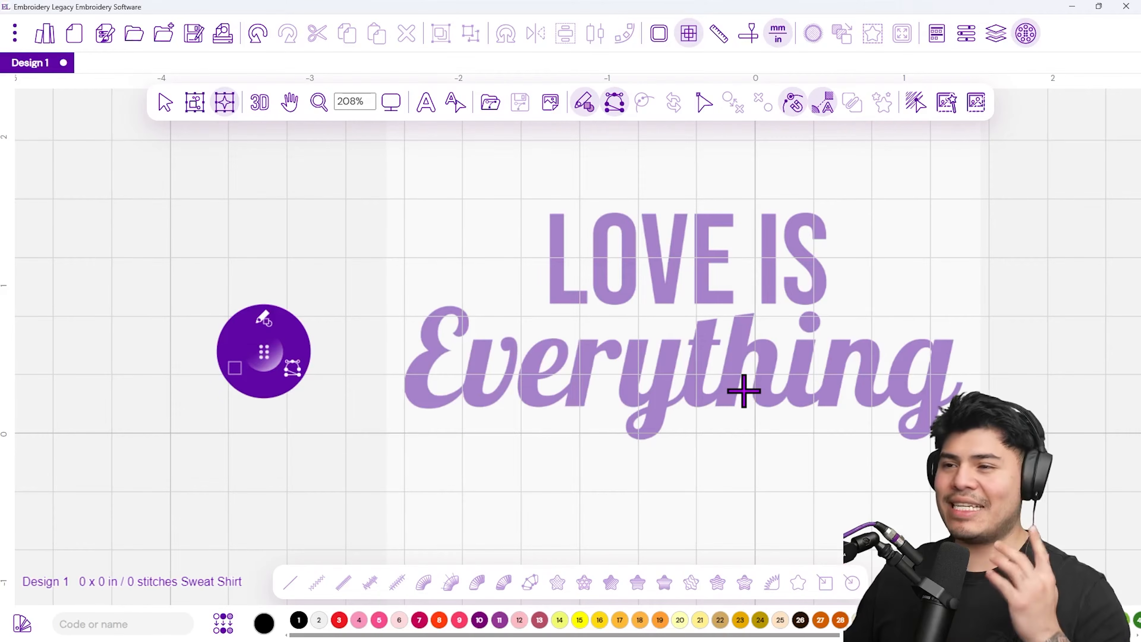
# - Place the floating tool wheel beside the capital E of "Everything" and set the stitch type to Satin
pyautogui.scroll(2, 744, 391)
pyautogui.moveTo(370, 377); pyautogui.dragTo(606, 416)
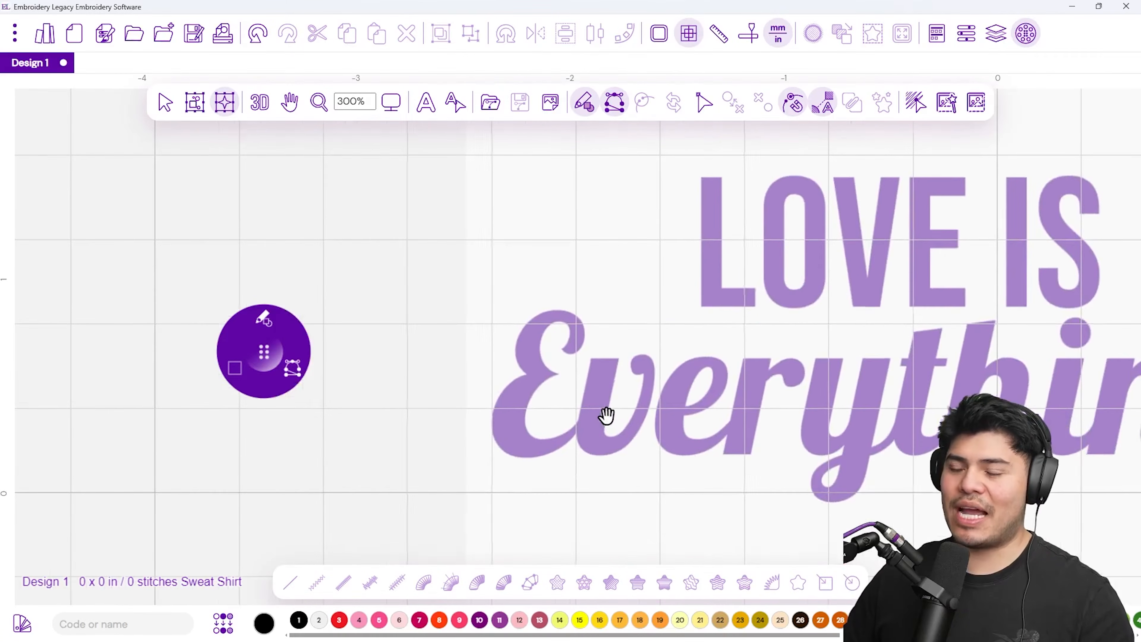
pyautogui.moveTo(726, 443); pyautogui.dragTo(622, 418)
pyautogui.scroll(5, 512, 389)
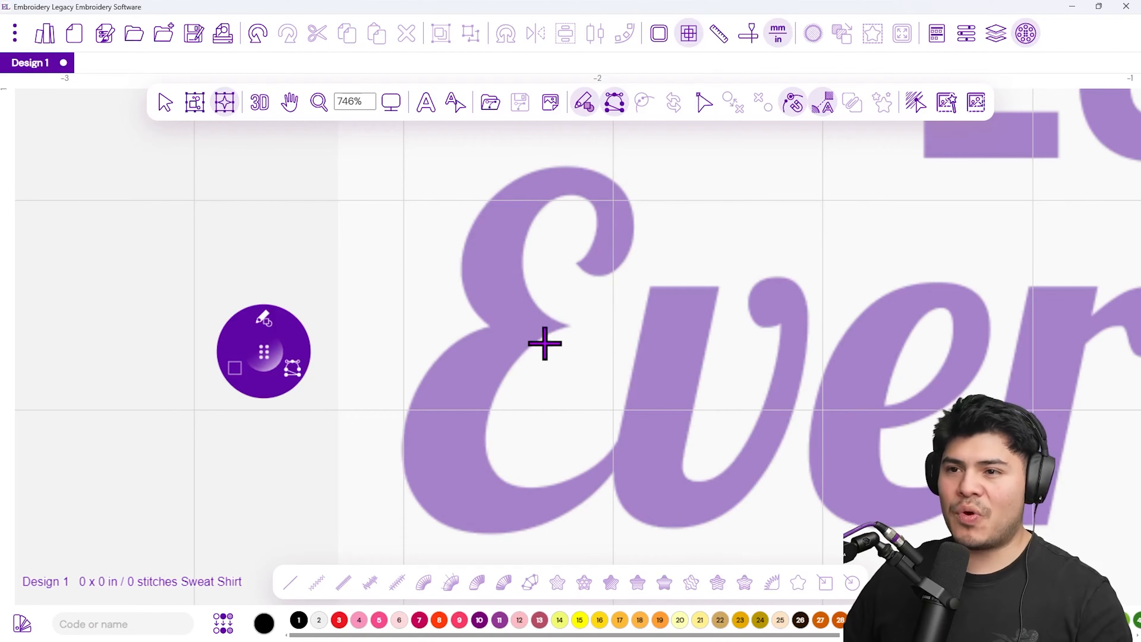
pyautogui.moveTo(263, 350); pyautogui.dragTo(340, 313)
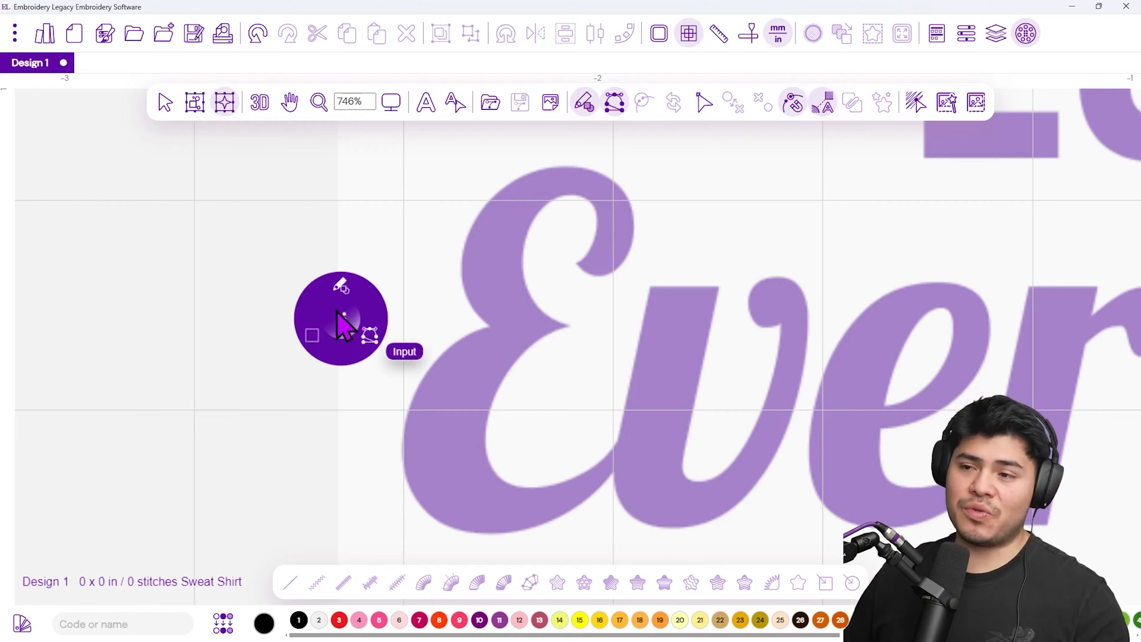
pyautogui.moveTo(345, 310); pyautogui.dragTo(331, 269)
pyautogui.click(328, 245)
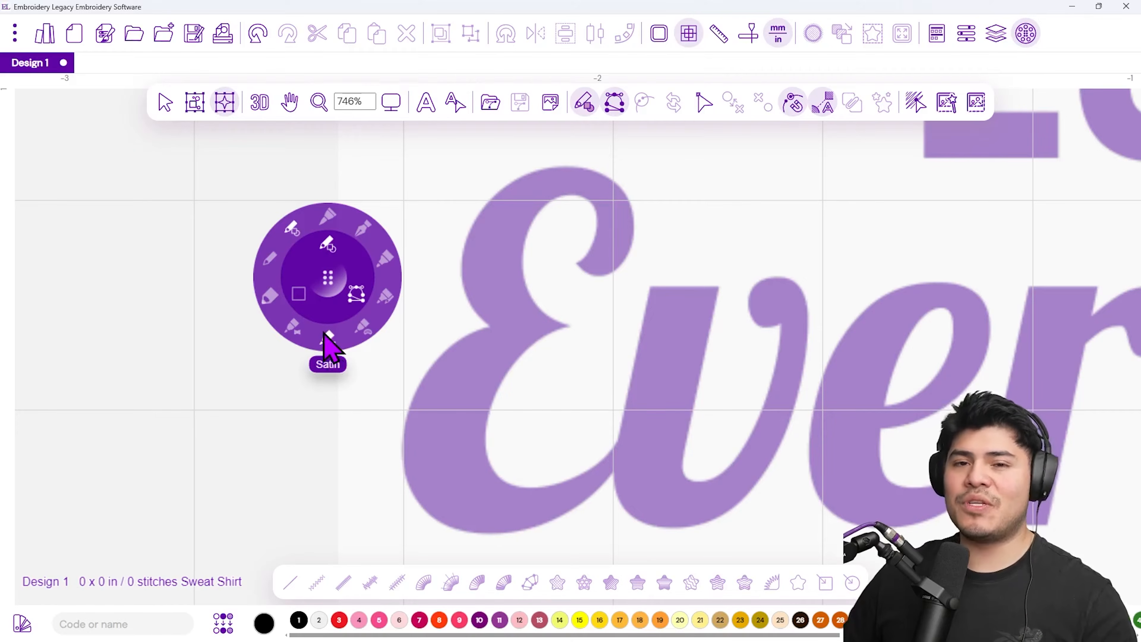
pyautogui.click(328, 245)
pyautogui.moveTo(328, 278); pyautogui.dragTo(349, 313)
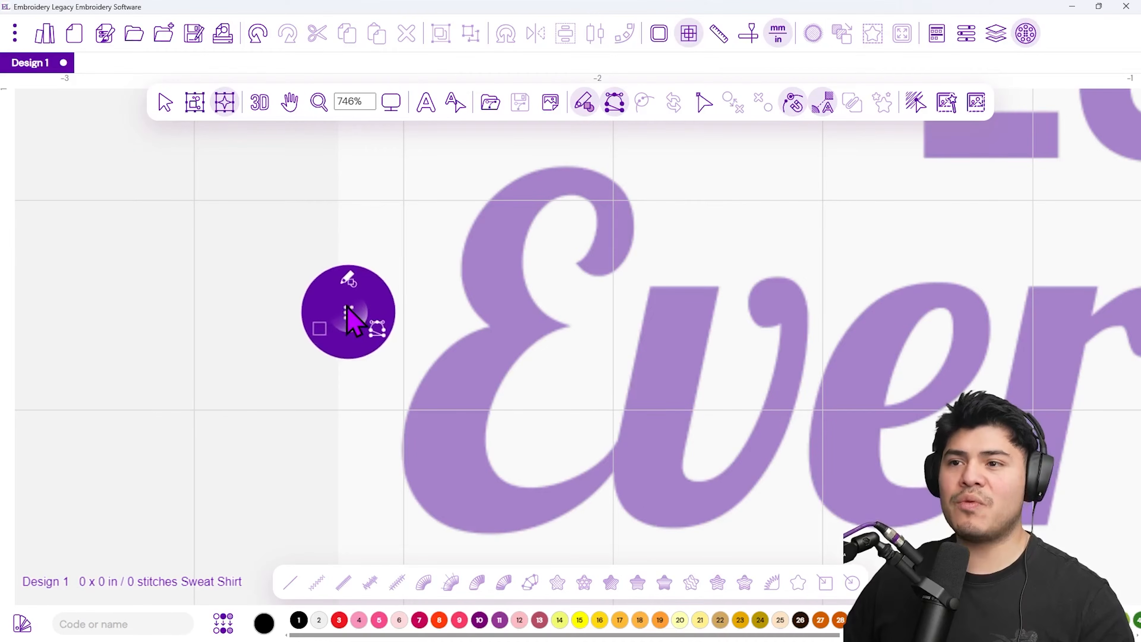
pyautogui.click(354, 282)
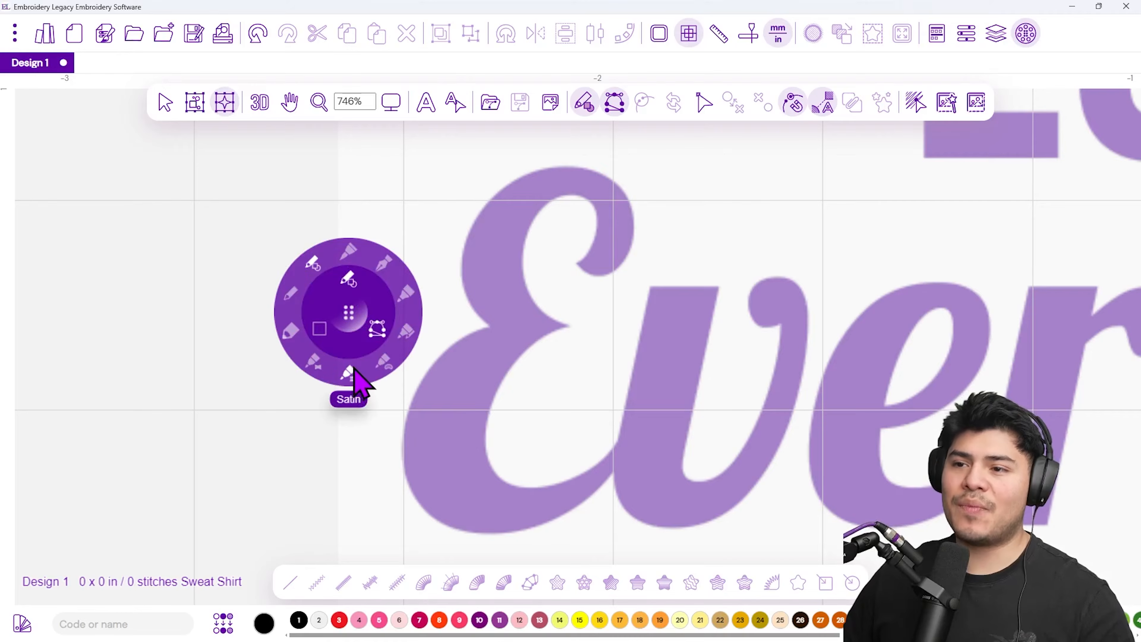
pyautogui.click(350, 376)
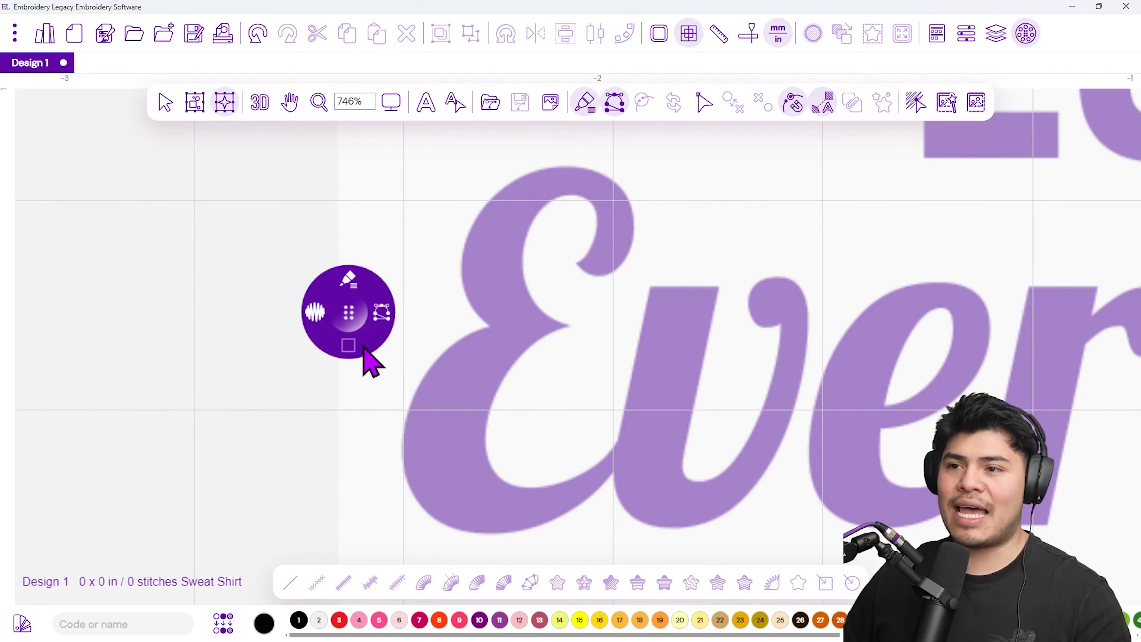
# - Set the satin's input method to Fast Draw and select the fourth of its waveform options
pyautogui.click(378, 317)
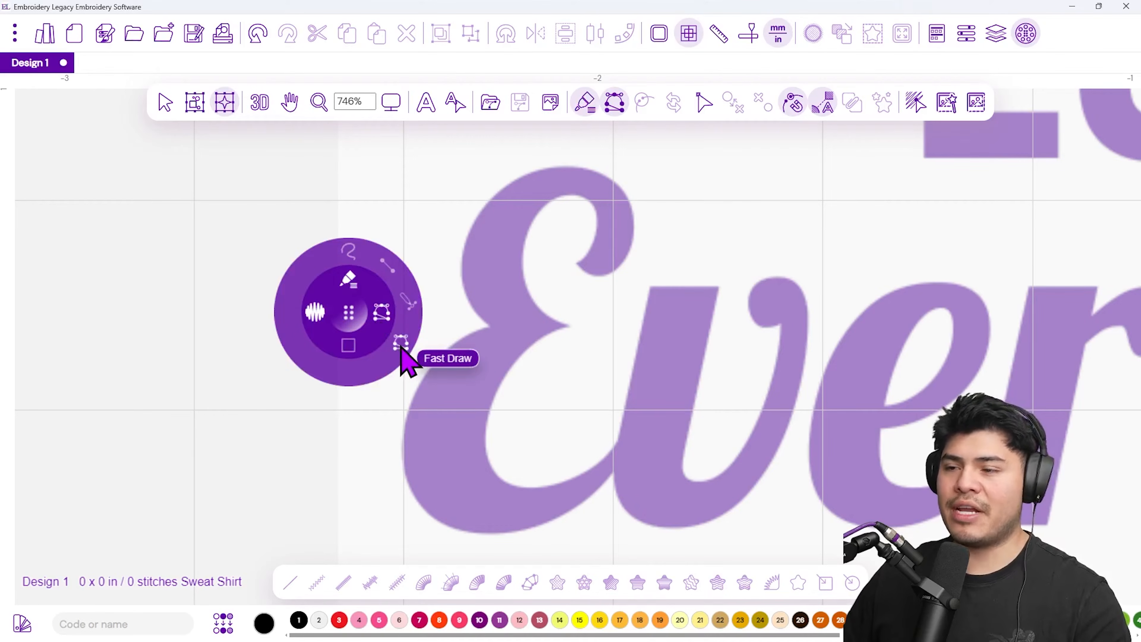
pyautogui.click(402, 344)
pyautogui.click(315, 312)
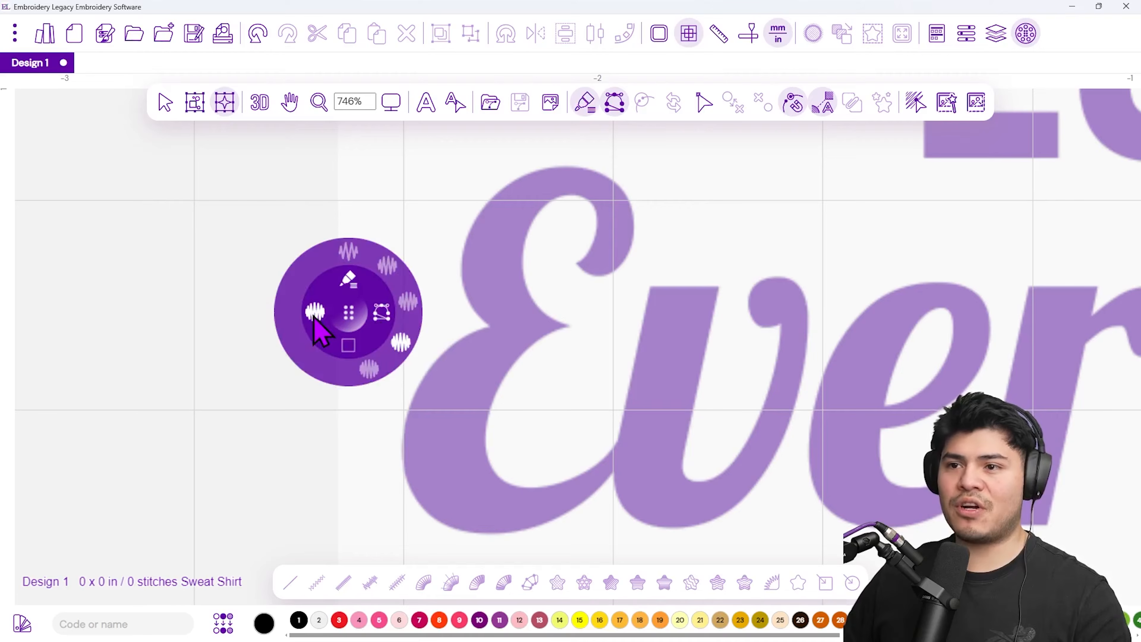
pyautogui.click(402, 343)
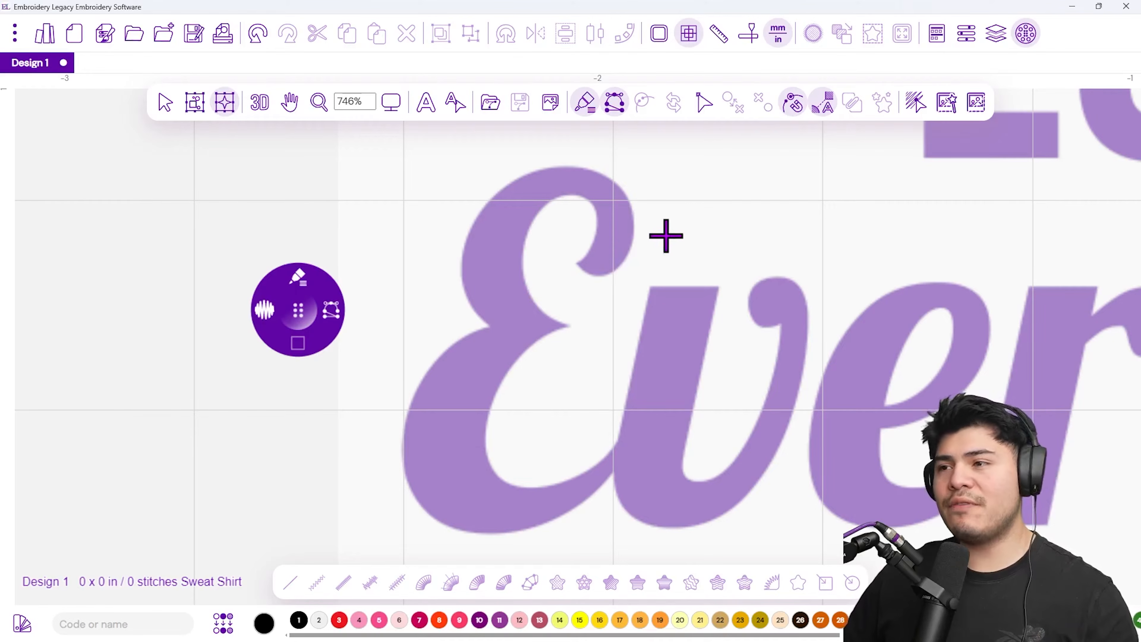
# - Trace the outer edge of the E's upper curve, from the curl's tip over the top to the notch at mid-height
pyautogui.click(596, 275)
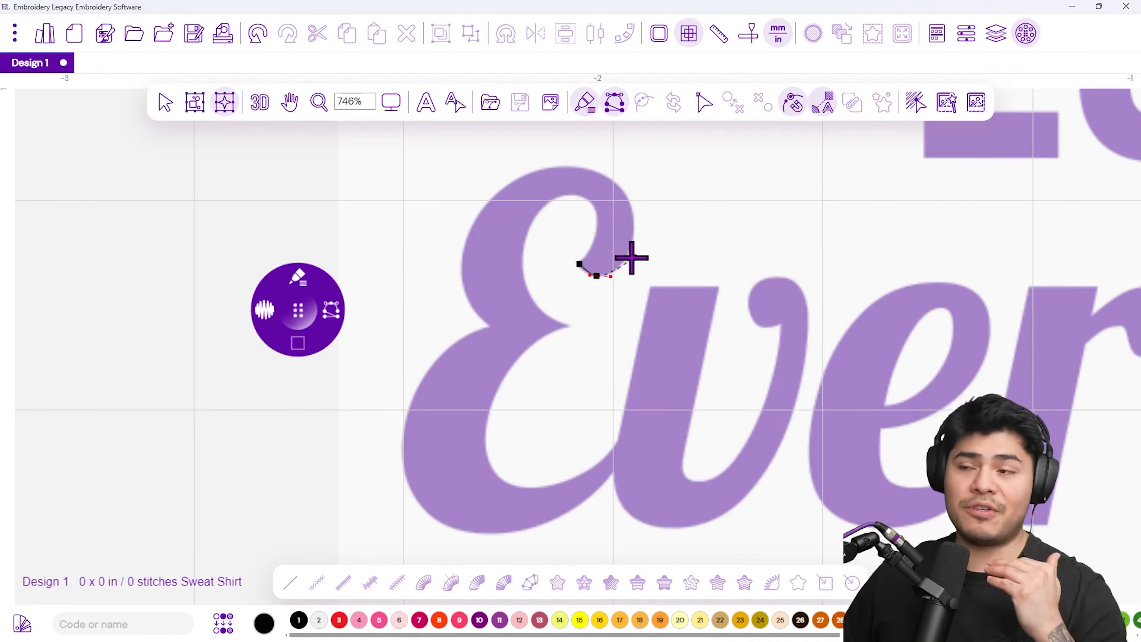
pyautogui.click(632, 245)
pyautogui.click(624, 193)
pyautogui.click(566, 166)
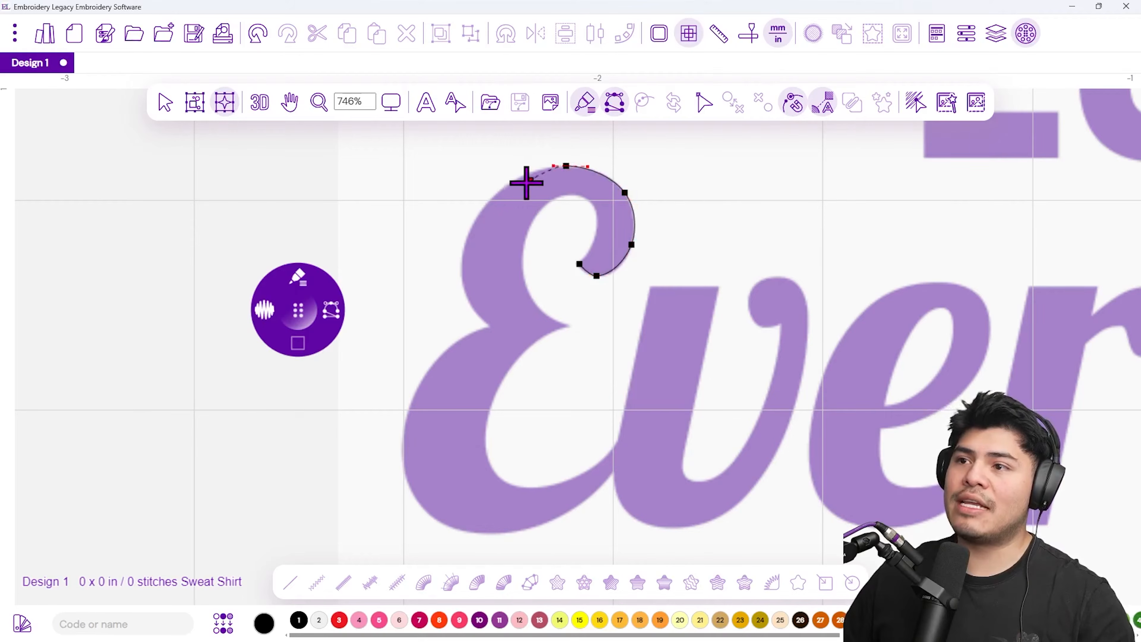
pyautogui.click(491, 198)
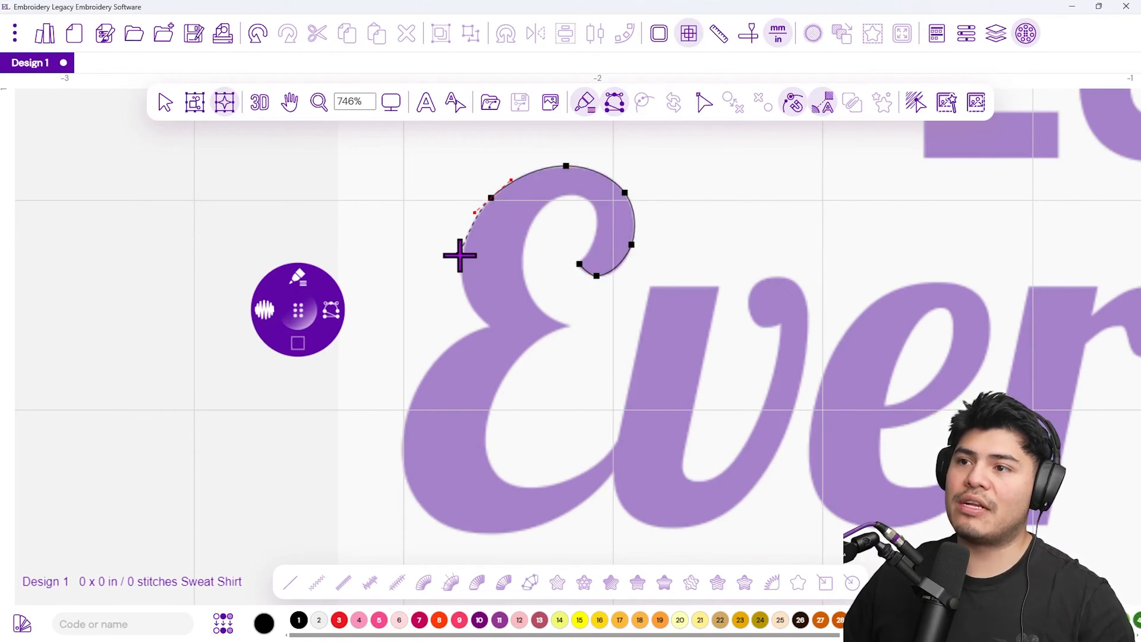
pyautogui.click(459, 256)
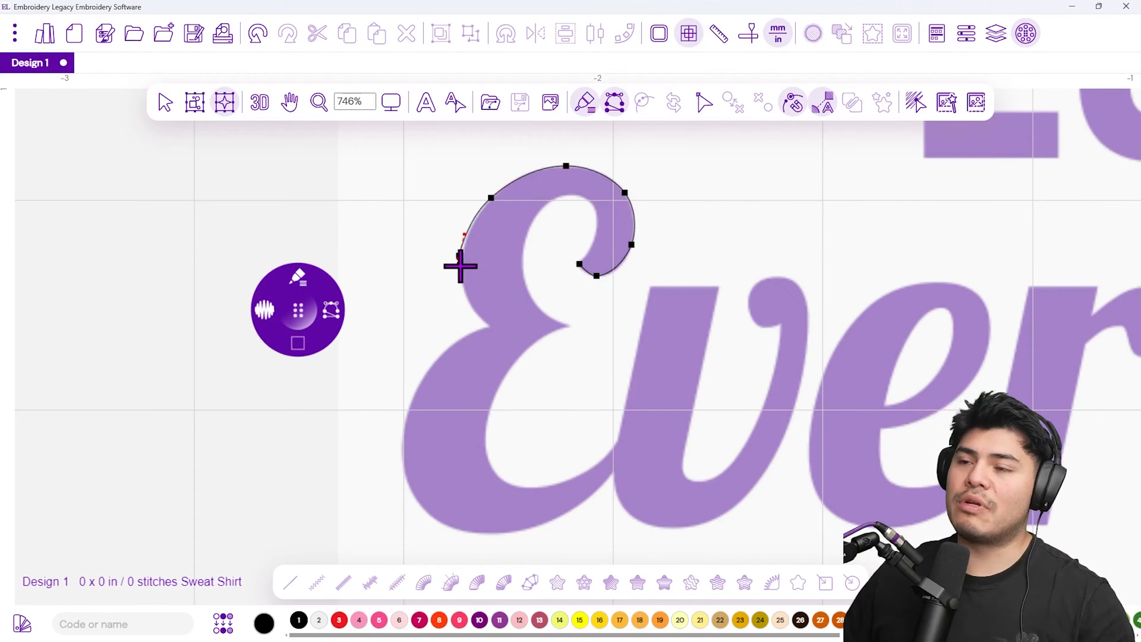
pyautogui.click(466, 299)
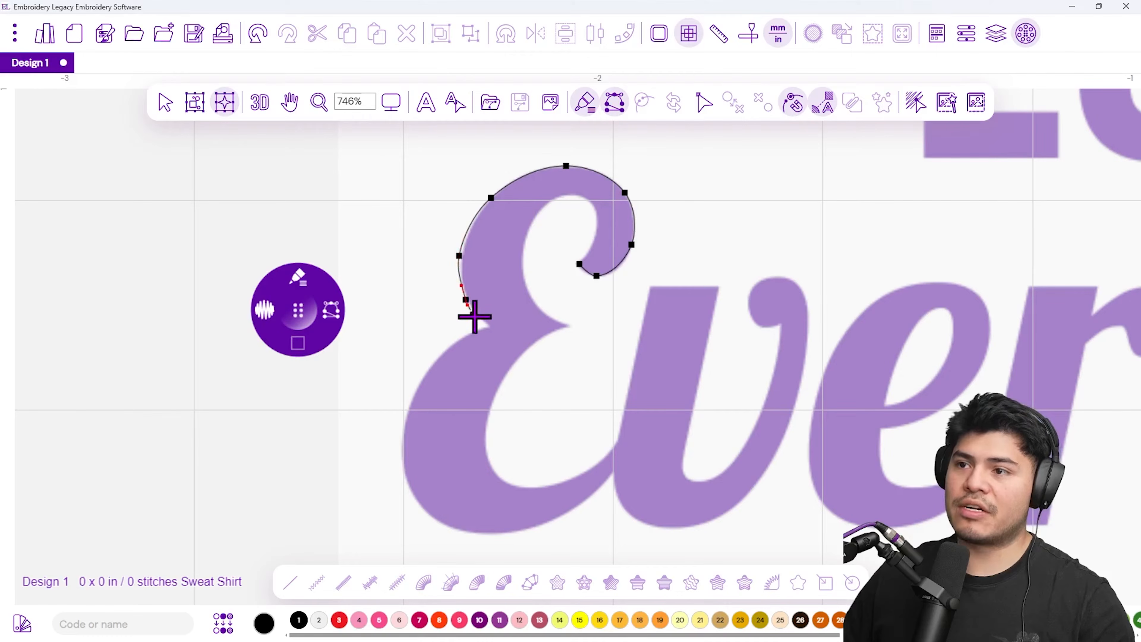
pyautogui.click(487, 325)
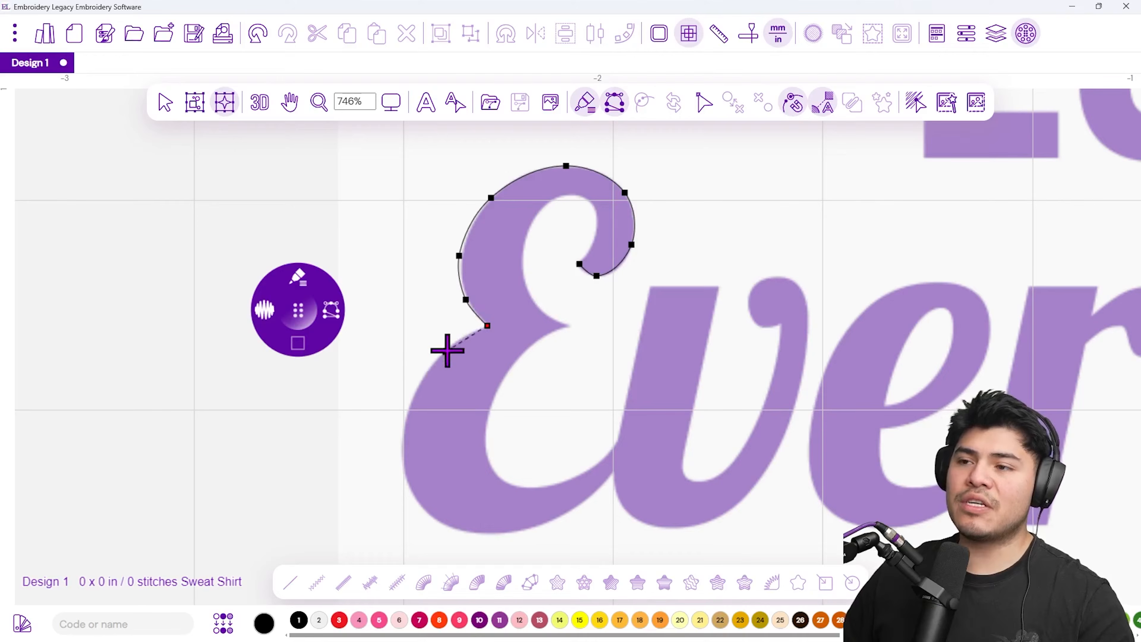
# - Continue the outline around the outside of the E's lower bowl and cap its tail slightly inside the letter v
pyautogui.click(464, 336)
pyautogui.click(411, 397)
pyautogui.click(404, 473)
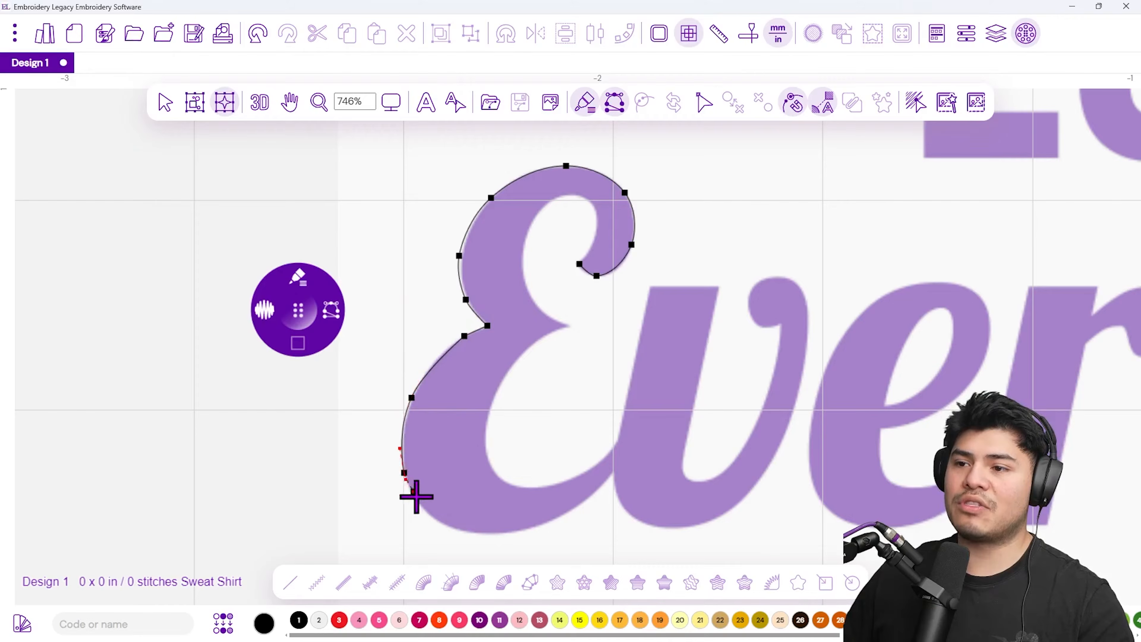
pyautogui.click(444, 523)
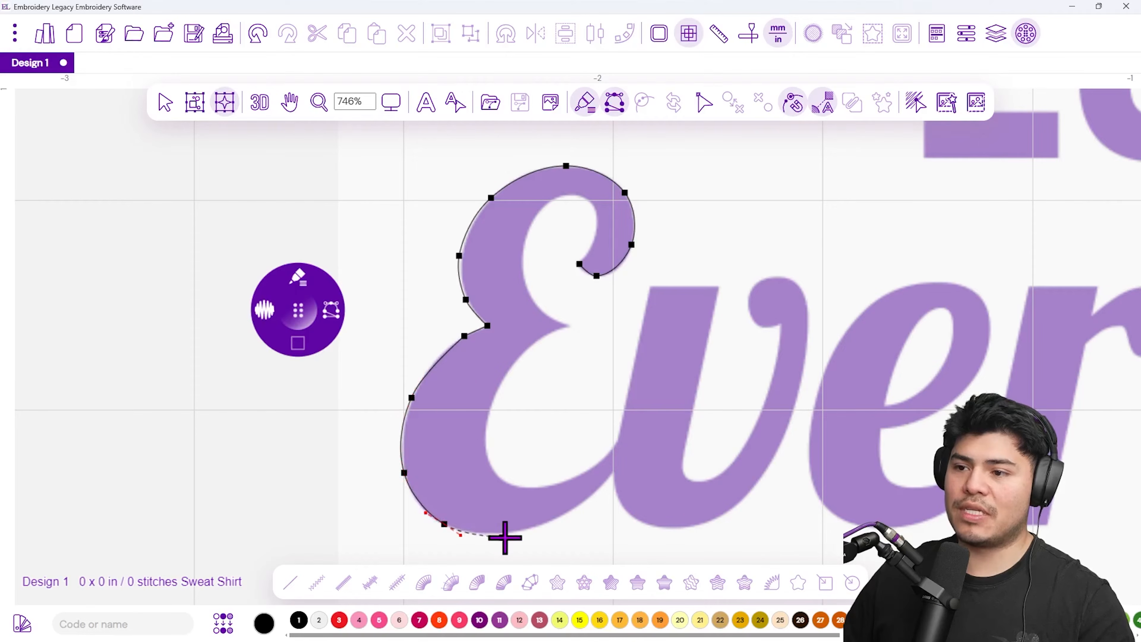
pyautogui.click(534, 526)
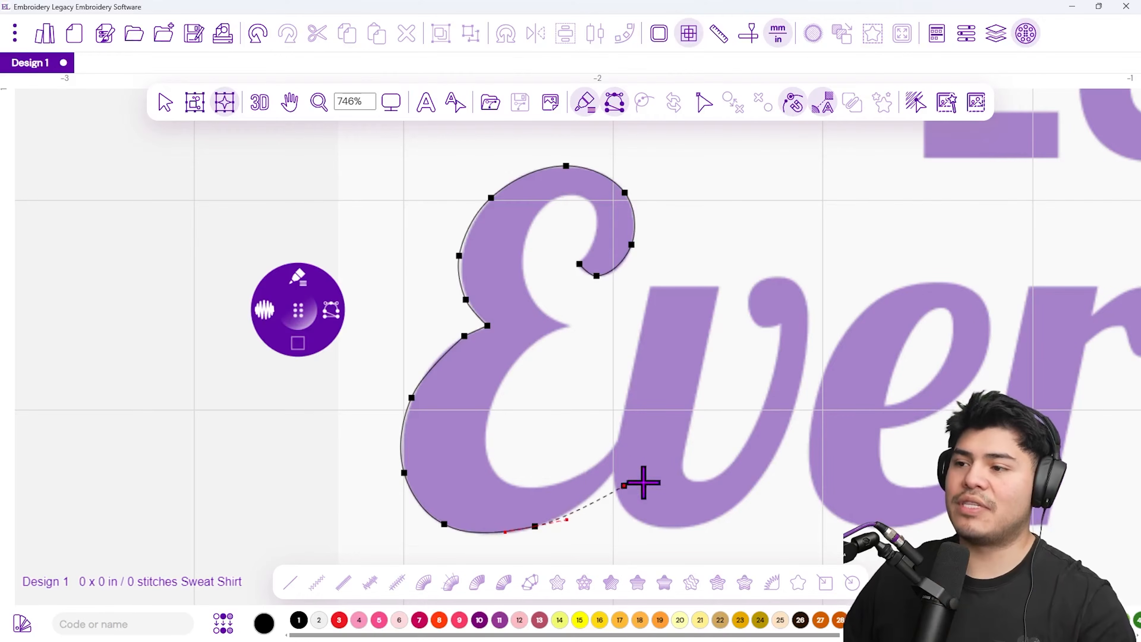
pyautogui.click(624, 463)
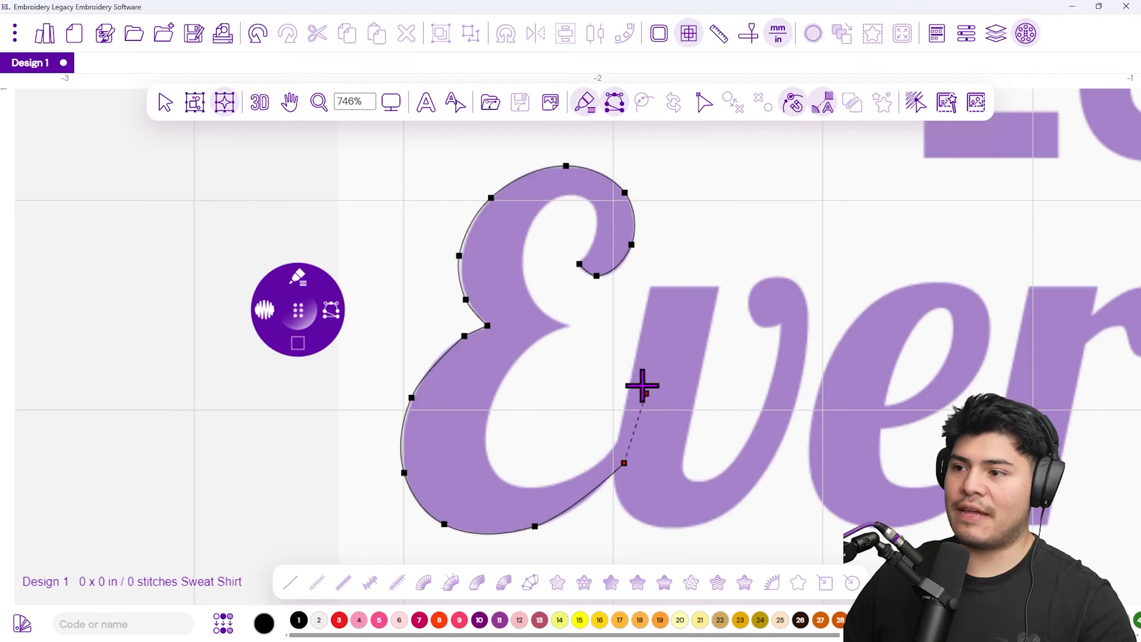
pyautogui.click(624, 437)
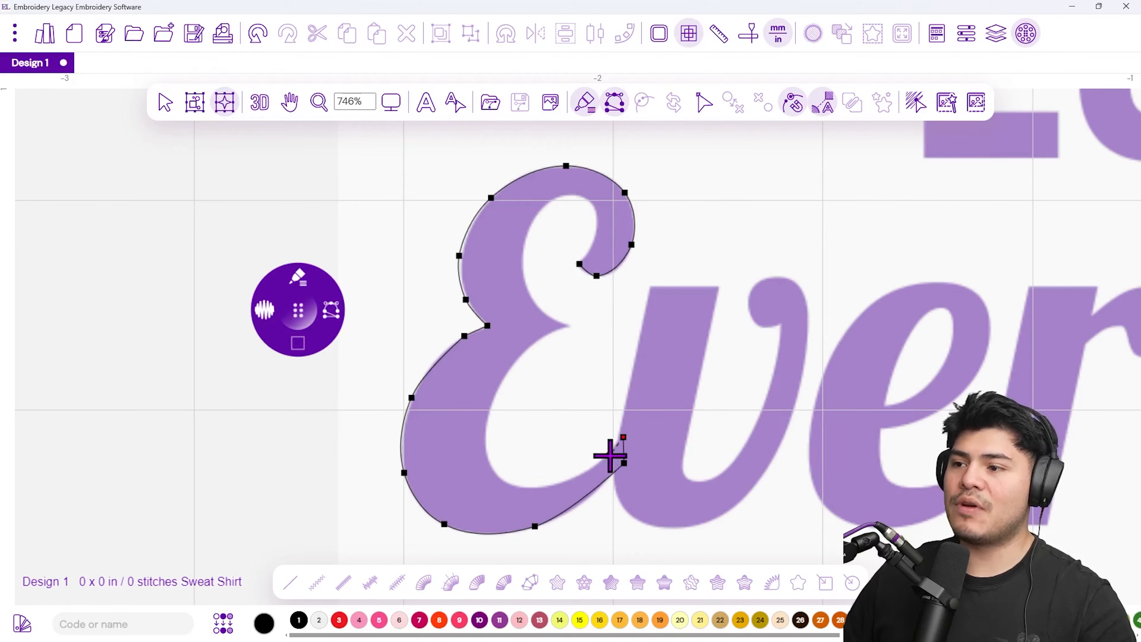
# - Trace the inner edge of the E's lower bowl from the tail back up to the tip of the middle spur
pyautogui.click(609, 456)
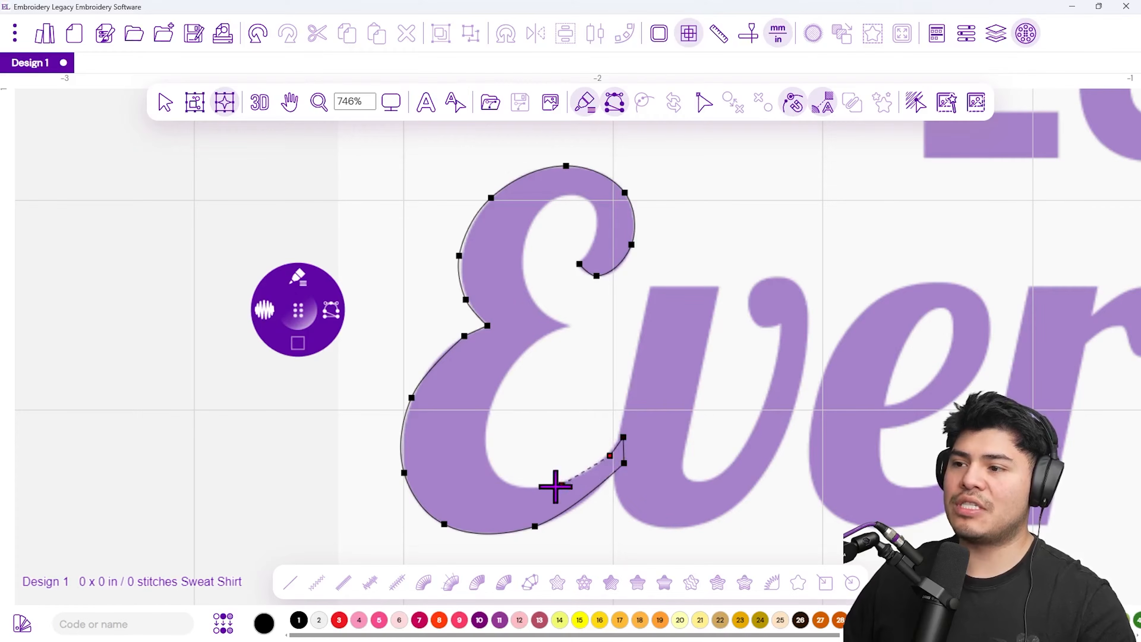
pyautogui.click(570, 481)
pyautogui.click(512, 485)
pyautogui.click(484, 420)
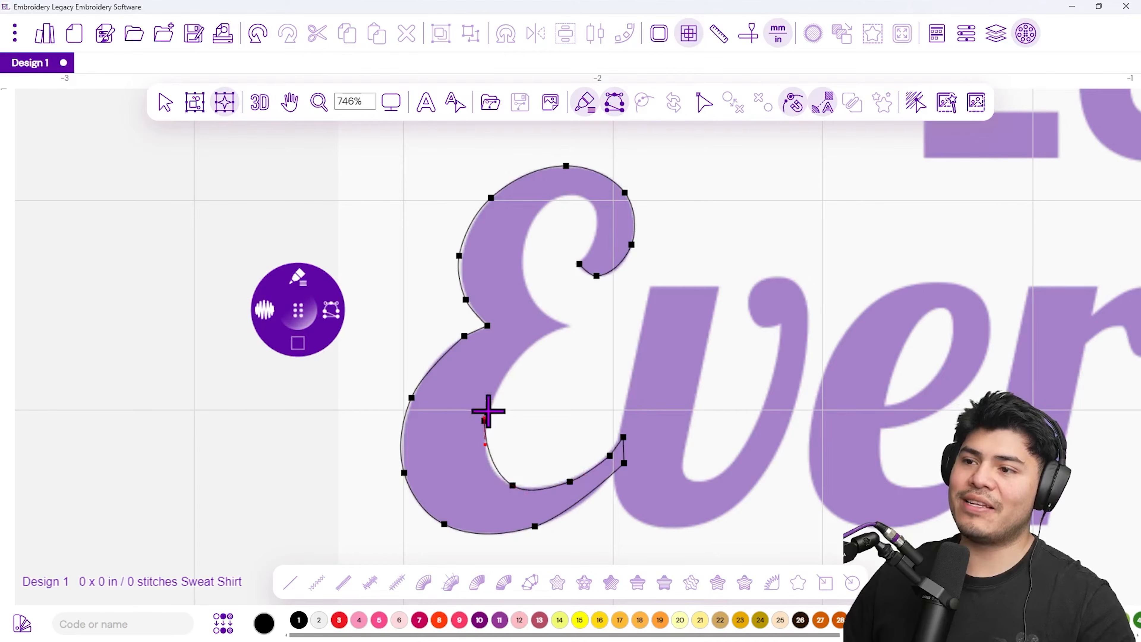
pyautogui.click(513, 365)
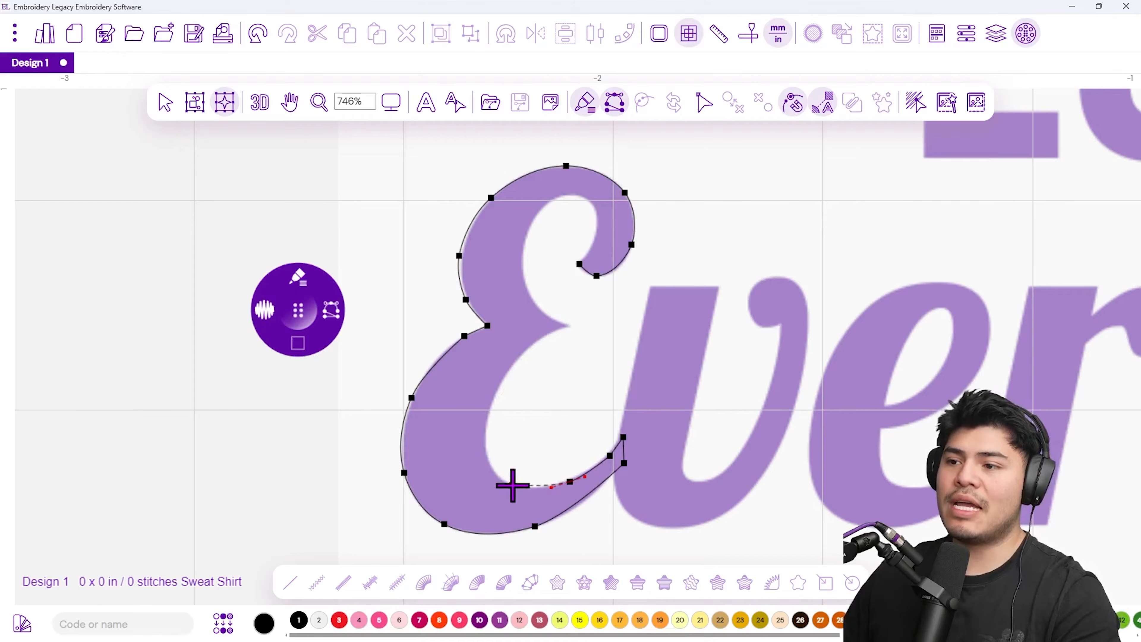
pyautogui.click(485, 446)
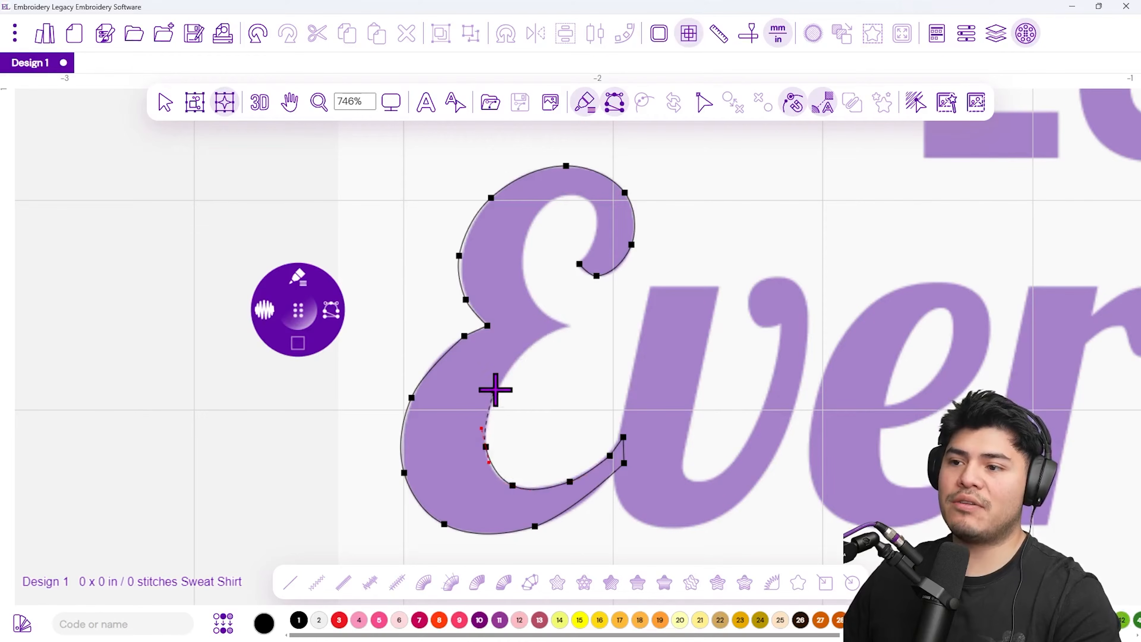
pyautogui.click(501, 383)
pyautogui.click(534, 342)
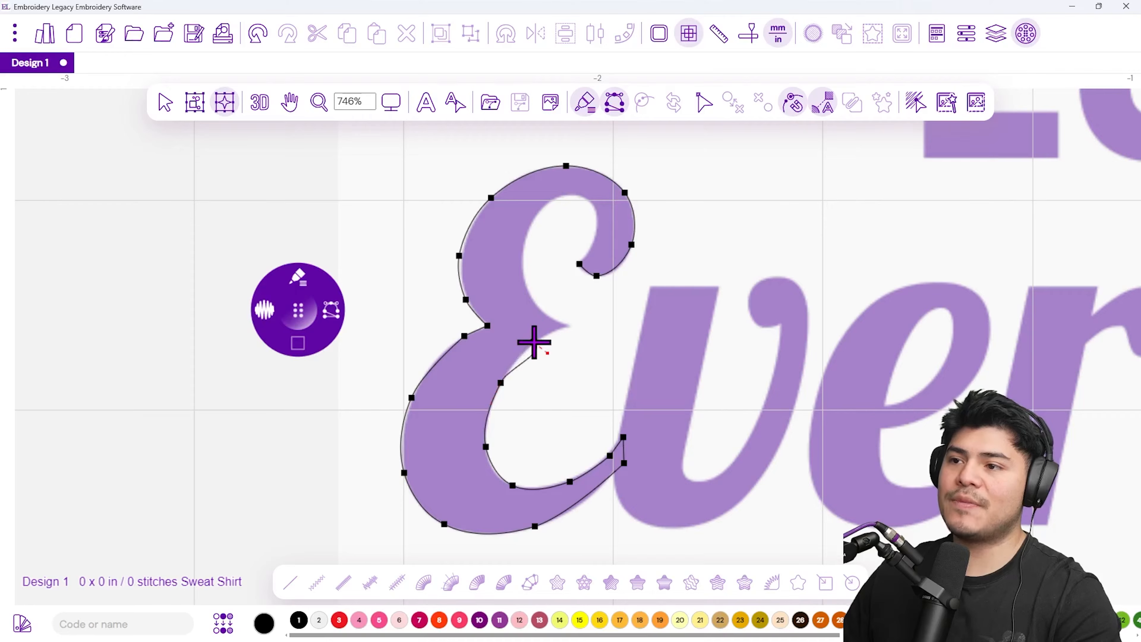
pyautogui.click(567, 326)
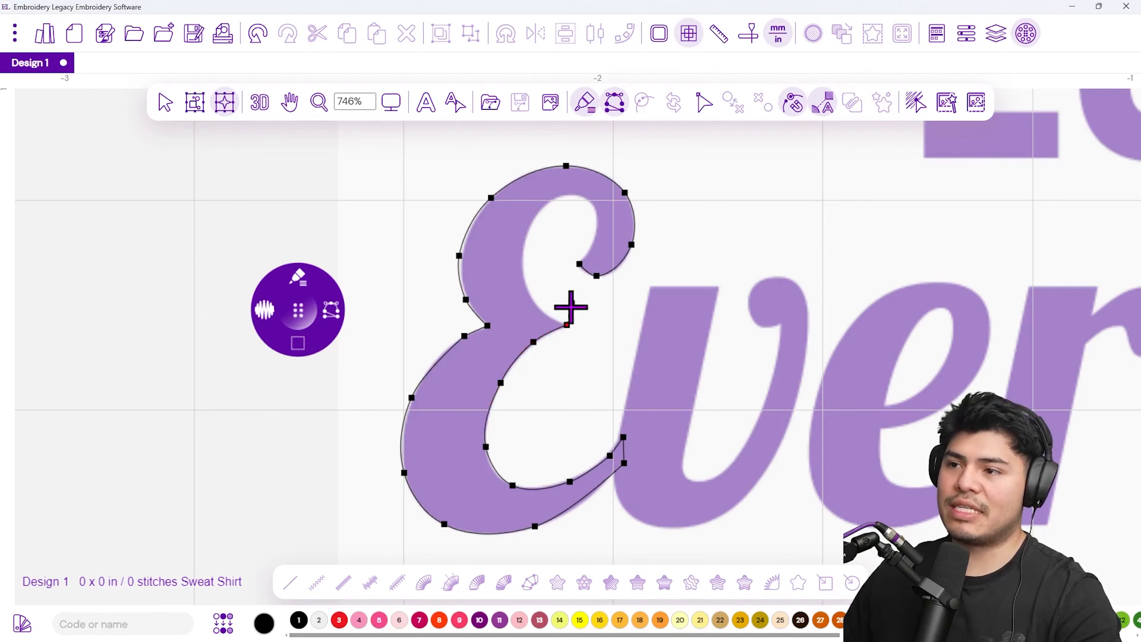
# - Trace the inner edge of the E's upper curve from the middle spur around to just short of the curl's tip
pyautogui.click(542, 314)
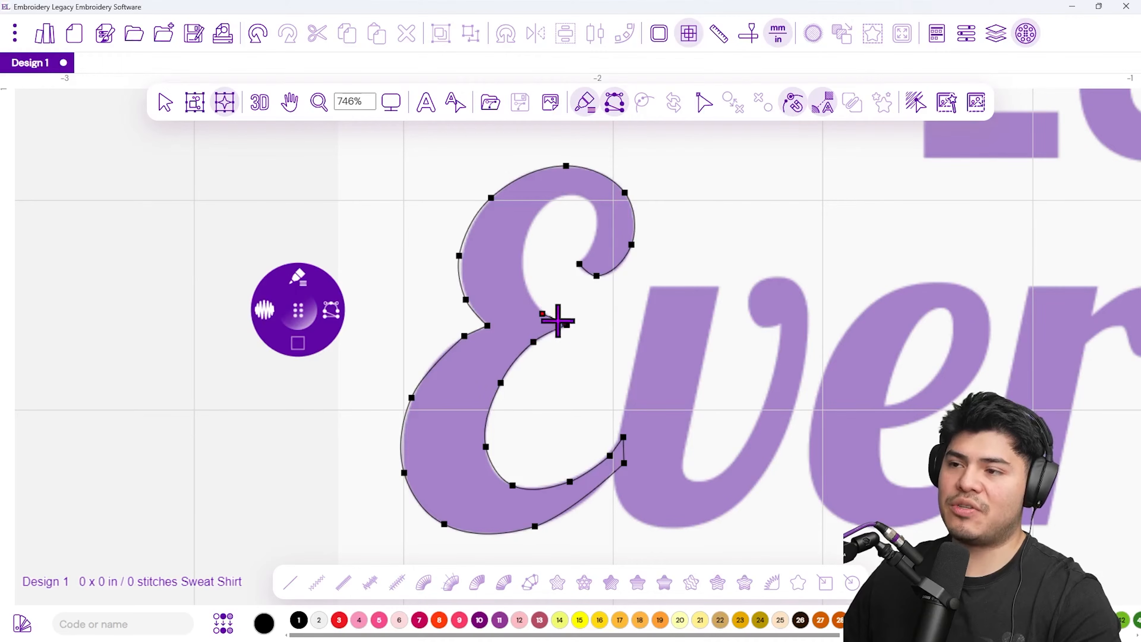
pyautogui.click(523, 275)
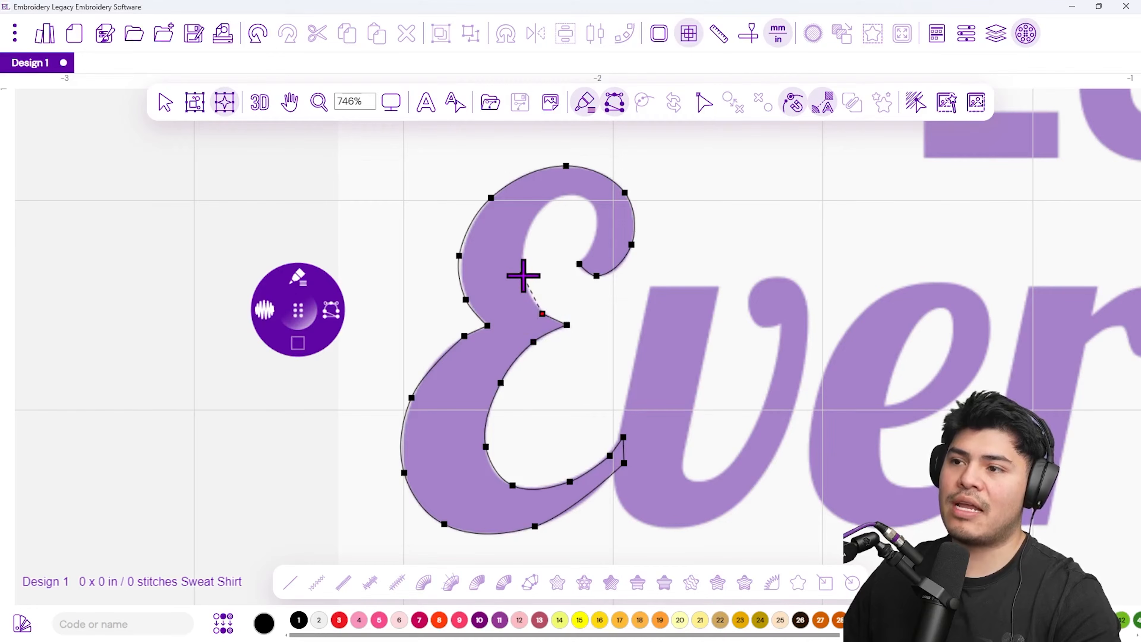
pyautogui.click(535, 214)
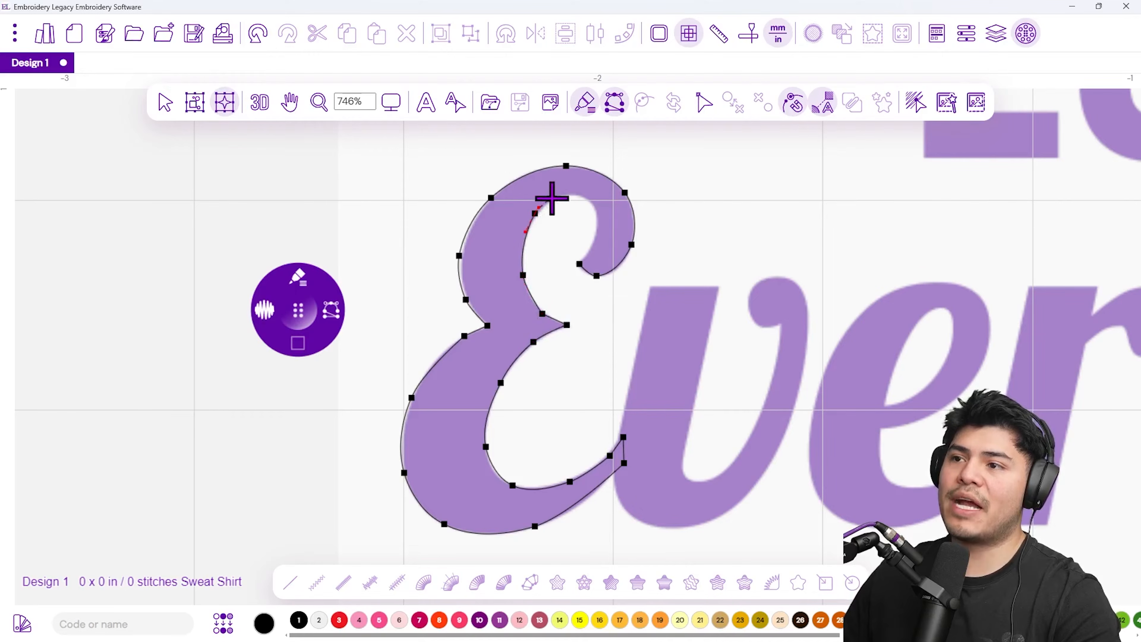
pyautogui.click(567, 195)
pyautogui.click(595, 206)
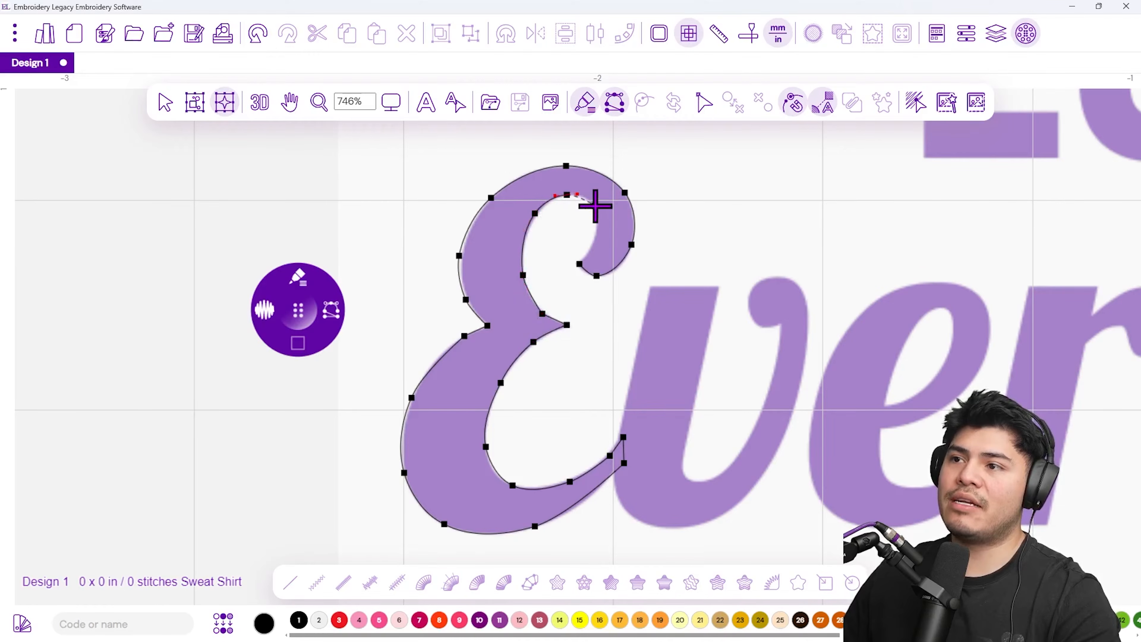
pyautogui.click(596, 236)
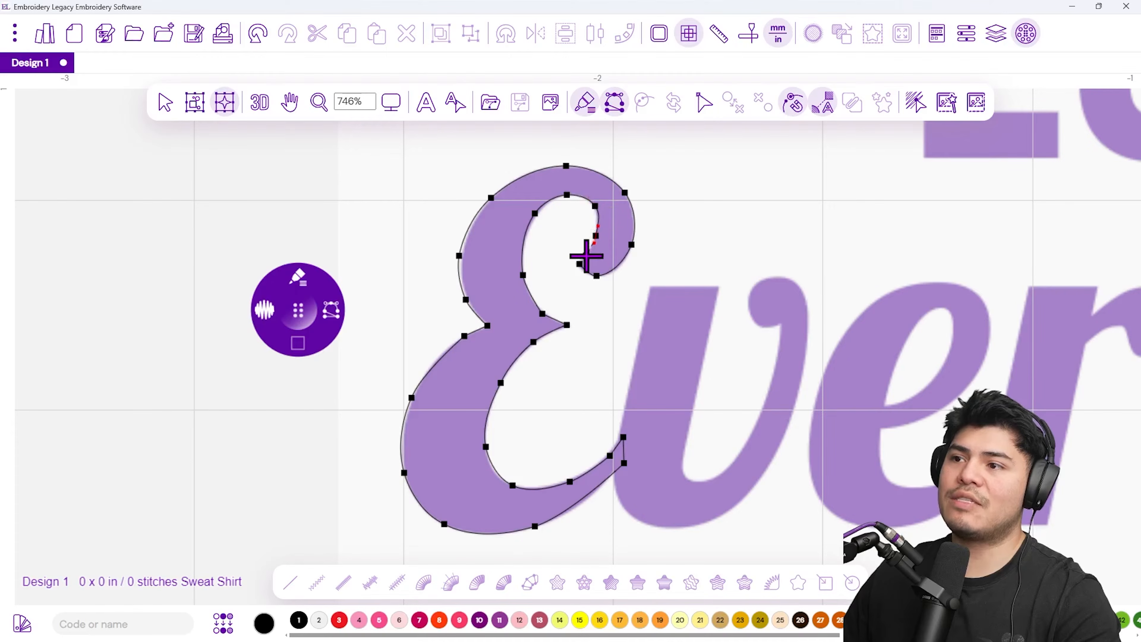
pyautogui.click(587, 257)
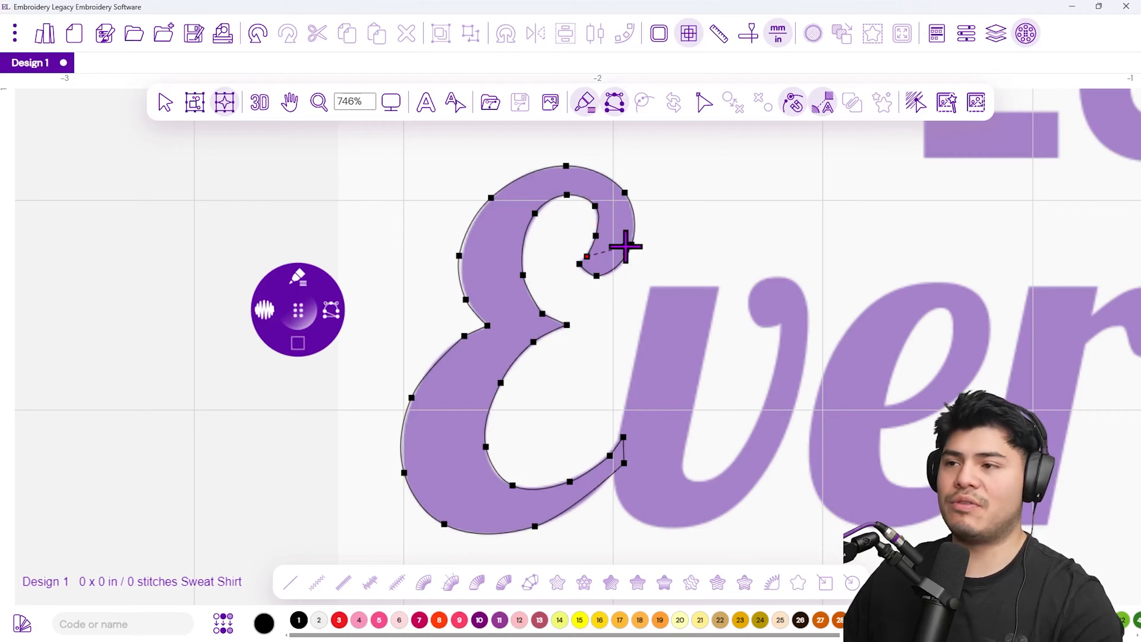
pyautogui.scroll(8, 602, 247)
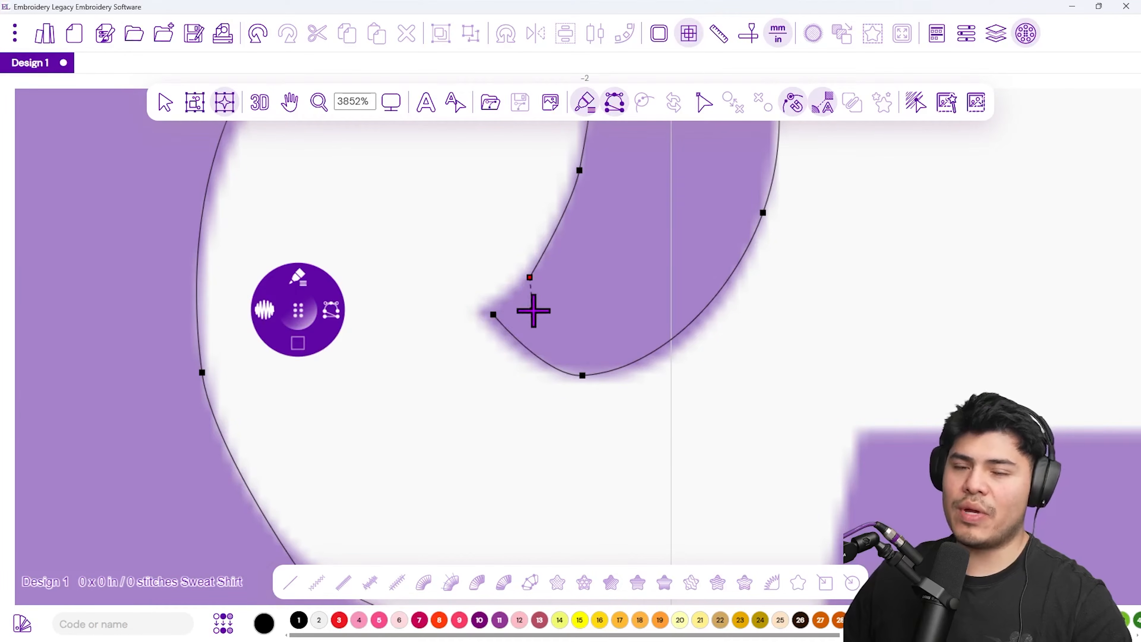
pyautogui.scroll(-6, 533, 310)
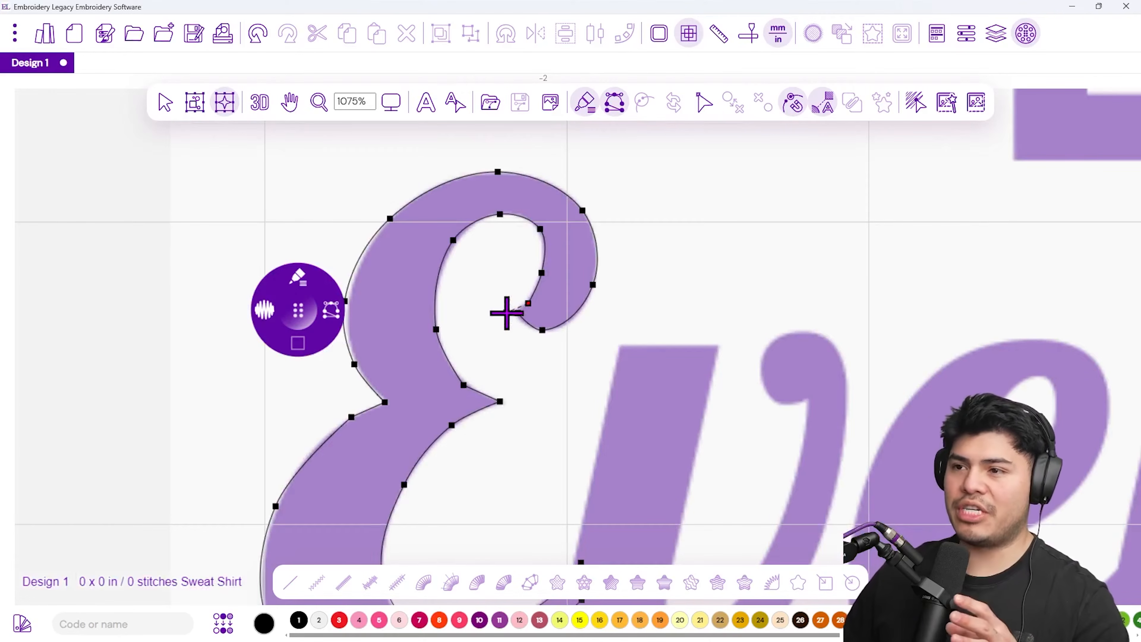
# - Finish the E's outline at the curl's tip and place the first stitch-direction line across the end of the curl
pyautogui.scroll(6, 507, 313)
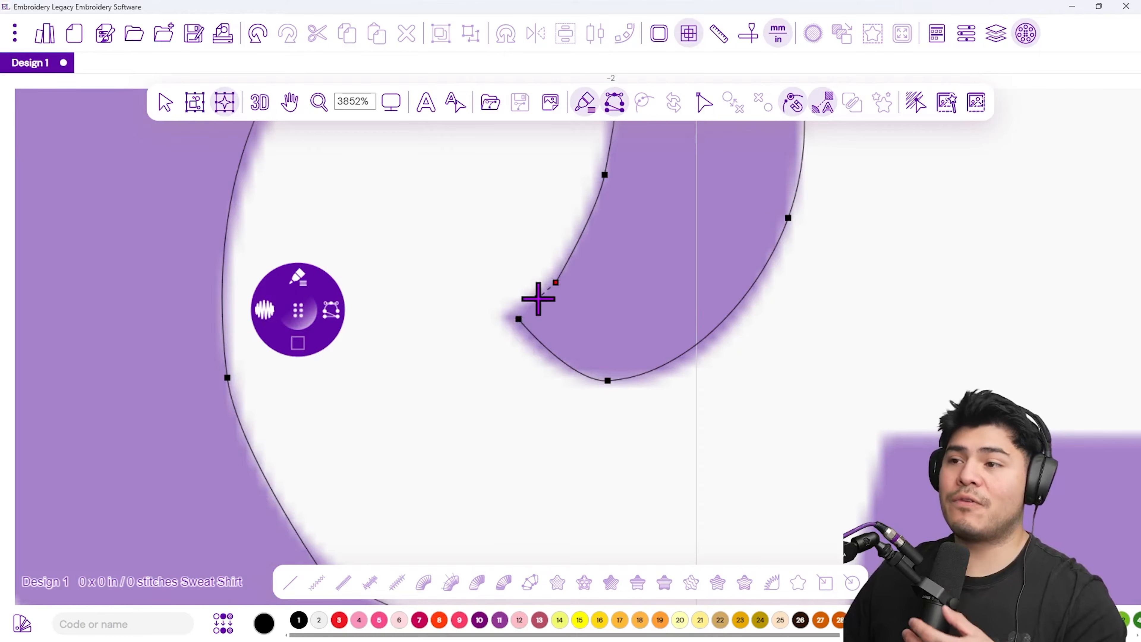
pyautogui.scroll(-2, 539, 299)
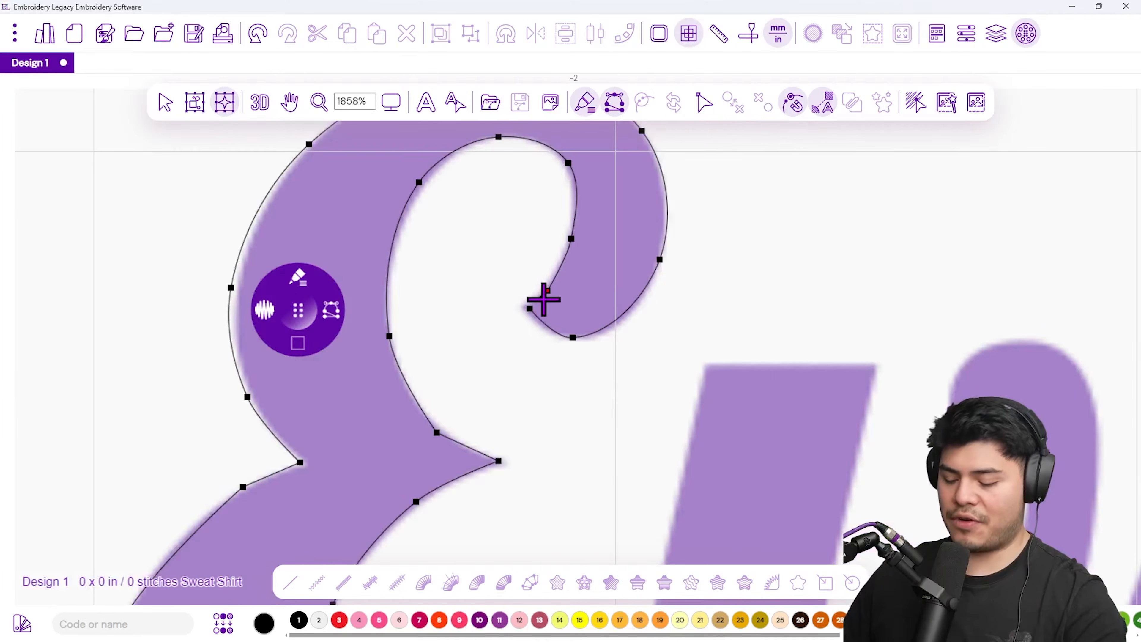
pyautogui.scroll(-2, 544, 299)
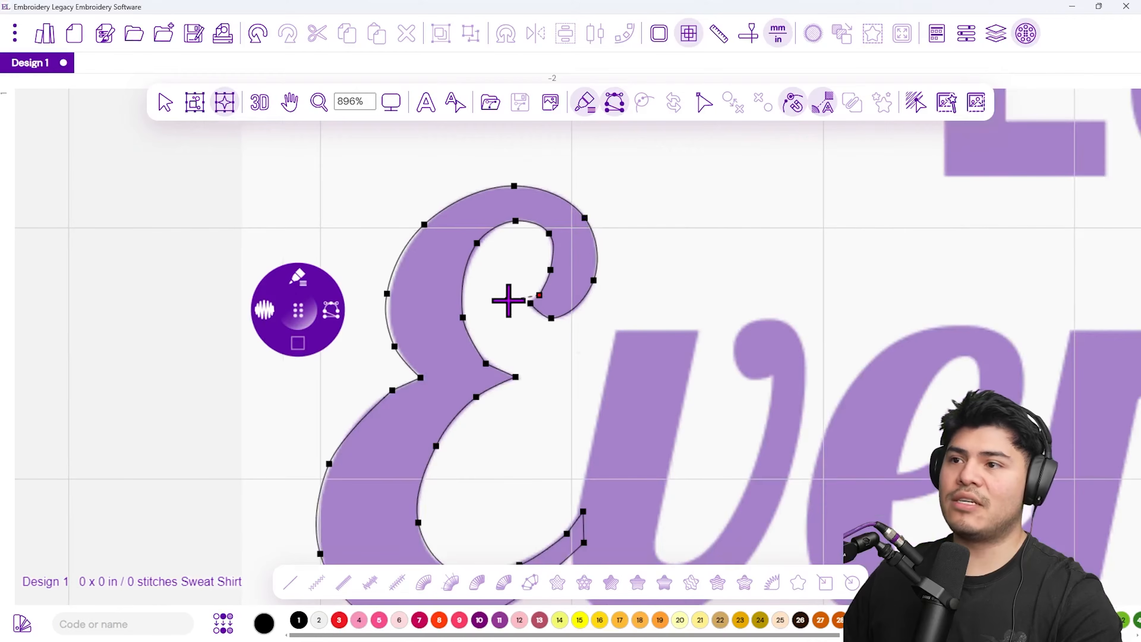
pyautogui.rightClick(508, 300)
pyautogui.scroll(-2, 476, 315)
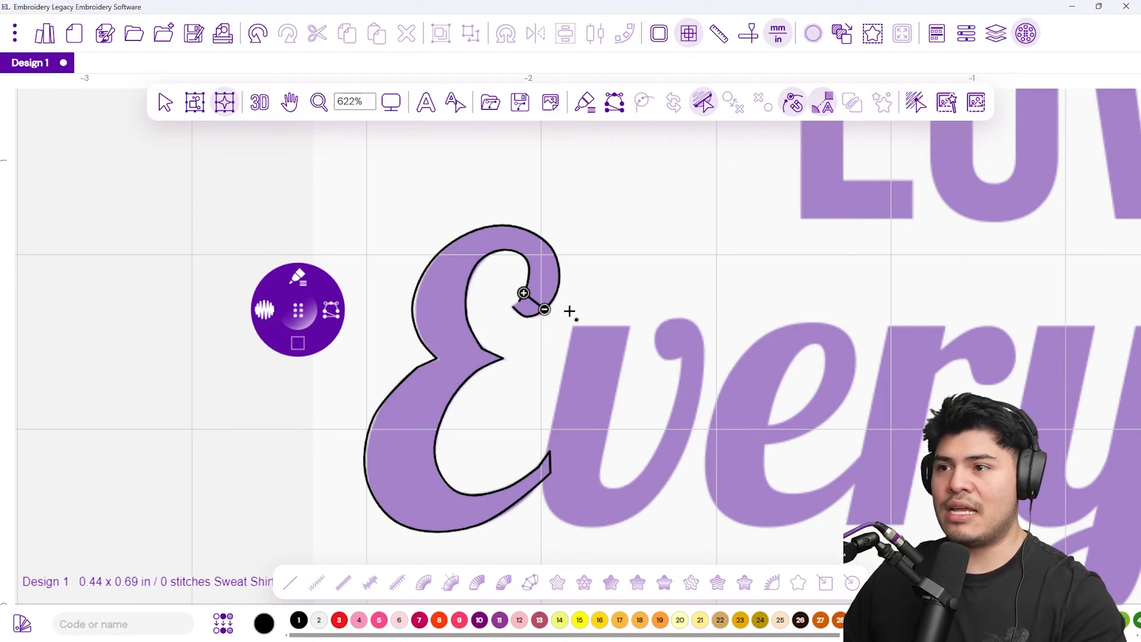
# - Add stitch-direction lines across the E's upper curve: the outer side of the curl, the top and the upper shoulder
pyautogui.scroll(5, 562, 311)
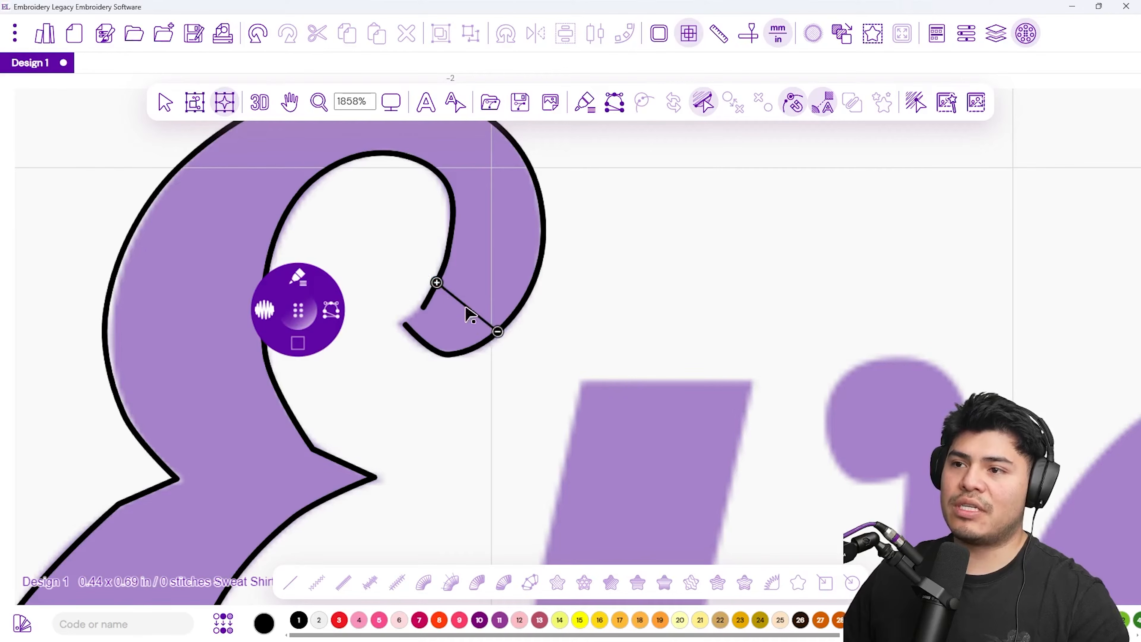
pyautogui.scroll(-2, 524, 342)
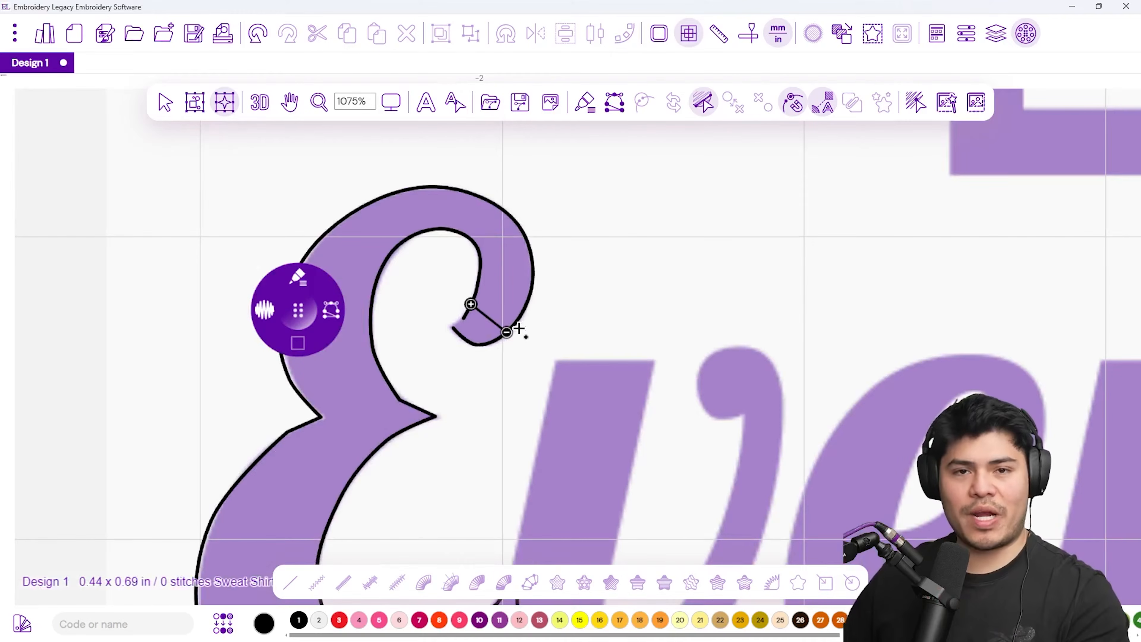
pyautogui.scroll(-1, 492, 298)
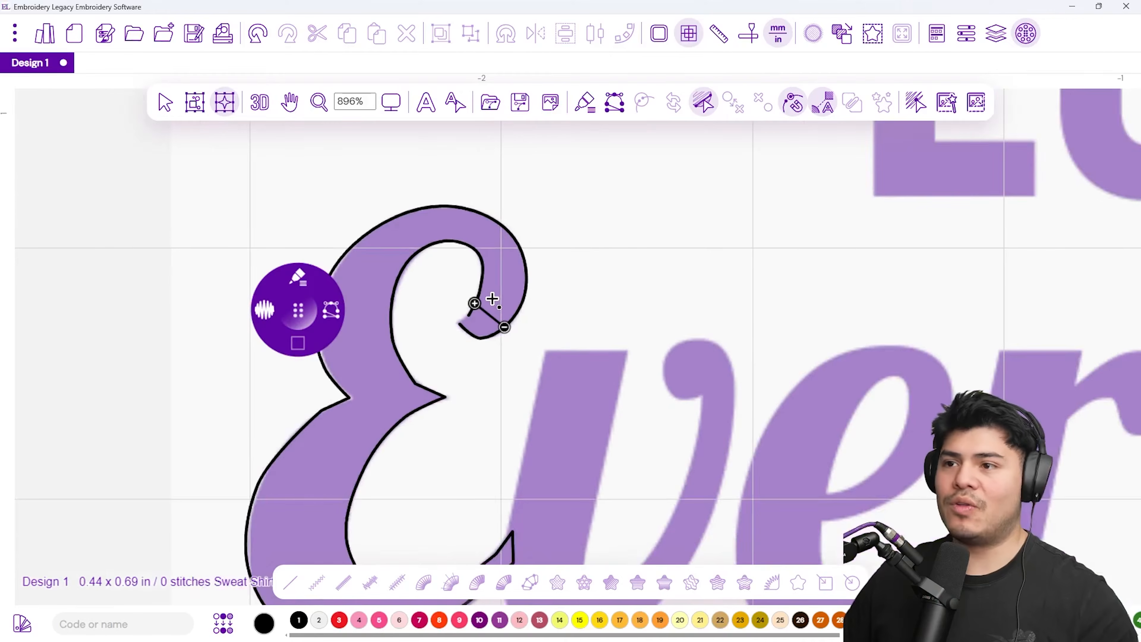
pyautogui.click(483, 263)
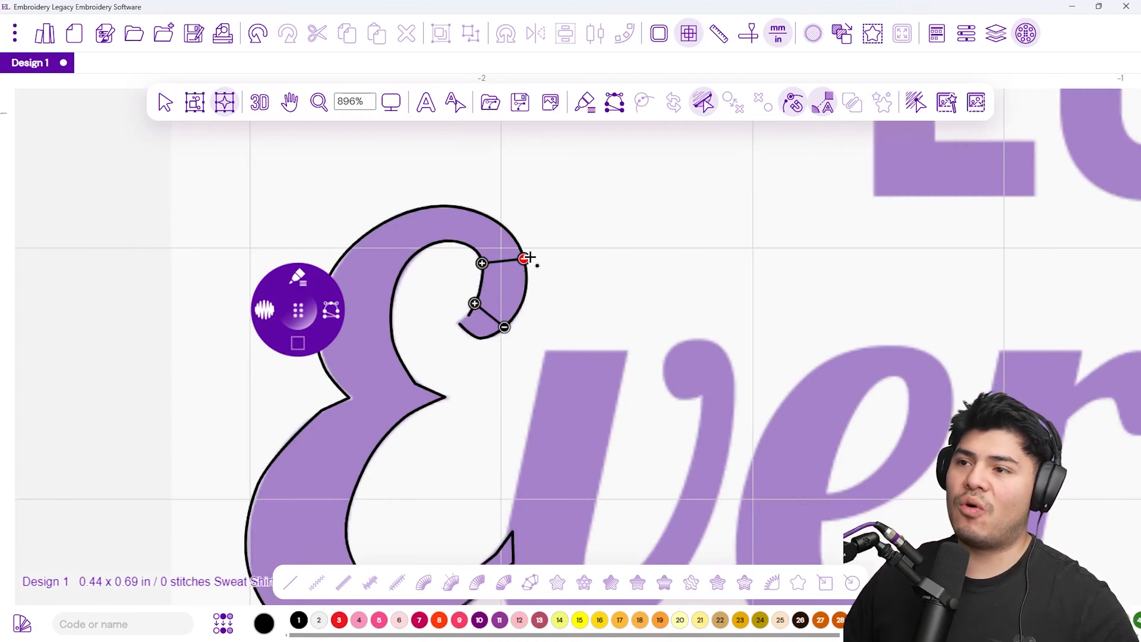
pyautogui.click(531, 257)
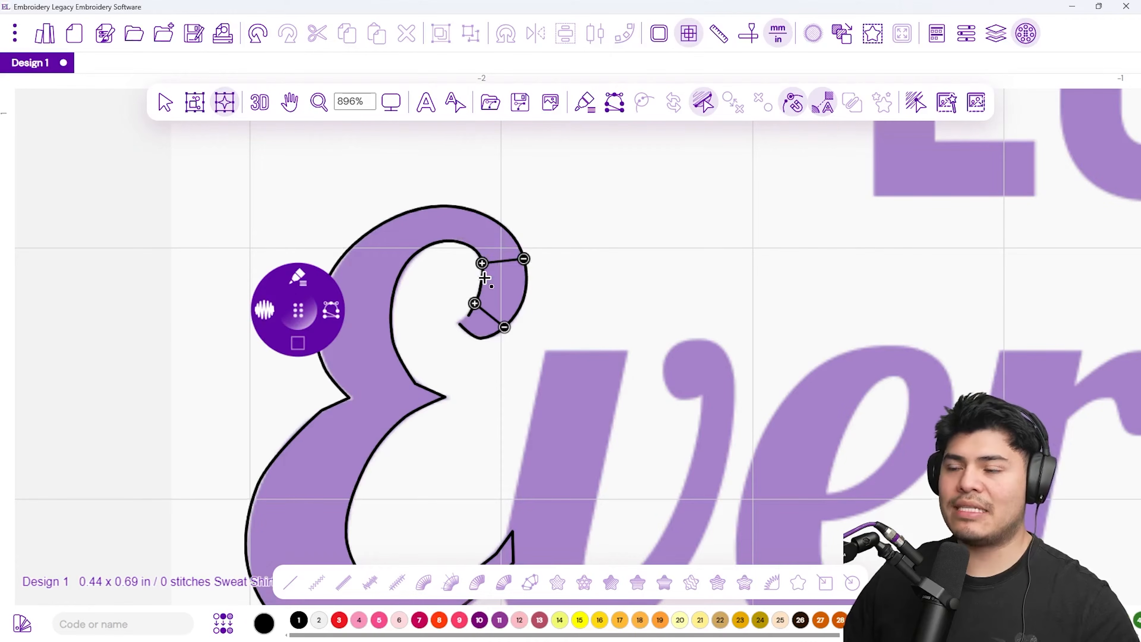
pyautogui.scroll(4, 485, 278)
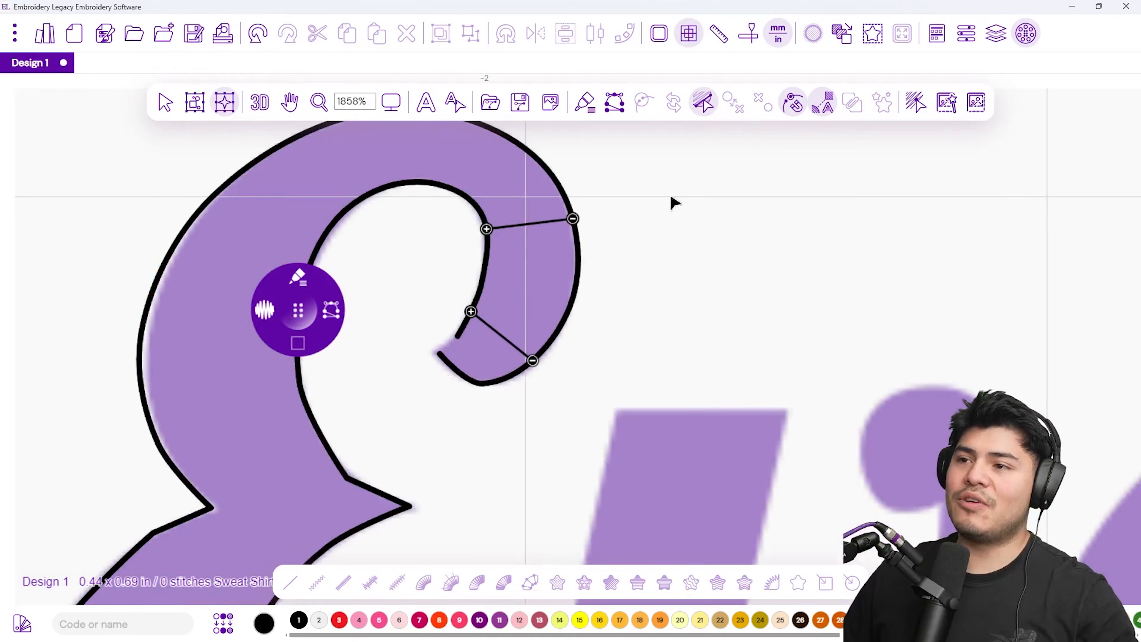
pyautogui.scroll(-3, 469, 259)
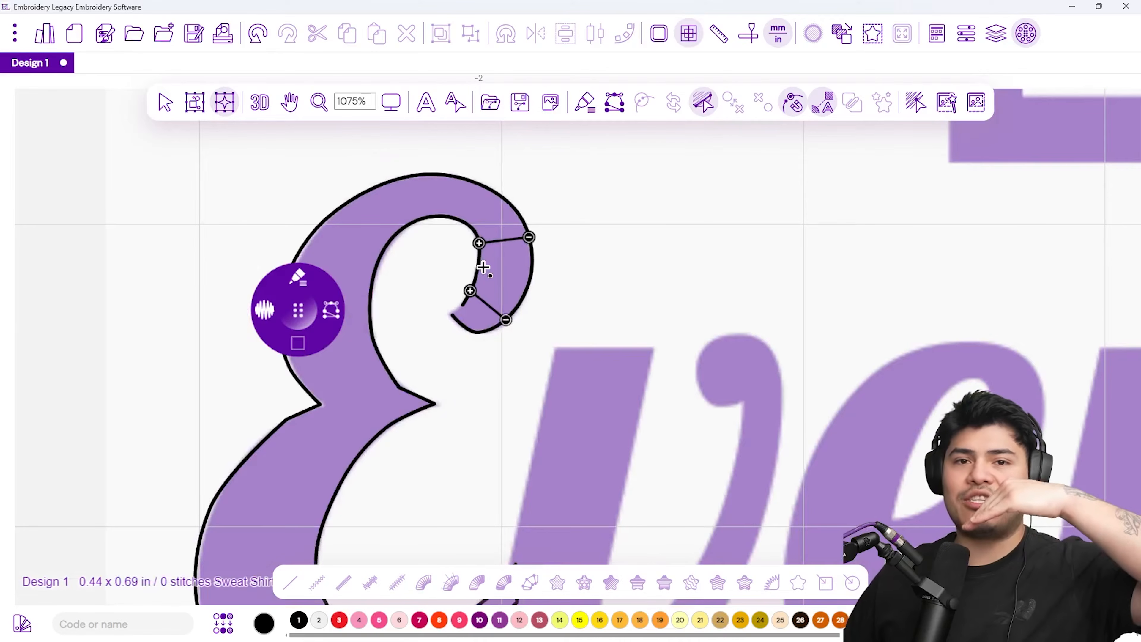
pyautogui.scroll(-1, 459, 243)
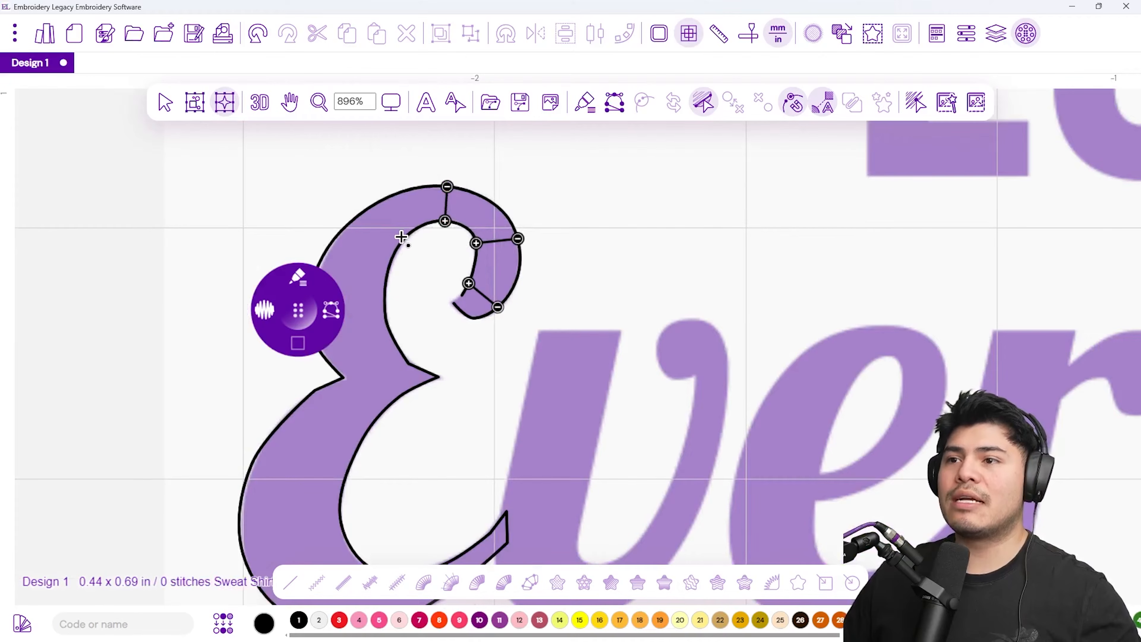
pyautogui.click(371, 206)
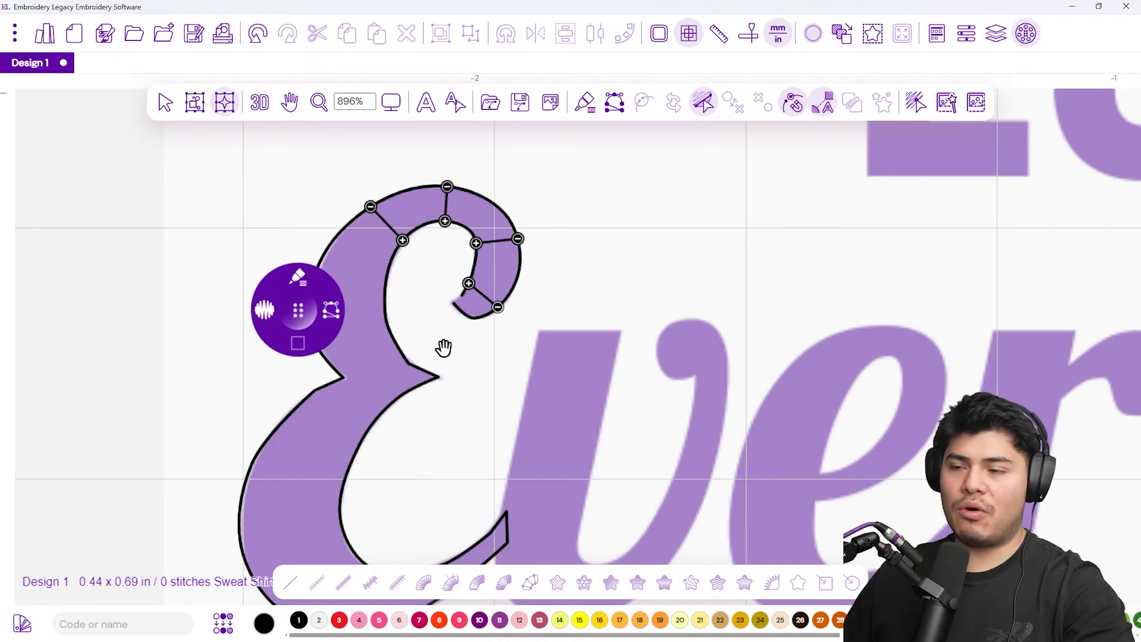
# - Add stitch-direction lines across the middle of the E's upper curve, just above the notch, and from the notch to the spur's tip
pyautogui.moveTo(441, 352); pyautogui.dragTo(575, 324)
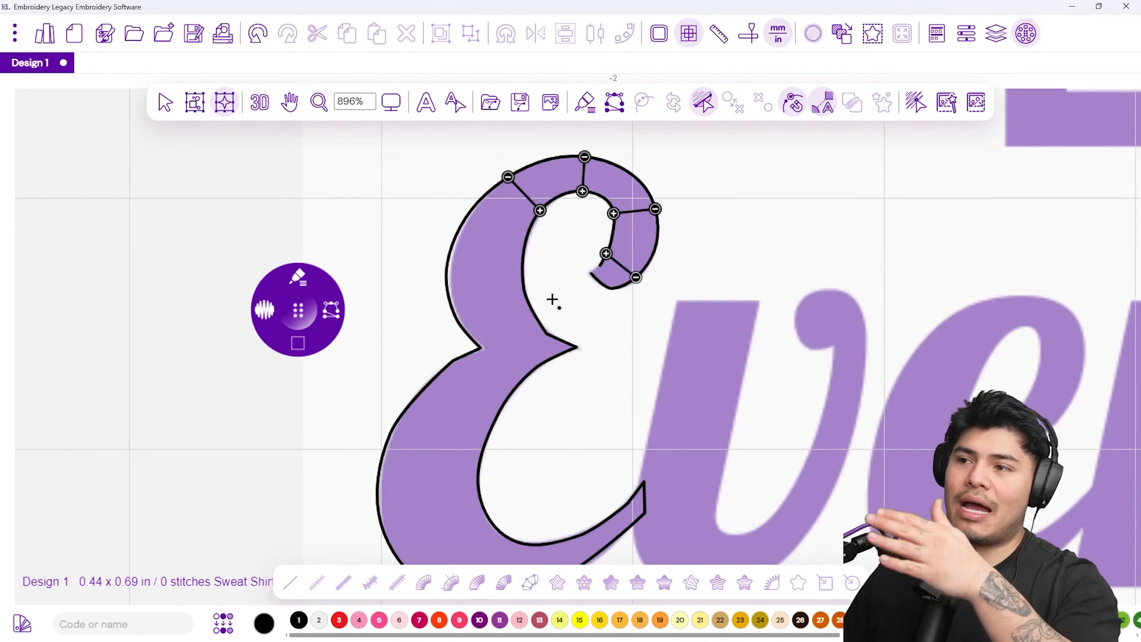
pyautogui.click(506, 271)
pyautogui.click(438, 271)
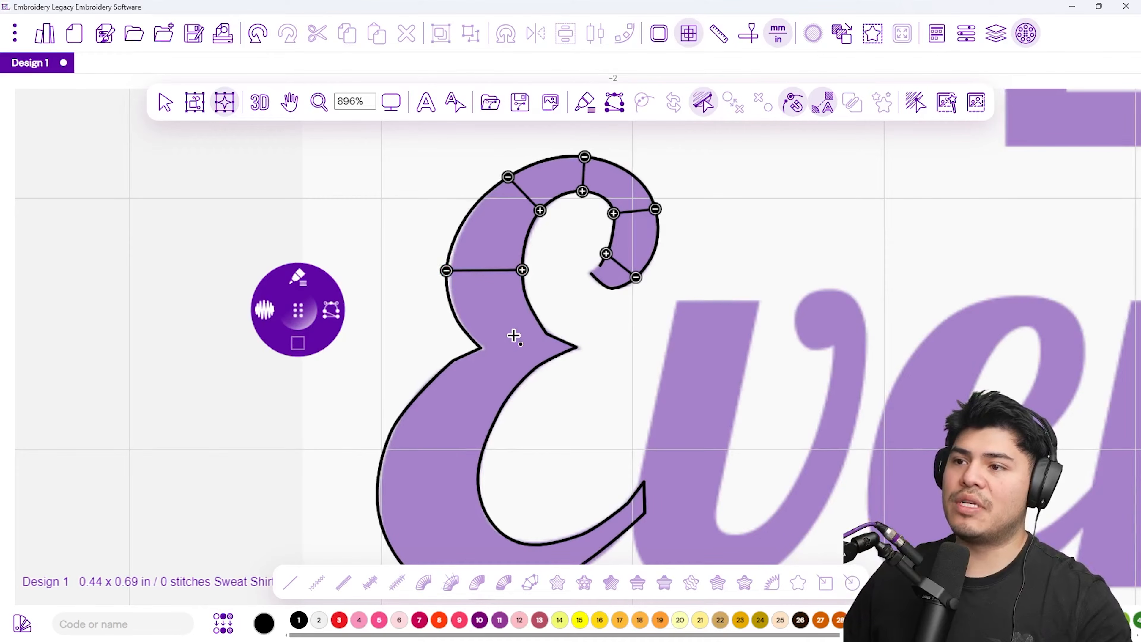
pyautogui.click(472, 323)
pyautogui.click(531, 310)
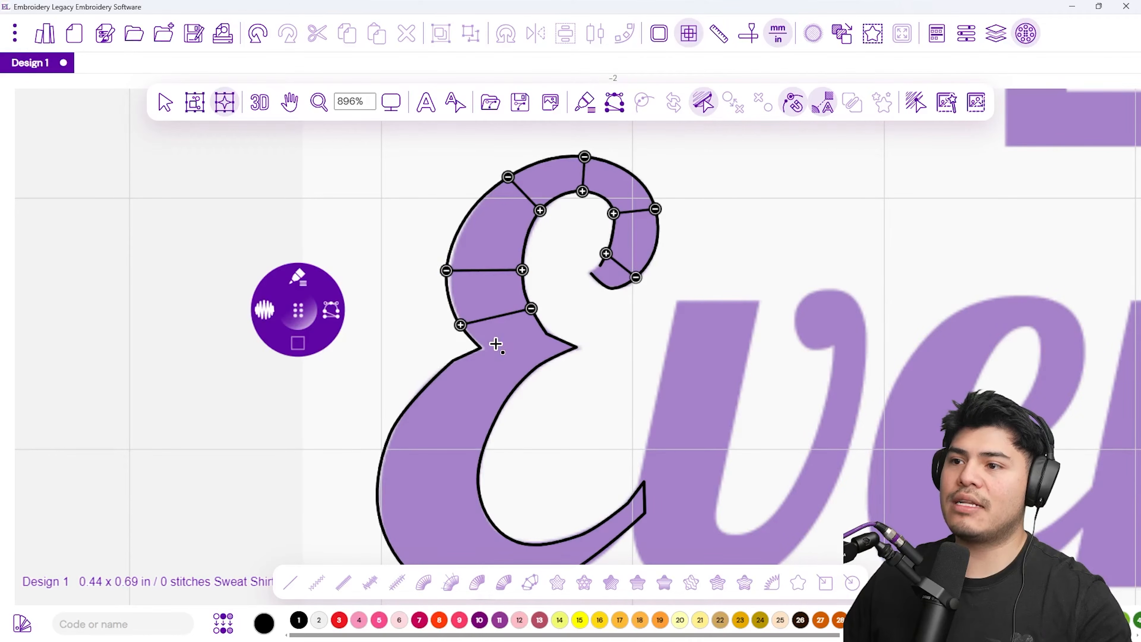
pyautogui.click(482, 349)
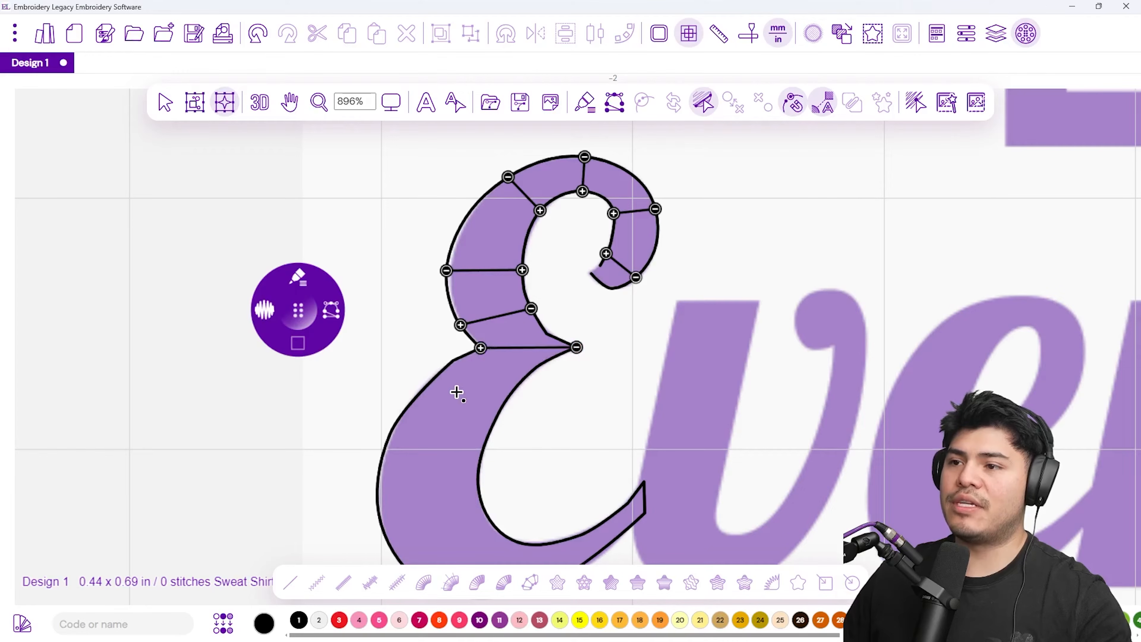
# - Add stitch-direction lines around the E's lower bowl, from just below the notch through the belly and underside to the tail
pyautogui.click(439, 374)
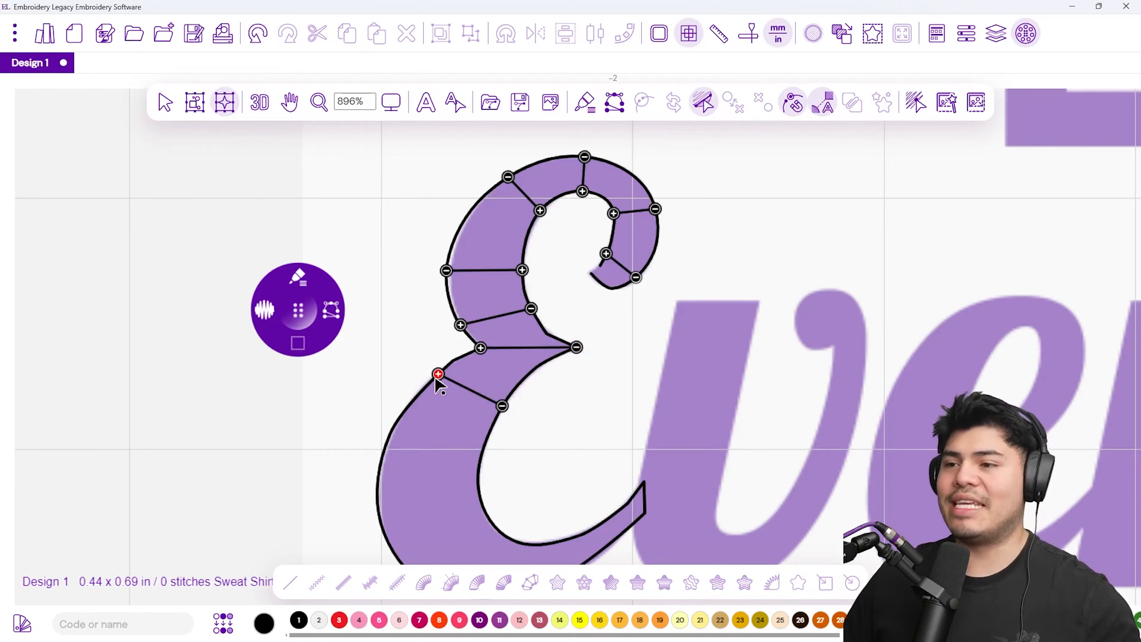
pyautogui.moveTo(463, 465); pyautogui.dragTo(468, 400)
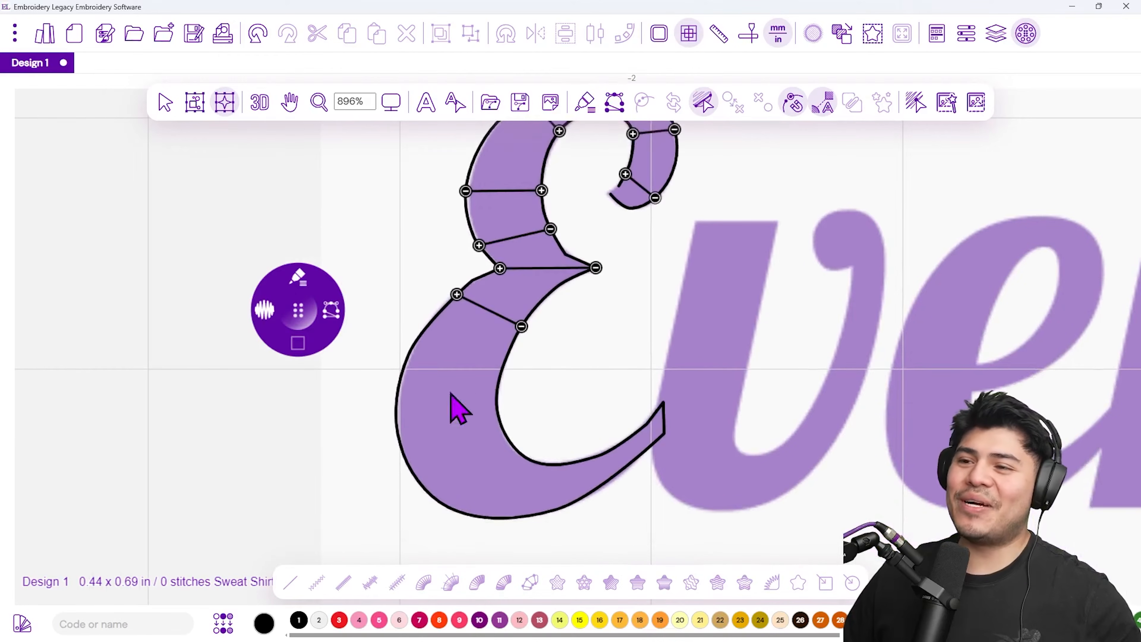
pyautogui.click(497, 394)
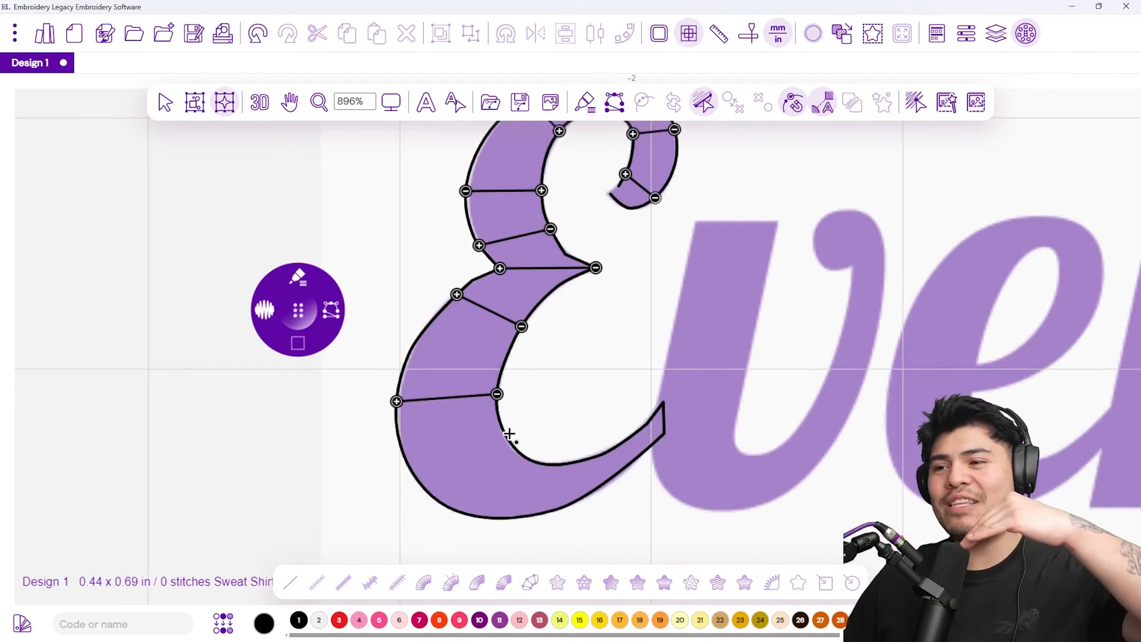
pyautogui.click(449, 507)
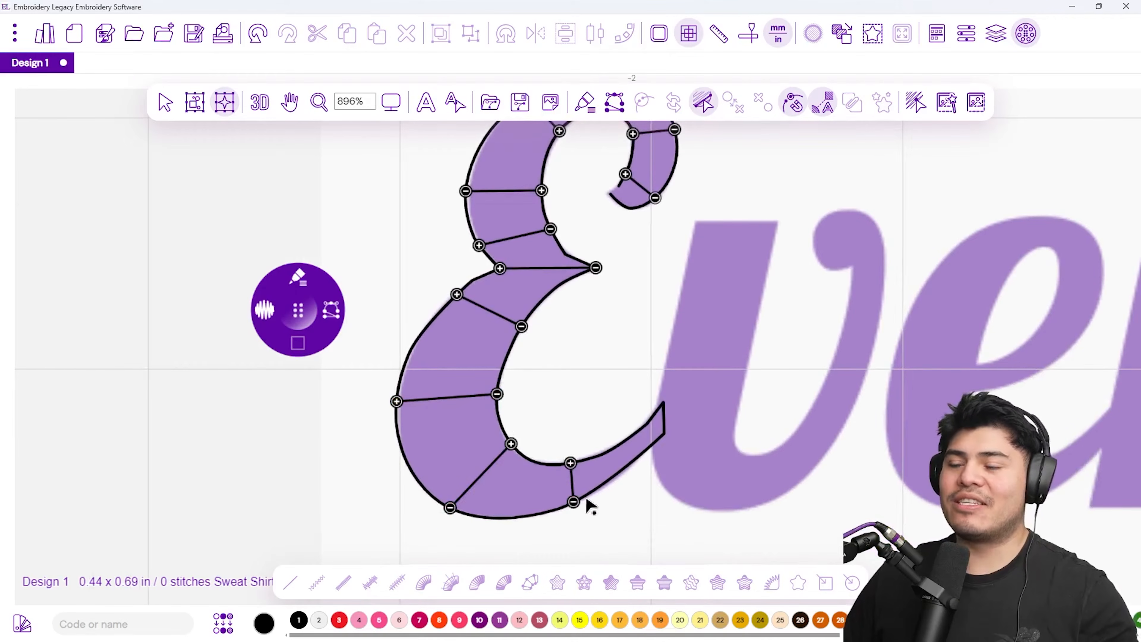
pyautogui.click(634, 461)
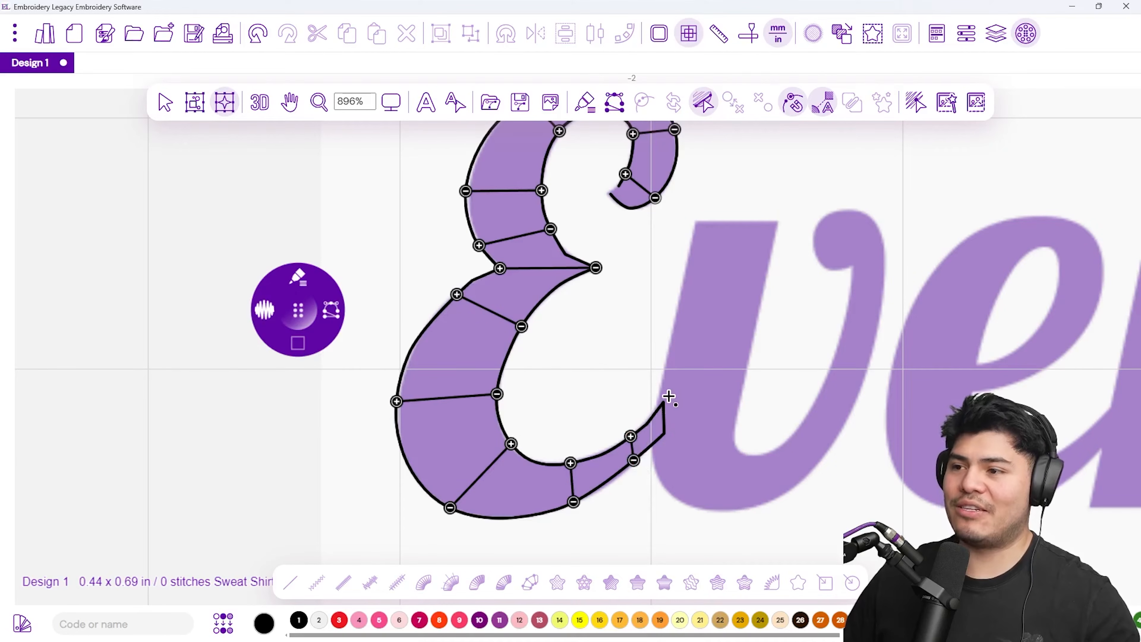
# - Finish the direction lines and generate the E's satin stitches with the stop point at the bowl's underside
pyautogui.scroll(-1, 677, 401)
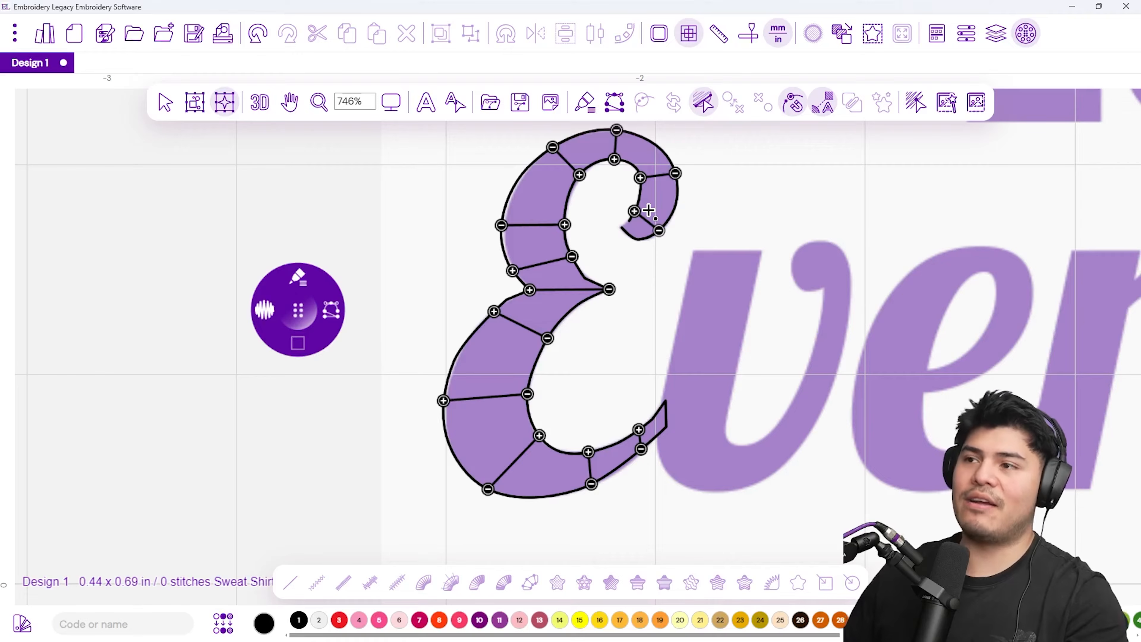
pyautogui.press('Tab')
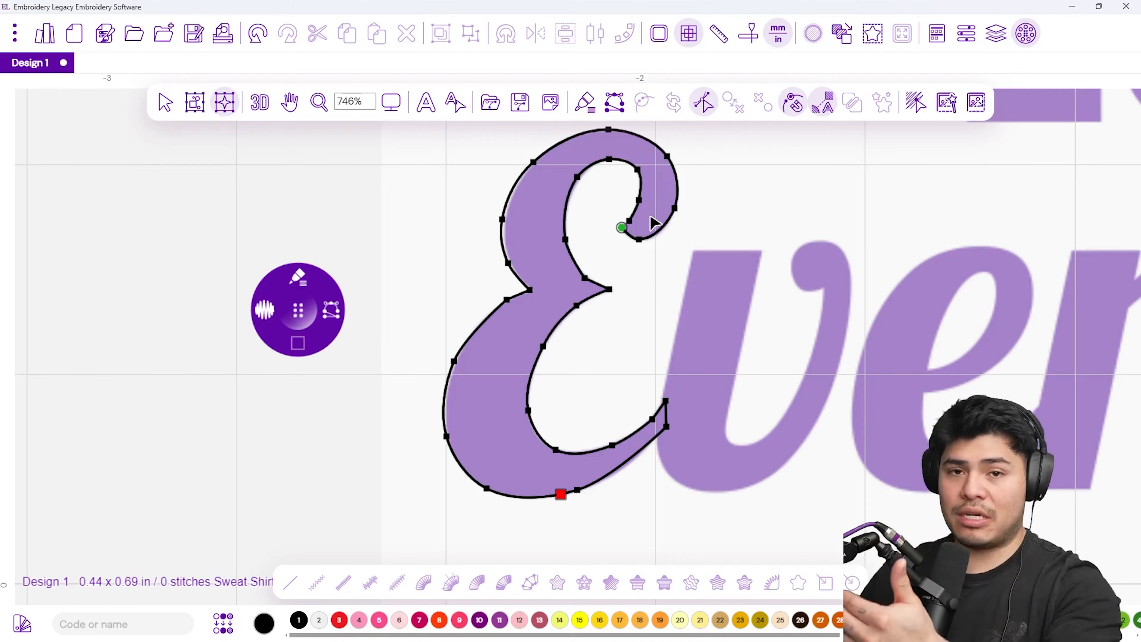
pyautogui.click(566, 498)
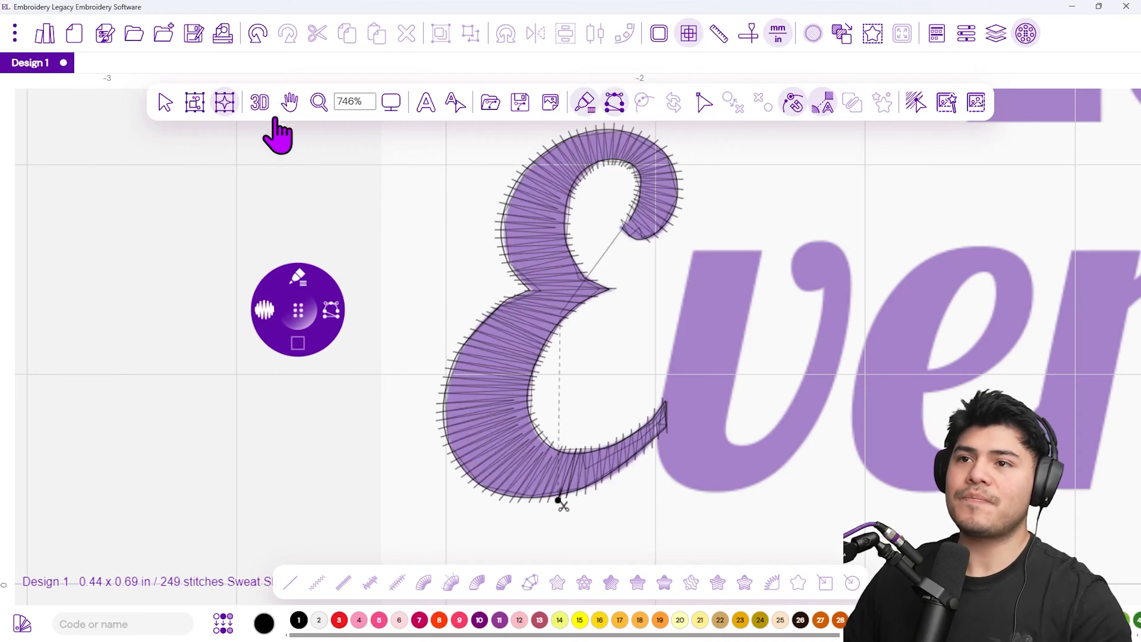
# - Show the stitches in 3D and recolor the E with red thread color 3
pyautogui.click(261, 111)
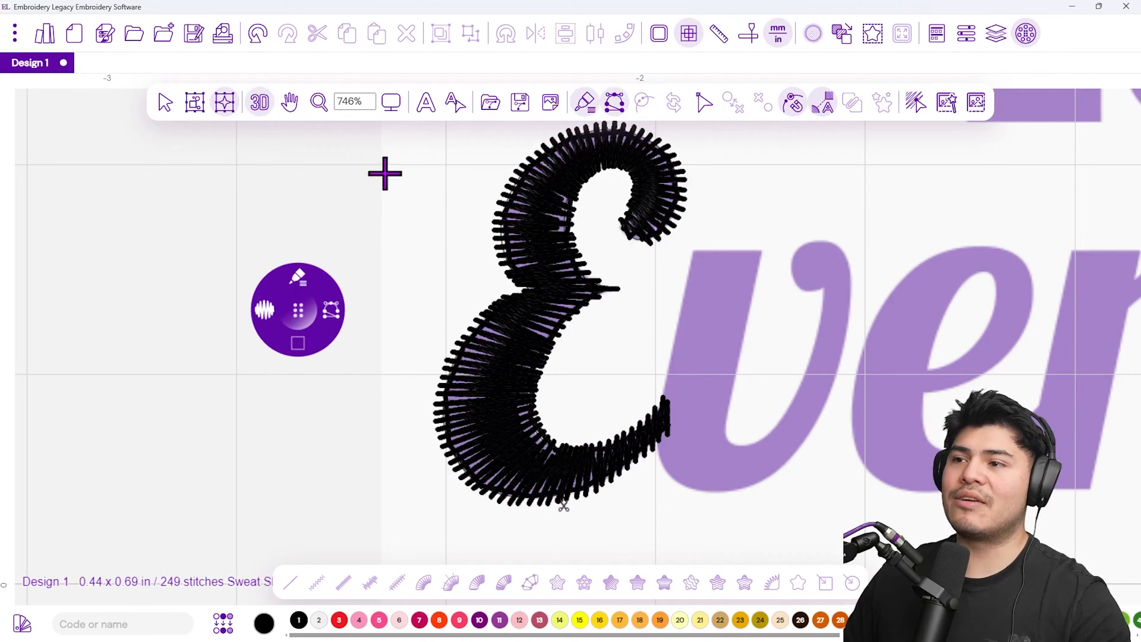
pyautogui.click(166, 105)
pyautogui.click(511, 264)
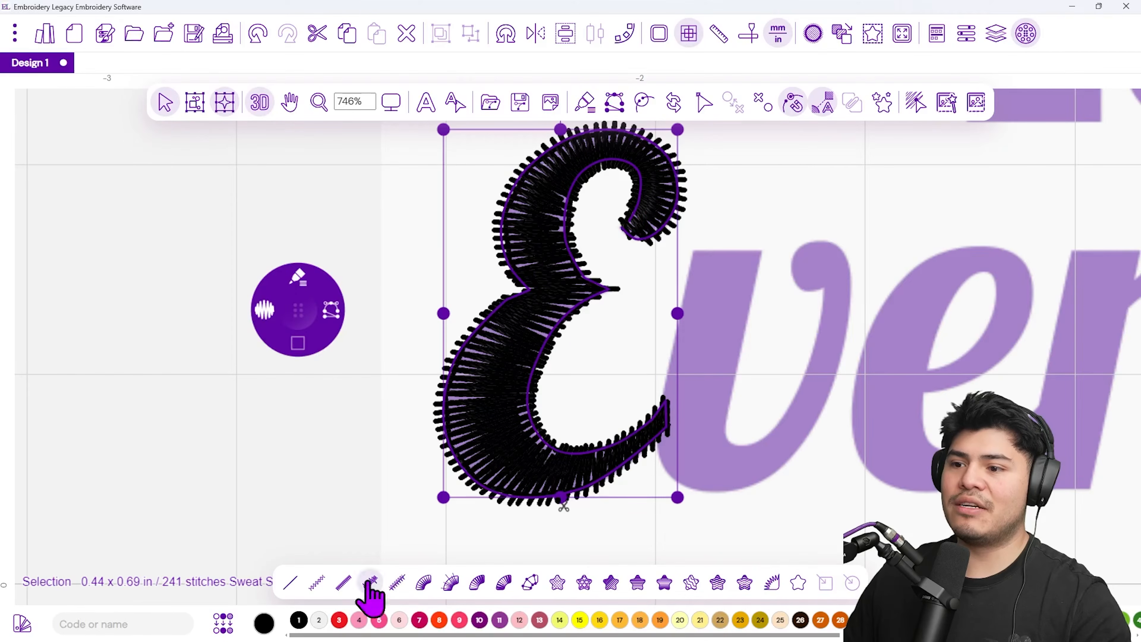
pyautogui.click(339, 620)
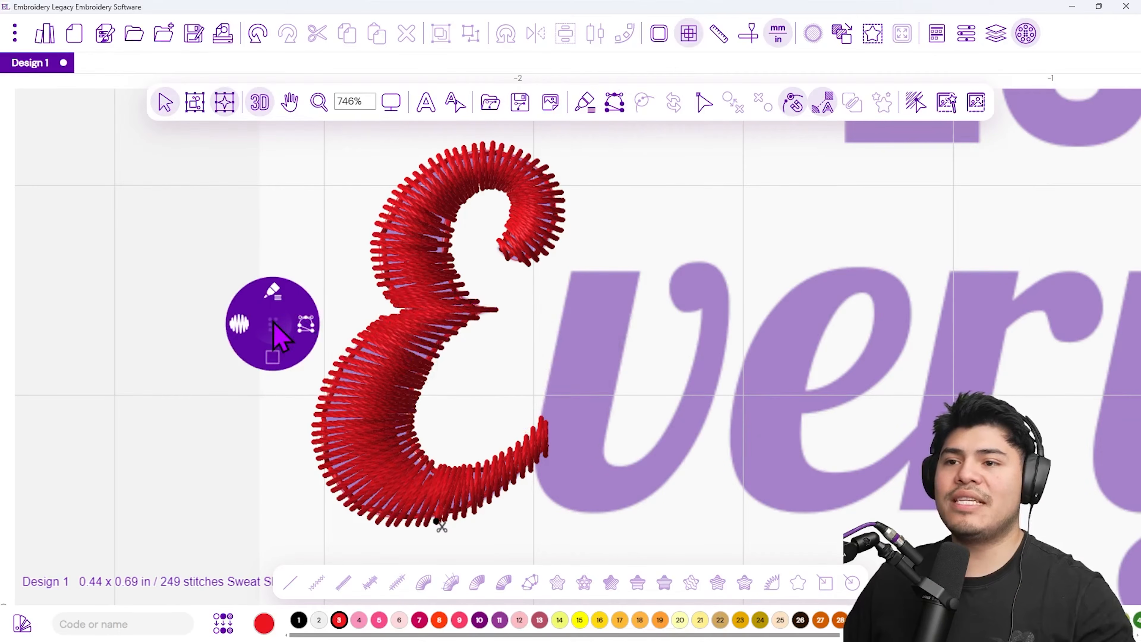
# - Move the tool wheel above the letter v and choose Satin as its stitch type
pyautogui.moveTo(275, 322)
pyautogui.mouseDown()
pyautogui.moveTo(303, 360)
pyautogui.moveTo(620, 352)
pyautogui.moveTo(685, 217)
pyautogui.mouseUp()
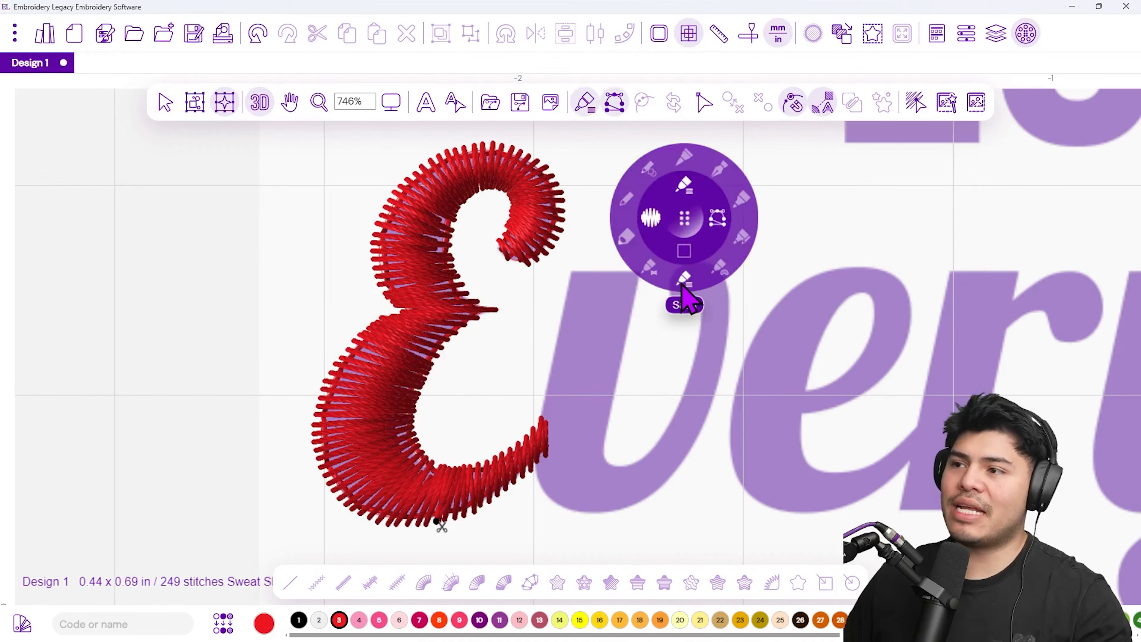
pyautogui.click(682, 282)
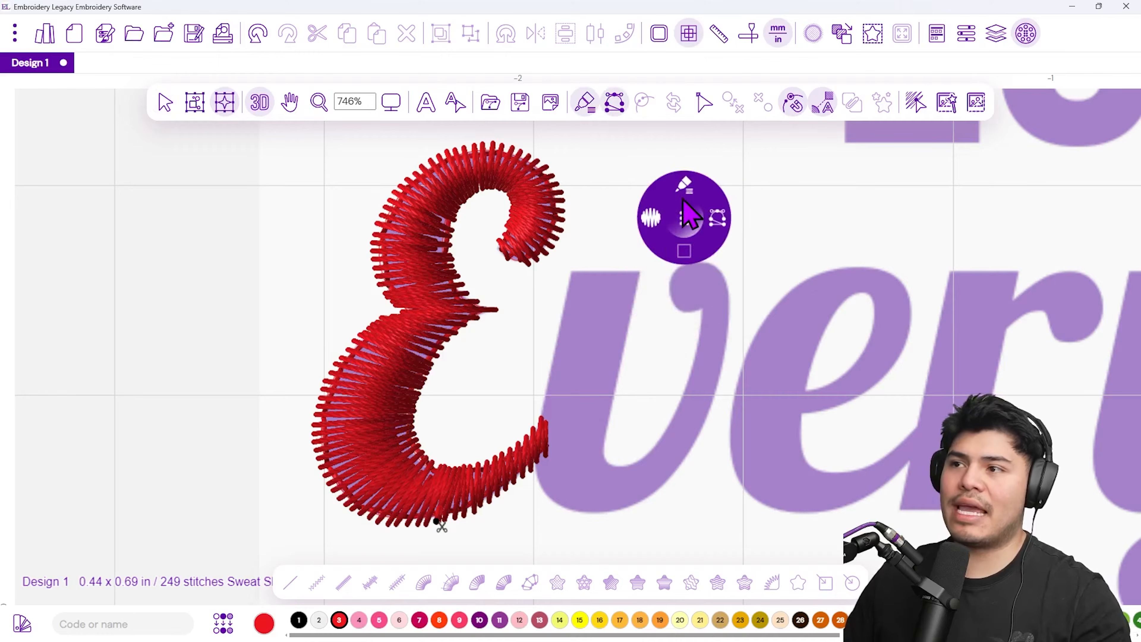
# - Try another stitch type on the tool wheel and switch back to Satin
pyautogui.click(686, 180)
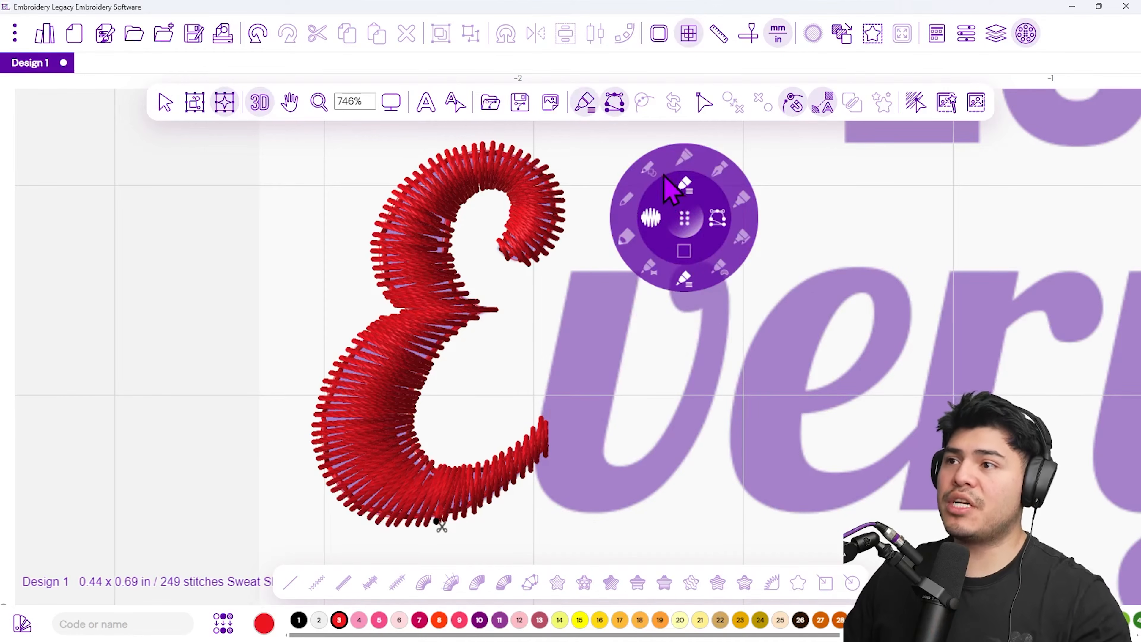
pyautogui.click(649, 169)
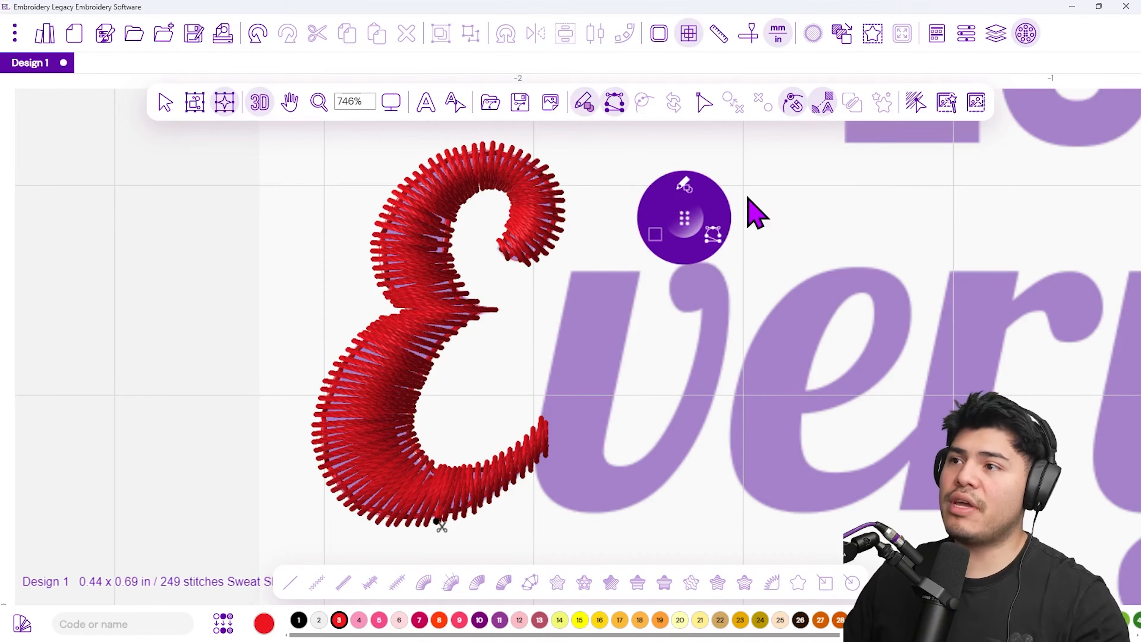
pyautogui.click(686, 181)
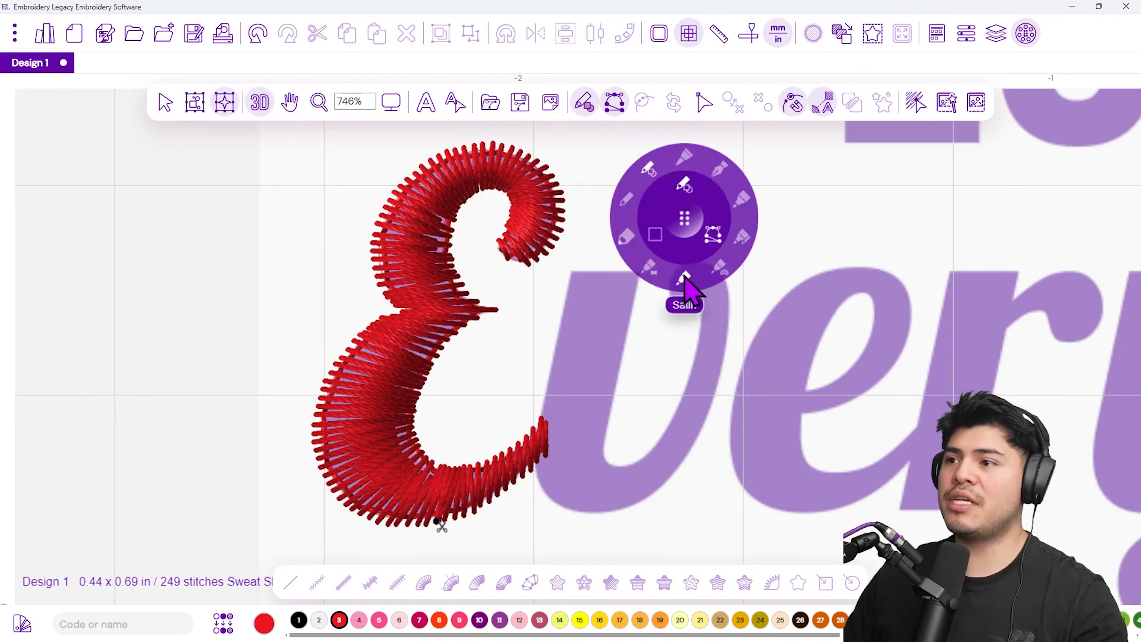
pyautogui.click(686, 280)
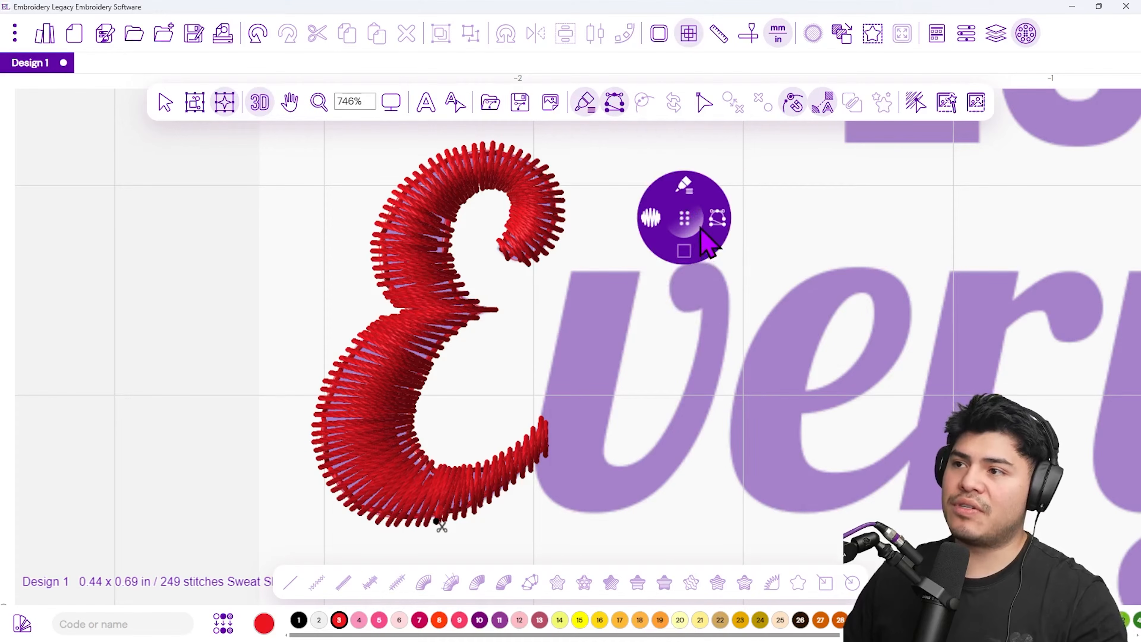
# - Choose Fast Draw as the tool wheel's drawing tool and move the wheel beside the red E, away from the v
pyautogui.click(651, 219)
pyautogui.click(717, 219)
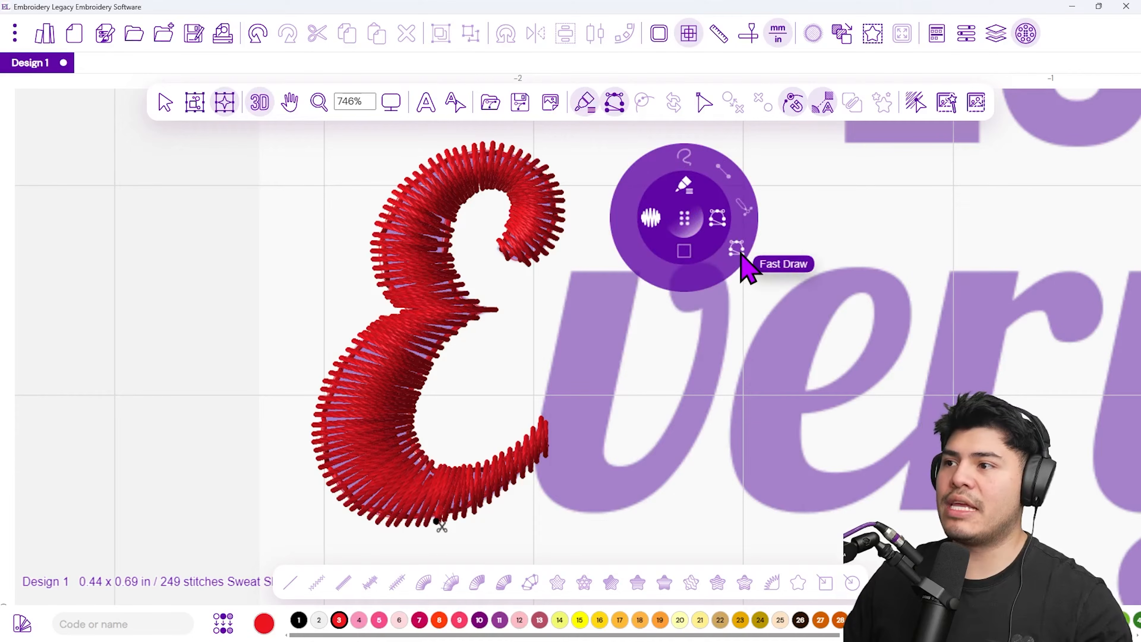
pyautogui.click(737, 249)
pyautogui.moveTo(684, 216)
pyautogui.mouseDown()
pyautogui.moveTo(345, 279)
pyautogui.moveTo(302, 259)
pyautogui.mouseUp()
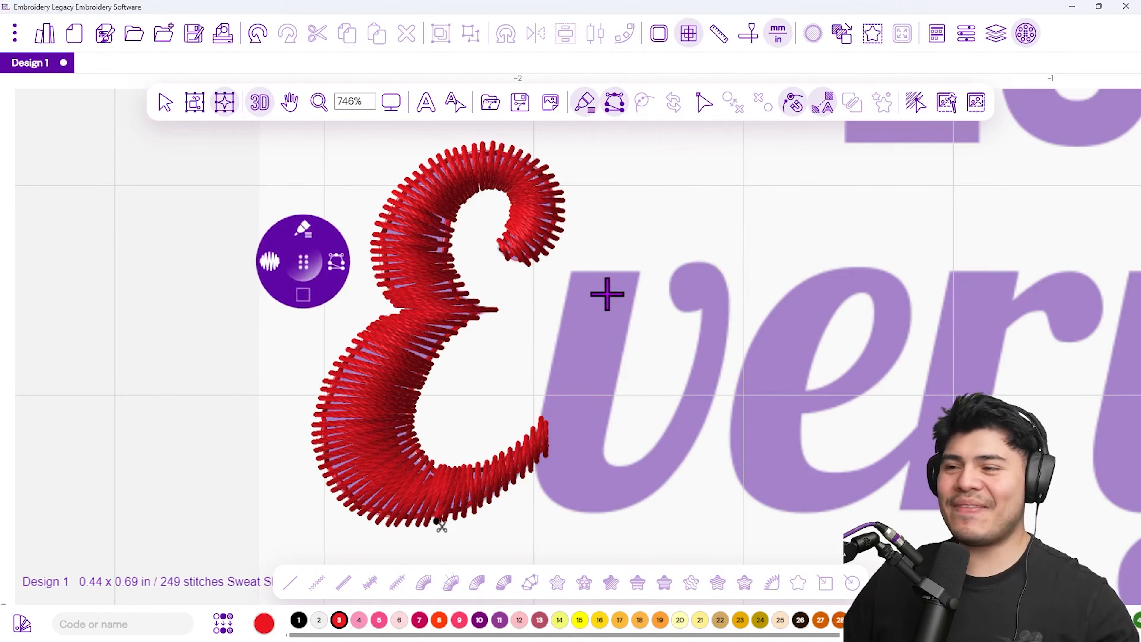
# - Trace the v's top edge and the inner side of its stem down around the inner bend with Fast Draw
pyautogui.moveTo(685, 405); pyautogui.dragTo(673, 353)
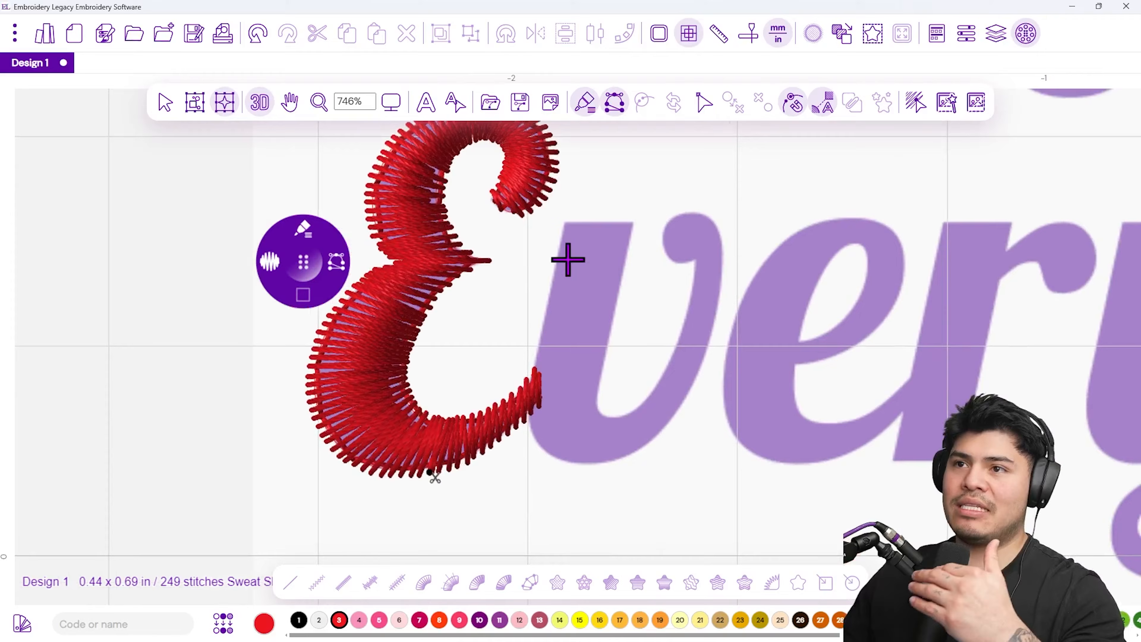
pyautogui.scroll(-1, 568, 259)
pyautogui.moveTo(654, 289); pyautogui.dragTo(574, 308)
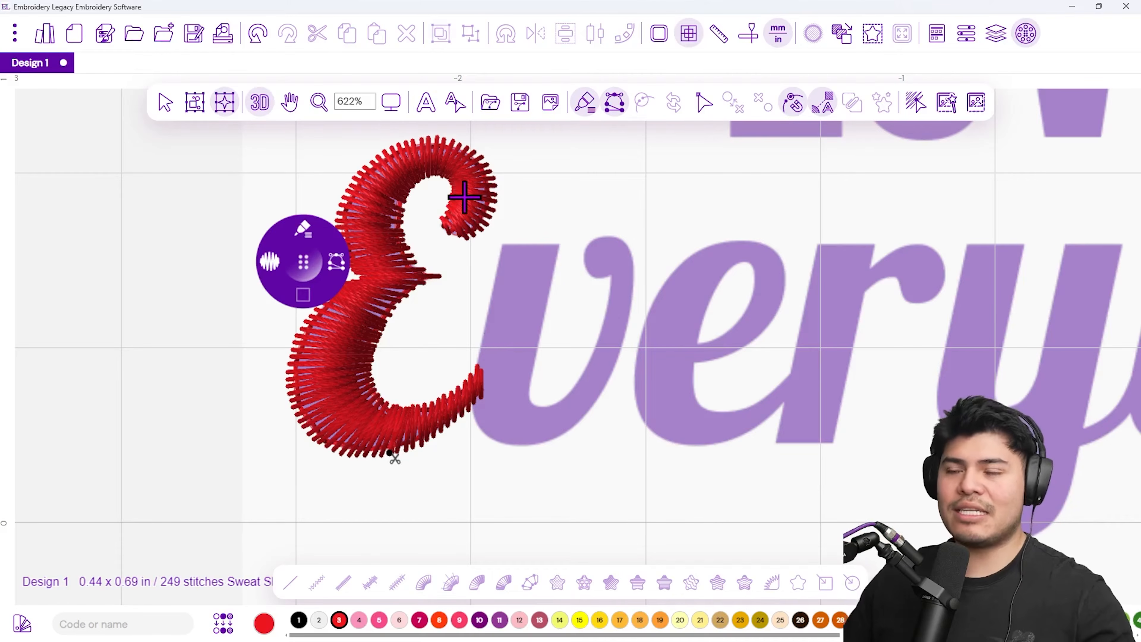
pyautogui.click(391, 103)
pyautogui.click(431, 213)
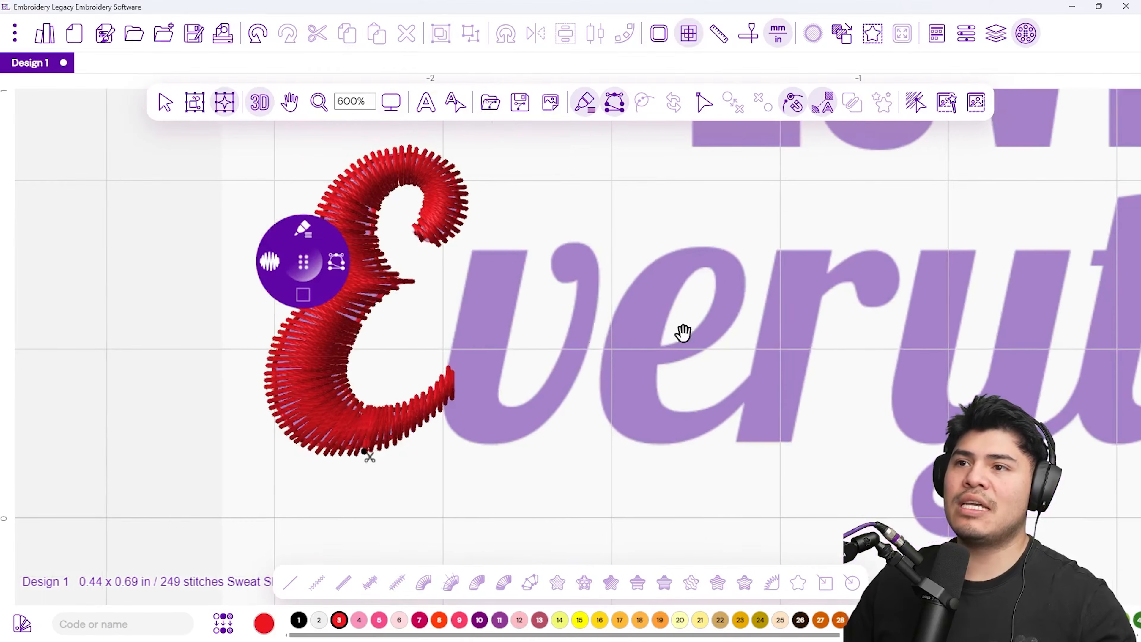
pyautogui.moveTo(496, 349); pyautogui.dragTo(546, 351)
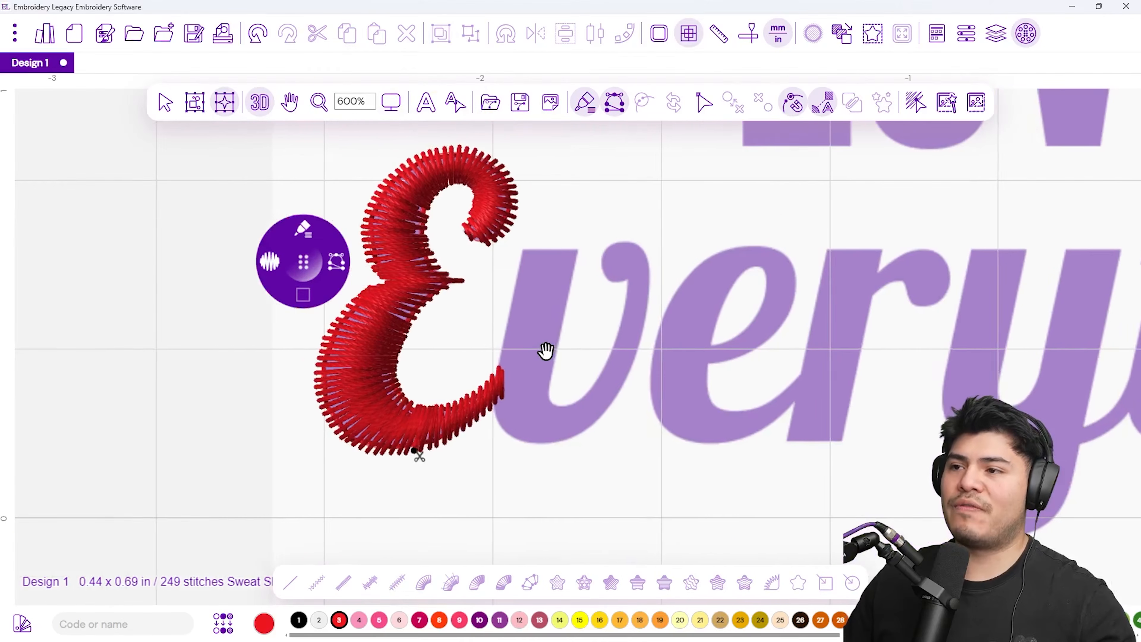
pyautogui.click(523, 248)
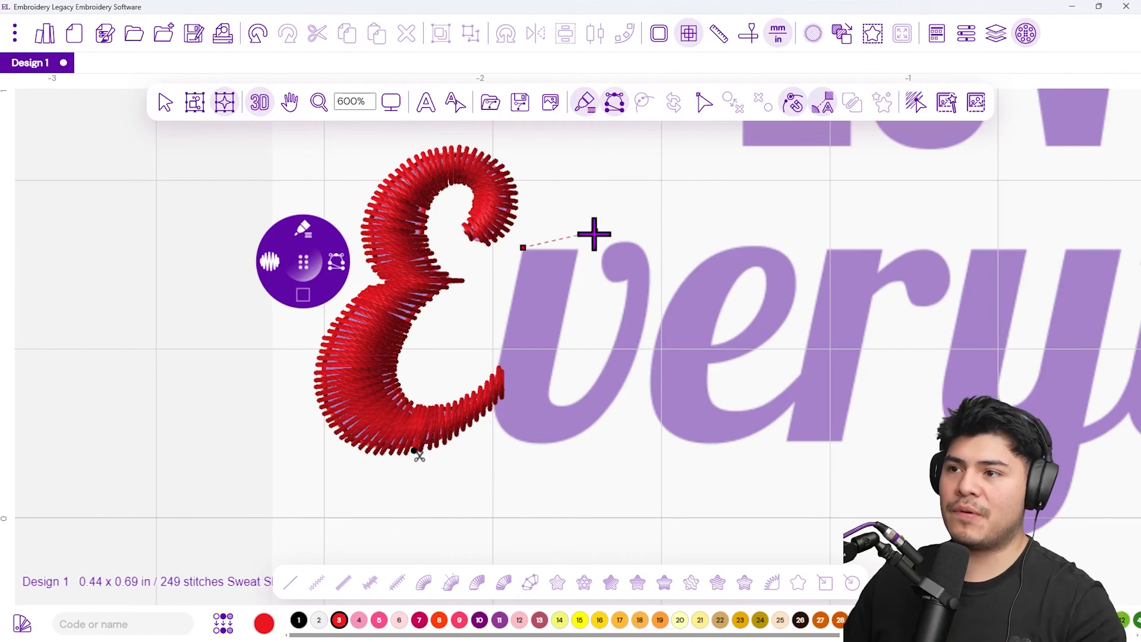
pyautogui.click(578, 250)
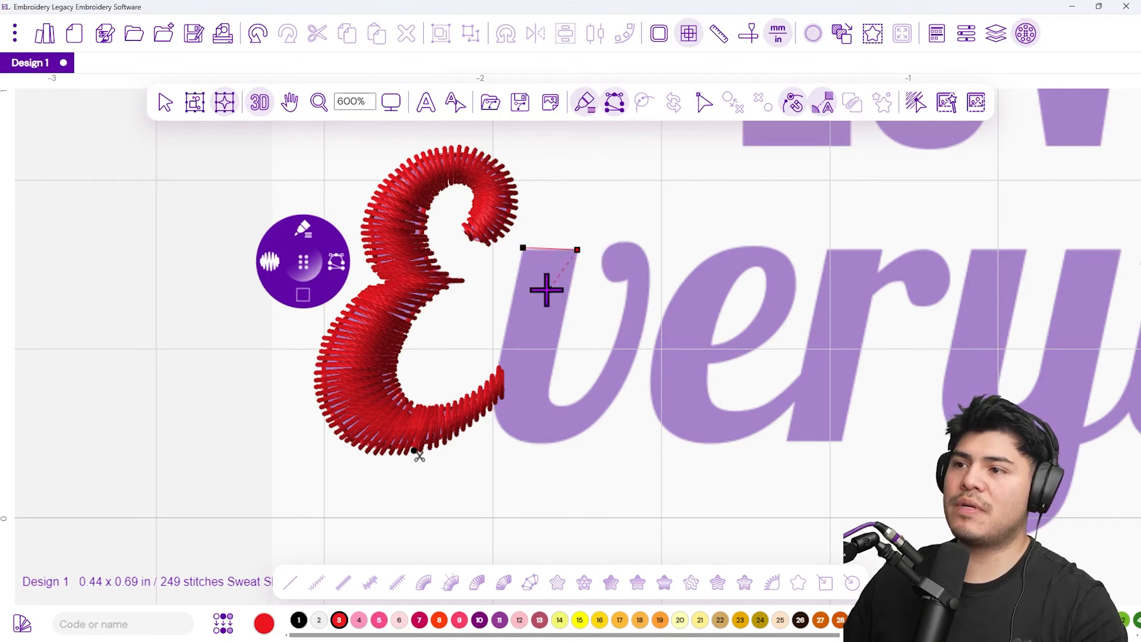
pyautogui.click(550, 385)
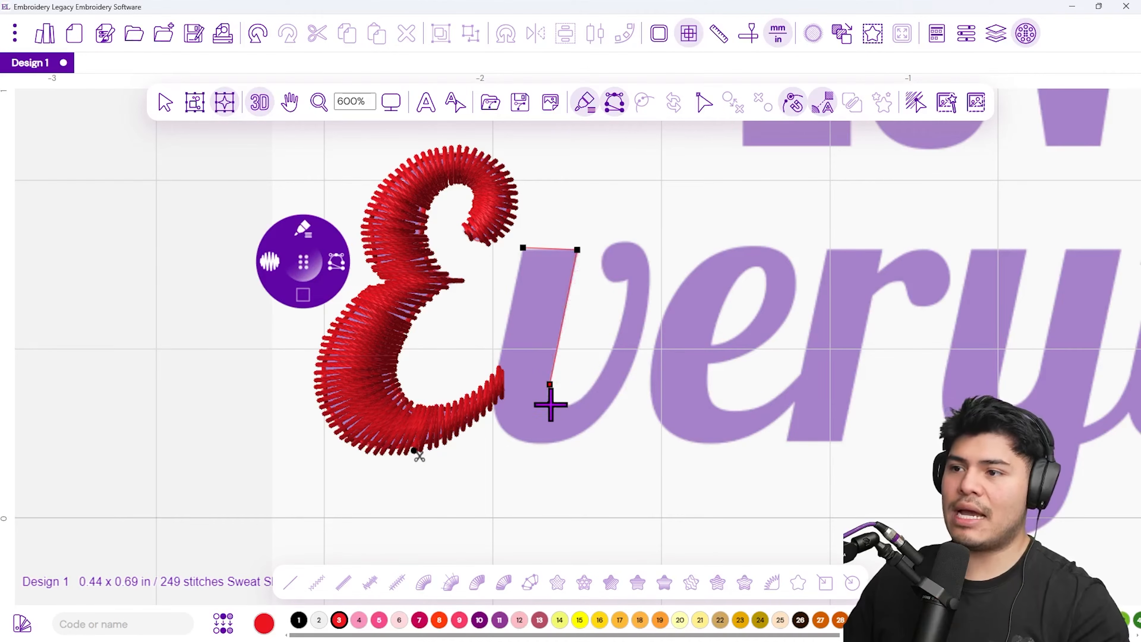
pyautogui.click(550, 400)
pyautogui.click(566, 406)
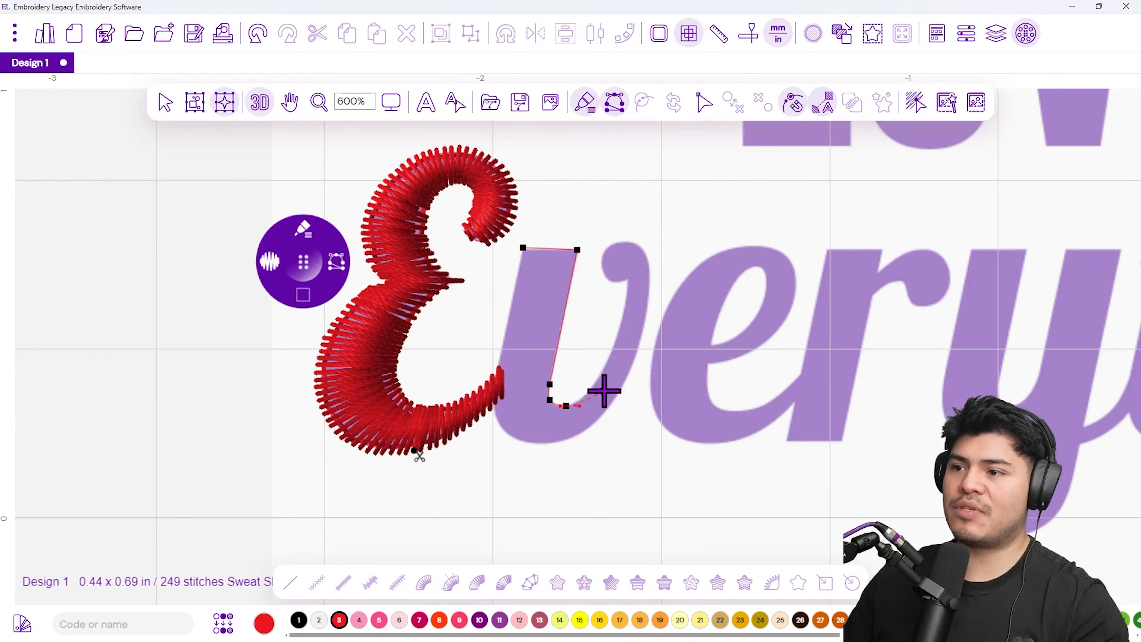
pyautogui.scroll(3, 587, 389)
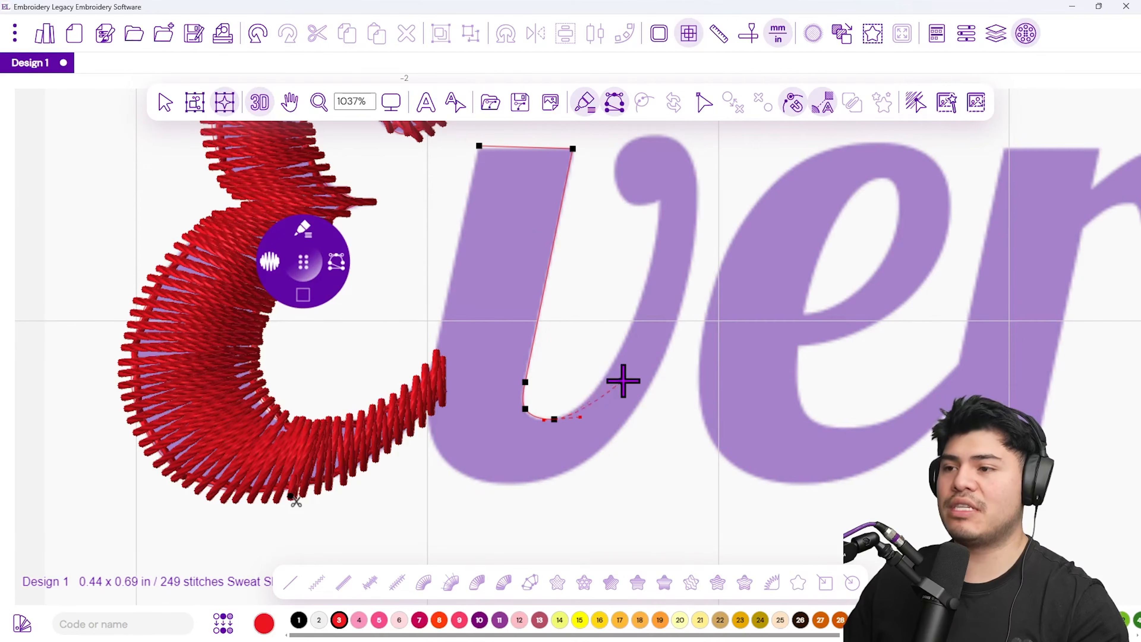
# - Continue the v's outline up the inner edge of its thin arm and around the round terminal
pyautogui.click(602, 382)
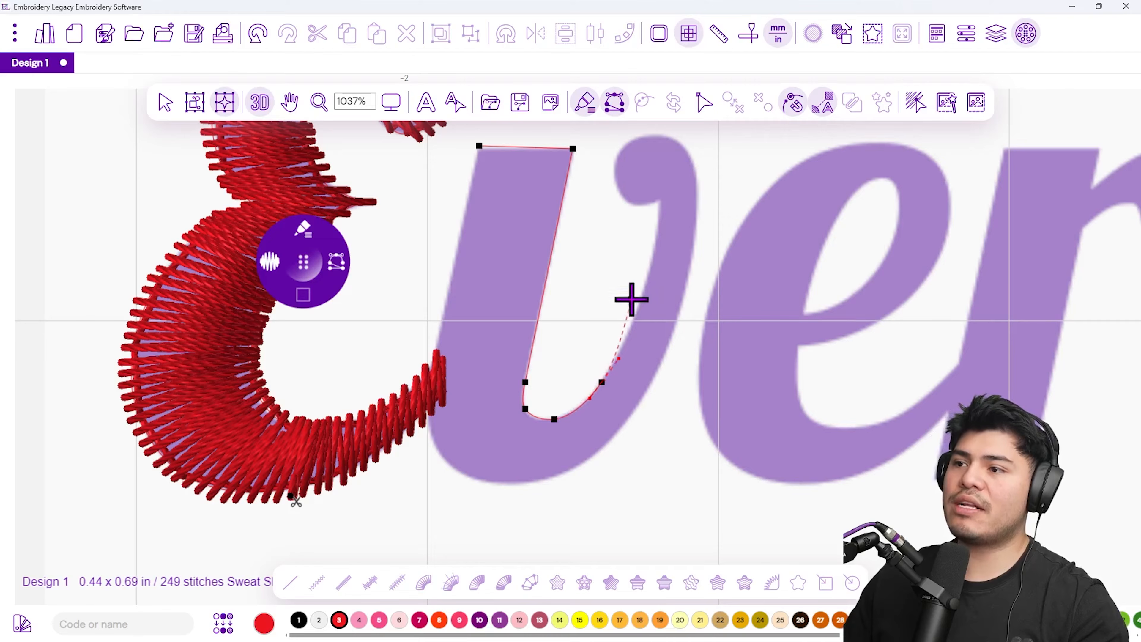
pyautogui.click(645, 291)
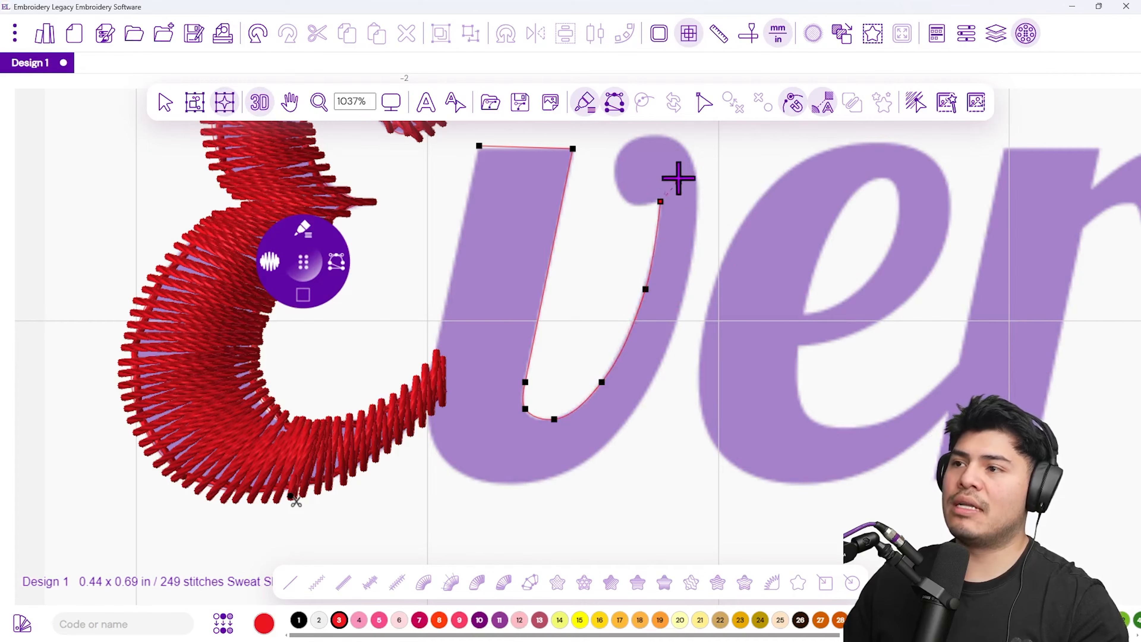
pyautogui.click(660, 201)
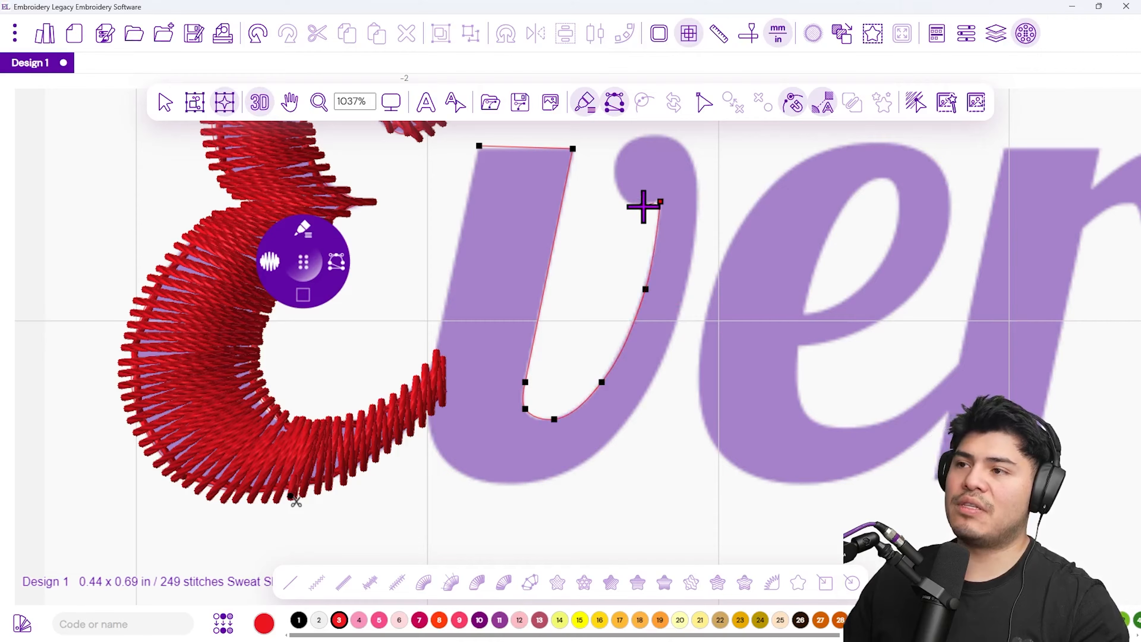
pyautogui.click(644, 205)
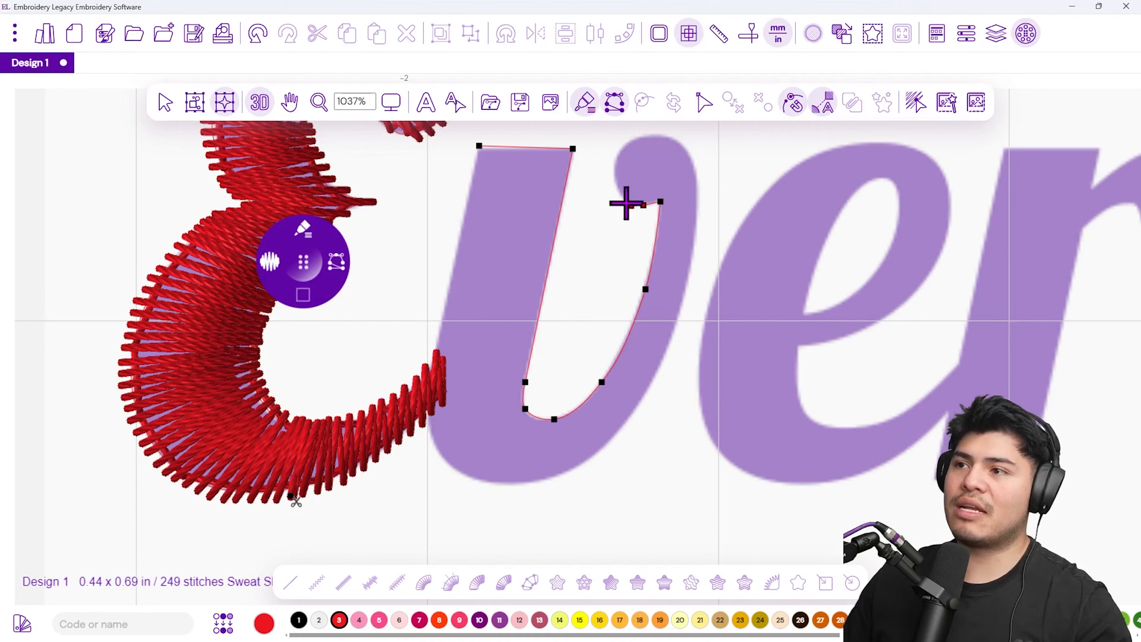
pyautogui.moveTo(673, 190); pyautogui.dragTo(633, 281)
pyautogui.click(577, 272)
pyautogui.click(588, 235)
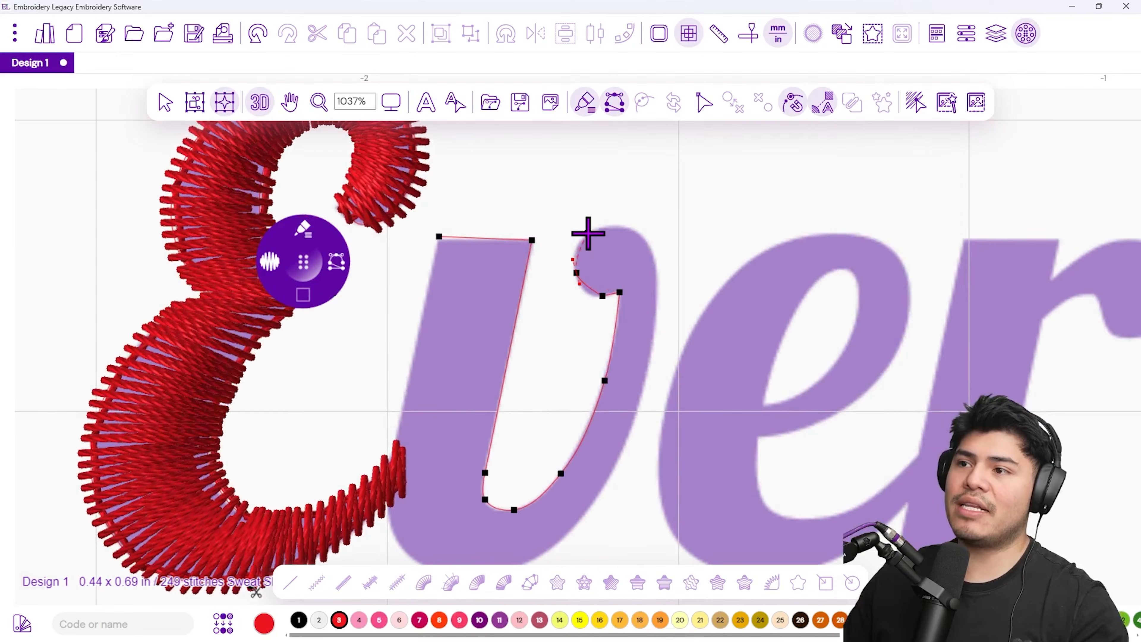
pyautogui.click(636, 233)
pyautogui.click(656, 263)
# - Trace the v's outer edge down the arm, around the base and up the stem, and finish the outline
pyautogui.click(655, 301)
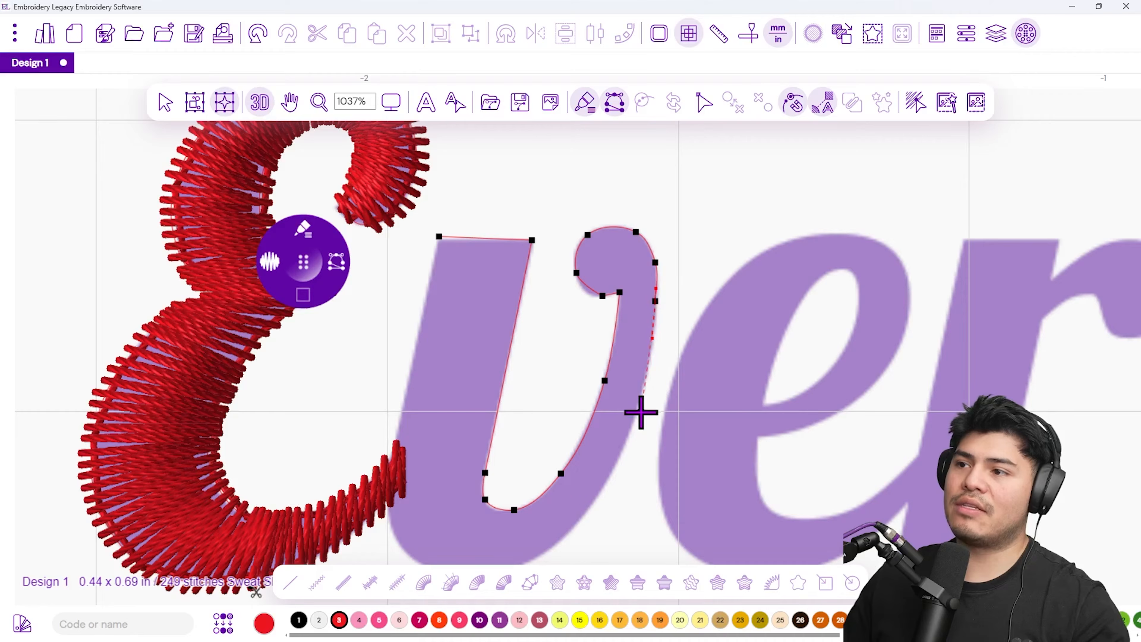
pyautogui.click(627, 438)
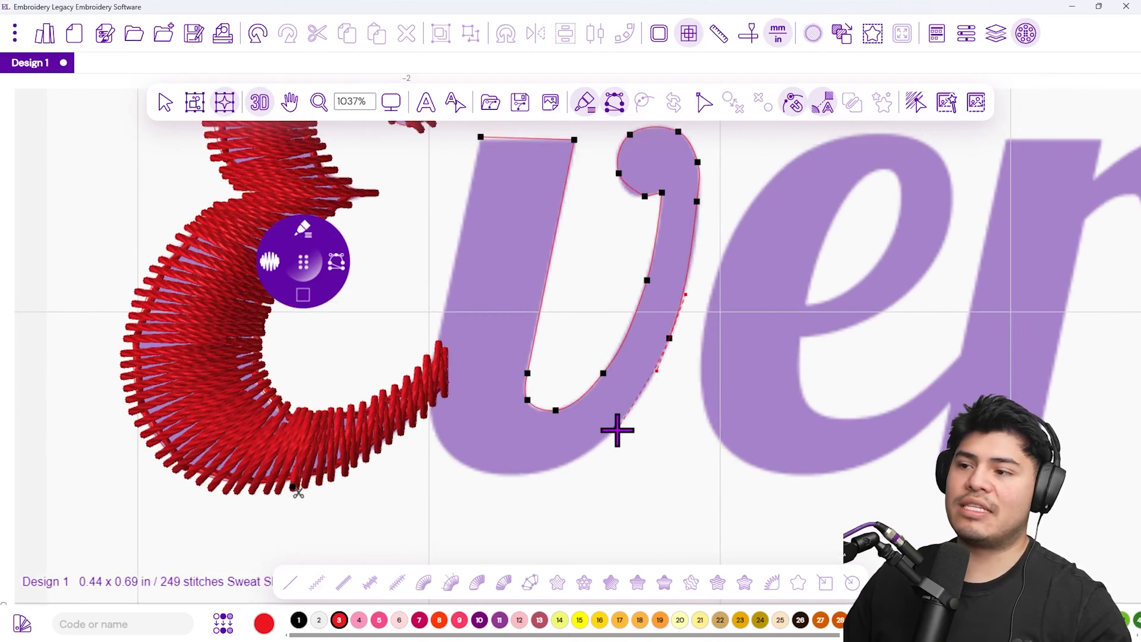
pyautogui.click(613, 434)
pyautogui.click(520, 475)
pyautogui.click(444, 450)
pyautogui.click(436, 355)
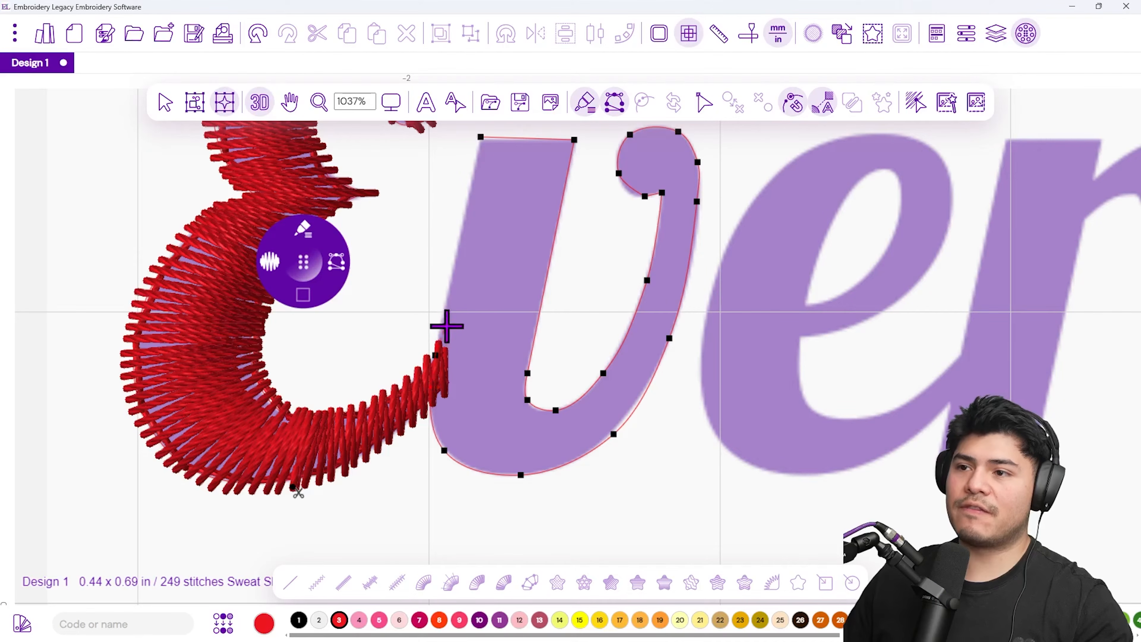
pyautogui.click(443, 321)
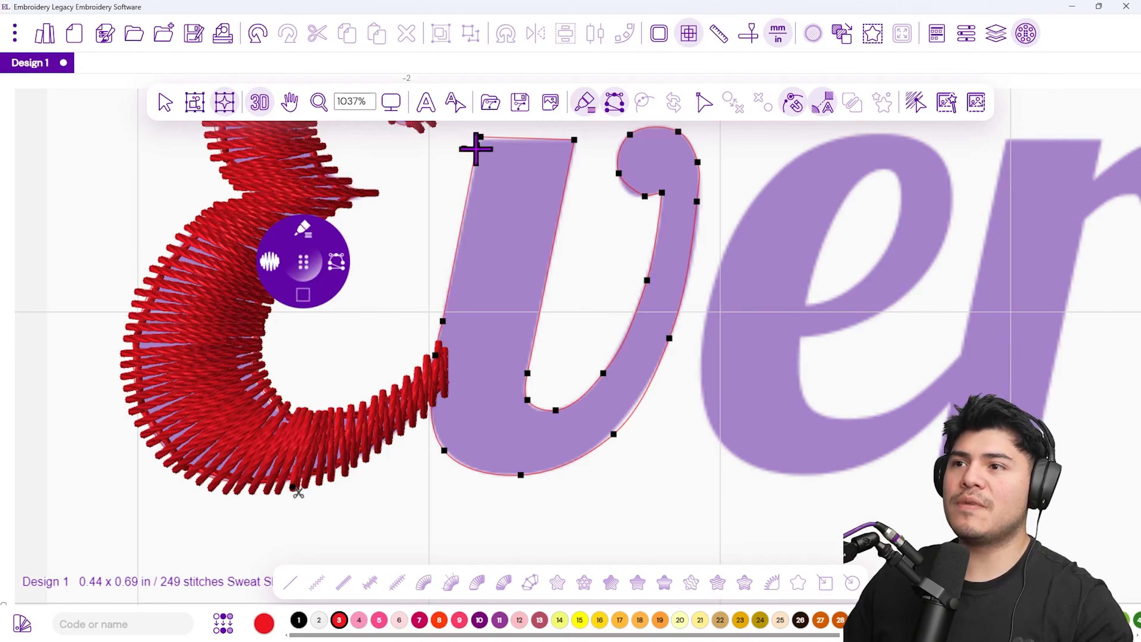
pyautogui.click(478, 145)
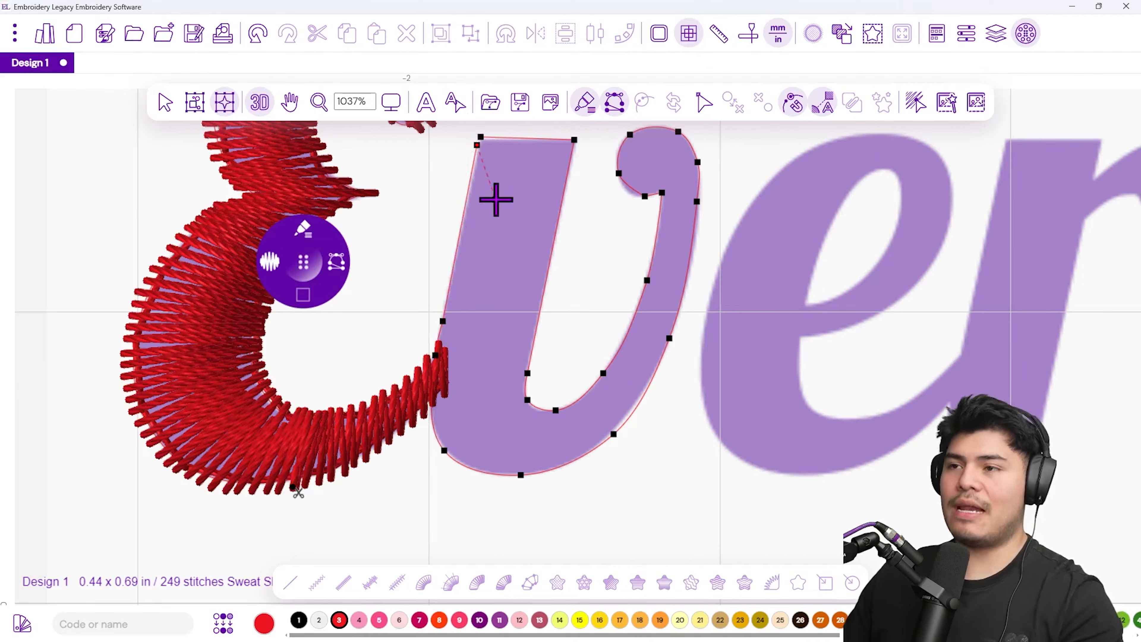
pyautogui.press('Return')
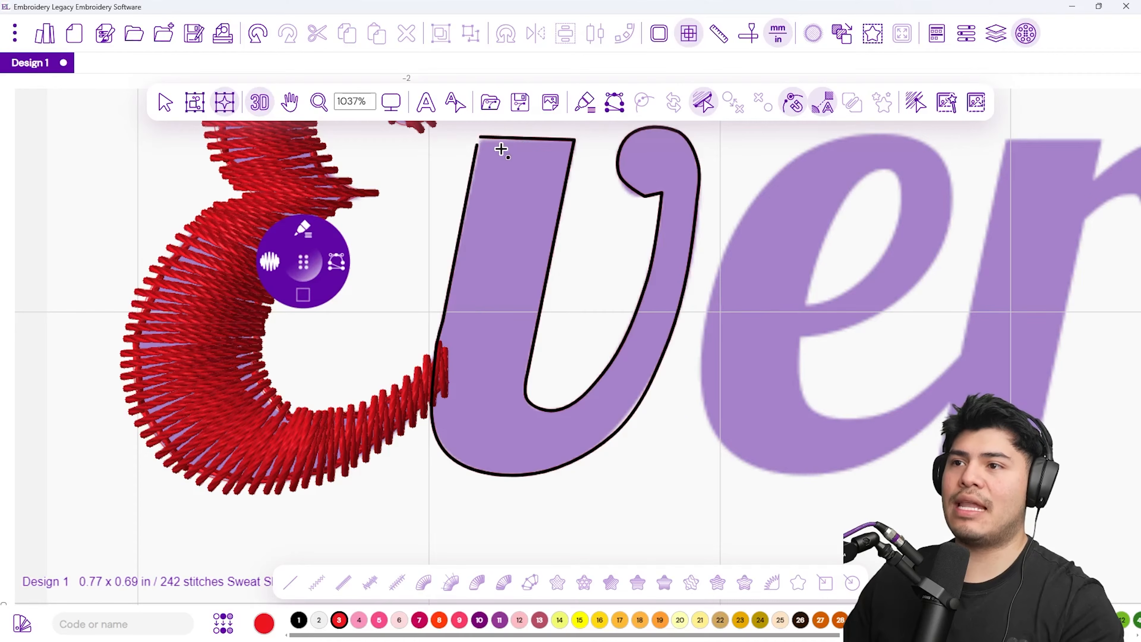
# - Place four stitch direction lines on the v, from the stem's top down to the curved base
pyautogui.moveTo(573, 209); pyautogui.dragTo(505, 258)
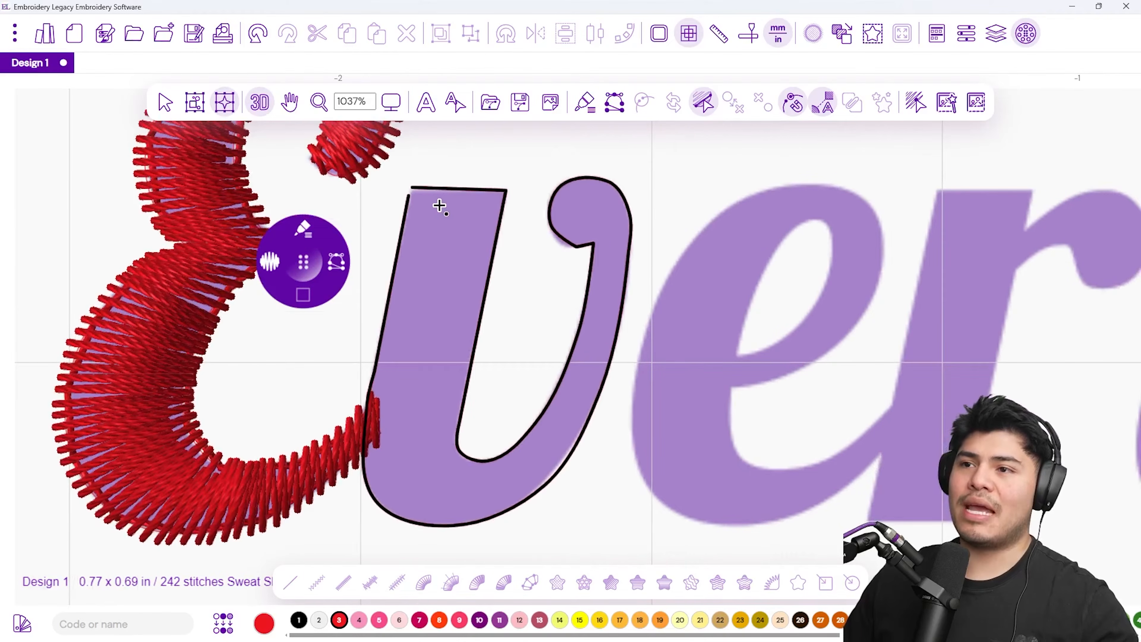
pyautogui.click(404, 215)
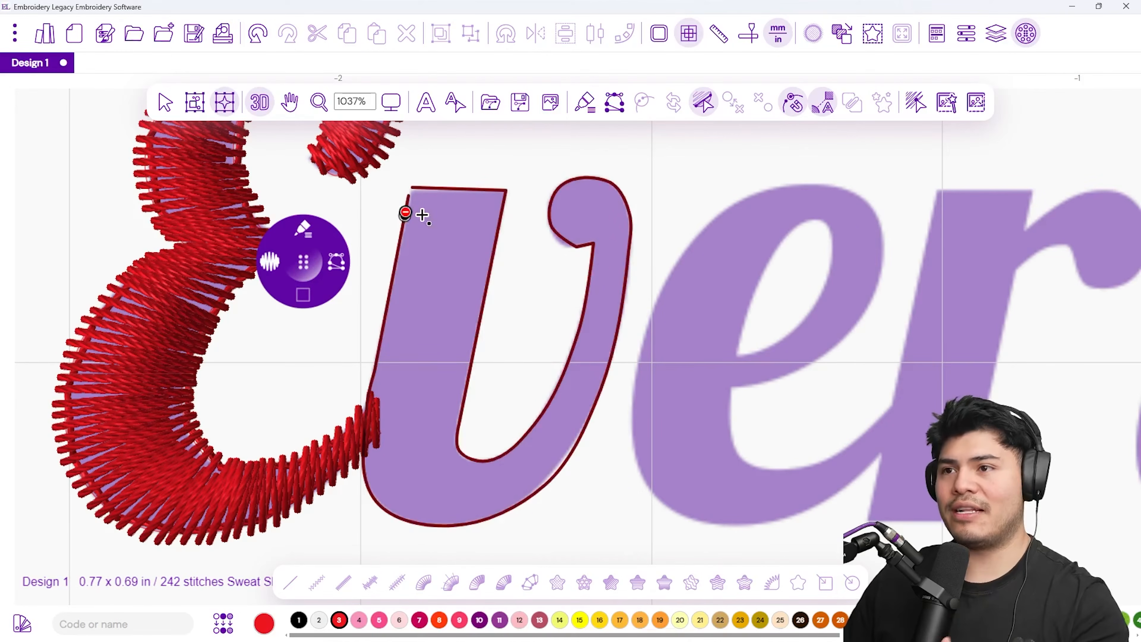
pyautogui.click(520, 220)
pyautogui.click(382, 350)
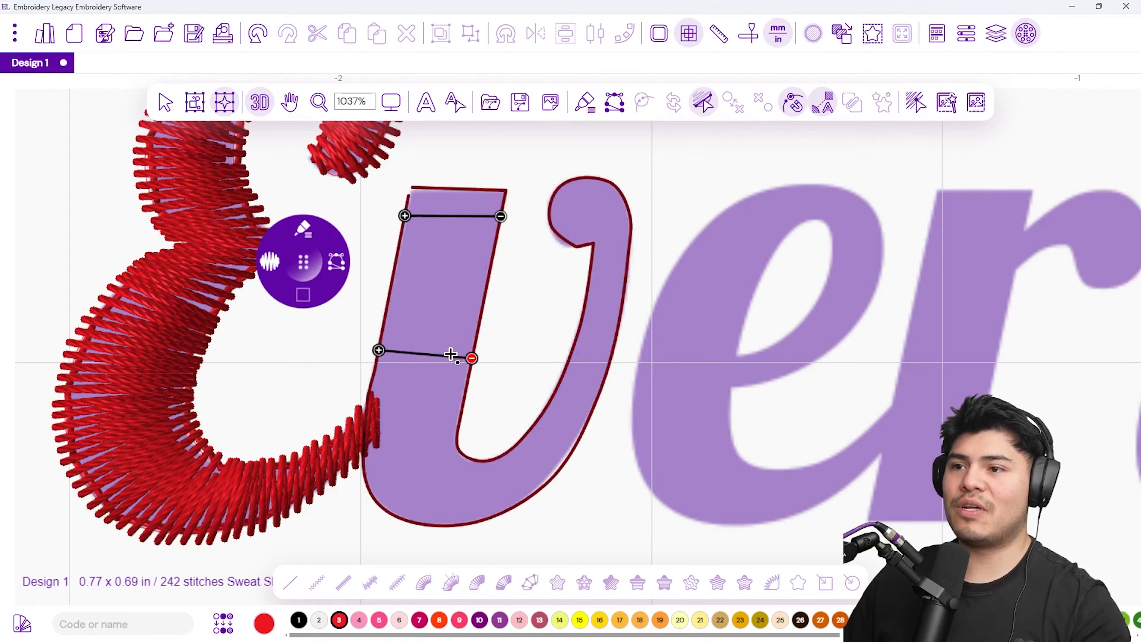
pyautogui.click(471, 352)
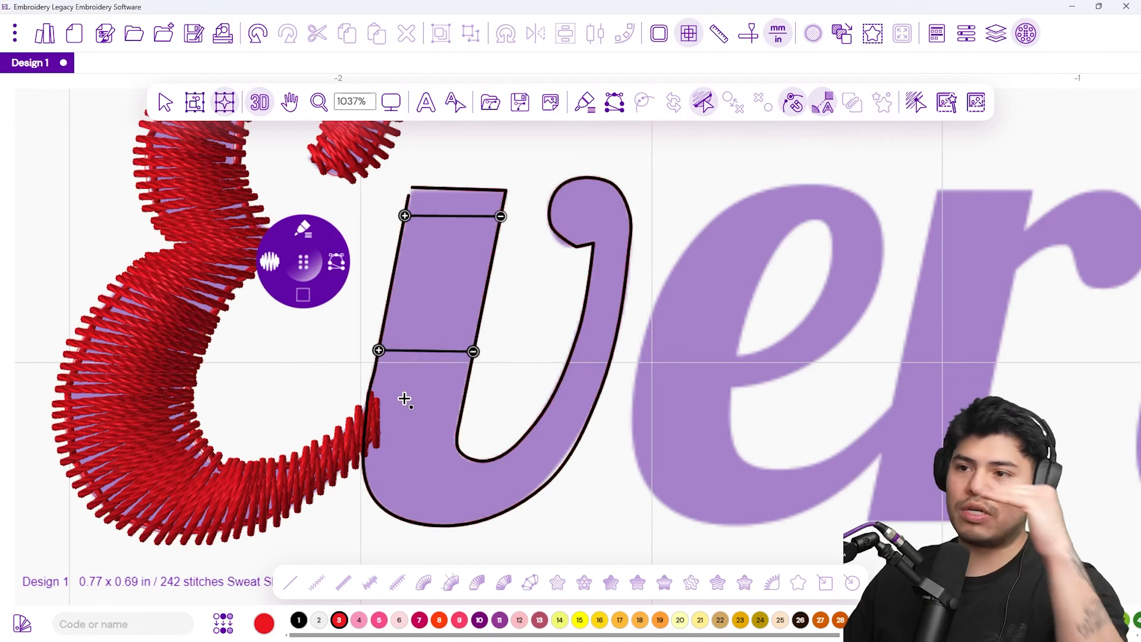
pyautogui.click(368, 474)
pyautogui.click(463, 450)
pyautogui.click(479, 462)
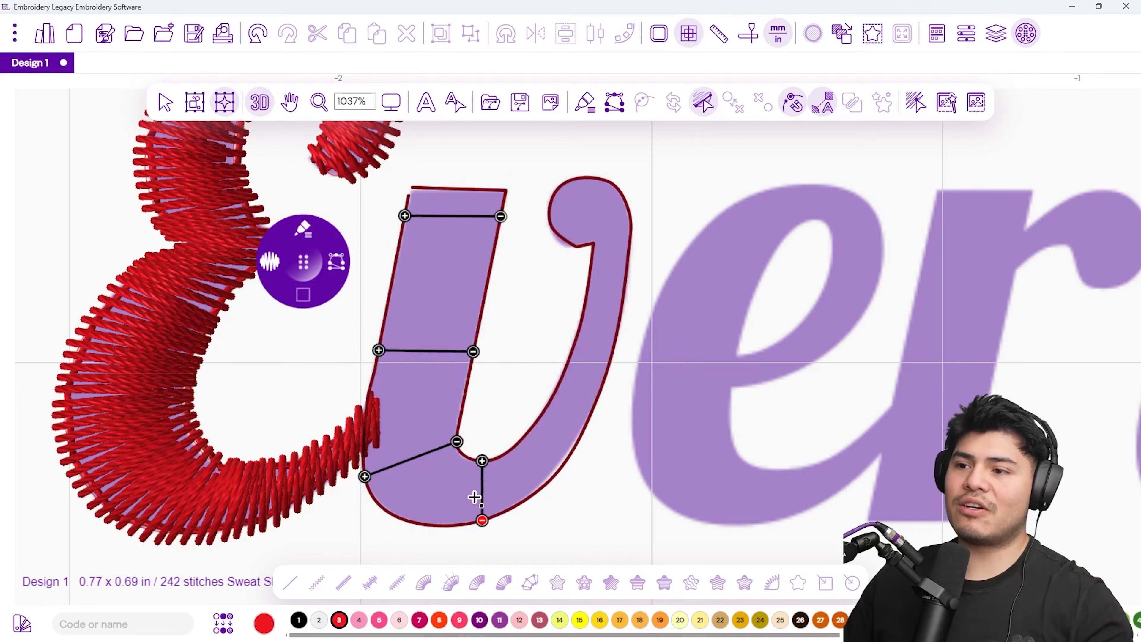
pyautogui.click(470, 524)
# - Place five more direction lines up the v's thin arm and across its round terminal, and generate the satin stitches
pyautogui.click(515, 445)
pyautogui.click(540, 490)
pyautogui.click(567, 362)
pyautogui.click(604, 375)
pyautogui.click(593, 272)
pyautogui.click(625, 272)
pyautogui.click(569, 242)
pyautogui.click(627, 206)
pyautogui.click(551, 204)
pyautogui.click(589, 178)
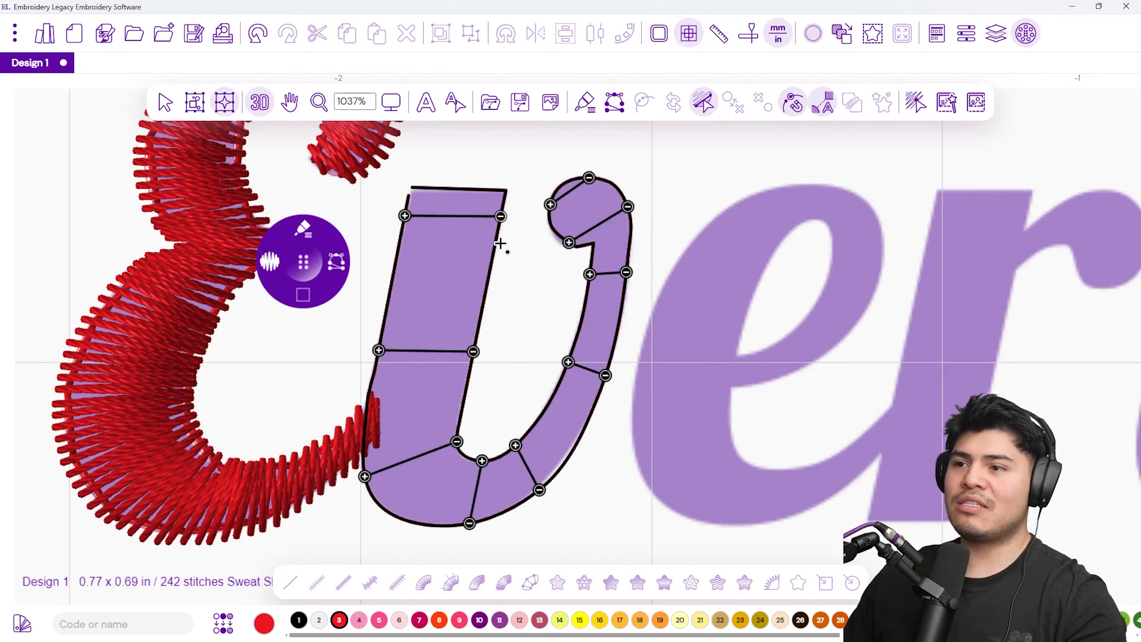
pyautogui.press('Return')
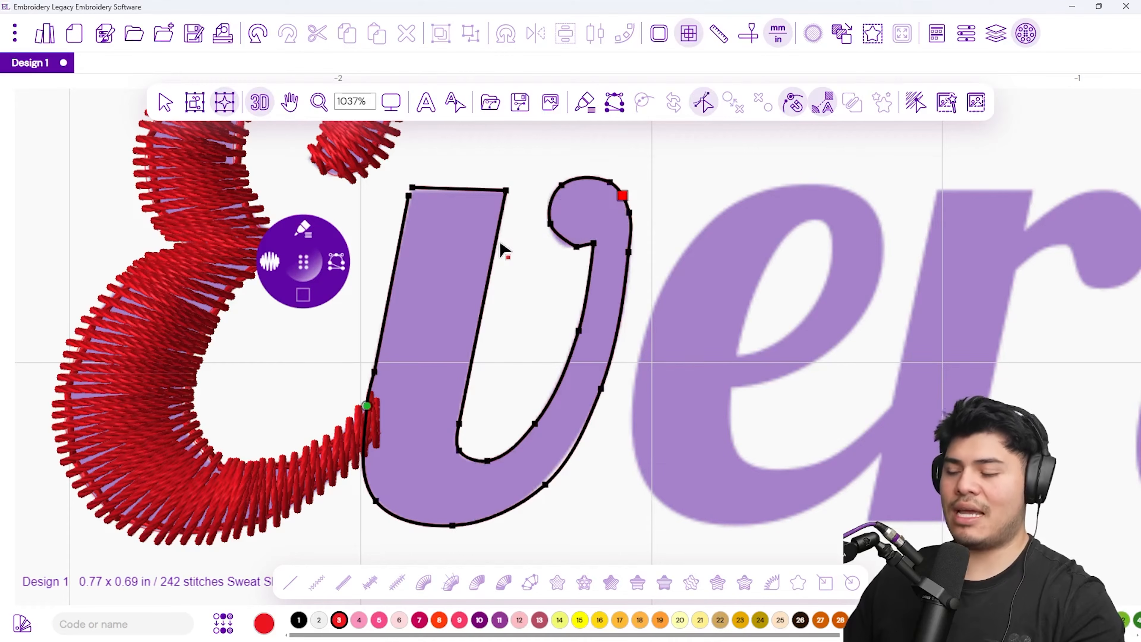
pyautogui.press('Return')
# - Inspect the stitching of the finished E and v, including the overlap where the two letters join
pyautogui.scroll(-4, 537, 258)
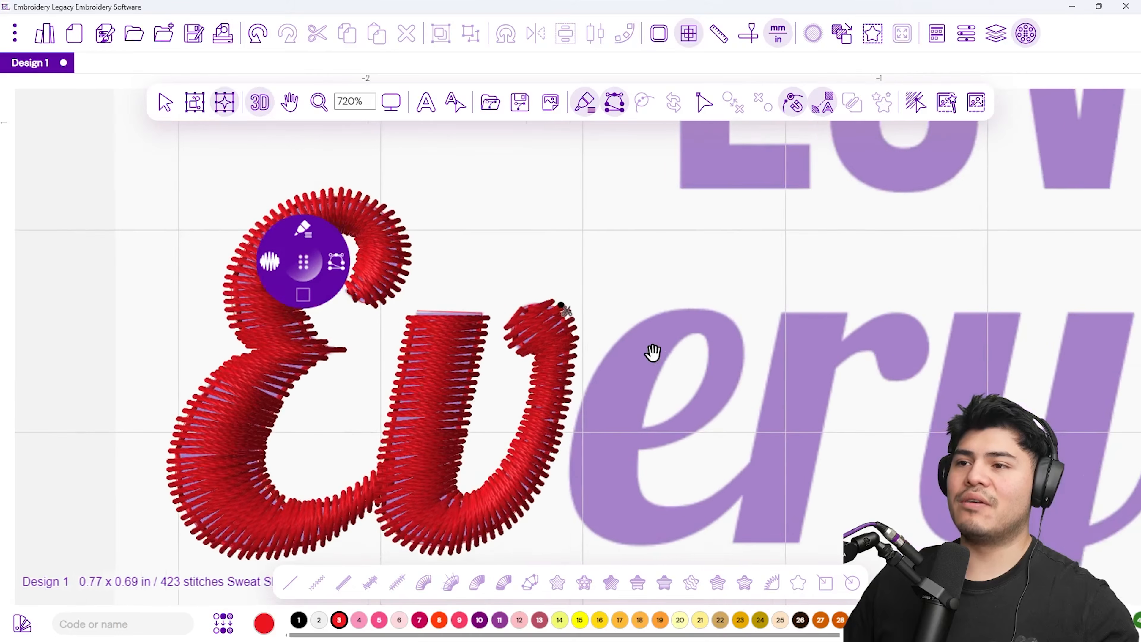
pyautogui.moveTo(413, 388); pyautogui.dragTo(521, 338)
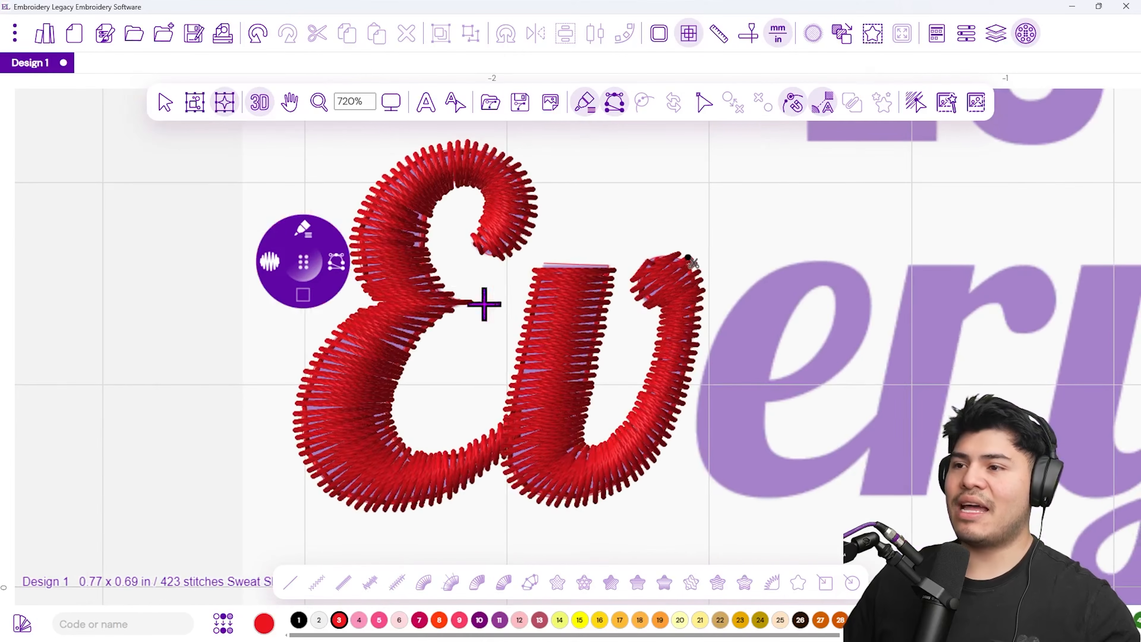
pyautogui.scroll(3, 504, 428)
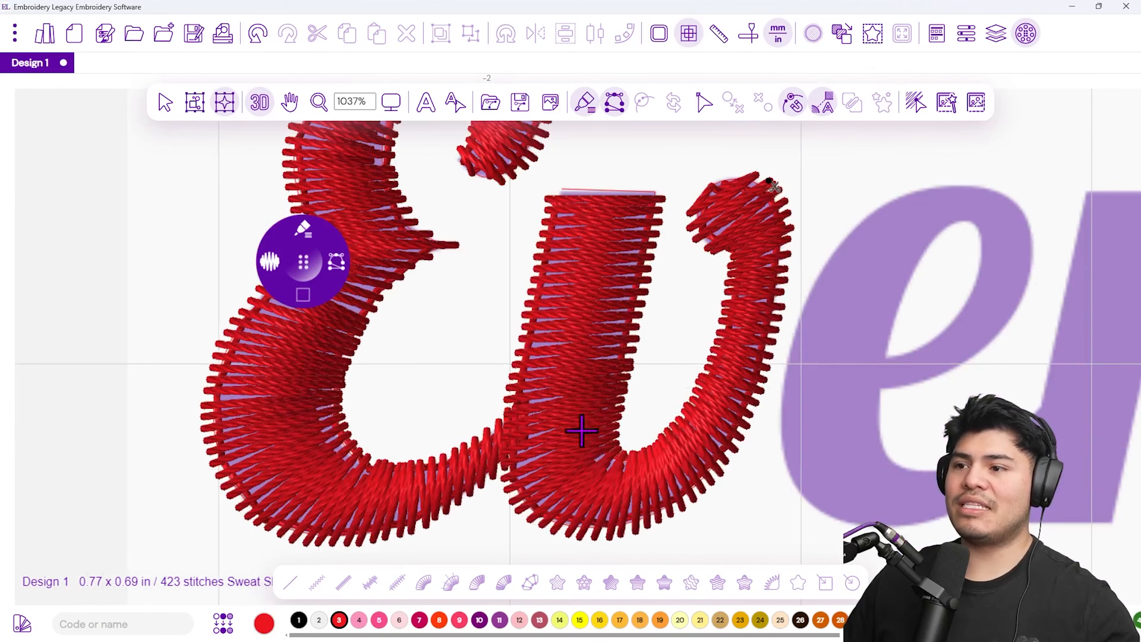
pyautogui.scroll(-3, 548, 309)
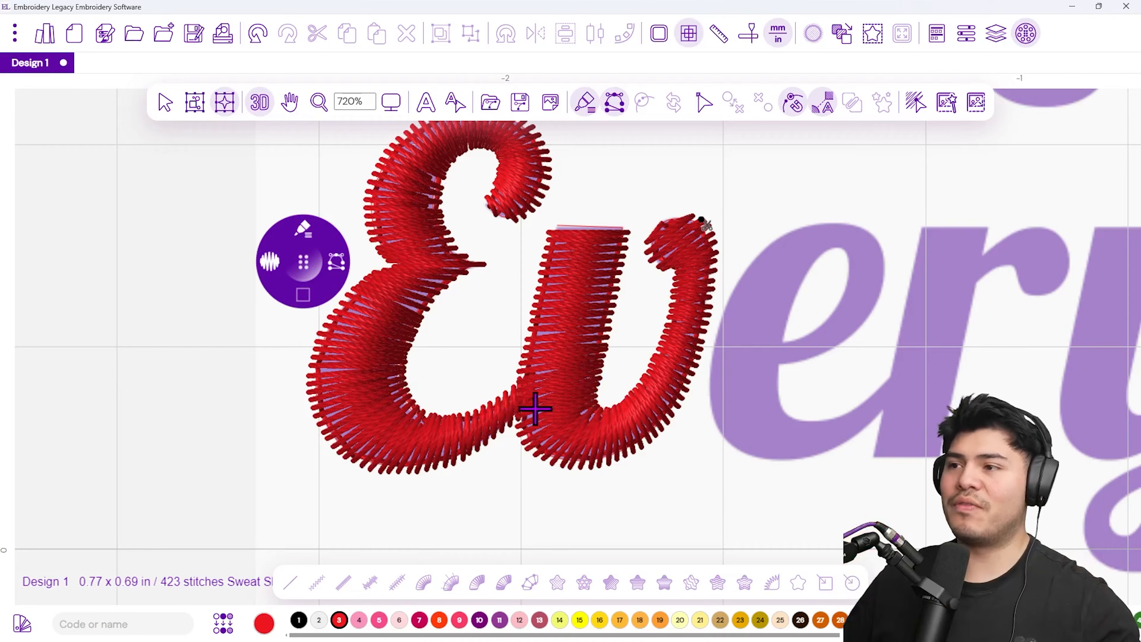
pyautogui.scroll(2, 624, 354)
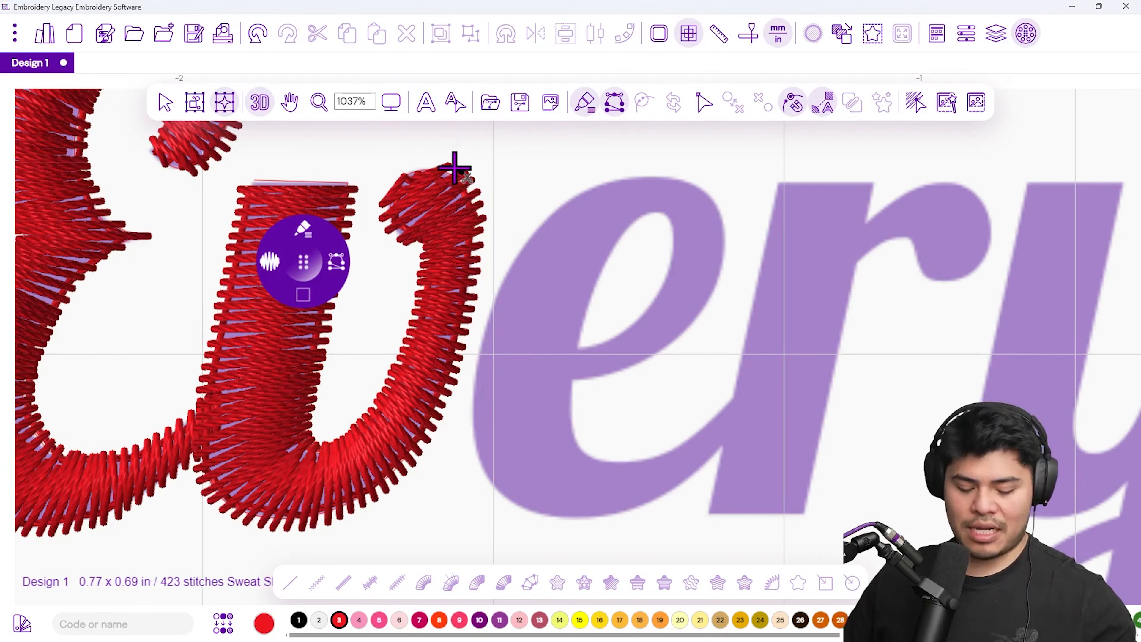
# - Select the v to check its entry and exit points and the View Entry/Exit display option
pyautogui.press('Escape')
pyautogui.click(475, 203)
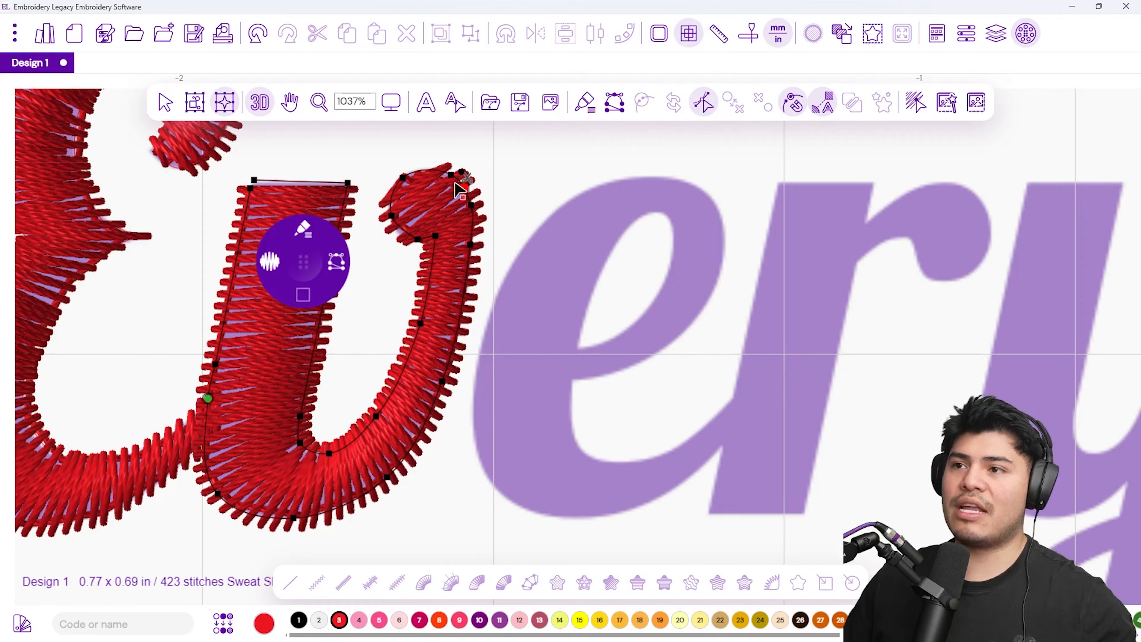
pyautogui.click(15, 33)
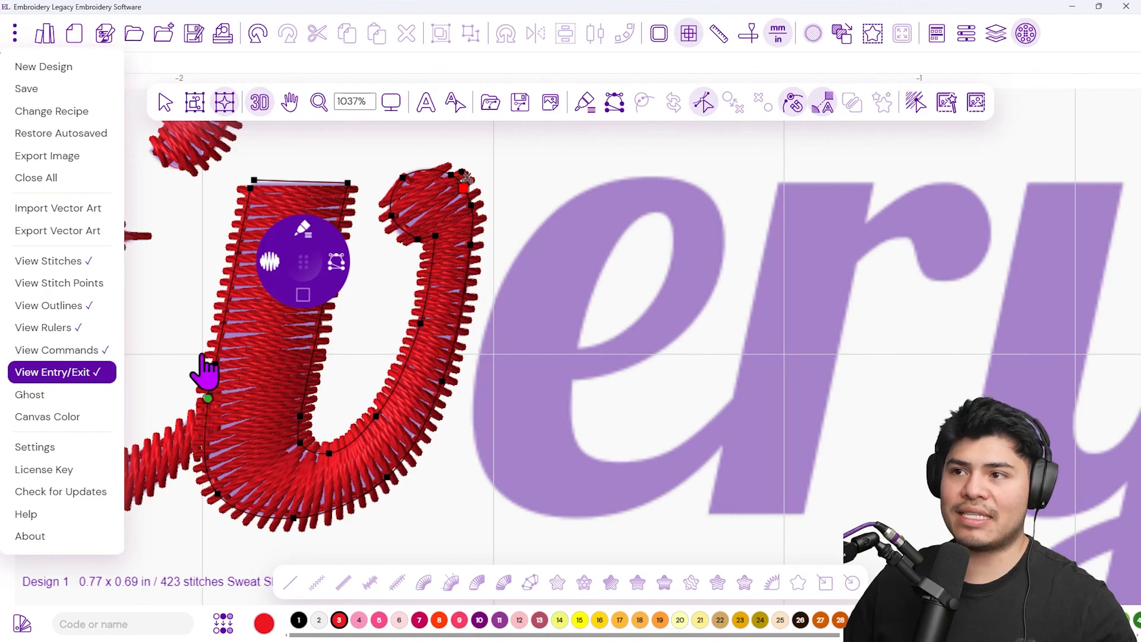
pyautogui.click(491, 160)
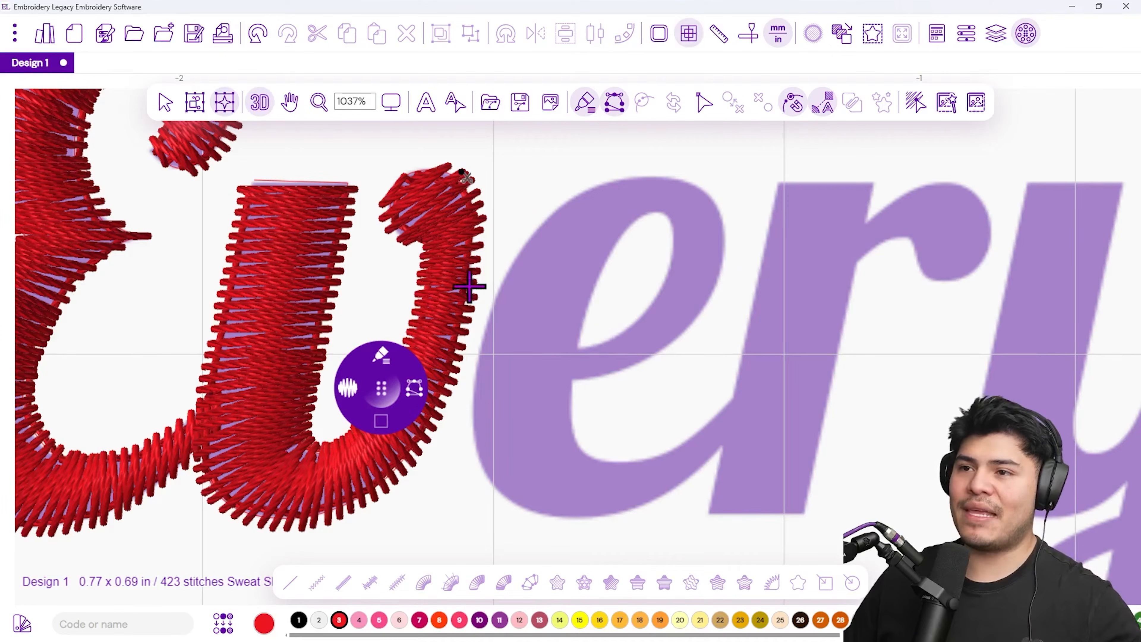
# - Start outlining the e after the v from the crossbar's inner end, along its underside and up the bowl's outer edge to the top
pyautogui.moveTo(554, 317); pyautogui.dragTo(464, 306)
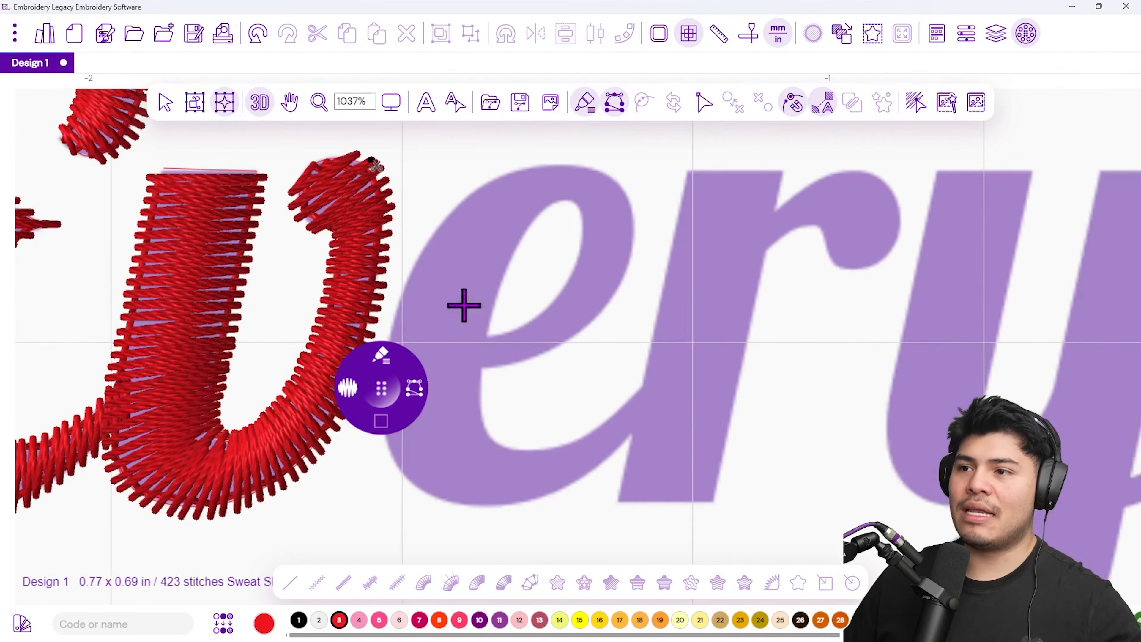
pyautogui.click(488, 337)
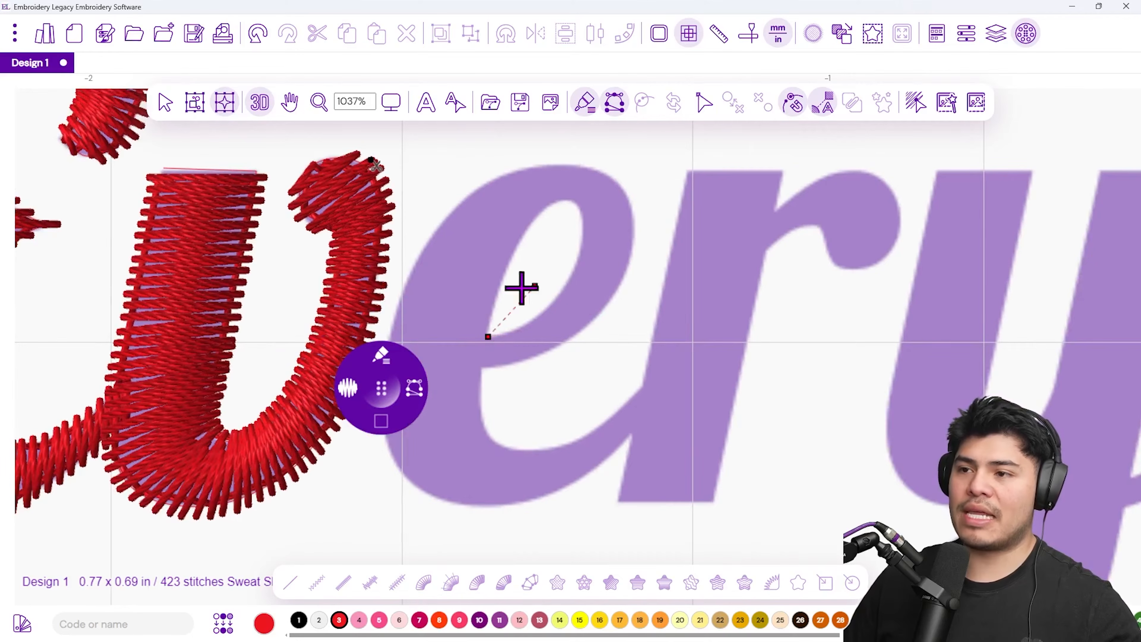
pyautogui.click(485, 365)
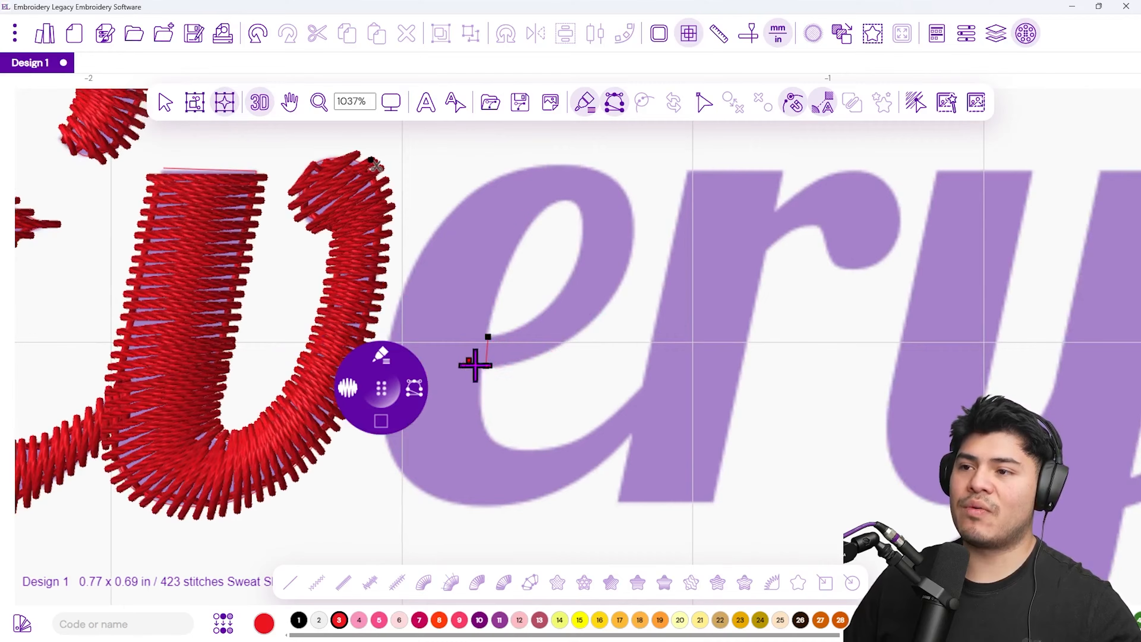
pyautogui.click(527, 358)
pyautogui.click(598, 316)
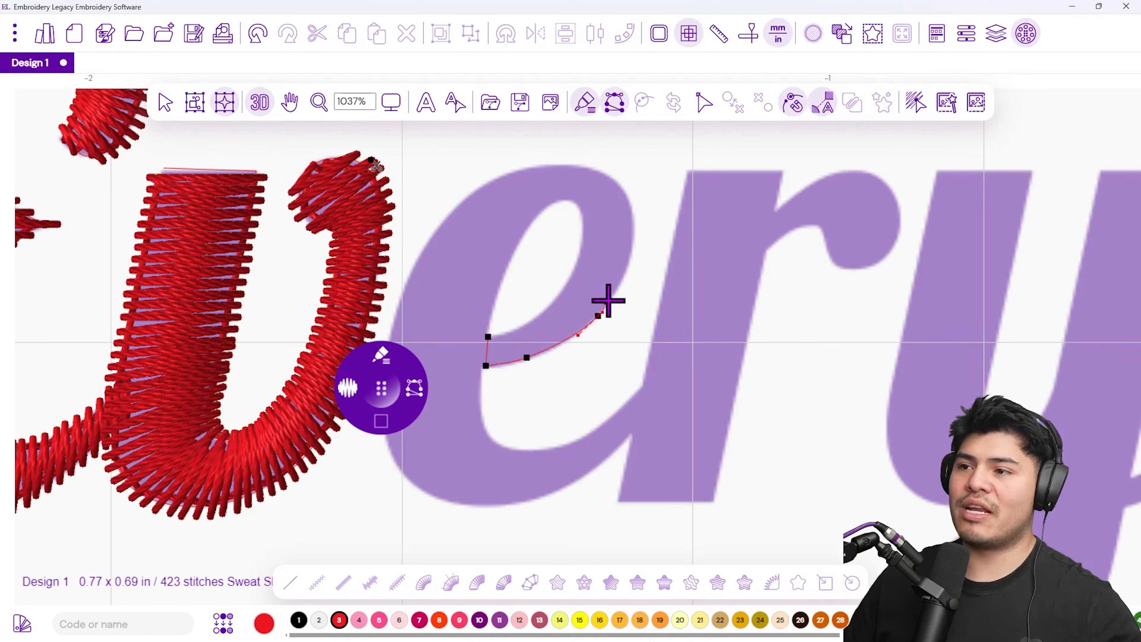
pyautogui.click(629, 251)
pyautogui.click(627, 192)
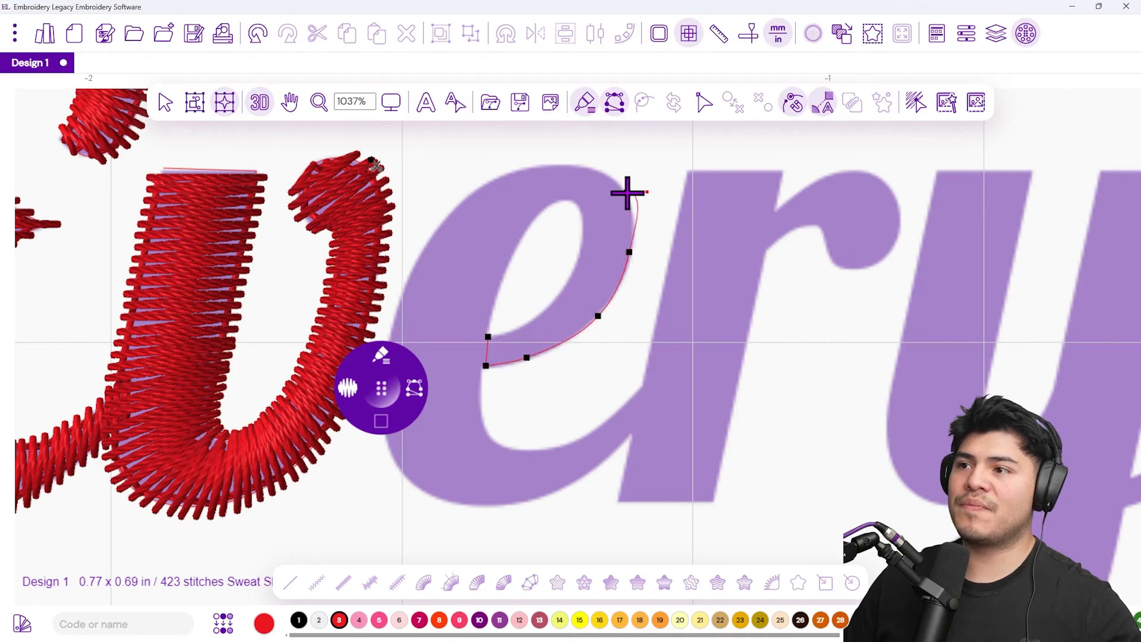
pyautogui.click(567, 163)
# - Continue the e's outline from the top down its outer back curve and around the base
pyautogui.moveTo(487, 212); pyautogui.dragTo(540, 186)
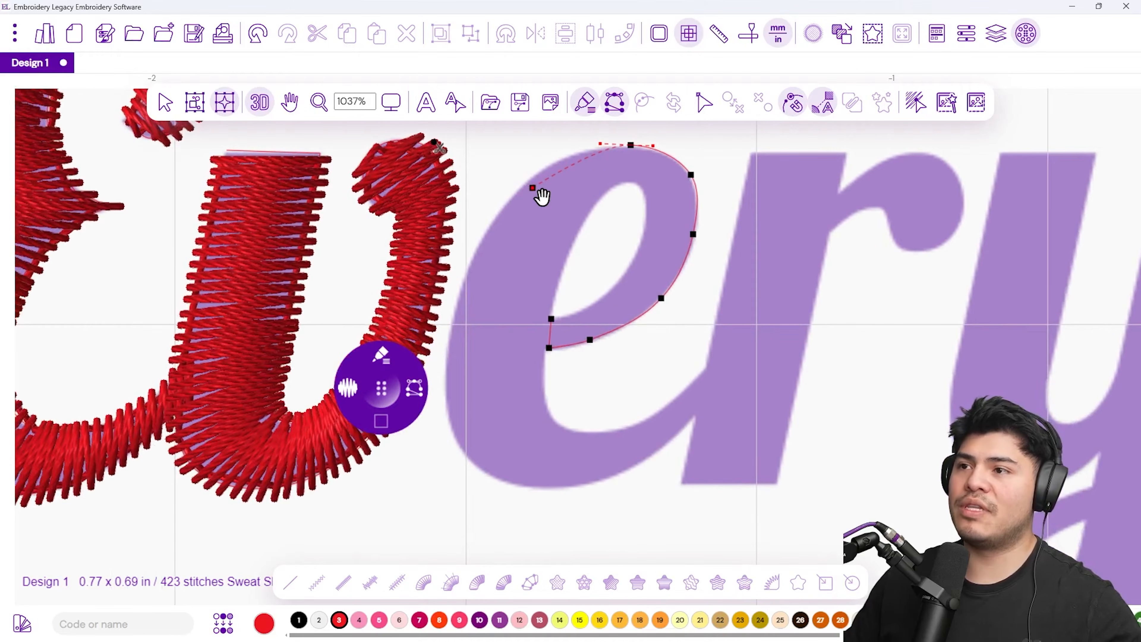
pyautogui.click(526, 180)
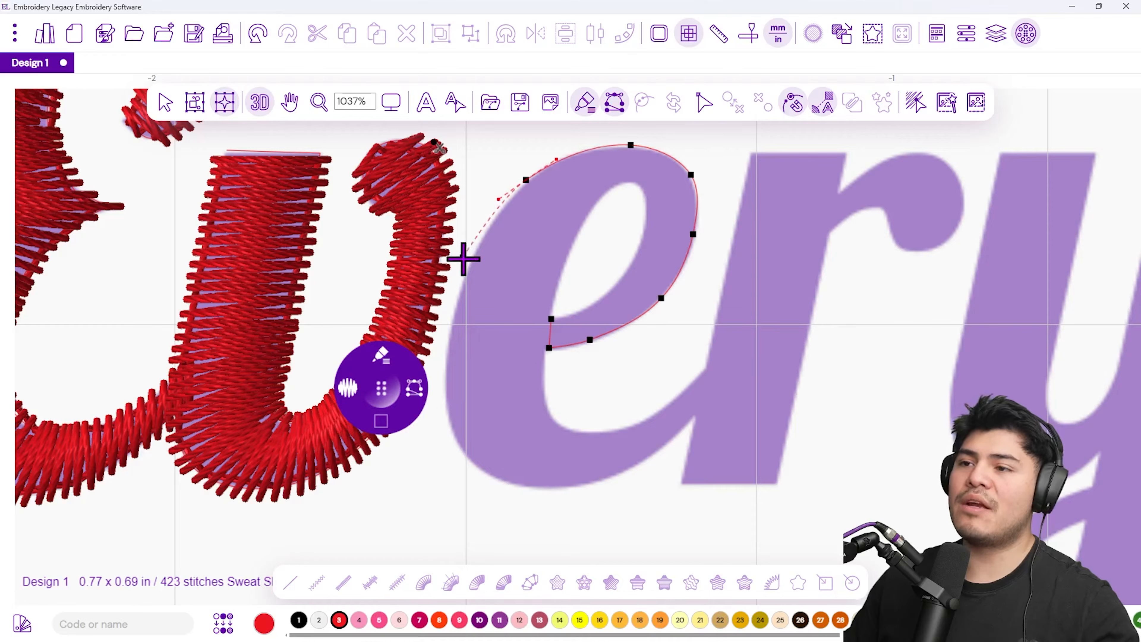
pyautogui.click(455, 302)
pyautogui.click(456, 439)
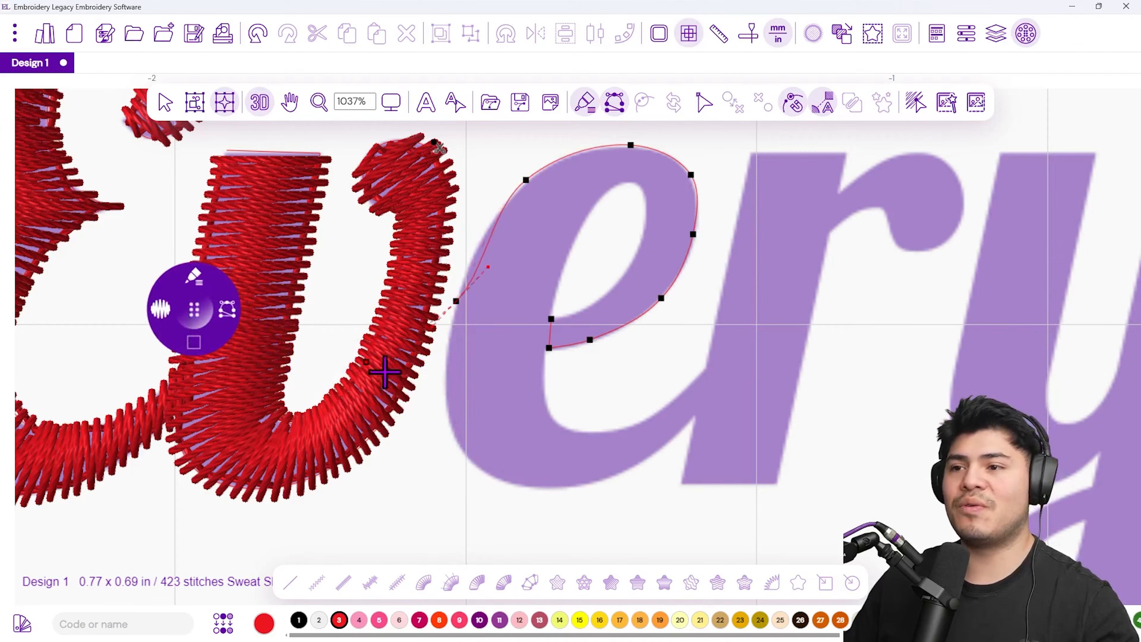
pyautogui.click(445, 416)
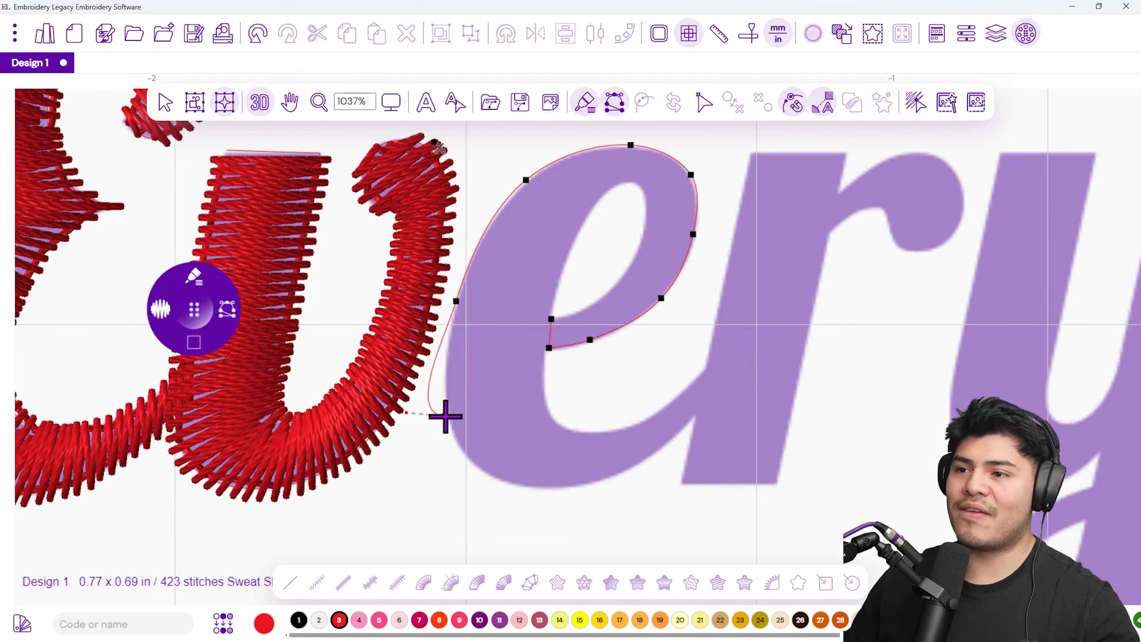
pyautogui.click(492, 478)
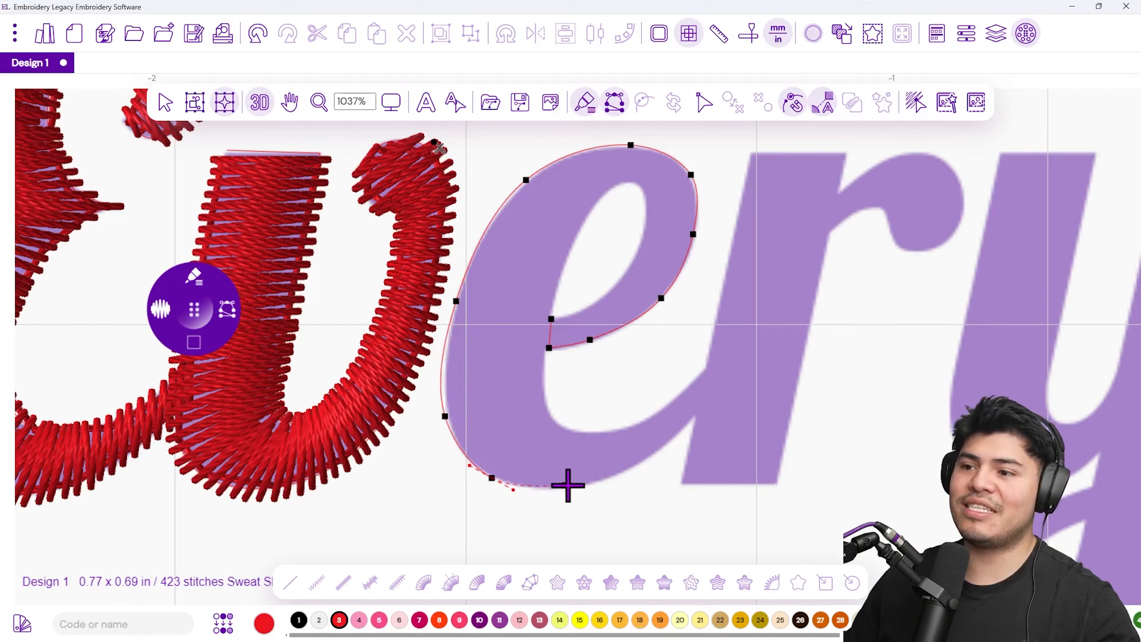
pyautogui.click(605, 479)
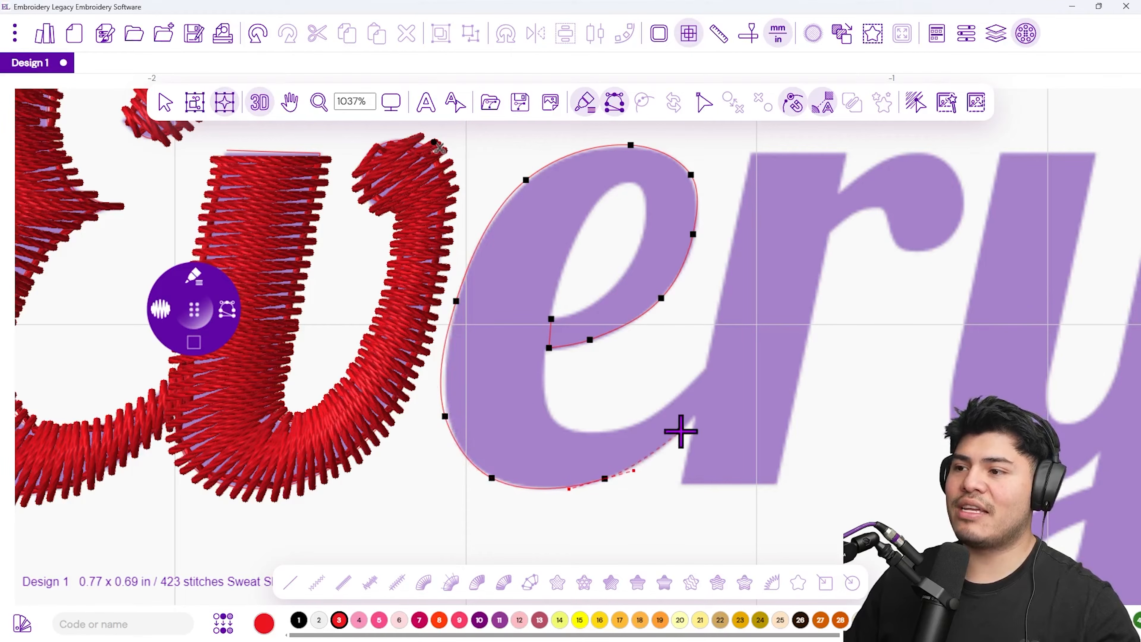
# - Close off the e's tail inside the r's stem and trace the inner edge back up to the crossbar
pyautogui.click(713, 398)
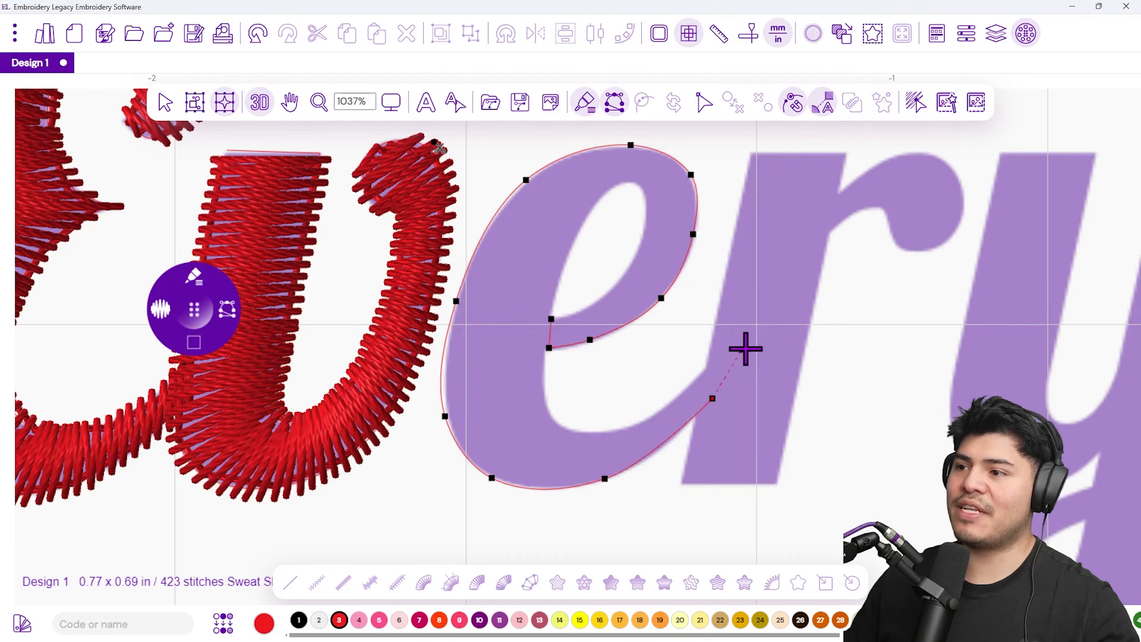
pyautogui.click(719, 364)
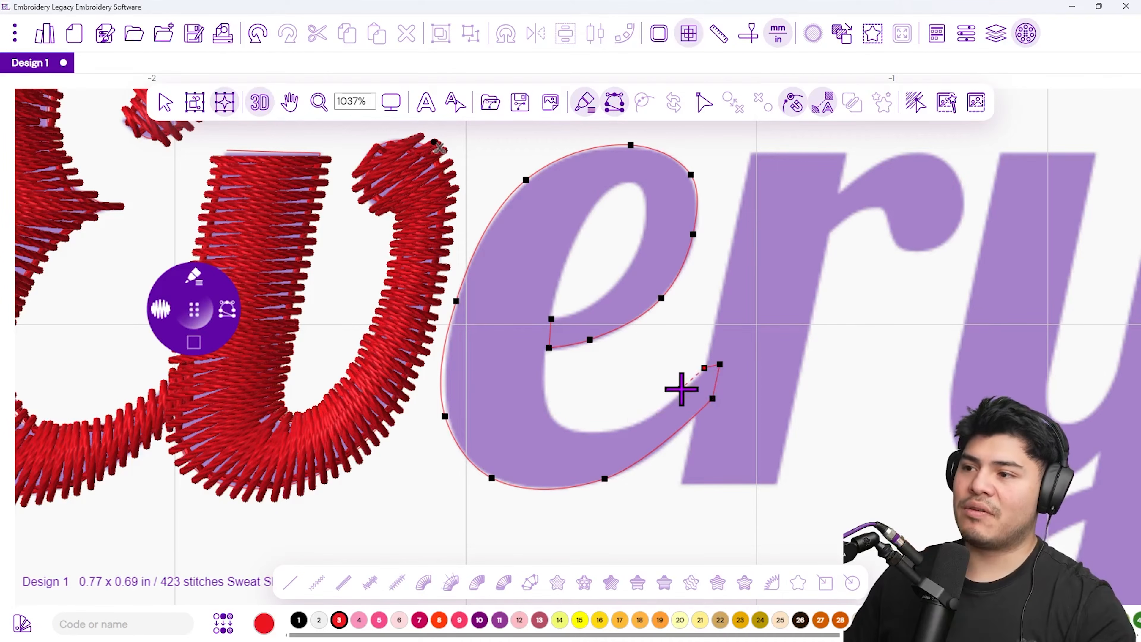
pyautogui.click(692, 383)
pyautogui.click(643, 422)
pyautogui.click(593, 433)
pyautogui.click(548, 413)
pyautogui.click(545, 345)
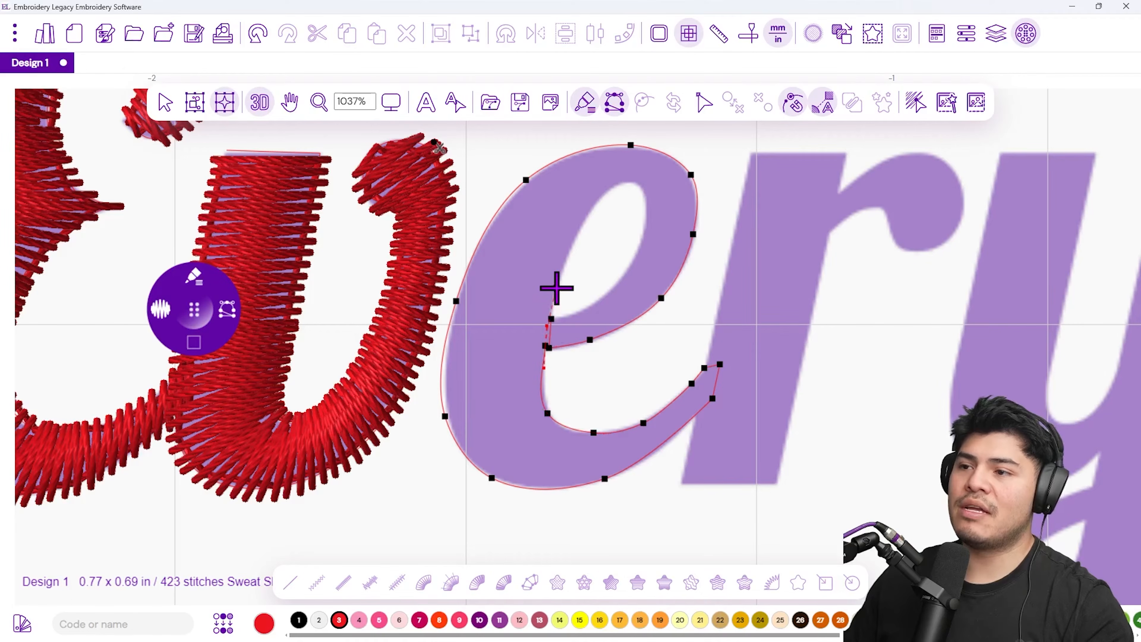
# - Trace around the e's inner opening back to the crossbar and finish the outline
pyautogui.click(550, 318)
pyautogui.click(557, 282)
pyautogui.click(592, 203)
pyautogui.click(620, 184)
pyautogui.click(642, 188)
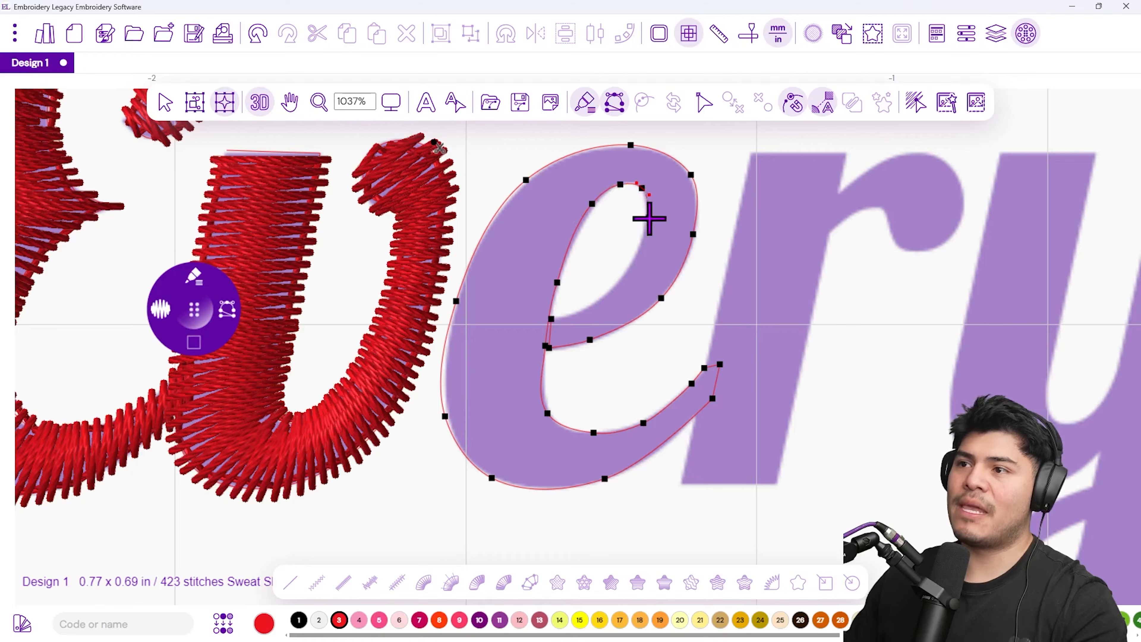
pyautogui.click(647, 221)
pyautogui.click(621, 284)
pyautogui.click(581, 310)
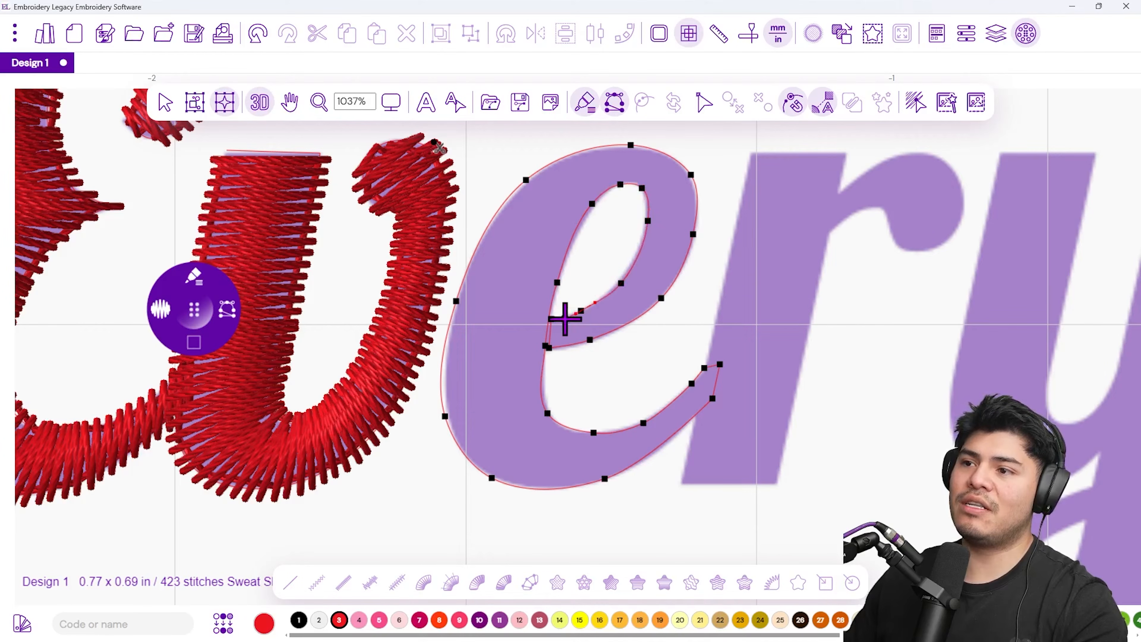
pyautogui.click(561, 320)
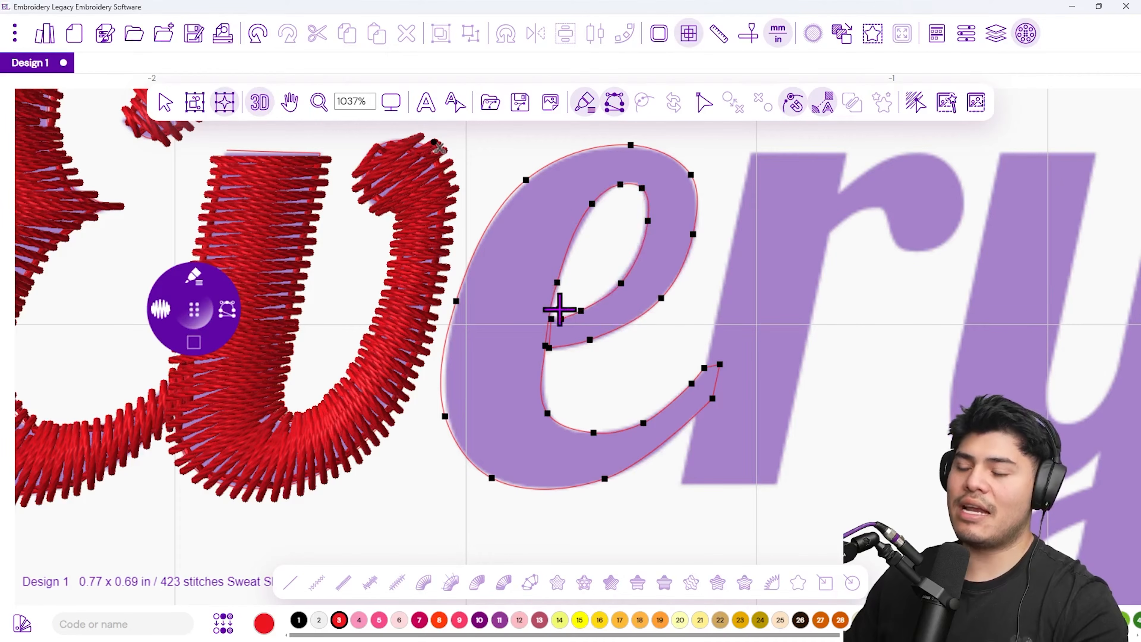
pyautogui.rightClick(552, 302)
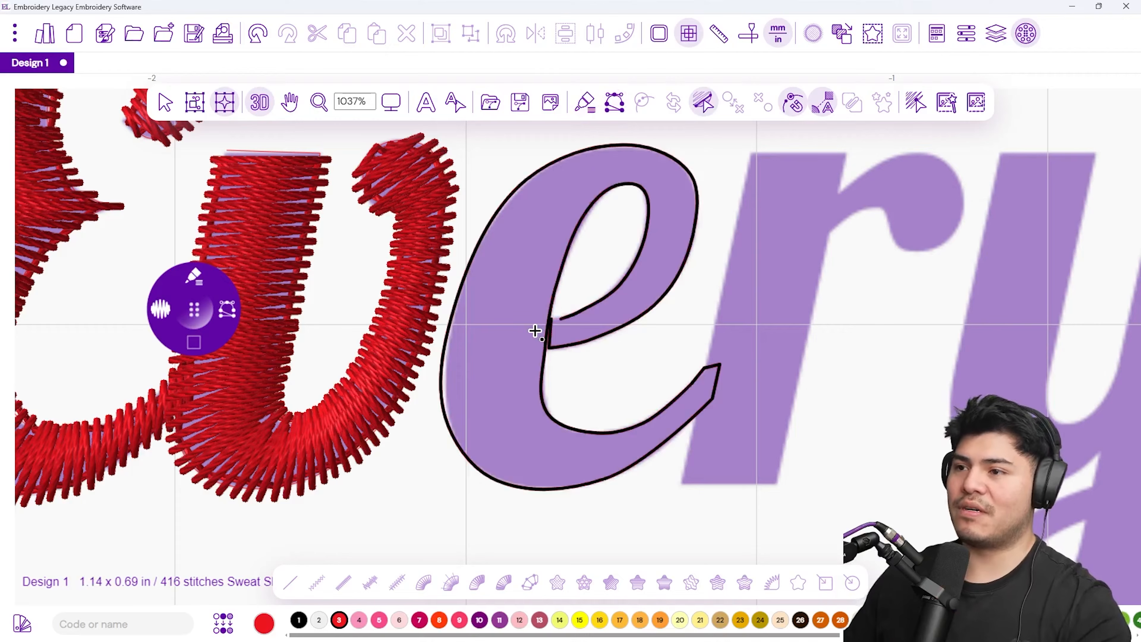
# - Place four stitch direction lines on the e, from the crossbar's inner end up the far side of the bowl
pyautogui.click(566, 317)
pyautogui.click(569, 345)
pyautogui.click(610, 294)
pyautogui.click(630, 322)
pyautogui.click(641, 247)
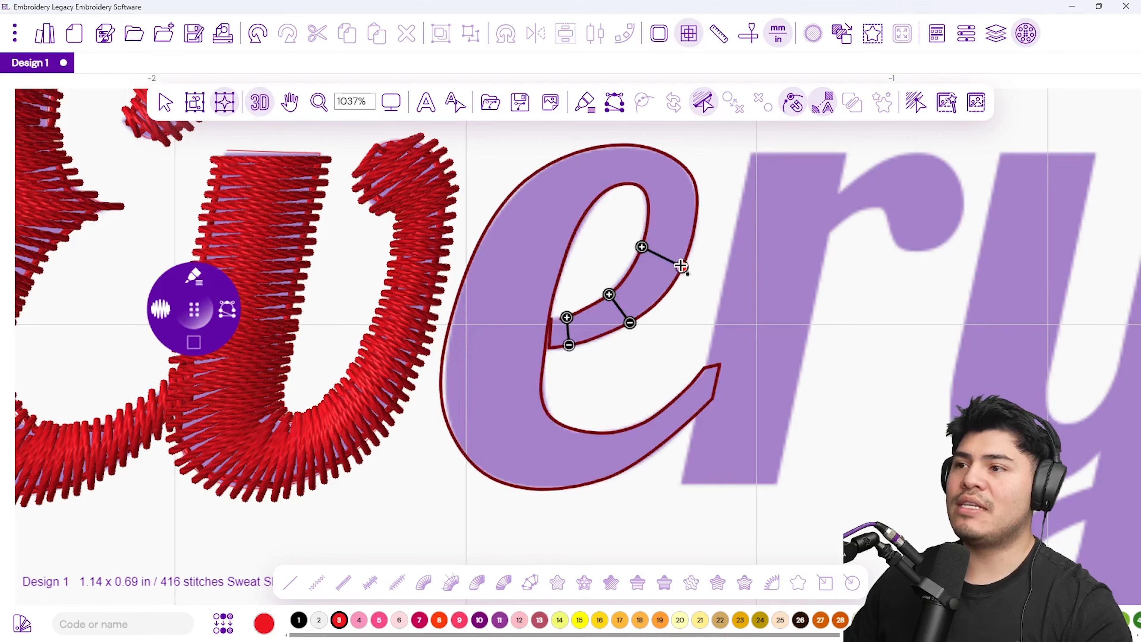
pyautogui.click(683, 266)
pyautogui.click(649, 217)
pyautogui.click(696, 216)
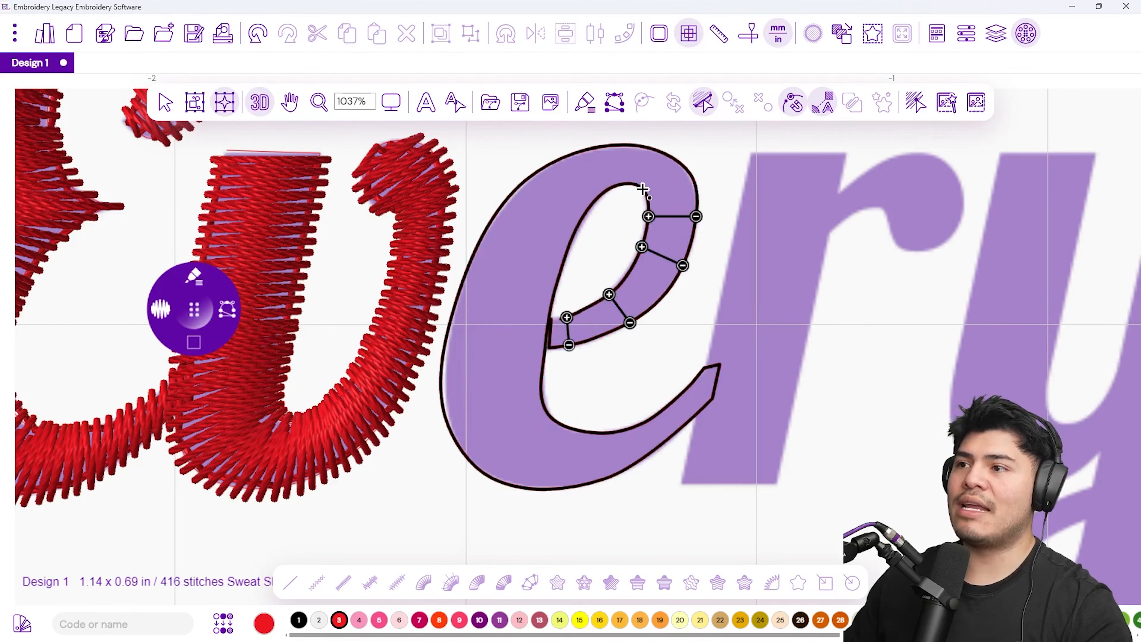
# - Add five direction lines over the top of the e and down its thick back curve
pyautogui.click(644, 190)
pyautogui.click(676, 160)
pyautogui.click(617, 185)
pyautogui.click(607, 145)
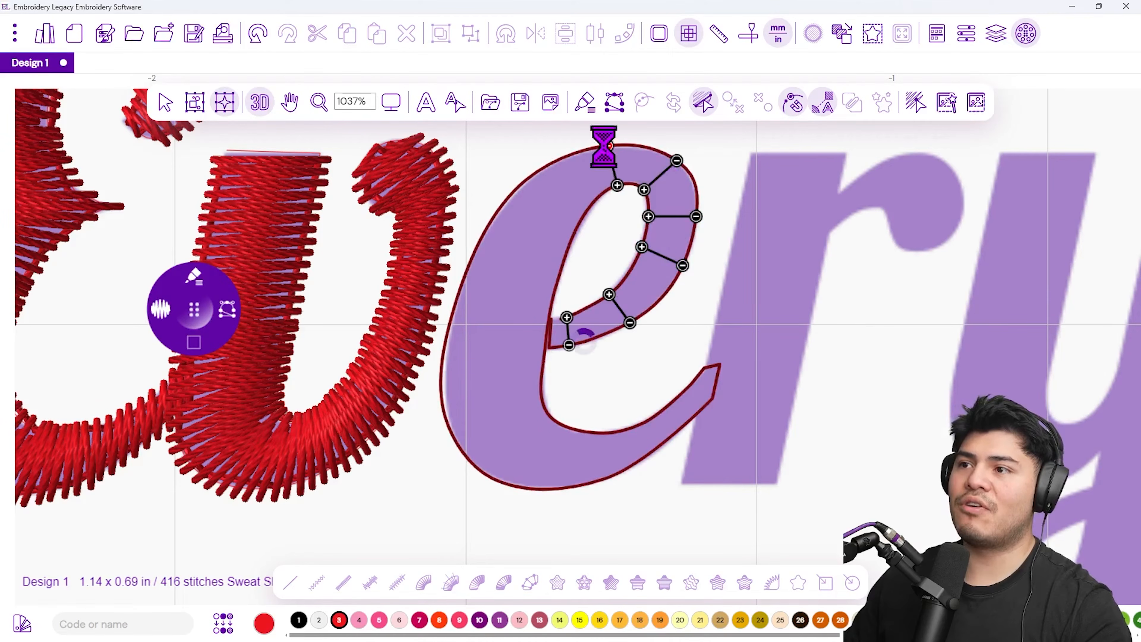
pyautogui.click(585, 212)
pyautogui.click(540, 169)
pyautogui.click(555, 285)
pyautogui.click(470, 261)
pyautogui.click(542, 374)
pyautogui.click(439, 381)
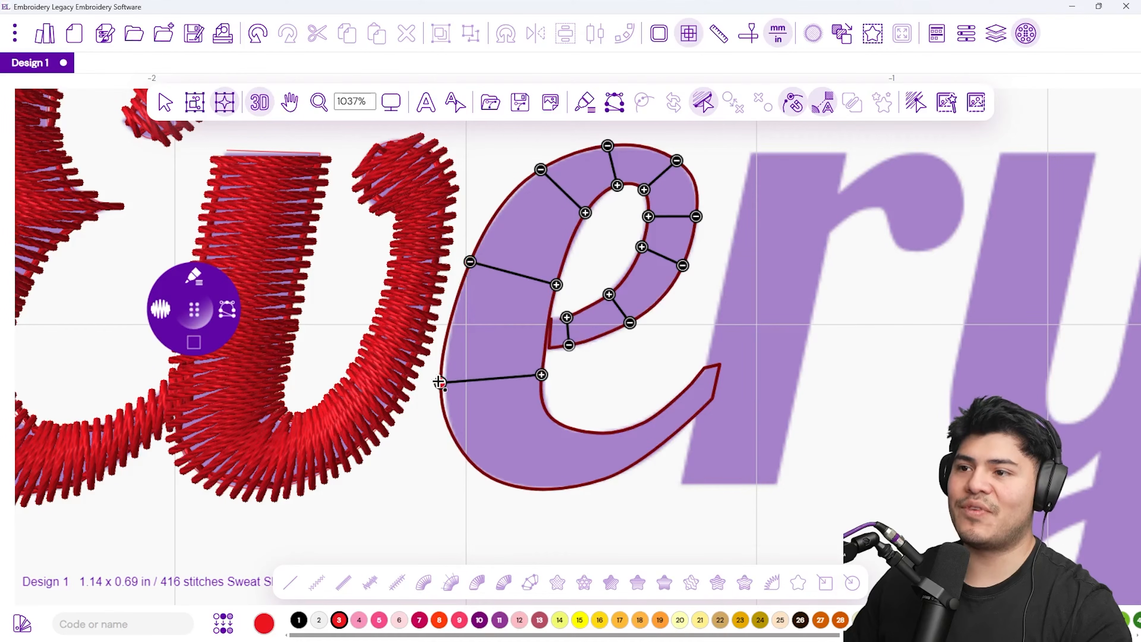
# - Add three direction lines around the e's base and along its tail
pyautogui.click(554, 420)
pyautogui.click(499, 480)
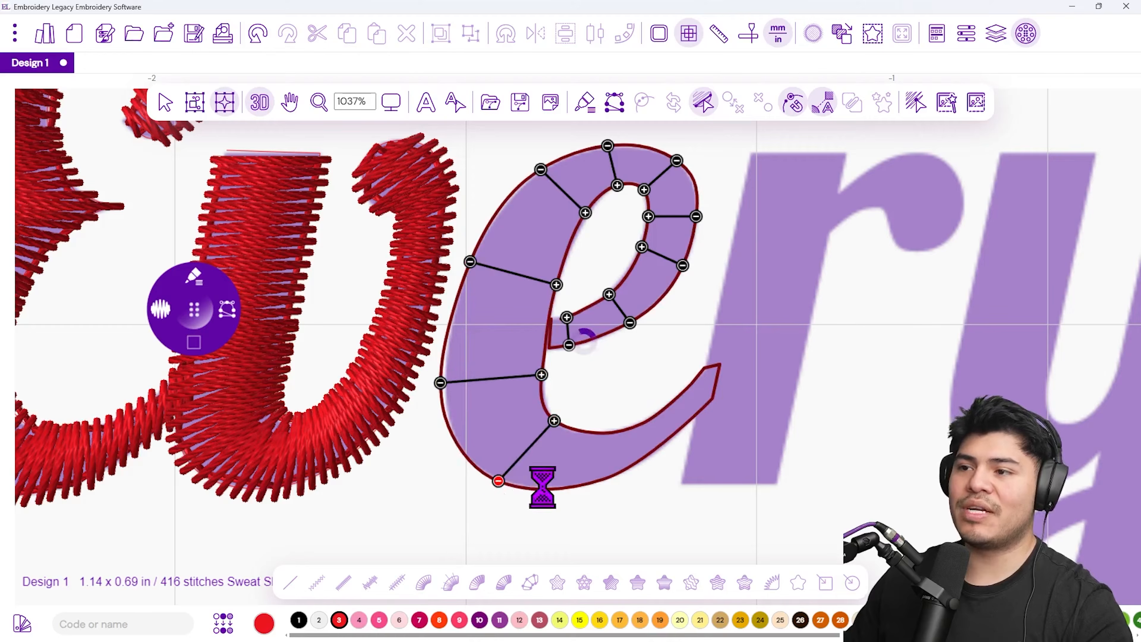
pyautogui.click(616, 432)
pyautogui.click(610, 477)
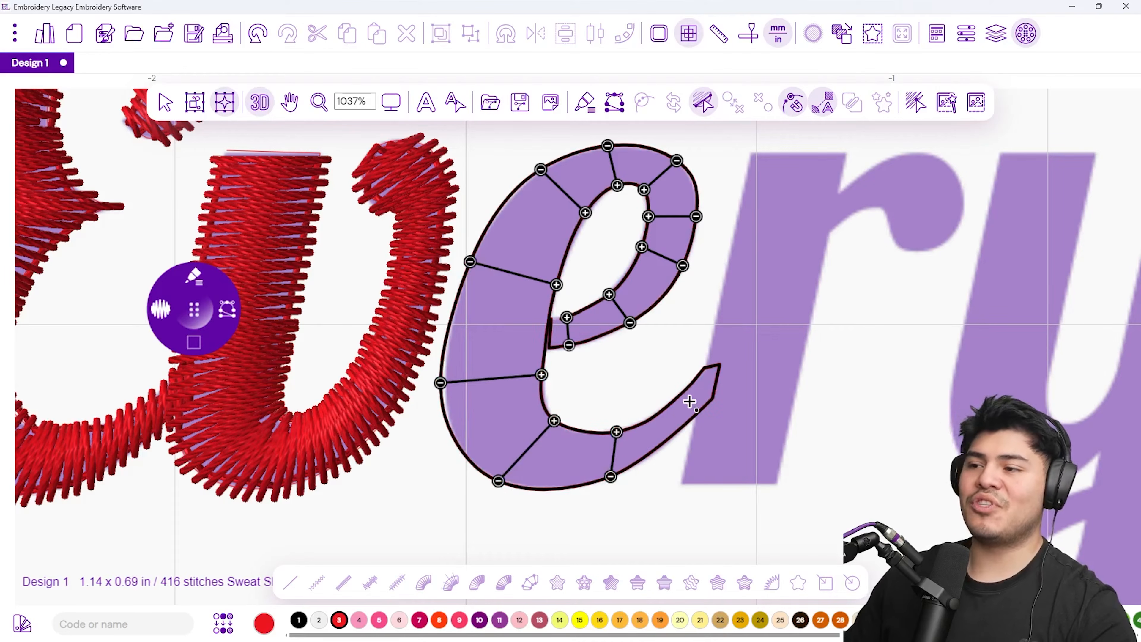
pyautogui.click(694, 380)
pyautogui.click(695, 414)
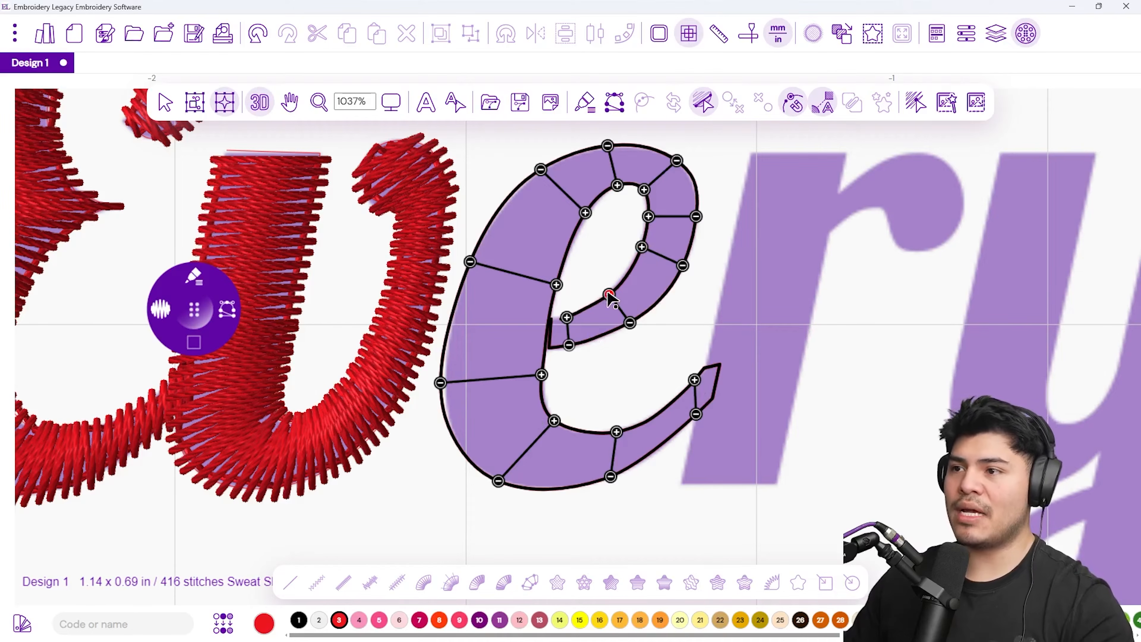
# - Shift the direction line on the far side of the e's bowl slightly down the curve and generate the letter's satin stitches
pyautogui.moveTo(640, 248); pyautogui.dragTo(678, 275)
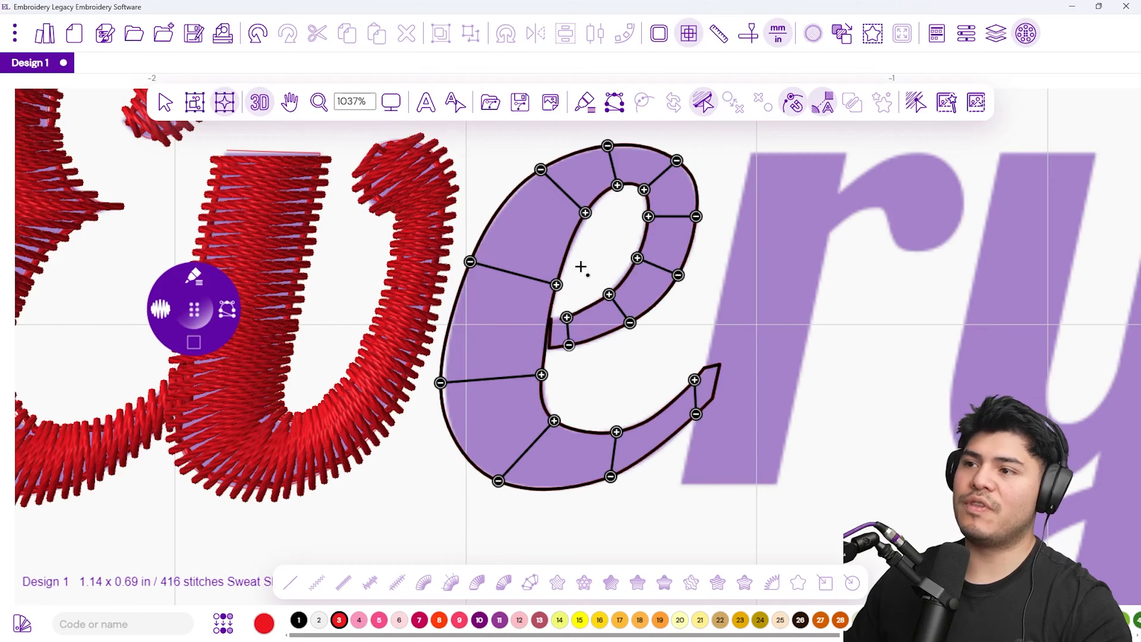
pyautogui.rightClick(644, 190)
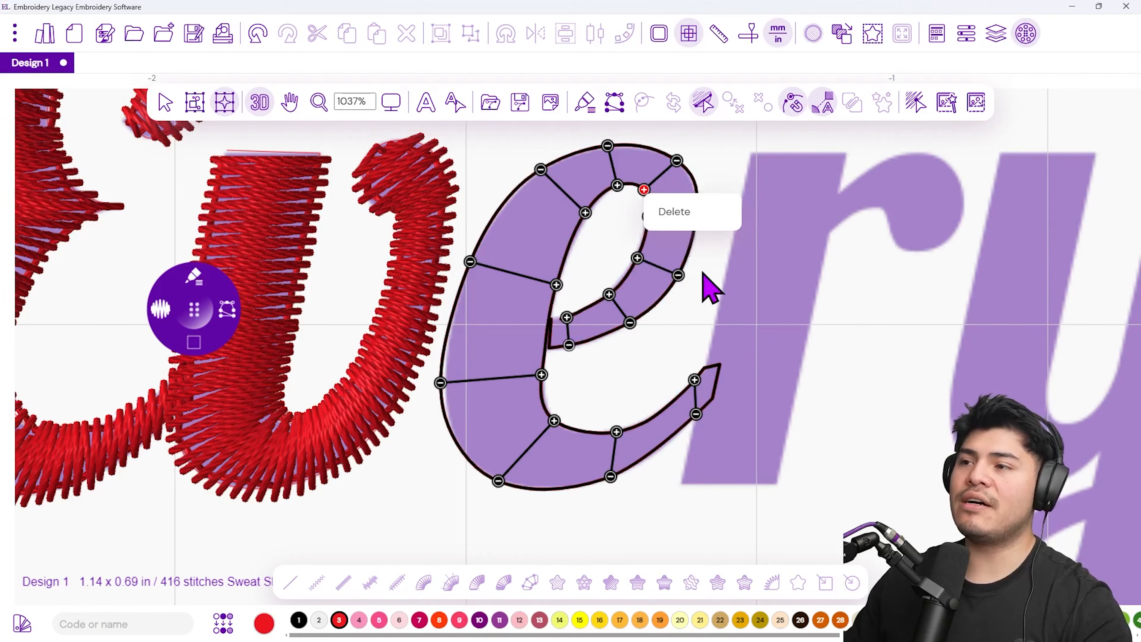
pyautogui.click(712, 328)
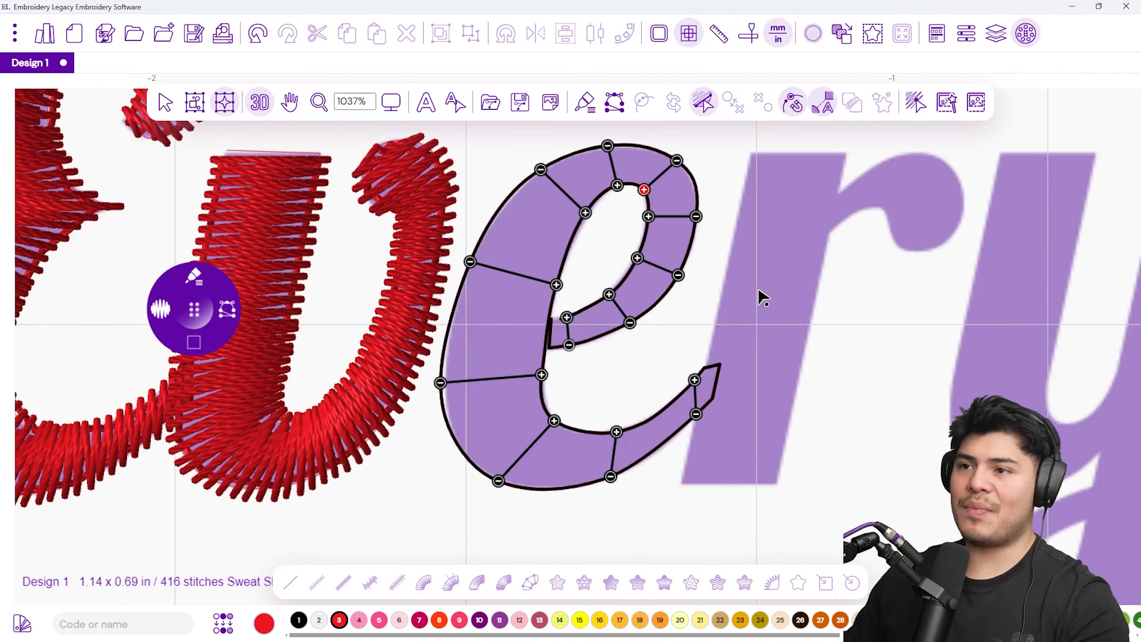
pyautogui.press('Tab')
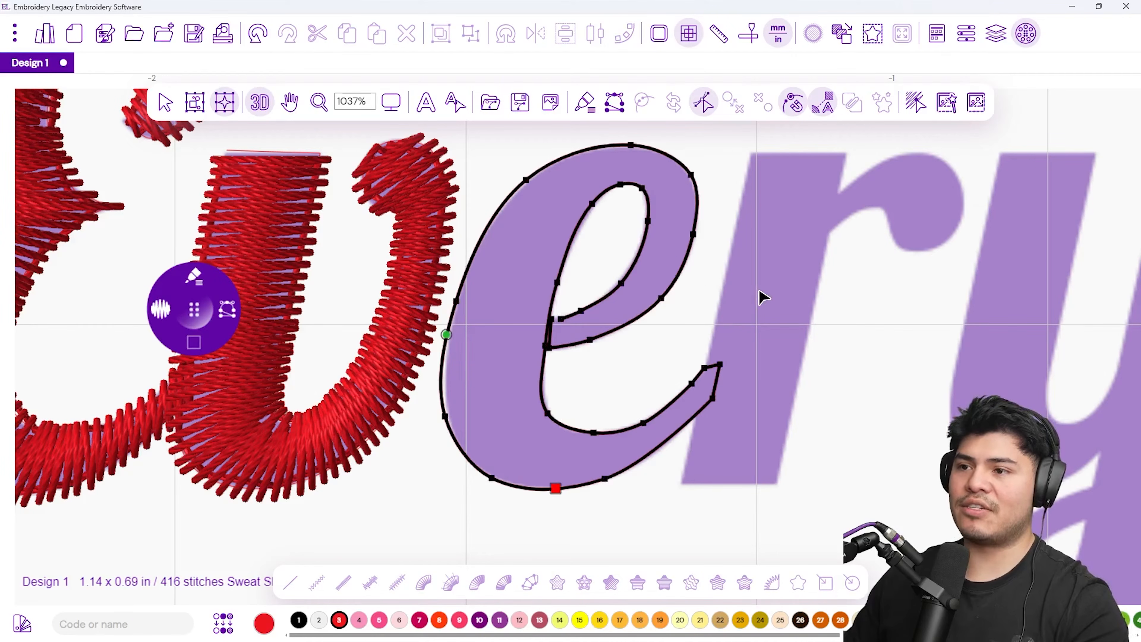
pyautogui.press('Return')
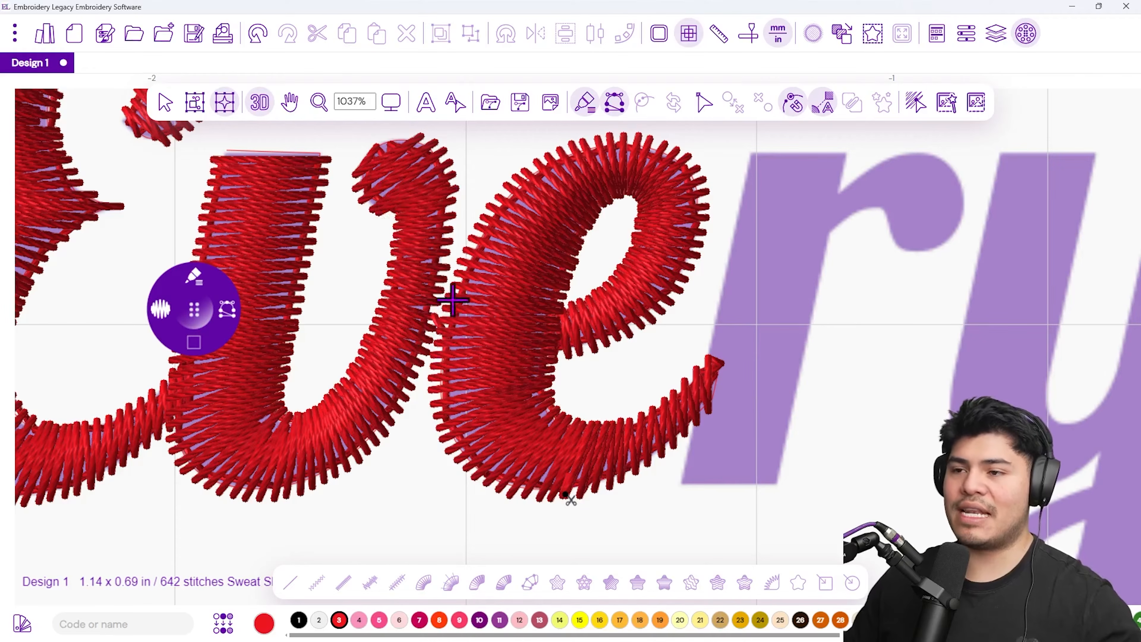
# - Trace the r's slanted stem as a closed four-sided satin outline, leaving its arm for a separate shape
pyautogui.scroll(2, 438, 297)
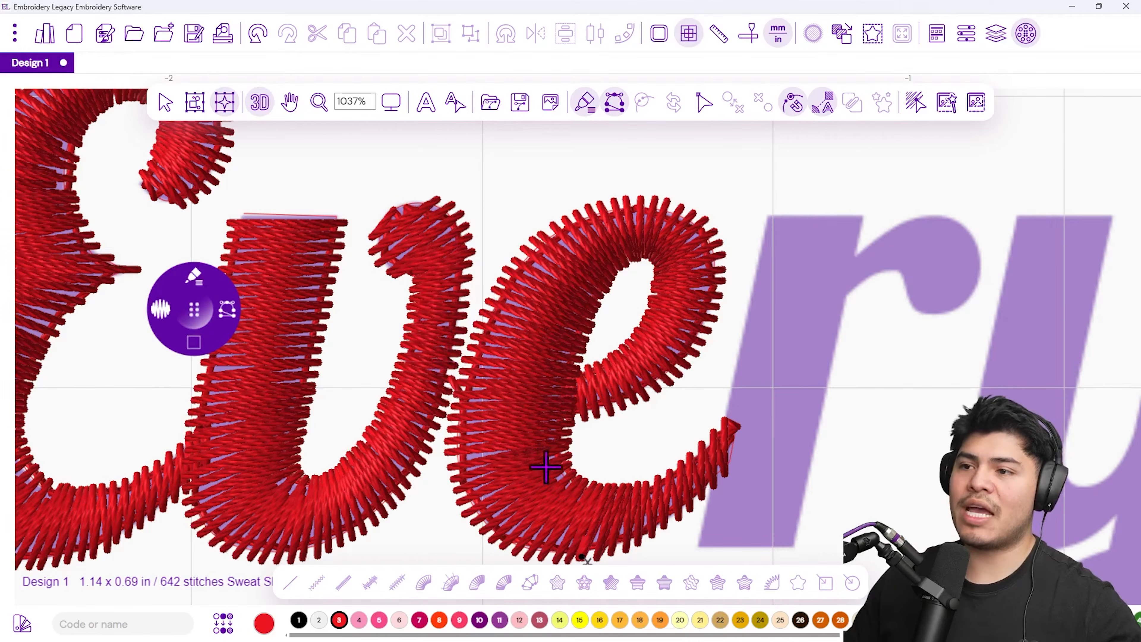
pyautogui.moveTo(465, 425); pyautogui.dragTo(514, 372)
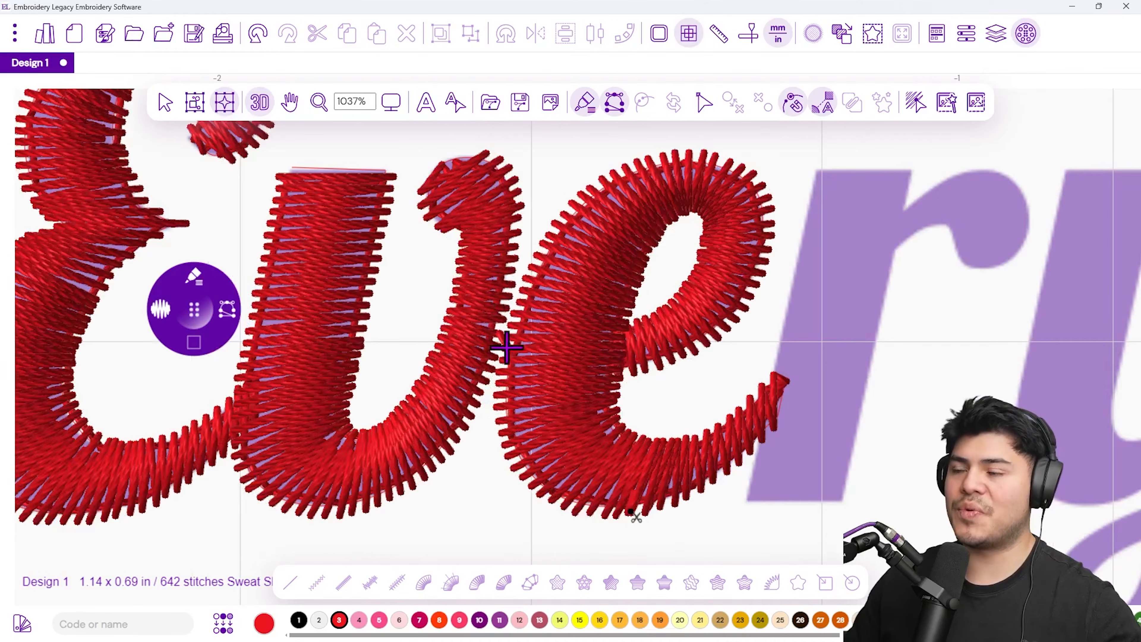
pyautogui.moveTo(780, 416); pyautogui.dragTo(485, 414)
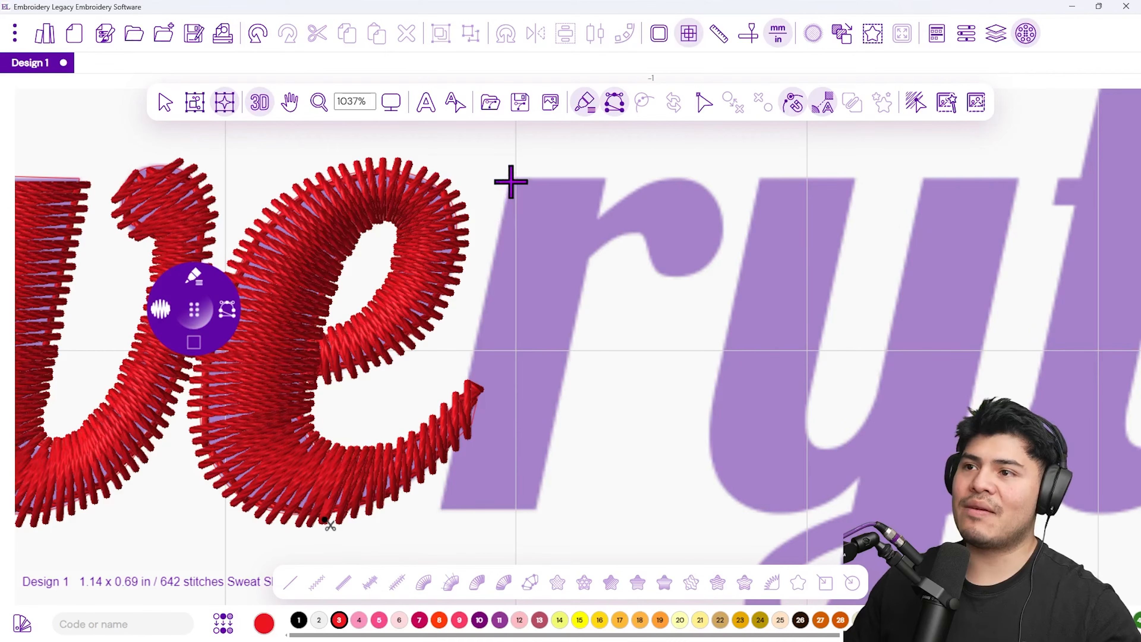
pyautogui.click(507, 195)
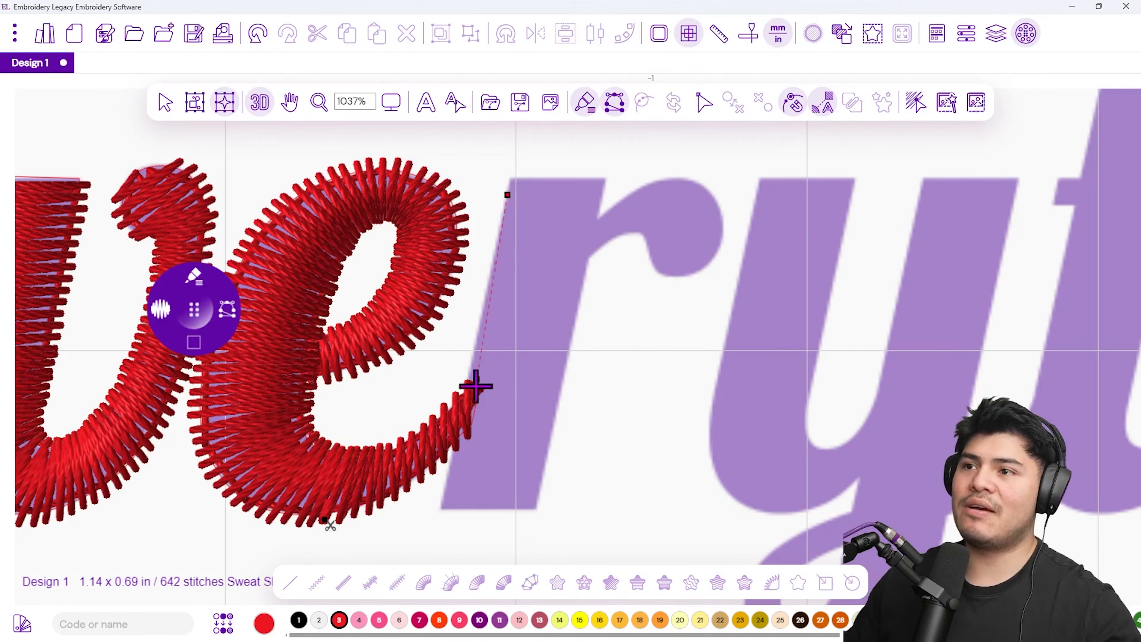
pyautogui.click(441, 511)
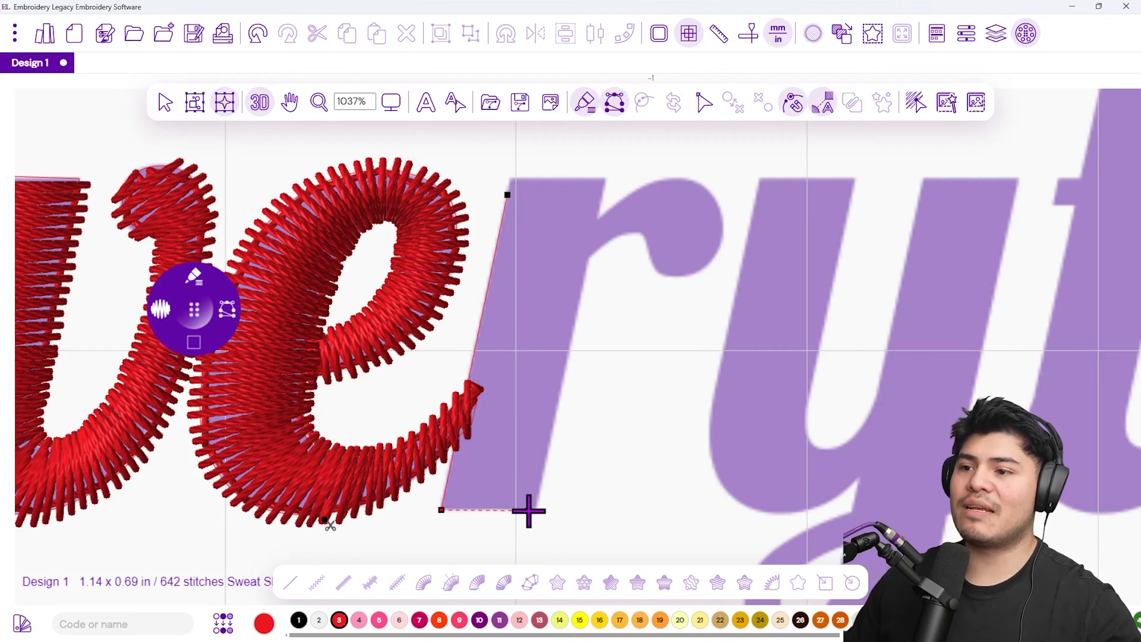
pyautogui.click(539, 509)
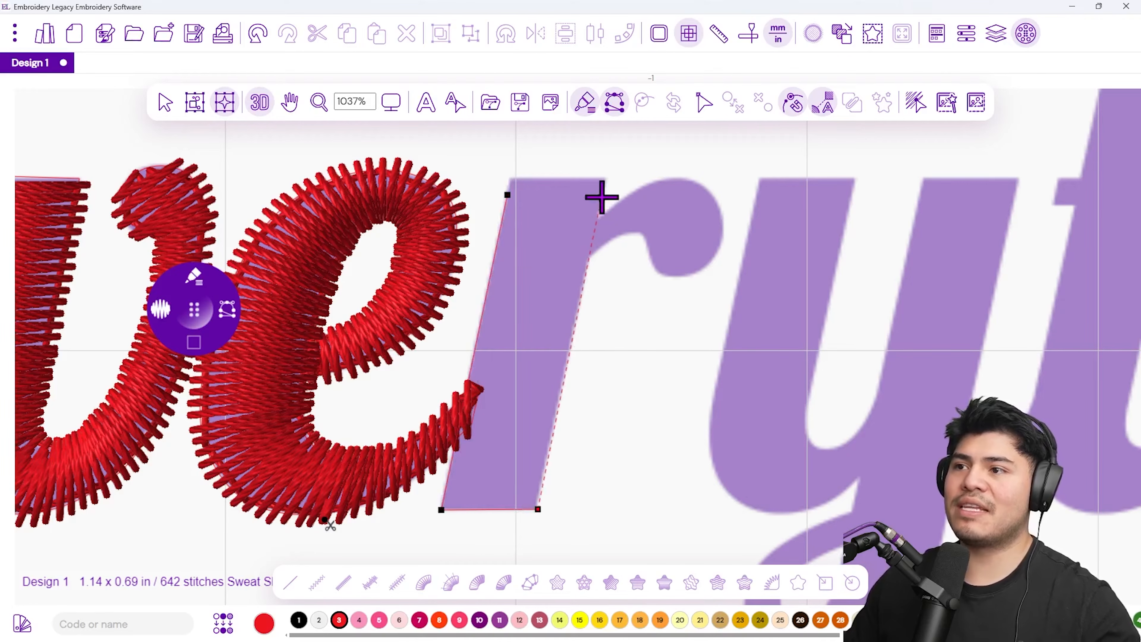
pyautogui.click(603, 179)
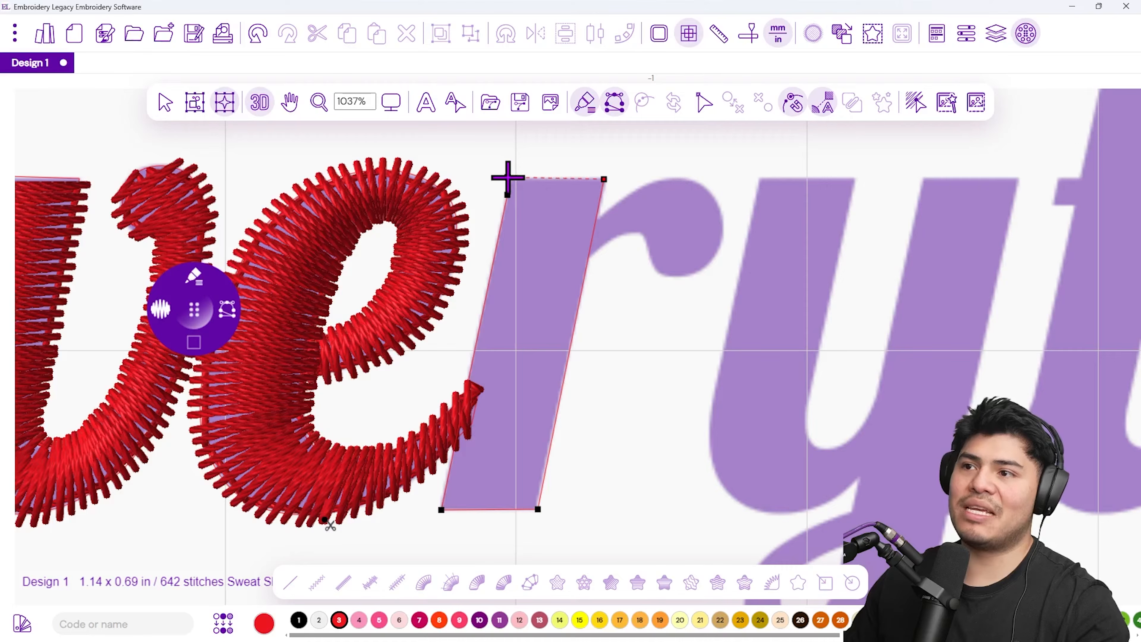
pyautogui.click(509, 187)
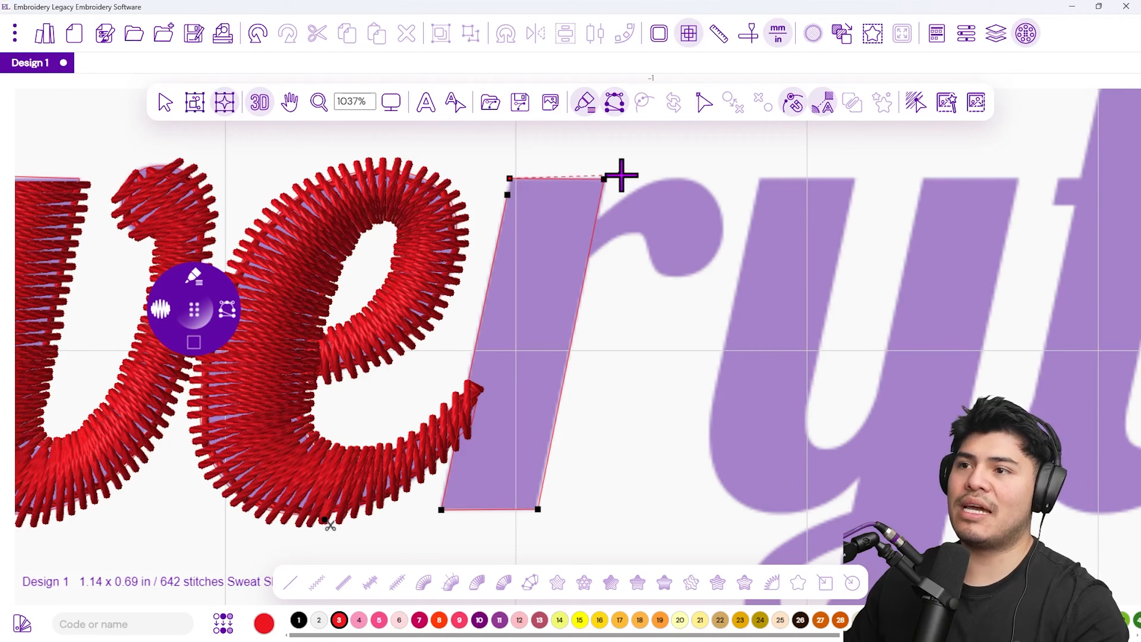
pyautogui.press('Return')
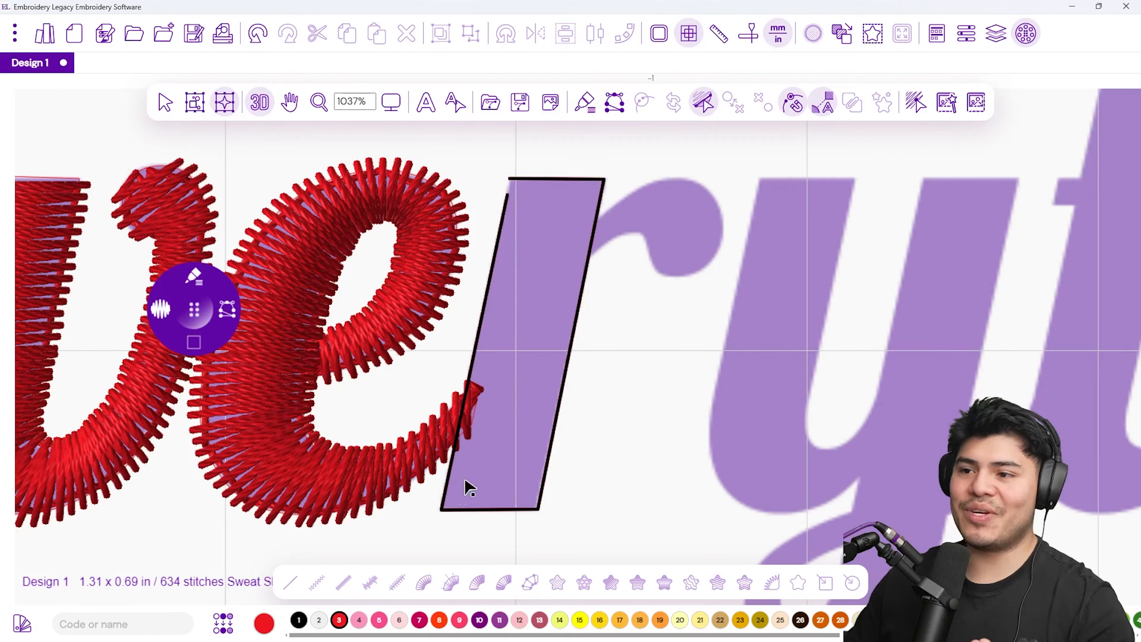
# - Place one direction line across the base and one across the top of the r's stem, and generate its stitches
pyautogui.click(445, 507)
pyautogui.click(571, 506)
pyautogui.click(507, 203)
pyautogui.click(669, 217)
pyautogui.press('Return')
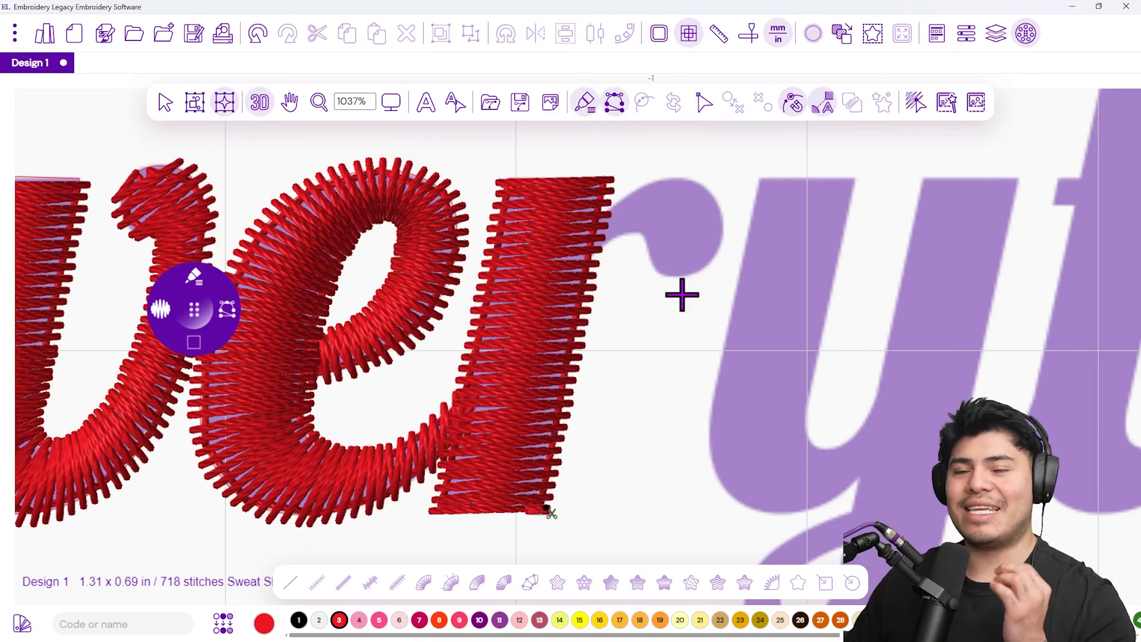
# - Trace the r's arm as a separate curved outline, starting inside the stem and going around the rounded end back to it
pyautogui.moveTo(696, 222); pyautogui.dragTo(571, 227)
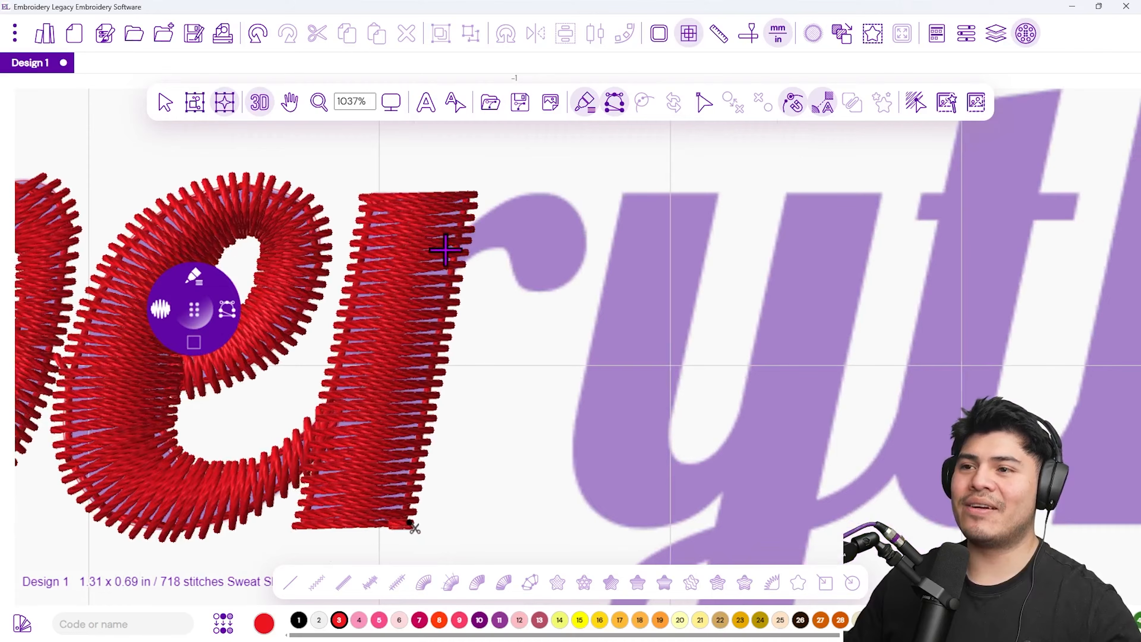
pyautogui.click(465, 224)
pyautogui.click(460, 263)
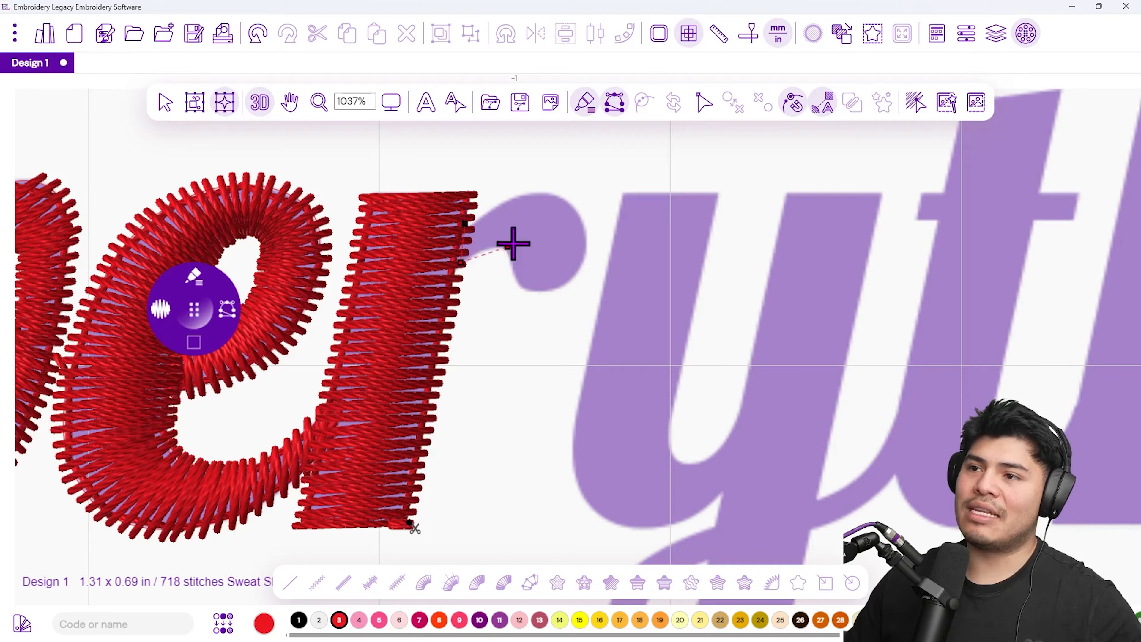
pyautogui.click(483, 250)
pyautogui.click(509, 250)
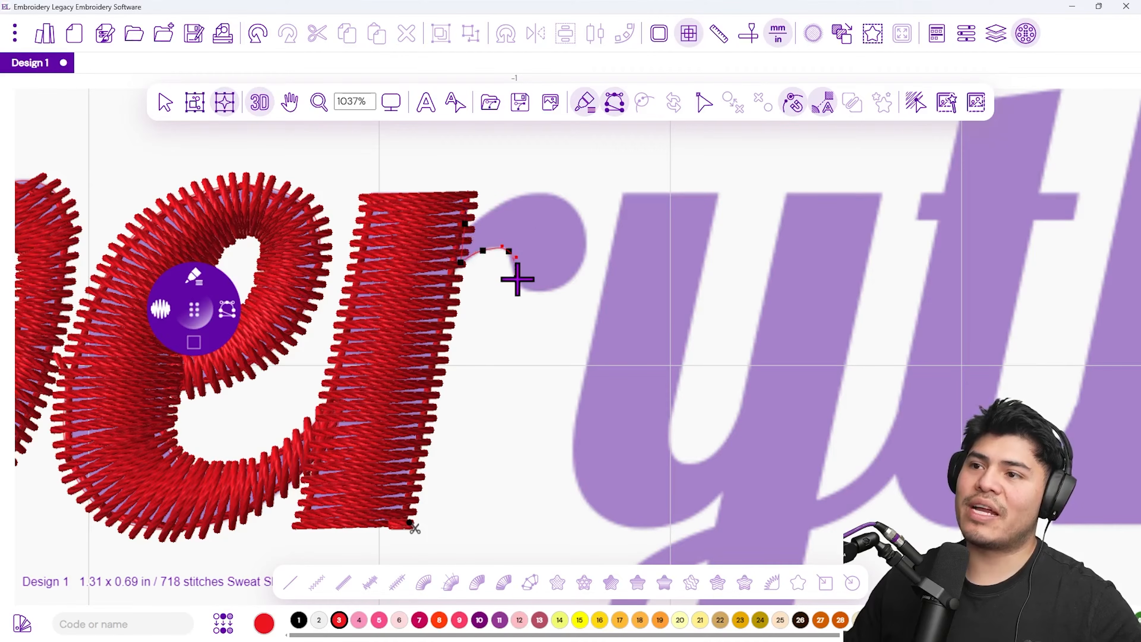
pyautogui.click(516, 280)
pyautogui.click(552, 289)
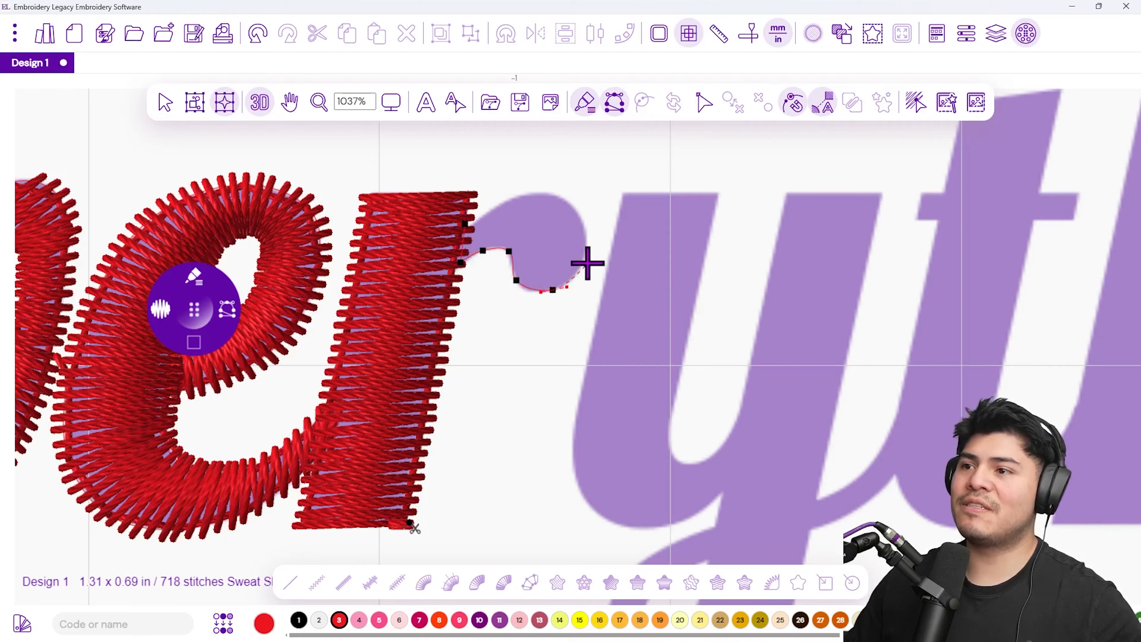
pyautogui.click(588, 256)
pyautogui.click(572, 201)
pyautogui.click(530, 192)
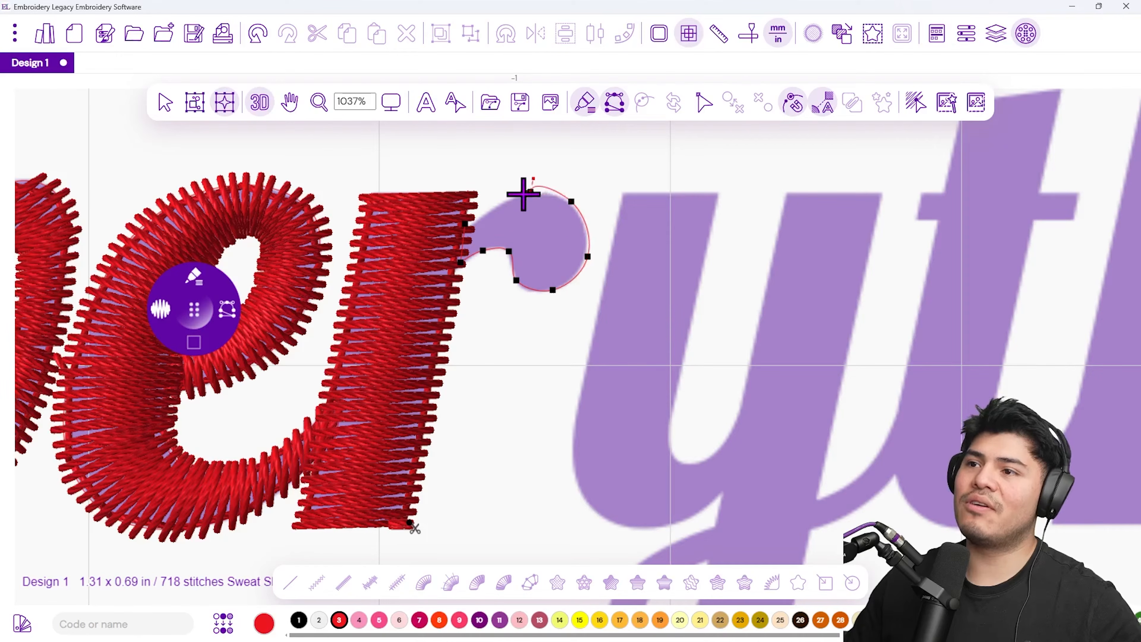
pyautogui.click(478, 215)
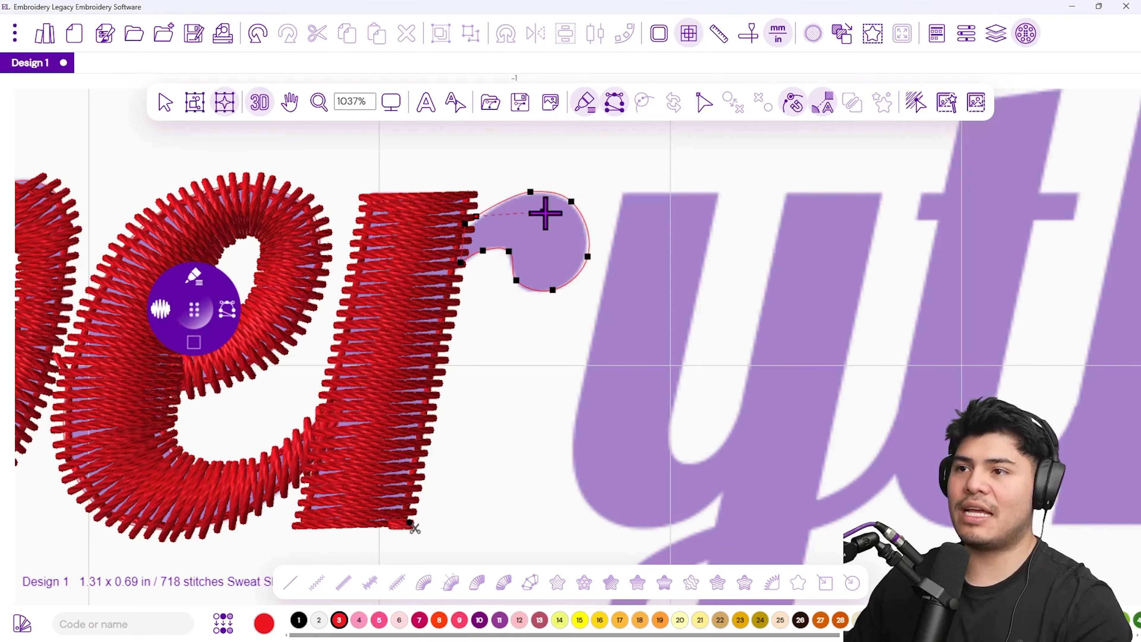
pyautogui.press('Return')
# - Add three direction lines to the r's arm, from the stem joint around to the rounded tip, and generate its stitches
pyautogui.click(482, 215)
pyautogui.click(479, 252)
pyautogui.click(502, 249)
pyautogui.click(554, 193)
pyautogui.click(512, 277)
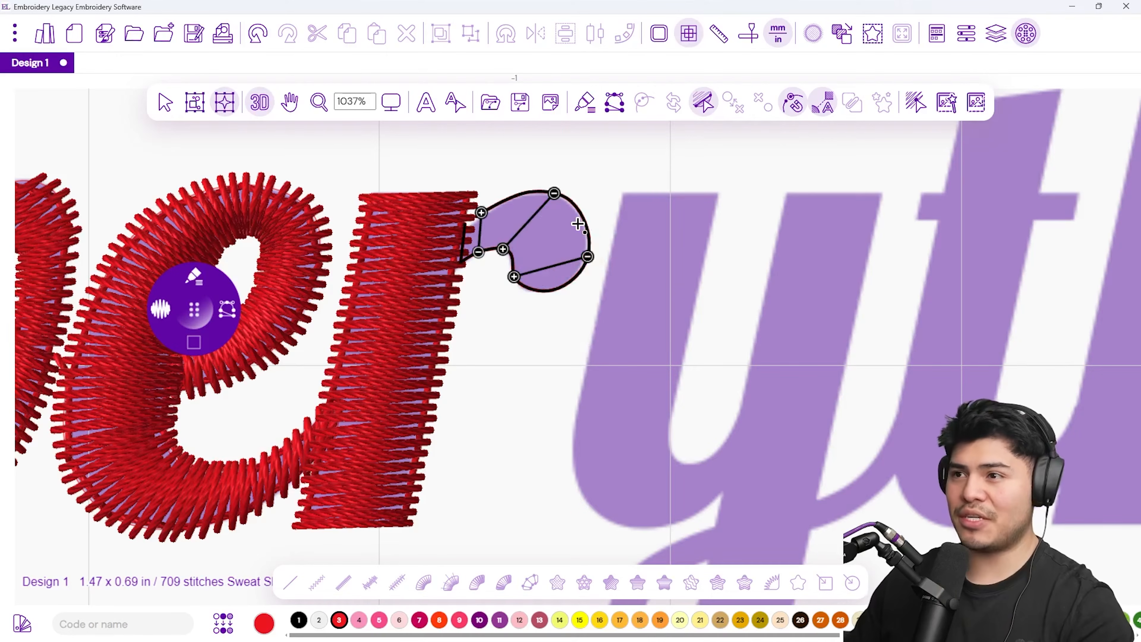
pyautogui.press('Return')
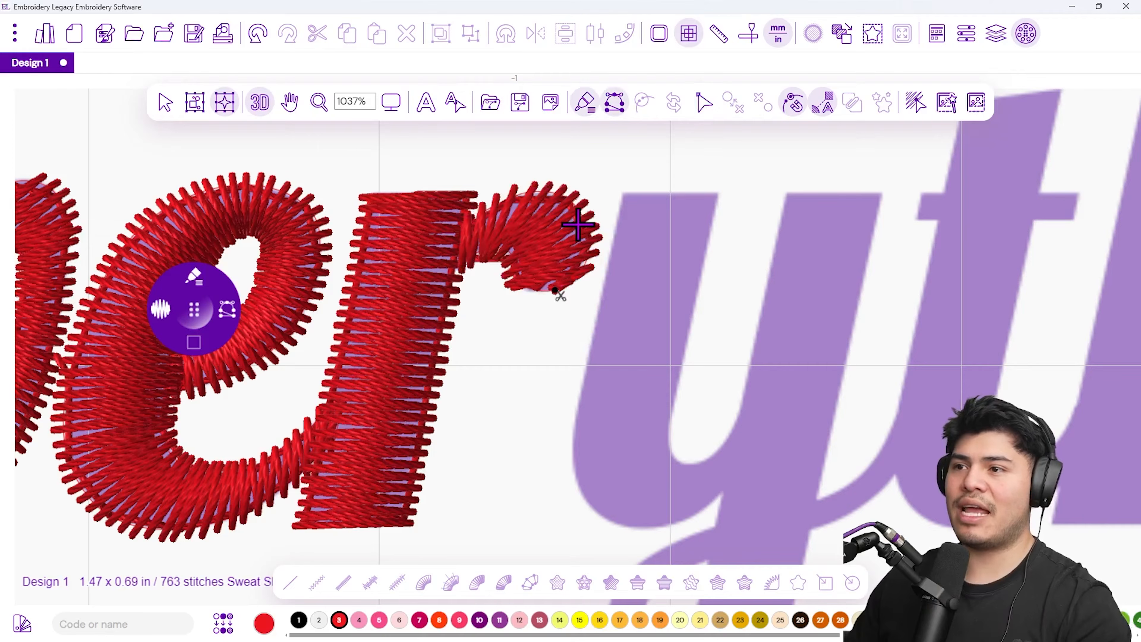
# - Examine the stitched letters "Ever" against the whole lettering and up close
pyautogui.click(391, 102)
pyautogui.click(472, 187)
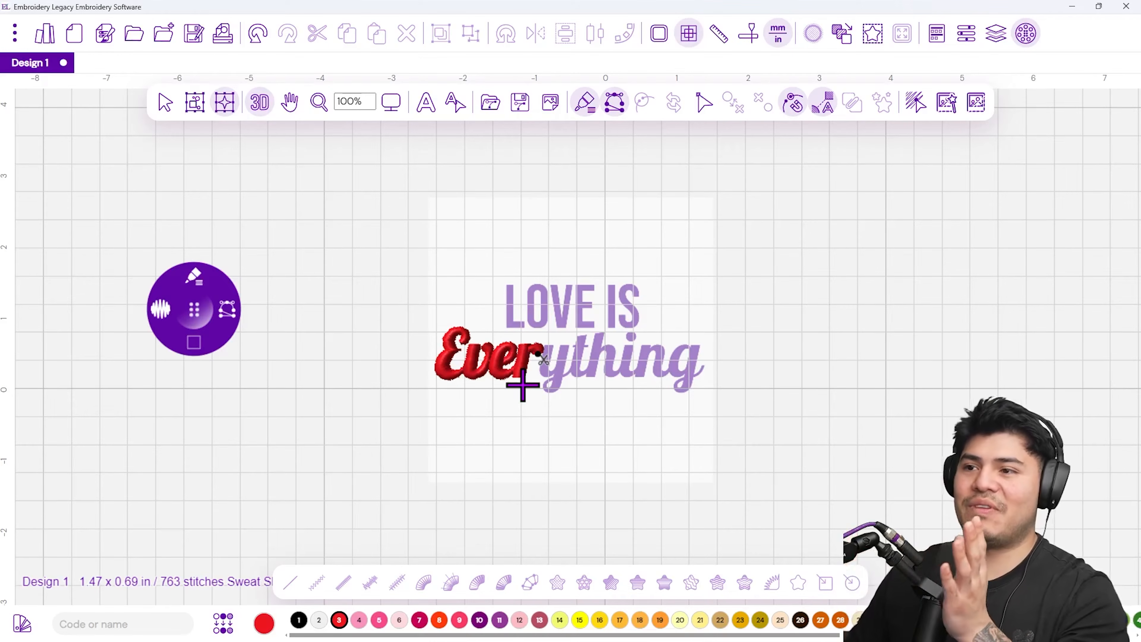
pyautogui.scroll(5, 483, 365)
pyautogui.scroll(3, 546, 398)
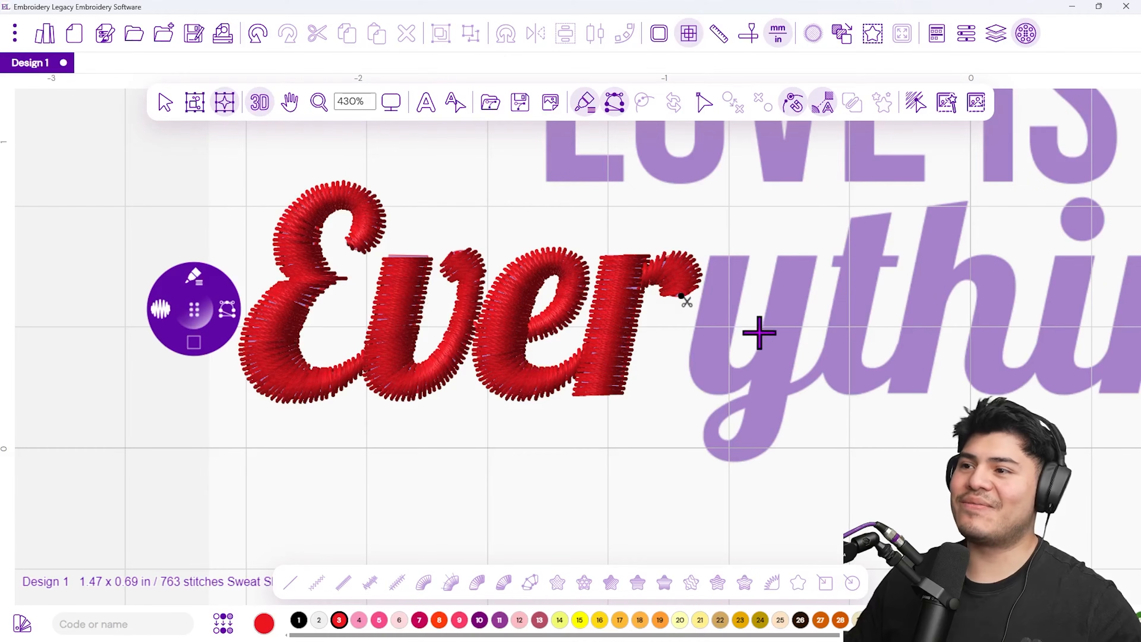
pyautogui.scroll(4, 777, 357)
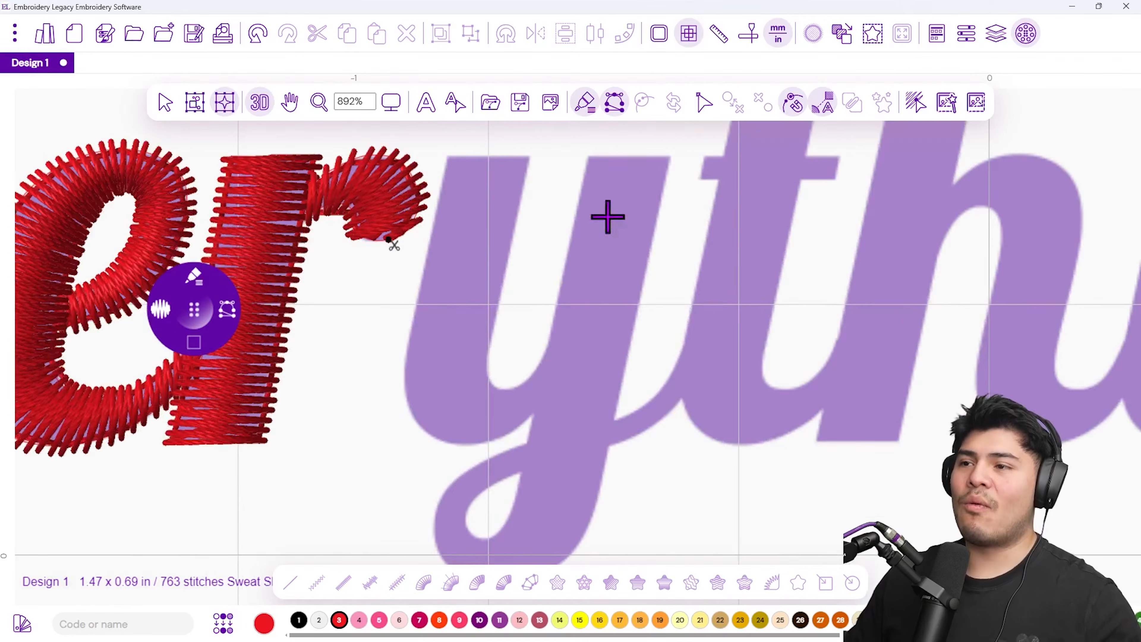
pyautogui.moveTo(407, 347); pyautogui.dragTo(505, 395)
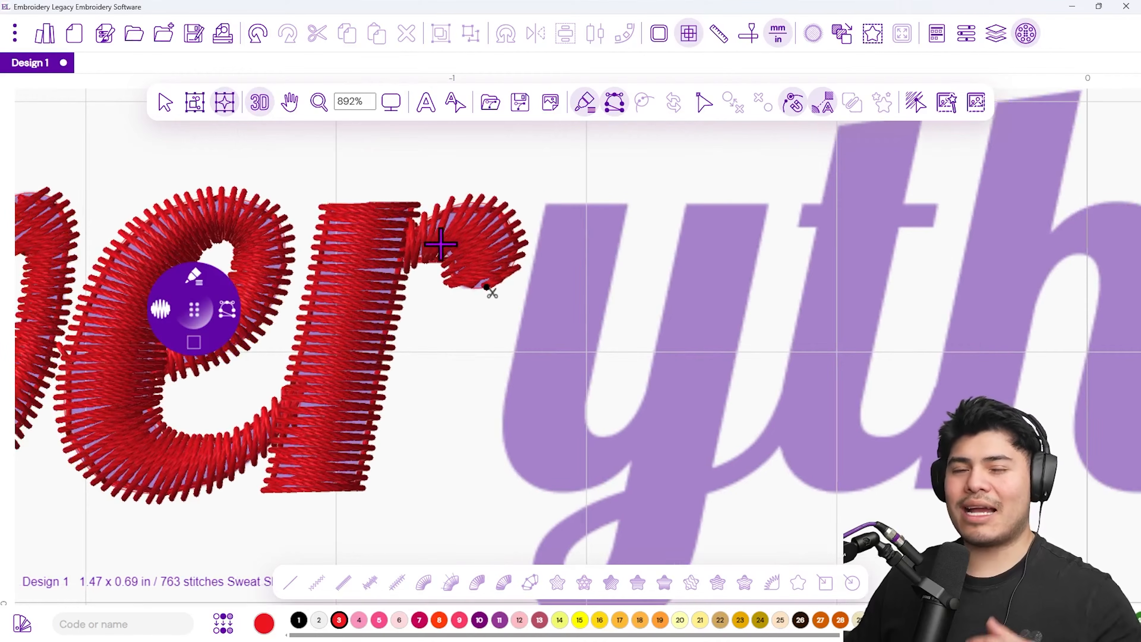
pyautogui.scroll(-3, 441, 244)
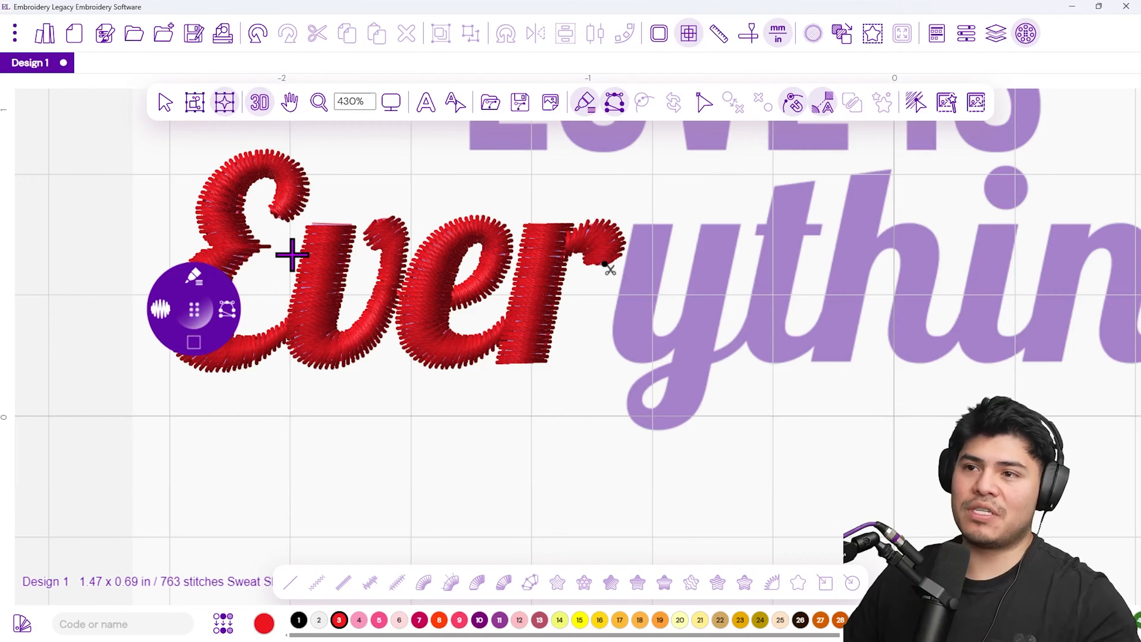
pyautogui.moveTo(333, 267); pyautogui.dragTo(420, 297)
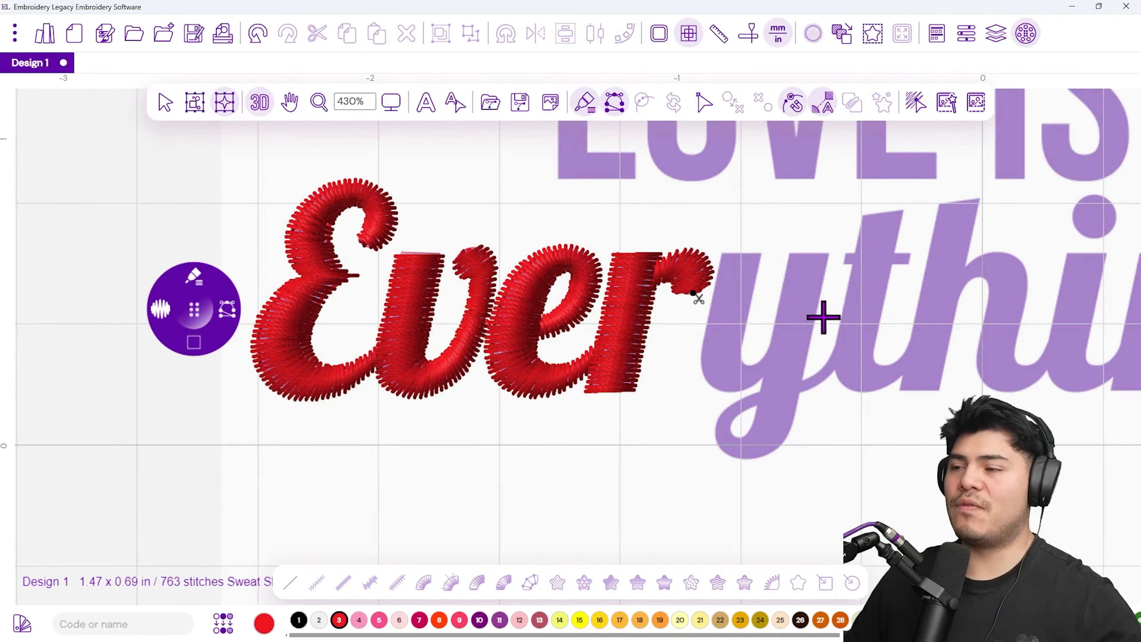
# - Begin the y's first stroke by tracing its flat top and inner edge around the curve into the second stem
pyautogui.scroll(1, 827, 315)
pyautogui.scroll(2, 720, 372)
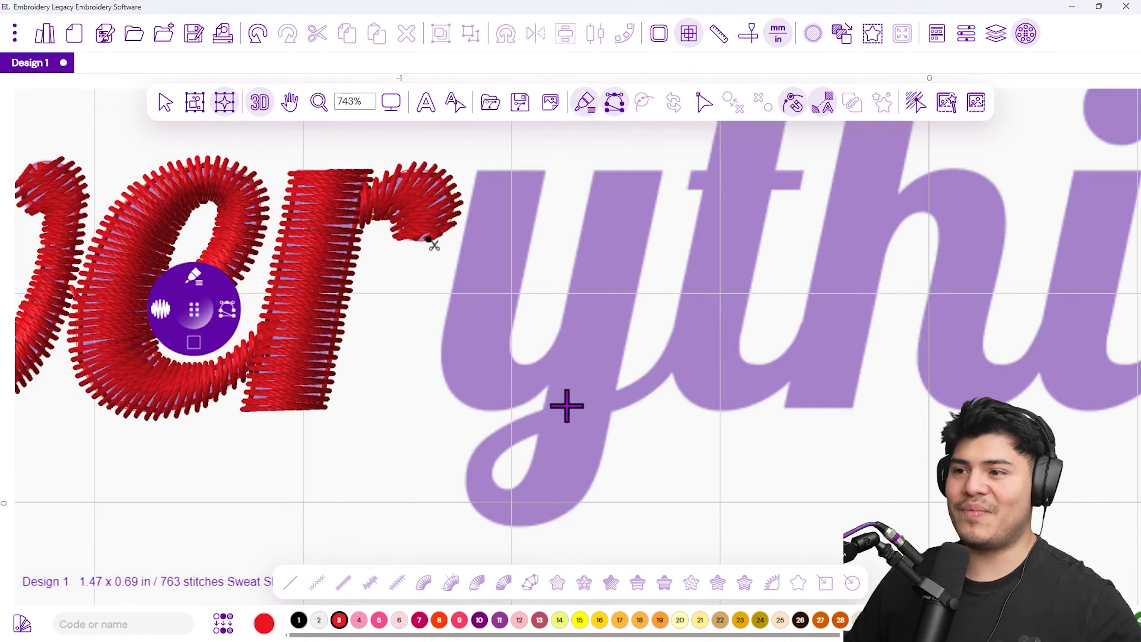
pyautogui.moveTo(621, 252); pyautogui.dragTo(579, 276)
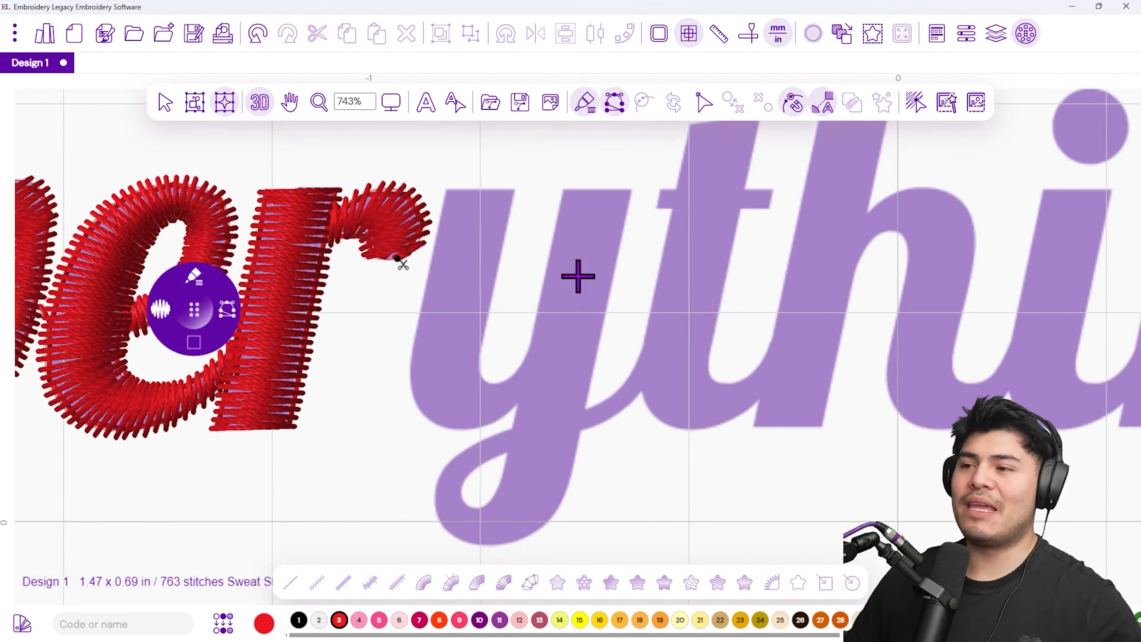
pyautogui.click(447, 190)
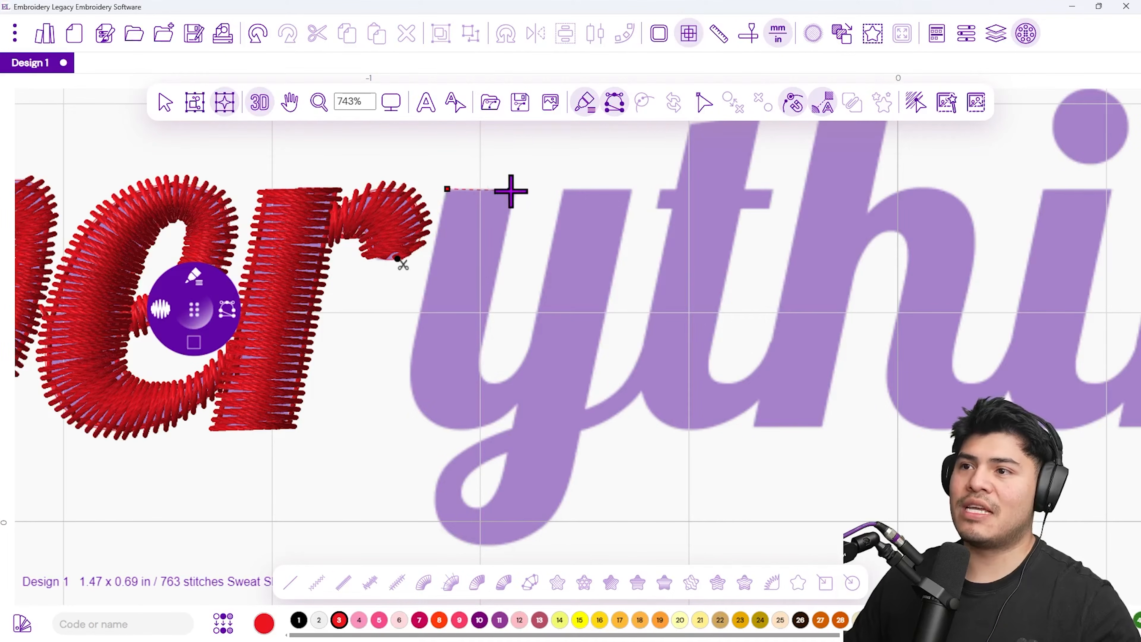
pyautogui.click(516, 190)
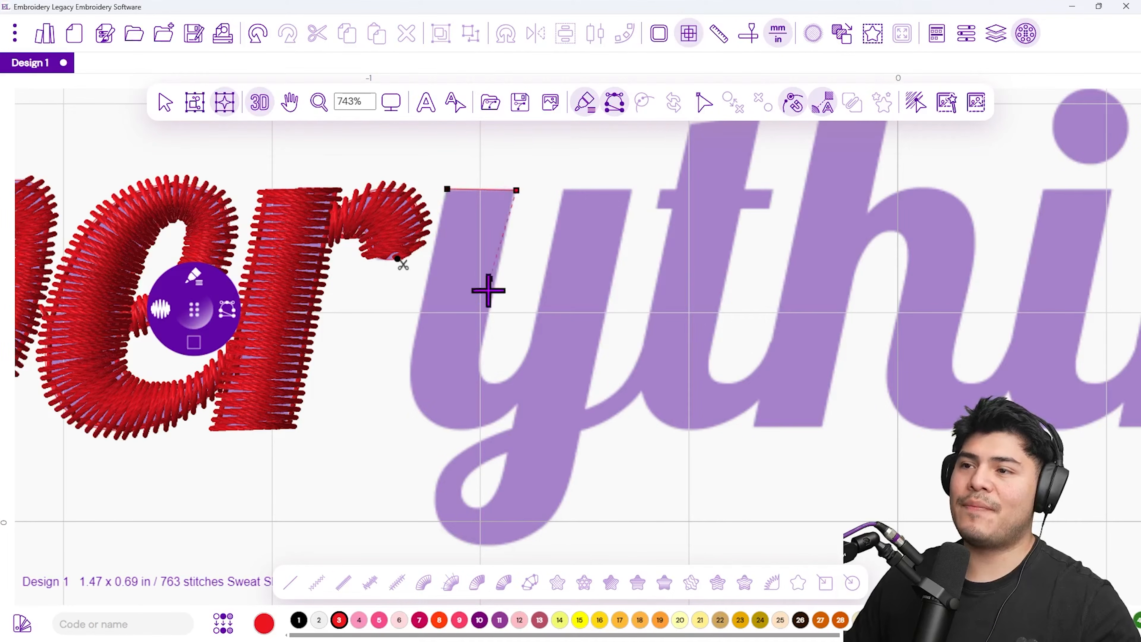
pyautogui.click(483, 343)
pyautogui.click(480, 371)
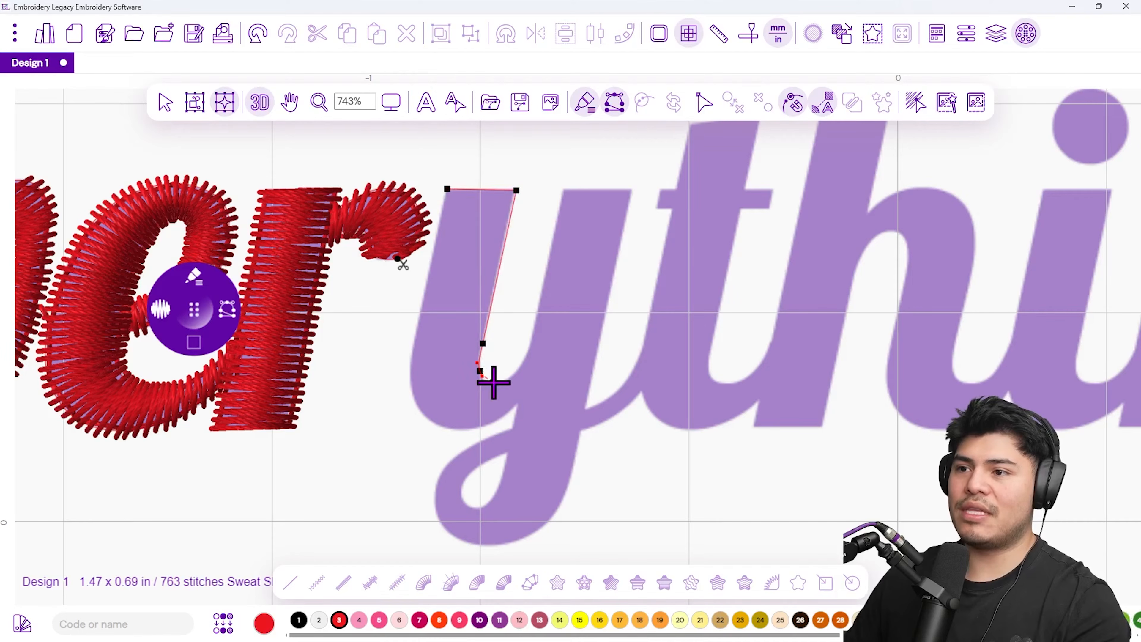
pyautogui.click(493, 383)
pyautogui.click(520, 369)
pyautogui.click(538, 354)
# - Finish the y's first-stroke outline around the outer bottom curve and up the outer edge, and close it at the flat top
pyautogui.click(544, 373)
pyautogui.click(522, 401)
pyautogui.click(501, 420)
pyautogui.click(462, 430)
pyautogui.click(425, 418)
pyautogui.click(410, 384)
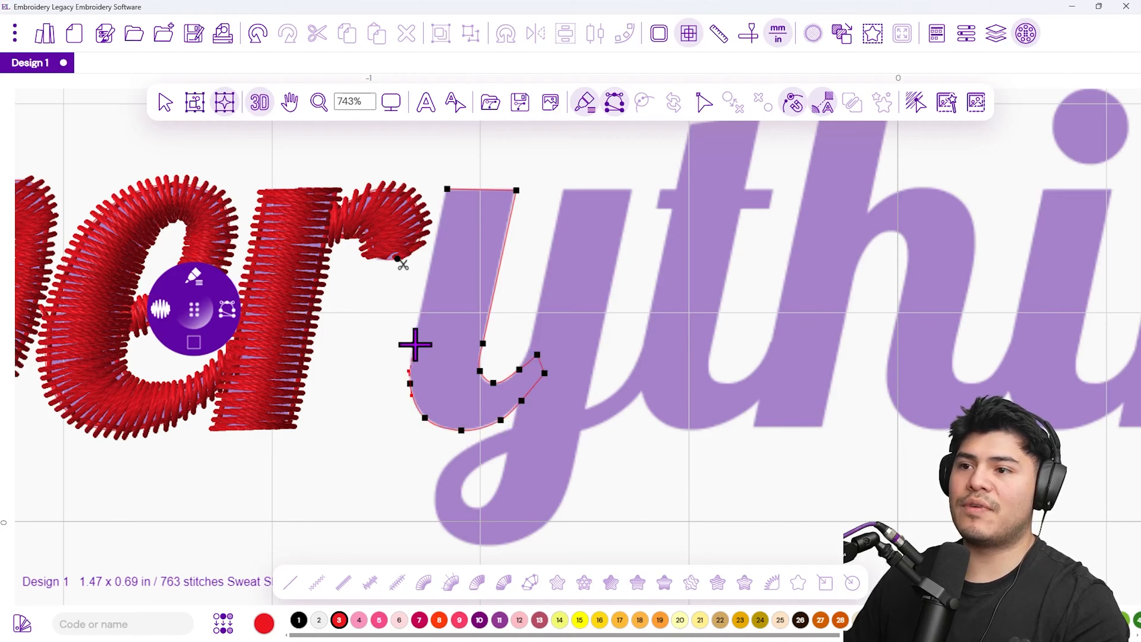
pyautogui.click(415, 342)
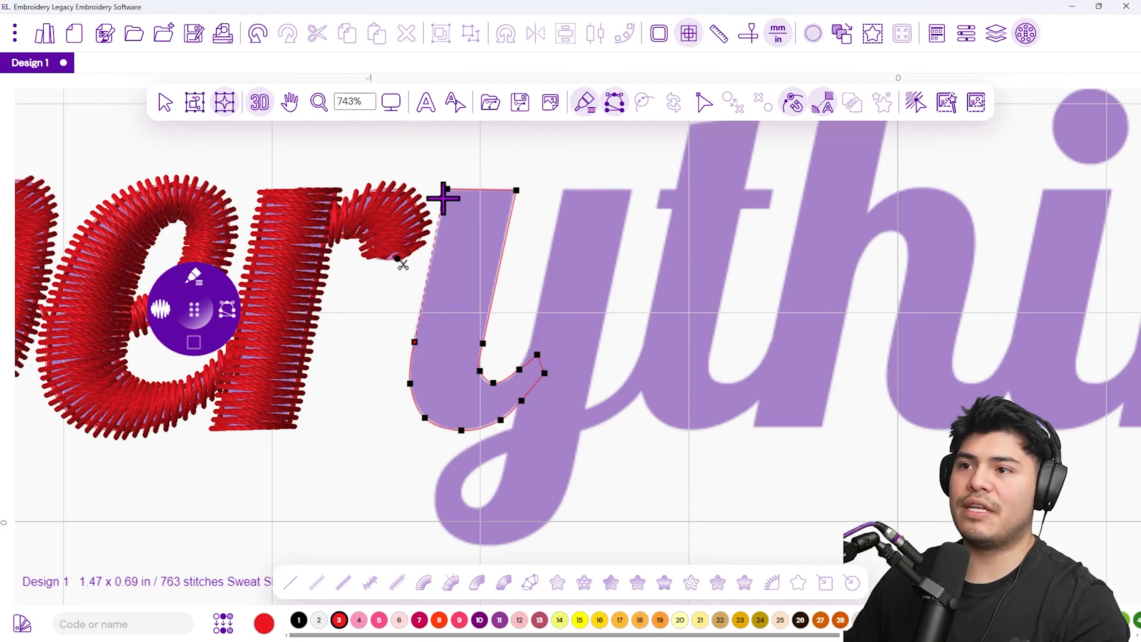
pyautogui.press('Return')
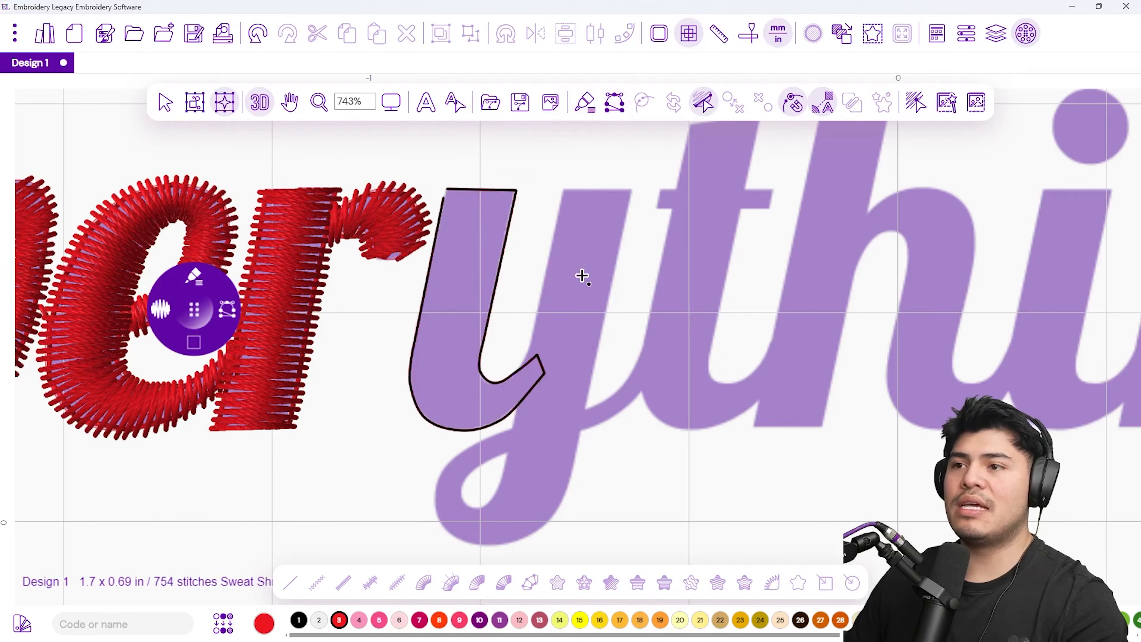
# - Add five direction lines to the y's first stroke, from the flat top around the bend to its end, and generate its stitches
pyautogui.click(439, 217)
pyautogui.click(510, 220)
pyautogui.click(412, 346)
pyautogui.click(483, 344)
pyautogui.click(480, 368)
pyautogui.click(418, 410)
pyautogui.click(488, 381)
pyautogui.click(471, 429)
pyautogui.click(525, 364)
pyautogui.click(524, 401)
pyautogui.rightClick(524, 401)
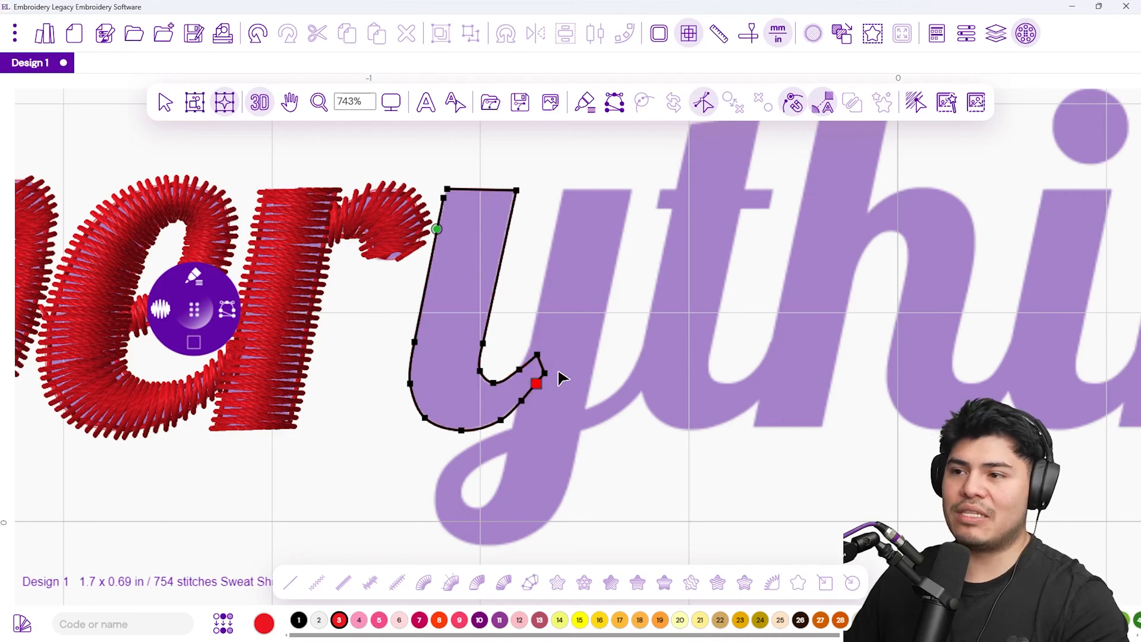
pyautogui.press('Return')
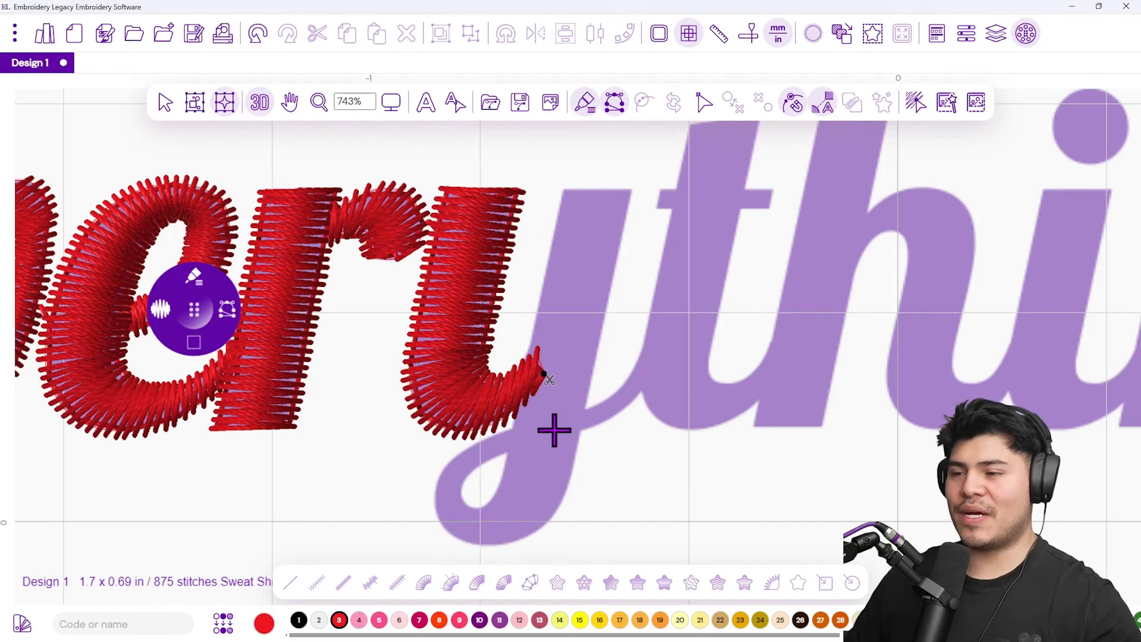
# - Begin outlining the y's second stroke where the loop meets the stem, tracing the loop's end and its inner edge
pyautogui.moveTo(773, 346); pyautogui.dragTo(779, 401)
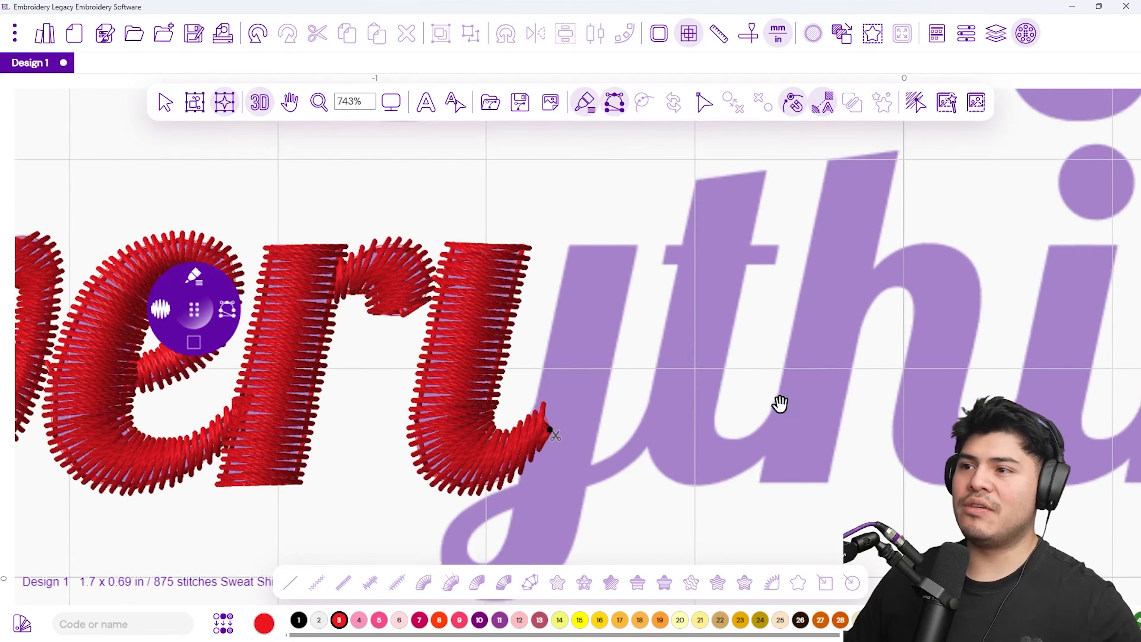
pyautogui.moveTo(591, 418); pyautogui.dragTo(477, 411)
pyautogui.moveTo(715, 422); pyautogui.dragTo(738, 346)
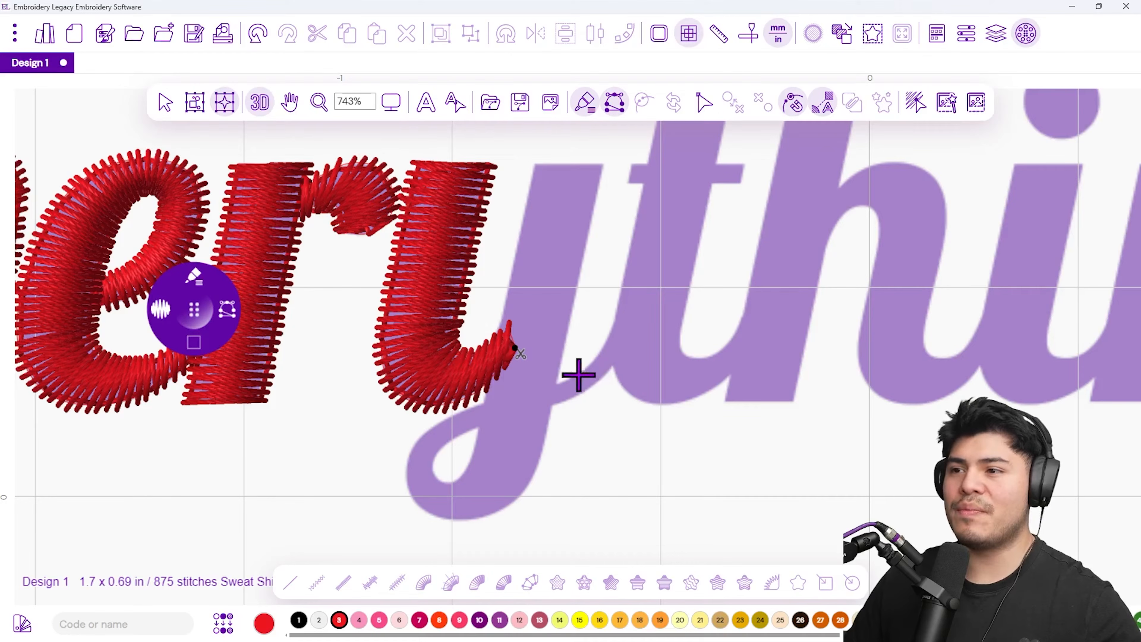
pyautogui.moveTo(578, 369); pyautogui.dragTo(618, 375)
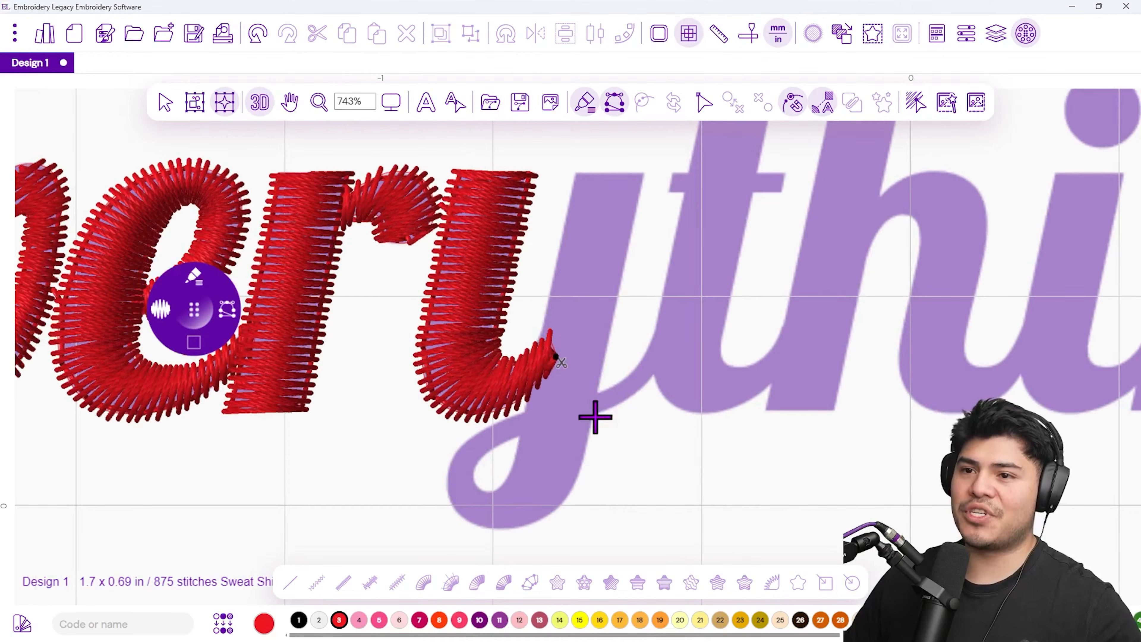
pyautogui.scroll(3, 512, 432)
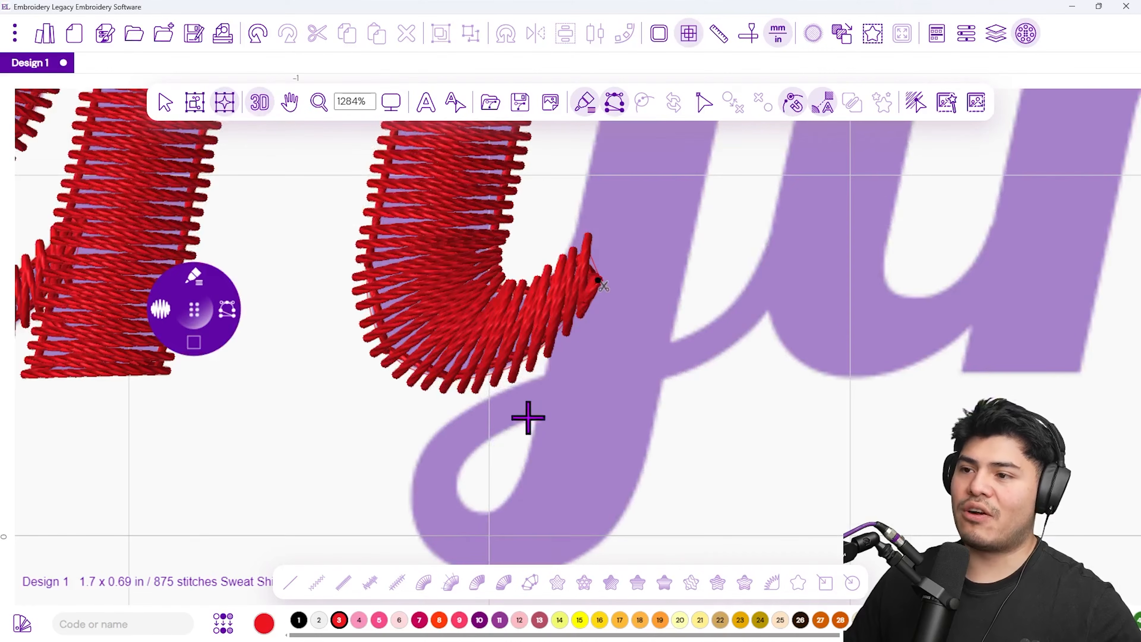
pyautogui.click(540, 378)
pyautogui.click(532, 420)
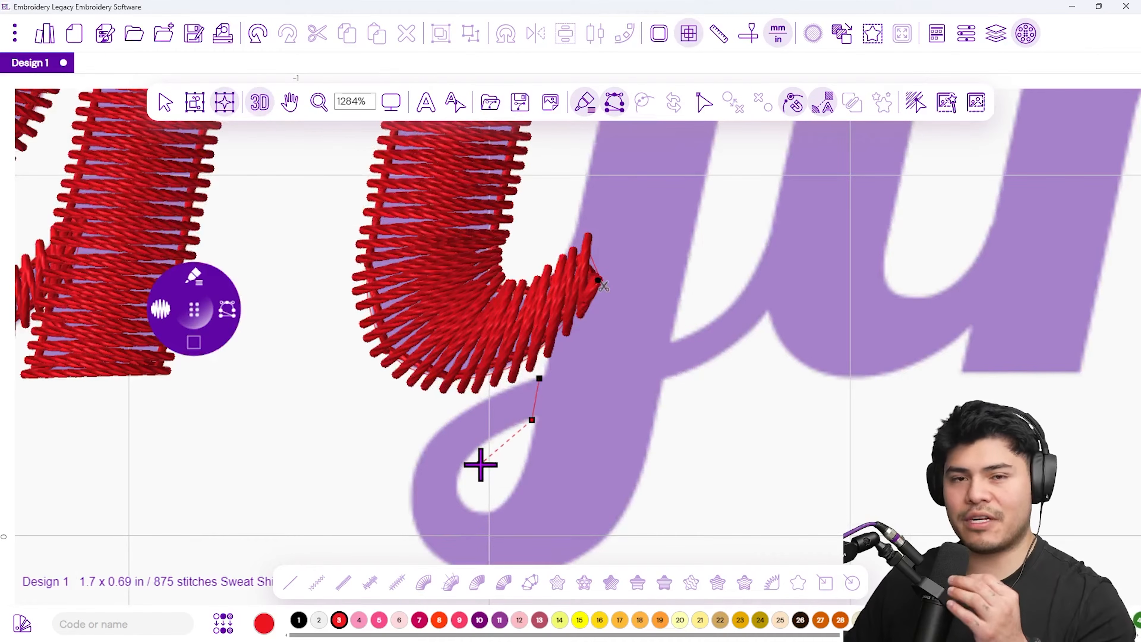
pyautogui.scroll(-5, 494, 445)
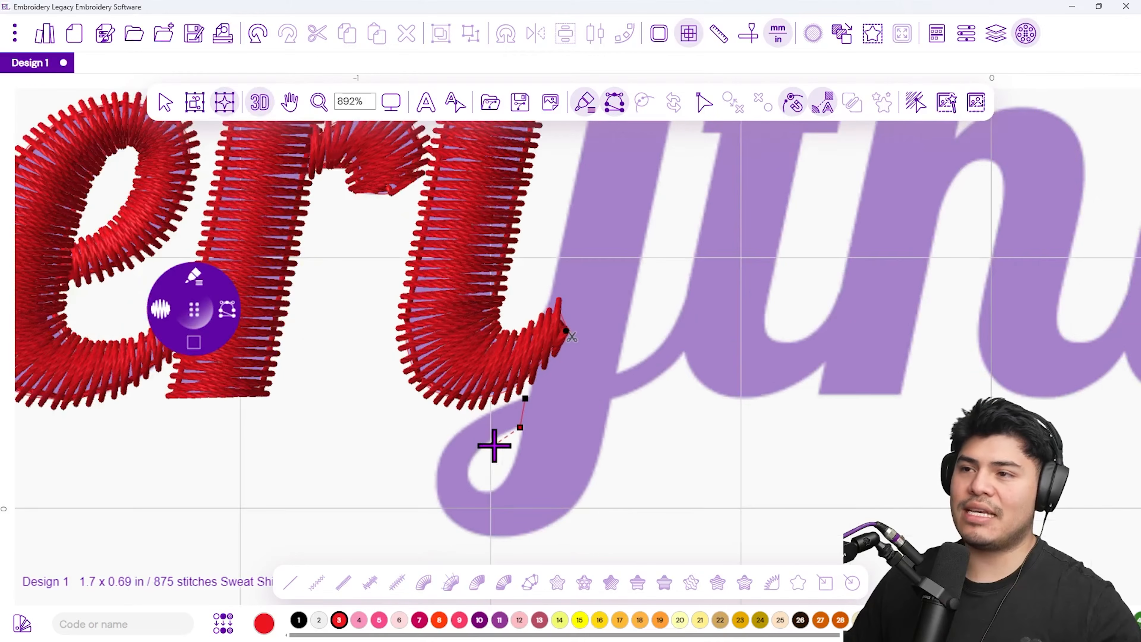
pyautogui.scroll(5, 494, 442)
pyautogui.click(492, 440)
pyautogui.click(464, 468)
pyautogui.click(463, 494)
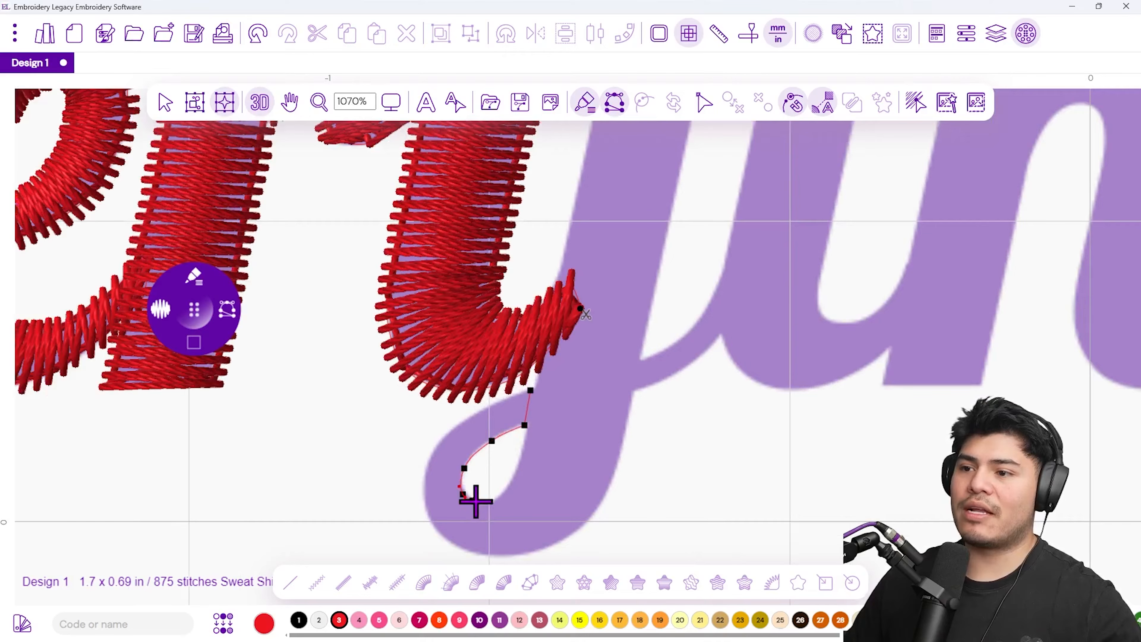
pyautogui.click(489, 503)
pyautogui.click(517, 478)
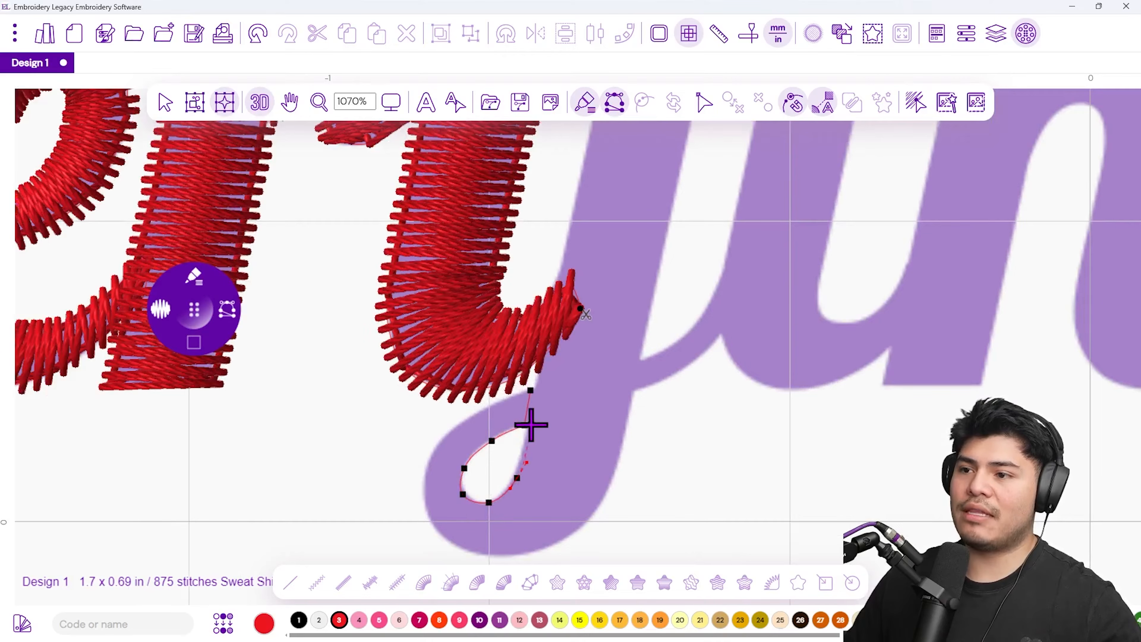
# - Continue the y's second-stroke outline straight up the stem's inner edge and across its flat top
pyautogui.scroll(-3, 565, 369)
pyautogui.scroll(2, 563, 303)
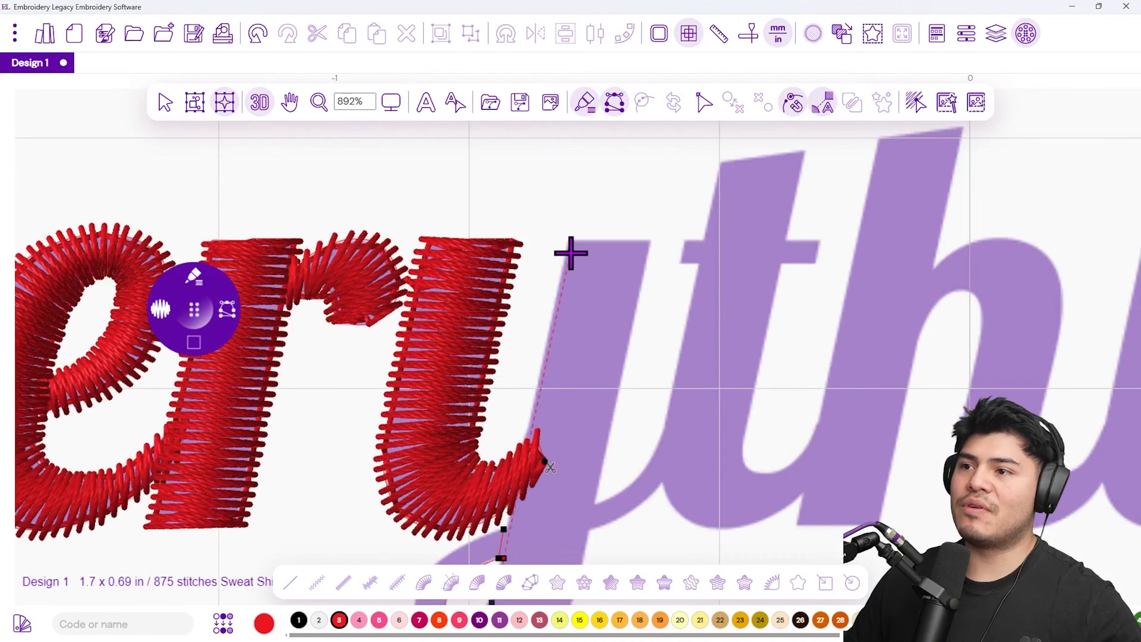
pyautogui.click(570, 242)
pyautogui.click(651, 242)
pyautogui.press('space')
# - Trace the outer edge of the y's stem and tail loop back to the loop's end and close the outline
pyautogui.moveTo(609, 459); pyautogui.dragTo(651, 257)
pyautogui.click(620, 376)
pyautogui.click(599, 425)
pyautogui.click(559, 457)
pyautogui.click(495, 461)
pyautogui.click(458, 421)
pyautogui.click(474, 364)
pyautogui.scroll(3, 506, 340)
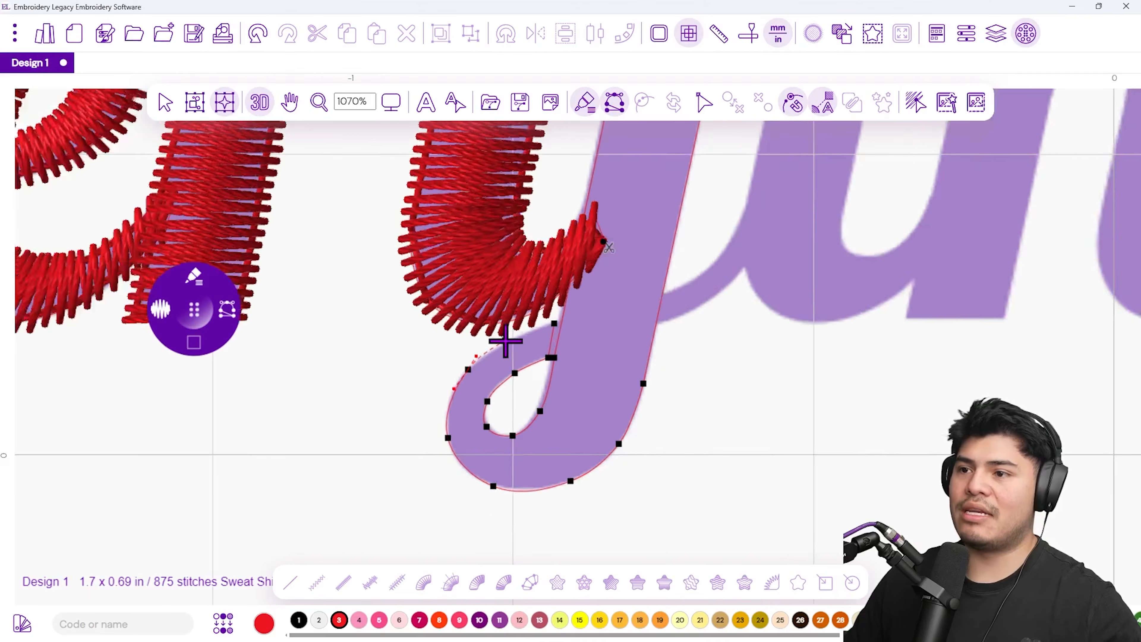
pyautogui.click(504, 345)
pyautogui.click(561, 320)
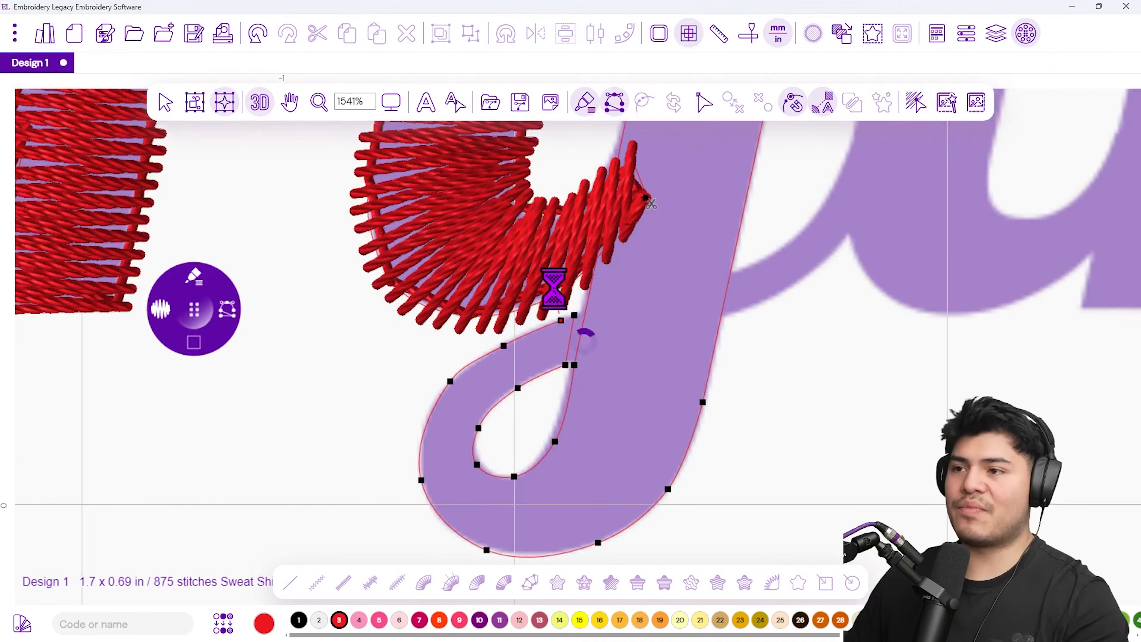
pyautogui.press('Return')
# - Add four direction lines to the y's second stroke: across the stem's top and lower end and around the tail's bottom curve
pyautogui.scroll(-3, 642, 301)
pyautogui.moveTo(623, 277); pyautogui.dragTo(575, 345)
pyautogui.click(553, 167)
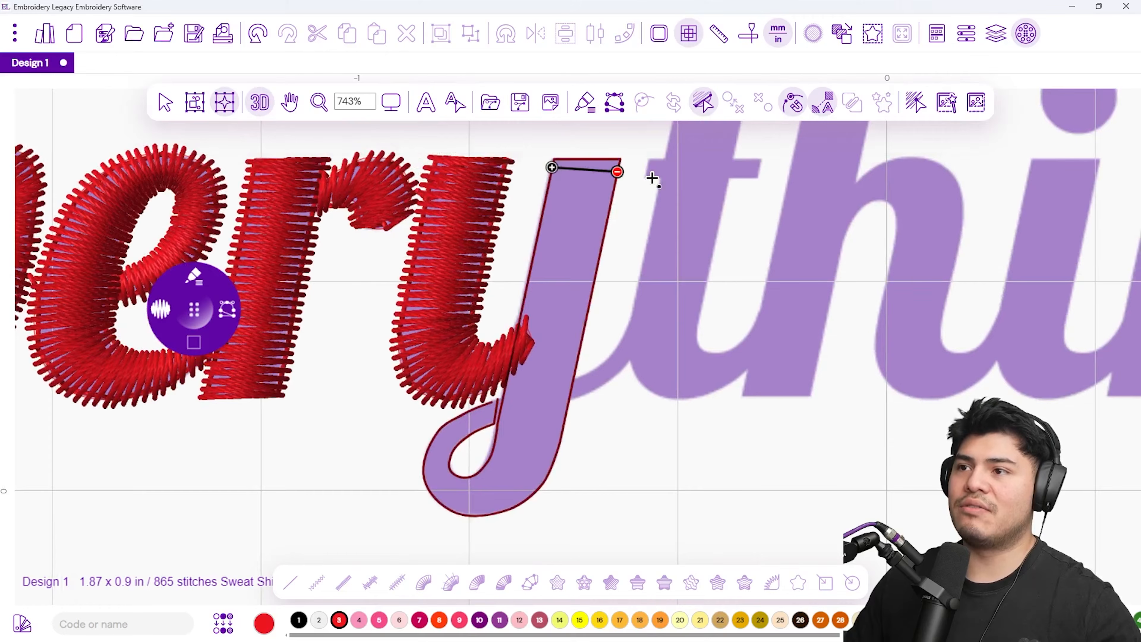
pyautogui.click(494, 444)
pyautogui.click(558, 447)
pyautogui.click(487, 463)
pyautogui.click(513, 507)
pyautogui.click(465, 478)
pyautogui.click(456, 512)
# - Add three more direction lines around the rest of the y's tail loop and generate the second stroke's stitches
pyautogui.click(450, 471)
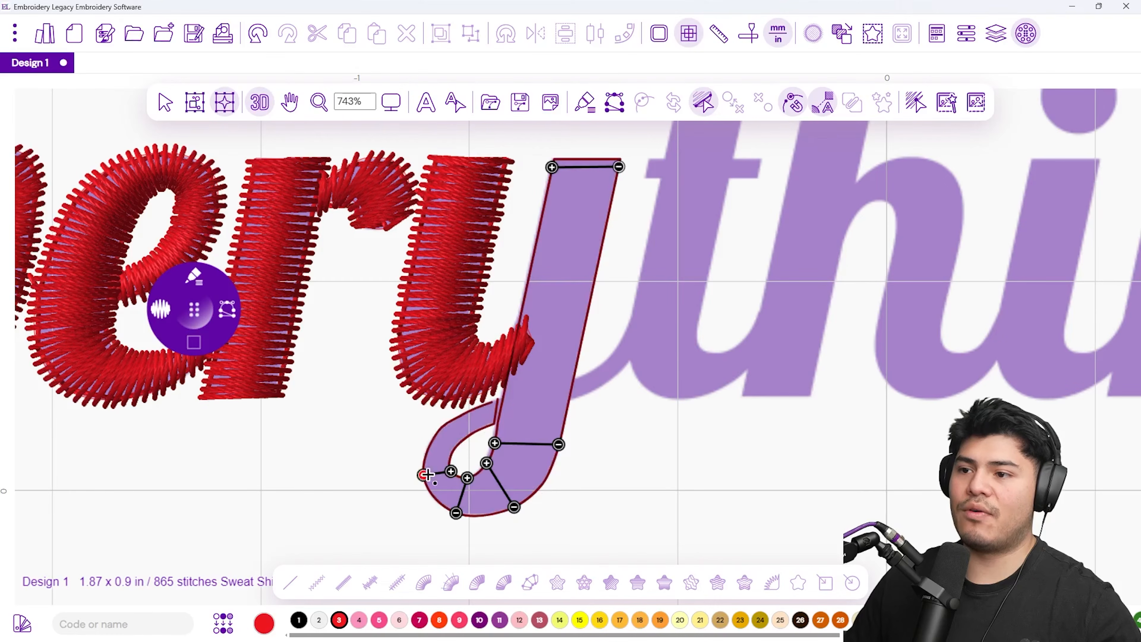
pyautogui.click(424, 479)
pyautogui.click(455, 447)
pyautogui.click(441, 428)
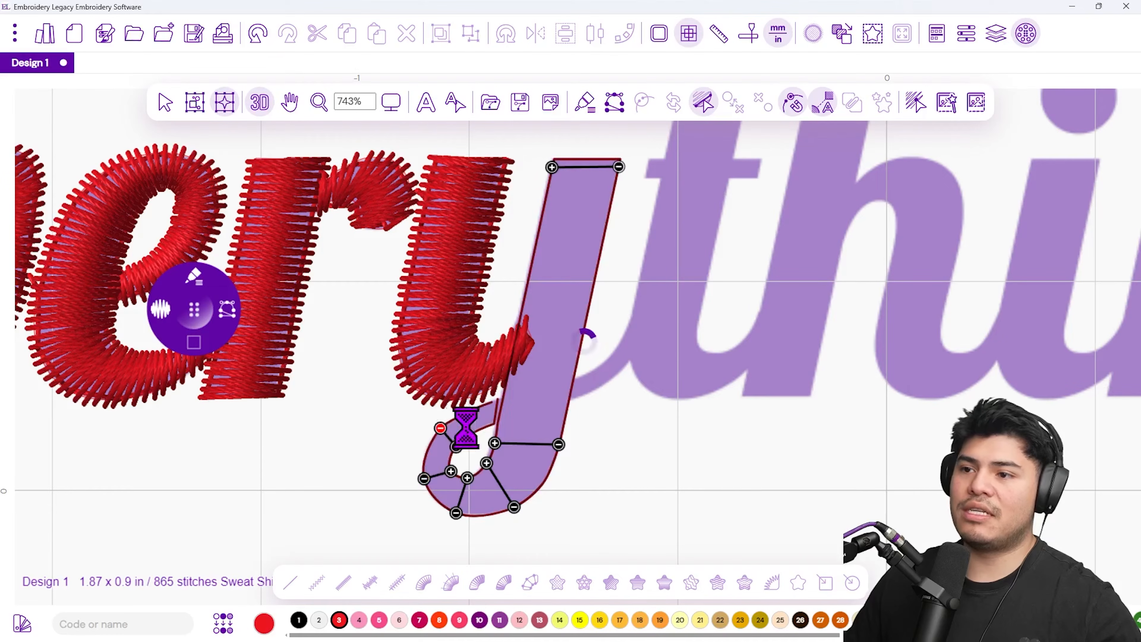
pyautogui.click(482, 428)
pyautogui.click(480, 405)
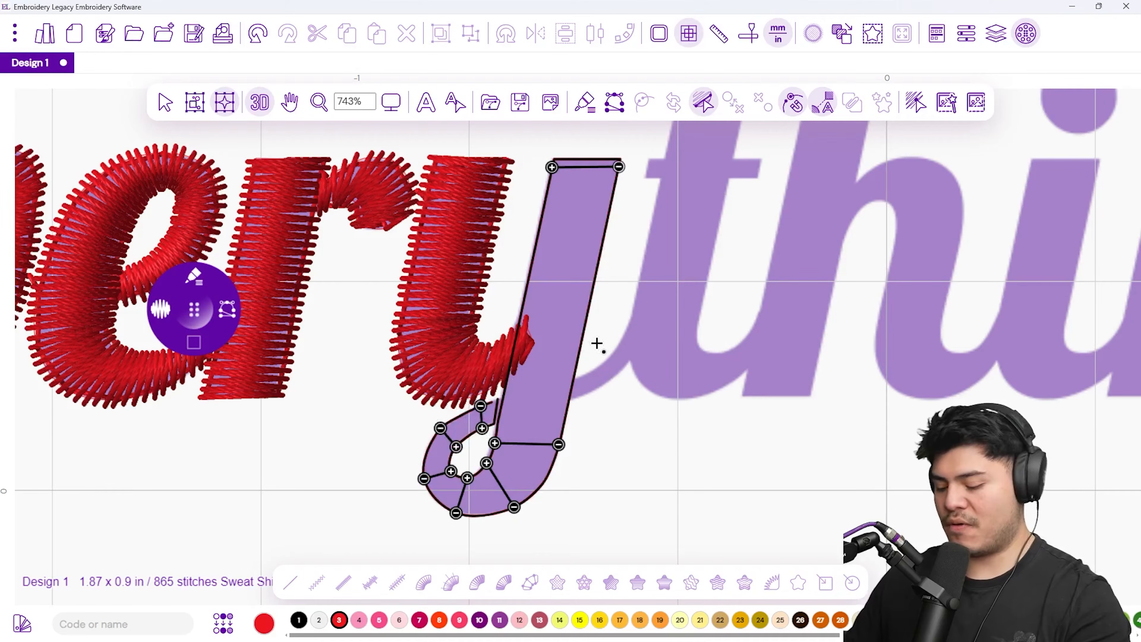
pyautogui.press('Return')
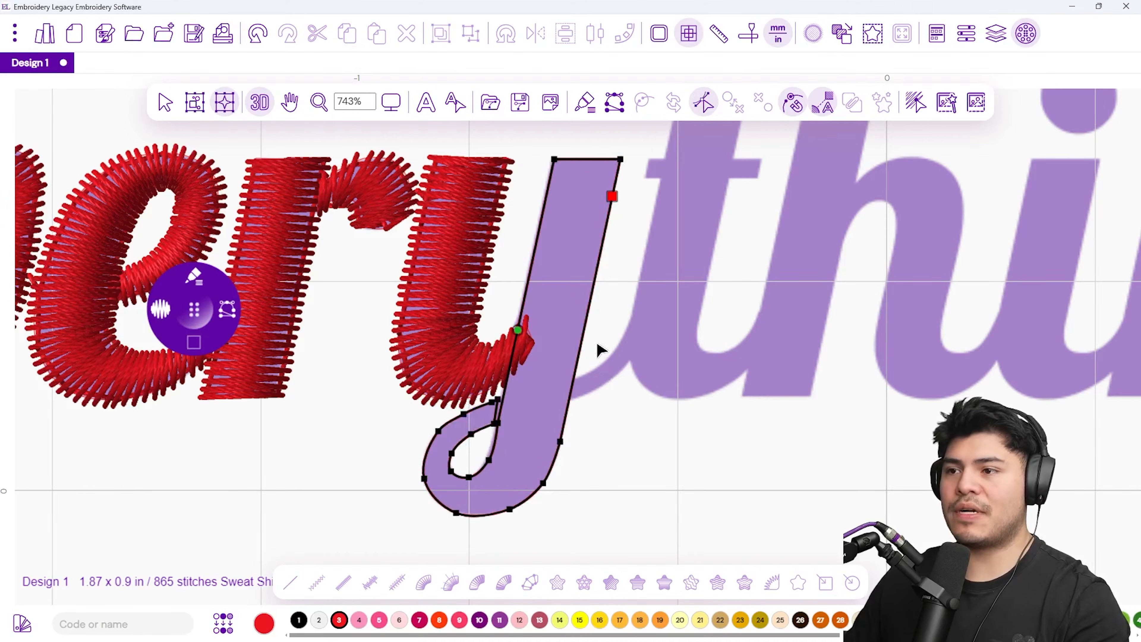
pyautogui.press('Return')
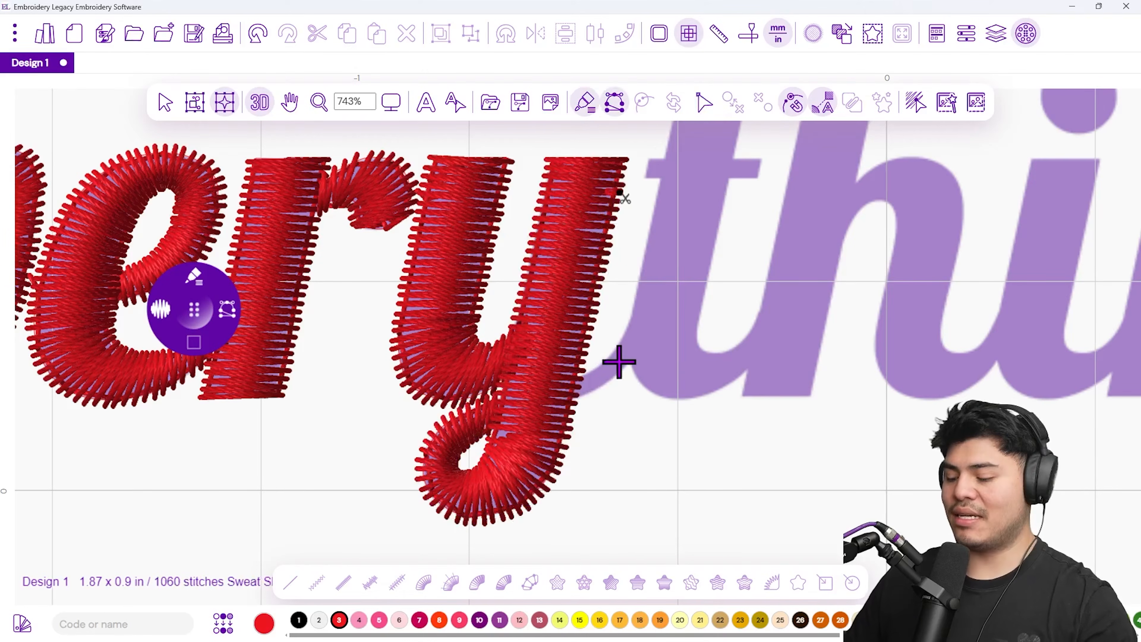
# - Outline the thin curved connector from the y's stem into the t and generate its stitches with direction lines across it
pyautogui.scroll(1, 653, 362)
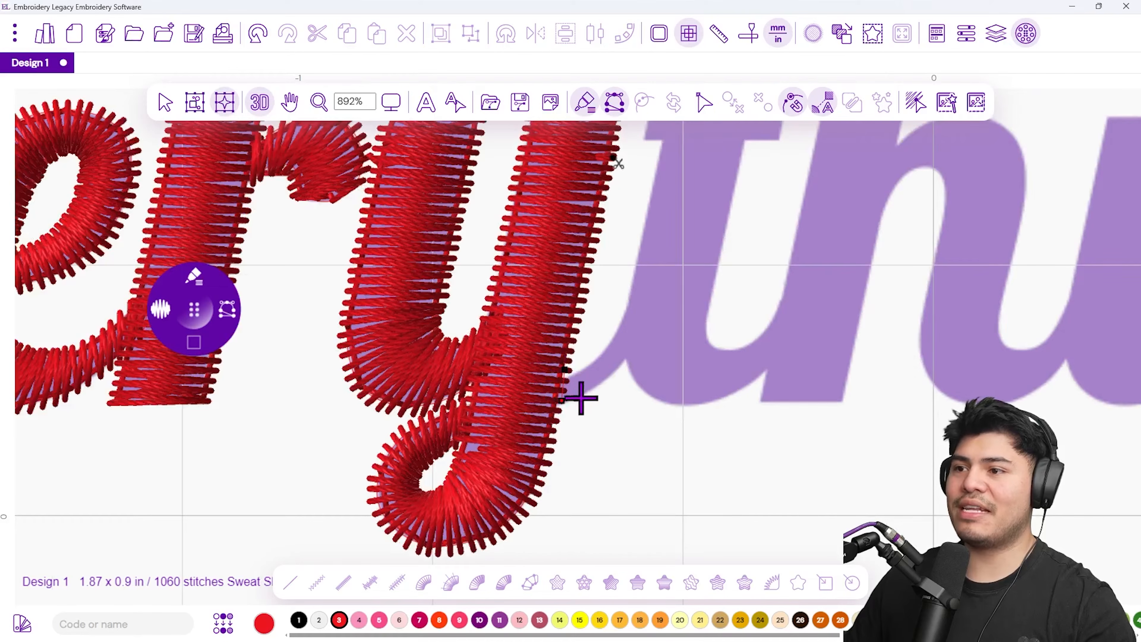
pyautogui.click(599, 385)
pyautogui.click(634, 348)
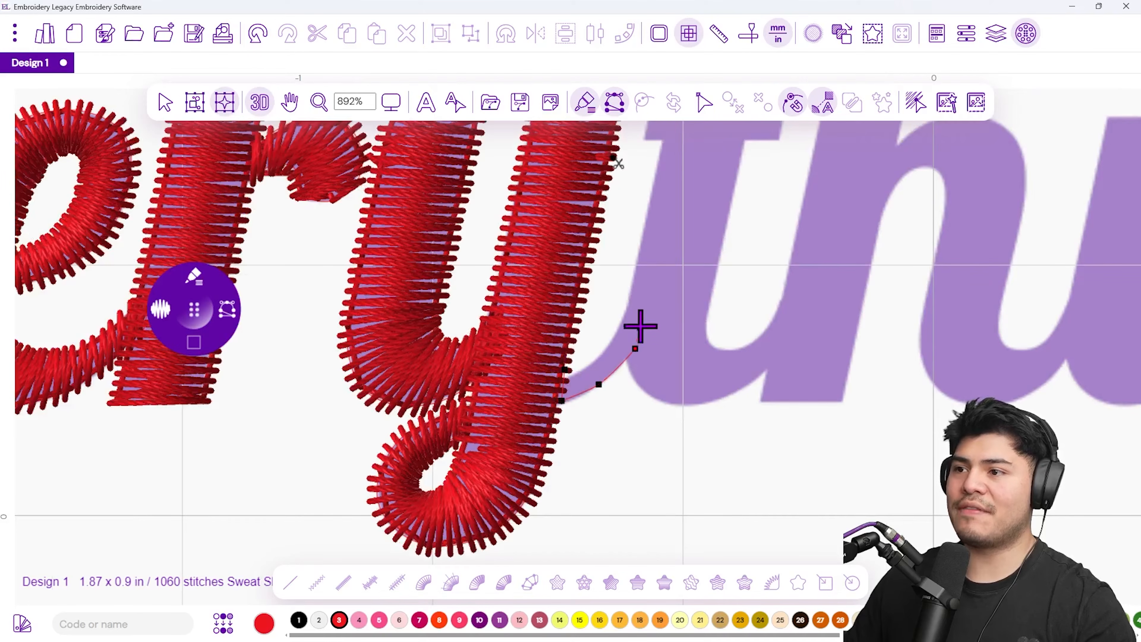
pyautogui.click(641, 311)
pyautogui.click(629, 308)
pyautogui.click(619, 338)
pyautogui.click(585, 364)
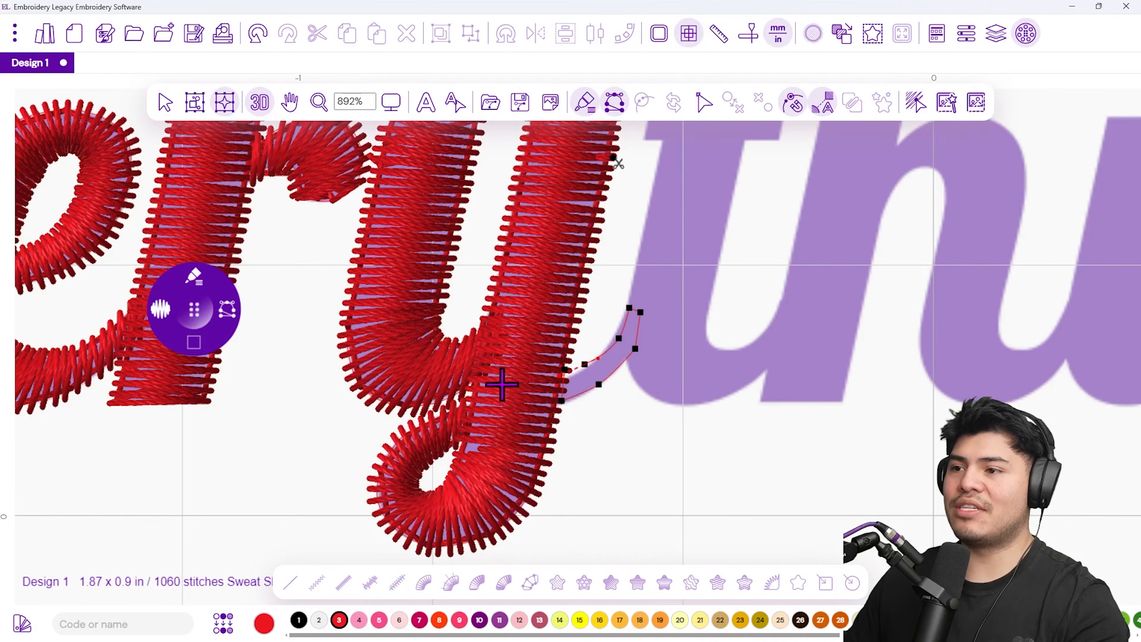
pyautogui.press('Return')
pyautogui.click(589, 363)
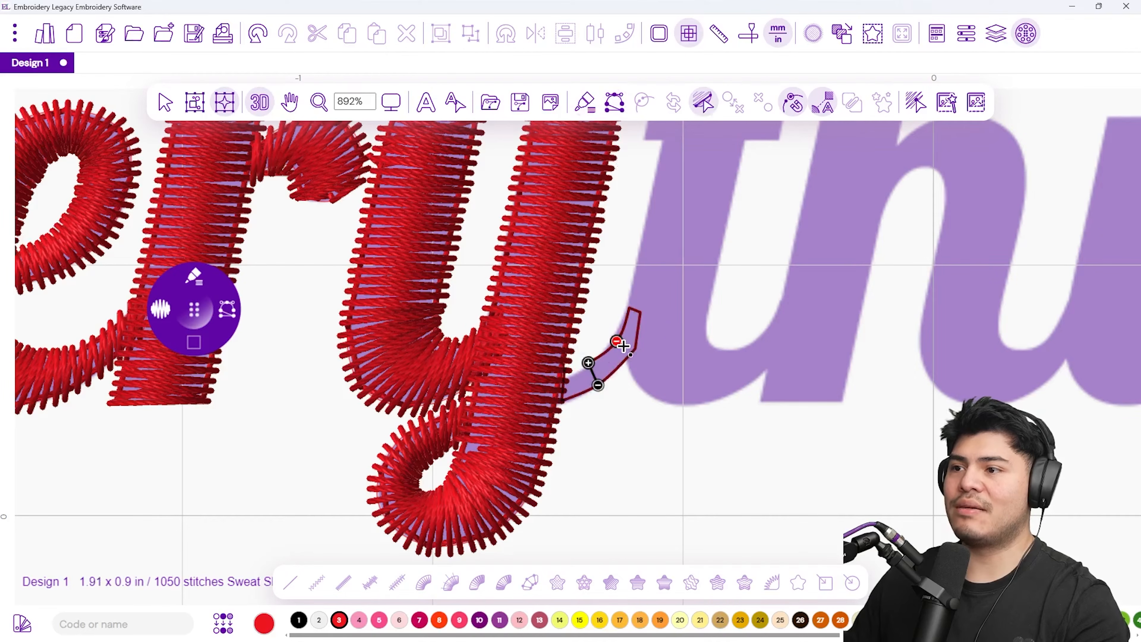
pyautogui.press('Return')
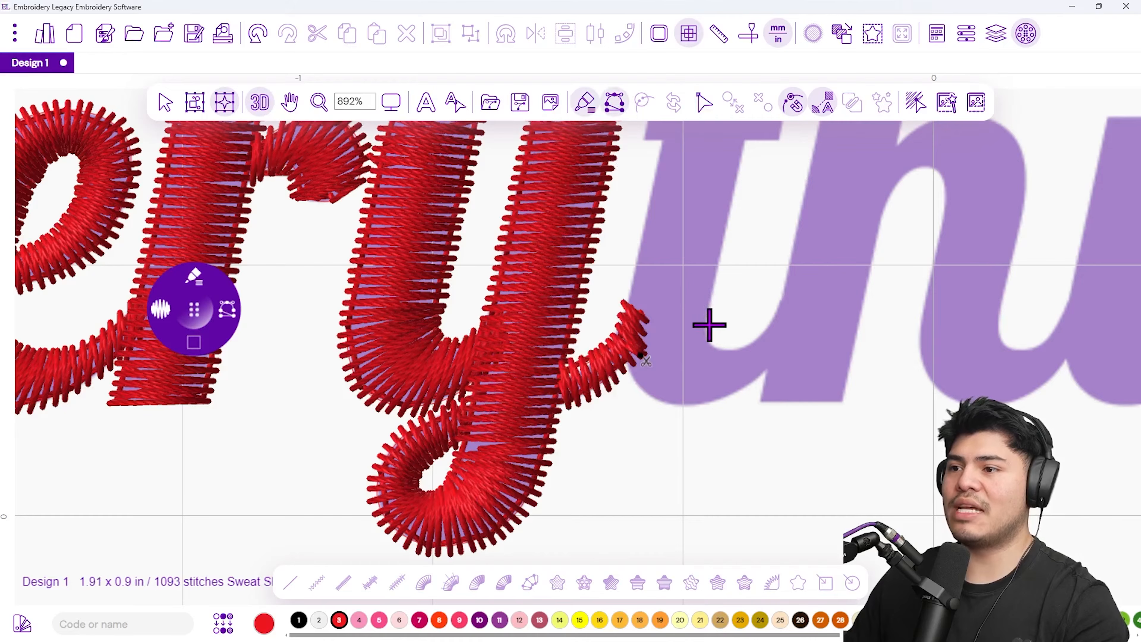
# - Start the t's outline at its hook end and trace the inner curve, the stem and the crossbar end facing the h up to the stem's top
pyautogui.scroll(-4, 708, 329)
pyautogui.moveTo(728, 323); pyautogui.dragTo(649, 368)
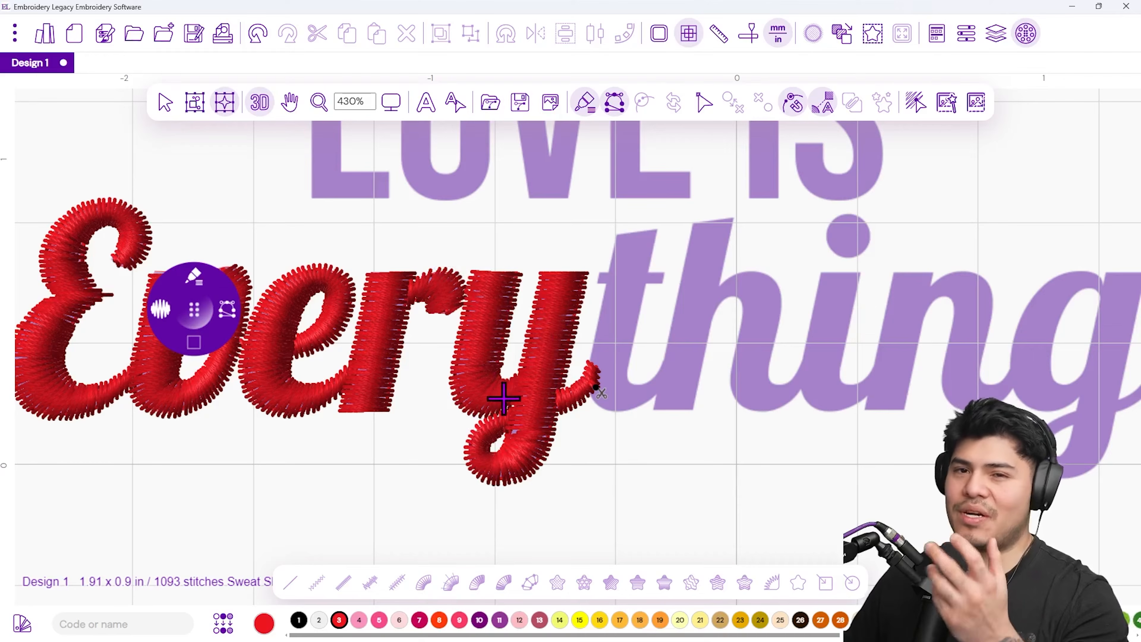
pyautogui.scroll(3, 534, 346)
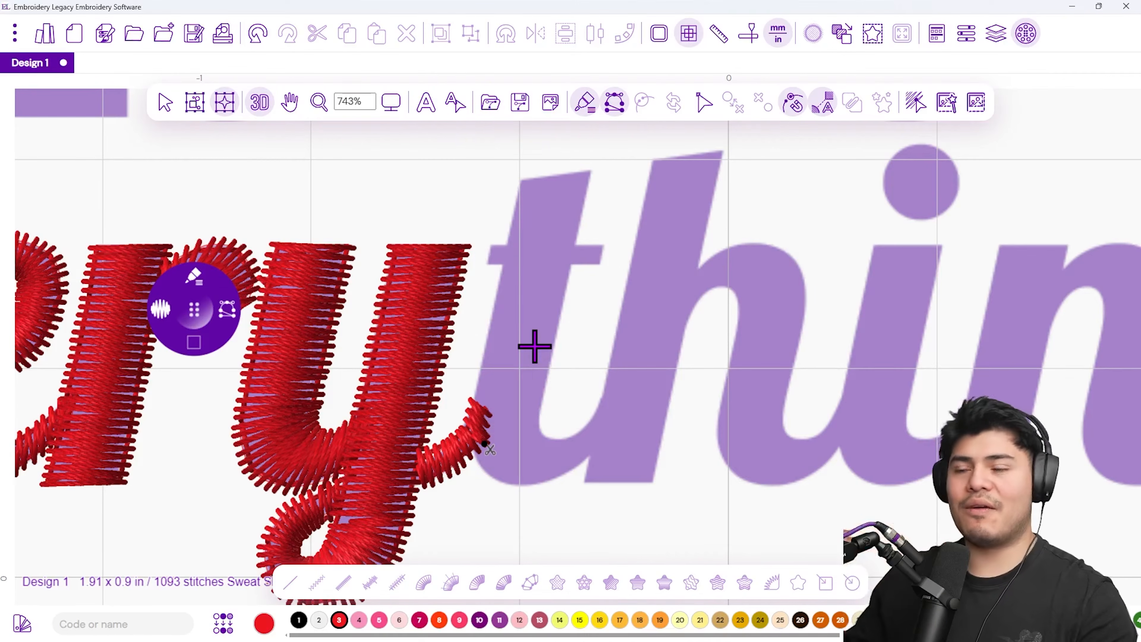
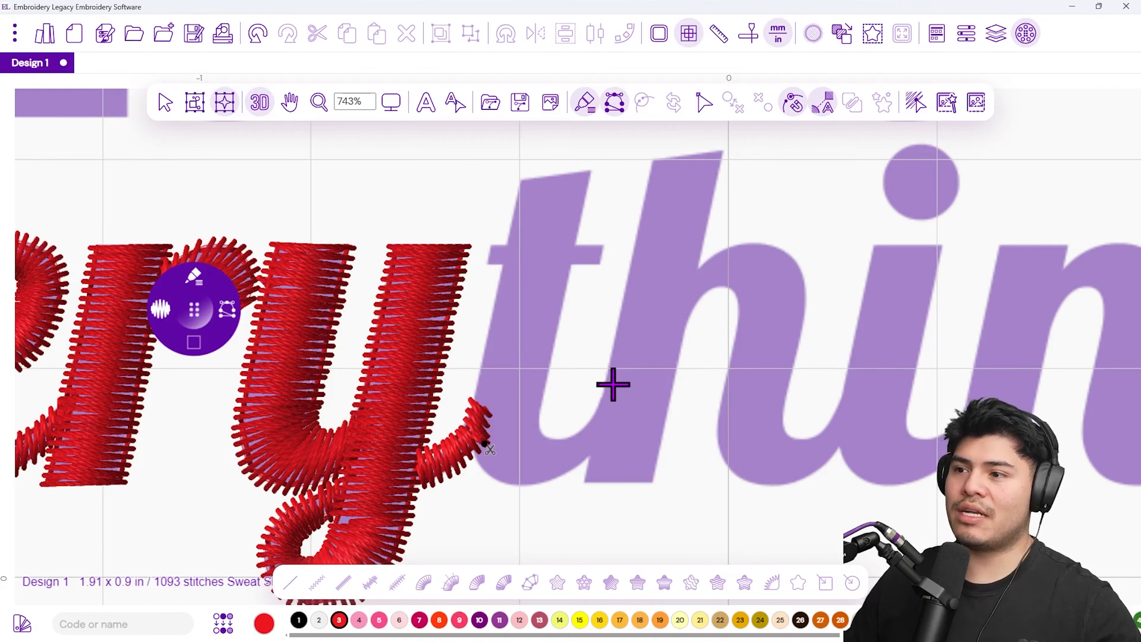
pyautogui.click(609, 384)
pyautogui.click(594, 424)
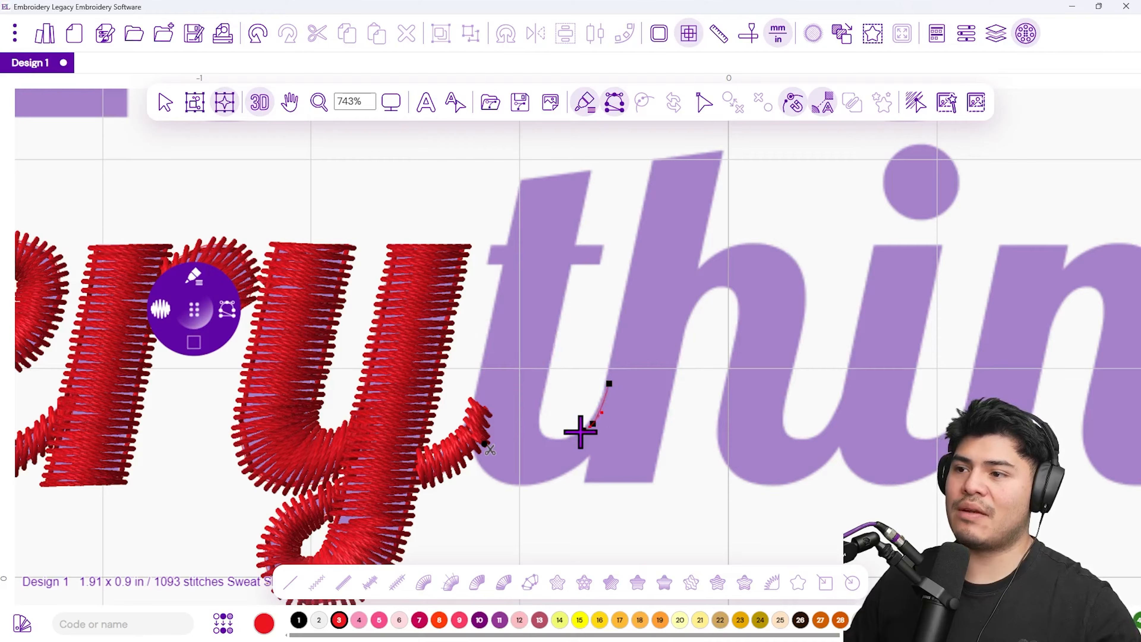
pyautogui.click(561, 439)
pyautogui.click(540, 431)
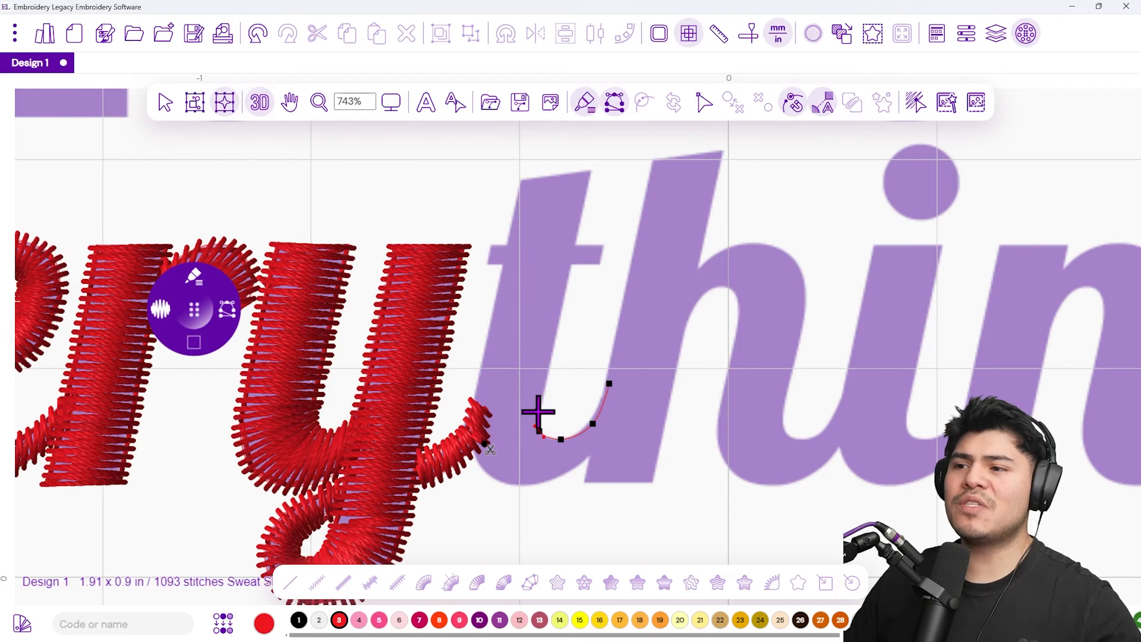
pyautogui.click(538, 410)
pyautogui.click(572, 263)
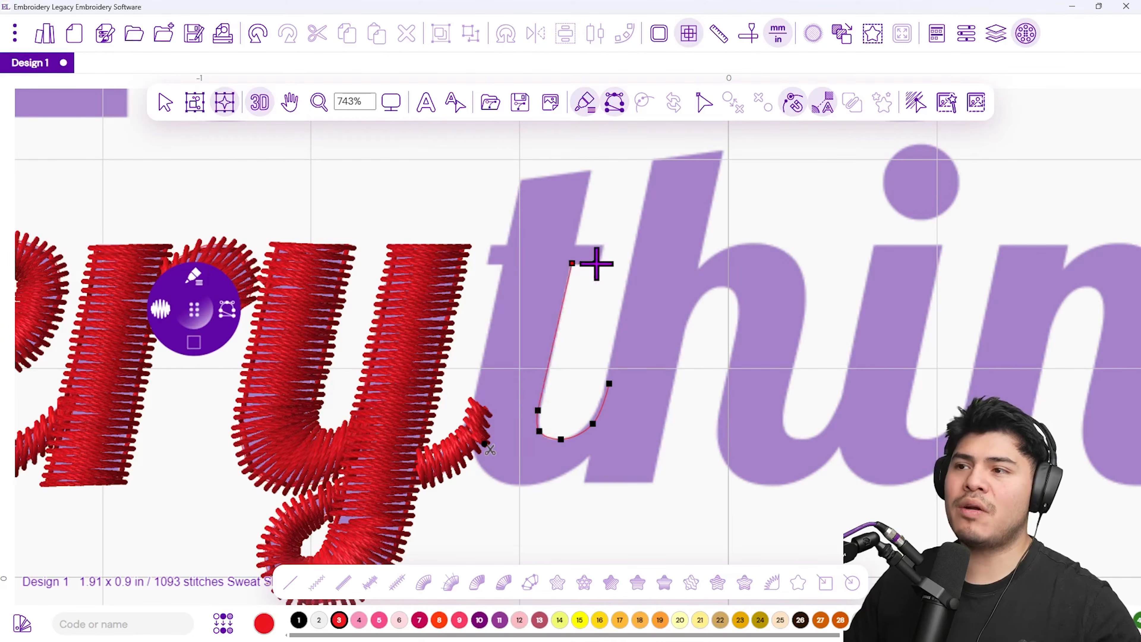
pyautogui.click(600, 263)
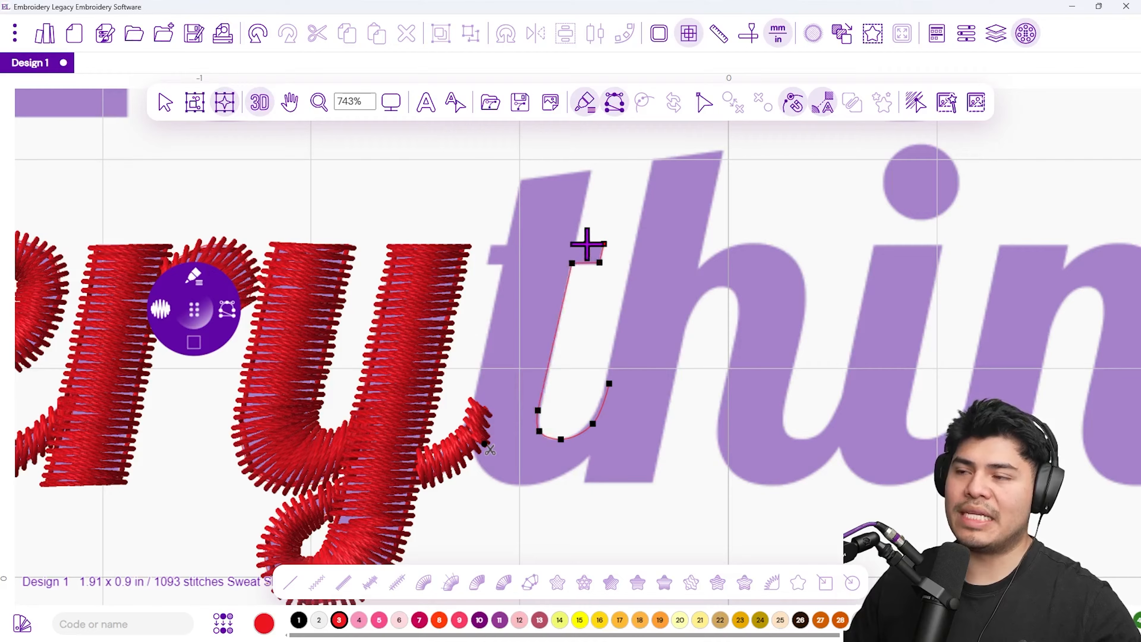
pyautogui.click(576, 244)
pyautogui.click(590, 170)
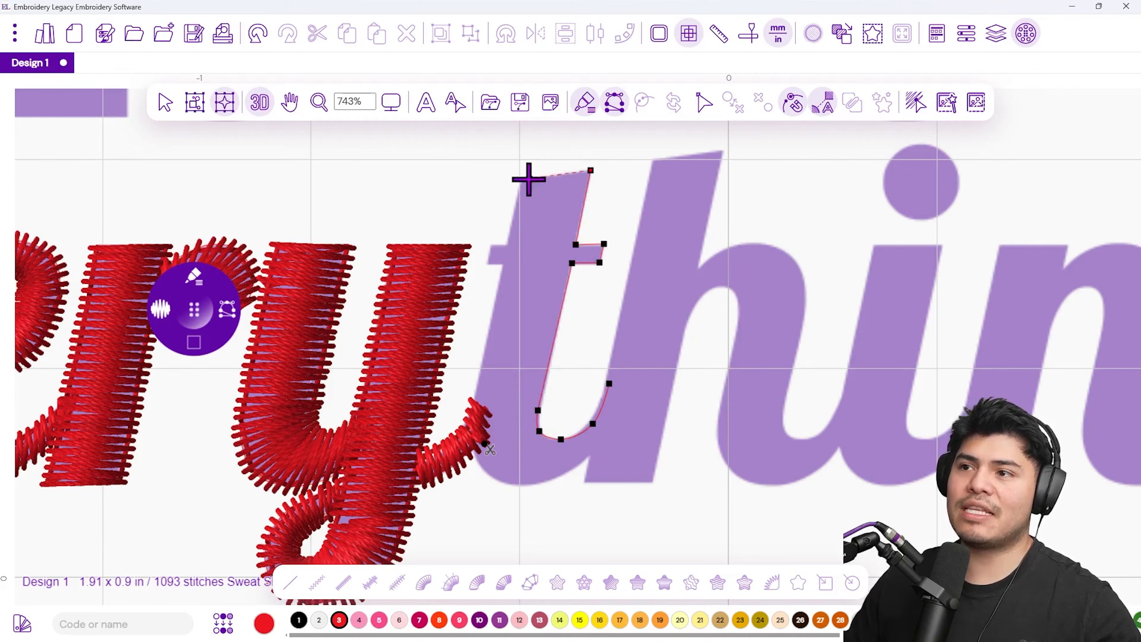
# - Trace the t's top edge, the crossbar end facing the y, the outer stem and the bottom curve to the hook end, and close the outline
pyautogui.click(522, 180)
pyautogui.click(508, 244)
pyautogui.click(504, 263)
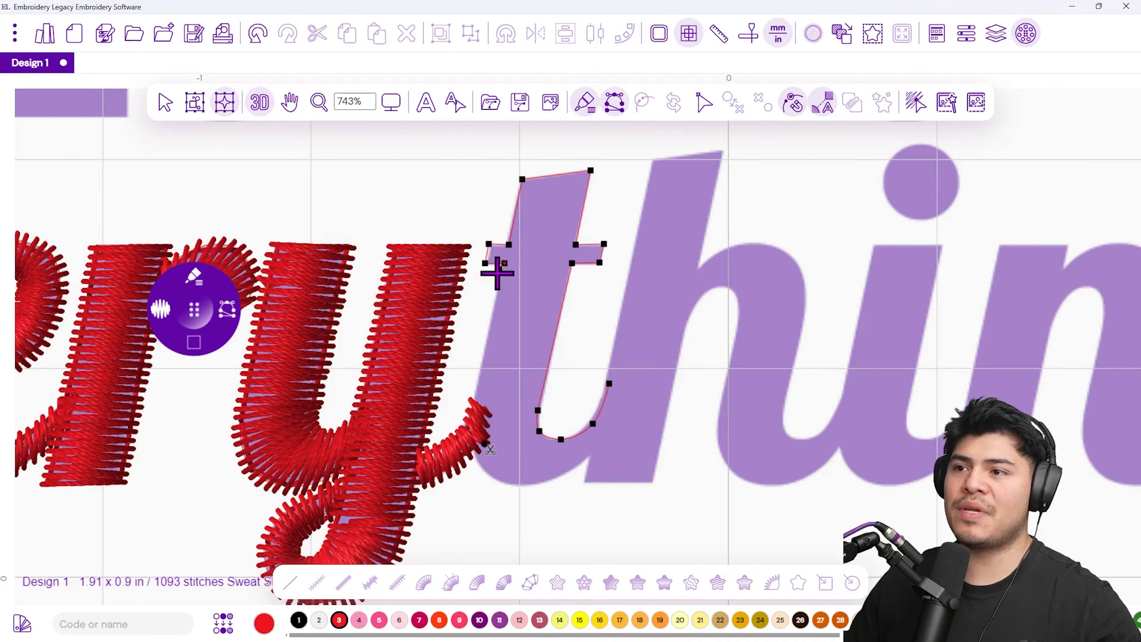
pyautogui.click(474, 404)
pyautogui.click(477, 466)
pyautogui.click(517, 485)
pyautogui.click(569, 472)
pyautogui.click(596, 451)
pyautogui.click(610, 437)
pyautogui.click(616, 414)
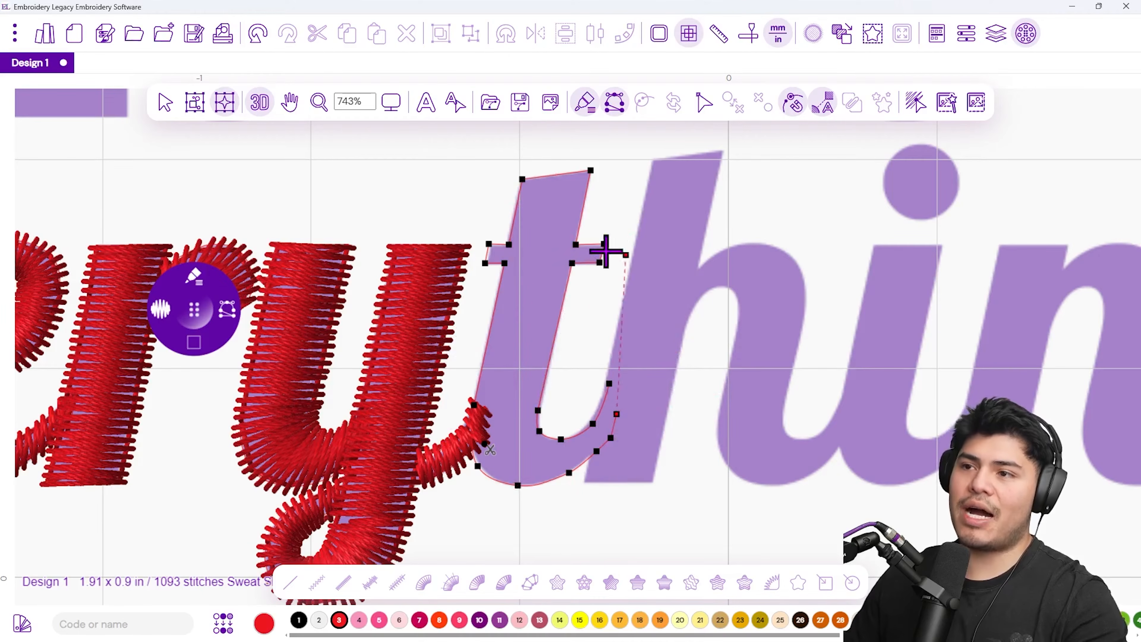
pyautogui.click(480, 252)
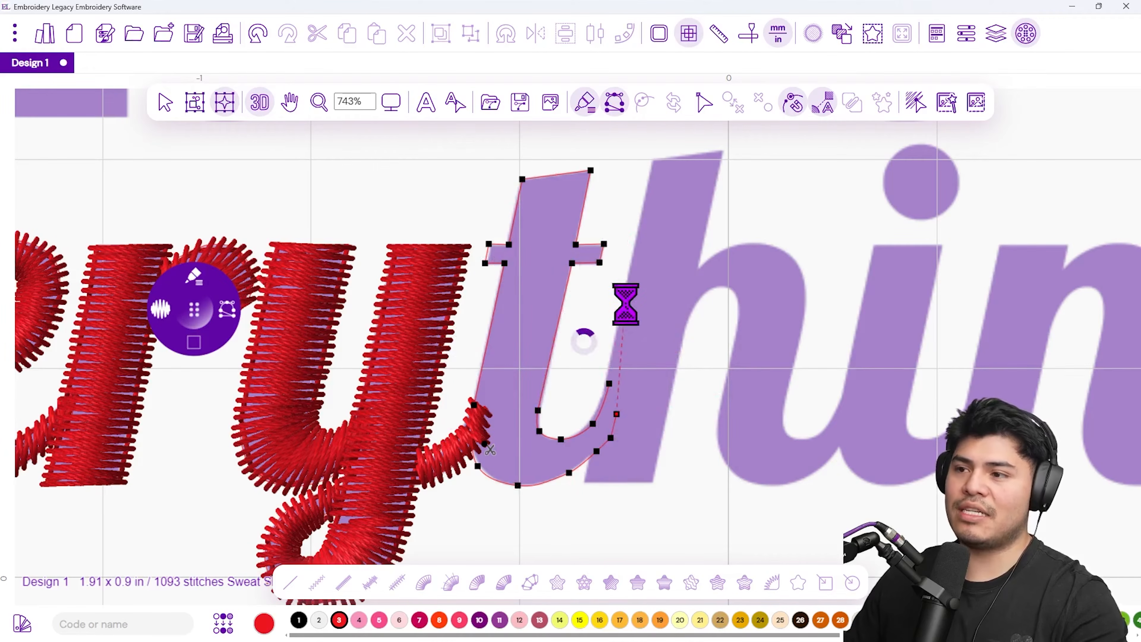
# - Add four direction lines to the t: near the stem's top, along the crossbar, below the crossbar and across the lower stem
pyautogui.click(520, 191)
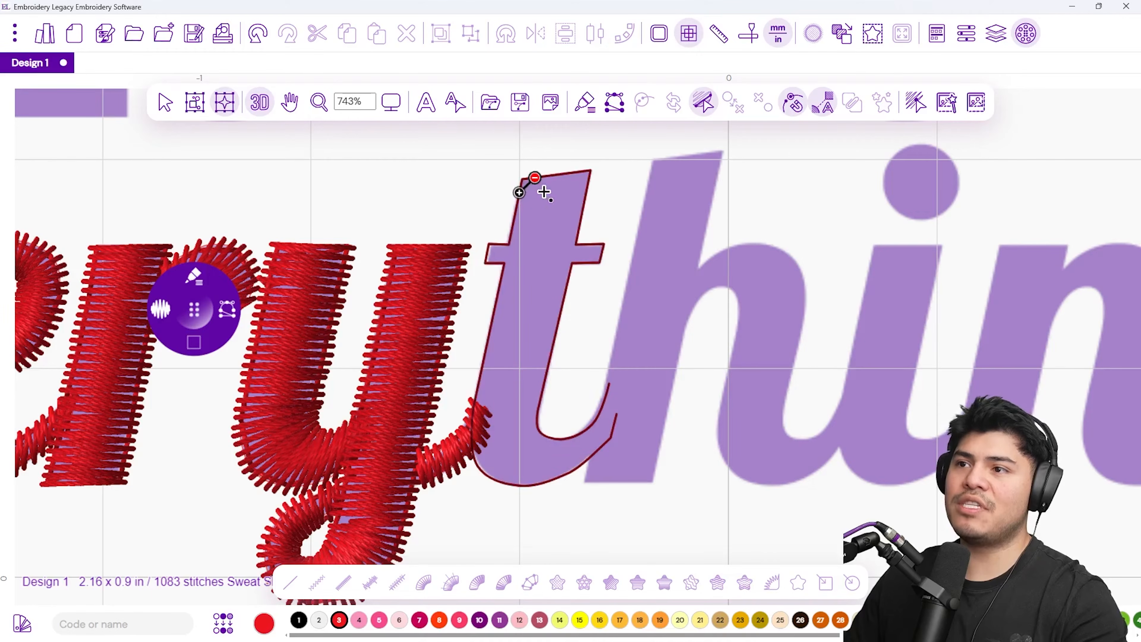
pyautogui.click(606, 193)
pyautogui.click(486, 254)
pyautogui.click(629, 257)
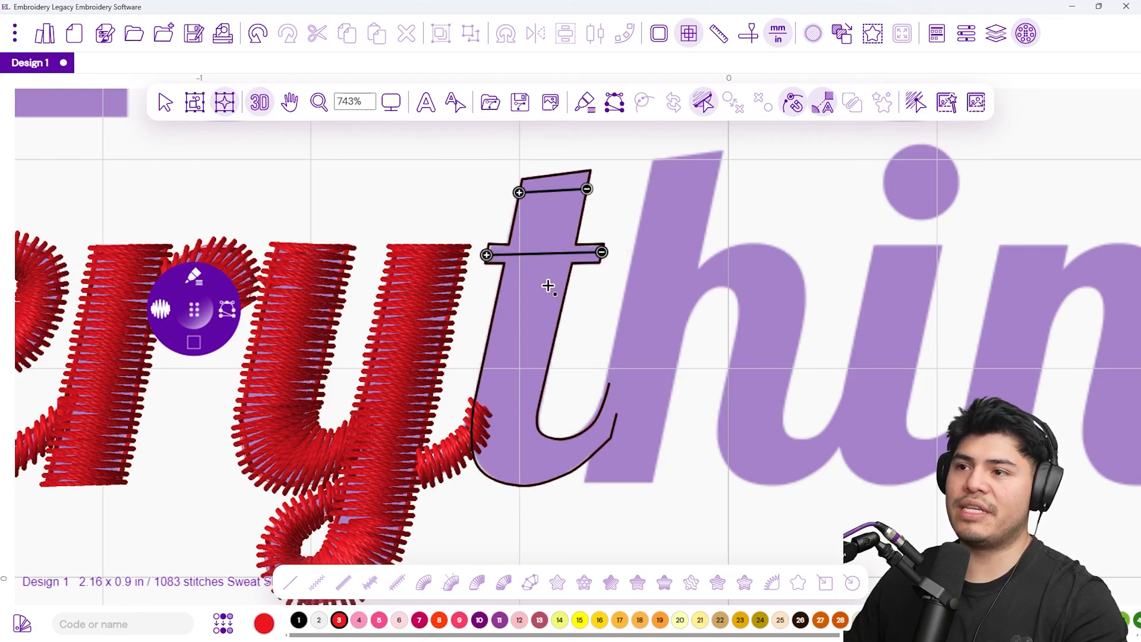
pyautogui.click(499, 301)
pyautogui.click(564, 298)
pyautogui.click(542, 396)
pyautogui.click(475, 396)
# - Add three more direction lines around the t's bottom curve and hook end and generate its stitches
pyautogui.click(540, 433)
pyautogui.click(489, 476)
pyautogui.click(563, 439)
pyautogui.click(555, 479)
pyautogui.click(597, 418)
pyautogui.click(599, 449)
pyautogui.press('Return')
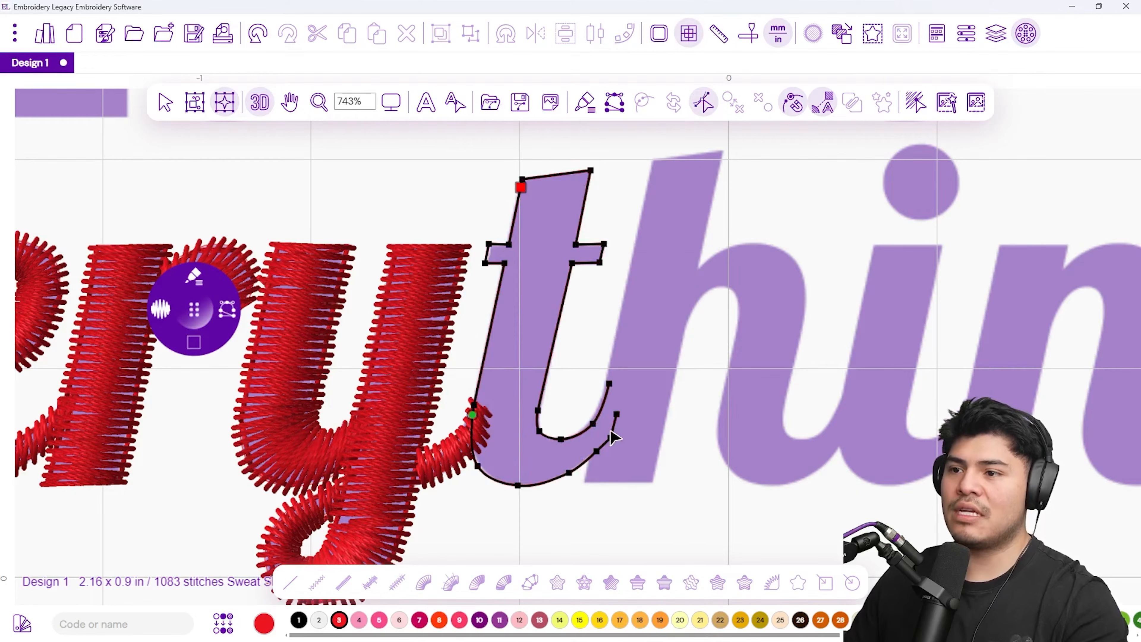
pyautogui.press('Return')
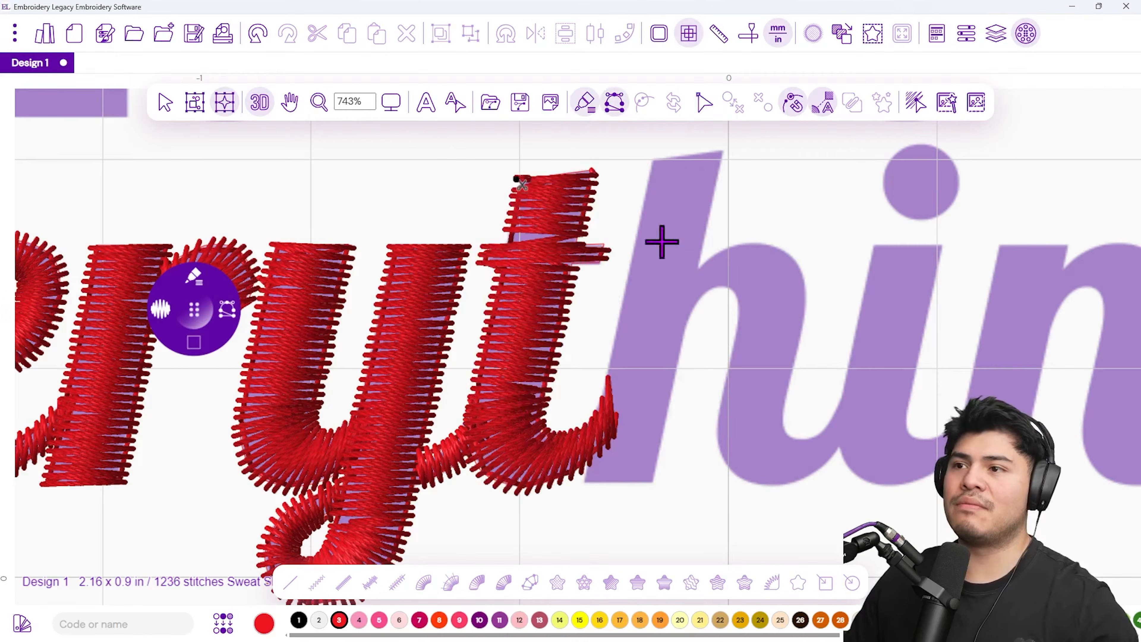
# - Edit the t's path by raising the nodes along the crossbar's upper edge on both sides of the stem to thicken the bar
pyautogui.scroll(3, 567, 254)
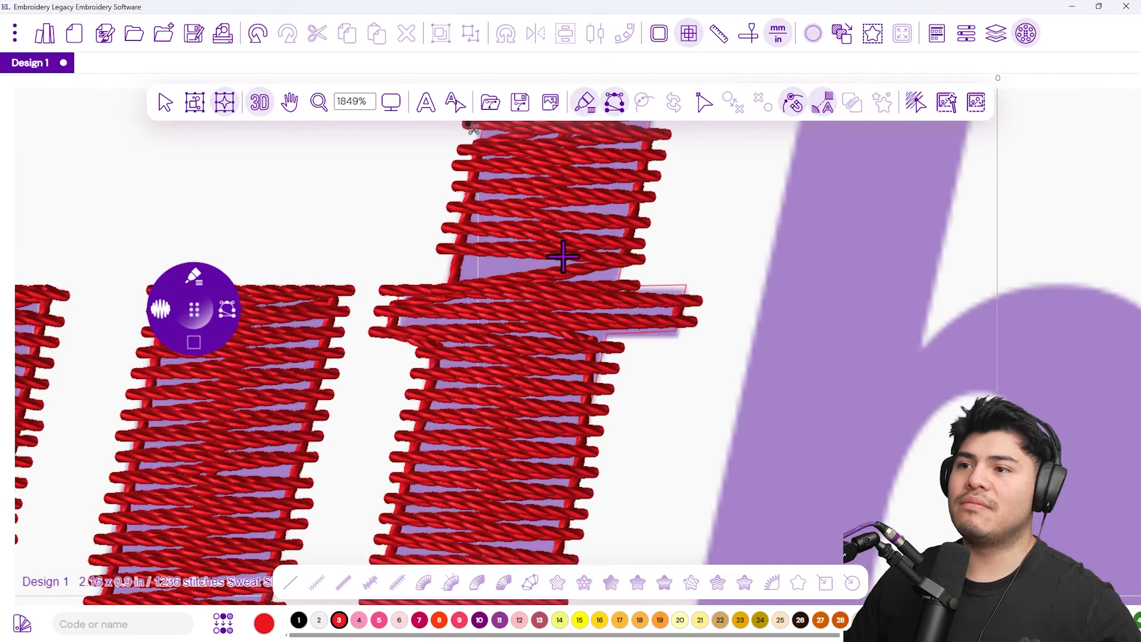
pyautogui.scroll(-3, 573, 307)
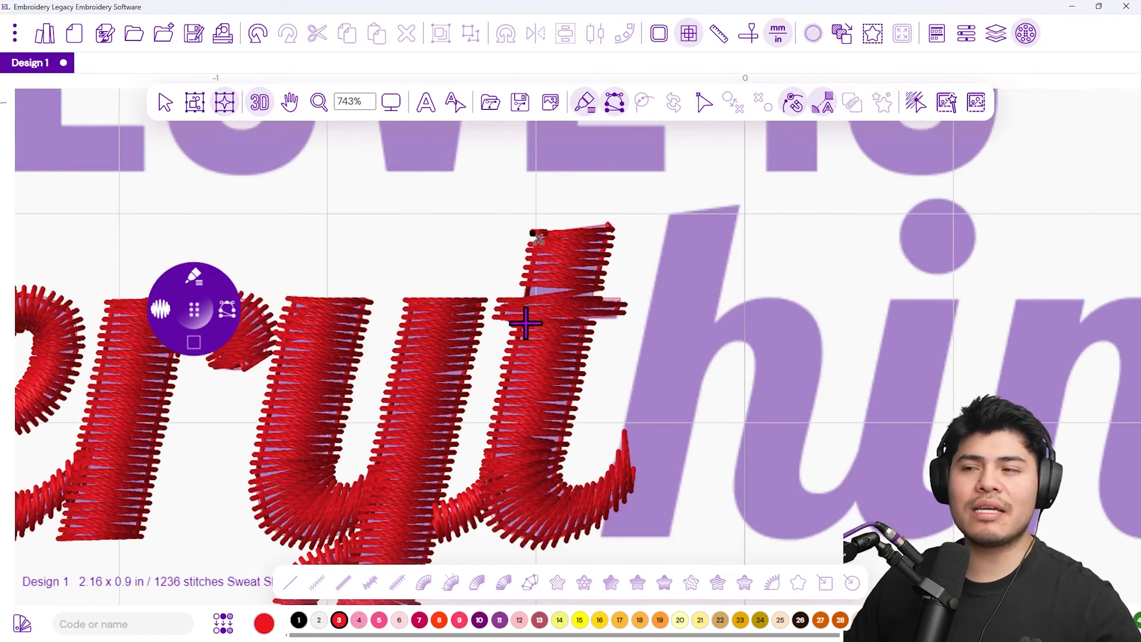
pyautogui.scroll(-3, 541, 324)
pyautogui.scroll(-3, 538, 324)
pyautogui.scroll(6, 538, 326)
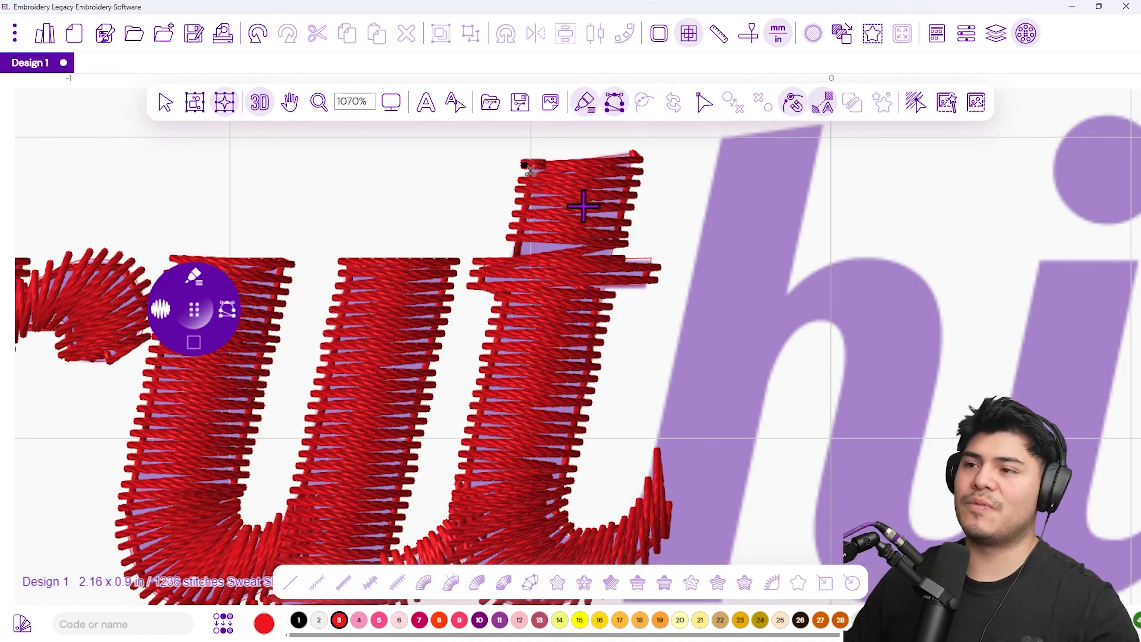
pyautogui.press('Escape')
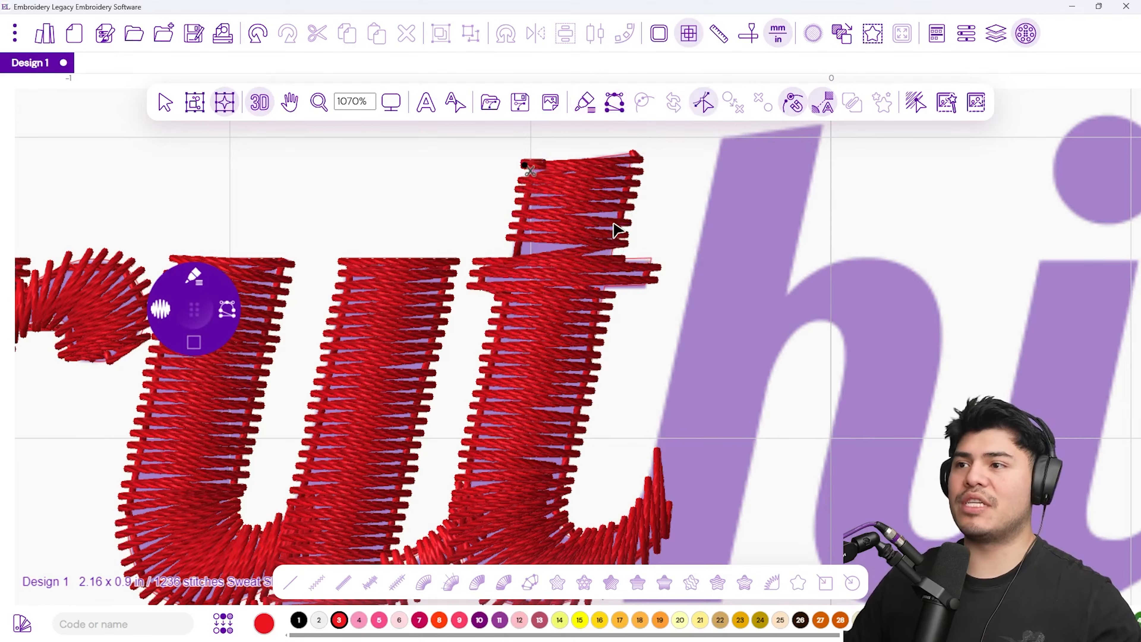
pyautogui.click(709, 103)
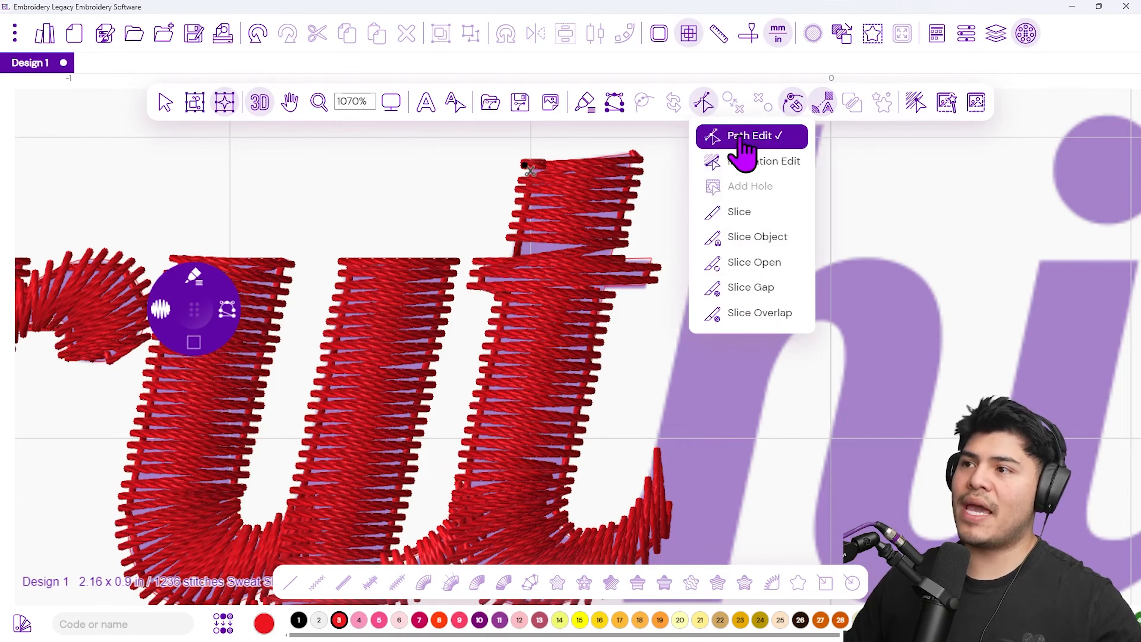
pyautogui.click(618, 186)
pyautogui.click(616, 220)
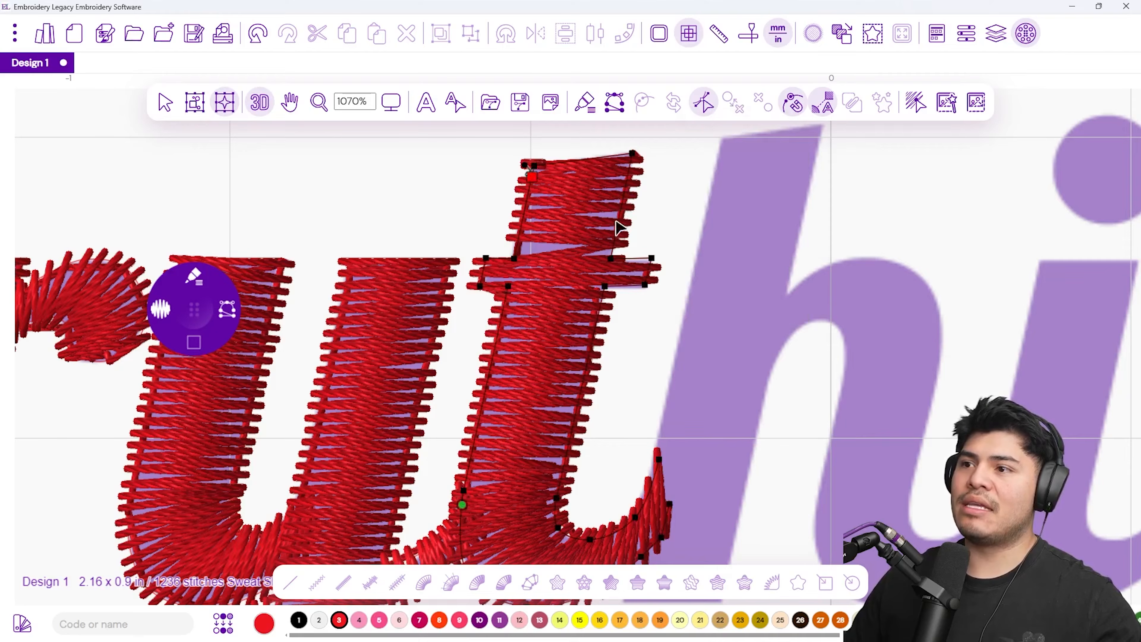
pyautogui.click(513, 258)
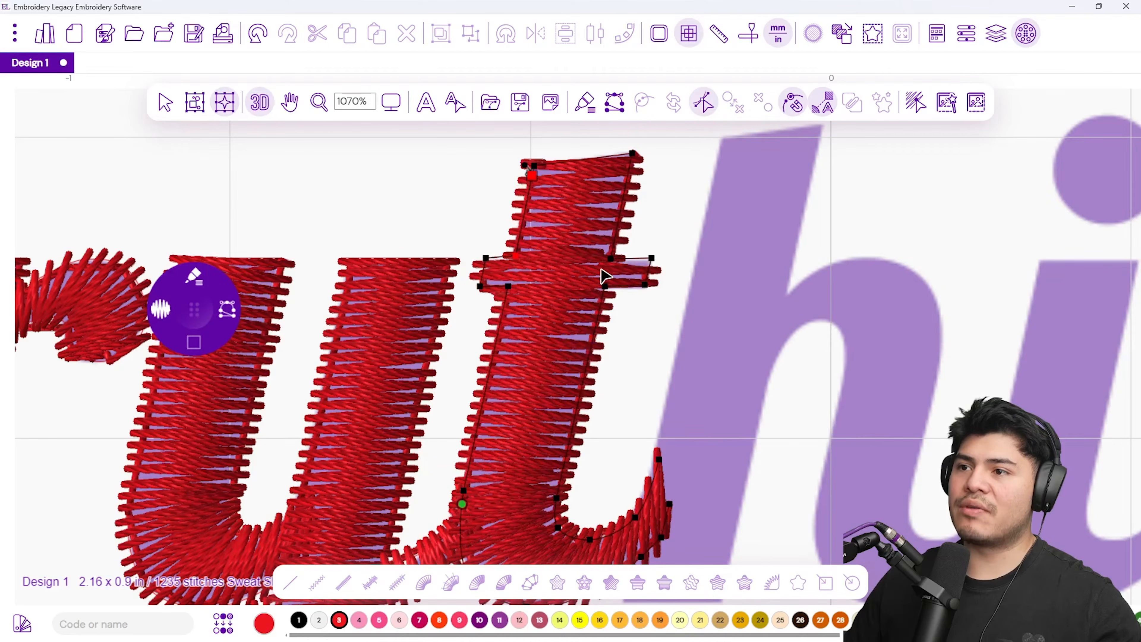
pyautogui.click(612, 257)
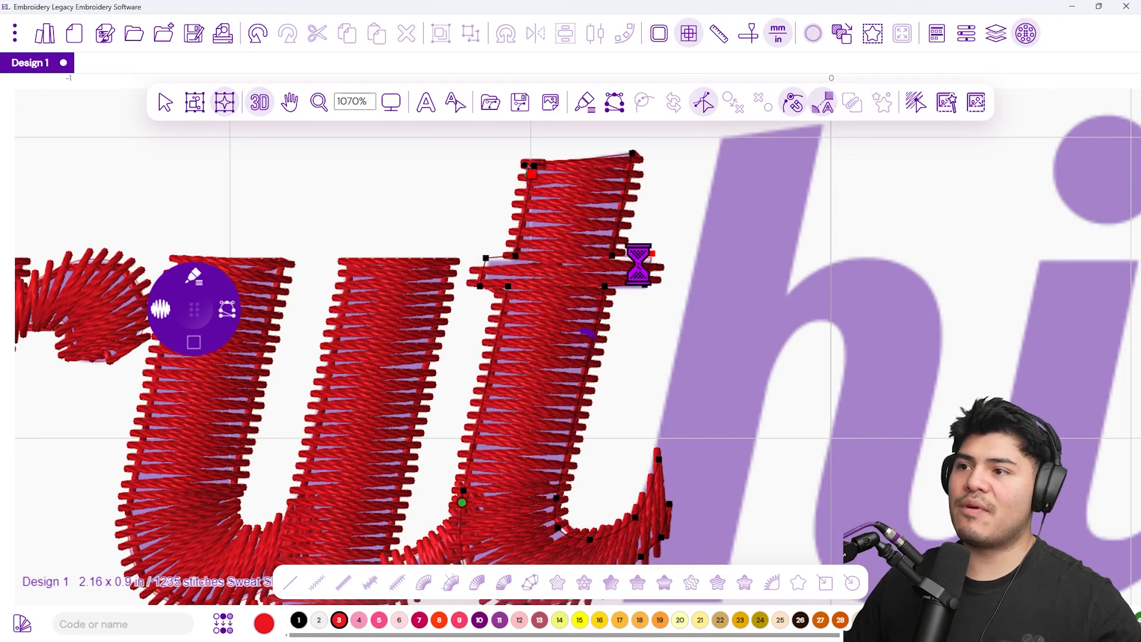
pyautogui.click(613, 257)
pyautogui.click(613, 257)
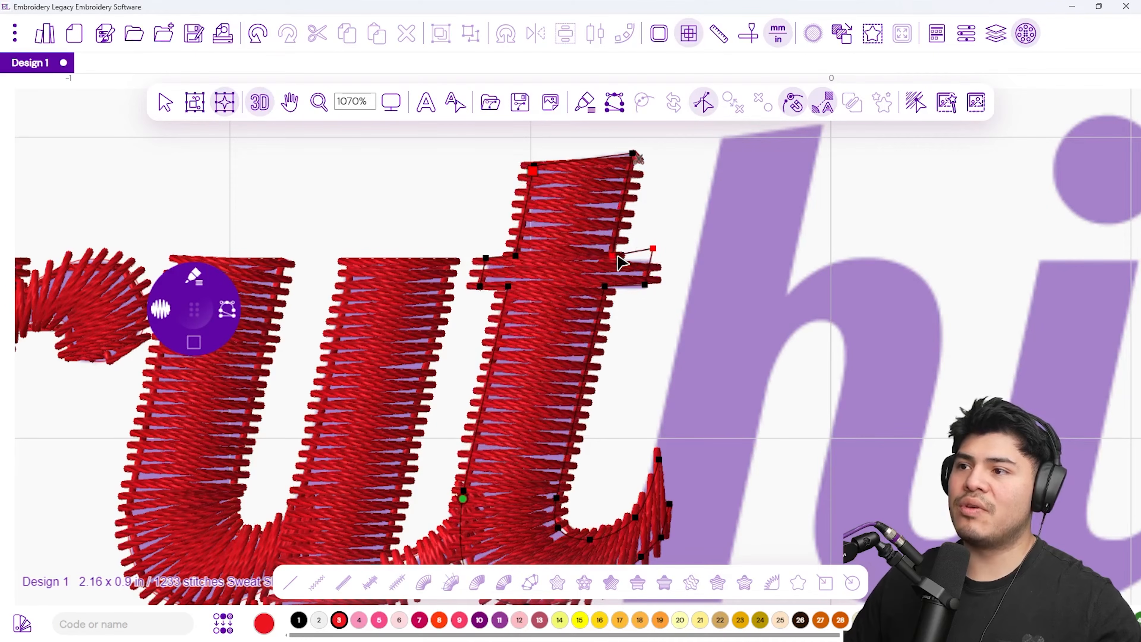
pyautogui.click(515, 256)
pyautogui.moveTo(486, 258); pyautogui.dragTo(484, 251)
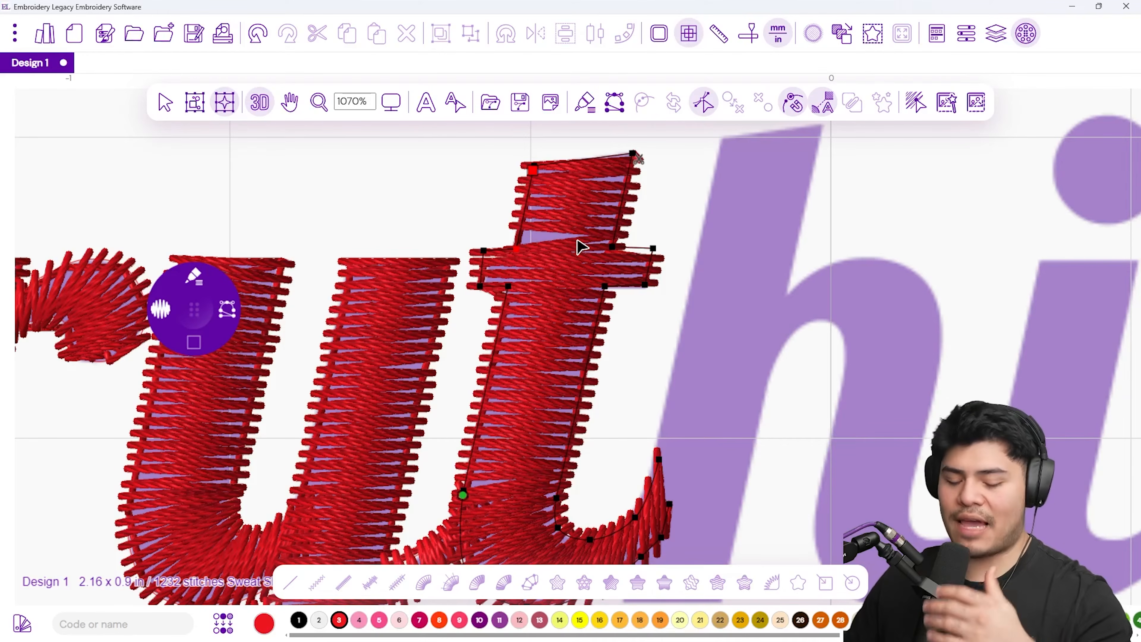
# - Edit the t's inclinations and lower the crossbar direction line's end nearest the y to the bar's lower corner
pyautogui.press('Tab')
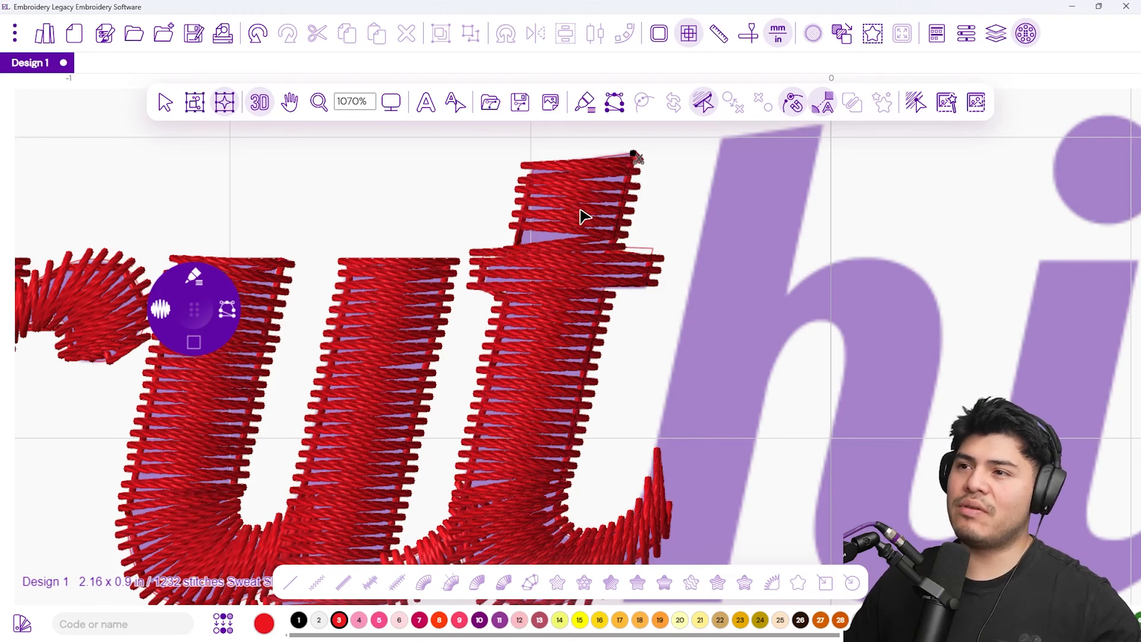
pyautogui.click(710, 111)
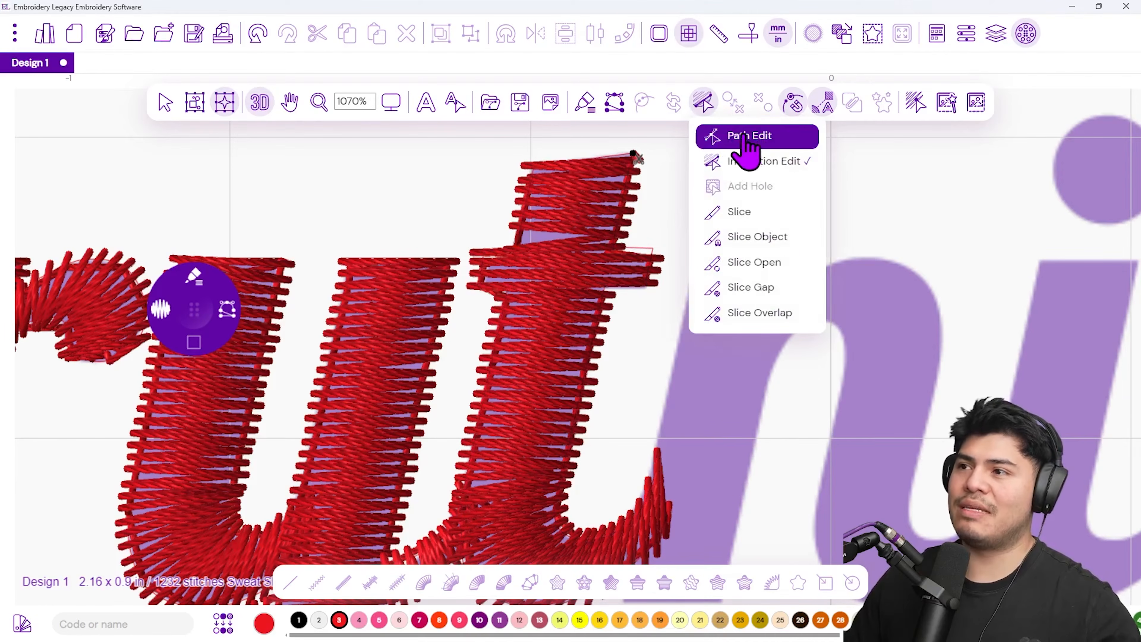
pyautogui.click(741, 167)
pyautogui.click(623, 228)
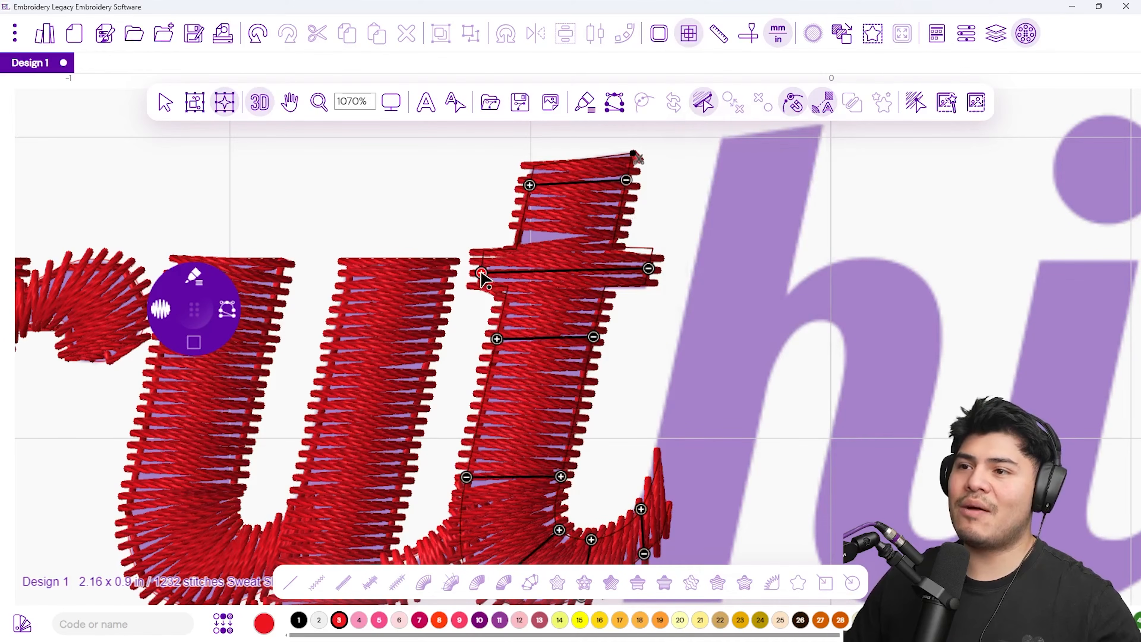
pyautogui.moveTo(481, 273); pyautogui.dragTo(481, 282)
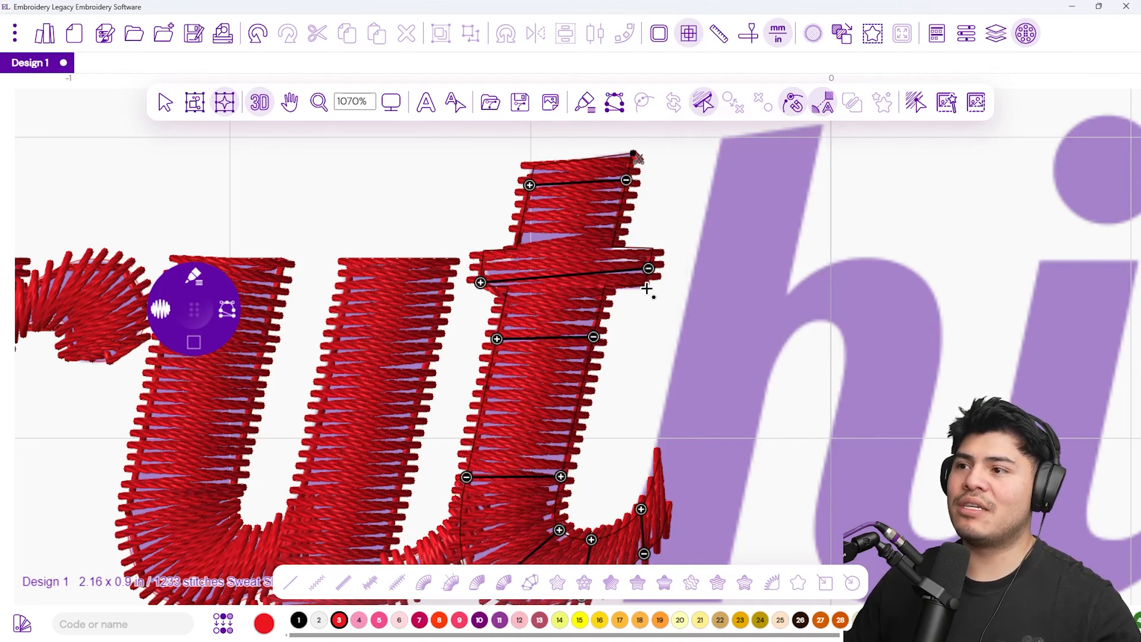
pyautogui.moveTo(646, 285); pyautogui.dragTo(659, 303)
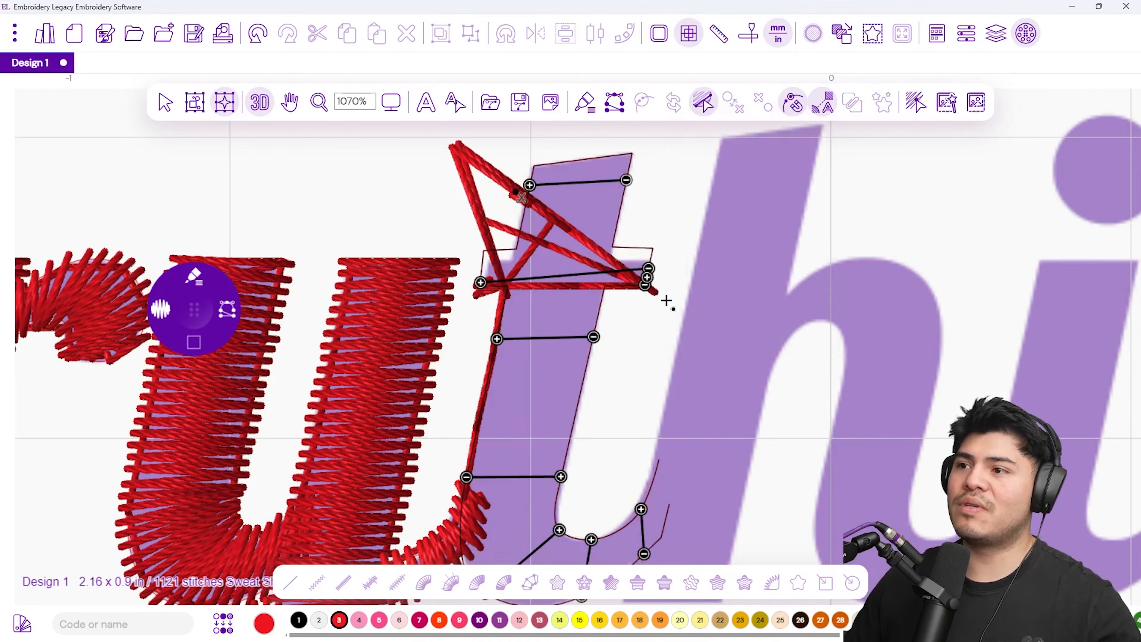
pyautogui.rightClick(648, 291)
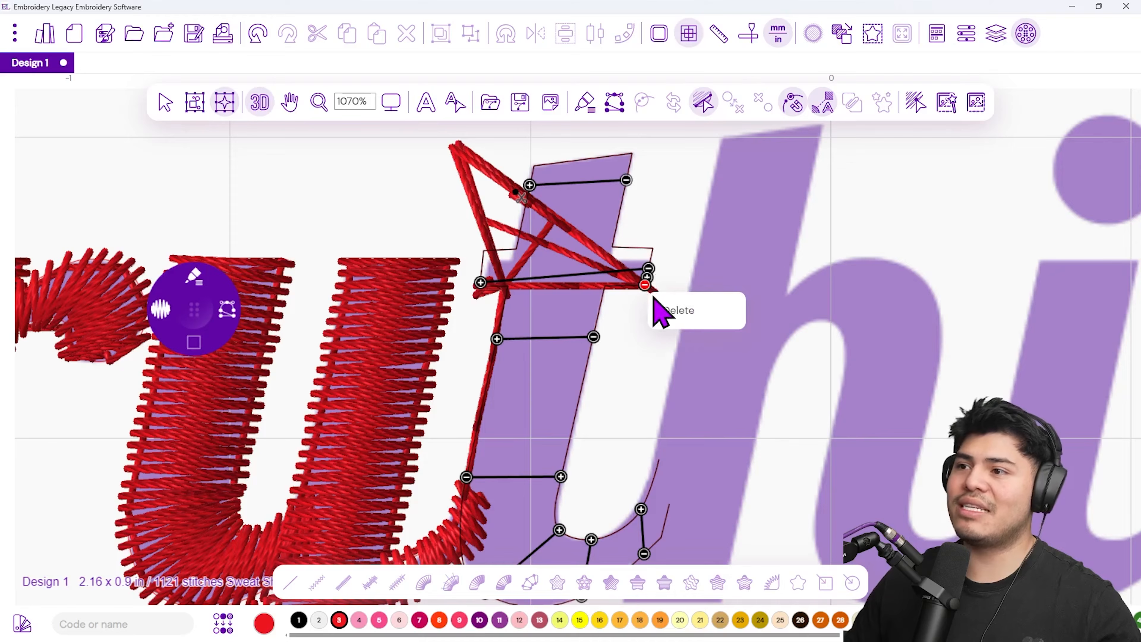
pyautogui.click(680, 311)
# - Lower the other end of the crossbar's direction line to the bar's lower edge and add a second direction line along its upper edge
pyautogui.moveTo(648, 269); pyautogui.dragTo(647, 281)
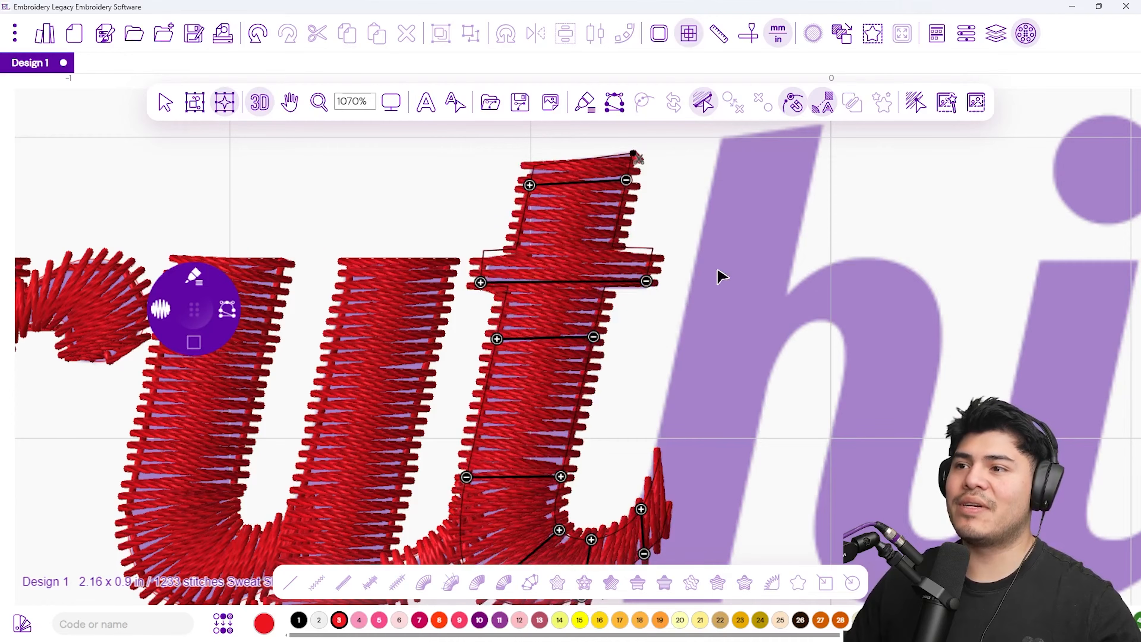
pyautogui.click(482, 251)
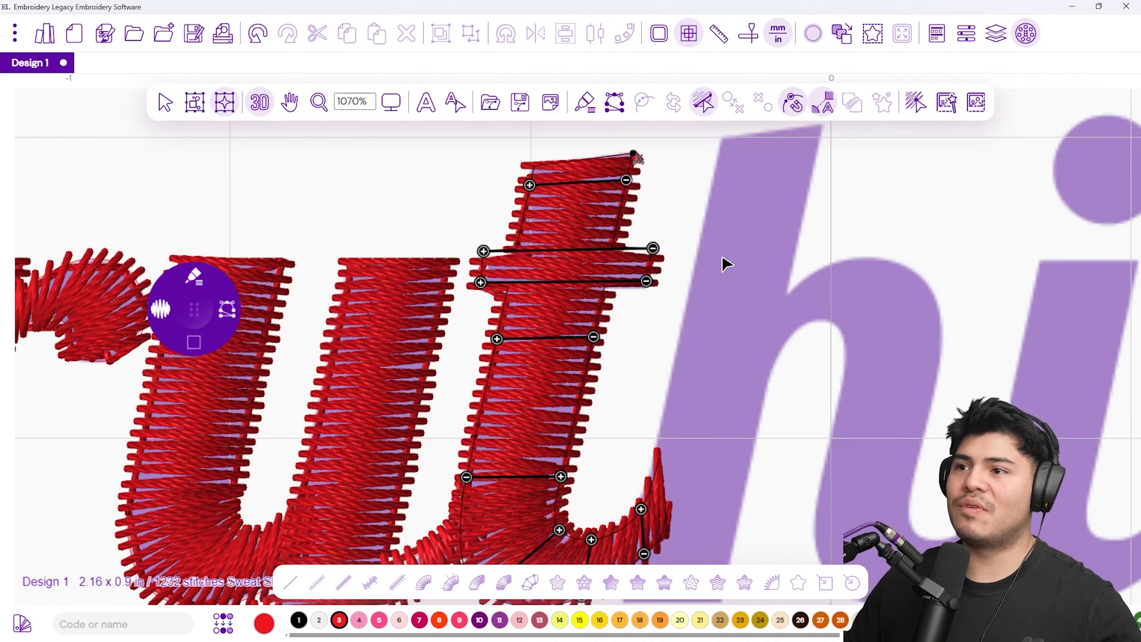
pyautogui.click(164, 102)
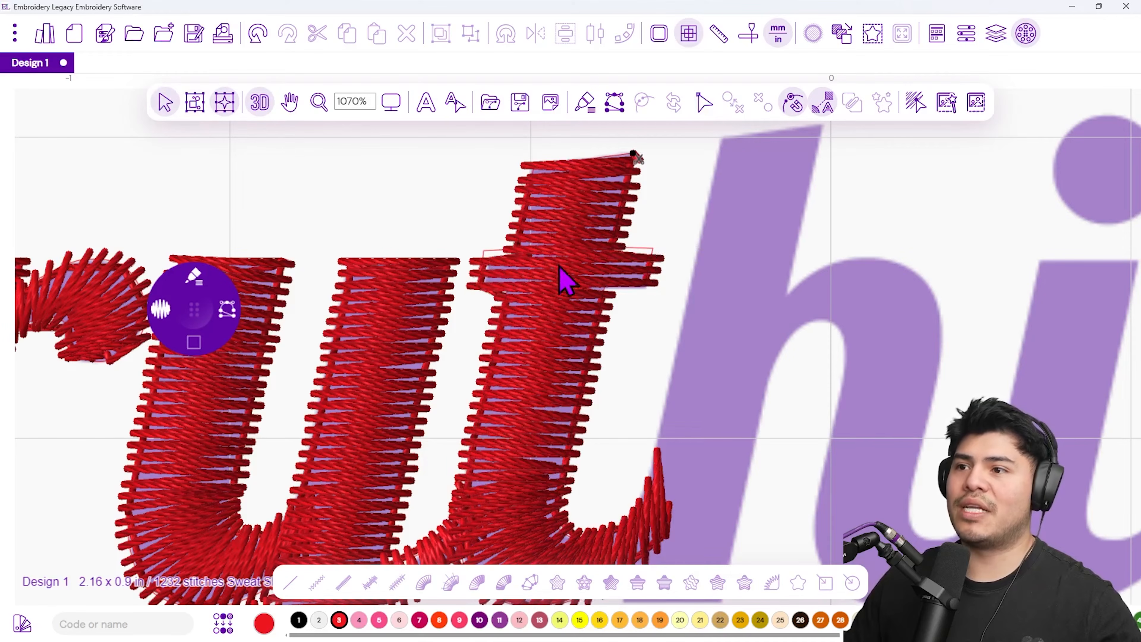
pyautogui.scroll(-2, 565, 276)
pyautogui.scroll(1, 593, 373)
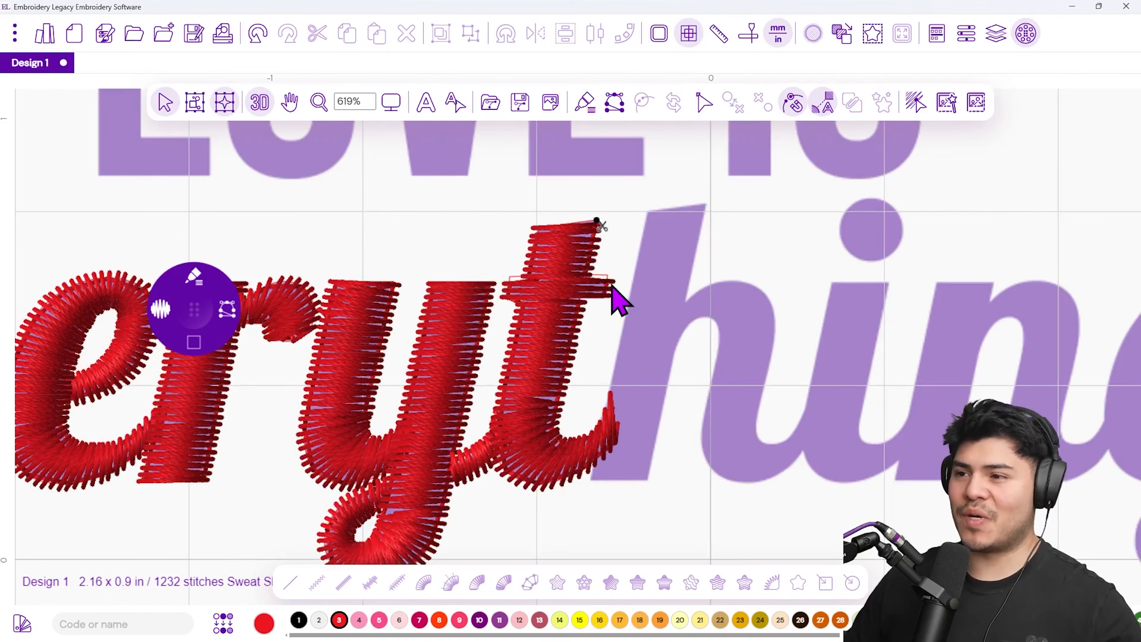
# - Outline the h's slanted stem as a closed shape through its four corners over the purple backdrop letter
pyautogui.moveTo(680, 328); pyautogui.dragTo(630, 296)
pyautogui.scroll(1, 604, 309)
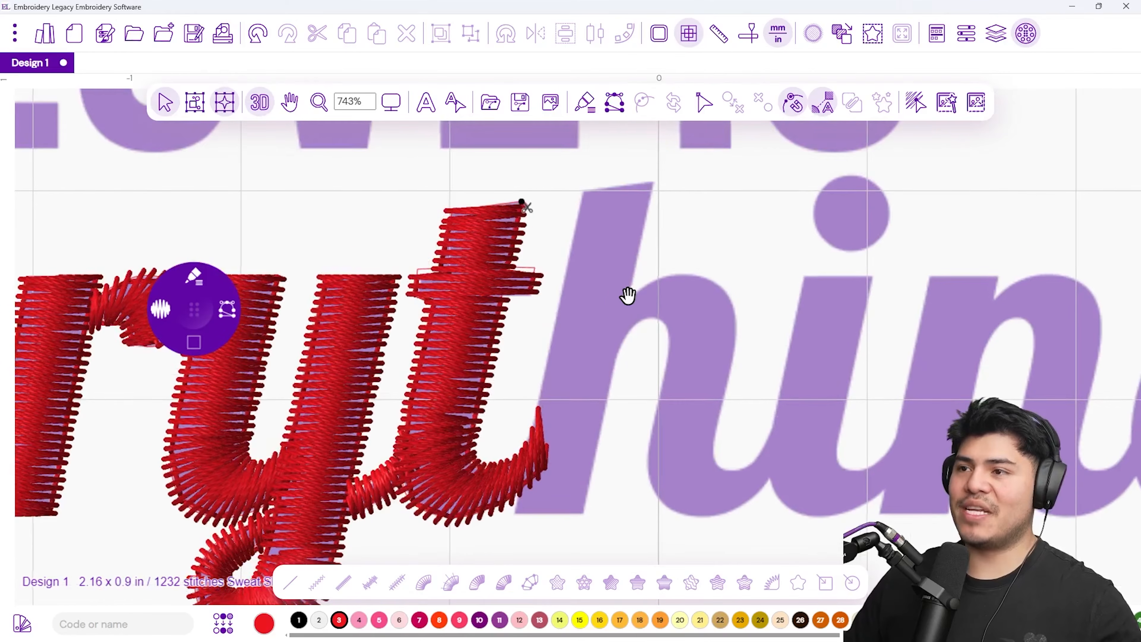
pyautogui.moveTo(208, 316); pyautogui.dragTo(387, 195)
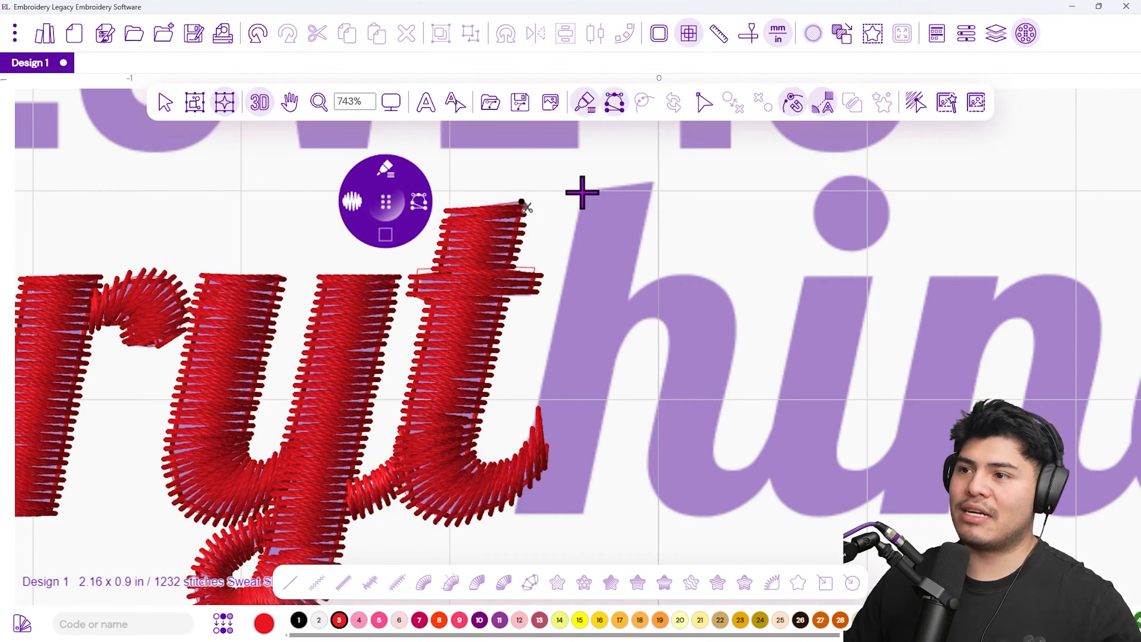
pyautogui.click(582, 192)
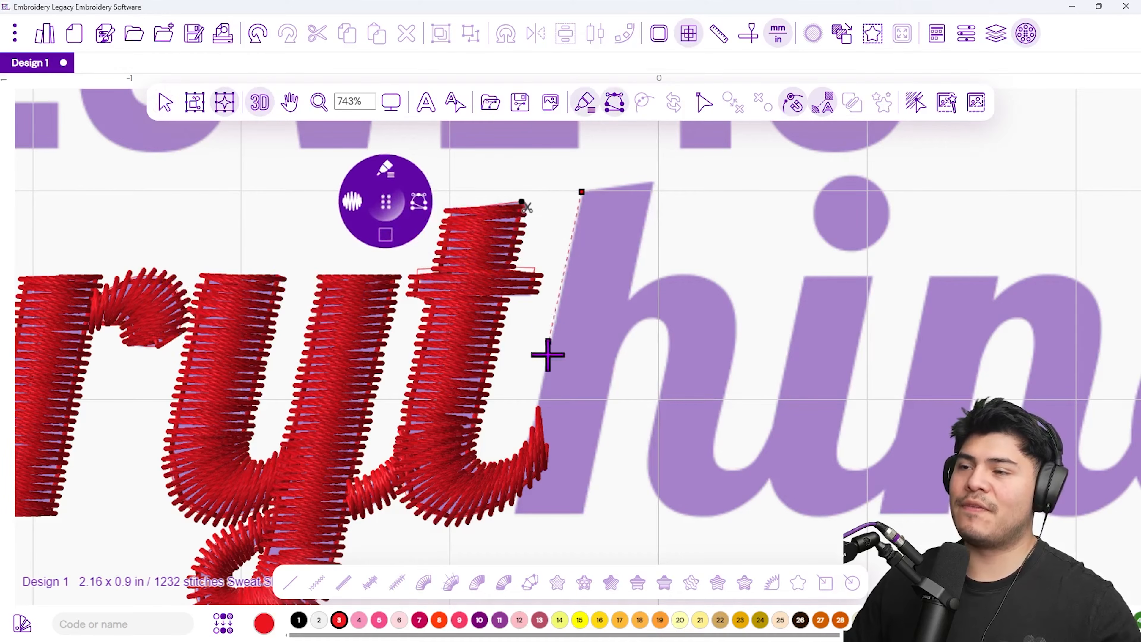
pyautogui.click(515, 514)
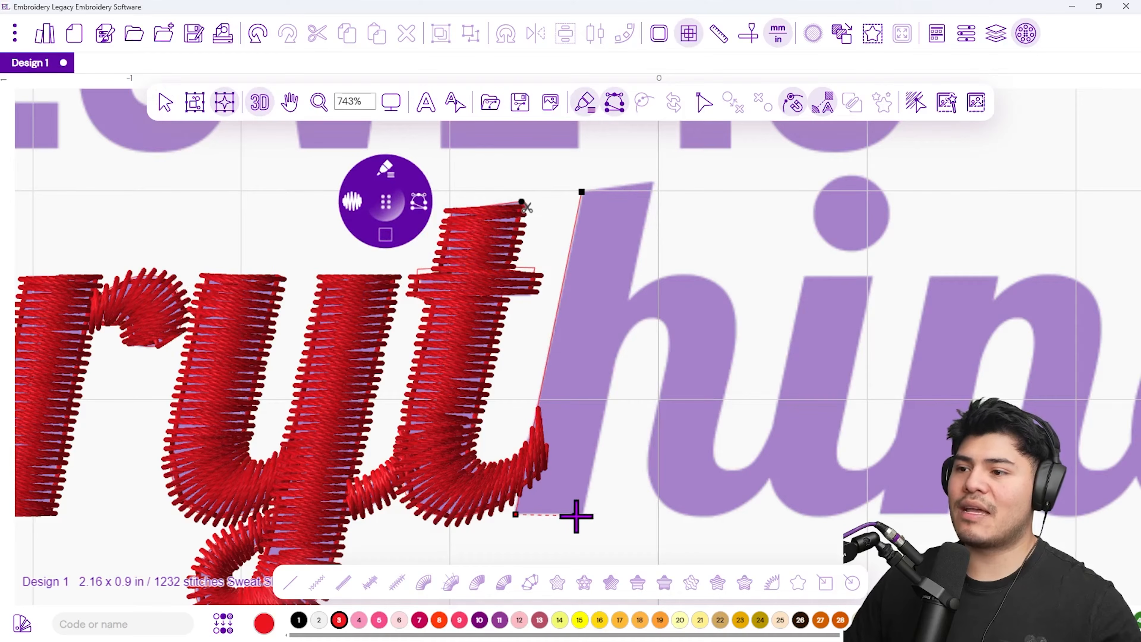
pyautogui.click(583, 515)
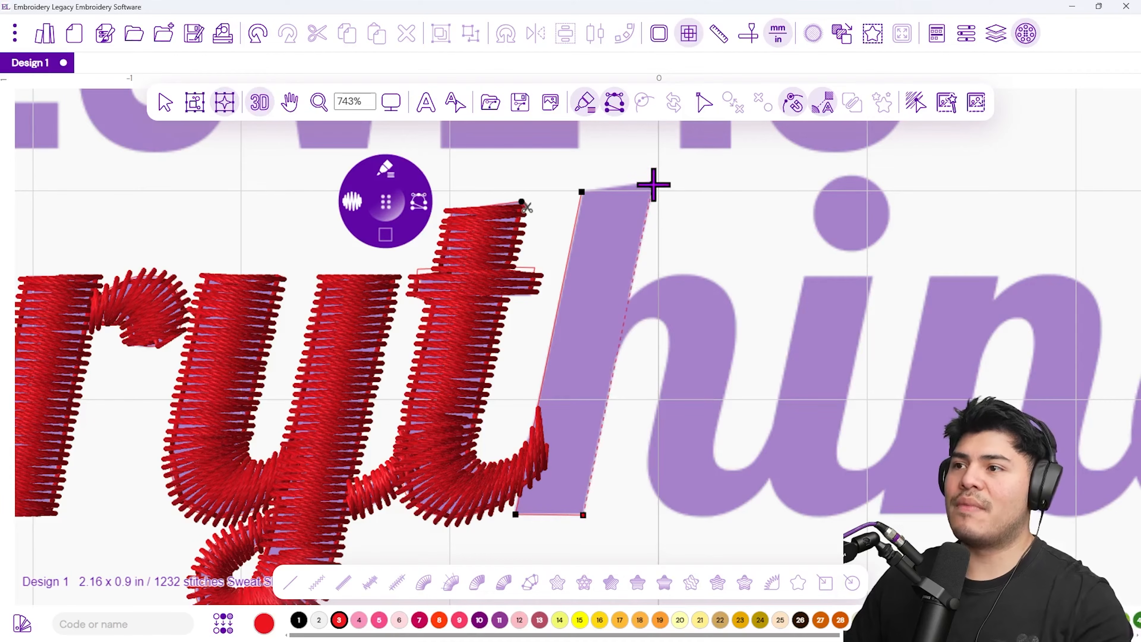
pyautogui.click(653, 182)
pyautogui.click(589, 191)
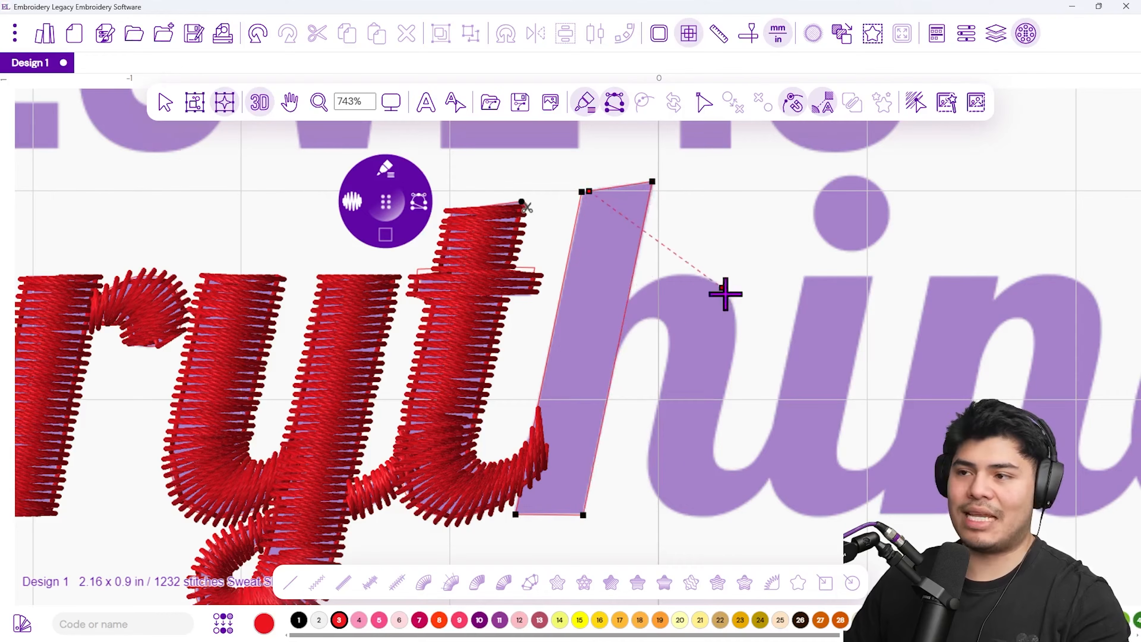
pyautogui.press('Return')
# - Add direction lines across the upper and lower ends of the h's stem and generate its stitches
pyautogui.moveTo(578, 209); pyautogui.dragTo(648, 204)
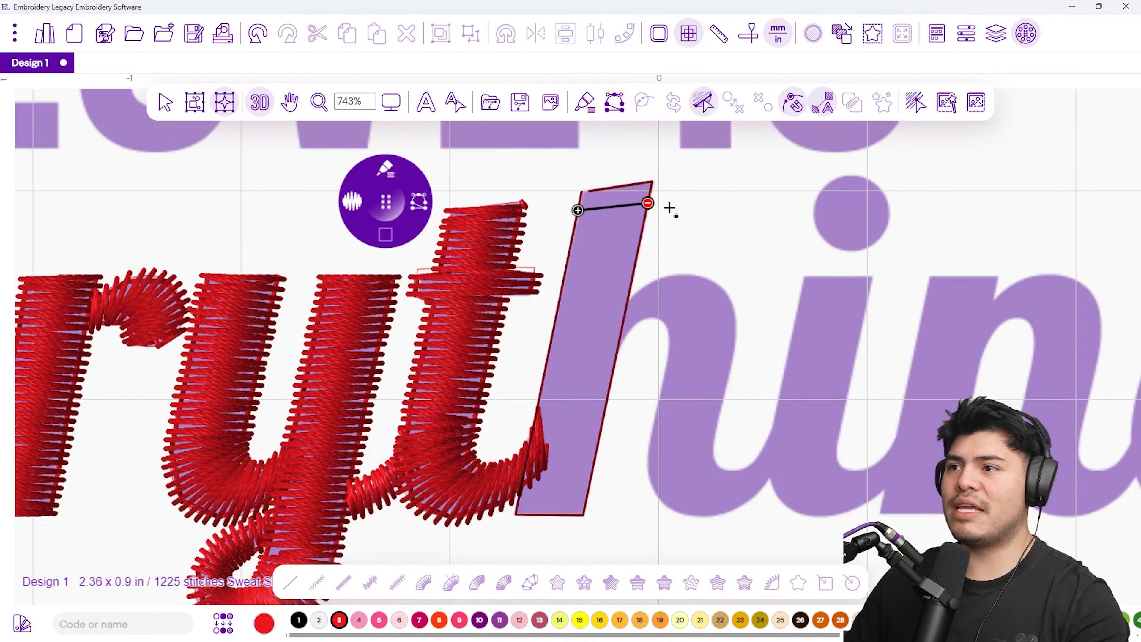
pyautogui.moveTo(517, 504); pyautogui.dragTo(586, 501)
pyautogui.press('Return')
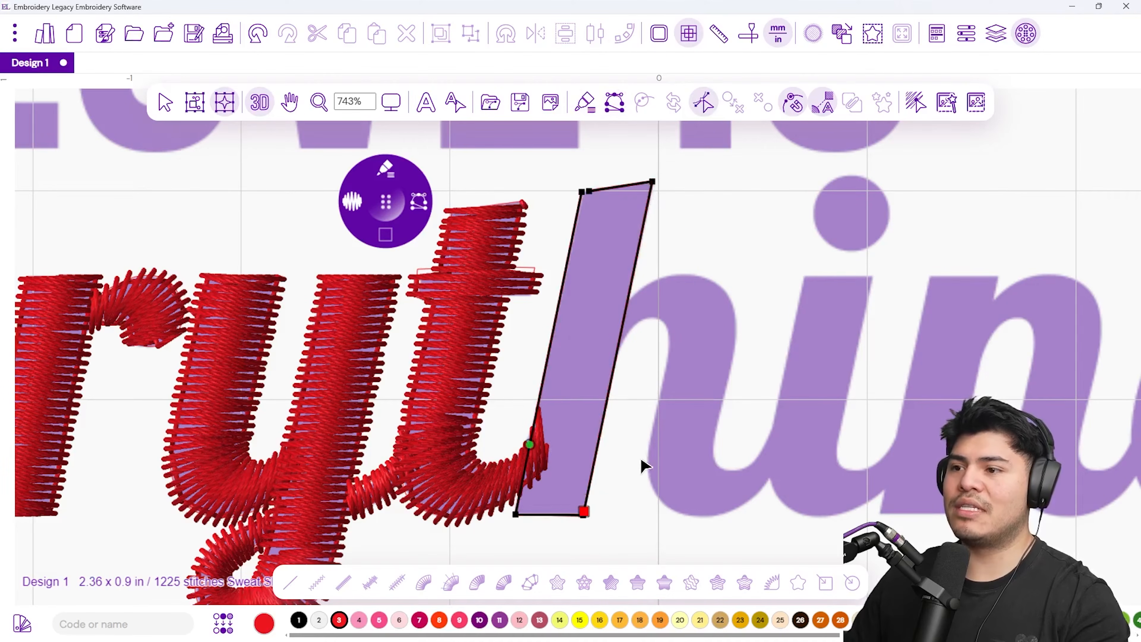
# - Start outlining the h's arch from the stem, tracing its inner curve, the leg's stem-facing edge and the bottom curve to the exit stroke's tip
pyautogui.moveTo(712, 378); pyautogui.dragTo(494, 375)
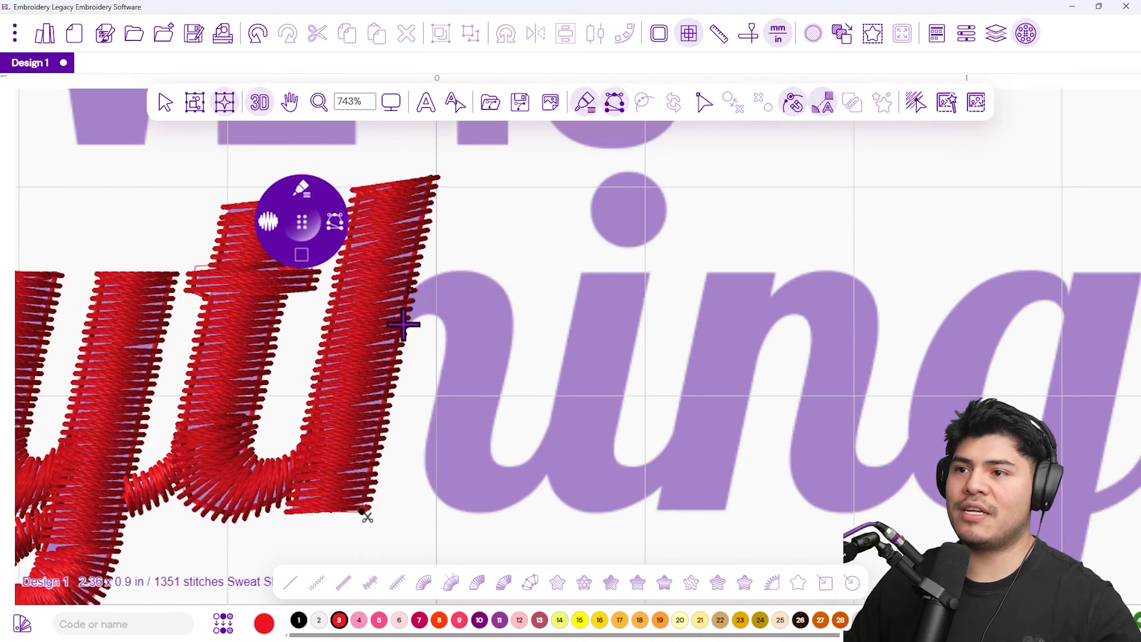
pyautogui.click(418, 315)
pyautogui.click(436, 315)
pyautogui.click(446, 338)
pyautogui.click(434, 411)
pyautogui.click(425, 460)
pyautogui.click(441, 503)
pyautogui.click(498, 510)
pyautogui.click(535, 489)
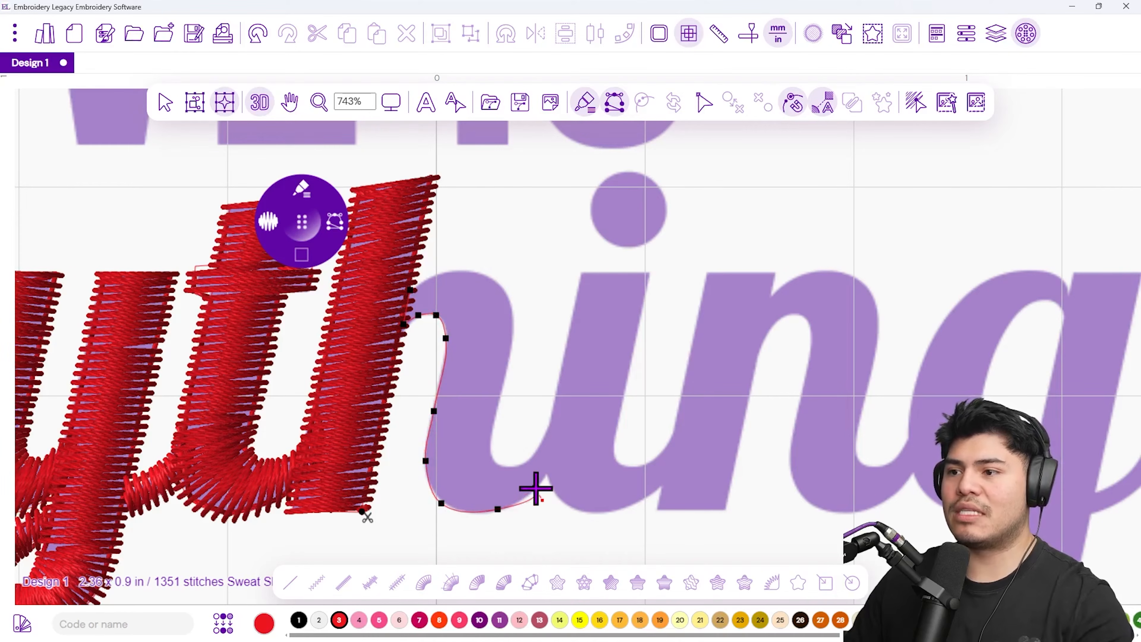
pyautogui.click(559, 456)
pyautogui.click(566, 436)
pyautogui.click(553, 421)
# - Continue the outline back along the exit stroke's inner curve, up the leg's edge facing the i and over the arch to the stem
pyautogui.click(543, 449)
pyautogui.click(520, 468)
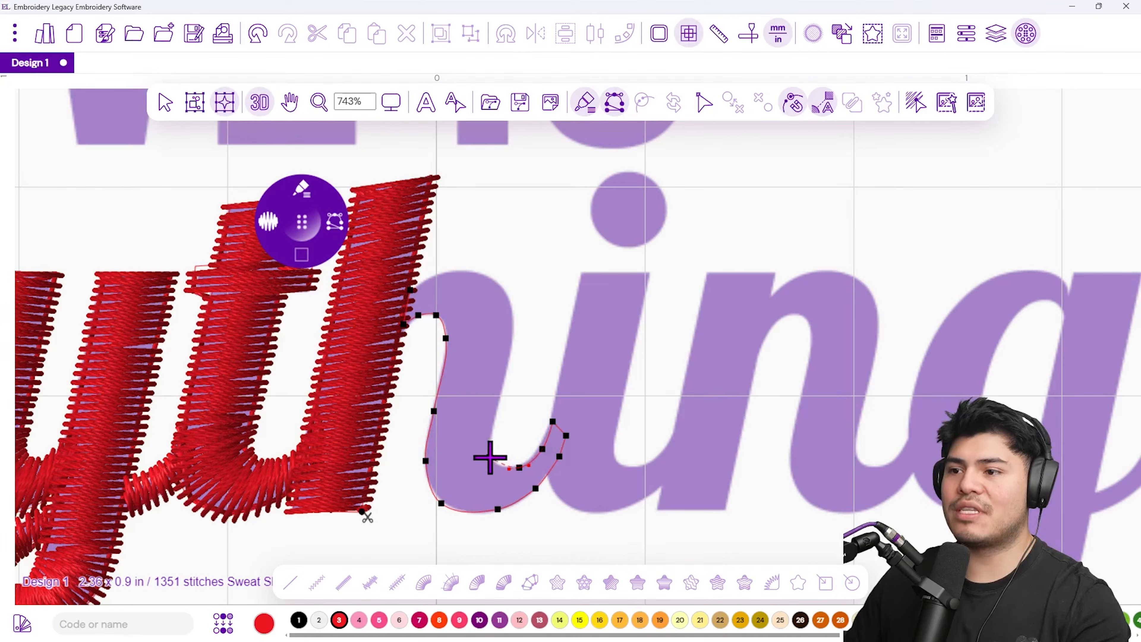
pyautogui.click(490, 457)
pyautogui.click(493, 427)
pyautogui.click(512, 338)
pyautogui.click(501, 285)
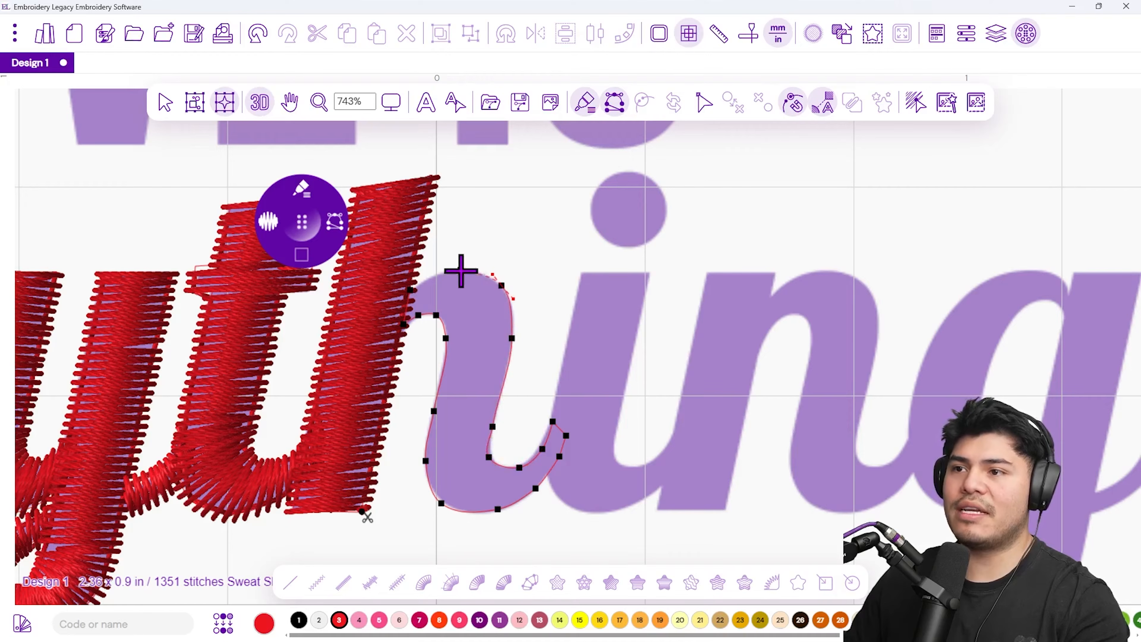
pyautogui.click(459, 271)
pyautogui.click(429, 279)
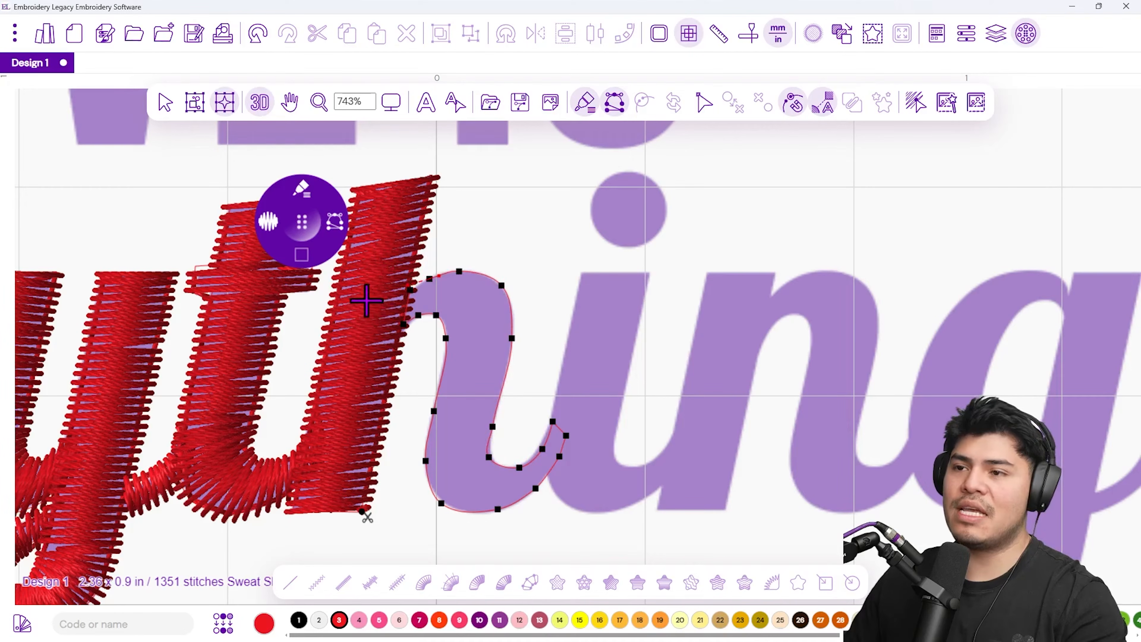
# - Complete the outline of the h's curved stroke and add three stitch-direction lines around its upper arch
pyautogui.press('Return')
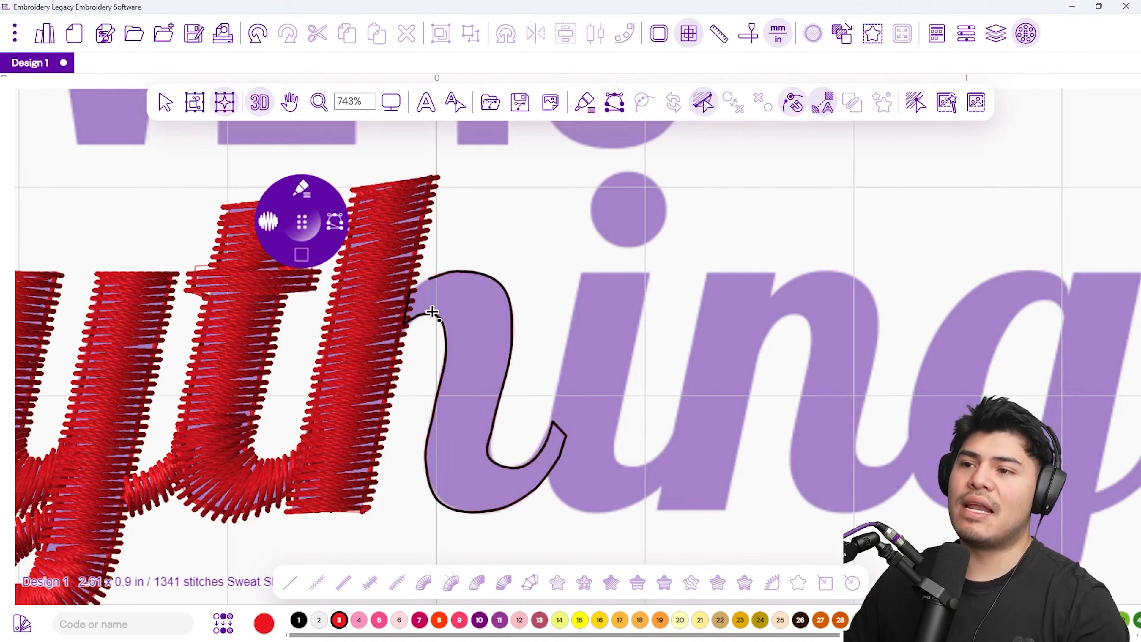
pyautogui.scroll(4, 423, 303)
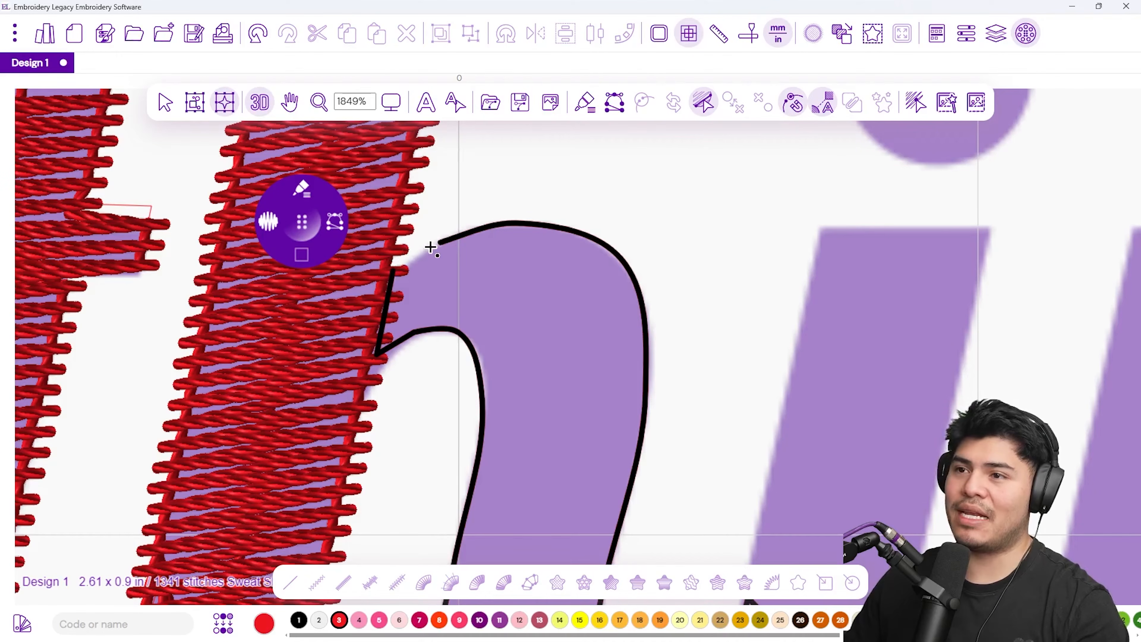
pyautogui.click(442, 326)
pyautogui.click(451, 231)
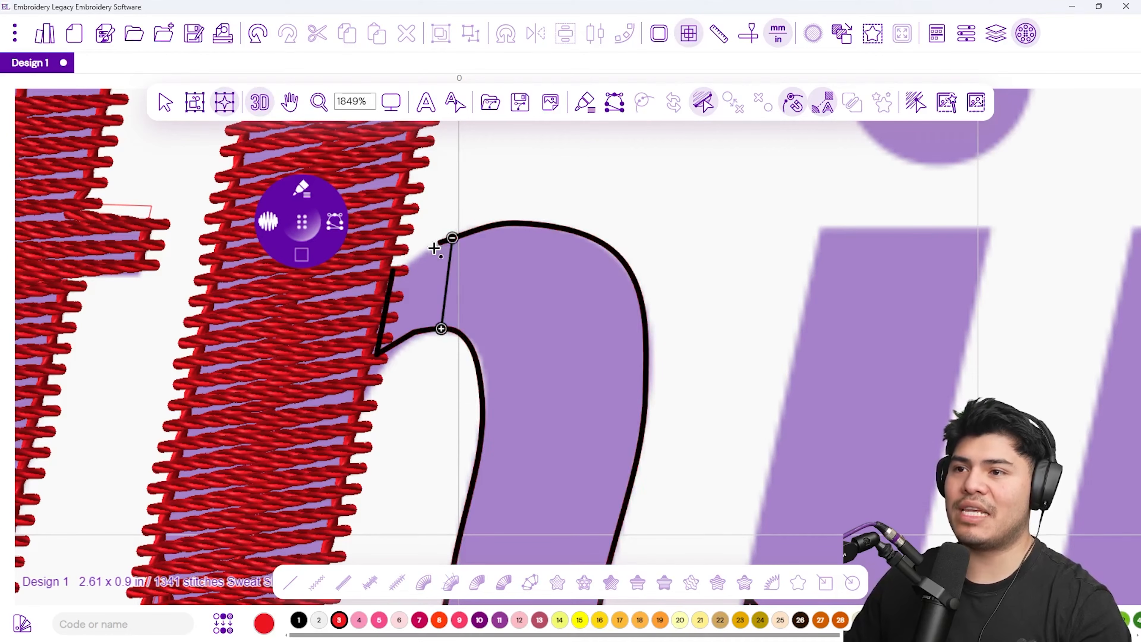
pyautogui.click(466, 336)
pyautogui.click(559, 227)
pyautogui.click(480, 381)
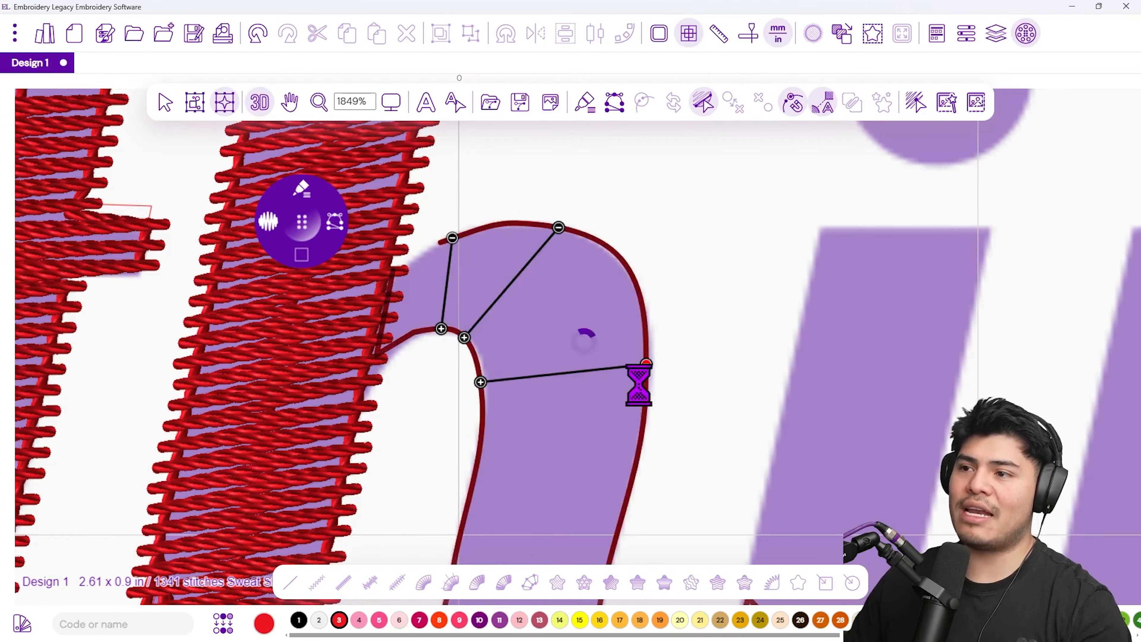
pyautogui.click(645, 366)
# - Add four stitch-direction lines from the h's lower stem to its exit tail, accept the start and end points, and generate the stitches
pyautogui.scroll(-2, 638, 469)
pyautogui.moveTo(638, 504); pyautogui.dragTo(556, 341)
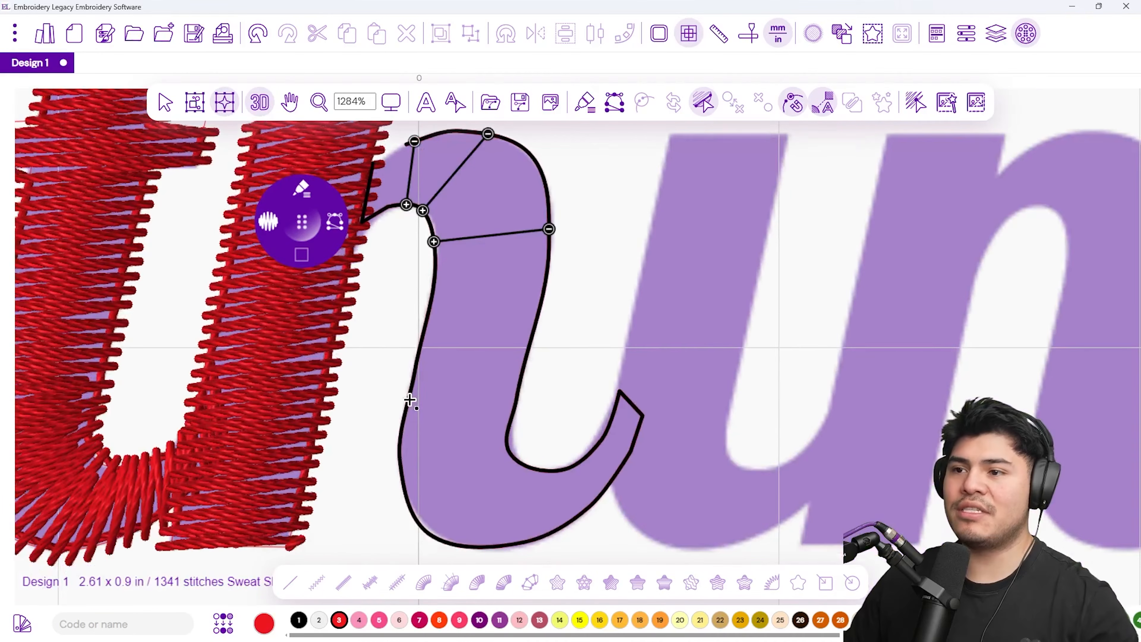
pyautogui.click(408, 399)
pyautogui.click(517, 398)
pyautogui.click(506, 445)
pyautogui.click(408, 503)
pyautogui.click(537, 470)
pyautogui.click(529, 542)
pyautogui.click(605, 429)
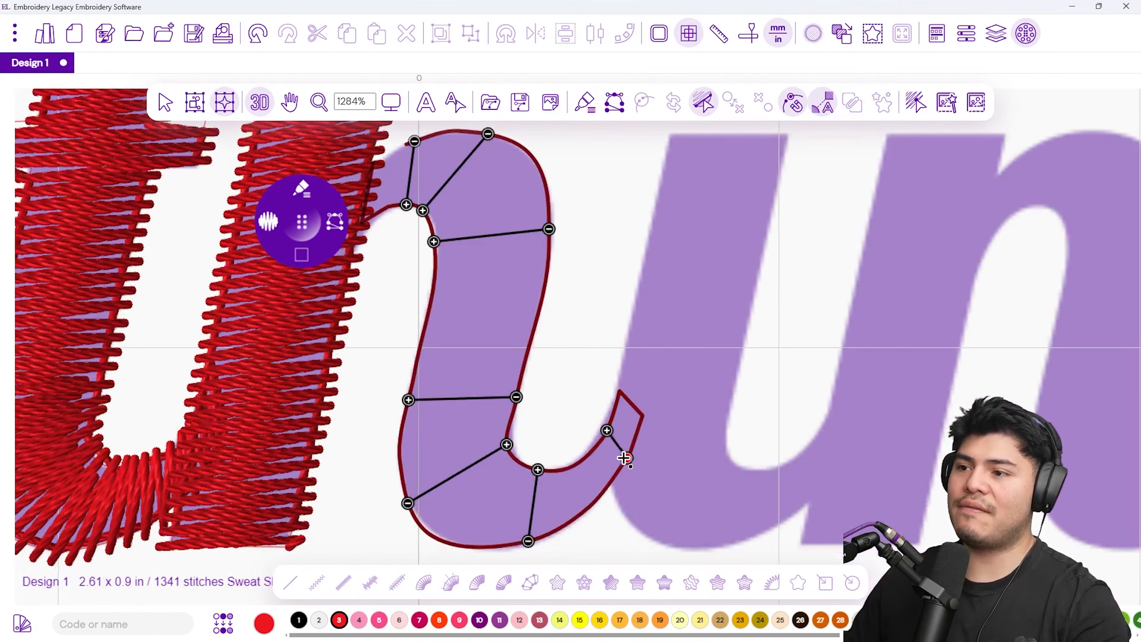
pyautogui.click(625, 460)
pyautogui.scroll(-1, 638, 432)
pyautogui.press('Return')
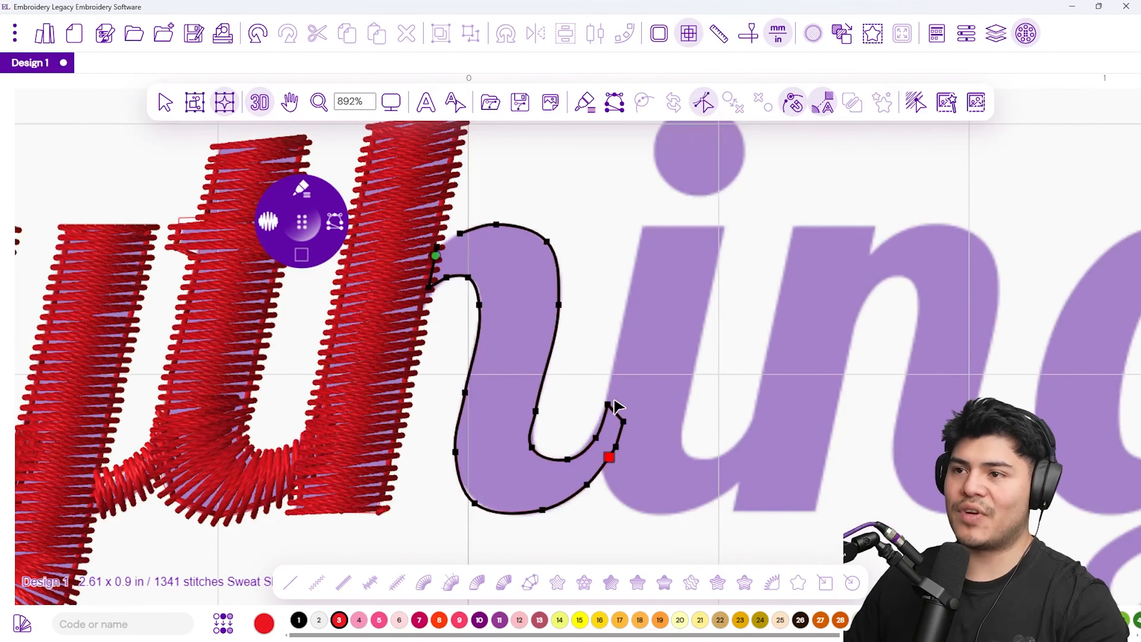
pyautogui.press('Return')
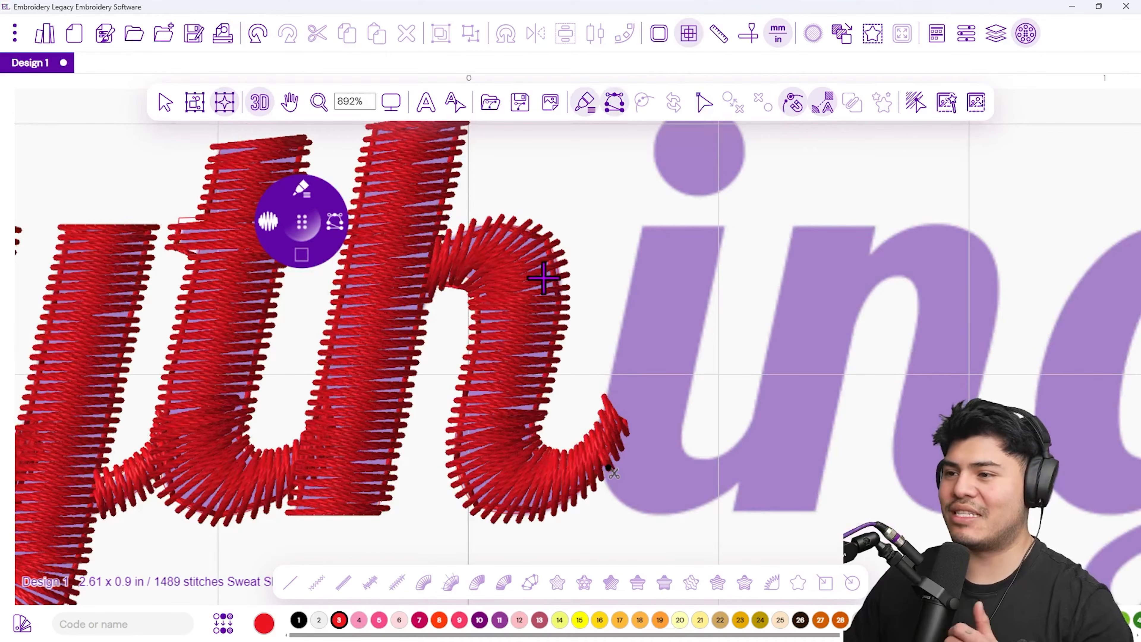
# - Trace the i's outer lower edge from its exit tail around the bottom curve to the stem's left side, overlapping the h's tail
pyautogui.scroll(-2, 627, 298)
pyautogui.moveTo(750, 325); pyautogui.dragTo(510, 306)
pyautogui.scroll(2, 616, 321)
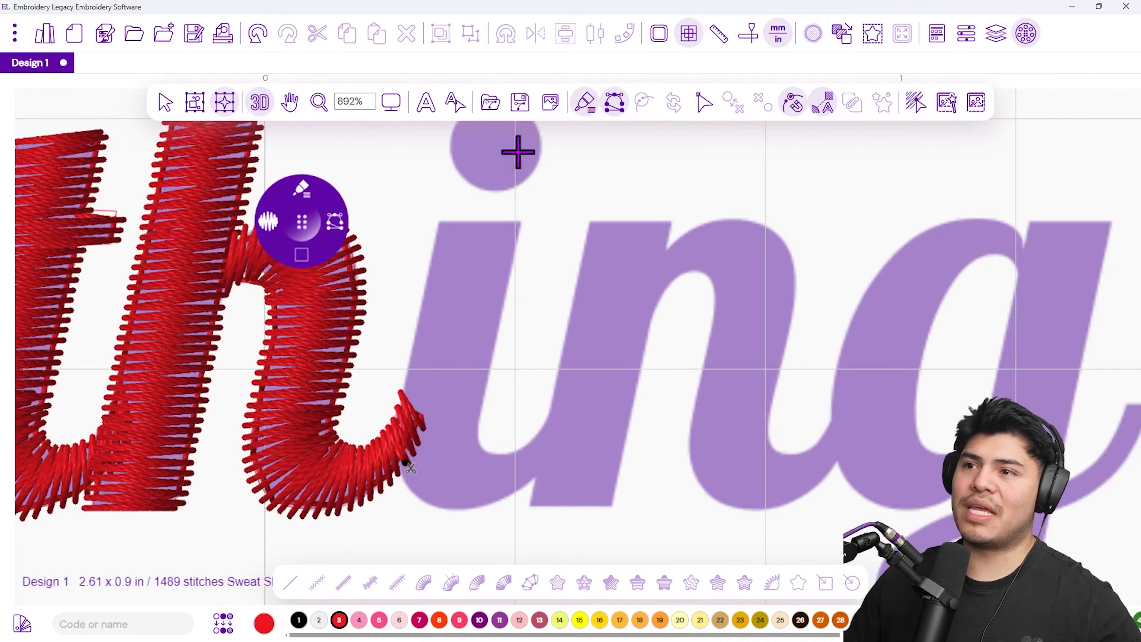
pyautogui.moveTo(507, 203)
pyautogui.mouseDown()
pyautogui.moveTo(529, 225)
pyautogui.moveTo(512, 206)
pyautogui.mouseUp()
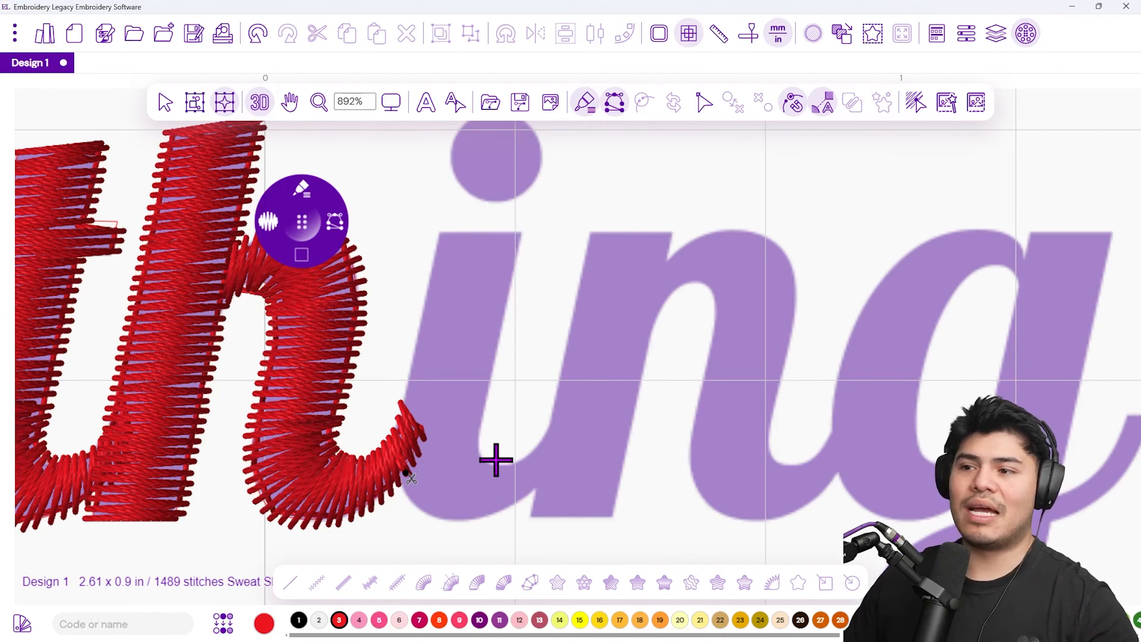
pyautogui.click(558, 413)
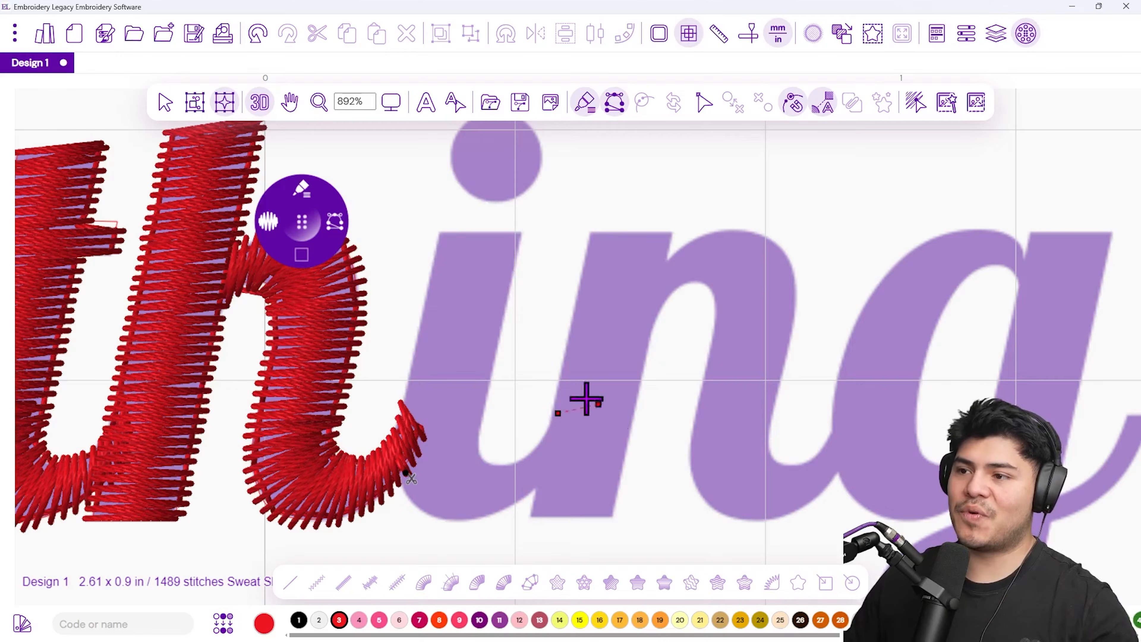
pyautogui.click(573, 435)
pyautogui.click(541, 487)
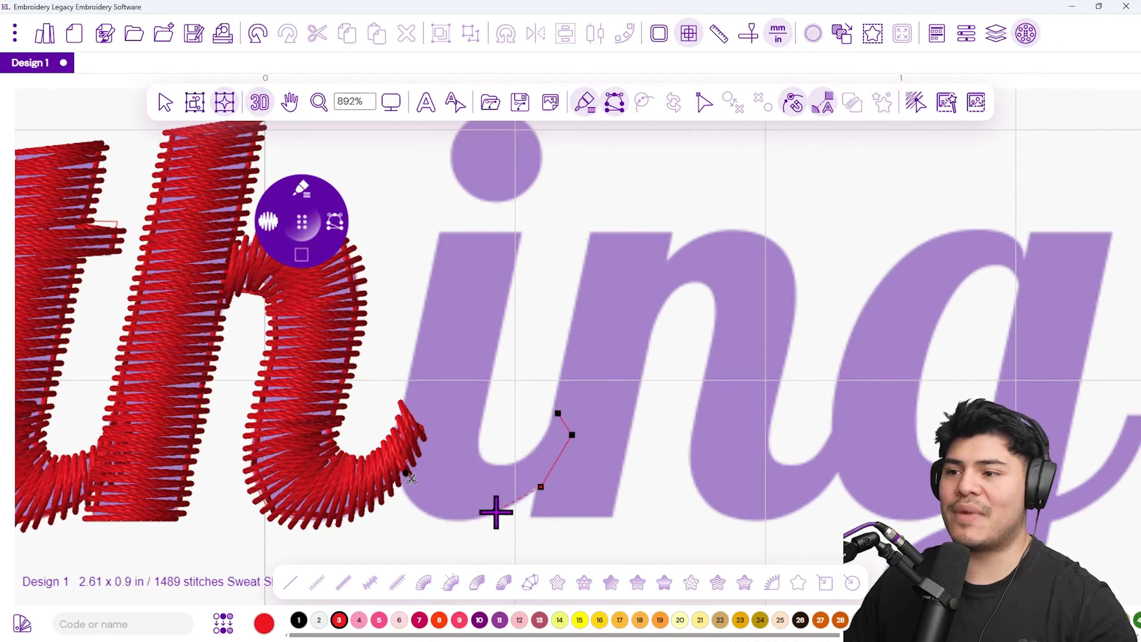
pyautogui.click(496, 514)
pyautogui.click(439, 520)
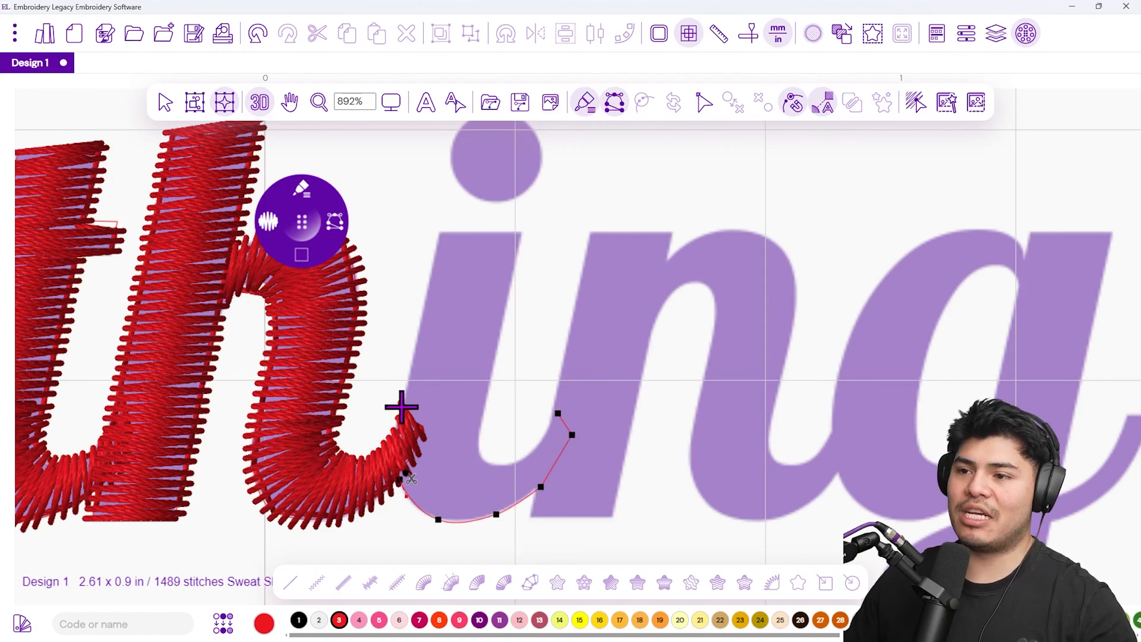
pyautogui.click(401, 407)
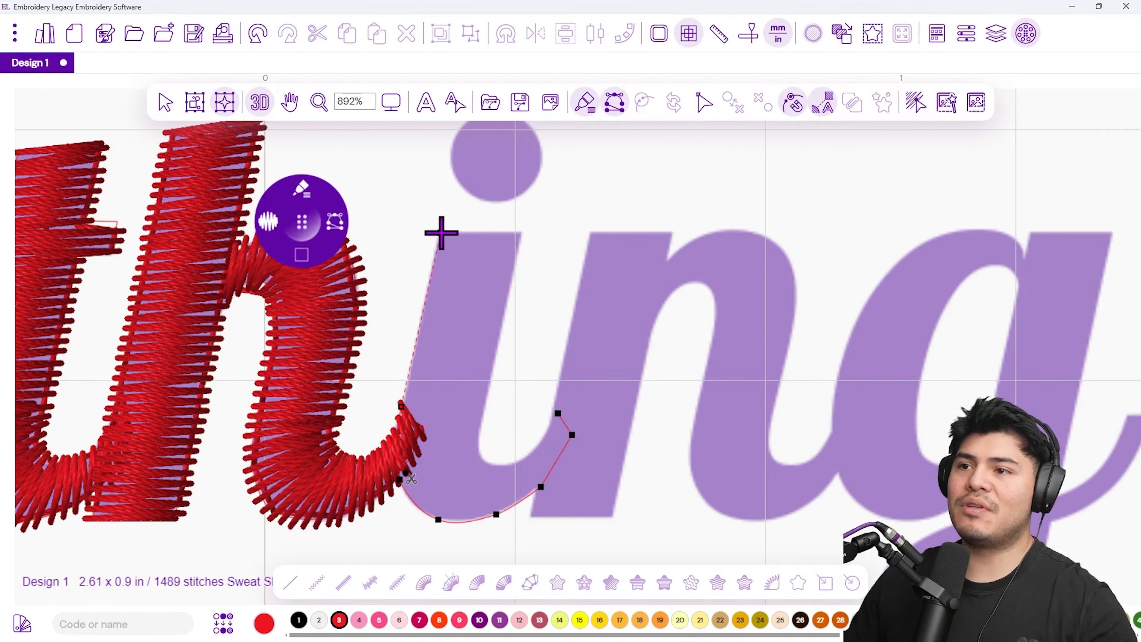
# - Trace the i's top edge, right side and inner curve back to the exit tail, and complete the outline
pyautogui.click(441, 232)
pyautogui.click(521, 233)
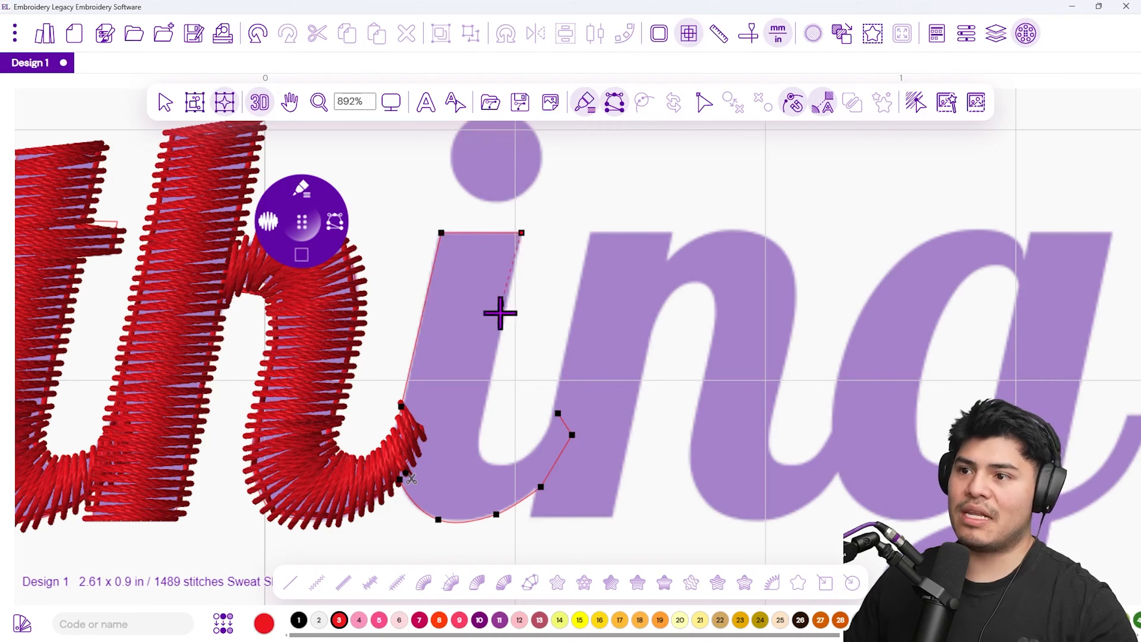
pyautogui.click(483, 420)
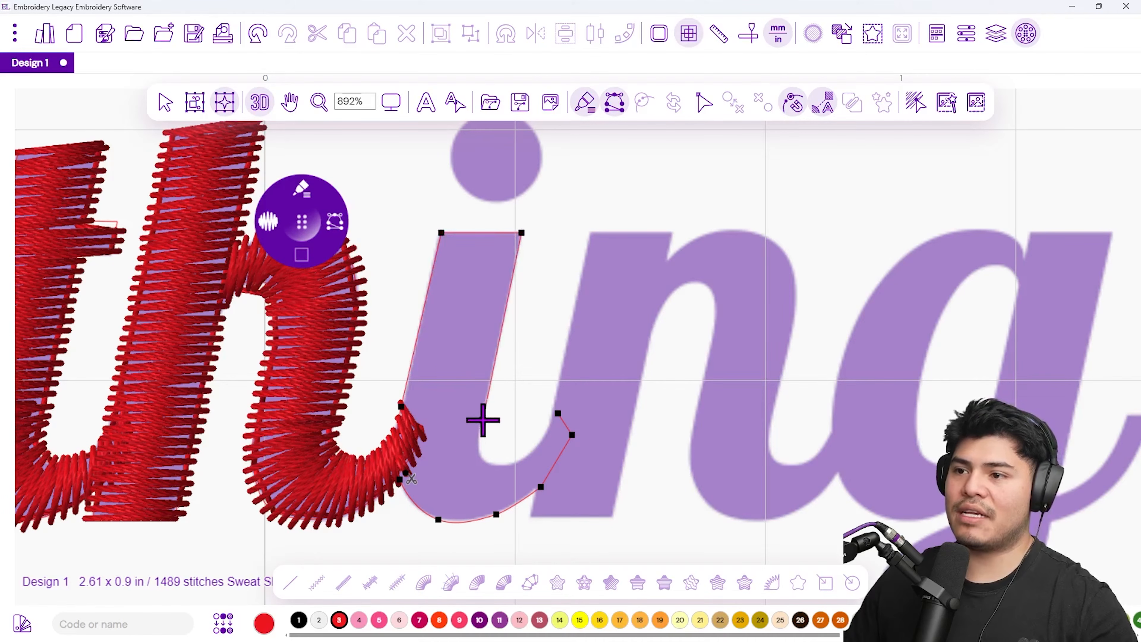
pyautogui.click(478, 452)
pyautogui.click(498, 464)
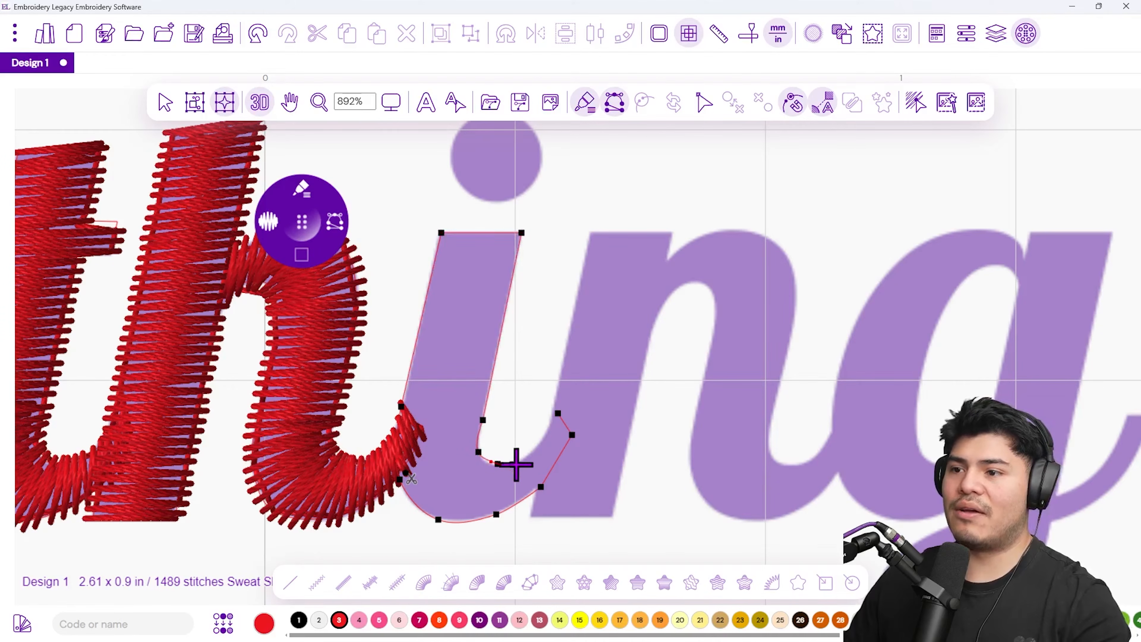
pyautogui.click(532, 453)
pyautogui.click(548, 429)
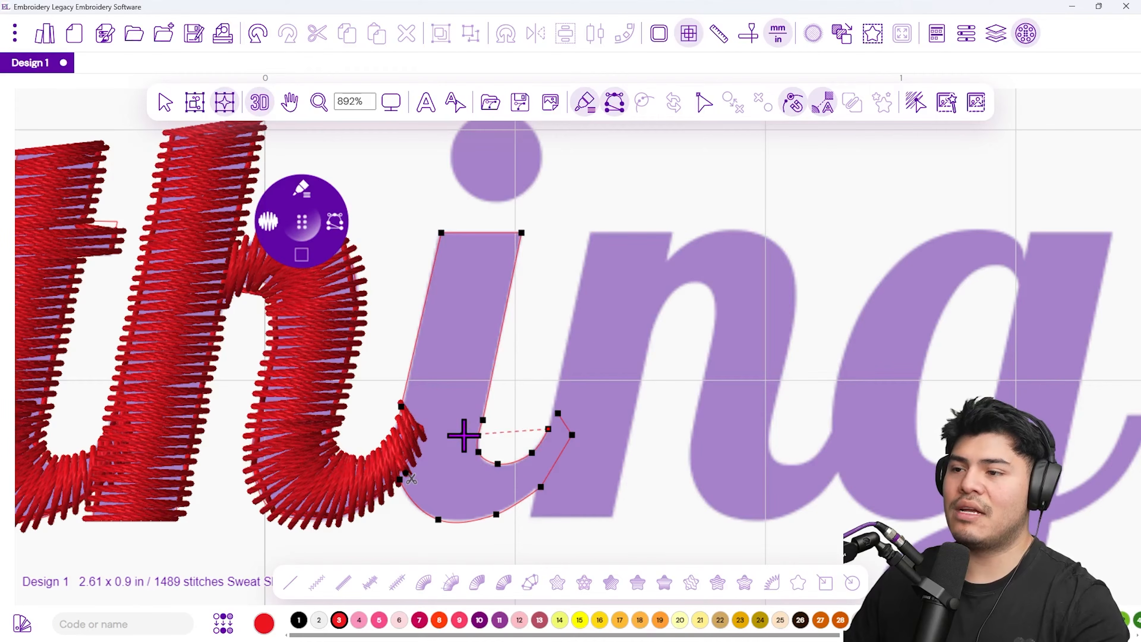
pyautogui.press('Return')
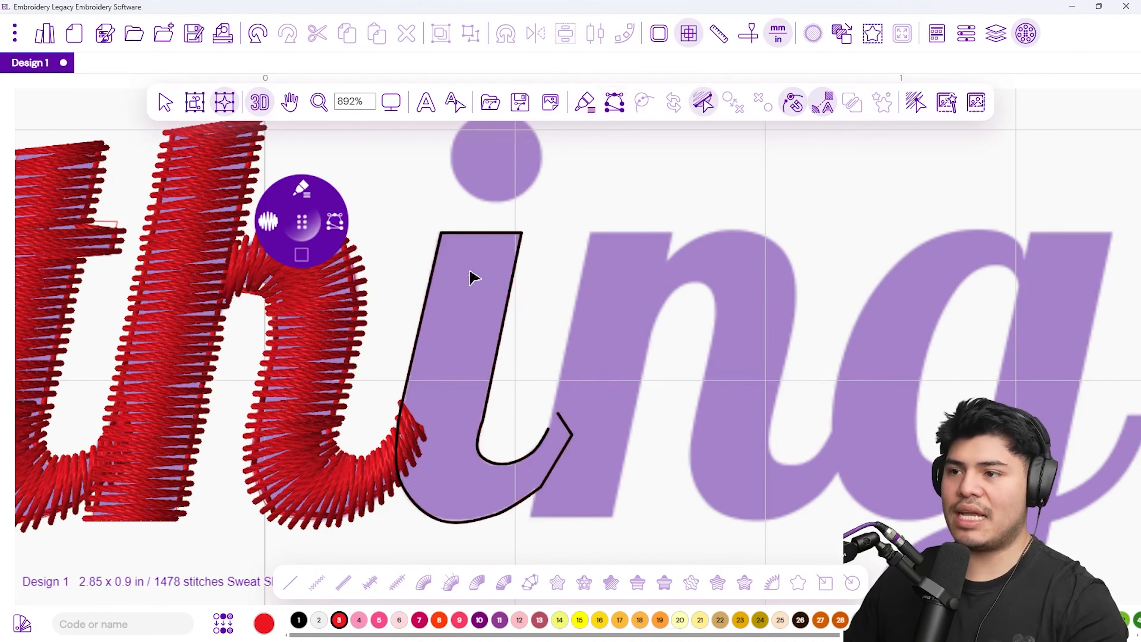
# - Add five stitch-direction lines along the i from top to tail, accept the start and end points, and generate the stitches
pyautogui.click(440, 253)
pyautogui.click(403, 396)
pyautogui.click(487, 397)
pyautogui.click(478, 452)
pyautogui.click(413, 501)
pyautogui.click(499, 464)
pyautogui.click(500, 513)
pyautogui.click(540, 443)
pyautogui.click(555, 464)
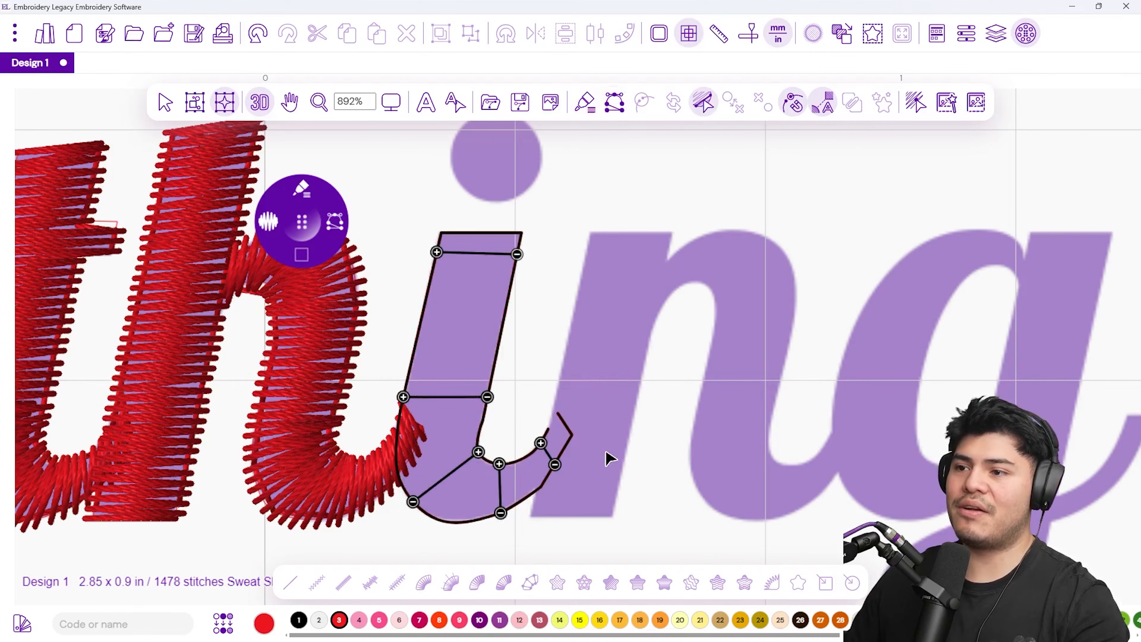
pyautogui.press('Return')
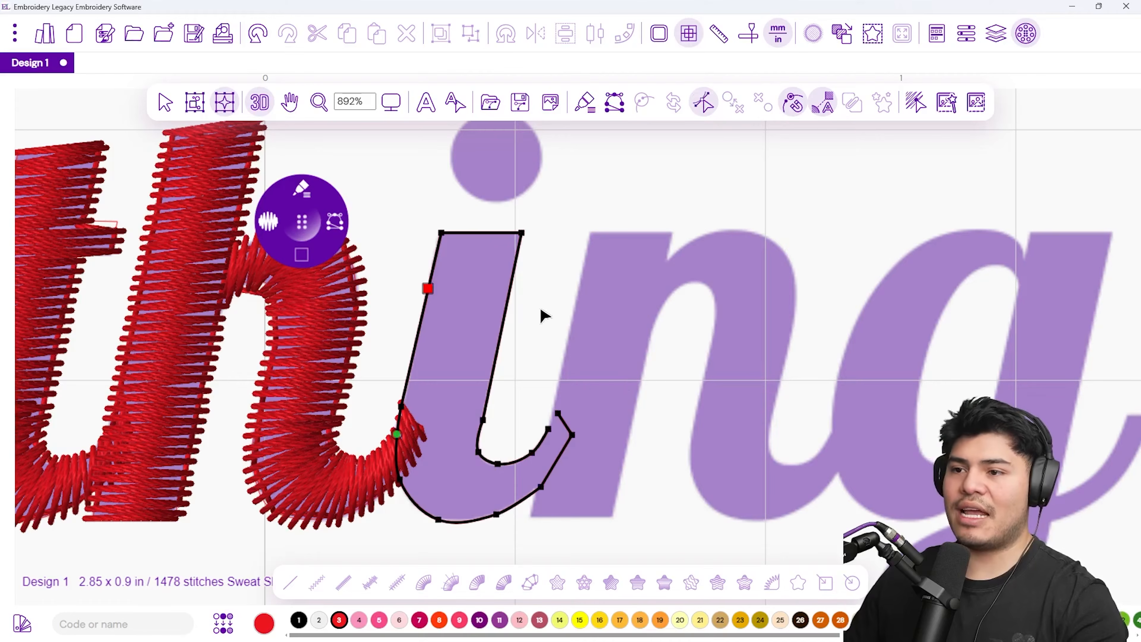
pyautogui.press('Return')
# - Examine the stitched lettering up to the i against the artwork letters still left to digitize
pyautogui.scroll(-3, 522, 302)
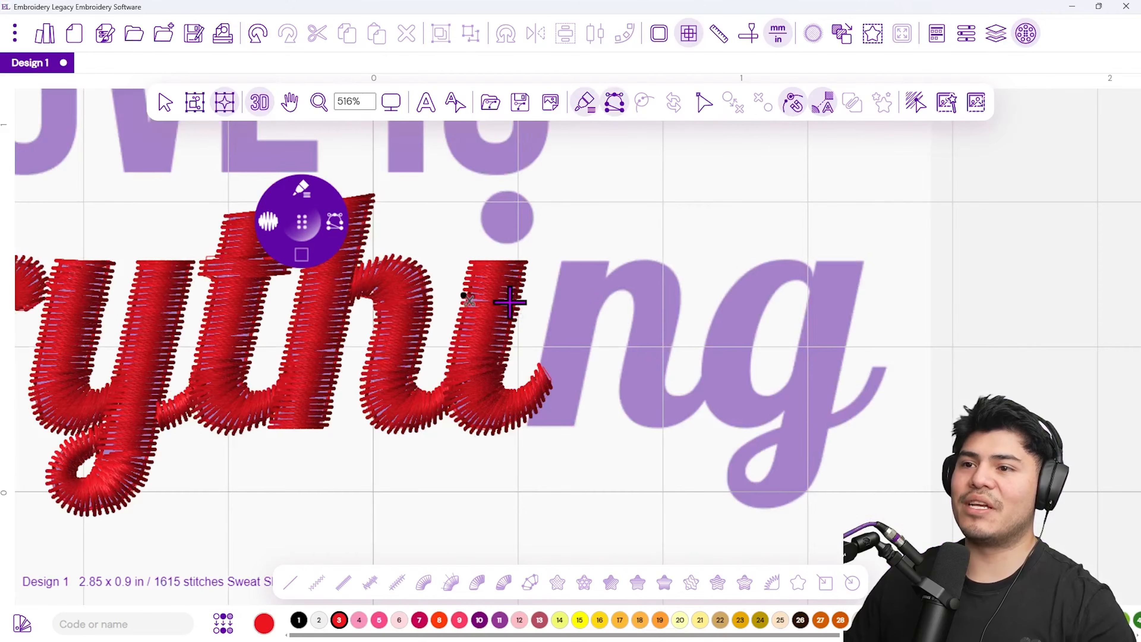
pyautogui.scroll(-3, 510, 302)
pyautogui.moveTo(348, 340); pyautogui.dragTo(552, 349)
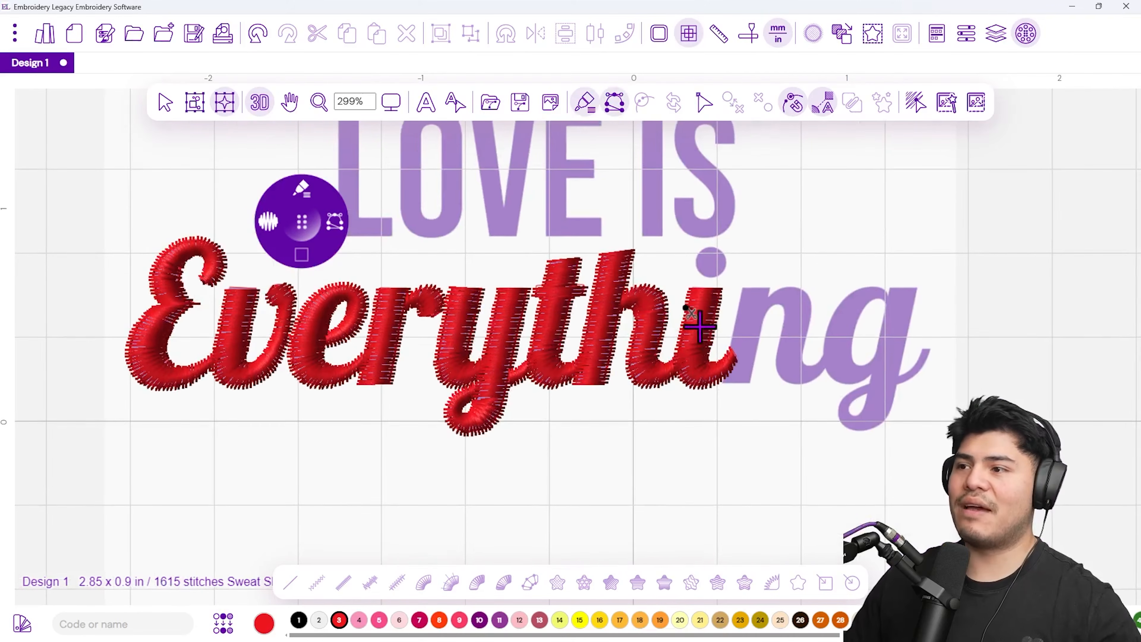
pyautogui.scroll(5, 754, 327)
pyautogui.moveTo(670, 351); pyautogui.dragTo(481, 373)
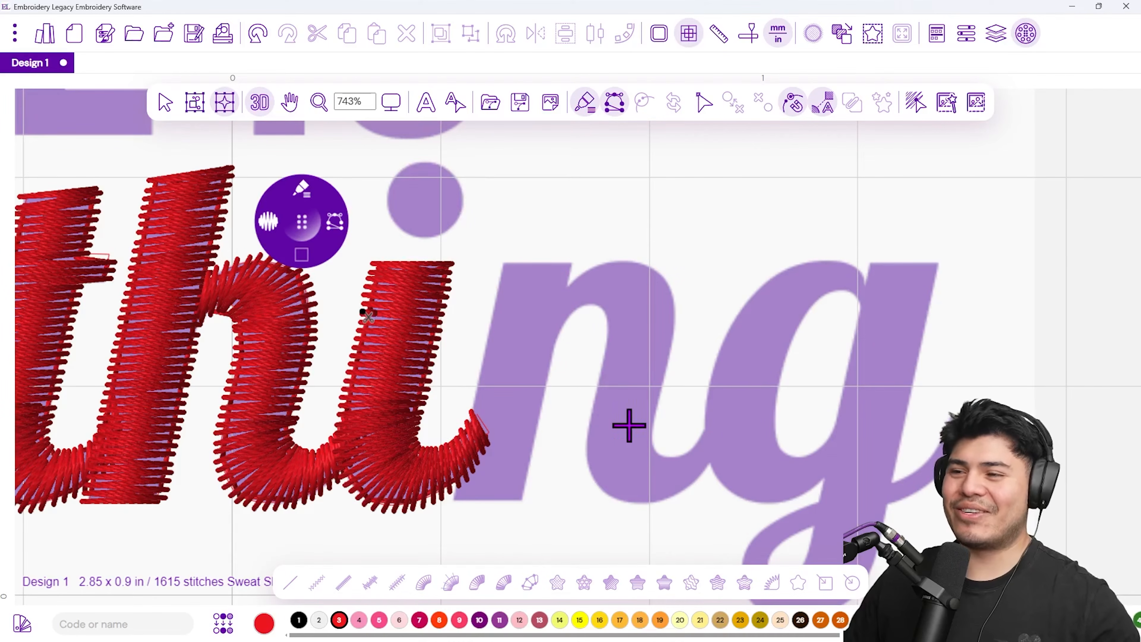
pyautogui.scroll(-2, 652, 433)
pyautogui.moveTo(376, 417); pyautogui.dragTo(623, 374)
pyautogui.scroll(-1, 607, 370)
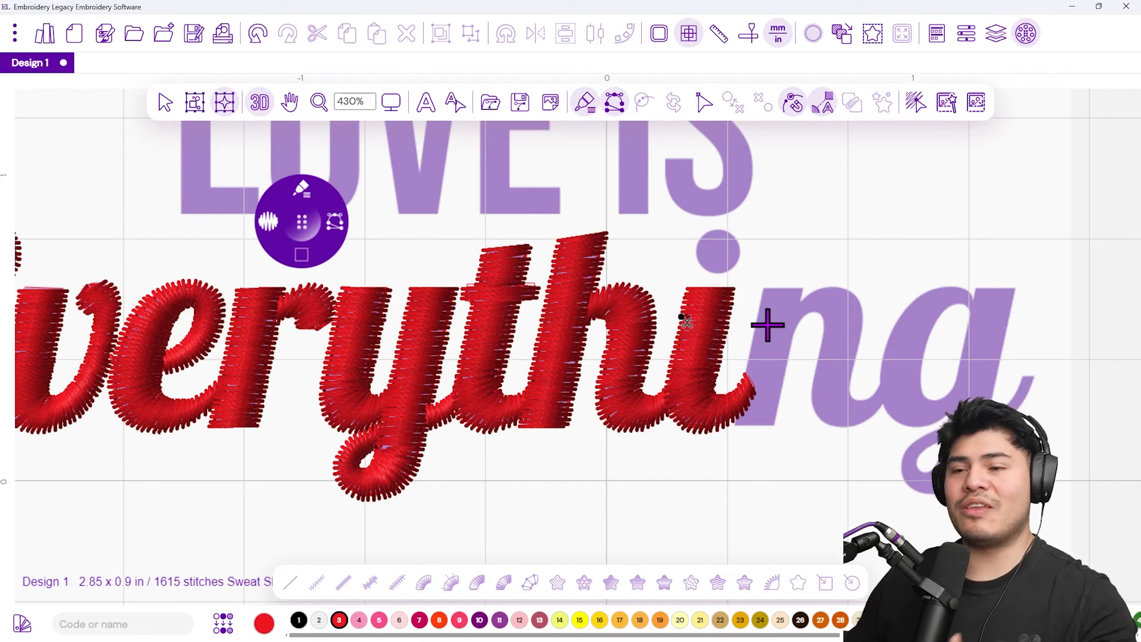
# - Select the straight stem segment of the r in "Everything" and copy it
pyautogui.click(165, 103)
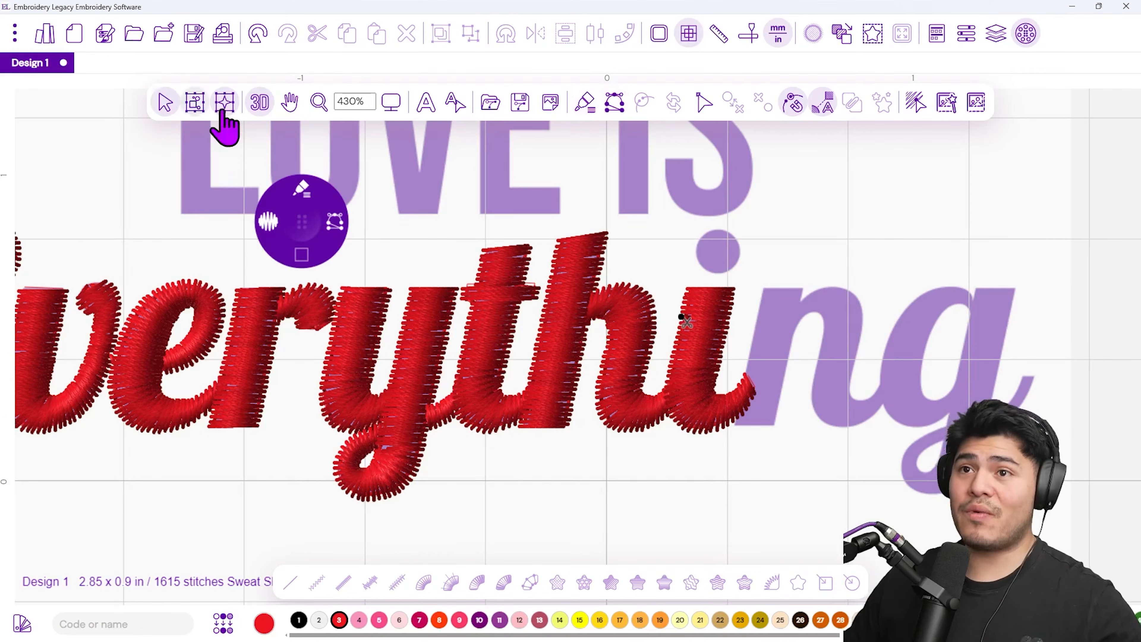
pyautogui.click(264, 390)
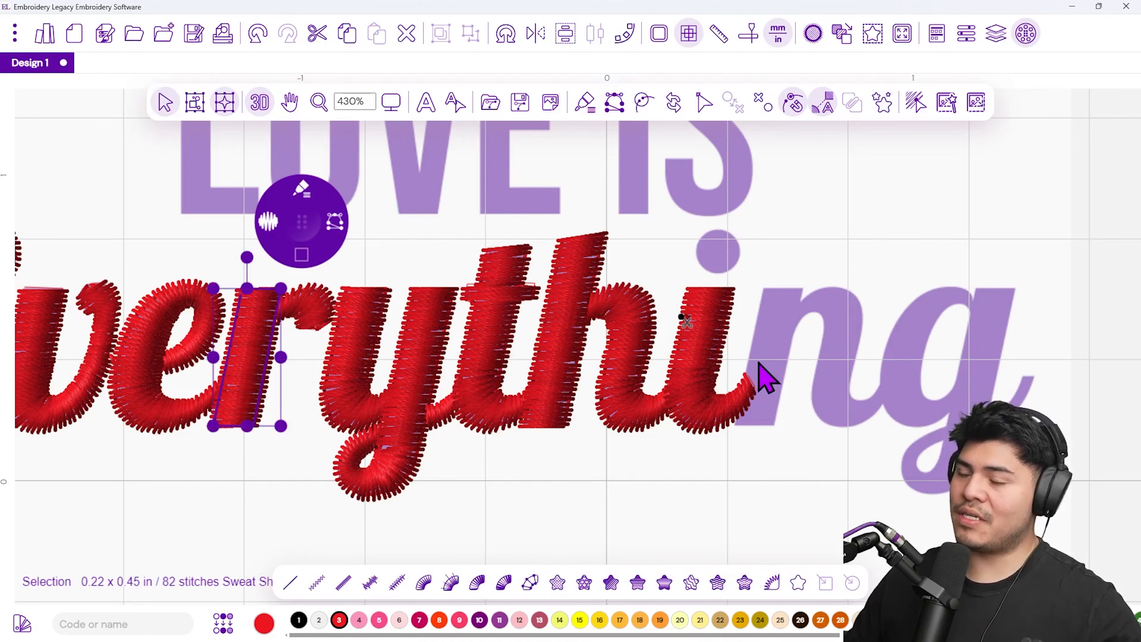
pyautogui.rightClick(259, 359)
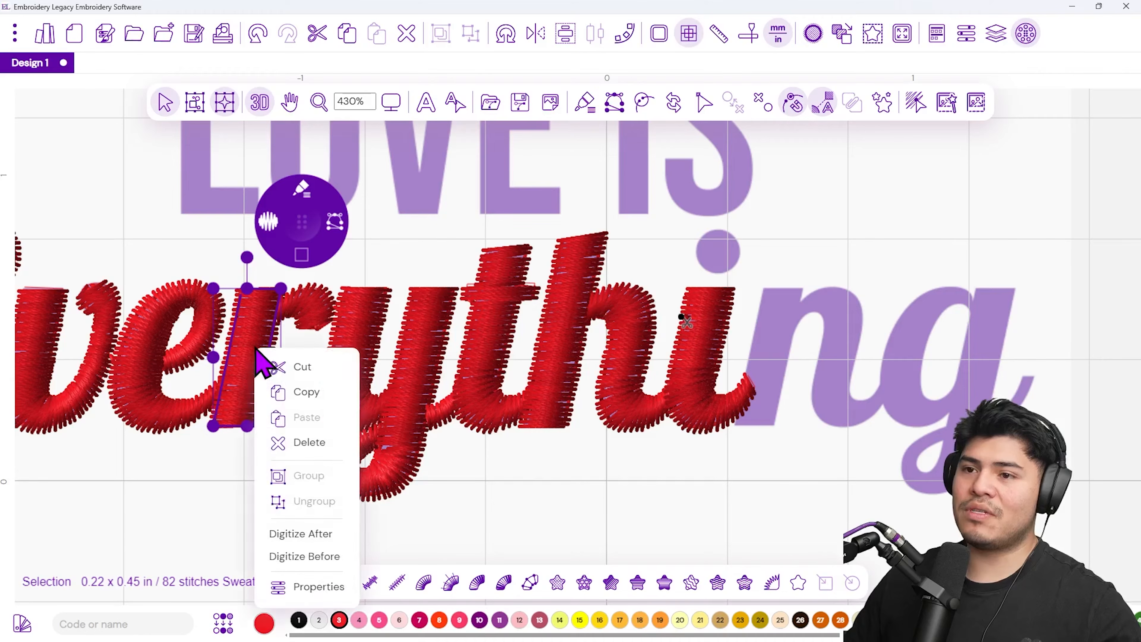
pyautogui.click(483, 510)
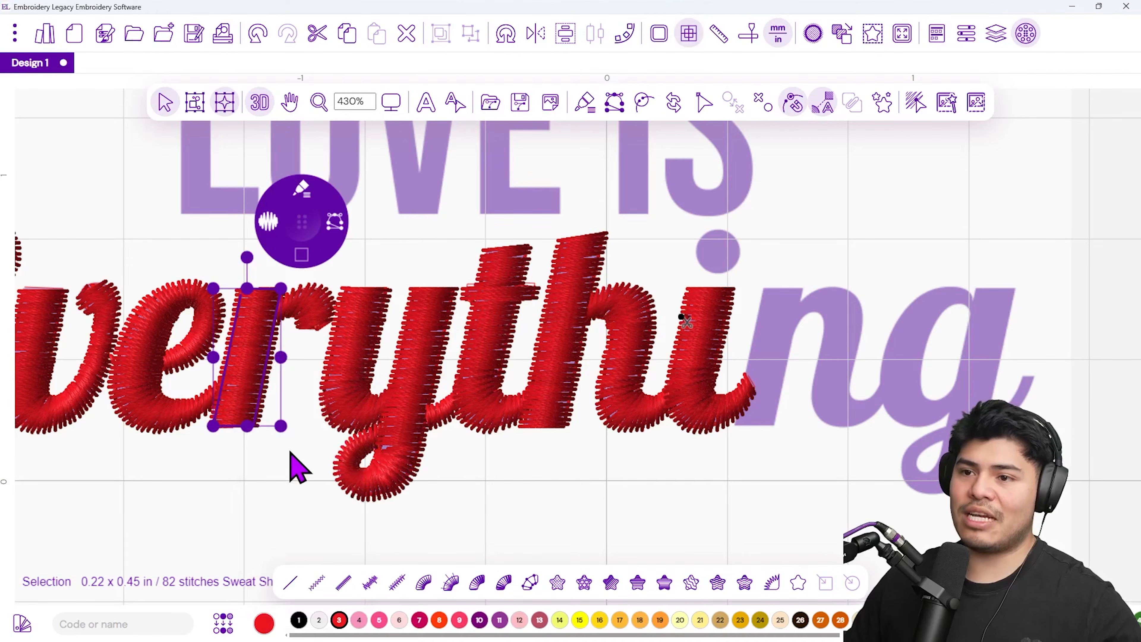
pyautogui.click(291, 463)
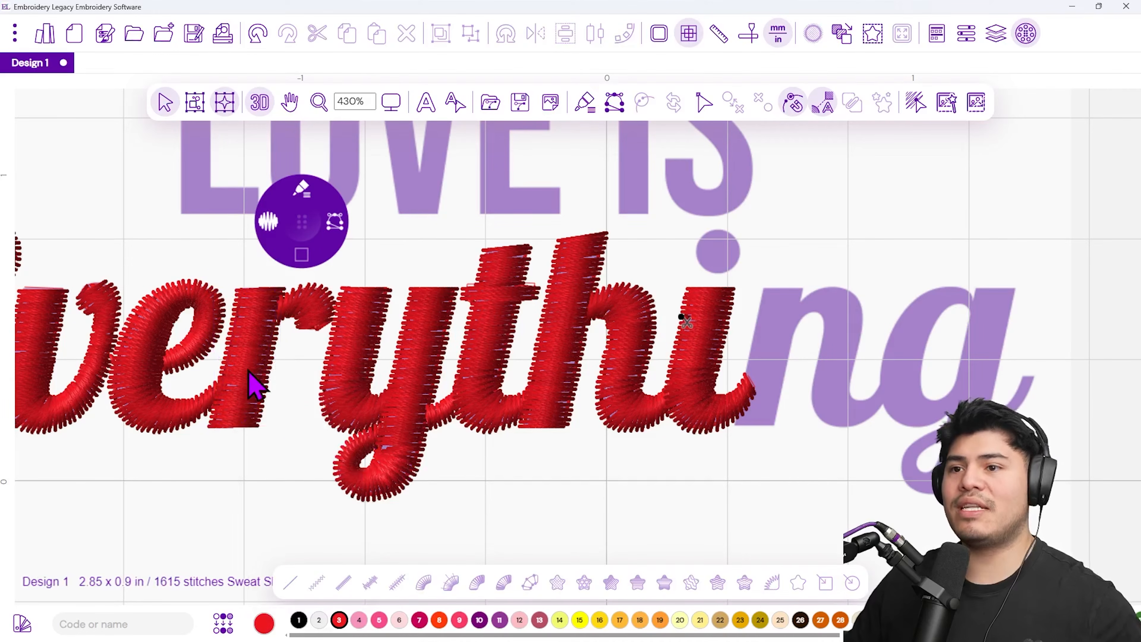
pyautogui.click(257, 380)
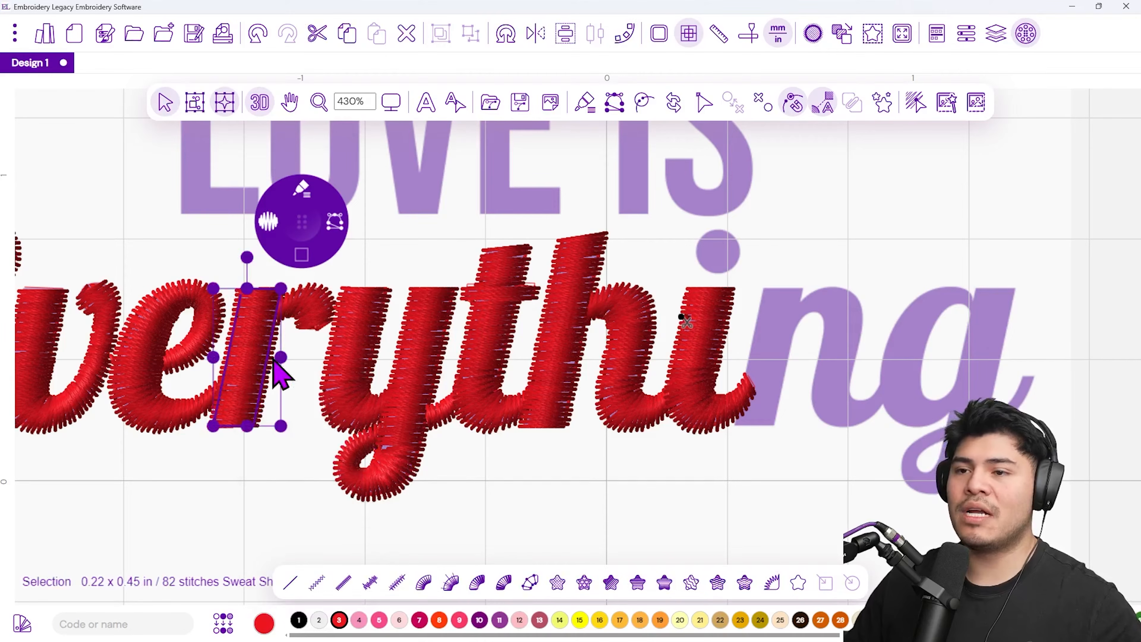
pyautogui.click(325, 421)
pyautogui.click(262, 376)
pyautogui.rightClick(256, 363)
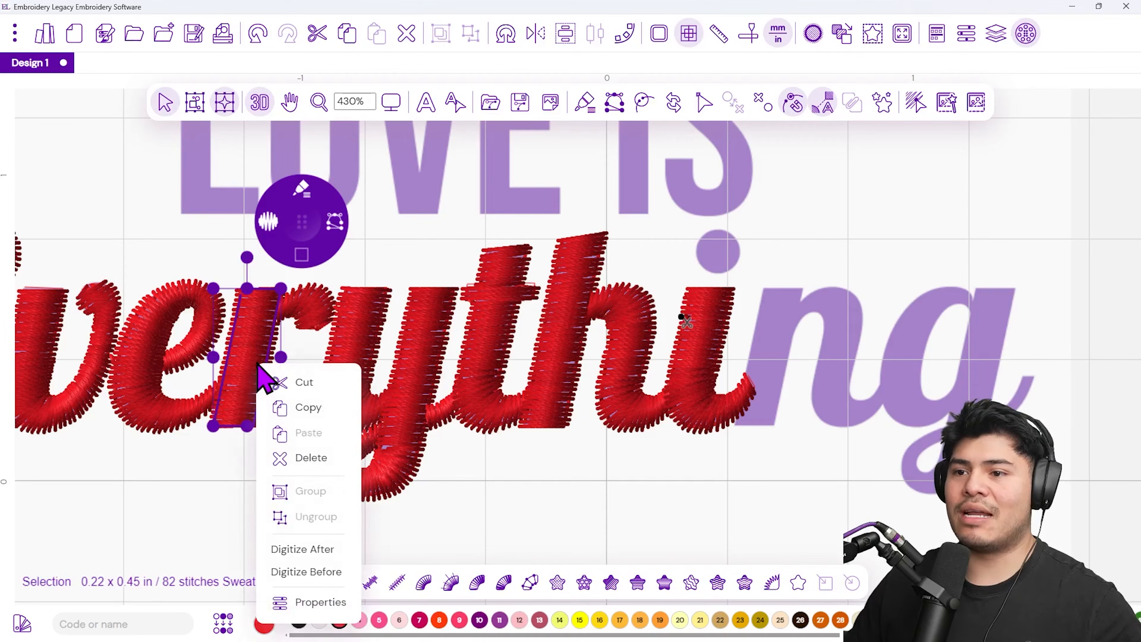
pyautogui.click(330, 406)
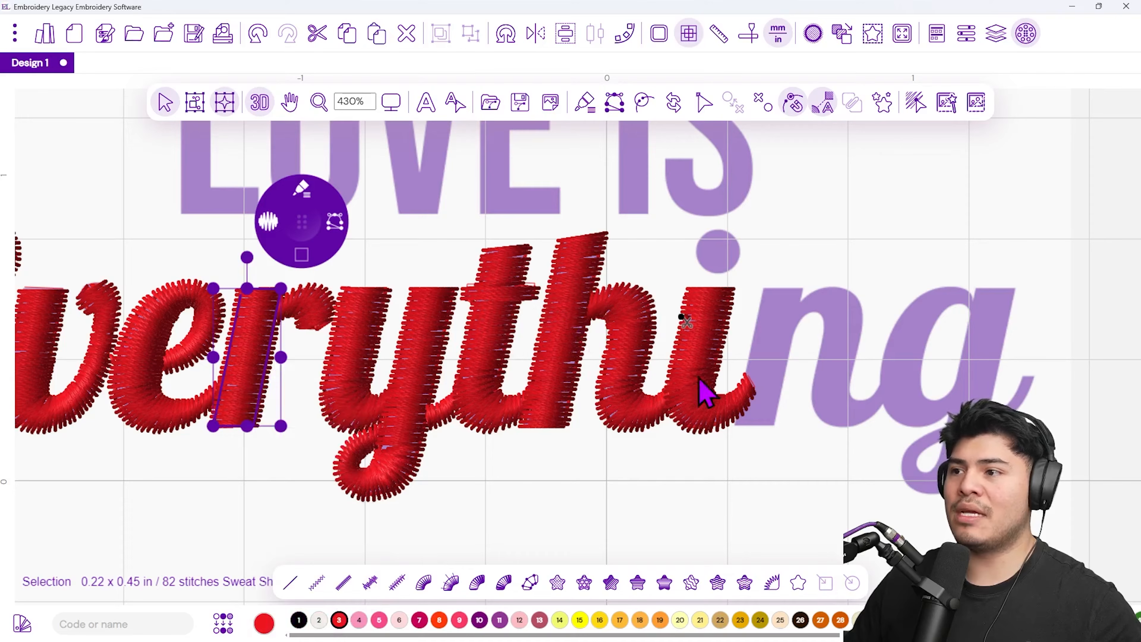
# - Set the i as the object to digitize after, and paste the copied stem segment there
pyautogui.click(752, 404)
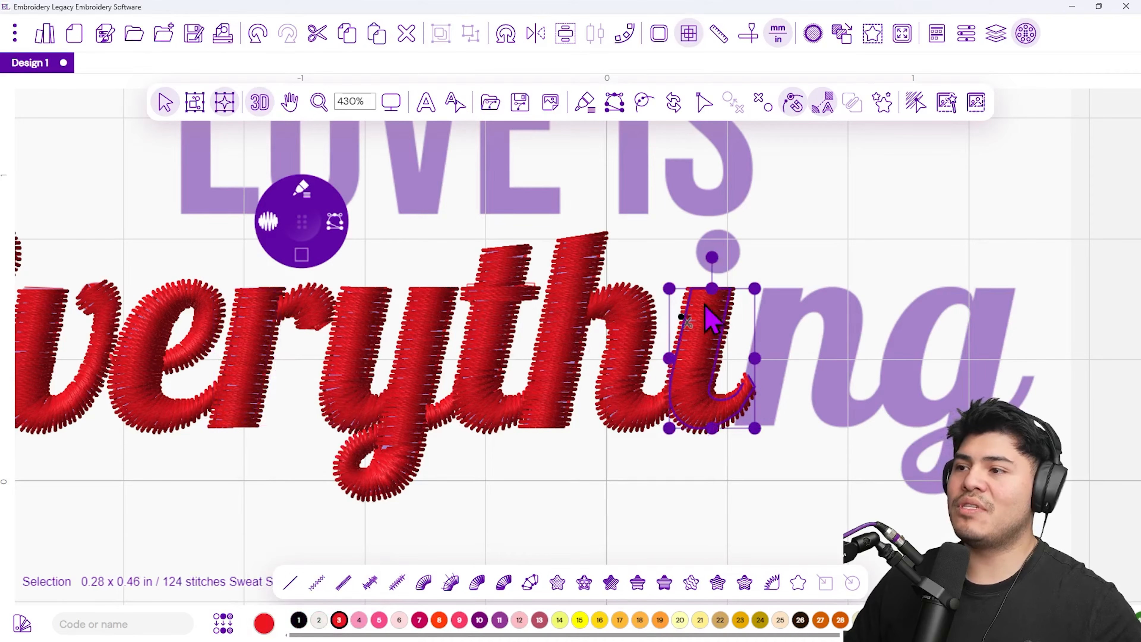
pyautogui.rightClick(723, 322)
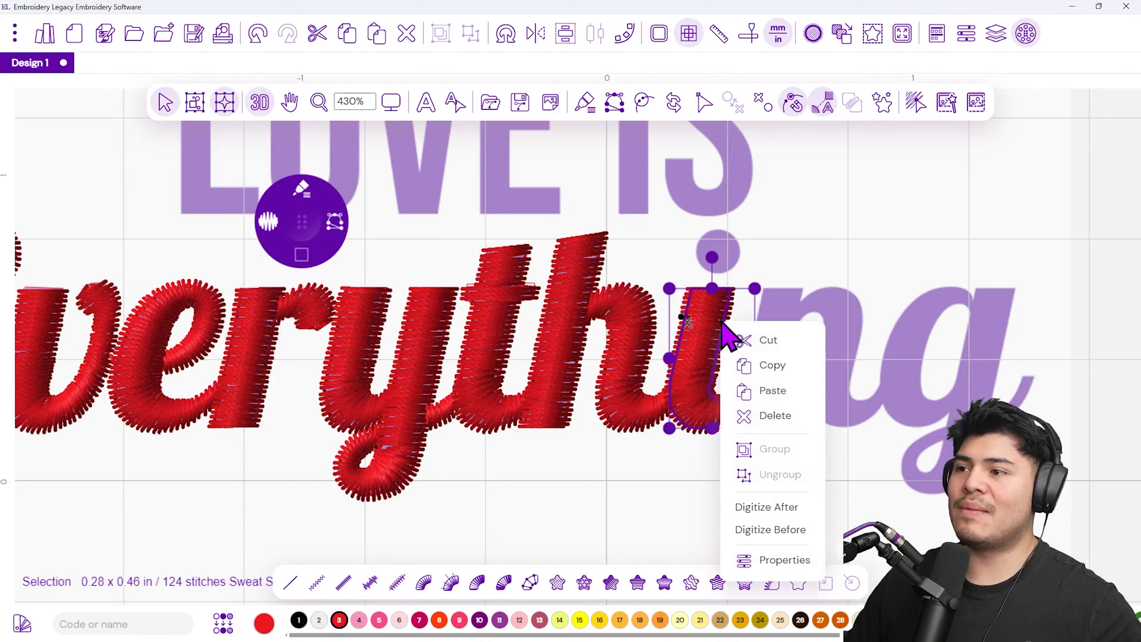
pyautogui.click(791, 507)
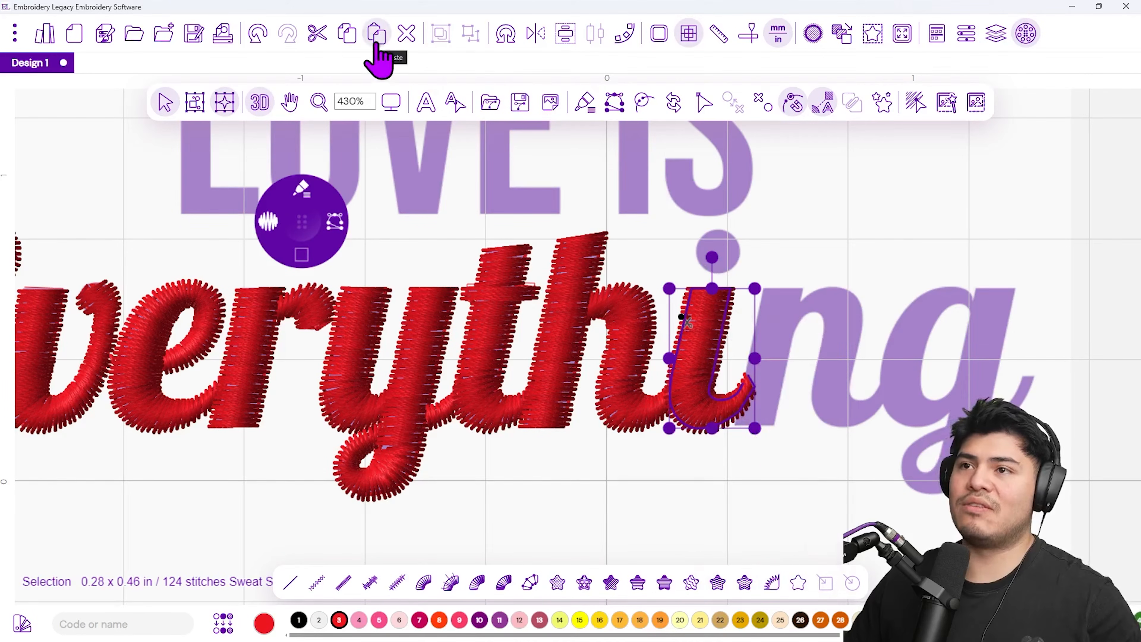
pyautogui.rightClick(714, 353)
pyautogui.click(766, 425)
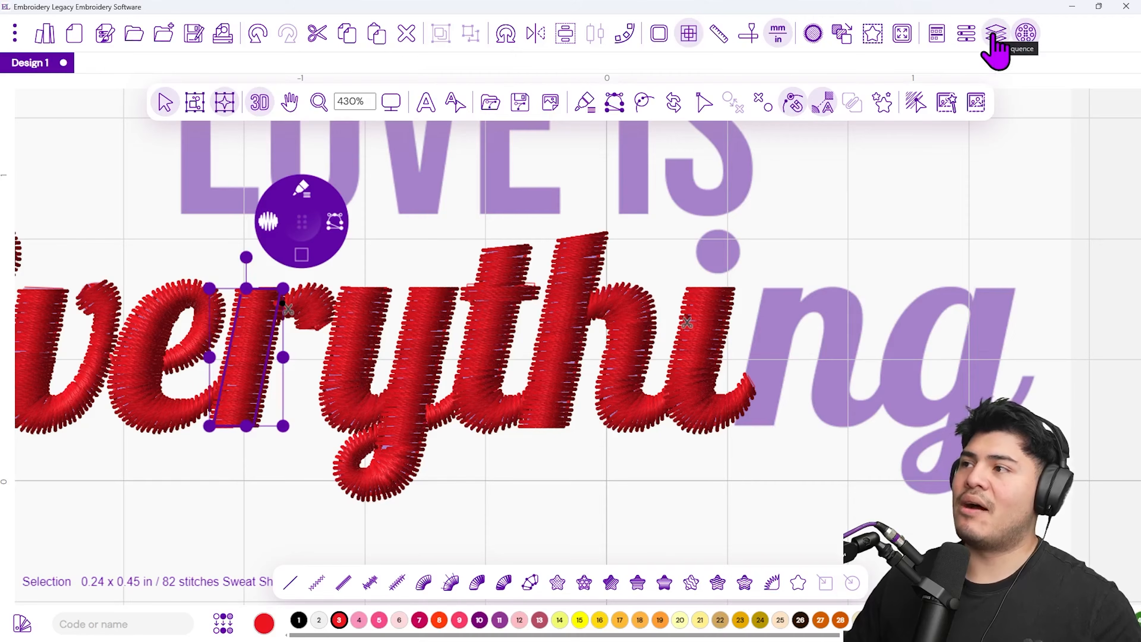
# - Check the pasted stem's place in the stitching order in the Sequence View
pyautogui.click(995, 43)
pyautogui.moveTo(999, 114); pyautogui.dragTo(623, 118)
pyautogui.click(479, 169)
pyautogui.scroll(-8, 611, 255)
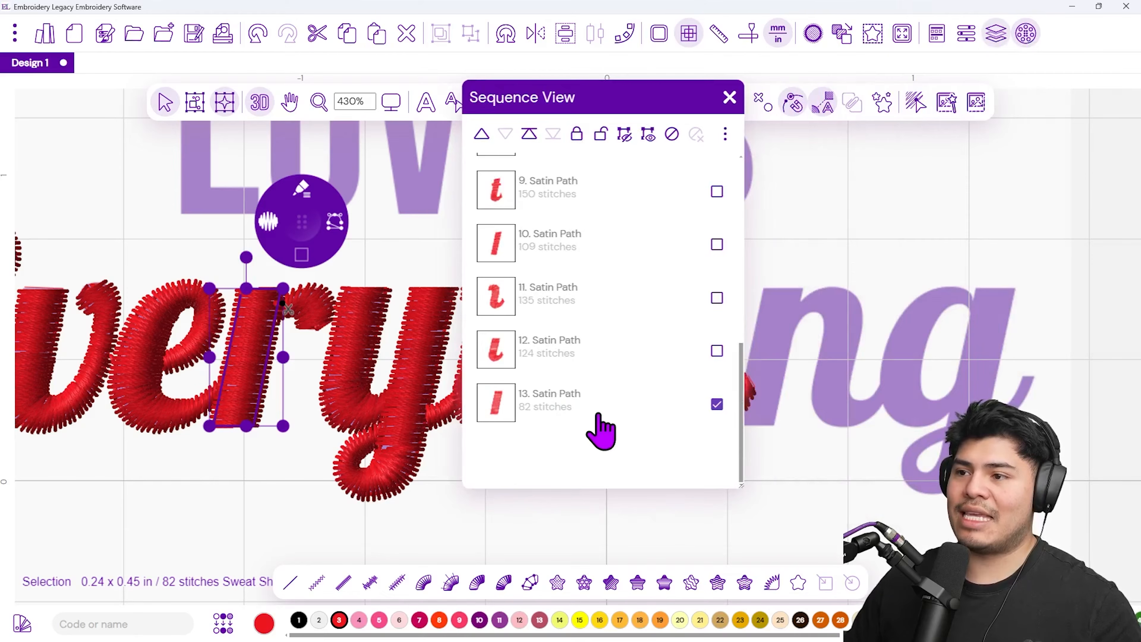
pyautogui.click(729, 97)
# - Move the pasted stem onto the n's straight stem, aligning it with the artwork in outline view, and restore the 3D view
pyautogui.moveTo(274, 360); pyautogui.dragTo(765, 373)
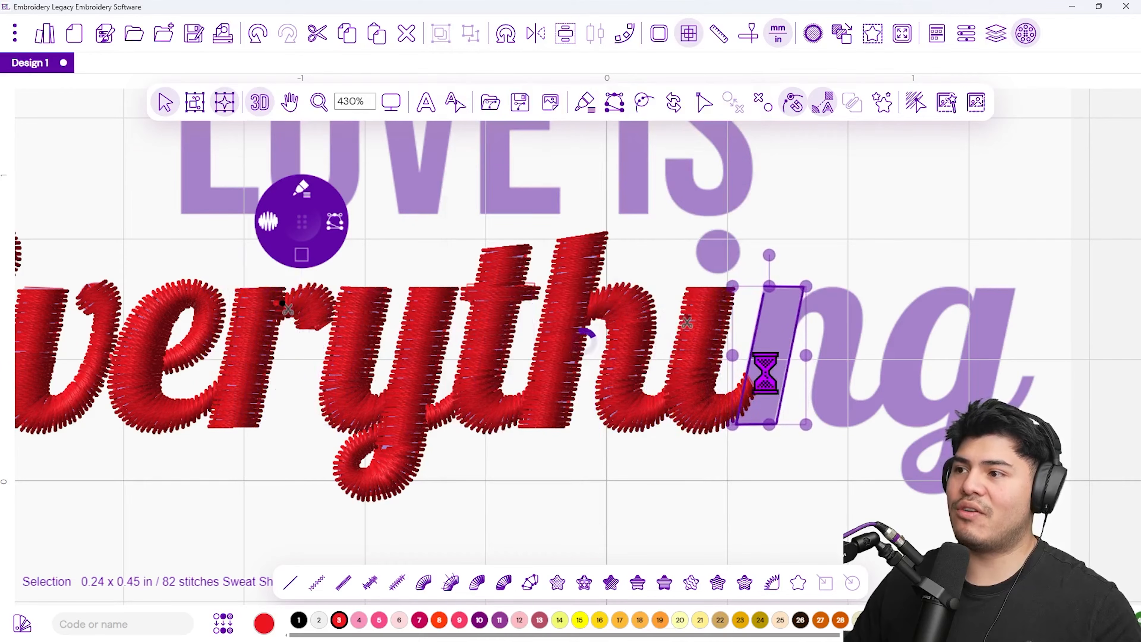
pyautogui.scroll(3, 838, 382)
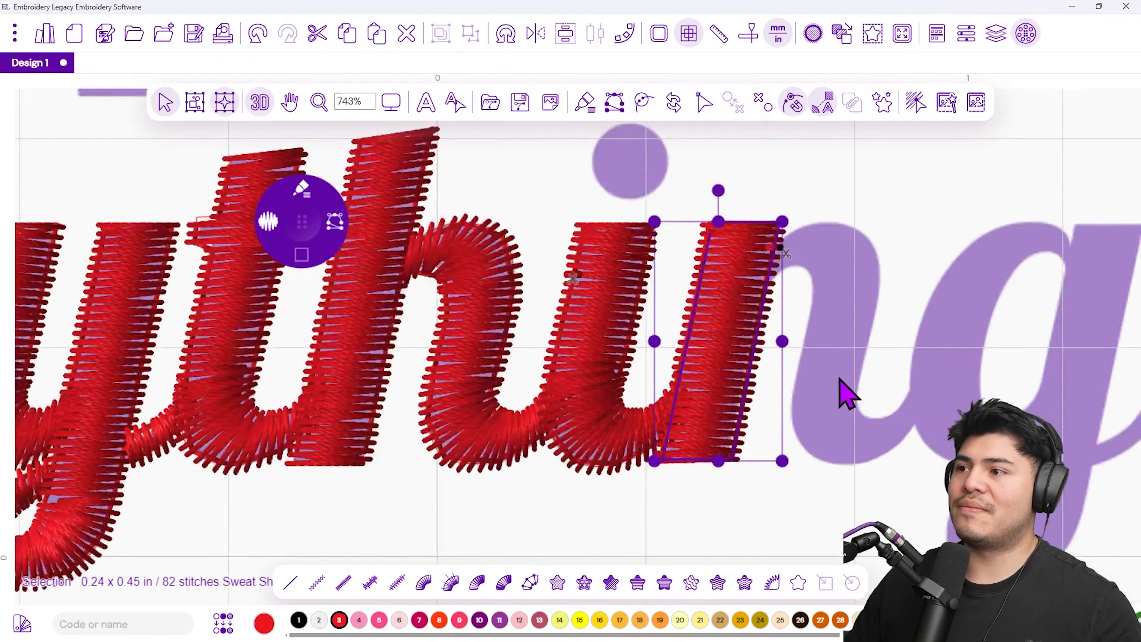
pyautogui.scroll(2, 844, 391)
pyautogui.click(260, 102)
pyautogui.moveTo(712, 230); pyautogui.dragTo(709, 237)
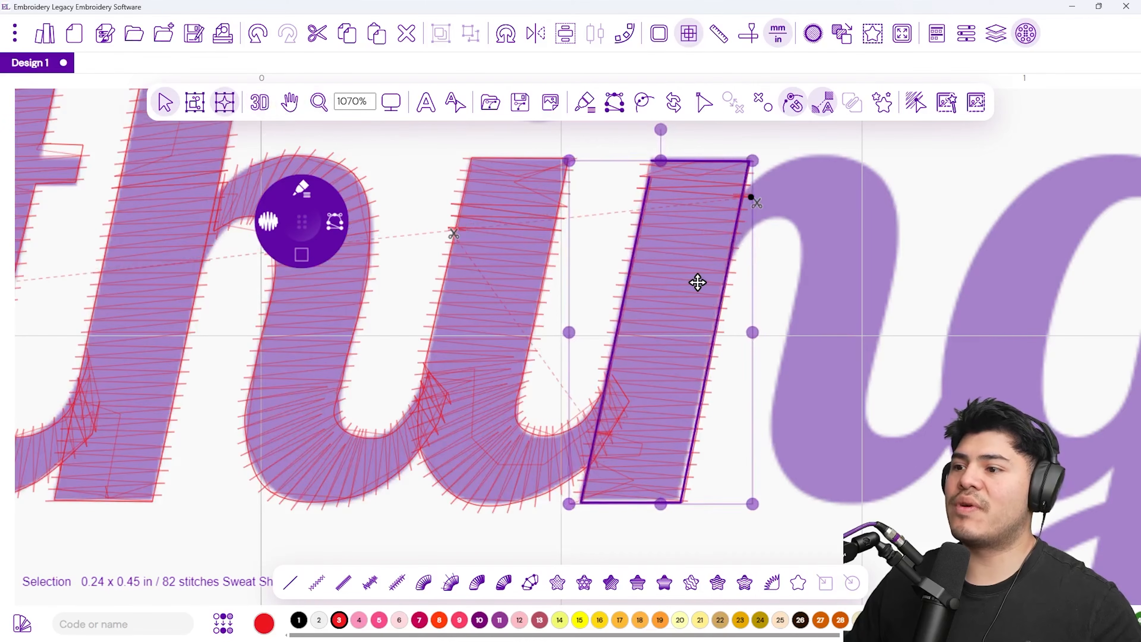
pyautogui.scroll(-1, 828, 311)
pyautogui.click(921, 302)
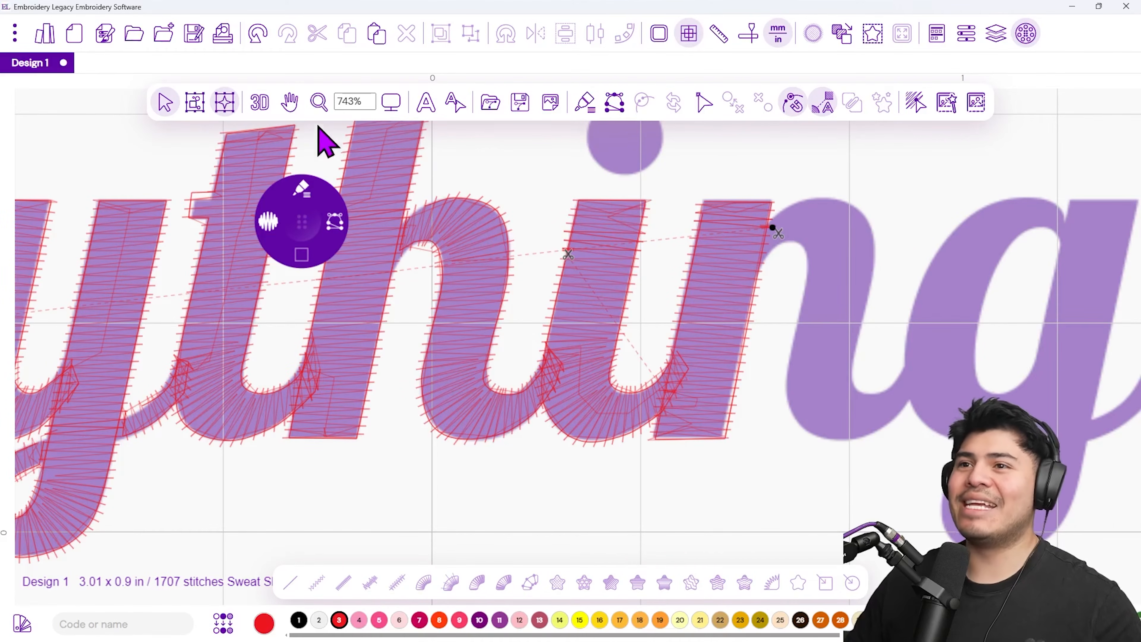
pyautogui.click(260, 102)
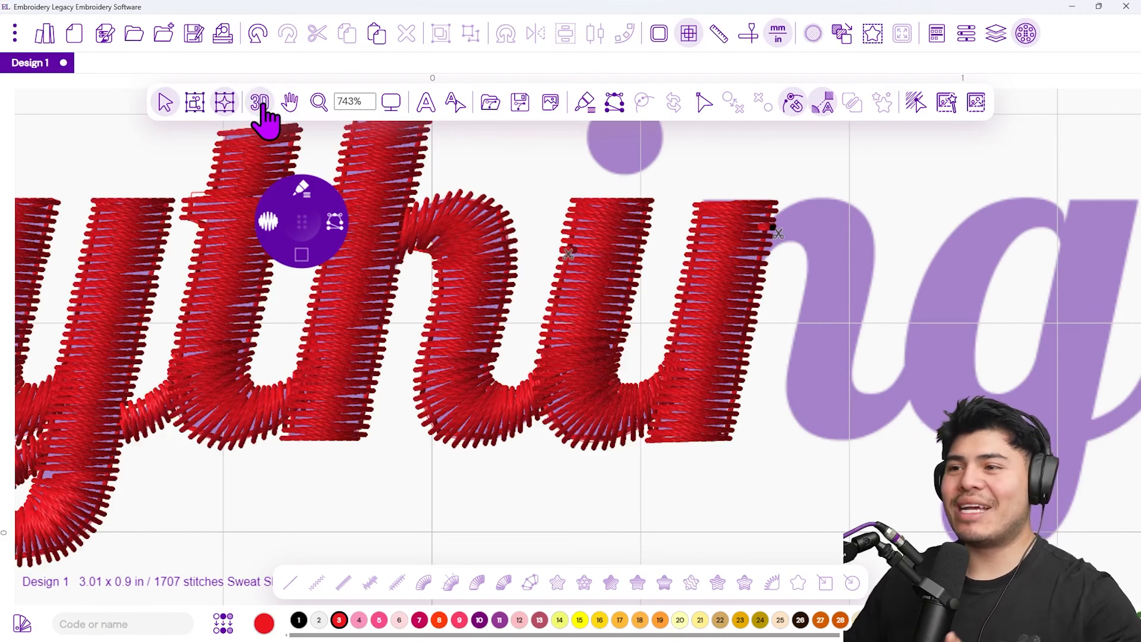
# - Edit the i's path and place its stitch end point at the tip of its tail, next to the n's stem
pyautogui.scroll(-5, 474, 324)
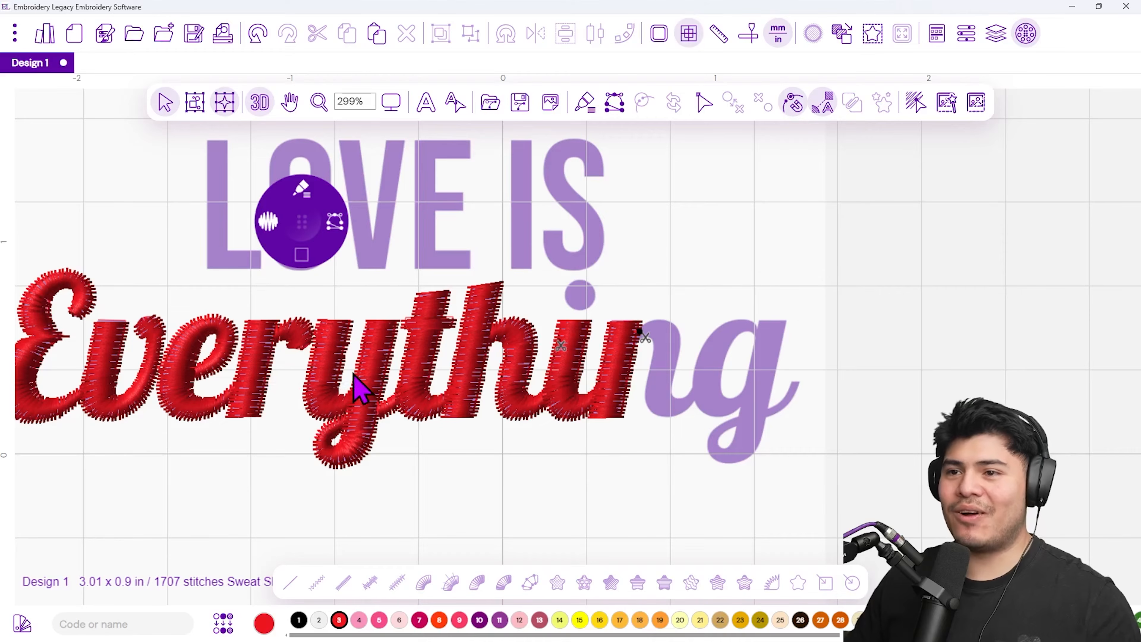
pyautogui.scroll(4, 668, 382)
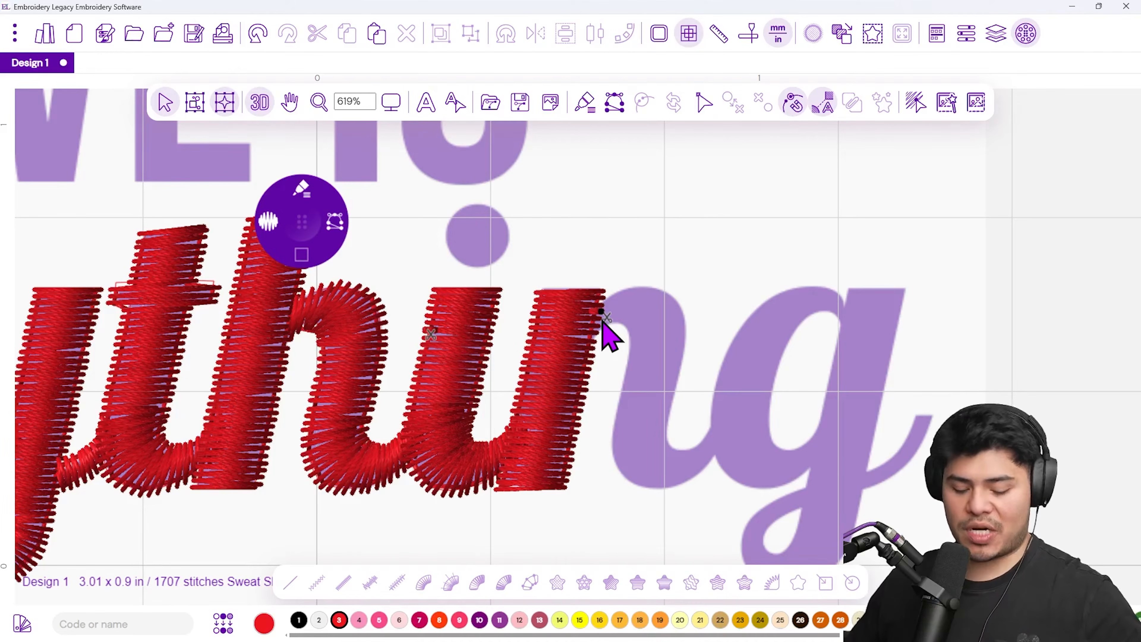
pyautogui.press('n')
pyautogui.click(702, 105)
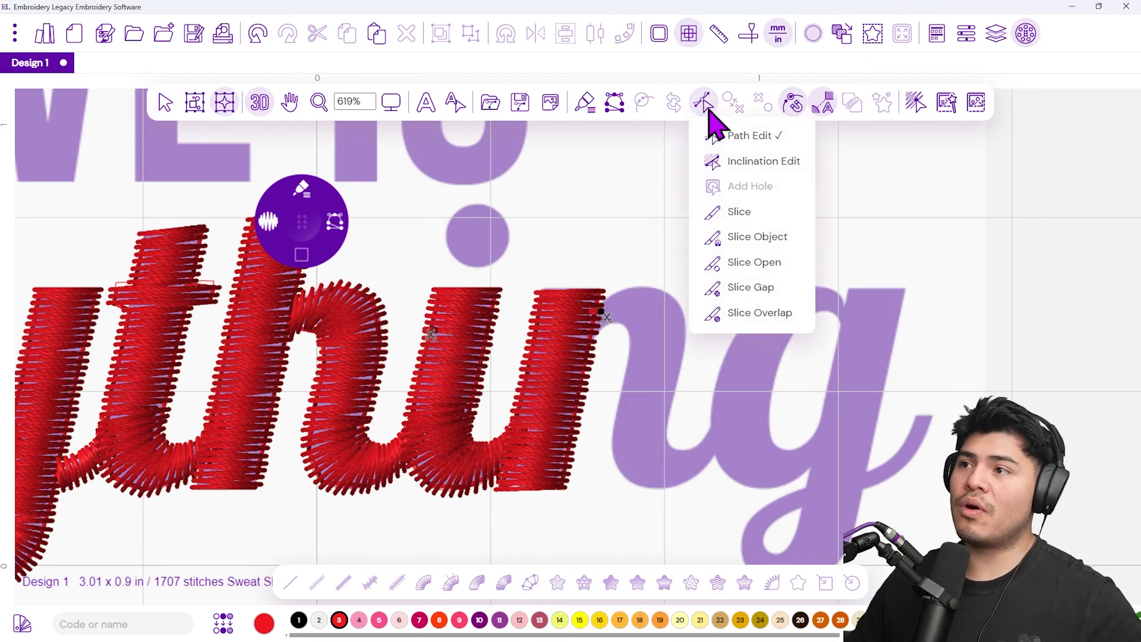
pyautogui.click(492, 325)
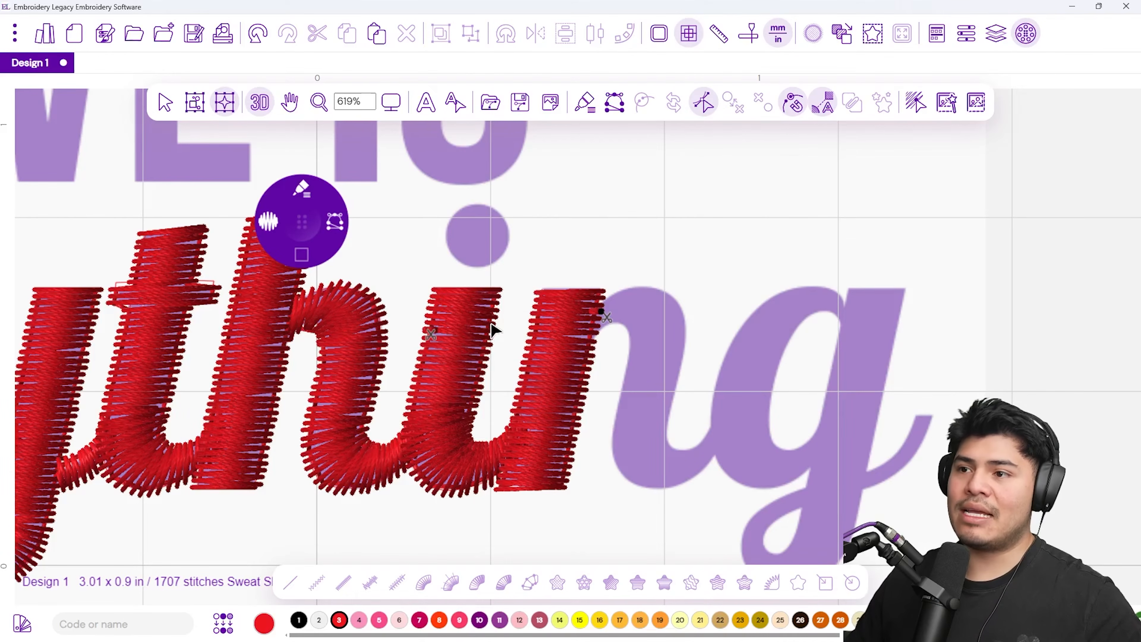
pyautogui.click(490, 338)
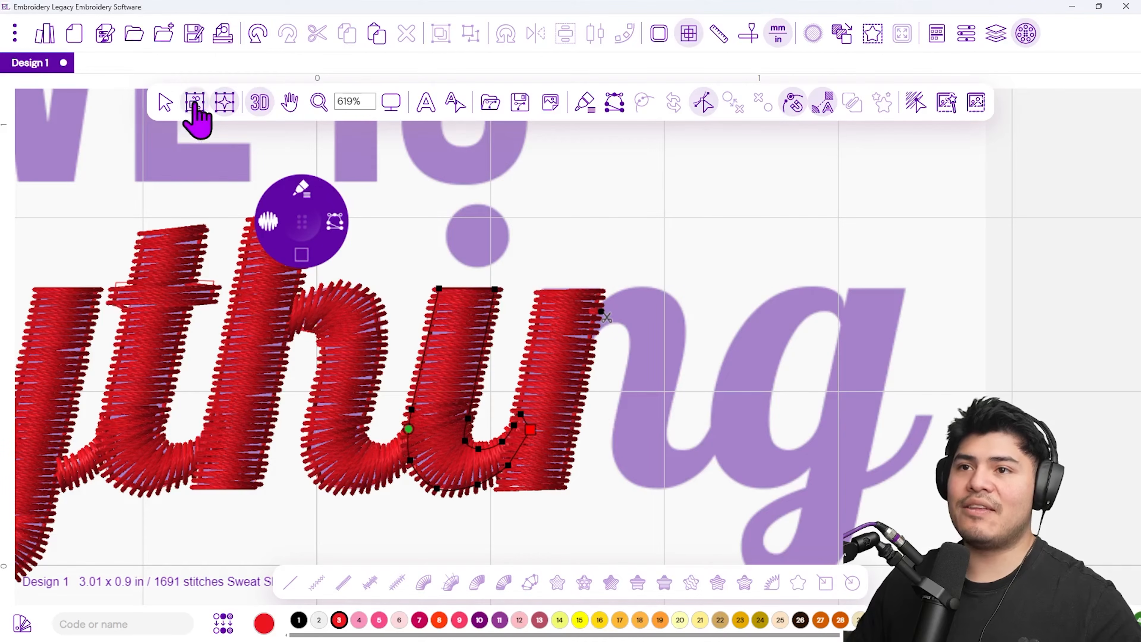
pyautogui.click(165, 103)
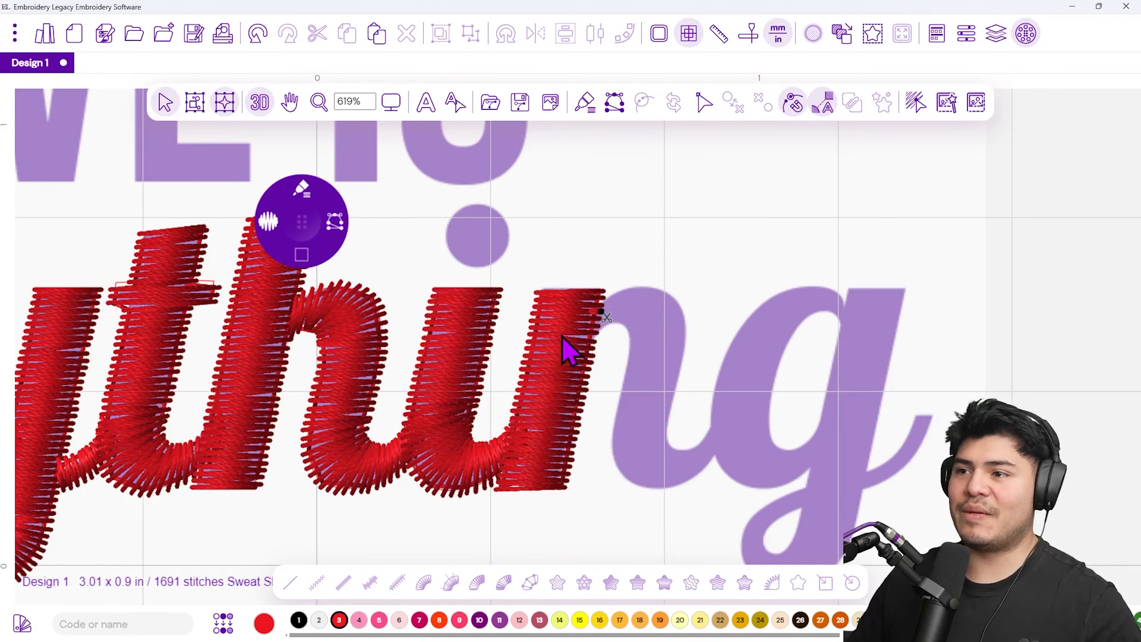
# - Trace the n's arch from the stem along its inner curve, left side and bottom up to the tip of the exit tail
pyautogui.scroll(1, 746, 388)
pyautogui.scroll(1, 657, 385)
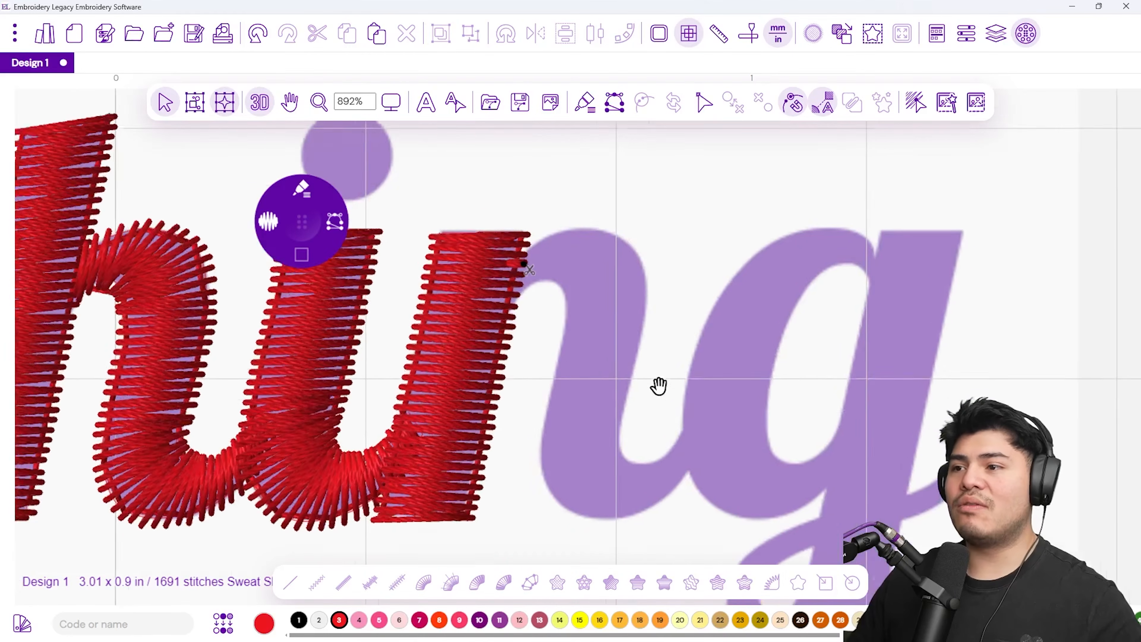
pyautogui.click(302, 222)
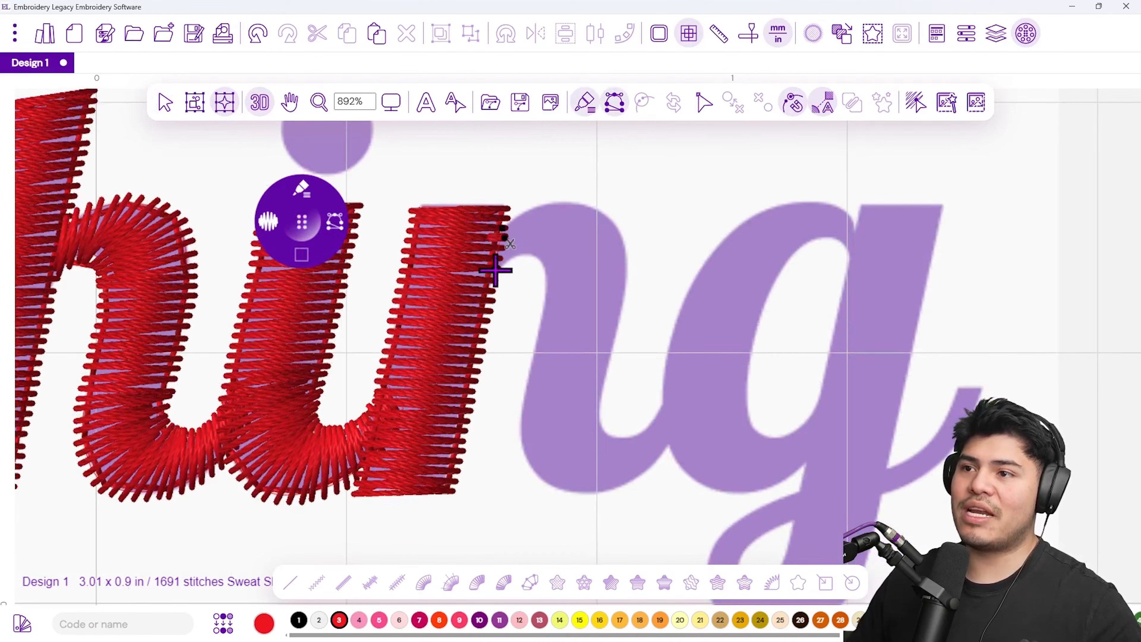
pyautogui.click(512, 258)
pyautogui.click(534, 256)
pyautogui.click(546, 280)
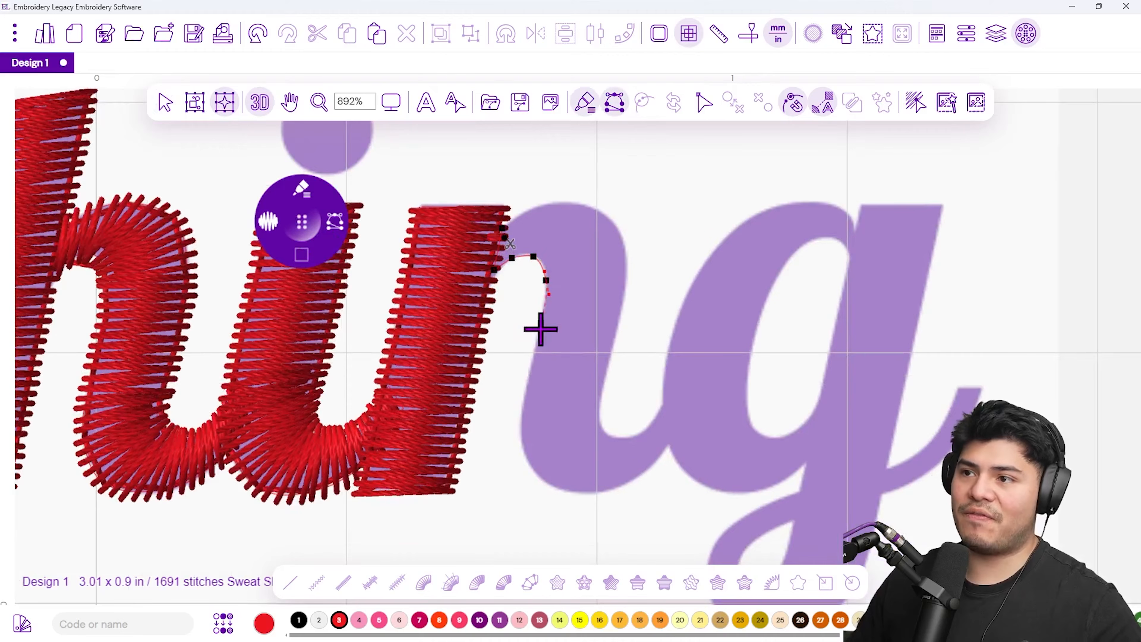
pyautogui.click(530, 368)
pyautogui.click(526, 459)
pyautogui.click(587, 490)
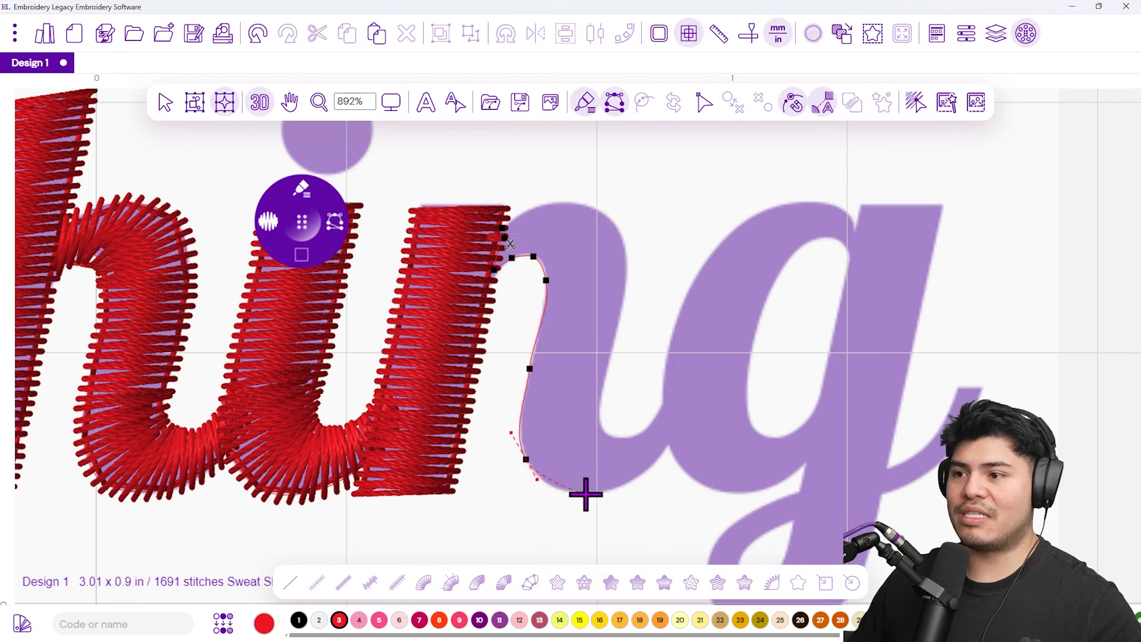
pyautogui.click(652, 464)
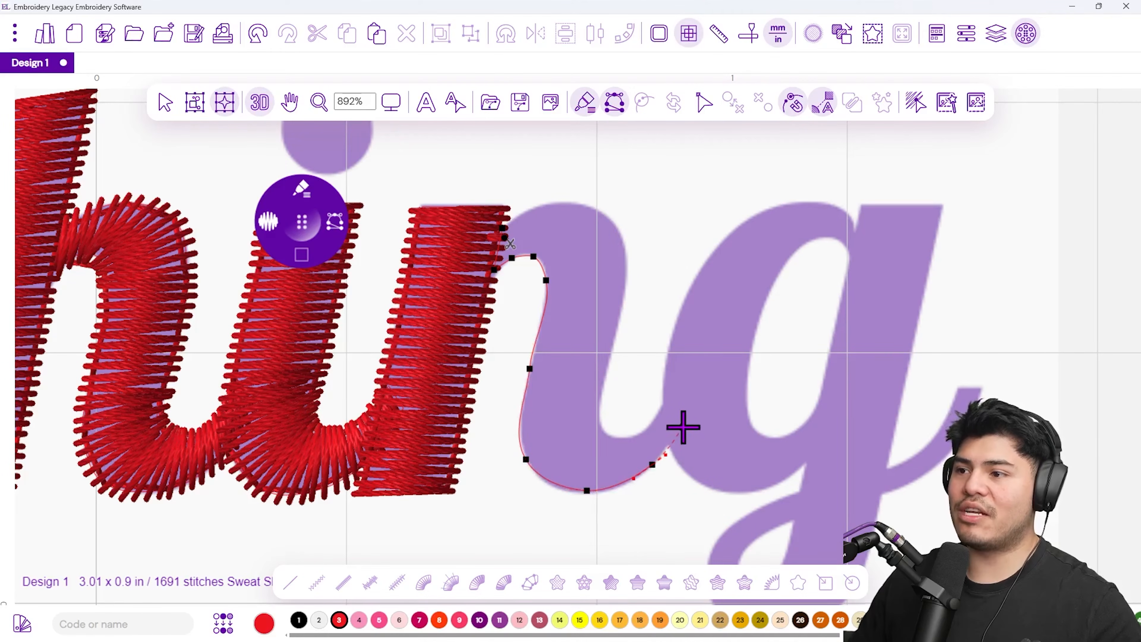
pyautogui.click(679, 402)
# - Trace the n's remaining edge from the tail up the right side and over the arch to the stem, and complete the outline
pyautogui.click(666, 402)
pyautogui.click(650, 431)
pyautogui.click(611, 436)
pyautogui.click(602, 390)
pyautogui.click(615, 333)
pyautogui.click(623, 244)
pyautogui.click(597, 207)
pyautogui.click(546, 205)
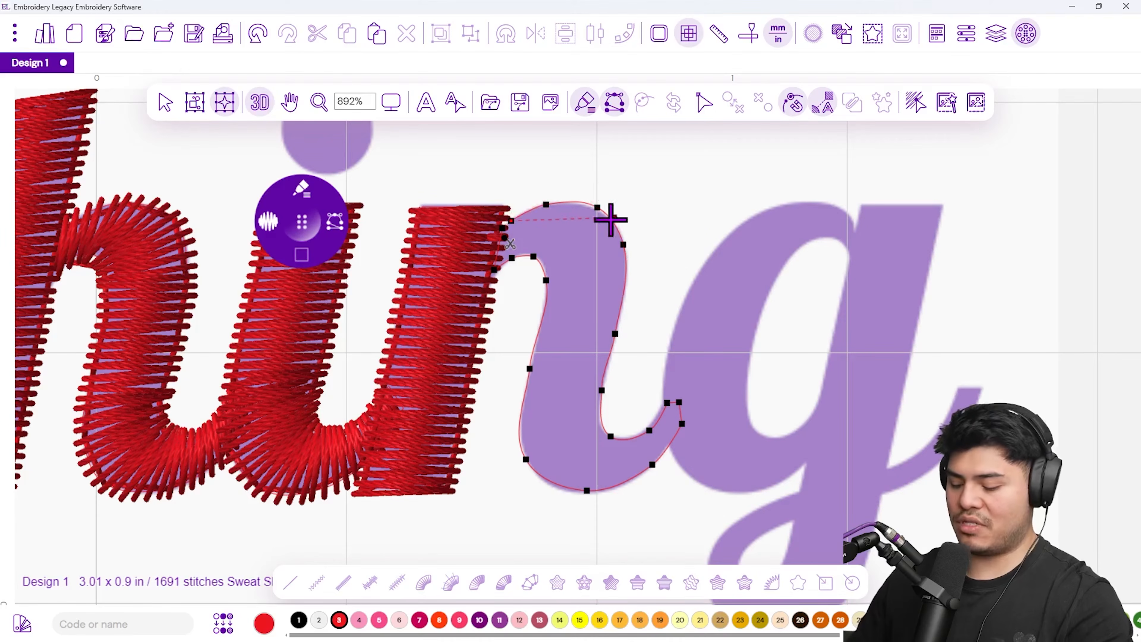
pyautogui.press('Return')
# - Add six stitch-direction lines along the n from arch to tail, tilt the one above the lower curve, and generate the stitches
pyautogui.moveTo(528, 212)
pyautogui.mouseDown()
pyautogui.moveTo(522, 256)
pyautogui.moveTo(612, 222)
pyautogui.mouseUp()
pyautogui.moveTo(544, 310); pyautogui.dragTo(622, 311)
pyautogui.moveTo(519, 419)
pyautogui.mouseDown()
pyautogui.moveTo(601, 415)
pyautogui.moveTo(591, 490)
pyautogui.mouseUp()
pyautogui.moveTo(653, 427); pyautogui.dragTo(660, 457)
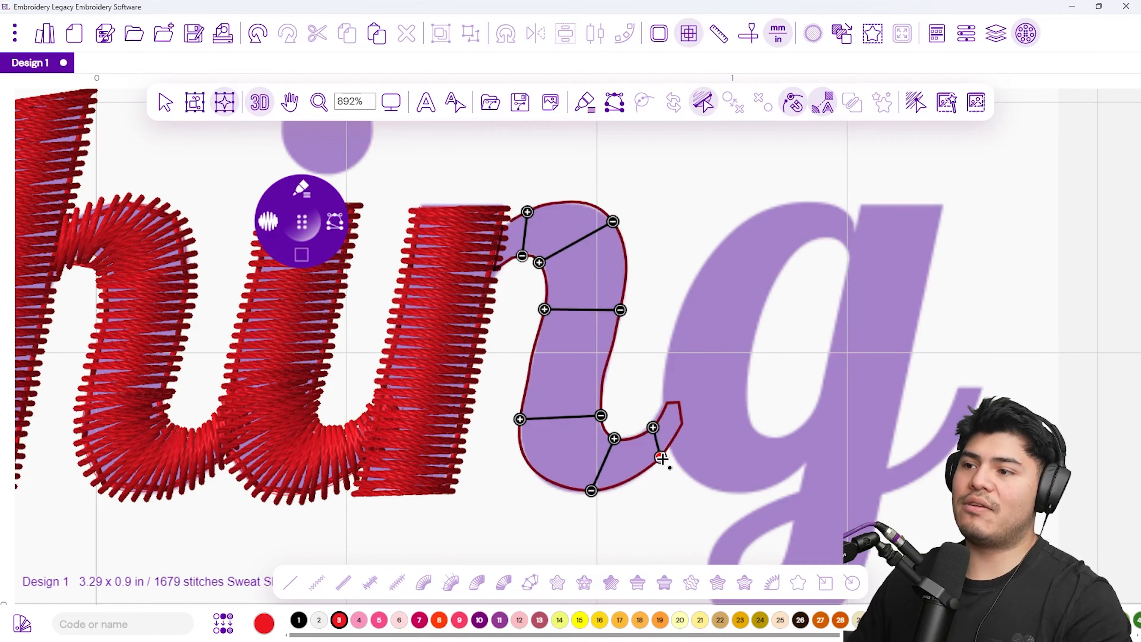
pyautogui.moveTo(601, 416); pyautogui.dragTo(601, 405)
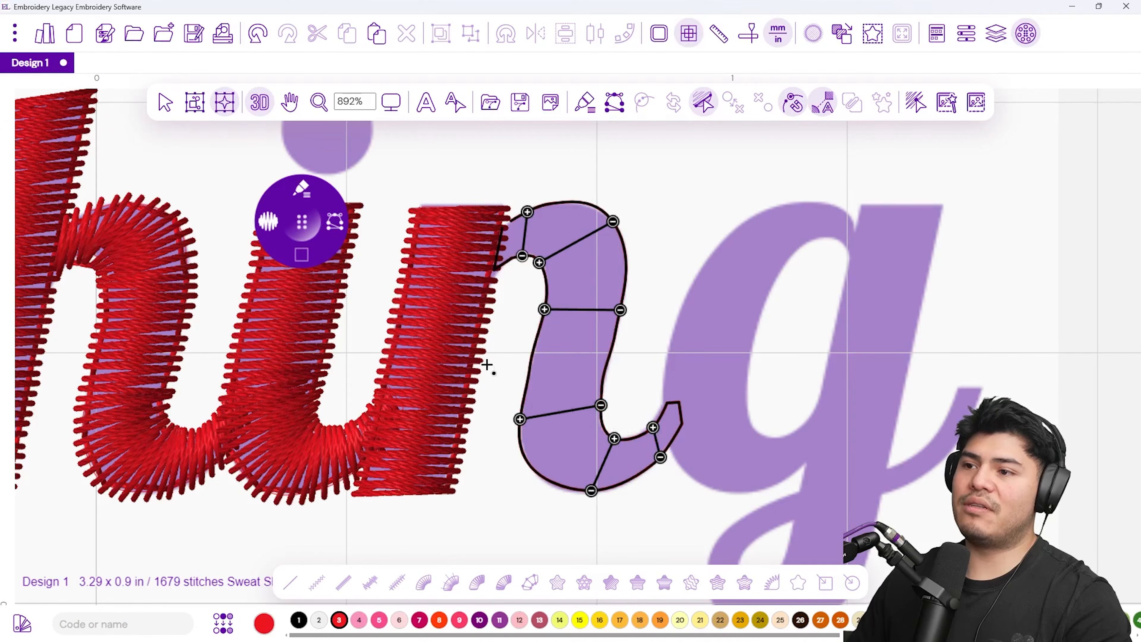
pyautogui.rightClick(589, 342)
pyautogui.rightClick(670, 394)
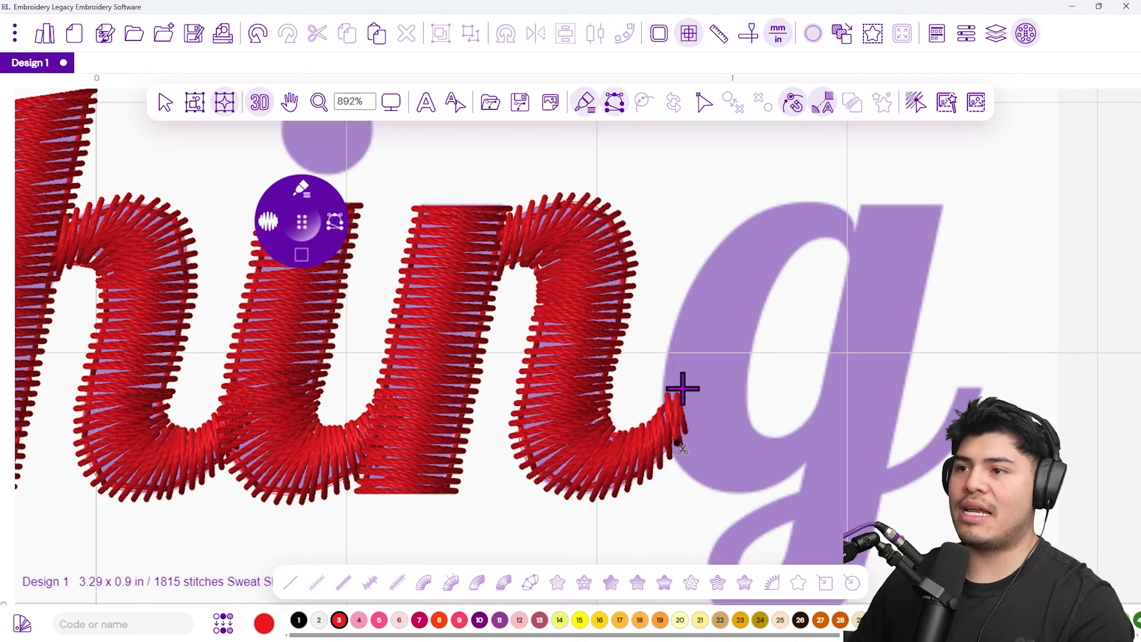
# - Trace the g bowl's outer edge from inside the stem over the top, down the left side and around the bottom to the stem
pyautogui.scroll(-3, 682, 383)
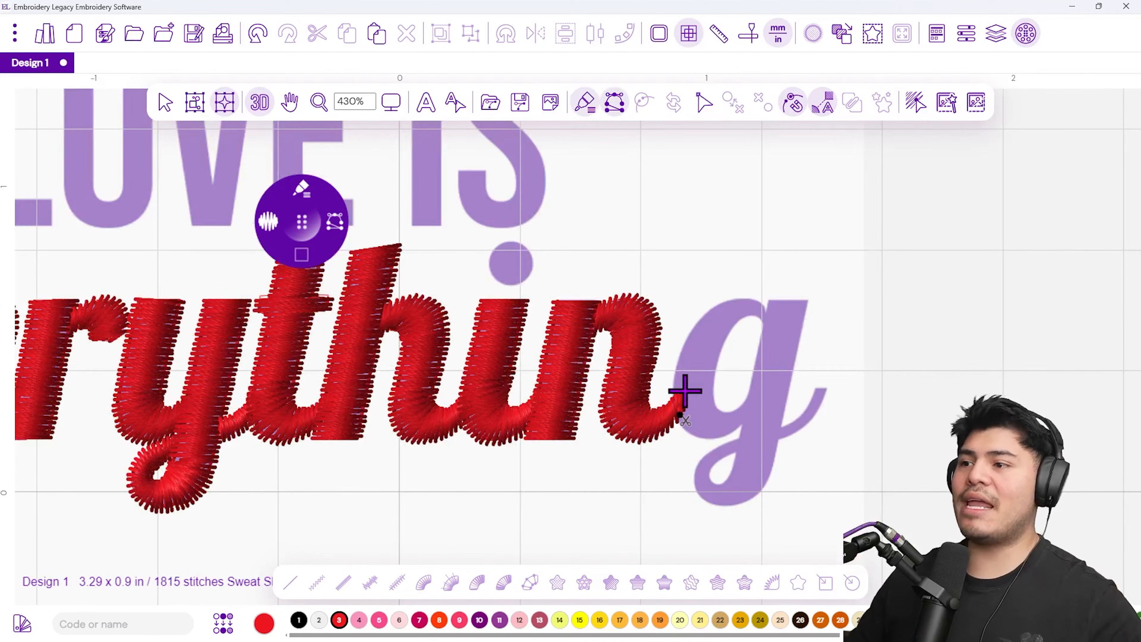
pyautogui.scroll(3, 777, 380)
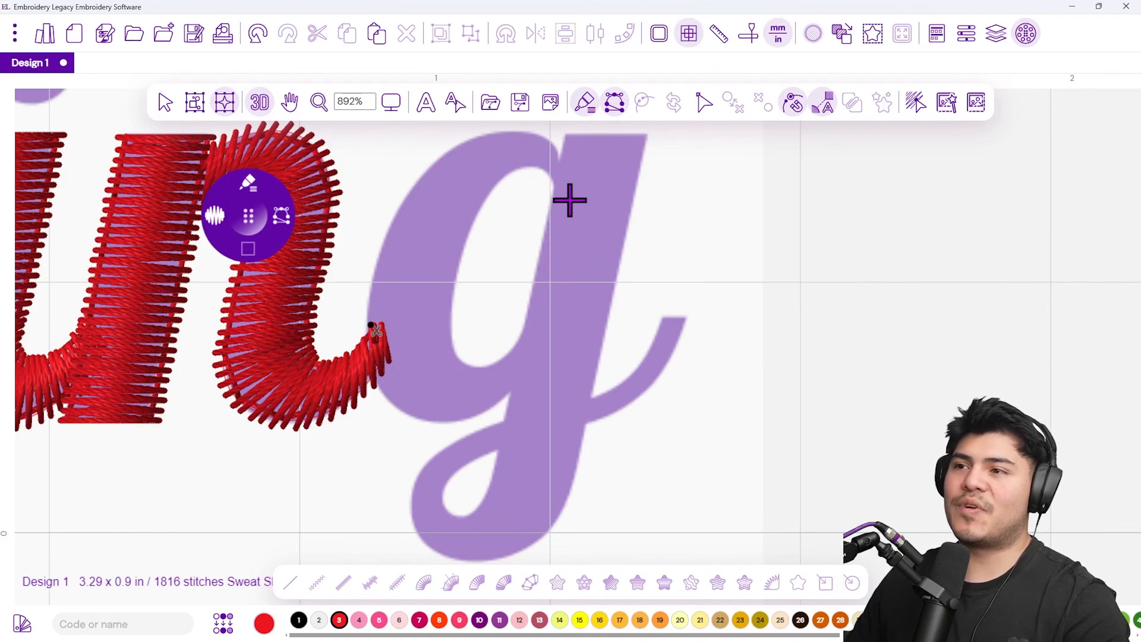
pyautogui.click(569, 200)
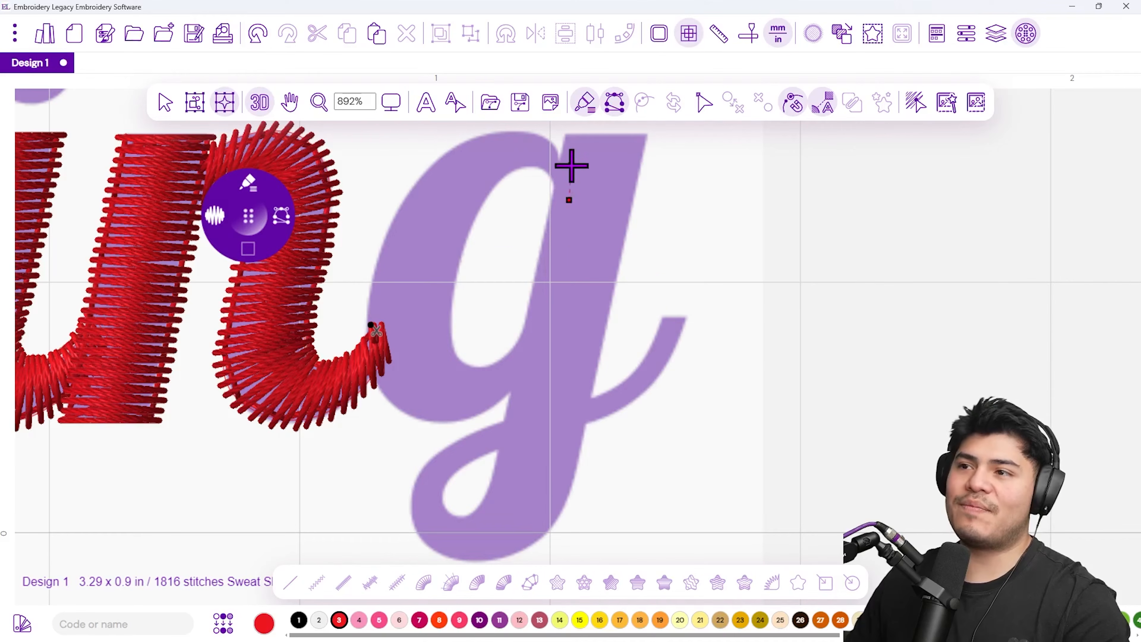
pyautogui.click(573, 170)
pyautogui.click(549, 140)
pyautogui.click(487, 135)
pyautogui.click(421, 175)
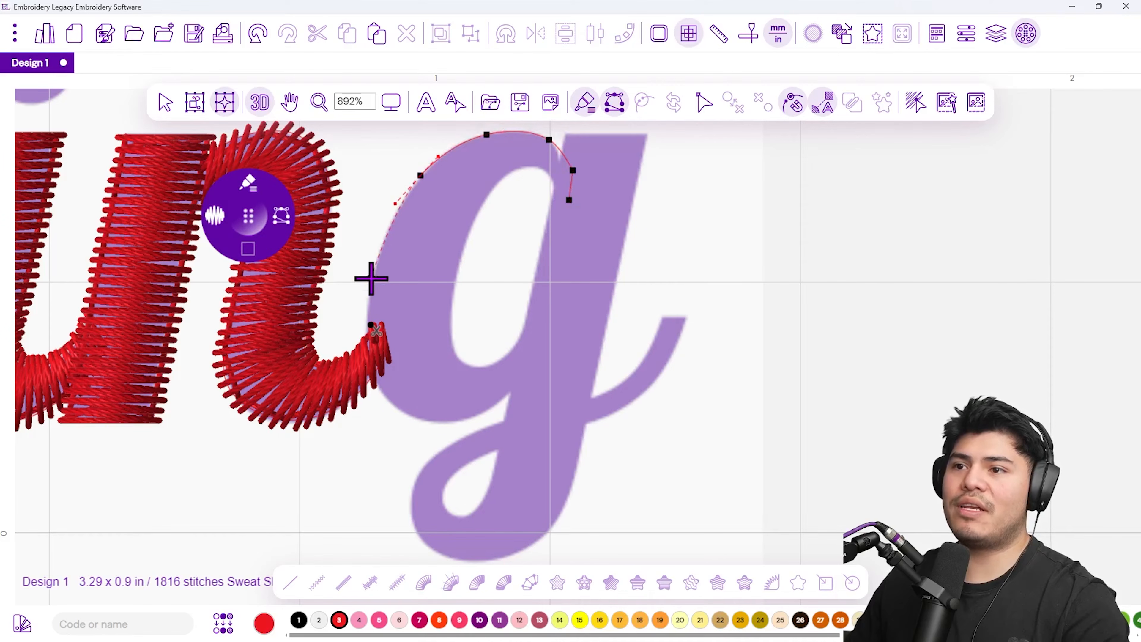
pyautogui.click(371, 278)
pyautogui.click(370, 360)
pyautogui.click(397, 411)
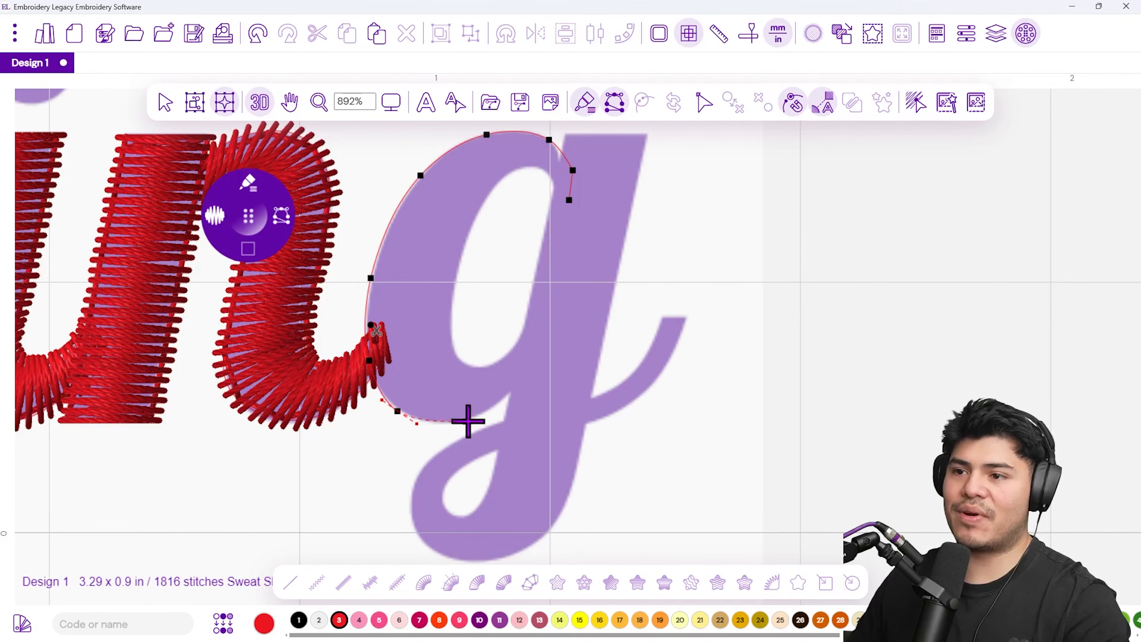
pyautogui.click(477, 414)
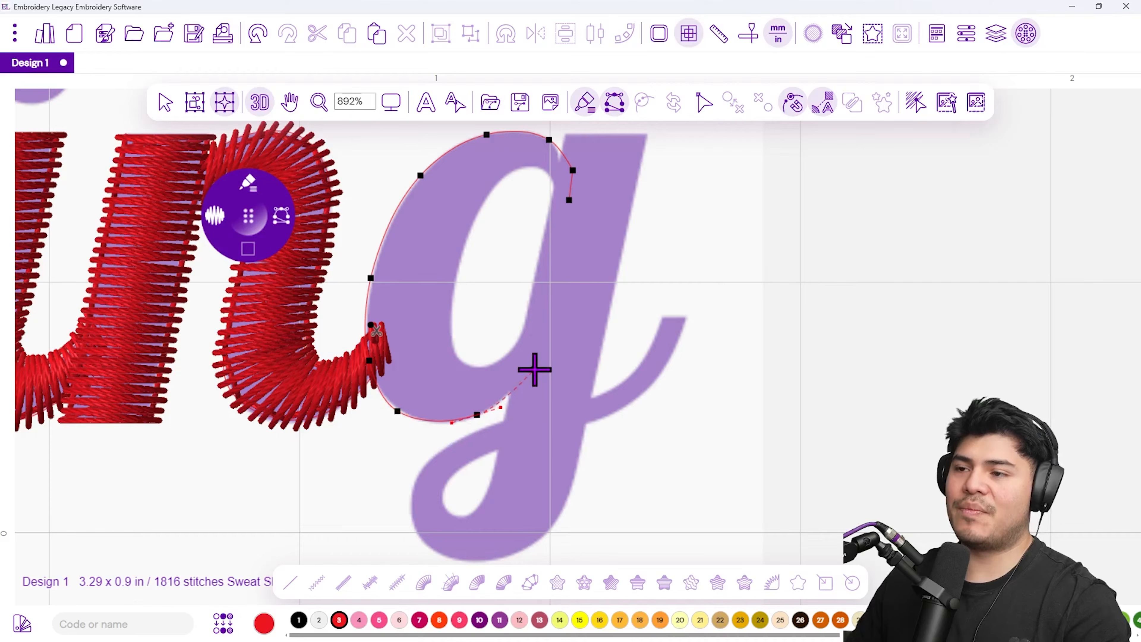
pyautogui.click(534, 369)
# - Trace the g bowl's inner edge from the stem around the bottom, up the left side and over the top, and complete the outline
pyautogui.click(541, 347)
pyautogui.click(525, 337)
pyautogui.click(507, 362)
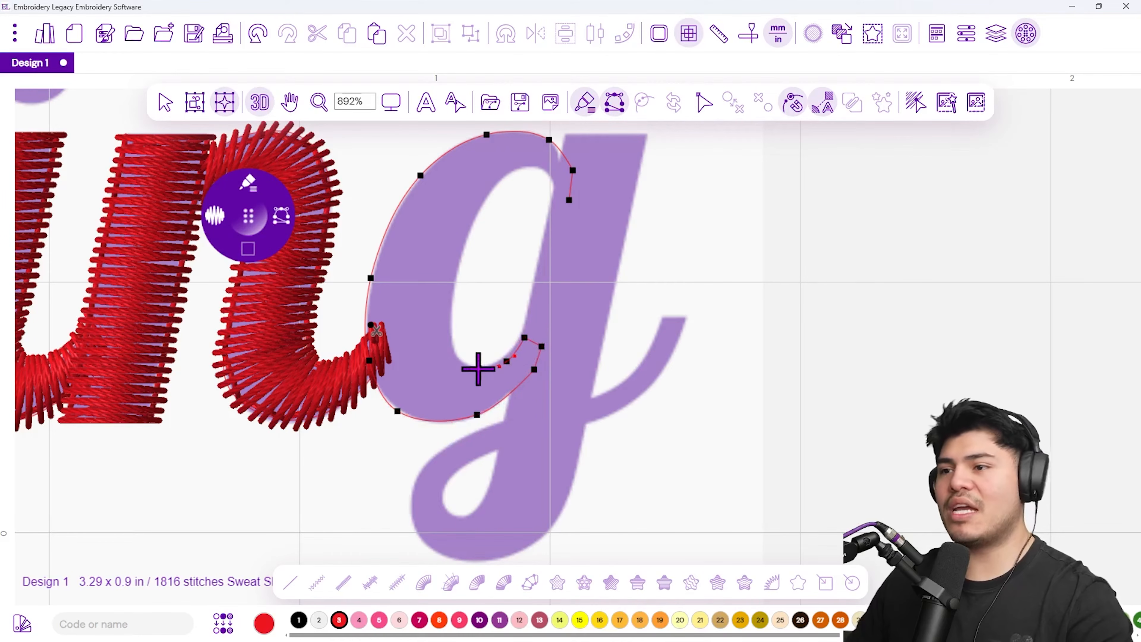
pyautogui.click(475, 368)
pyautogui.click(454, 343)
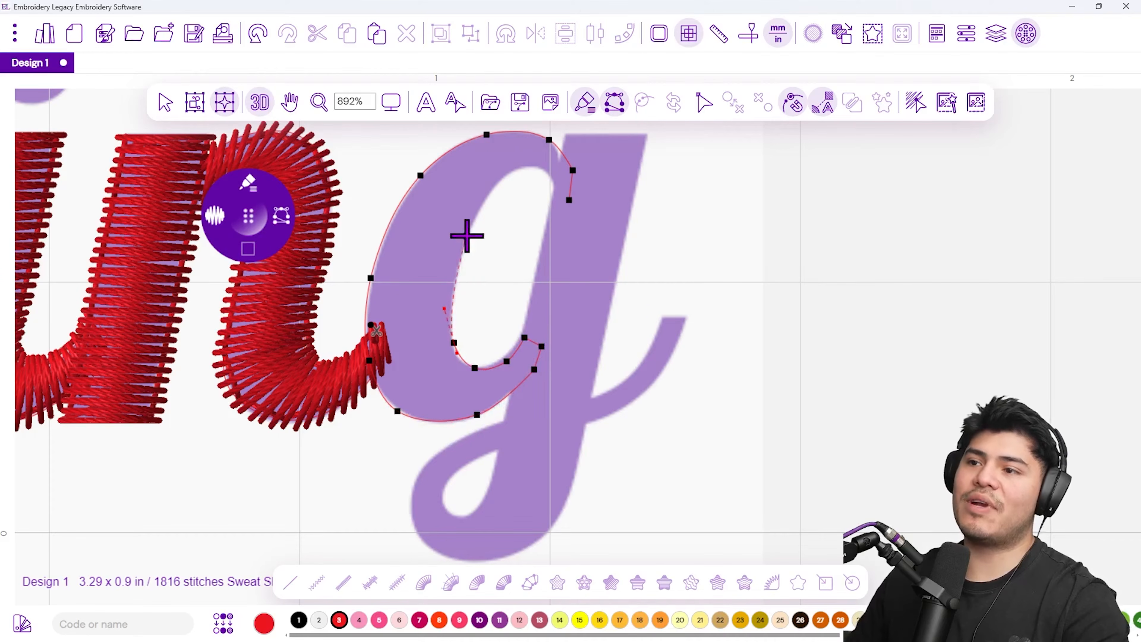
pyautogui.click(468, 232)
pyautogui.click(502, 173)
pyautogui.click(541, 170)
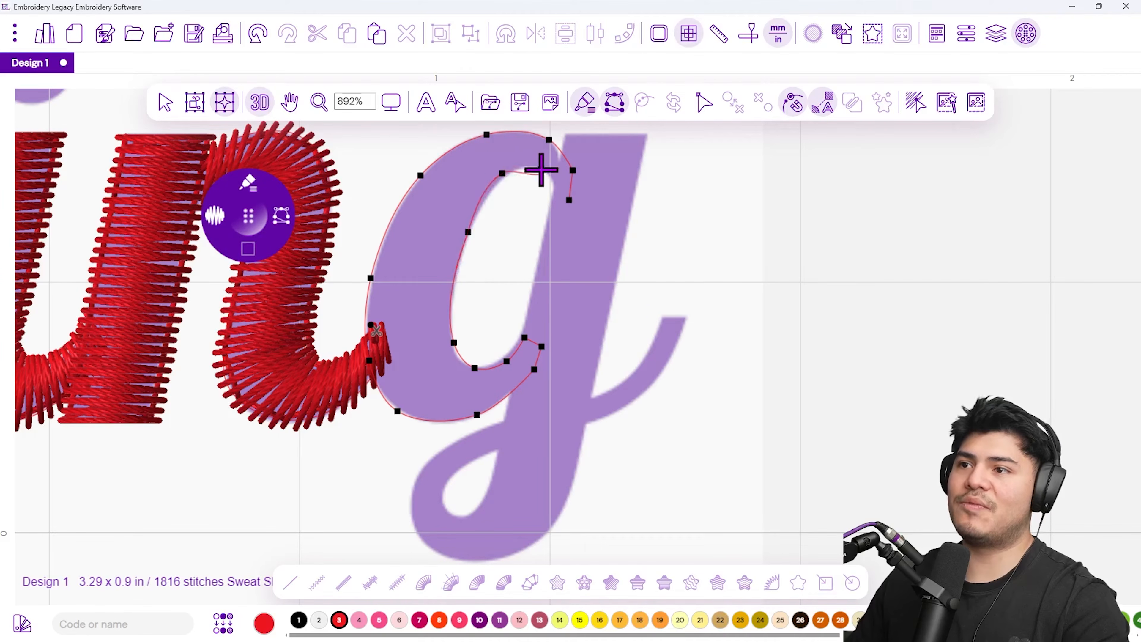
pyautogui.click(559, 190)
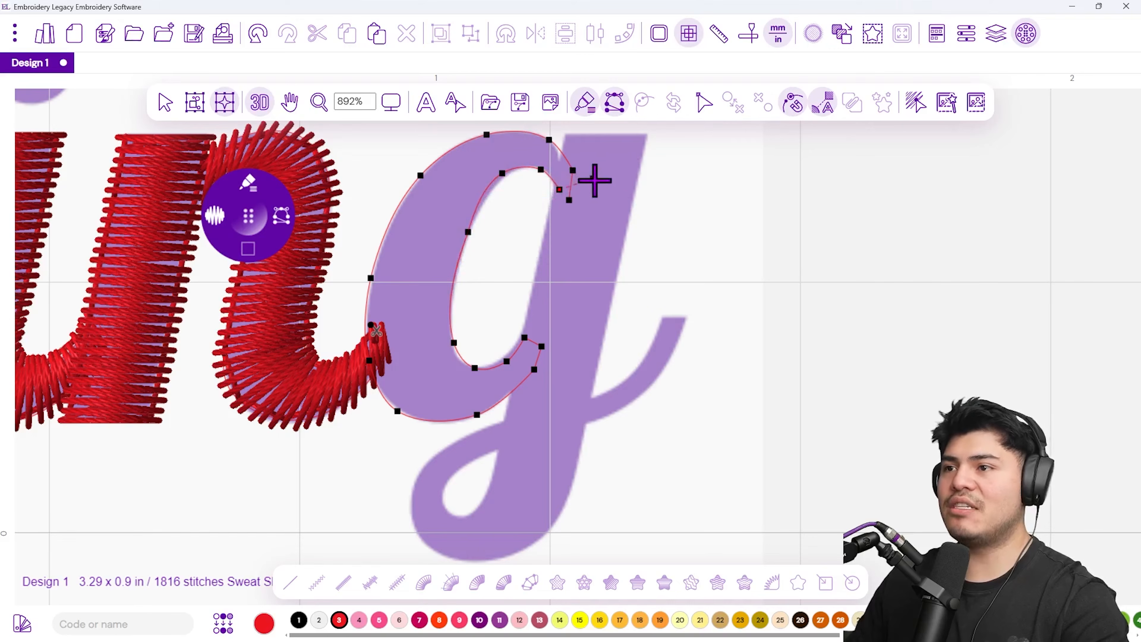
pyautogui.press('Return')
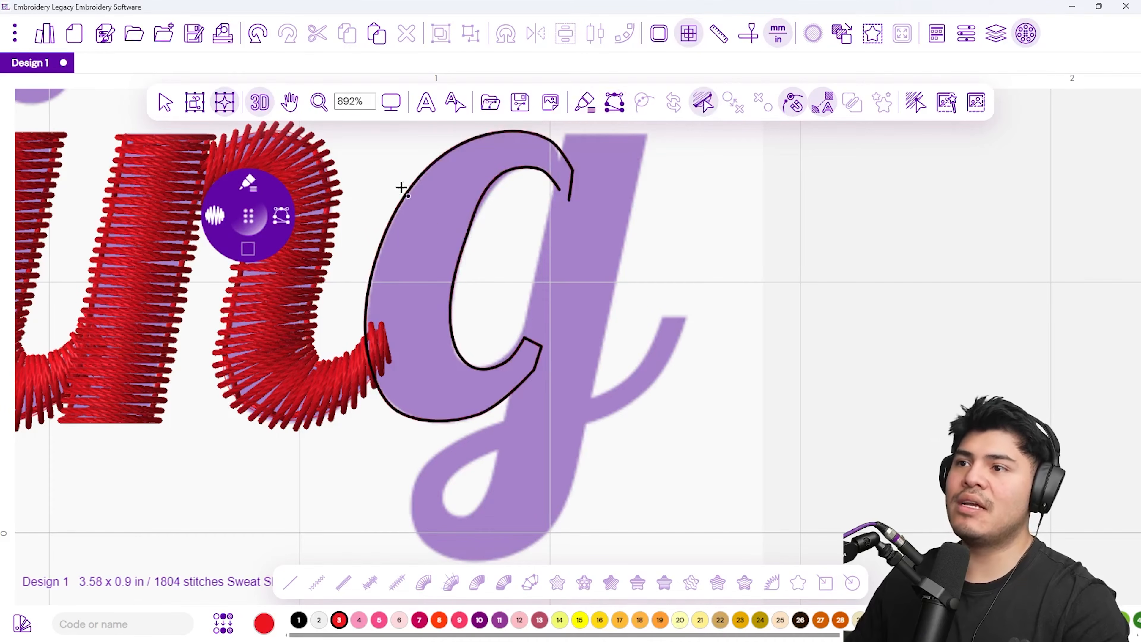
# - Add four stitch-direction lines across the g's bowl, from the top end over the curve to the middle of its left side
pyautogui.click(551, 177)
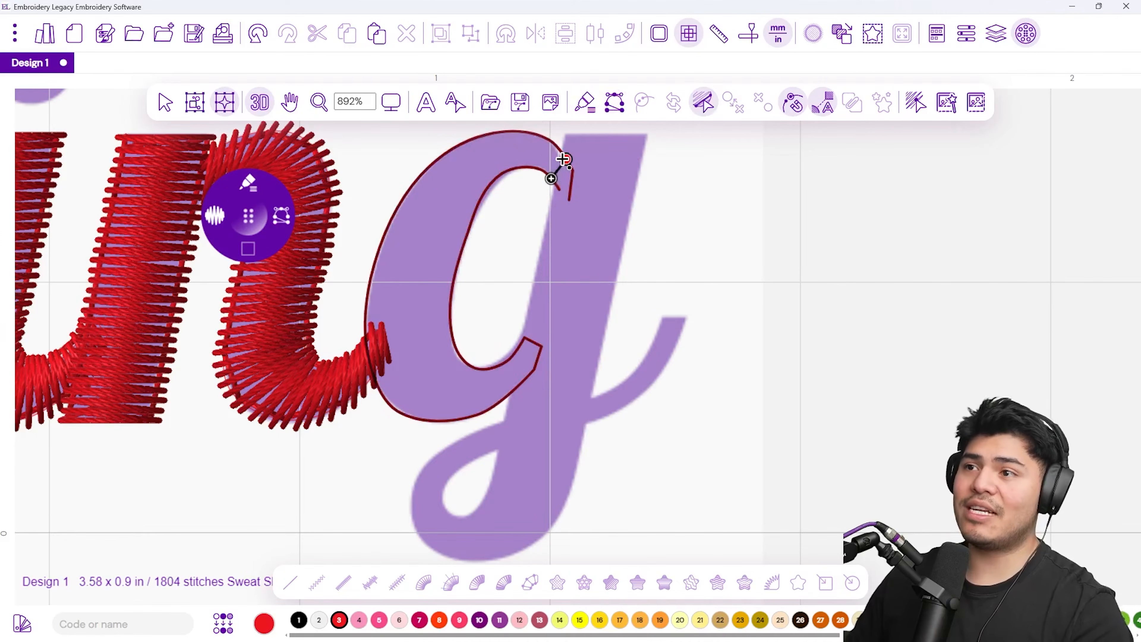
pyautogui.click(558, 147)
pyautogui.click(502, 132)
pyautogui.click(512, 169)
pyautogui.click(472, 219)
pyautogui.click(405, 197)
pyautogui.click(450, 322)
pyautogui.click(365, 336)
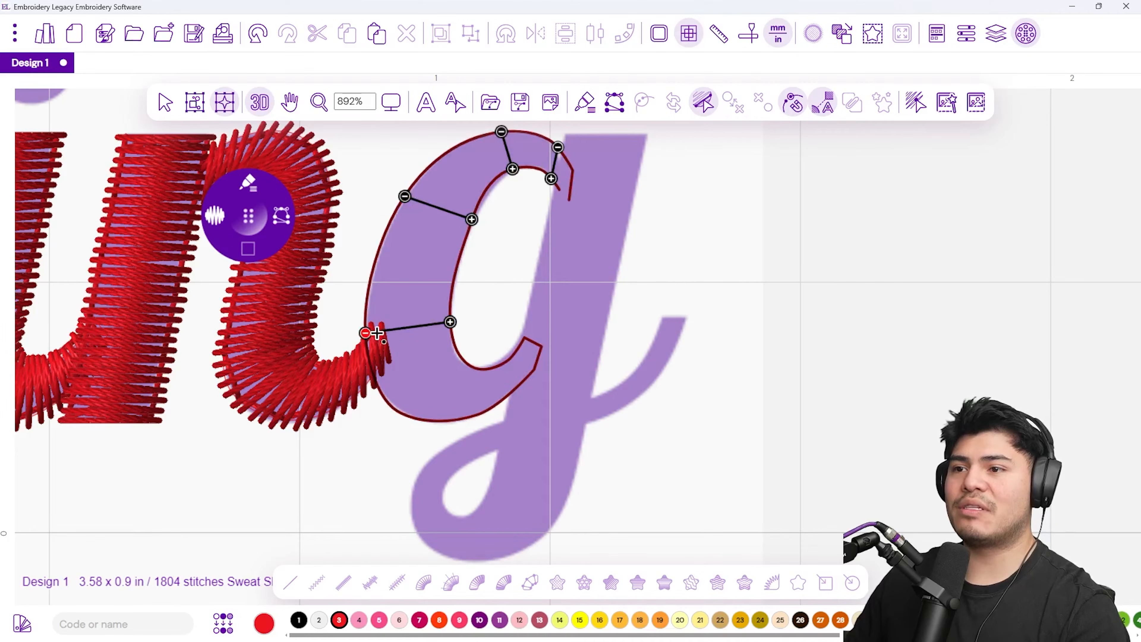
# - Add two stitch-direction lines across the bottom curve and lower end of the g's bowl, and generate the stitches
pyautogui.click(466, 361)
pyautogui.click(424, 419)
pyautogui.click(512, 357)
pyautogui.click(517, 387)
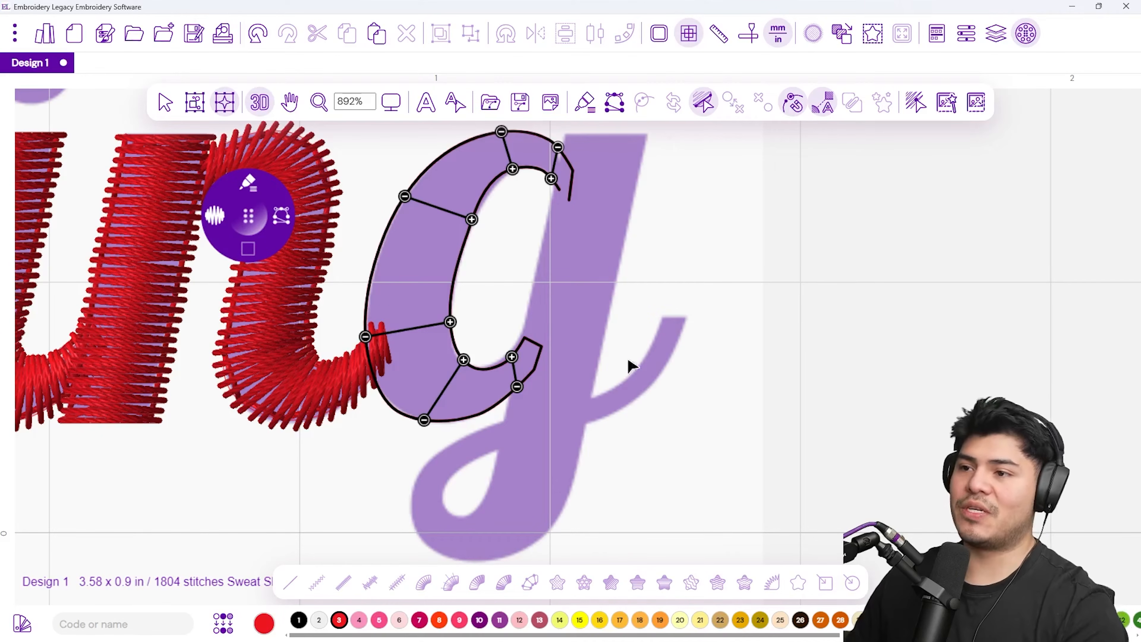
pyautogui.press('Return')
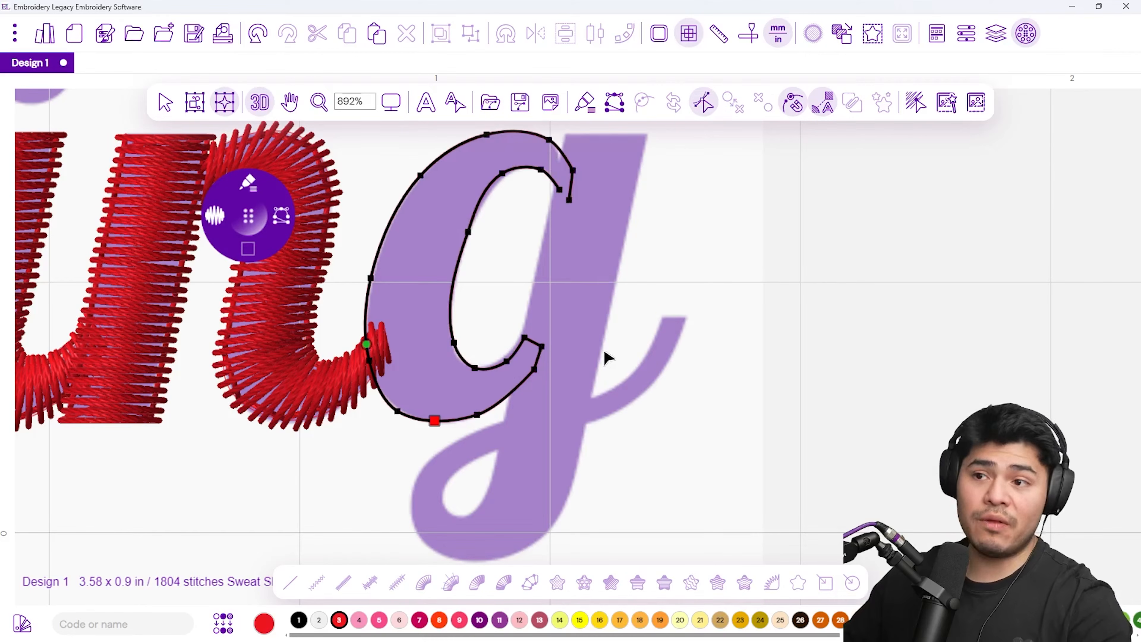
pyautogui.press('Return')
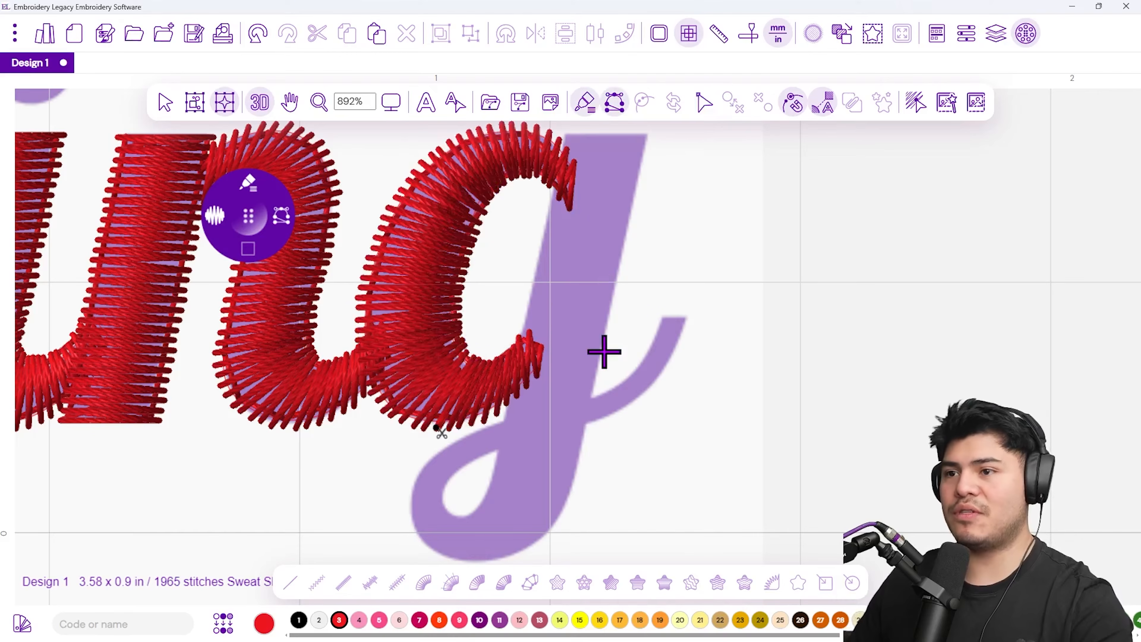
# - Trace the g's stem along the top edge, down its right side and around the outside of the descender loop
pyautogui.scroll(-1, 605, 351)
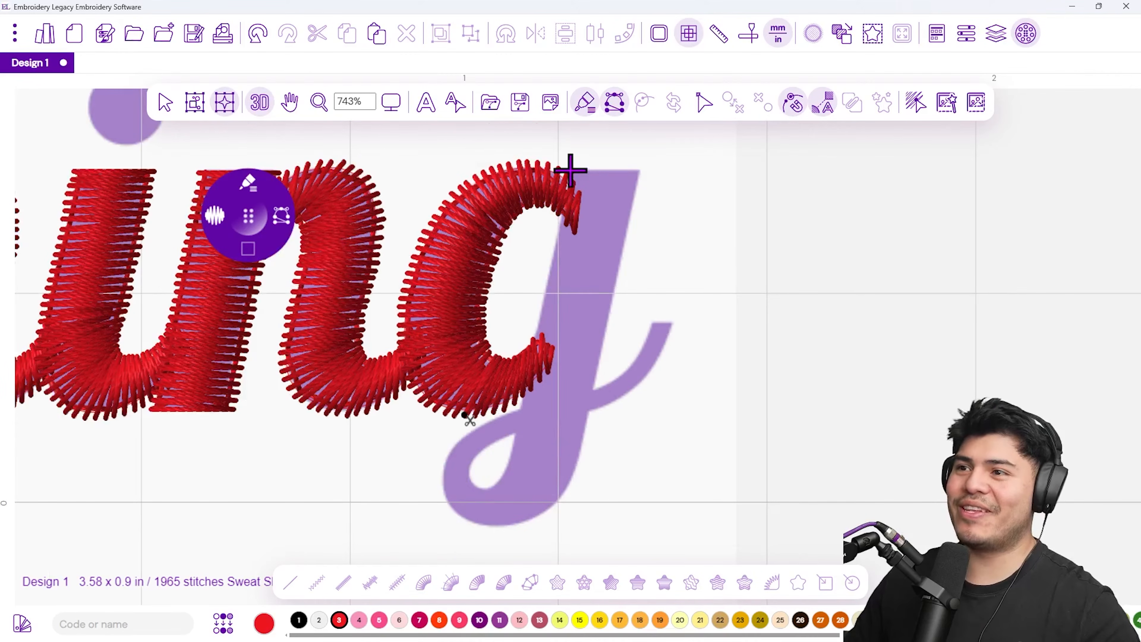
pyautogui.click(639, 170)
pyautogui.click(579, 455)
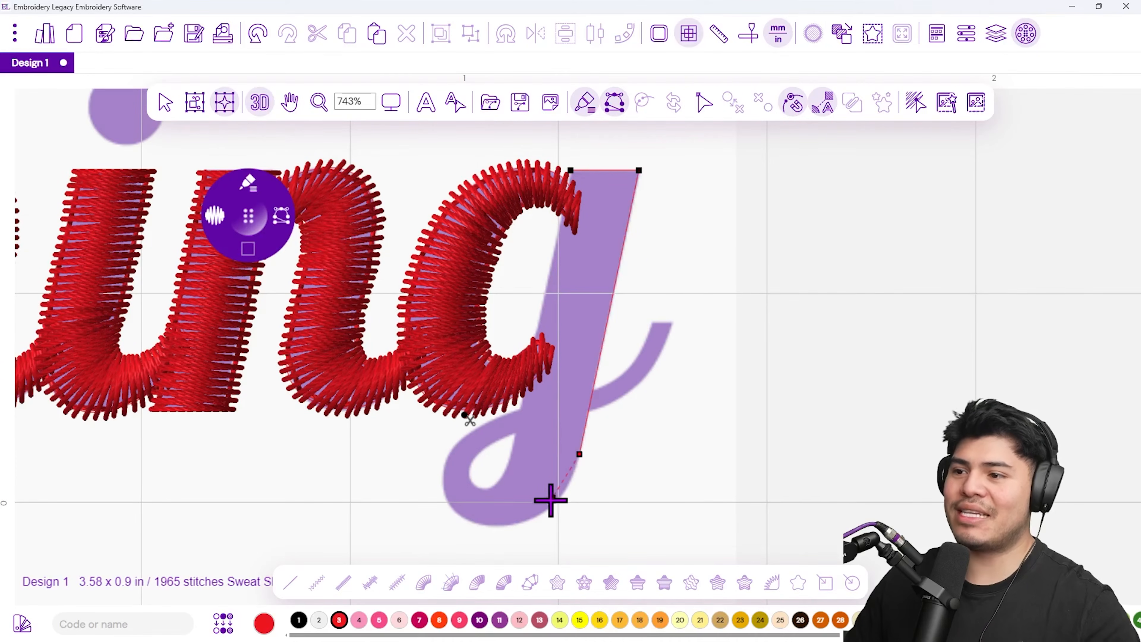
pyautogui.click(548, 514)
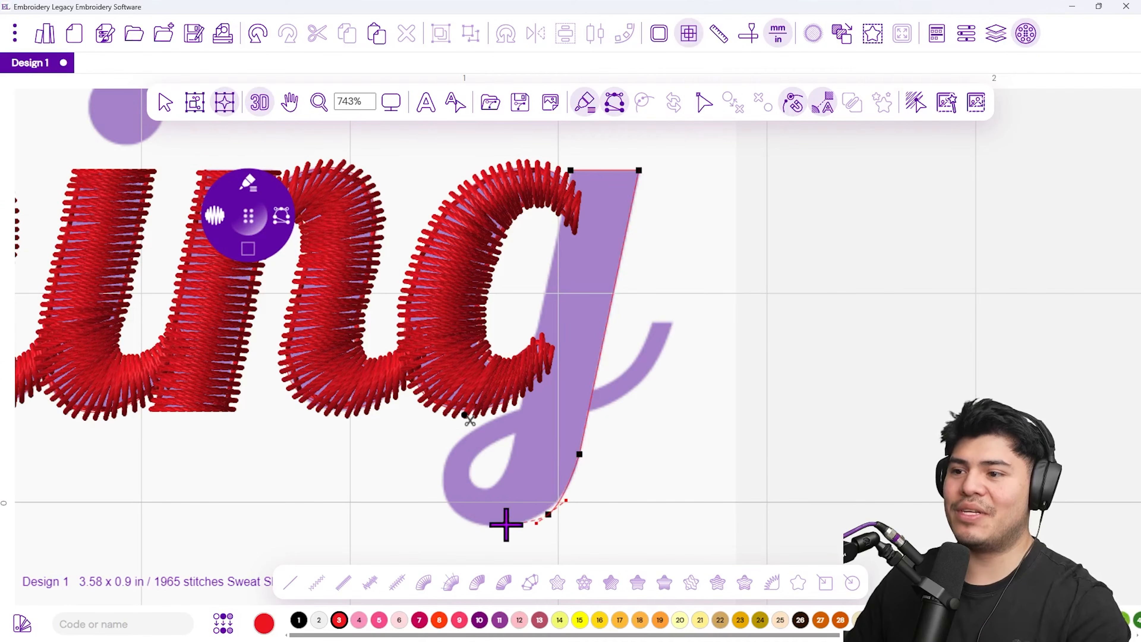
pyautogui.click(489, 526)
pyautogui.click(447, 502)
pyautogui.click(447, 454)
pyautogui.click(475, 430)
# - Trace the descender loop's upper end and inner edge back to the stem, and complete the outline up the stem's left side
pyautogui.scroll(3, 498, 420)
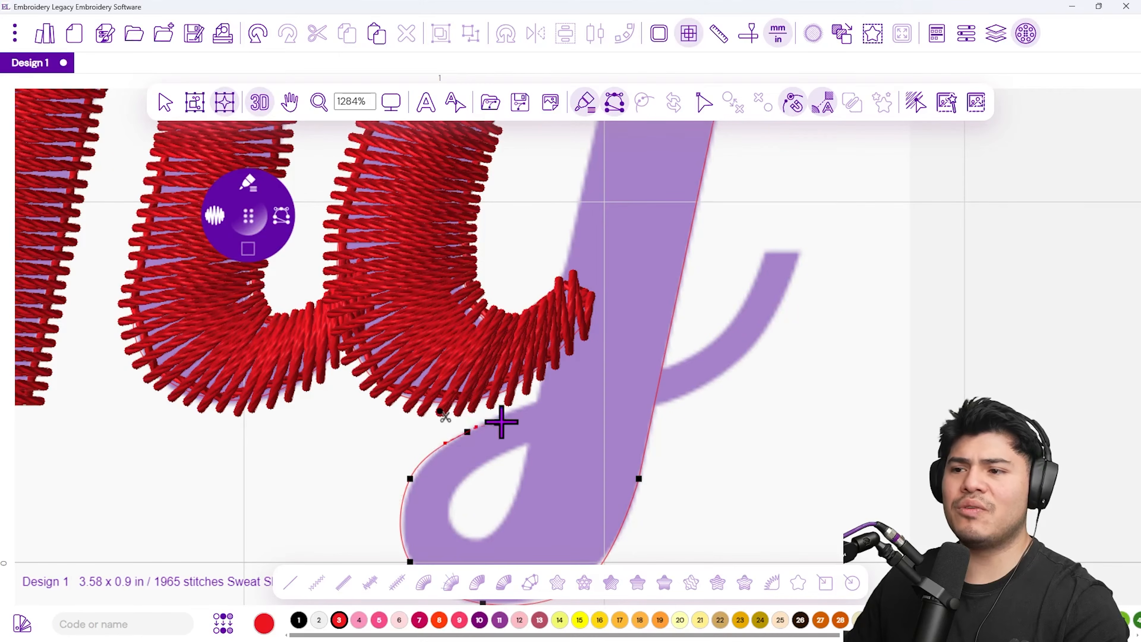
pyautogui.click(534, 405)
pyautogui.click(524, 445)
pyautogui.click(471, 473)
pyautogui.click(447, 509)
pyautogui.click(459, 534)
pyautogui.click(495, 534)
pyautogui.click(520, 489)
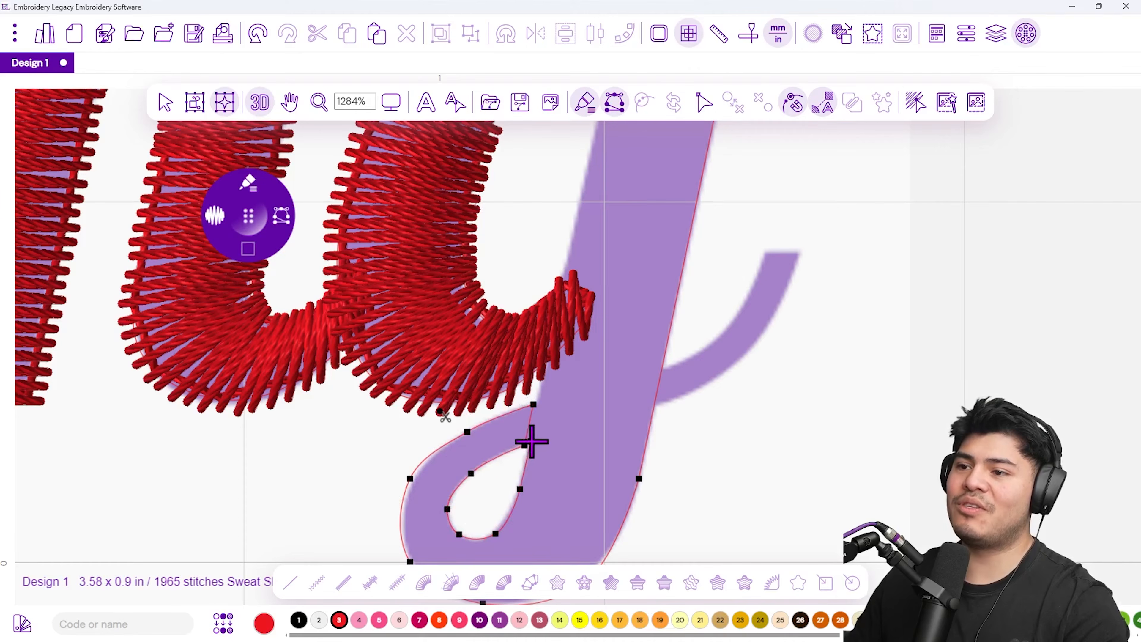
pyautogui.scroll(-3, 552, 386)
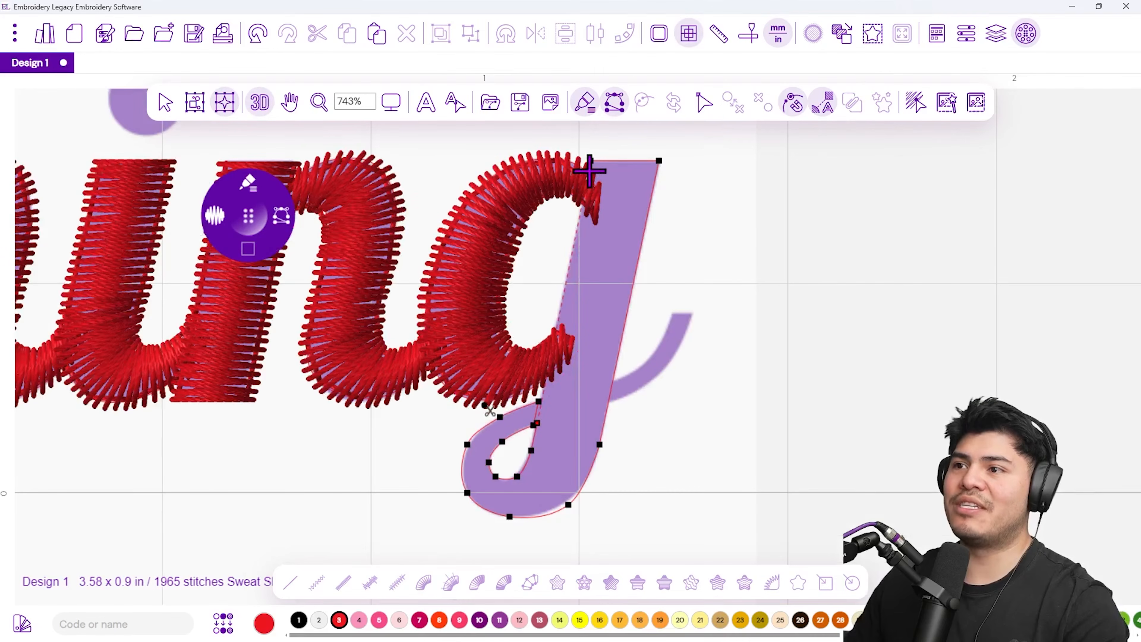
pyautogui.rightClick(584, 257)
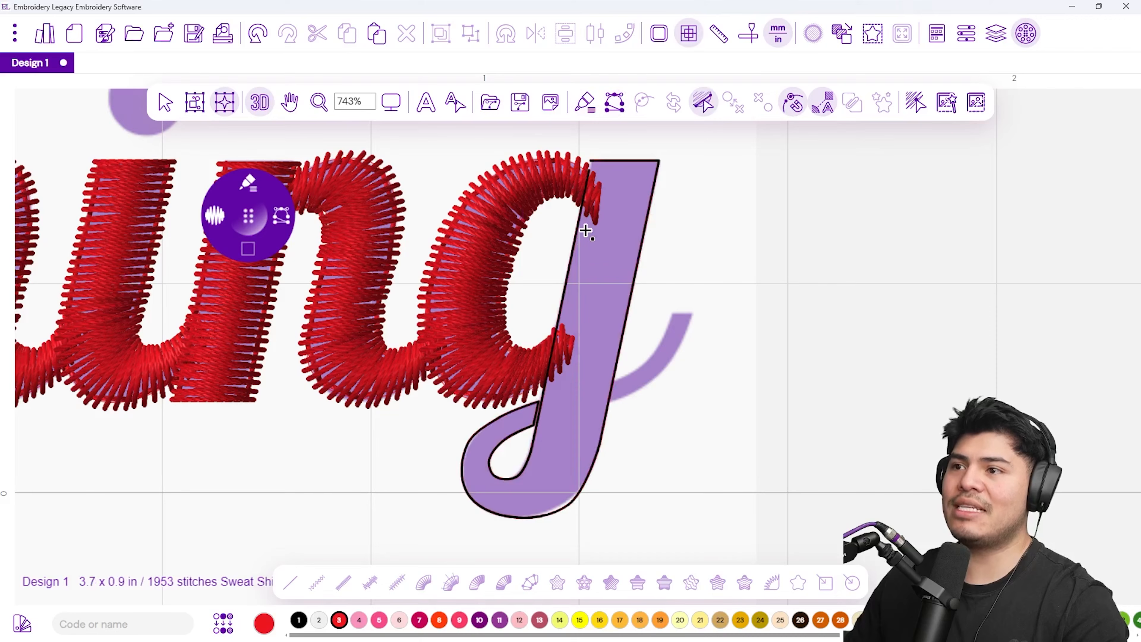
# - Add three stitch-direction lines across the g's stem: near the top, above the loop and diagonally at the lower curve
pyautogui.click(582, 211)
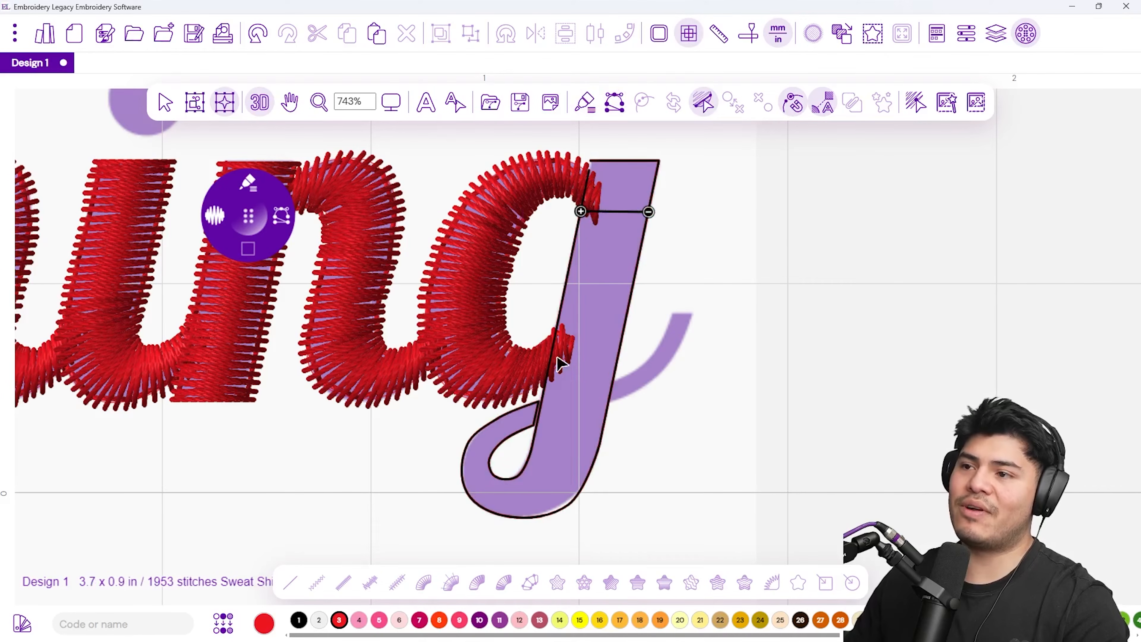
pyautogui.click(540, 408)
pyautogui.click(606, 413)
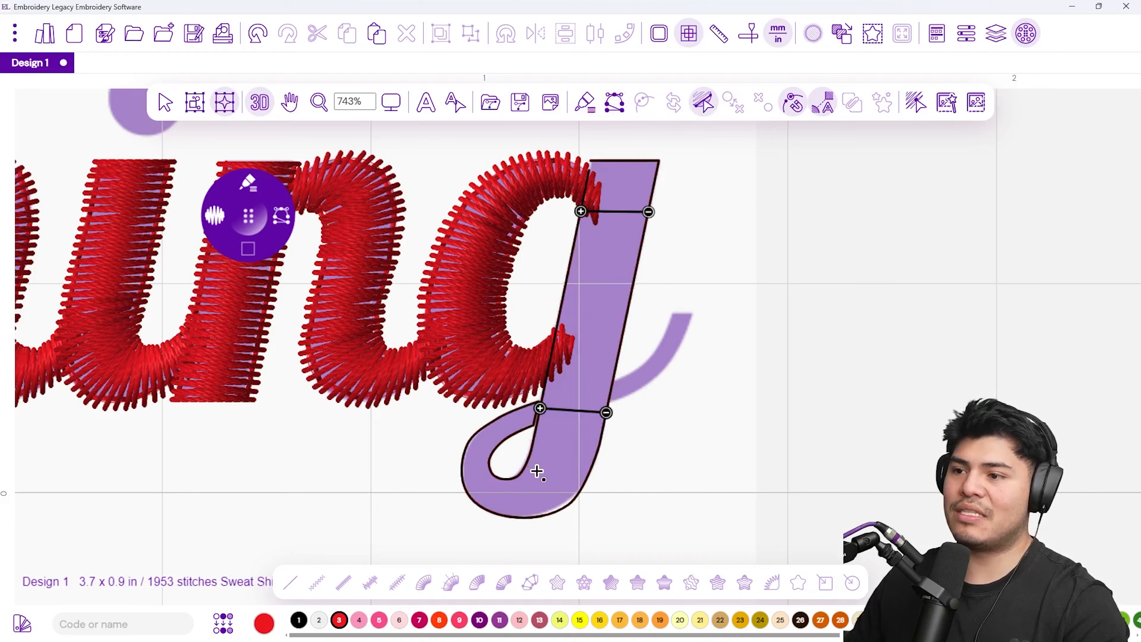
pyautogui.click(566, 505)
# - Add three stitch-direction lines around the descender loop, at its bottom, left side and upper end, and generate the stitches
pyautogui.click(500, 478)
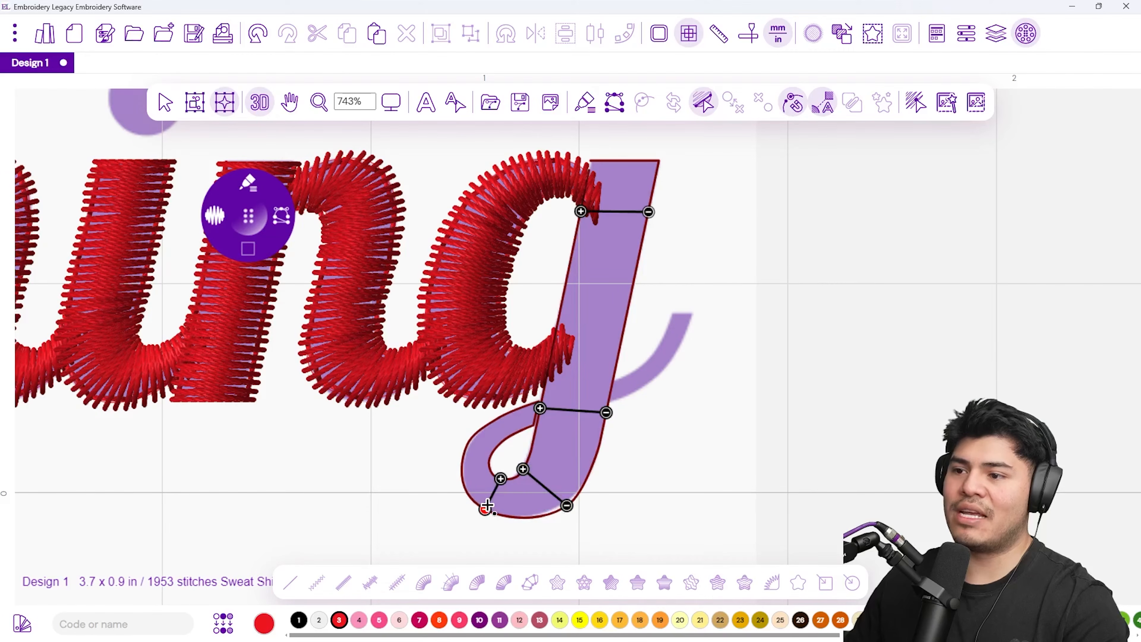
pyautogui.click(484, 509)
pyautogui.click(463, 458)
pyautogui.click(495, 449)
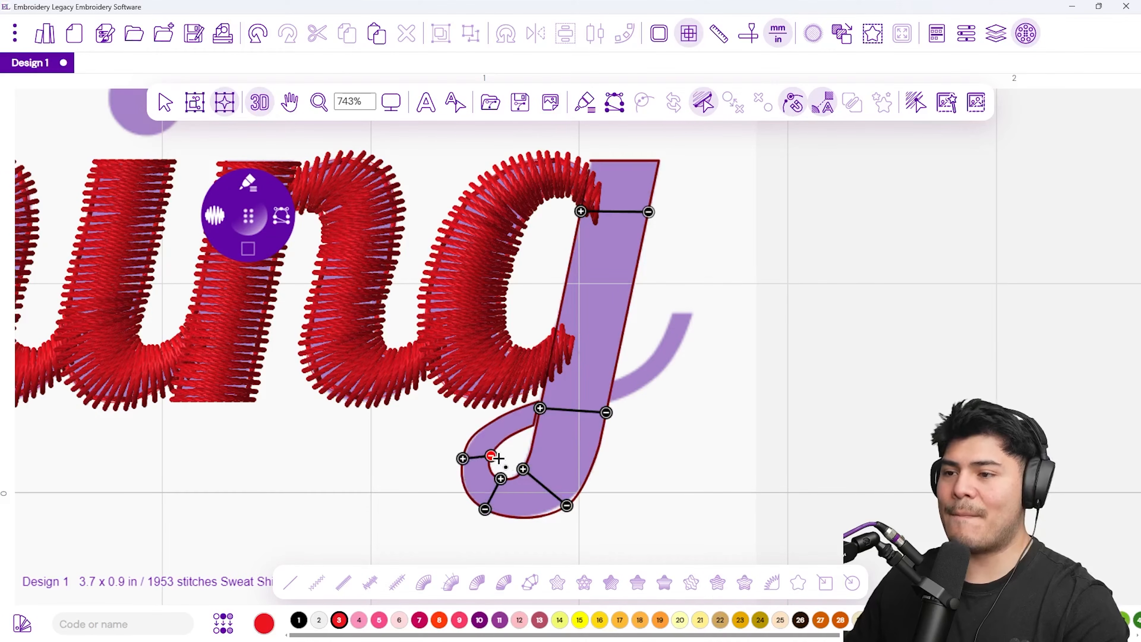
pyautogui.click(489, 458)
pyautogui.click(499, 416)
pyautogui.click(506, 436)
pyautogui.rightClick(578, 427)
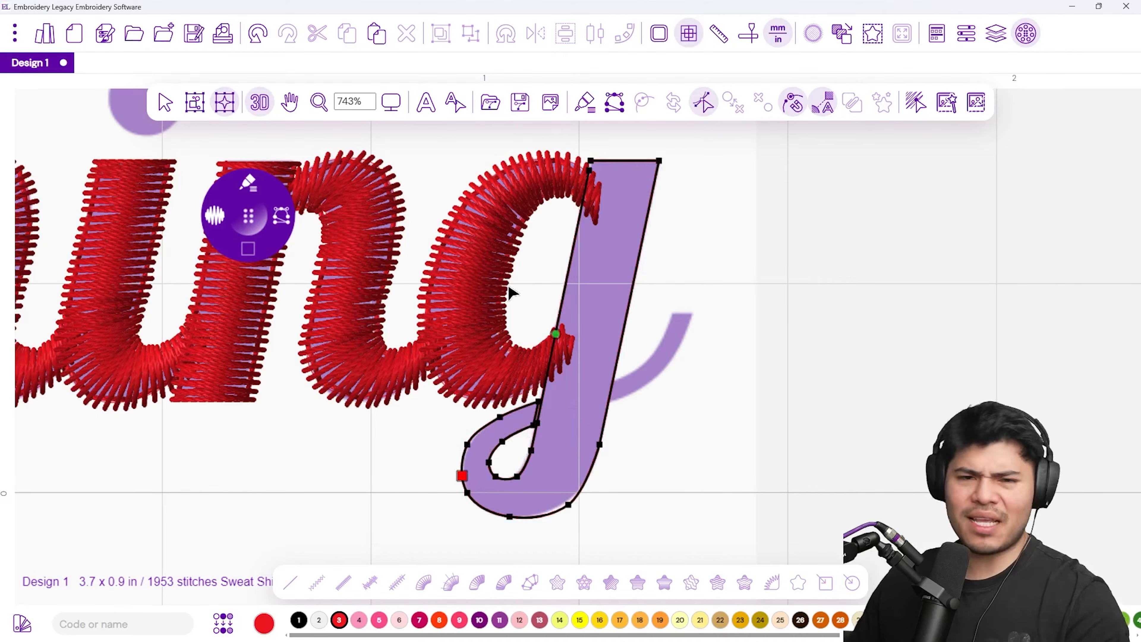
pyautogui.press('Return')
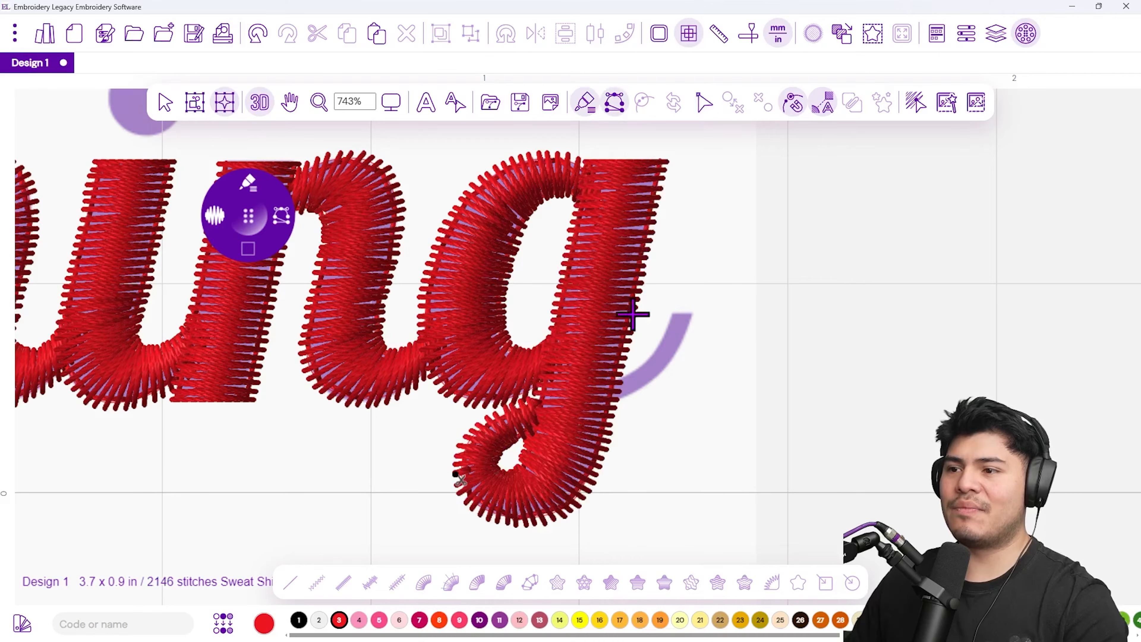
# - Outline the g's exit stroke from the stem to its tip and generate its stitches with two direction lines across it
pyautogui.click(618, 379)
pyautogui.click(613, 406)
pyautogui.click(663, 369)
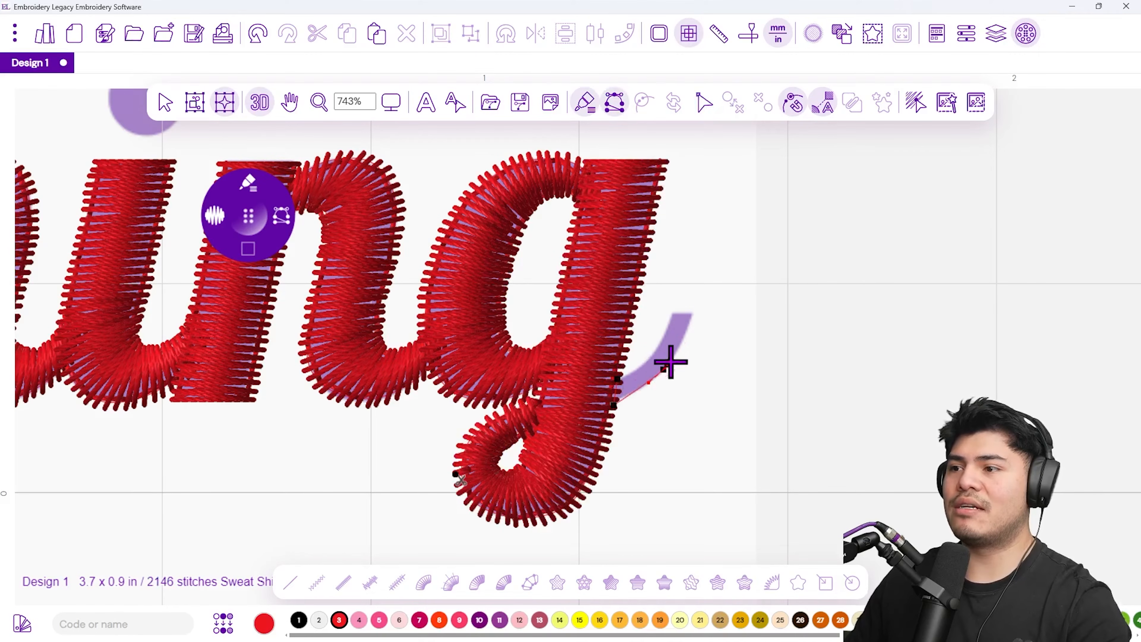
pyautogui.click(694, 314)
pyautogui.click(673, 313)
pyautogui.click(662, 342)
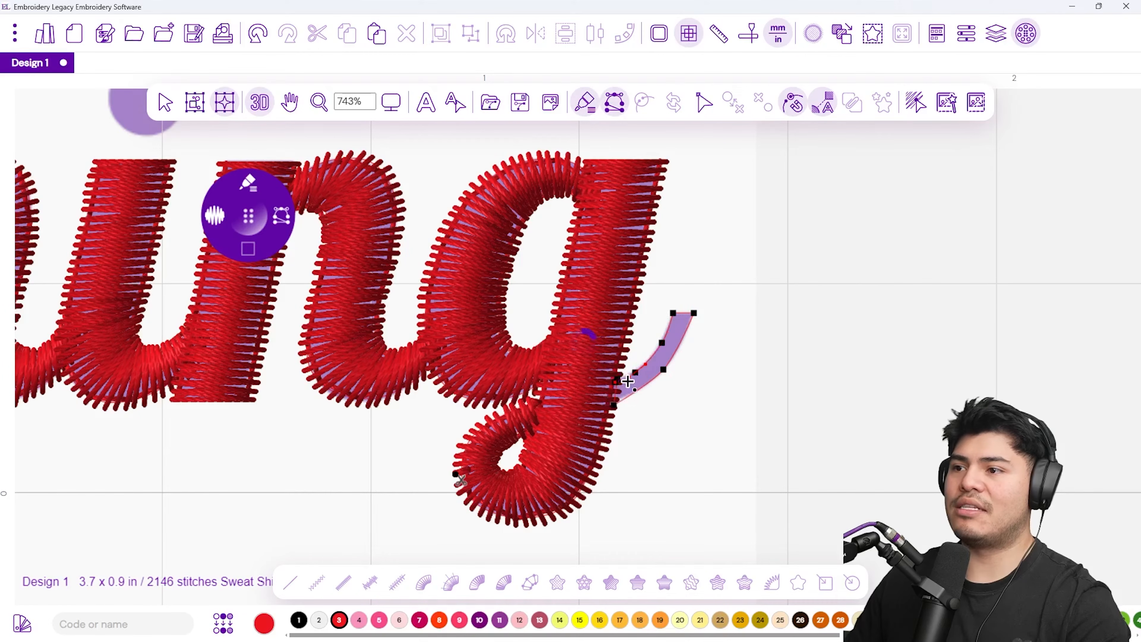
pyautogui.press('Return')
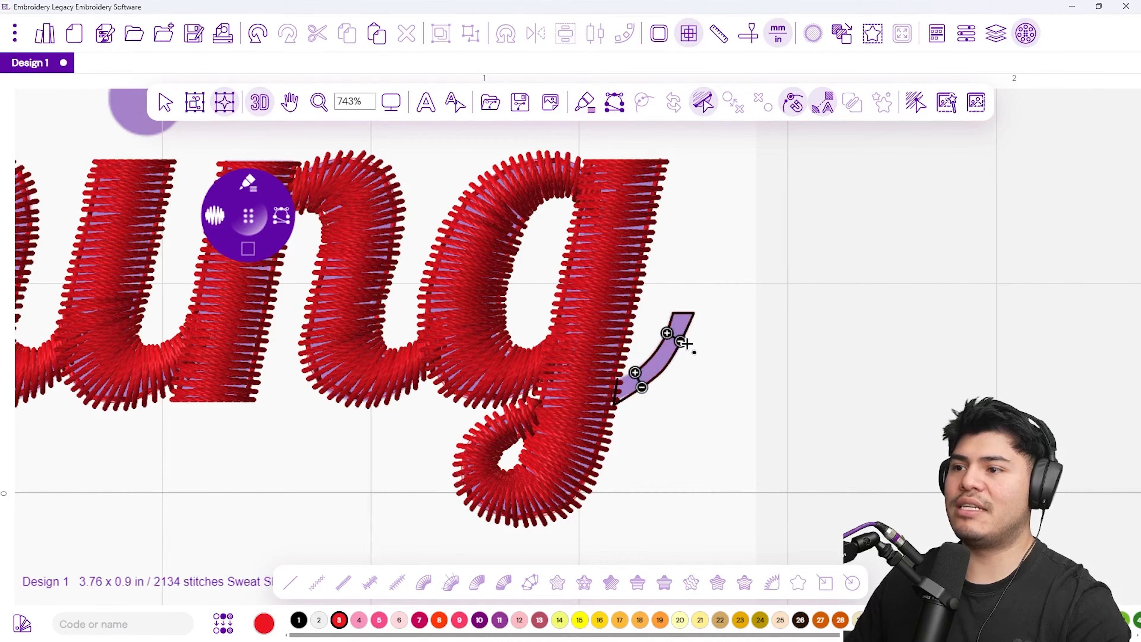
pyautogui.press('Return')
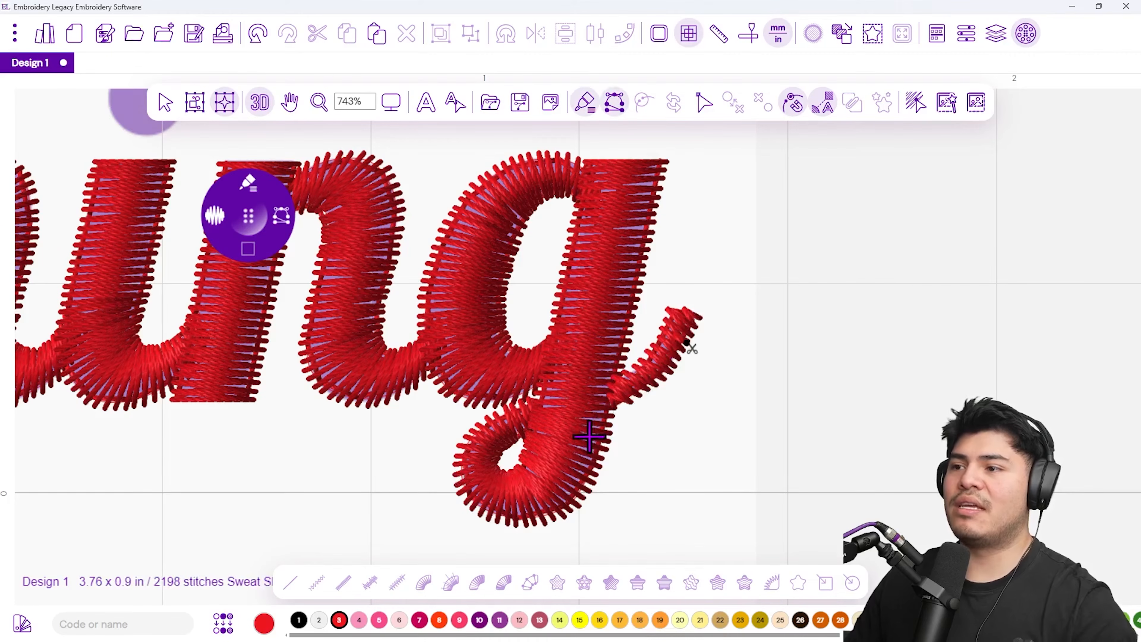
# - Move the stitch end point of the g's exit stroke to its lower corner beside the stem
pyautogui.scroll(-8, 588, 436)
pyautogui.scroll(5, 603, 425)
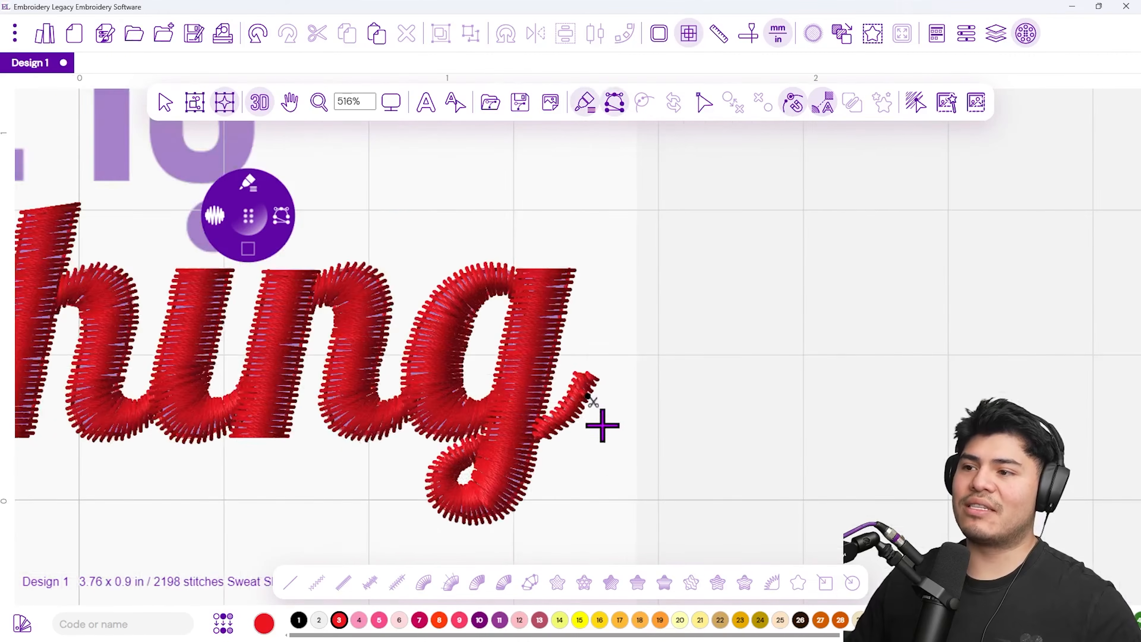
pyautogui.scroll(4, 602, 424)
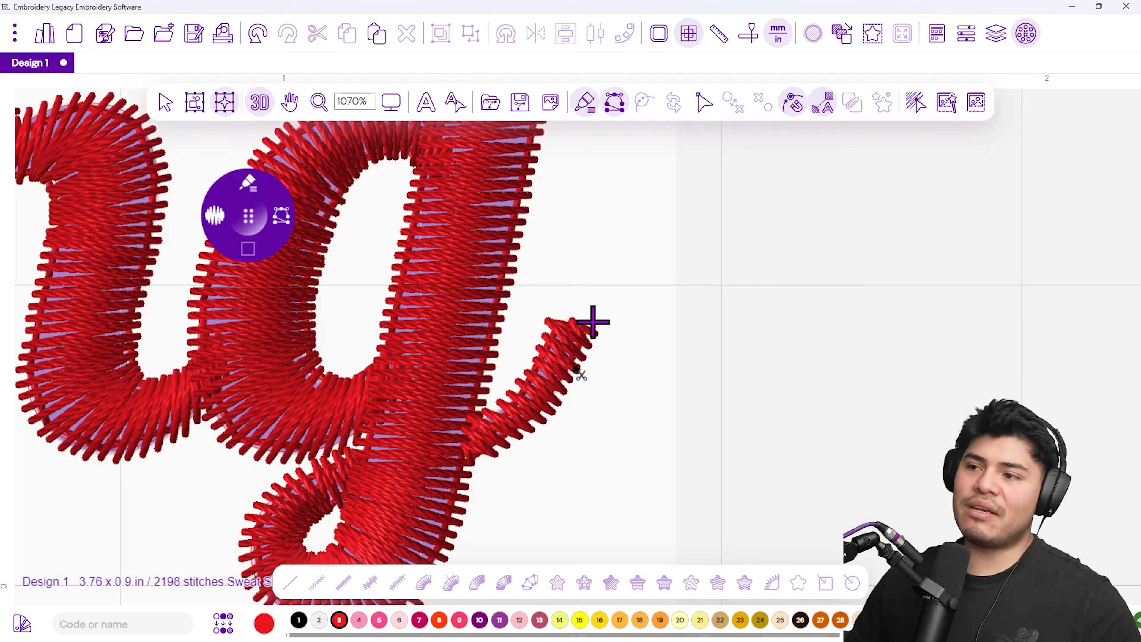
pyautogui.press('n')
pyautogui.click(578, 359)
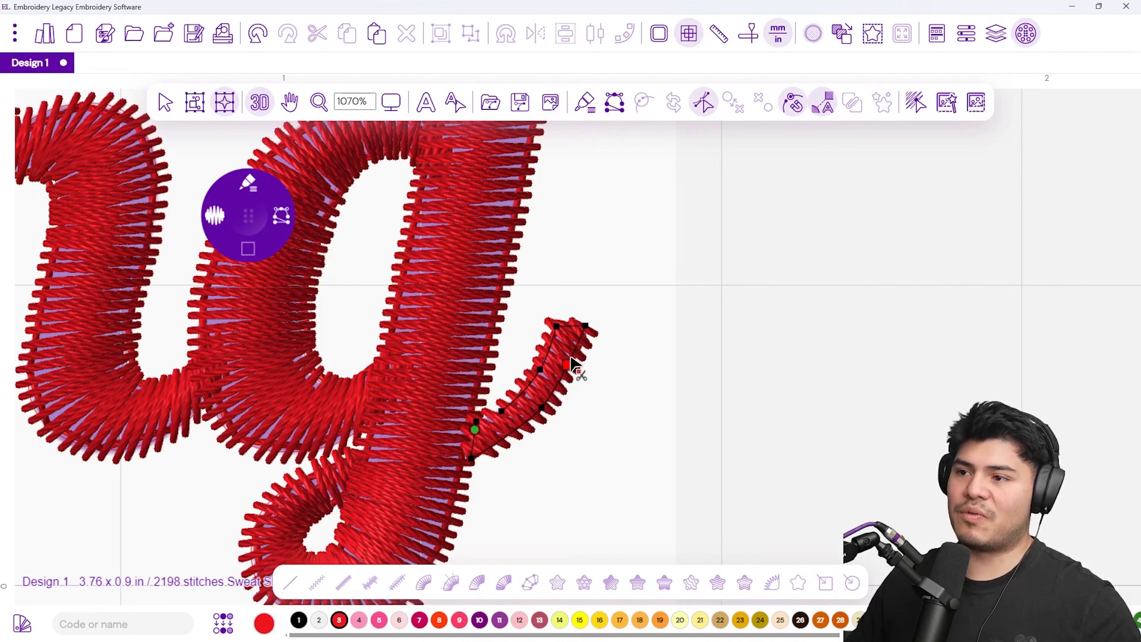
pyautogui.press('Delete')
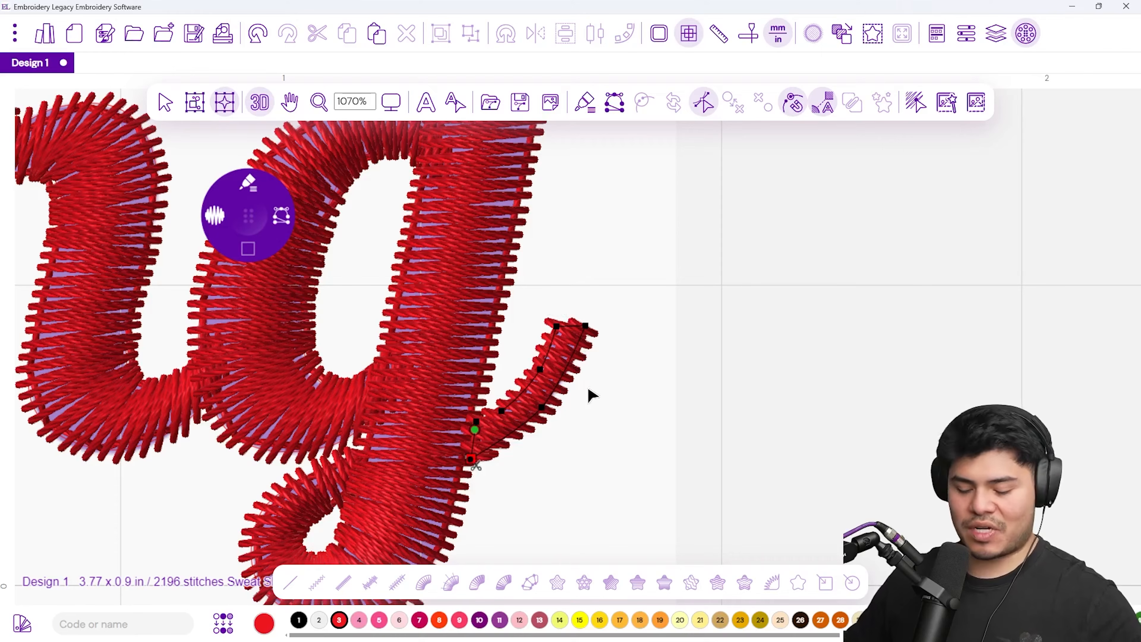
# - Level the exit stroke's upper stitch-direction line, add a diagonal one at mid-stroke, and align the lower one with the stem's edge
pyautogui.press('Tab')
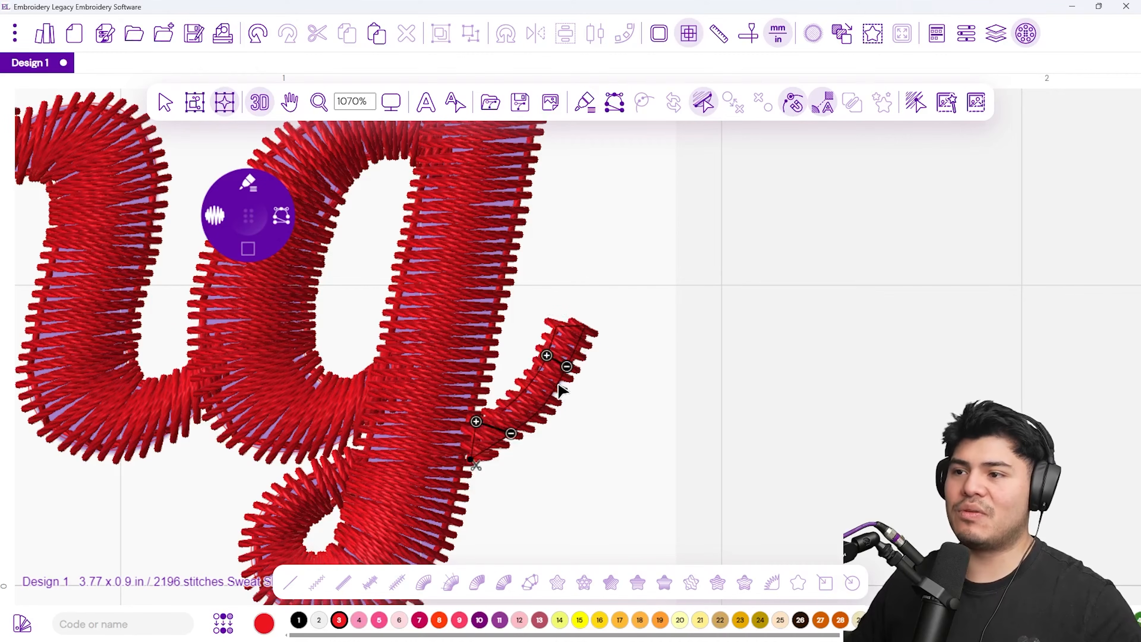
pyautogui.moveTo(570, 366); pyautogui.dragTo(588, 359)
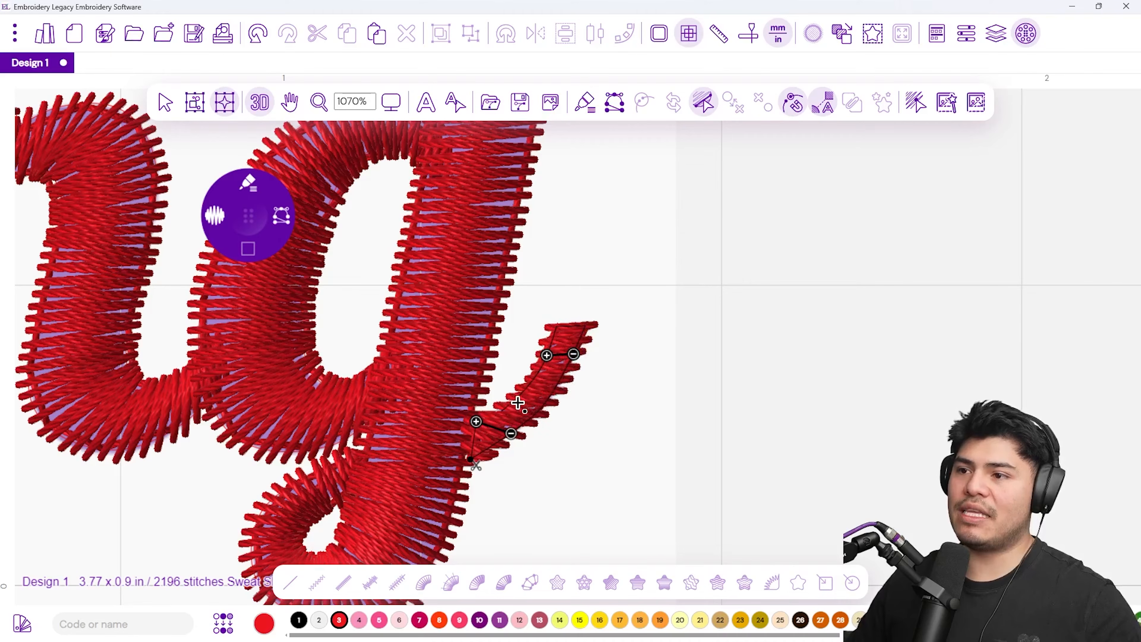
pyautogui.moveTo(539, 420); pyautogui.dragTo(477, 482)
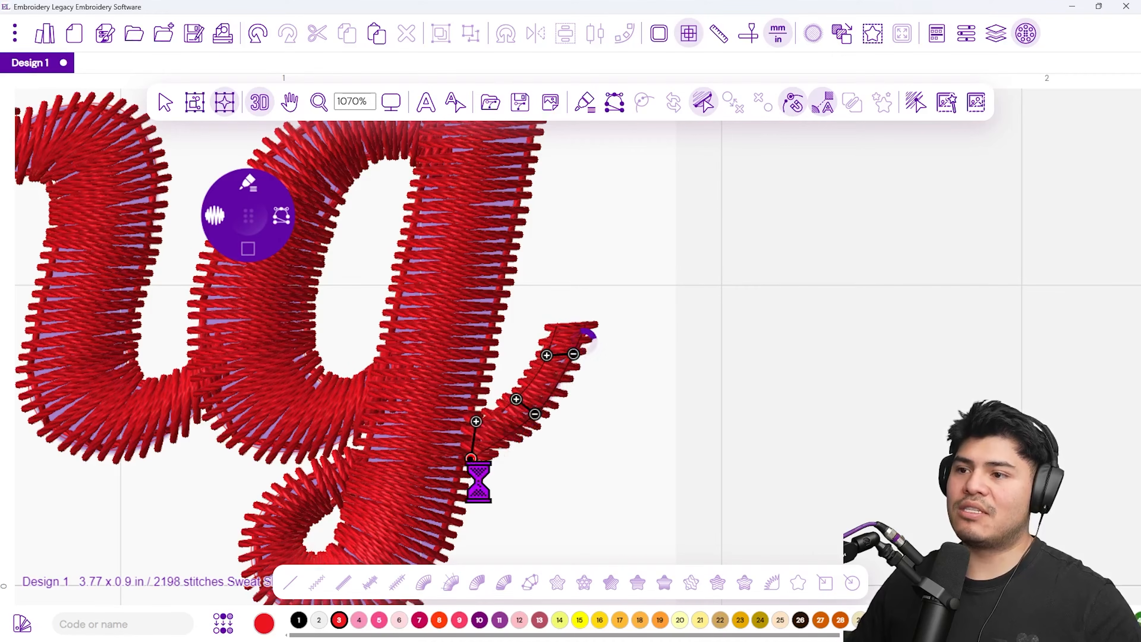
pyautogui.moveTo(513, 384); pyautogui.dragTo(543, 413)
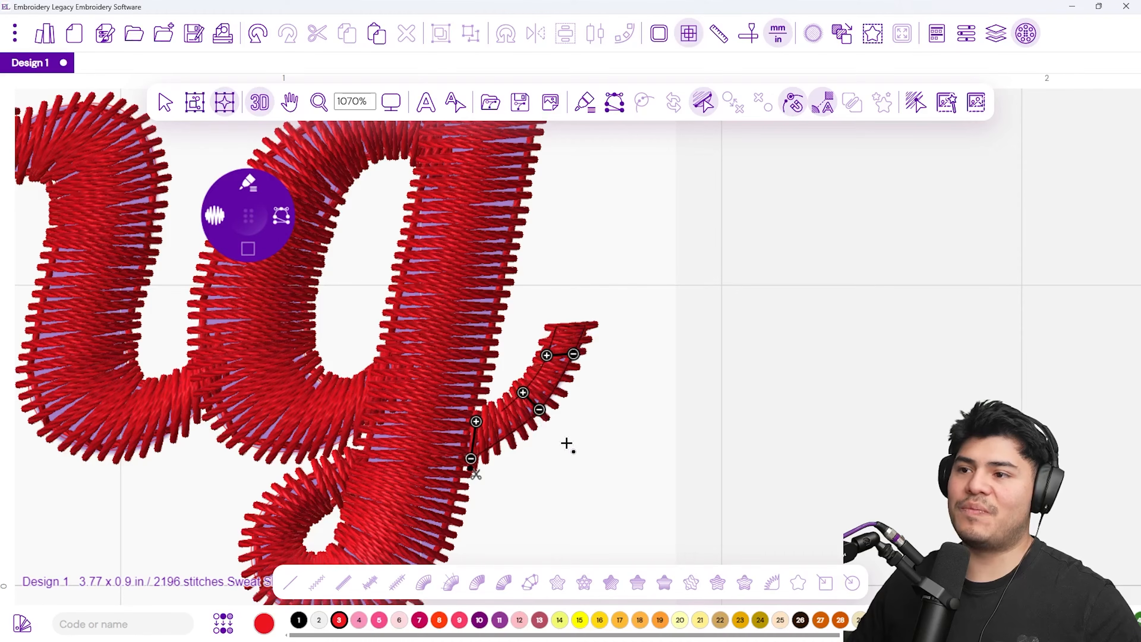
# - Finish editing the exit stroke's stitch directions, deselect it and examine the complete "Everything" lettering at 1:1 zoom
pyautogui.click(706, 112)
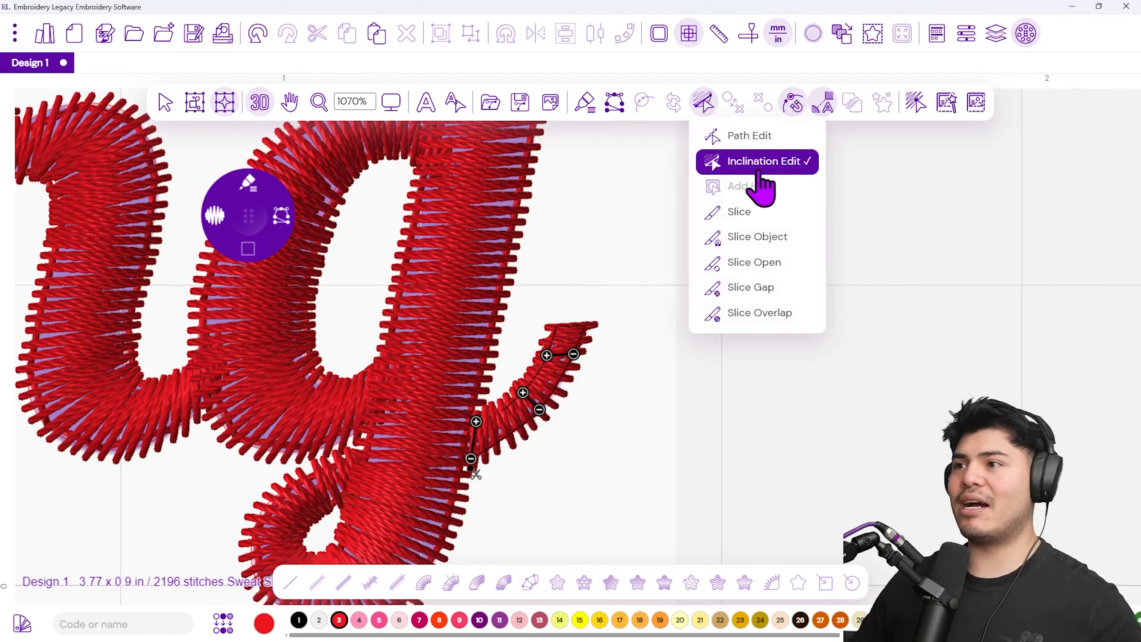
pyautogui.click(593, 192)
pyautogui.click(165, 101)
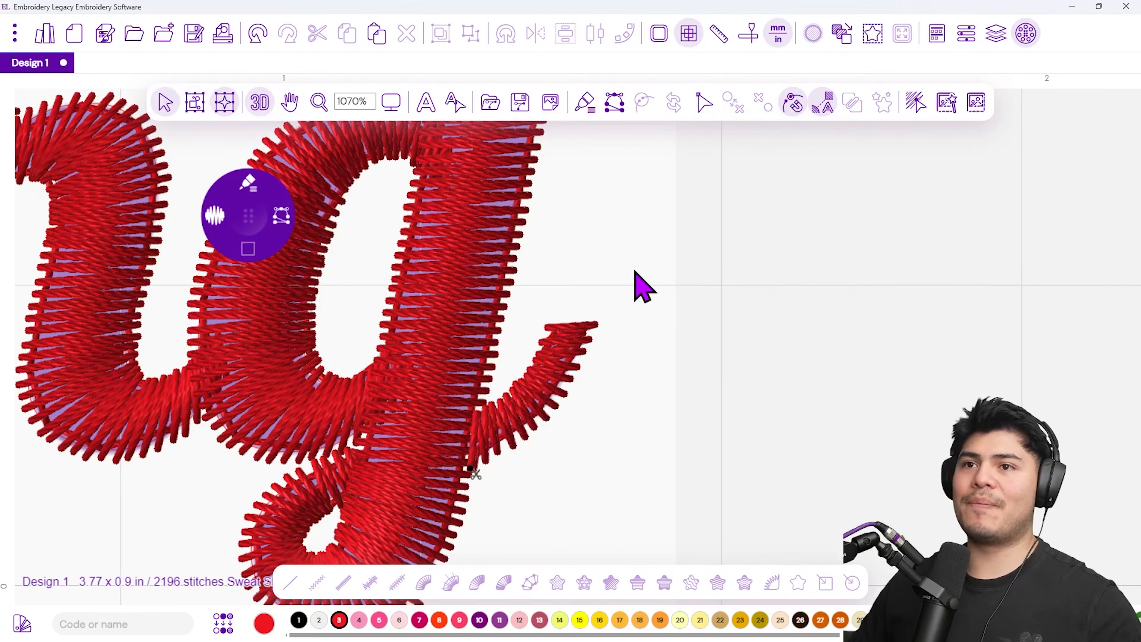
pyautogui.click(693, 280)
pyautogui.scroll(-6, 696, 288)
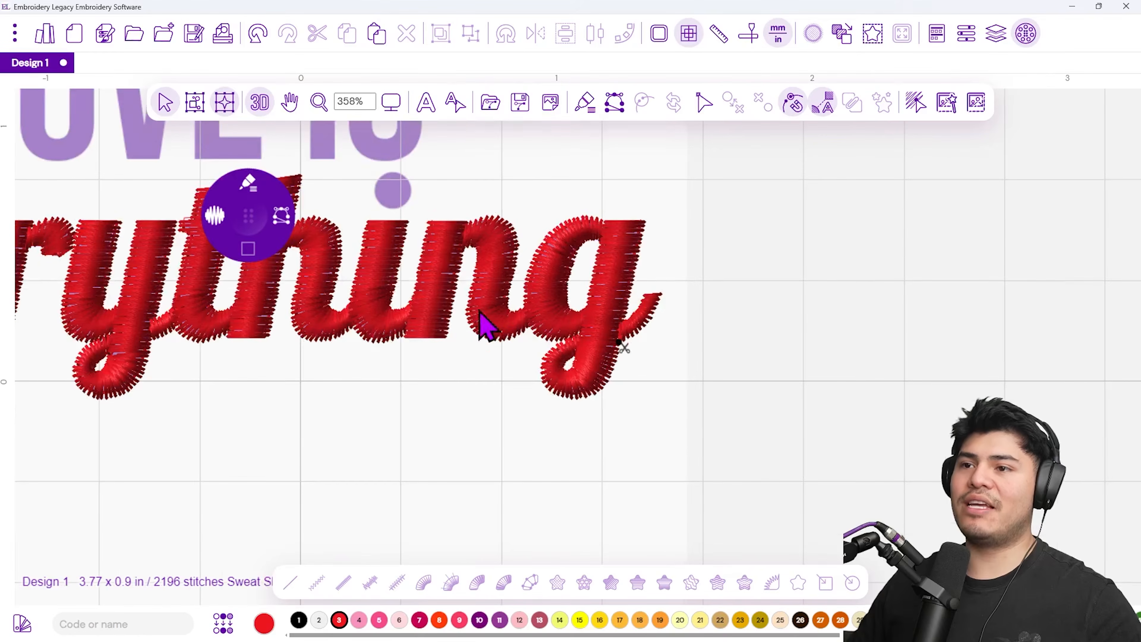
pyautogui.click(375, 111)
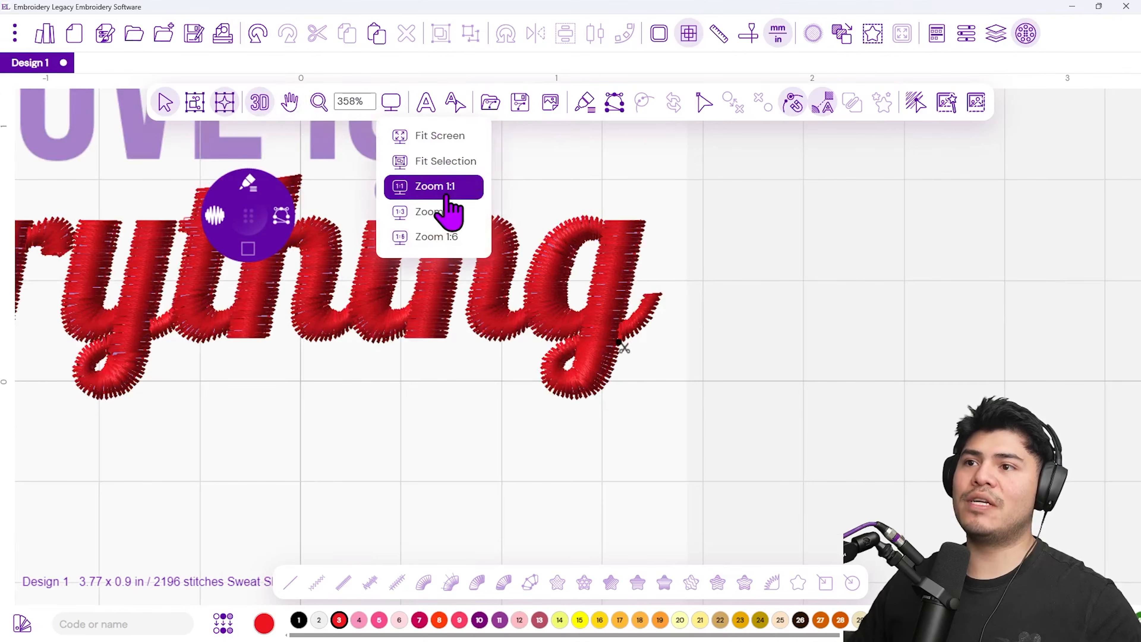
pyautogui.click(441, 187)
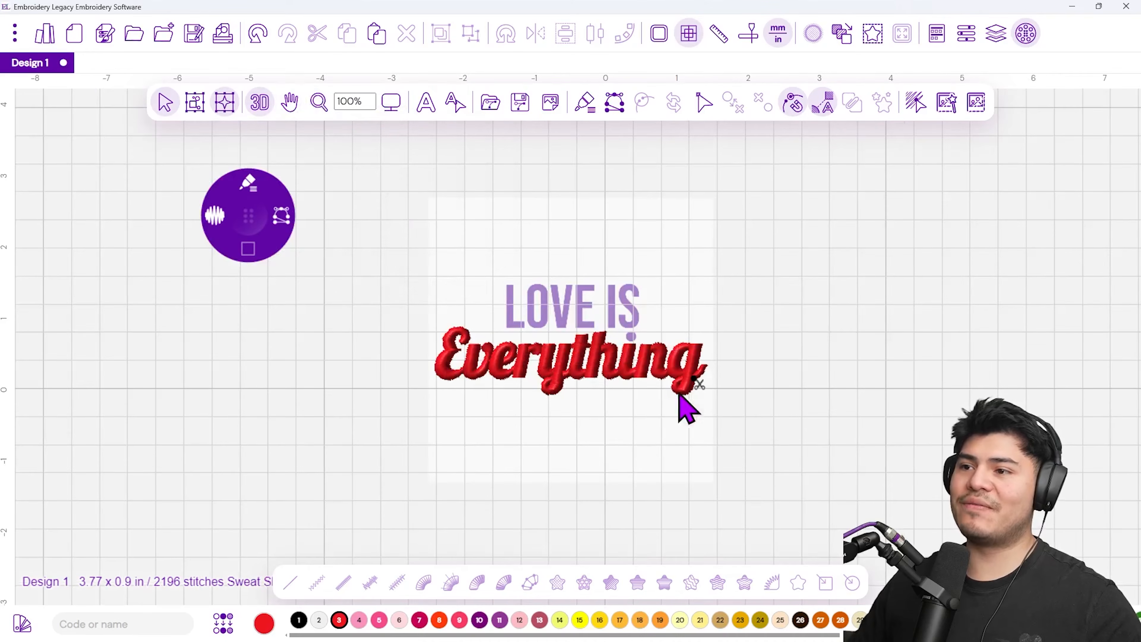
pyautogui.scroll(5, 627, 395)
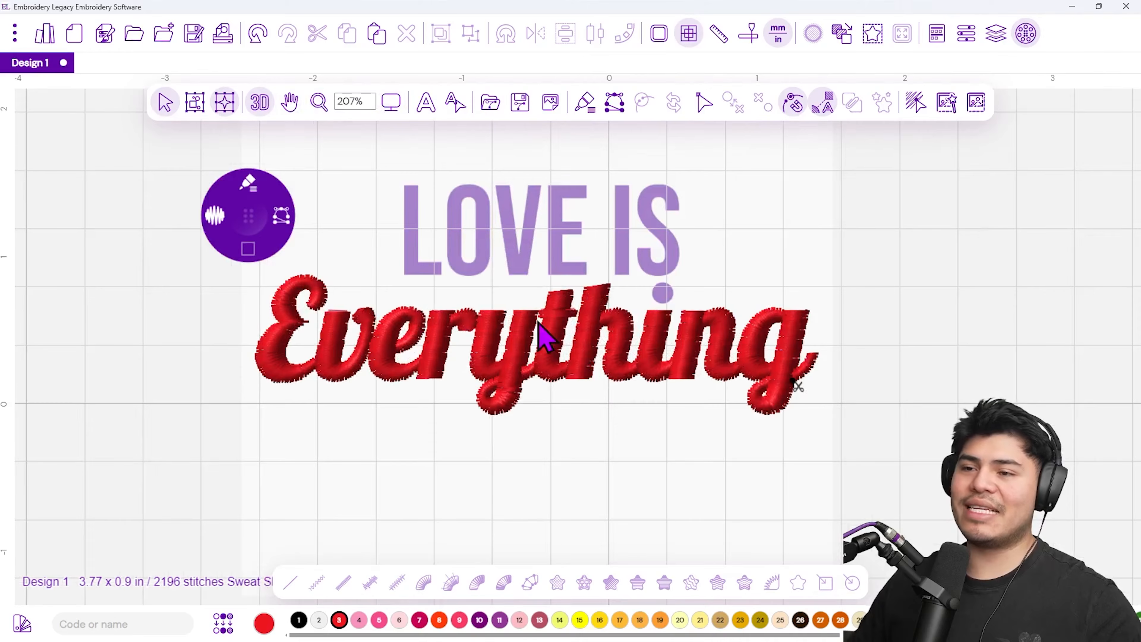
# - Outline the dot of the i in "Everything" with flattened upper and lower edges and curved sides
pyautogui.scroll(10, 677, 293)
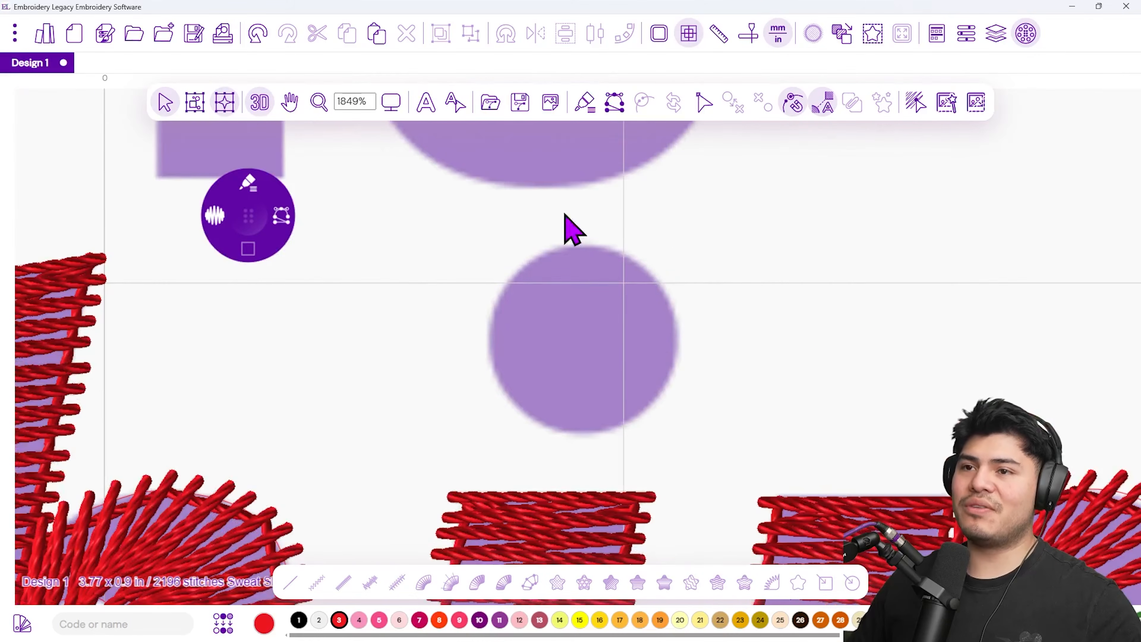
pyautogui.click(258, 218)
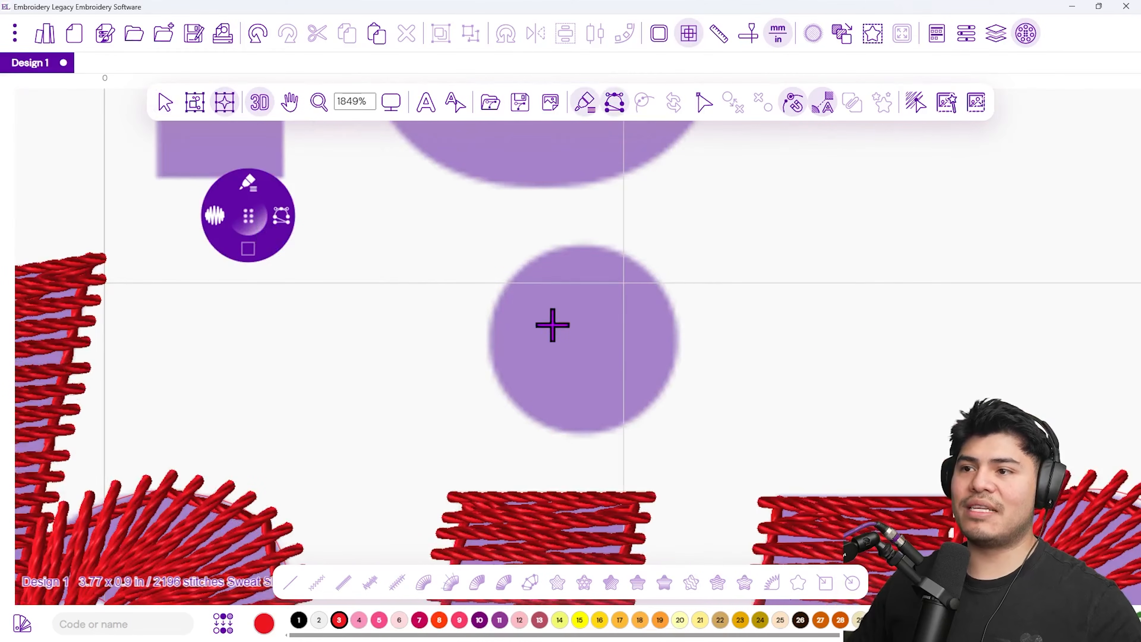
pyautogui.click(535, 416)
pyautogui.click(640, 415)
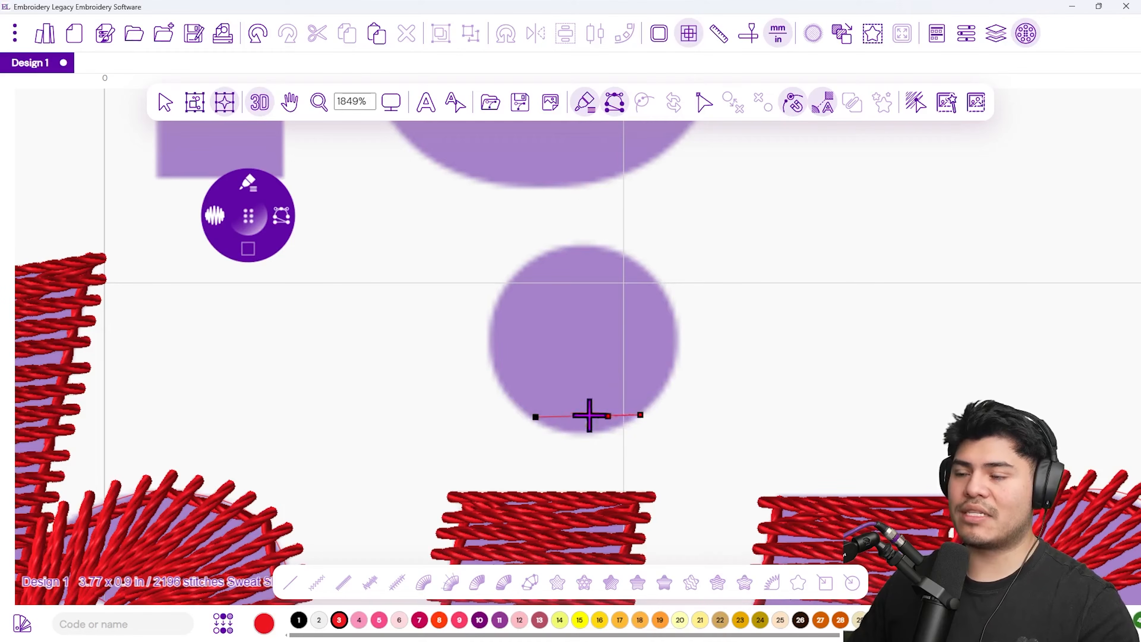
pyautogui.click(676, 354)
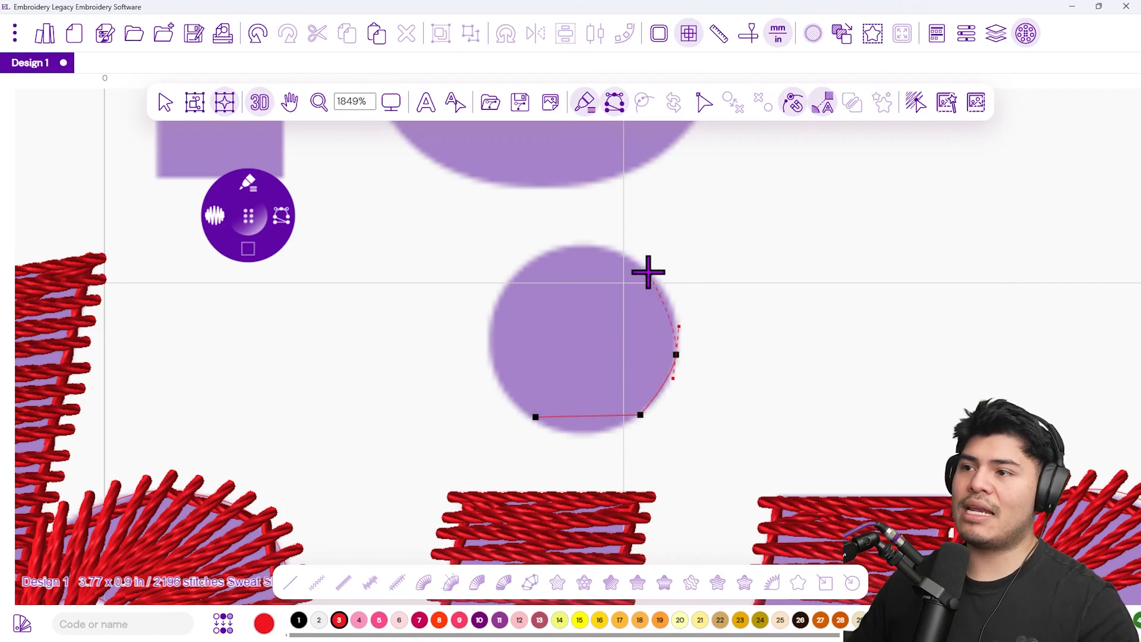
pyautogui.click(662, 290)
pyautogui.click(628, 256)
pyautogui.click(536, 258)
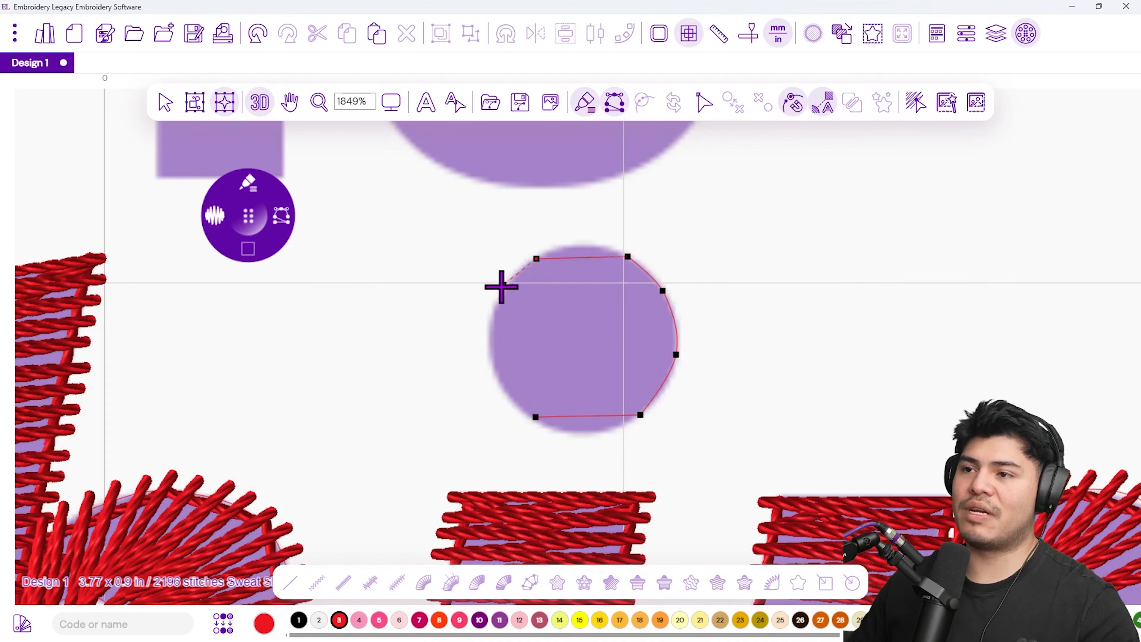
pyautogui.click(503, 288)
pyautogui.click(487, 341)
pyautogui.click(508, 399)
pyautogui.rightClick(526, 408)
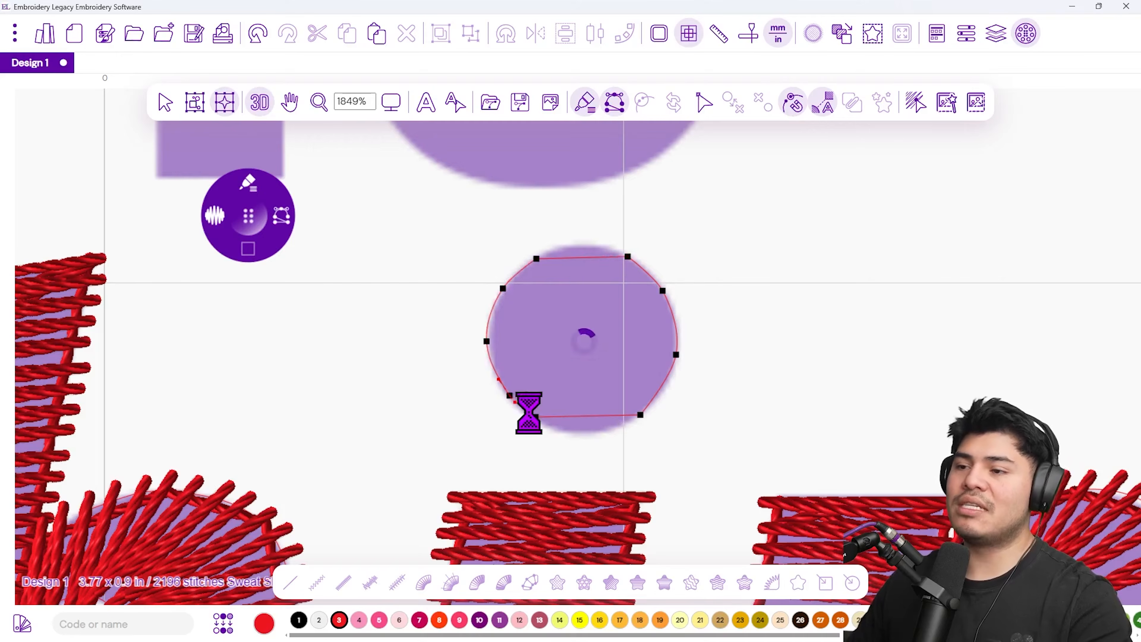
# - Add two near-horizontal stitch-direction lines across the i's dot, near its lower and upper edges, and generate the stitches
pyautogui.click(509, 395)
pyautogui.click(660, 387)
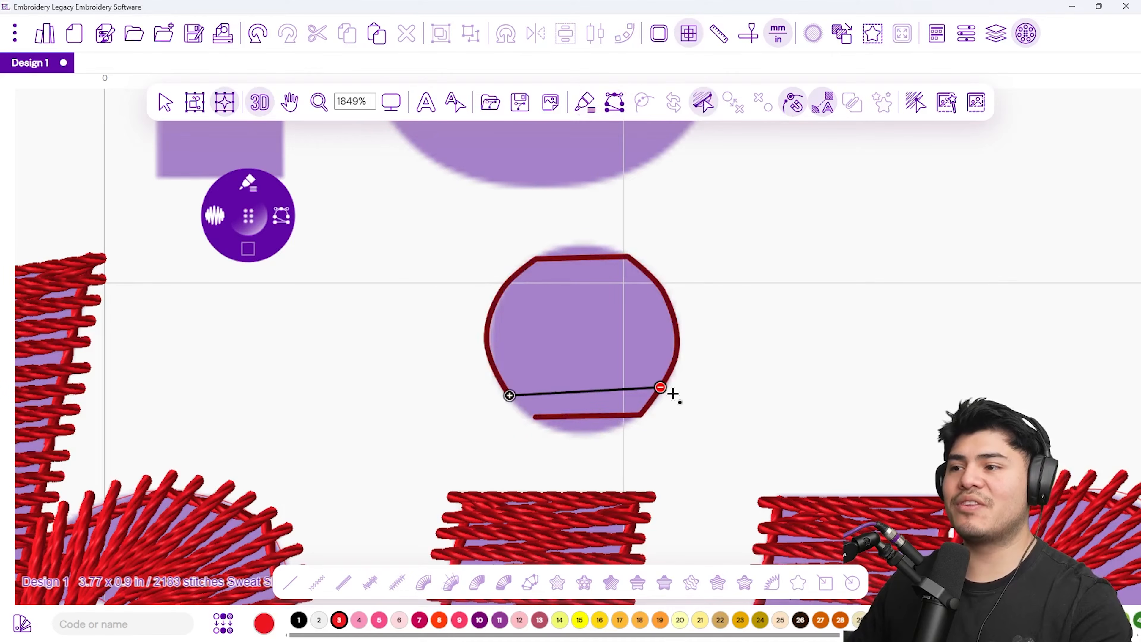
pyautogui.moveTo(671, 396); pyautogui.dragTo(659, 391)
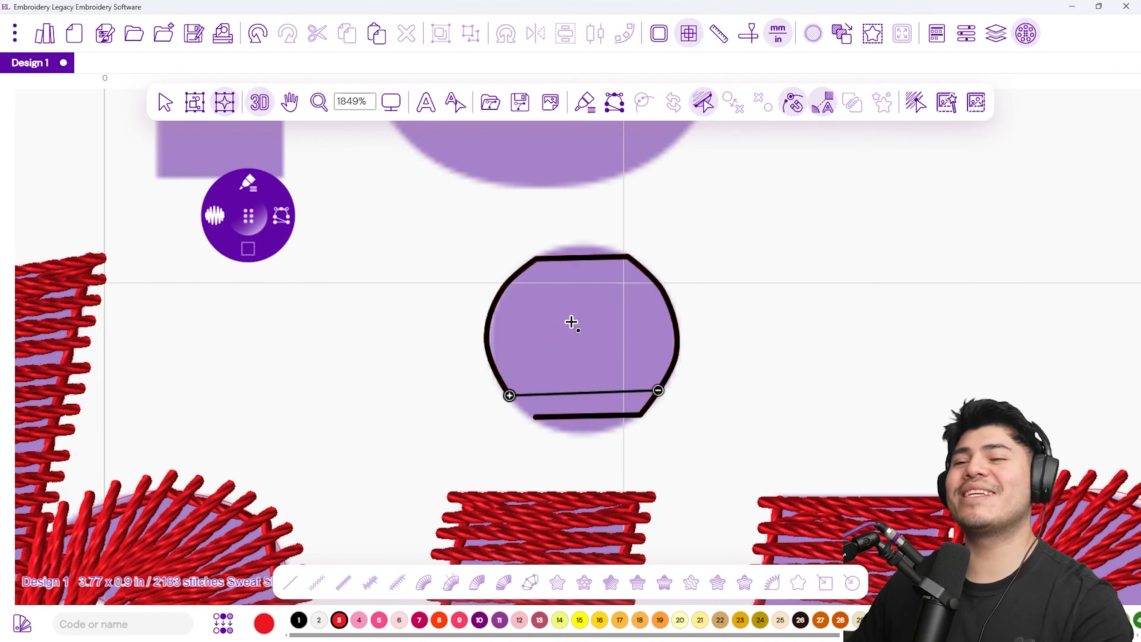
pyautogui.click(519, 271)
pyautogui.click(645, 263)
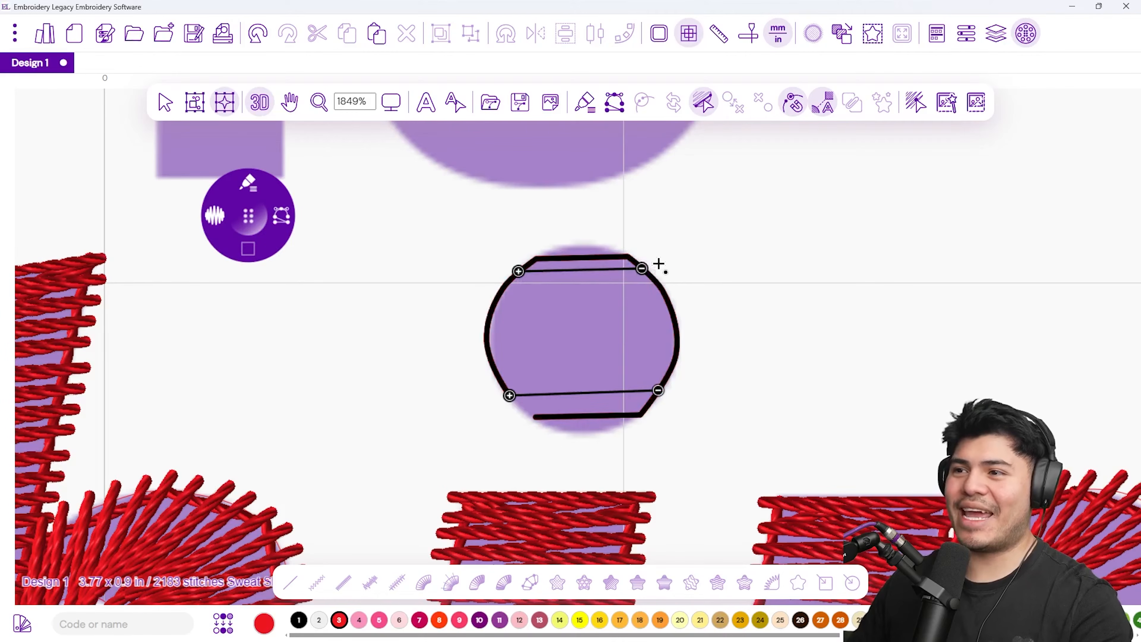
pyautogui.rightClick(664, 270)
pyautogui.rightClick(683, 324)
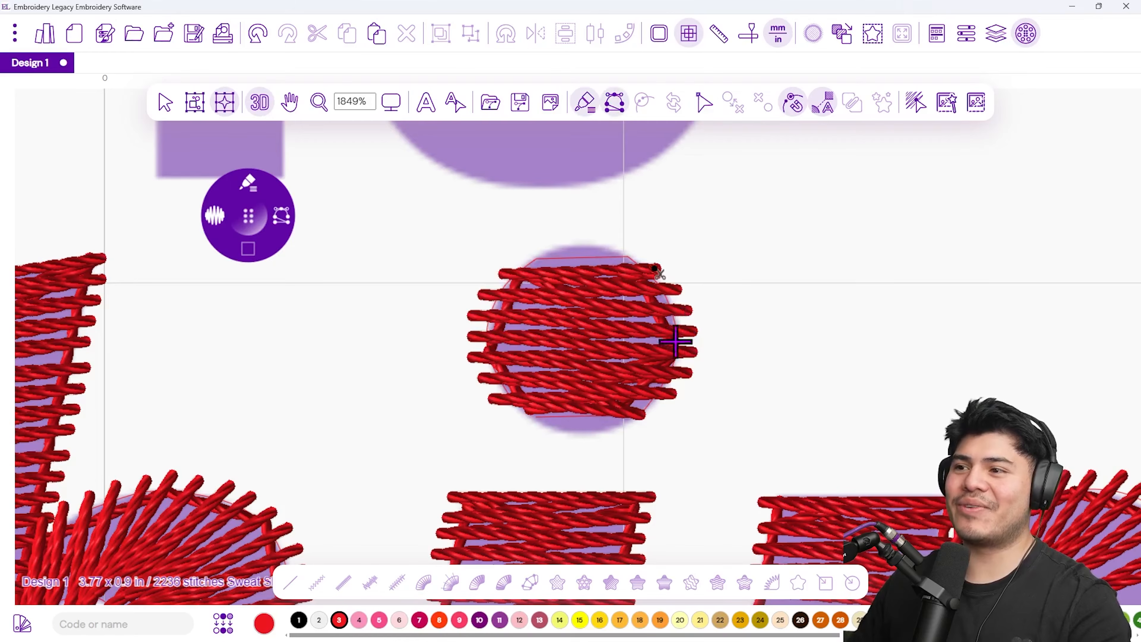
# - Deselect the i's dot and examine its stitches, the end points and the whole "Everything" lettering
pyautogui.scroll(-6, 638, 373)
pyautogui.scroll(5, 663, 388)
pyautogui.click(165, 103)
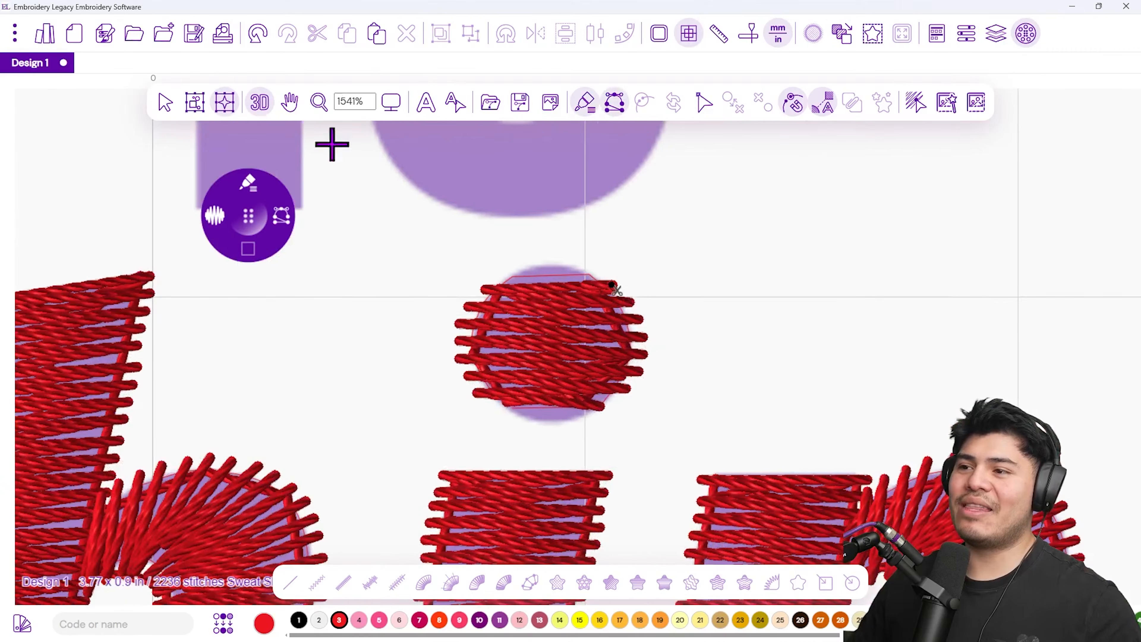
pyautogui.click(779, 355)
pyautogui.scroll(-10, 777, 357)
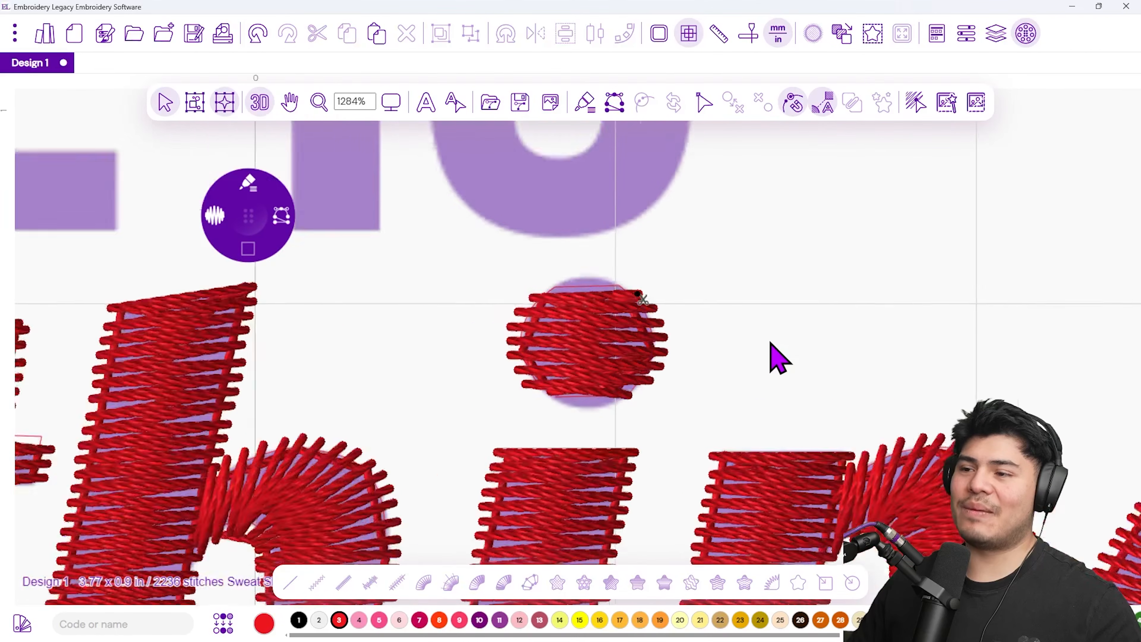
pyautogui.scroll(2, 892, 434)
pyautogui.scroll(1, 892, 434)
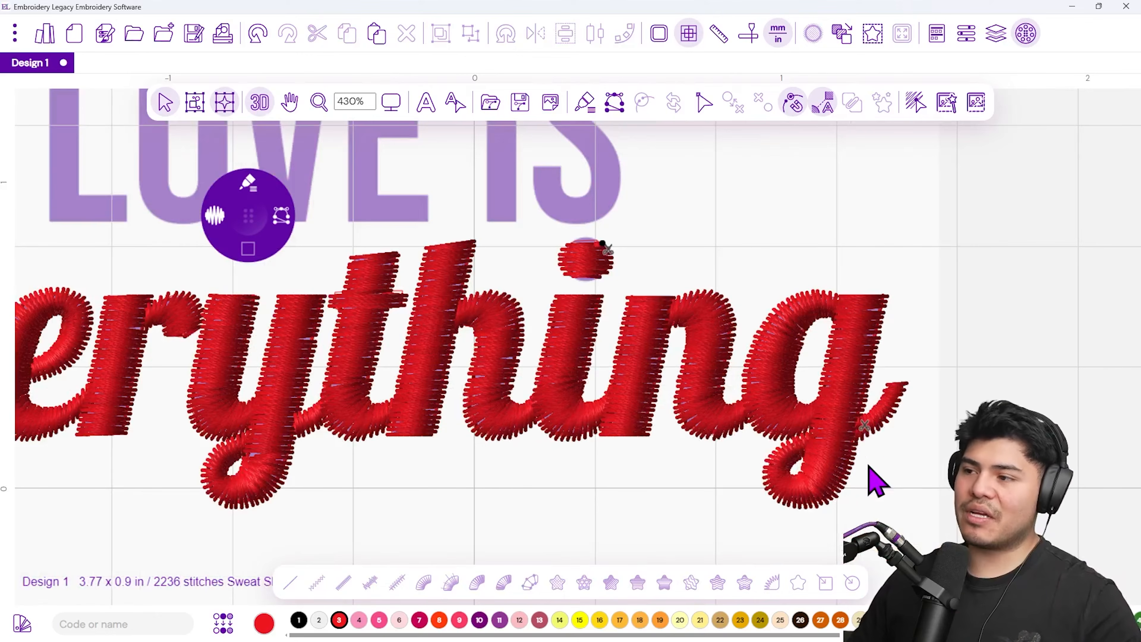
pyautogui.scroll(-2, 553, 398)
pyautogui.scroll(2, 754, 432)
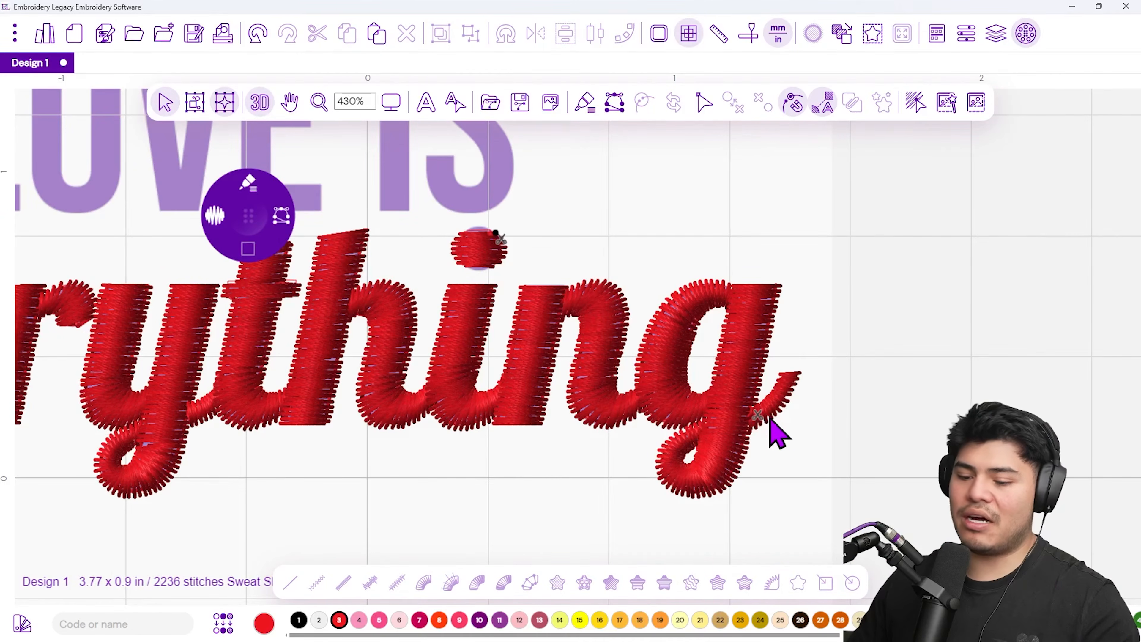
pyautogui.scroll(5, 542, 248)
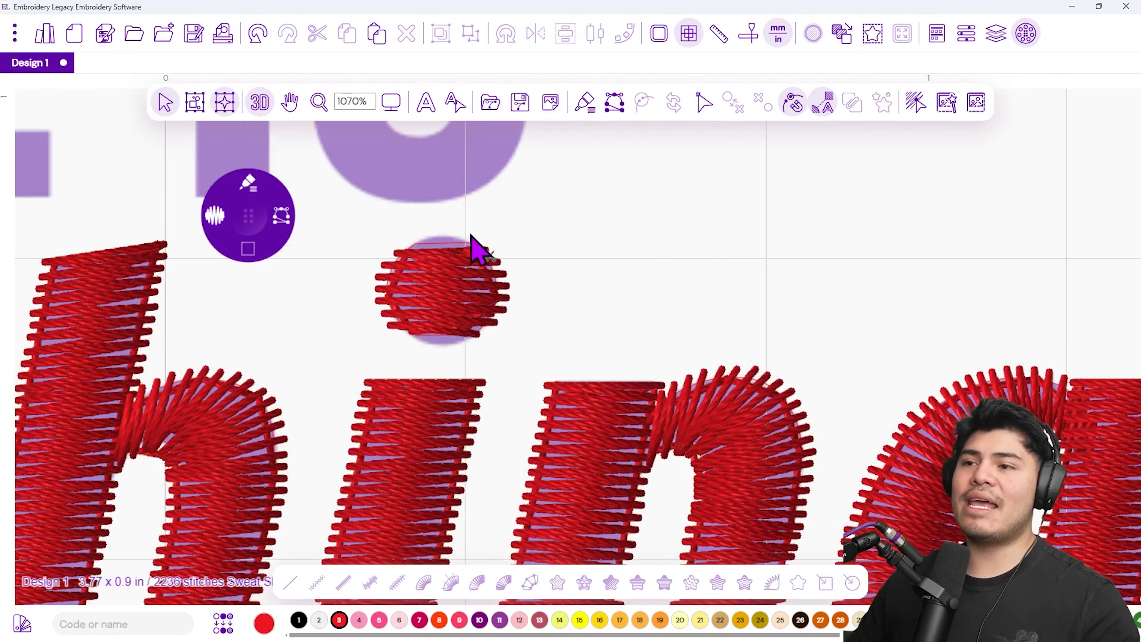
pyautogui.scroll(-10, 494, 296)
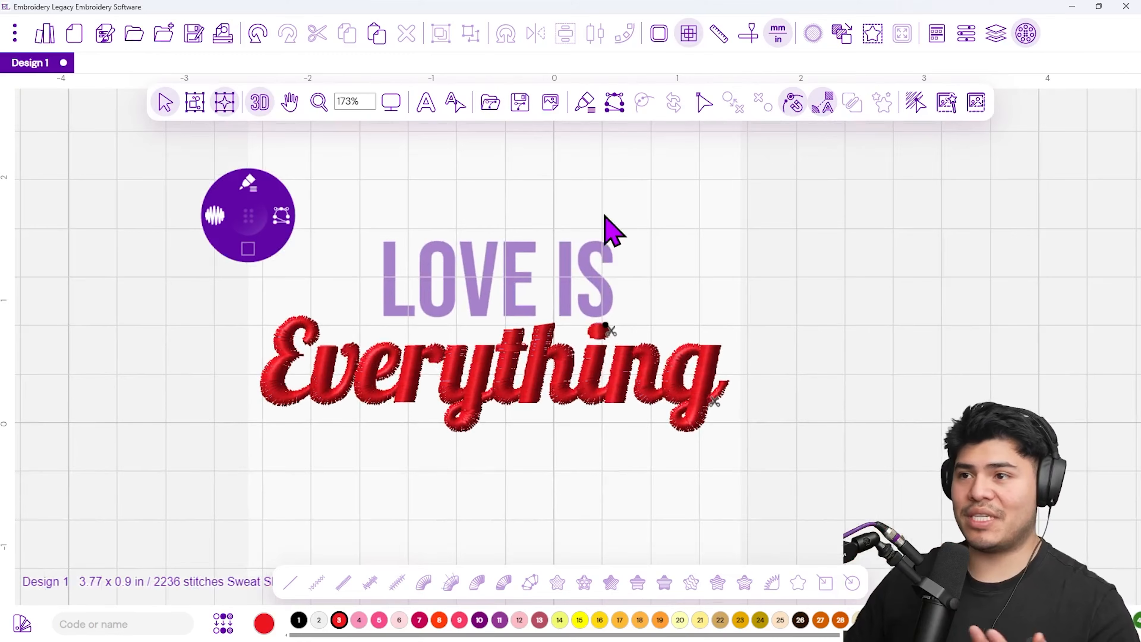
# - Outline the L of "LOVE" as one shape with straight edges, from its upper corners around the foot and back
pyautogui.scroll(6, 429, 258)
pyautogui.scroll(3, 306, 415)
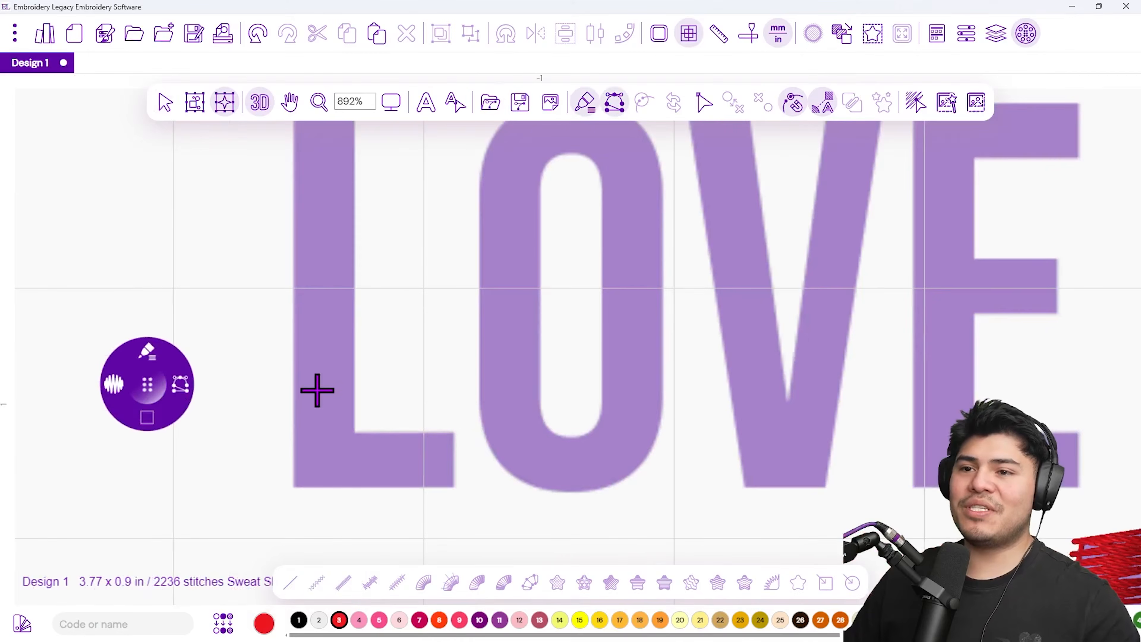
pyautogui.scroll(-1, 322, 381)
pyautogui.moveTo(329, 235); pyautogui.dragTo(346, 270)
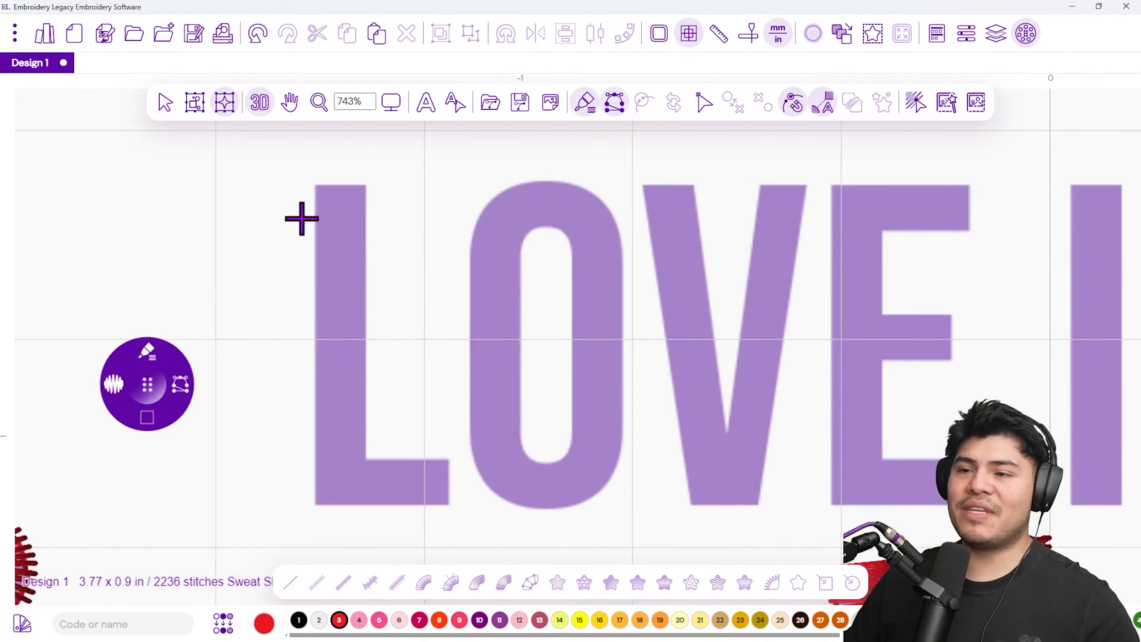
pyautogui.click(317, 185)
pyautogui.click(366, 185)
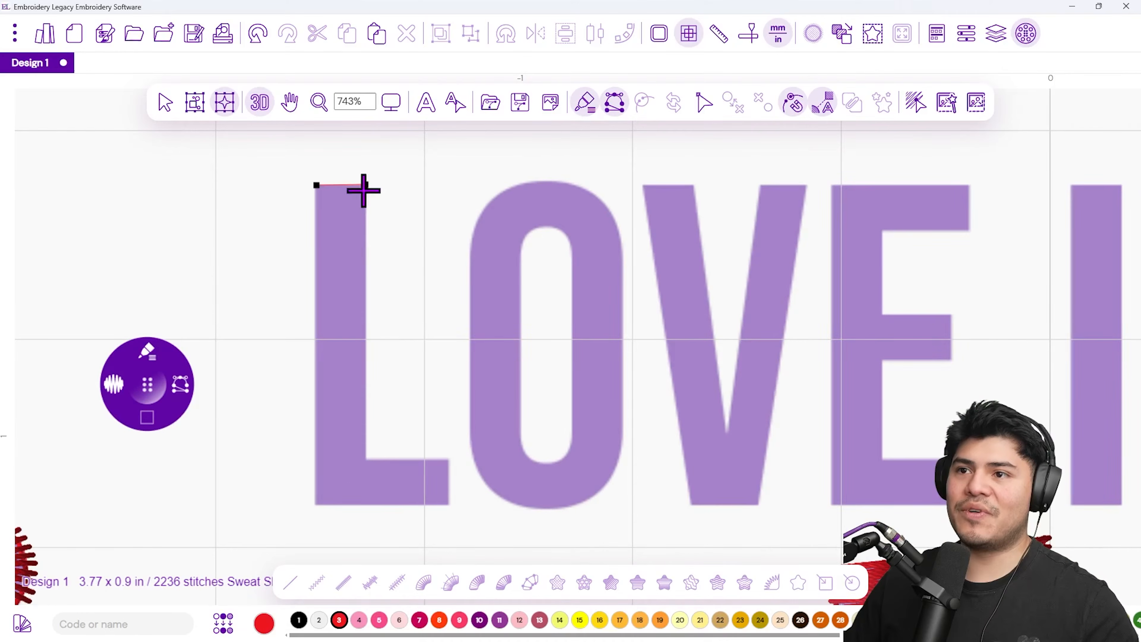
pyautogui.click(367, 458)
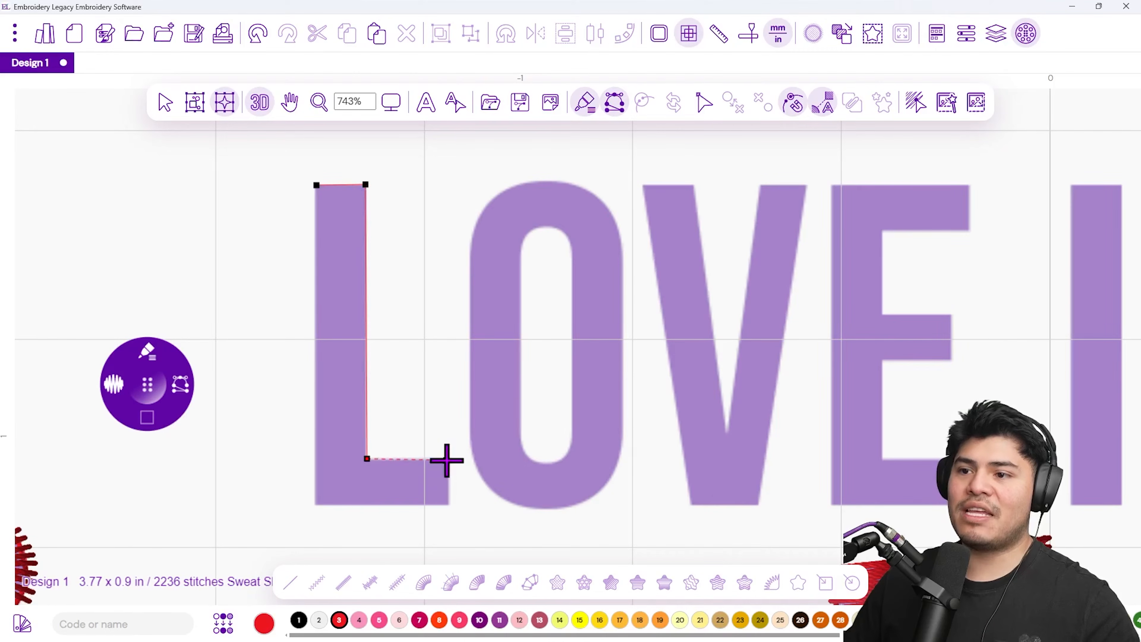
pyautogui.click(447, 459)
pyautogui.click(447, 507)
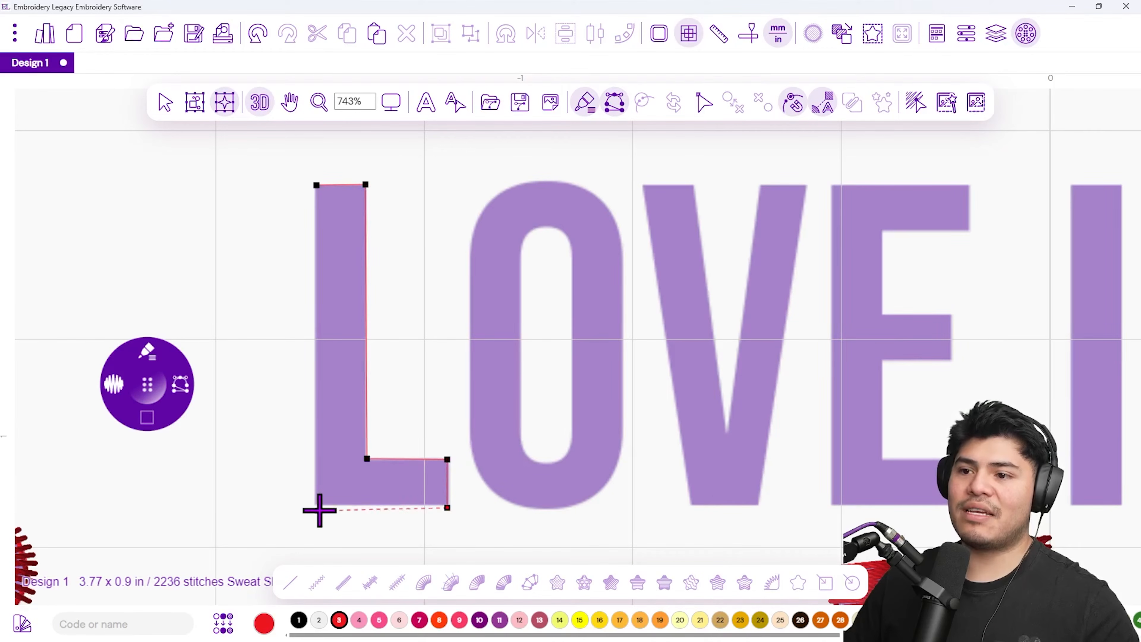
pyautogui.click(315, 504)
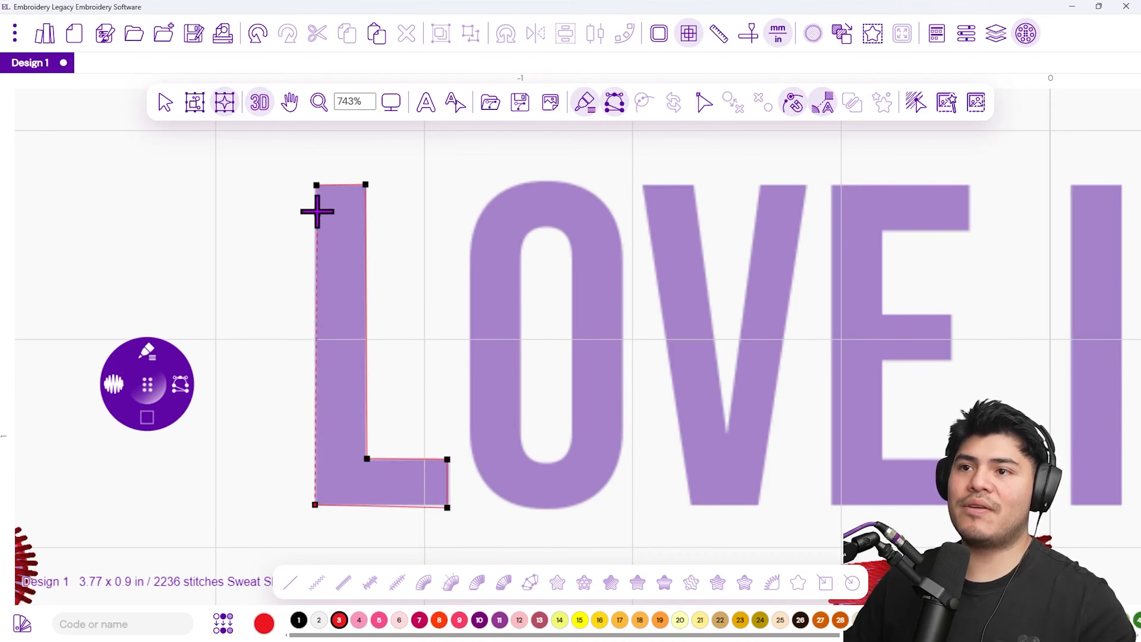
pyautogui.click(316, 186)
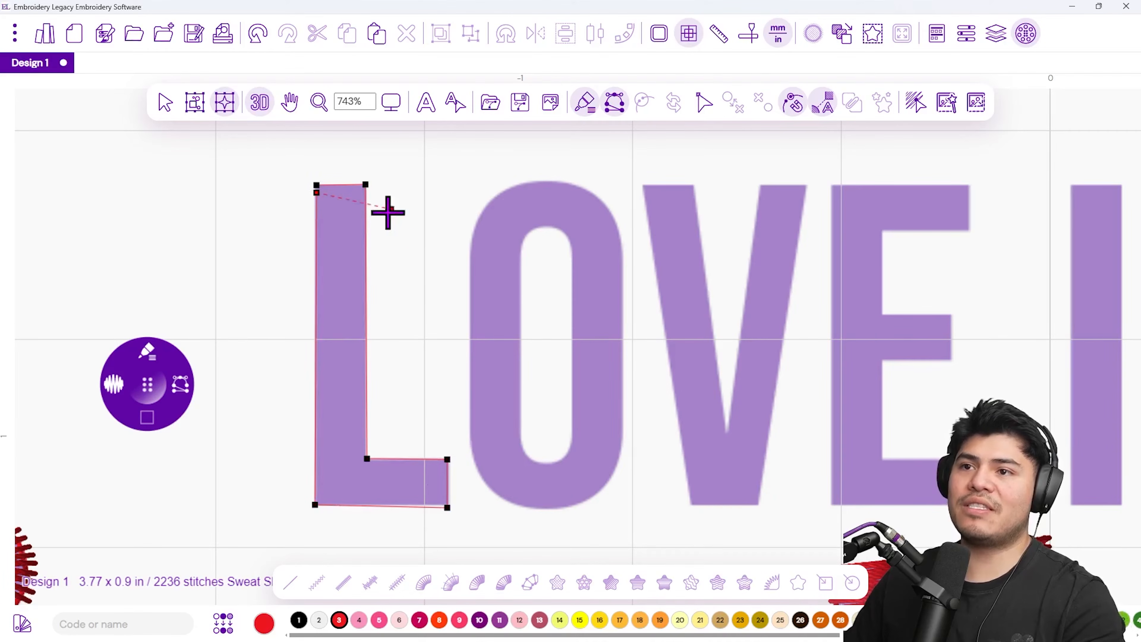
# - Add stitch-direction lines to the L: across the stem's upper end, diagonally through the corner, and across the foot's outer end
pyautogui.click(316, 207)
pyautogui.click(381, 208)
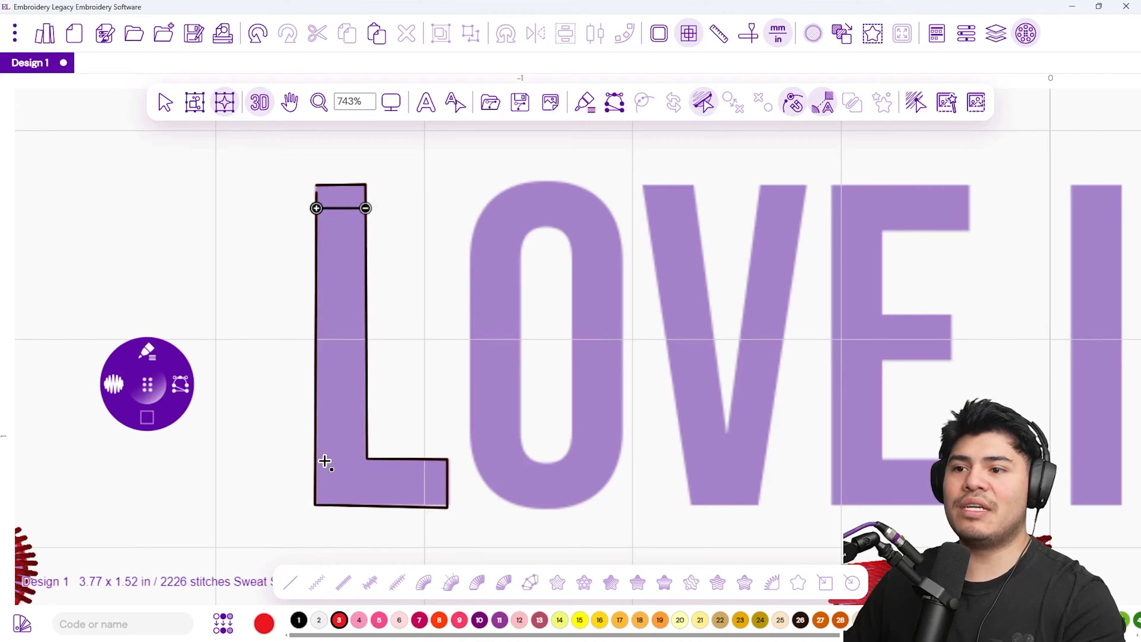
pyautogui.click(367, 459)
pyautogui.click(282, 524)
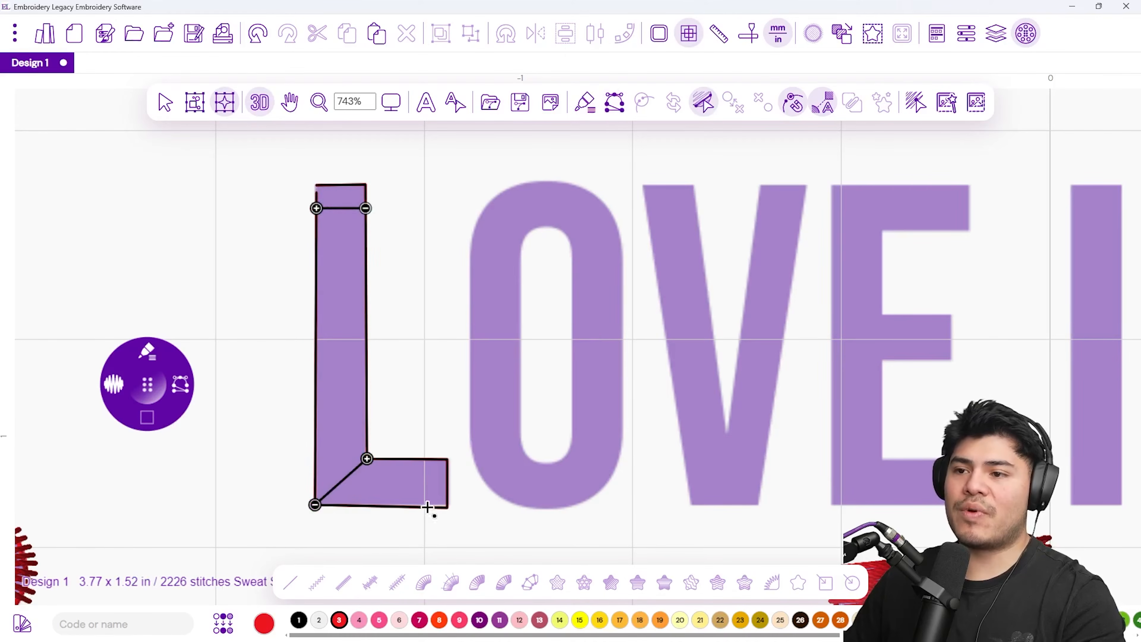
pyautogui.click(441, 460)
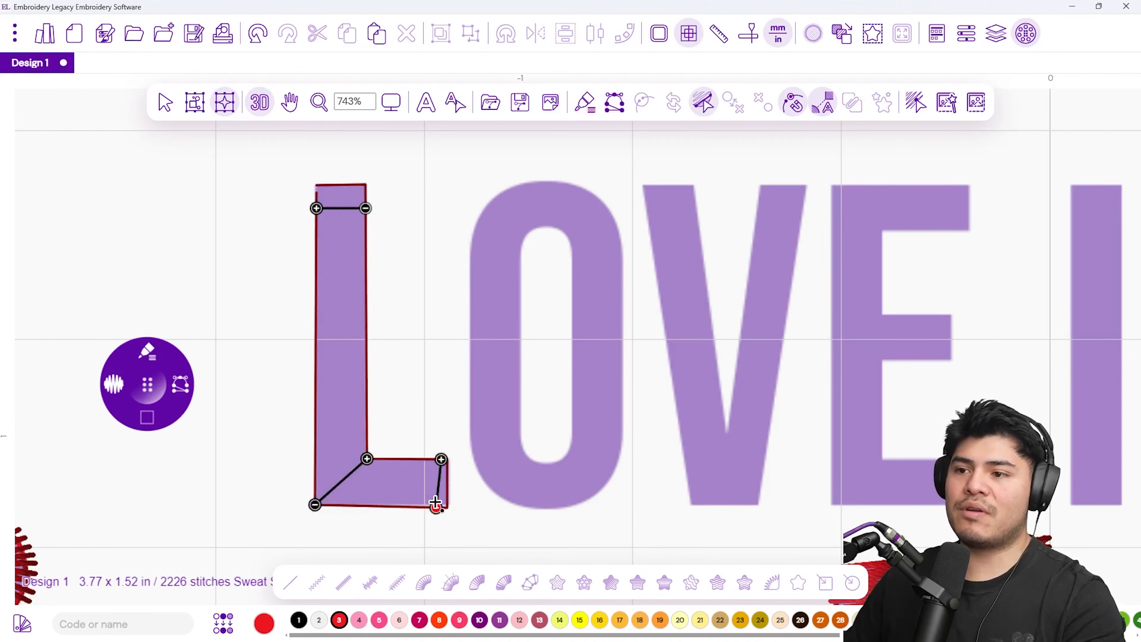
pyautogui.click(440, 526)
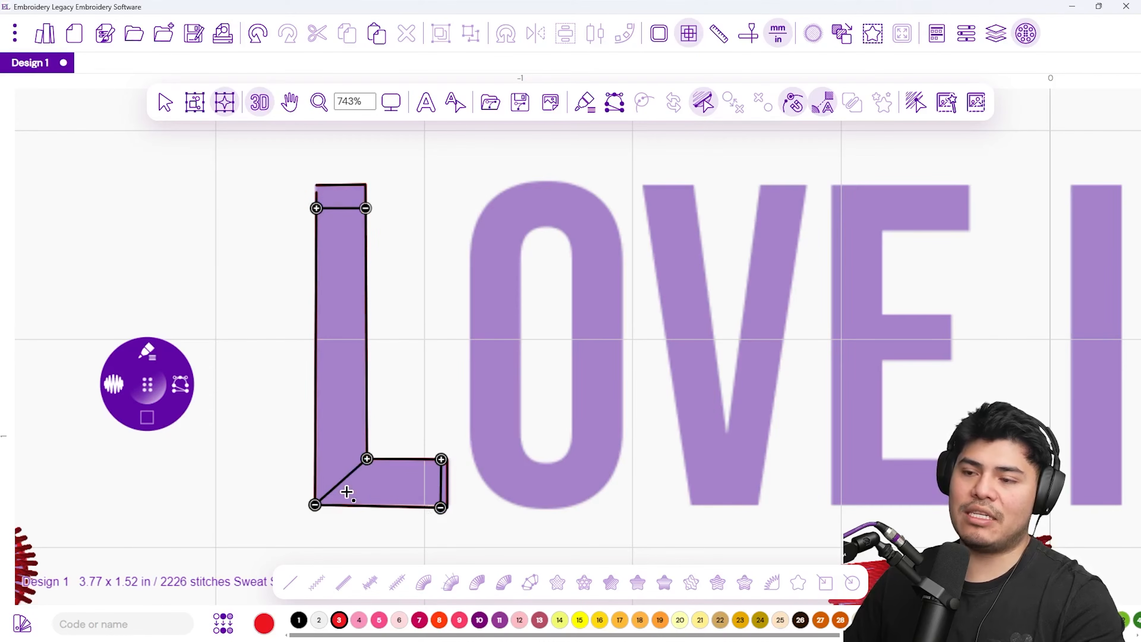
# - Add stitch-direction lines across the L's lower stem and its foot just past the corner, and generate the stitches
pyautogui.click(314, 410)
pyautogui.click(359, 410)
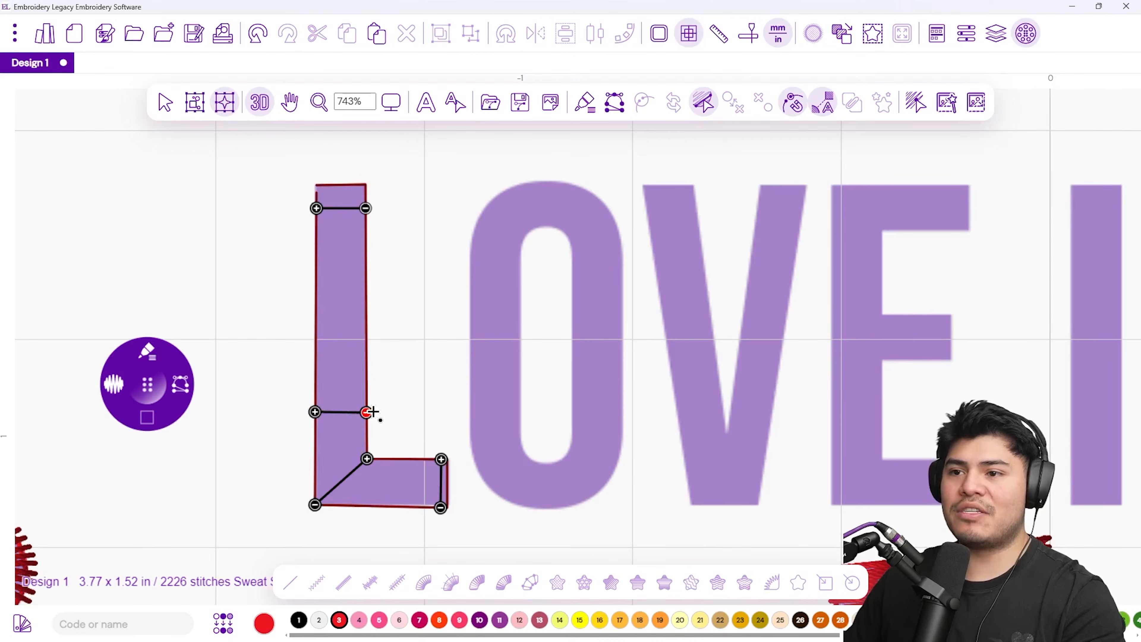
pyautogui.scroll(1, 241, 324)
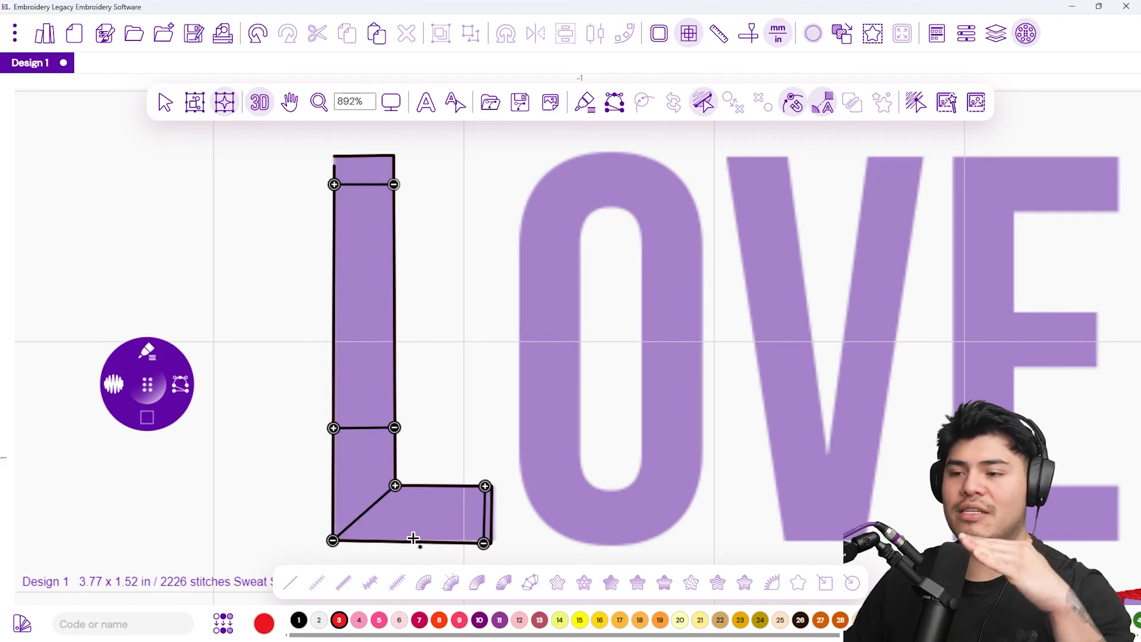
pyautogui.click(421, 486)
pyautogui.click(416, 542)
pyautogui.moveTo(417, 551); pyautogui.dragTo(421, 554)
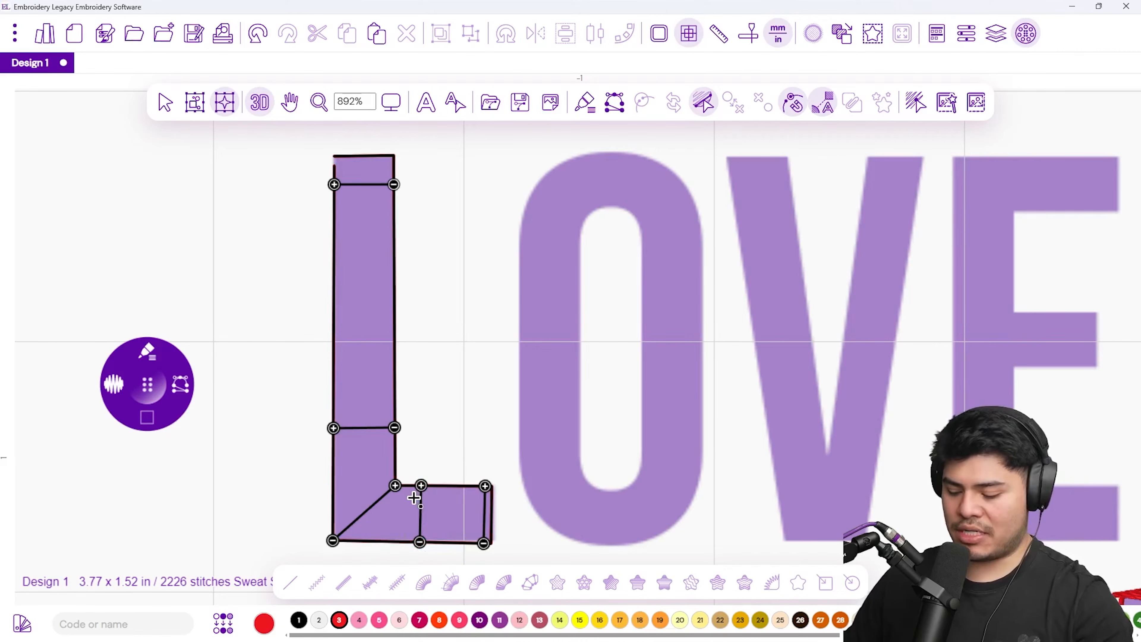
pyautogui.press('Escape')
pyautogui.press('Return')
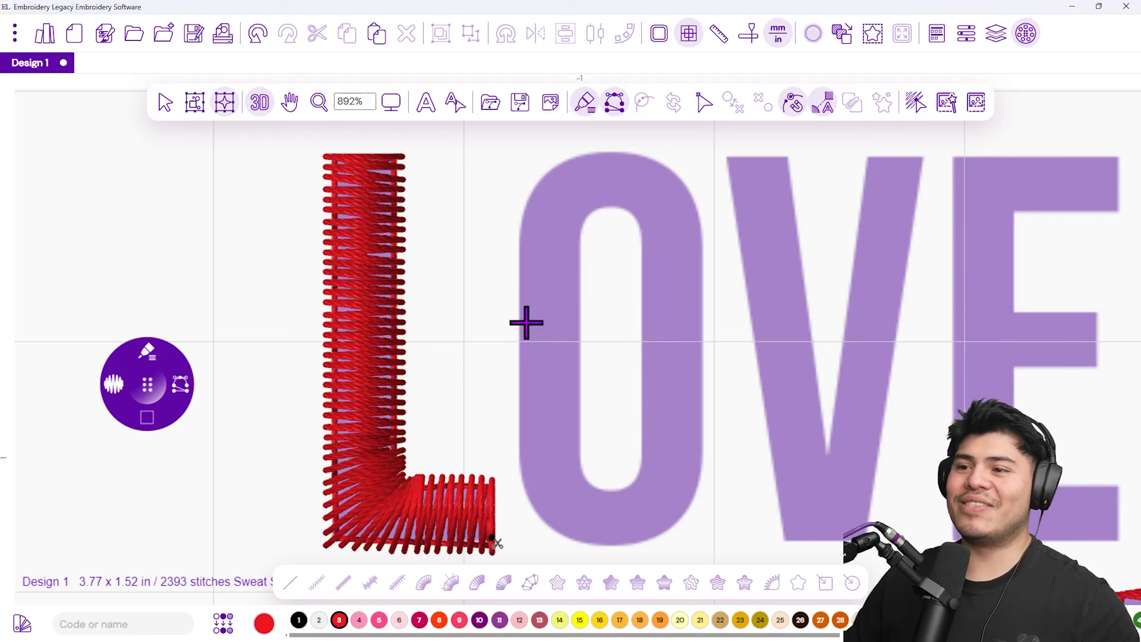
# - Start the O's outline with a straight cut across the middle of its left side and a line up the inner edge
pyautogui.moveTo(517, 329); pyautogui.dragTo(371, 336)
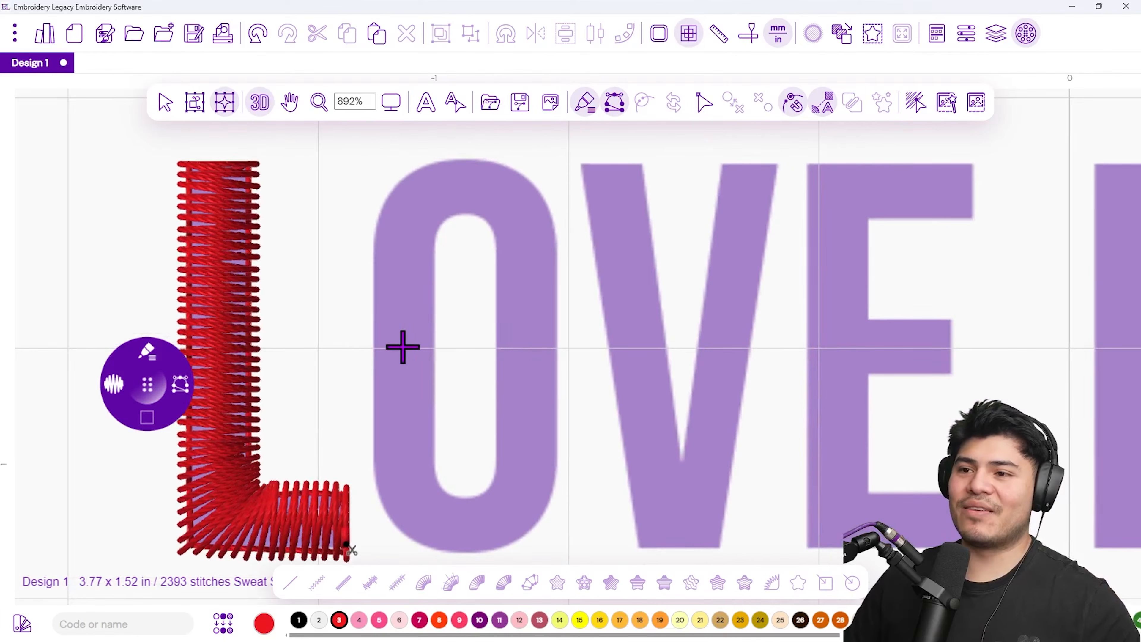
pyautogui.click(375, 348)
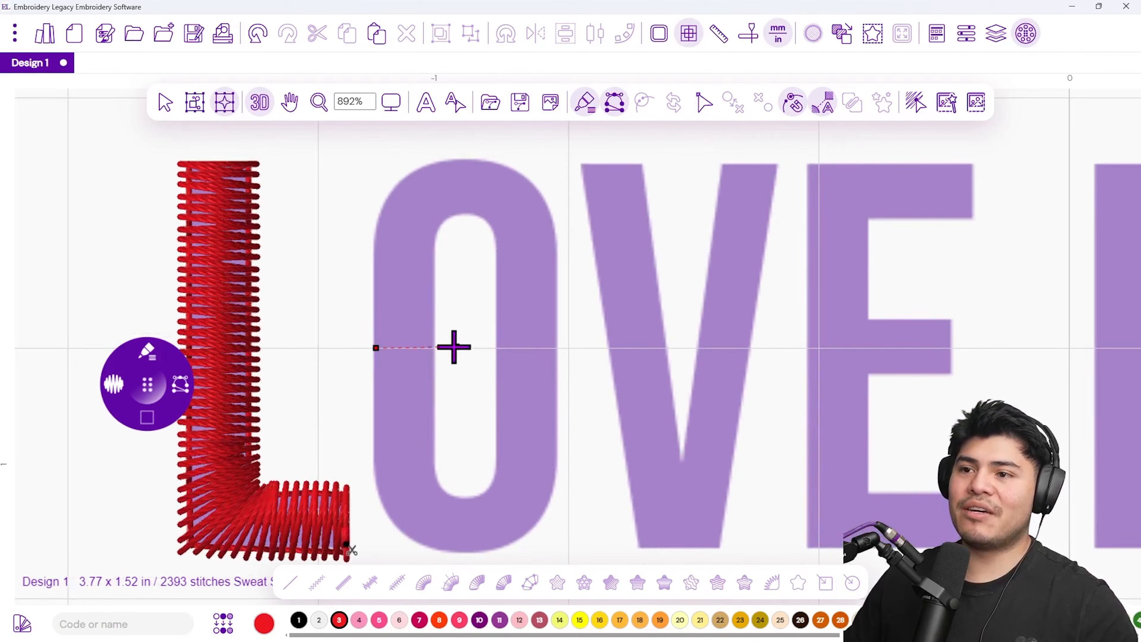
pyautogui.click(433, 347)
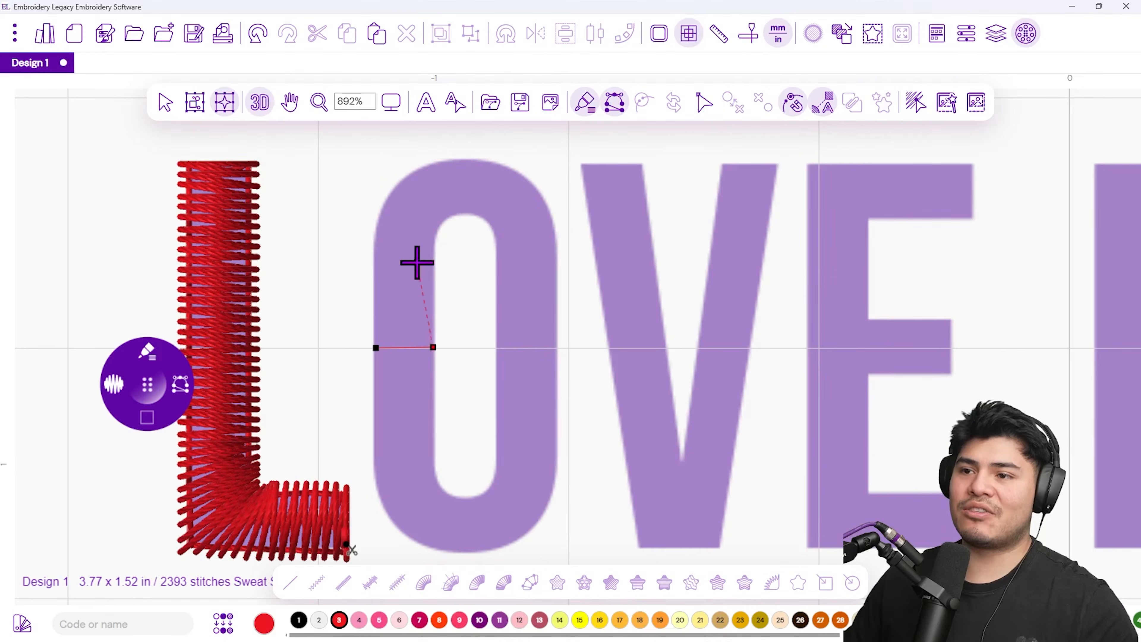
pyautogui.click(434, 238)
pyautogui.click(444, 218)
pyautogui.click(474, 214)
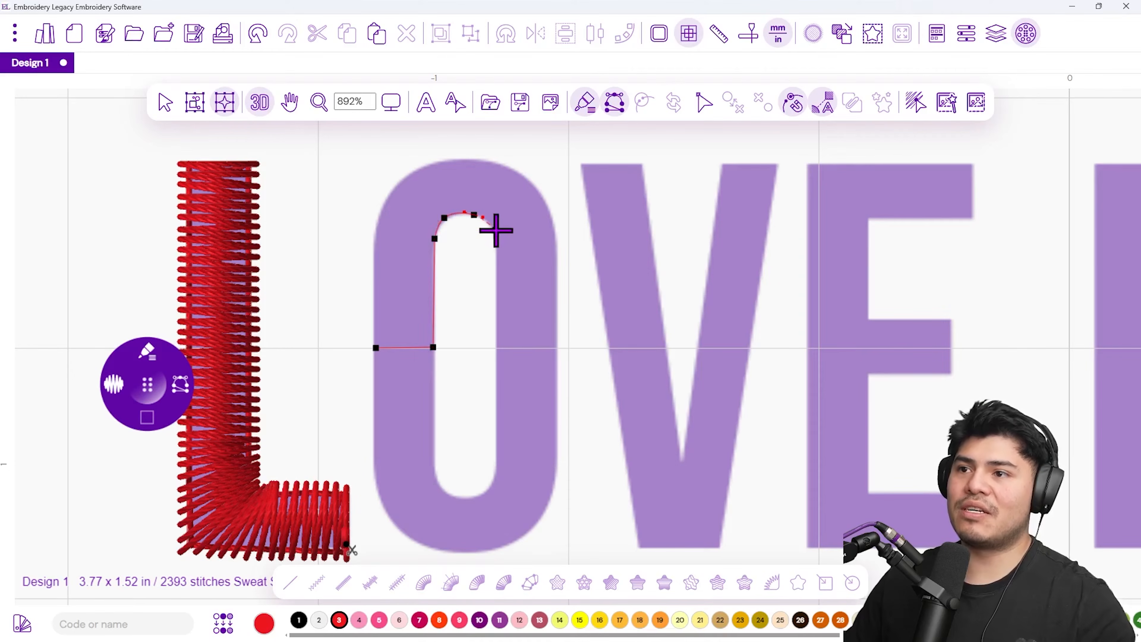
pyautogui.press('BackSpace')
pyautogui.press('BackSpace')
pyautogui.press('BackSpace')
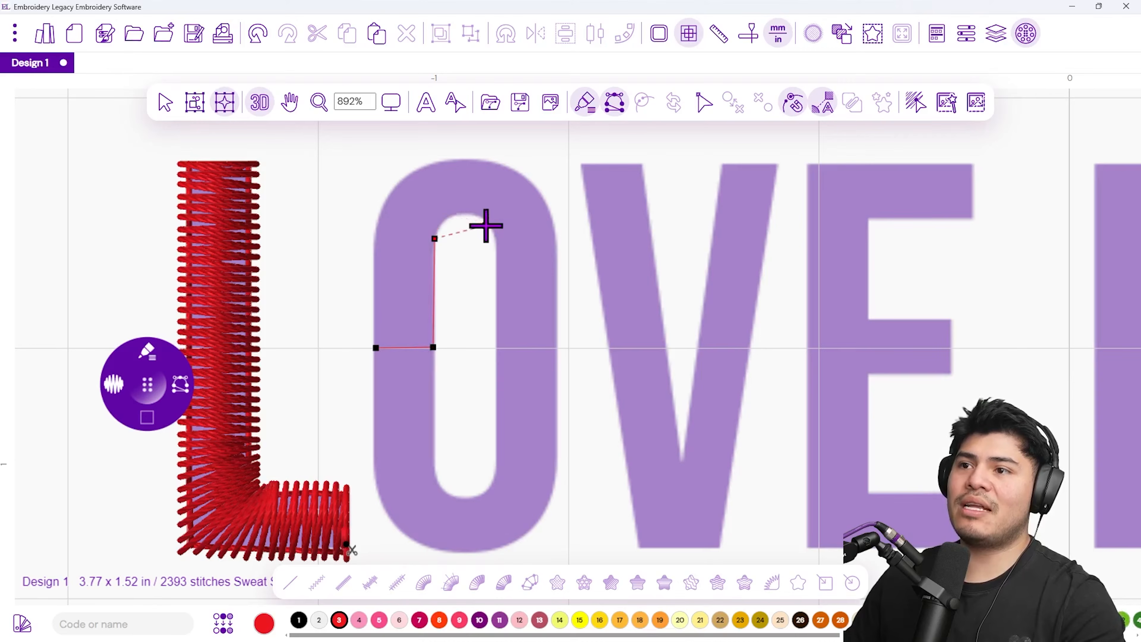
# - Trace the rounded upper end of the O's inner opening with curve points
pyautogui.scroll(1, 487, 226)
pyautogui.rightClick(443, 215)
pyautogui.rightClick(481, 215)
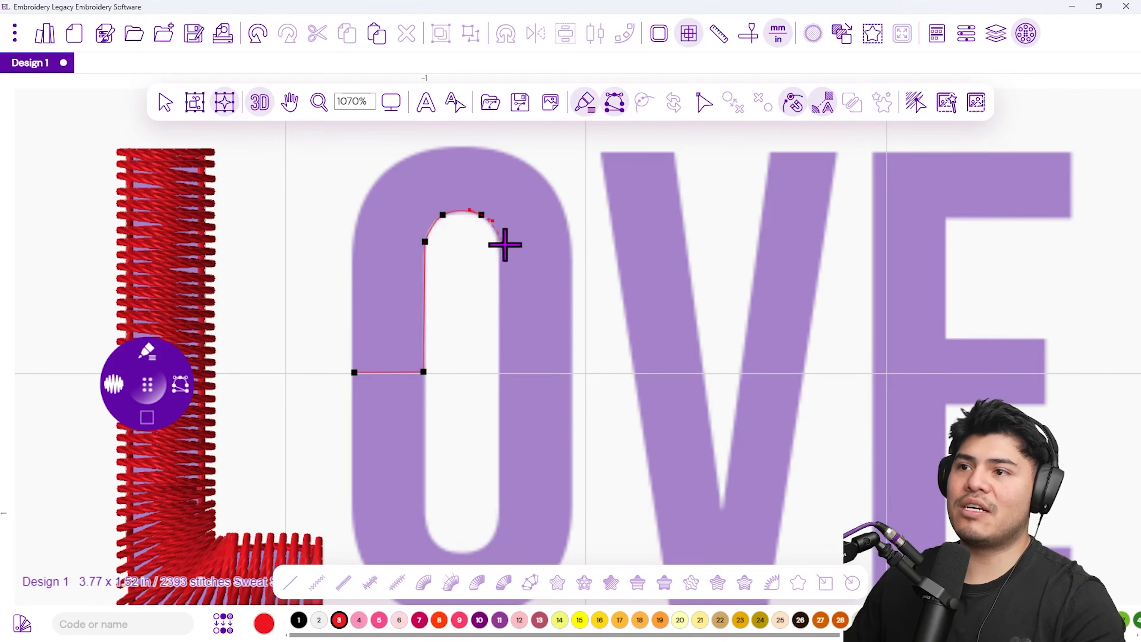
pyautogui.rightClick(501, 243)
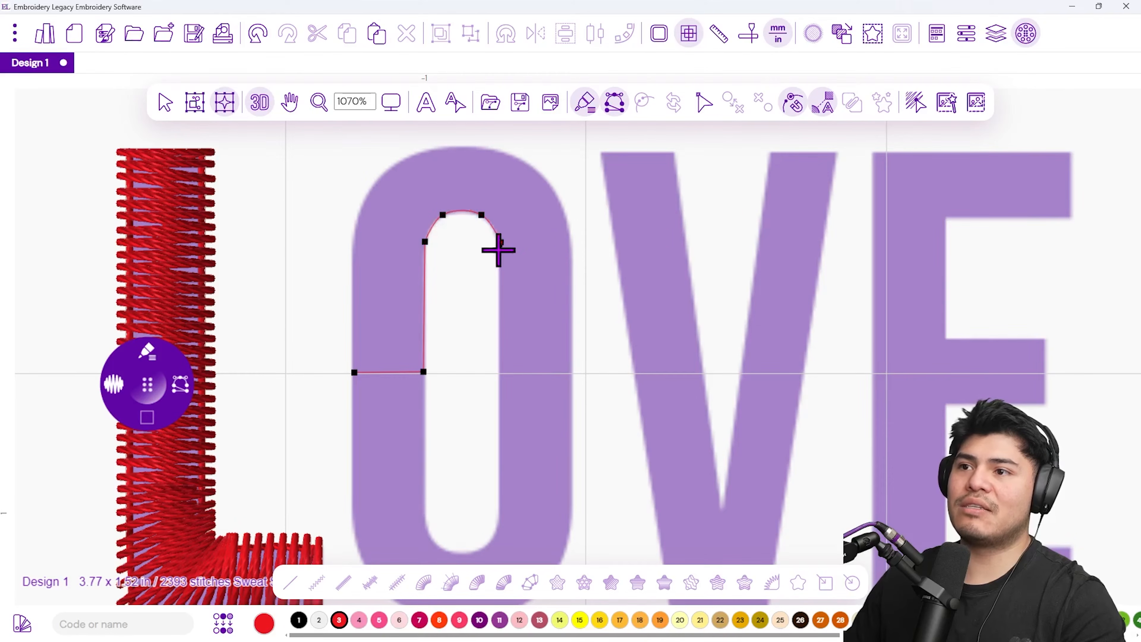
# - Continue the O's inner edge straight down its right side, around the curved lower end, and back up to the cut
pyautogui.click(499, 522)
pyautogui.moveTo(498, 523); pyautogui.dragTo(524, 372)
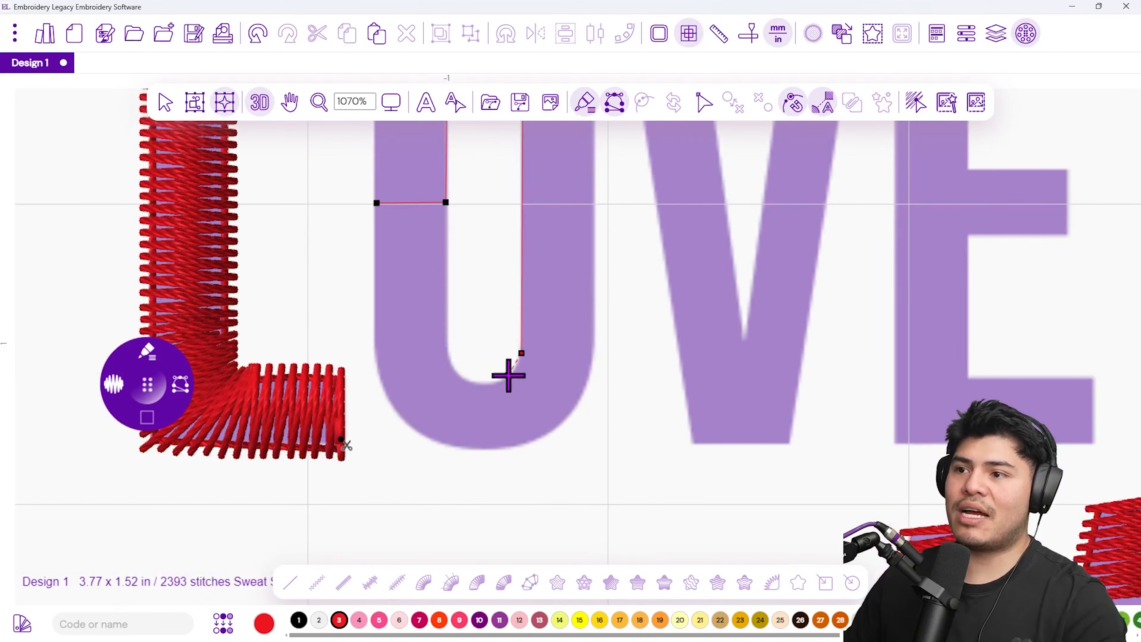
pyautogui.rightClick(497, 383)
pyautogui.rightClick(462, 381)
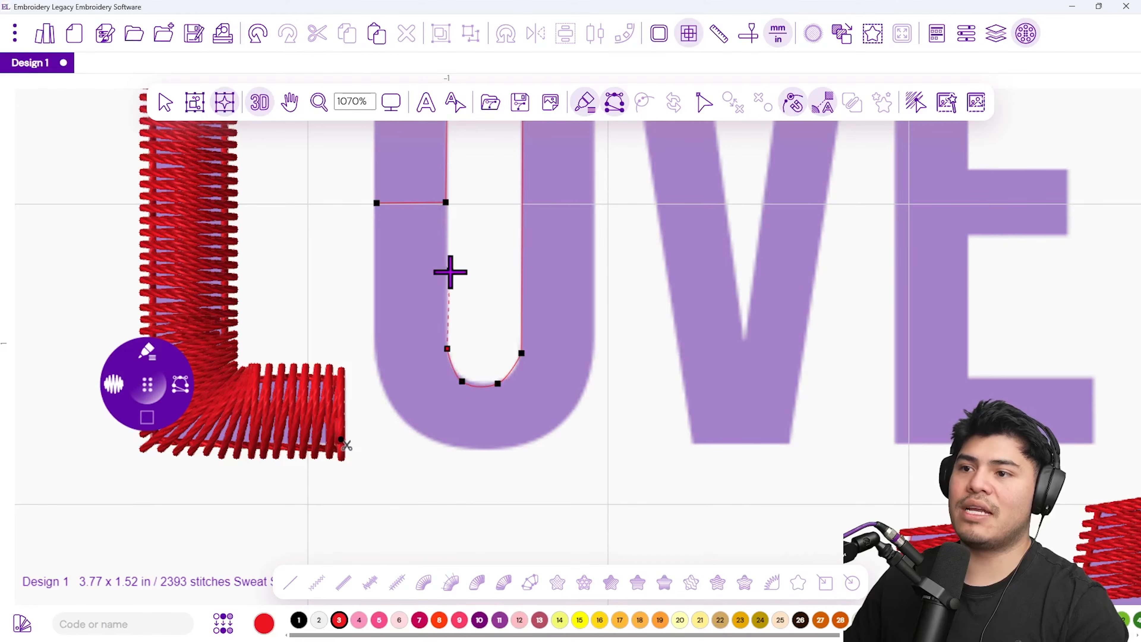
pyautogui.click(448, 356)
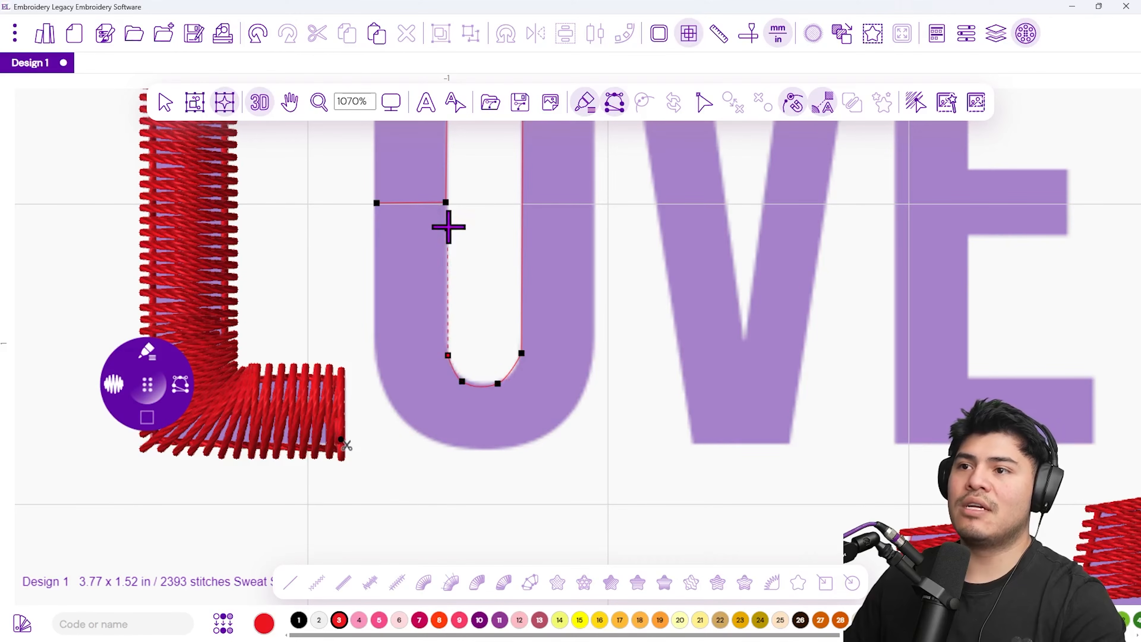
pyautogui.click(446, 204)
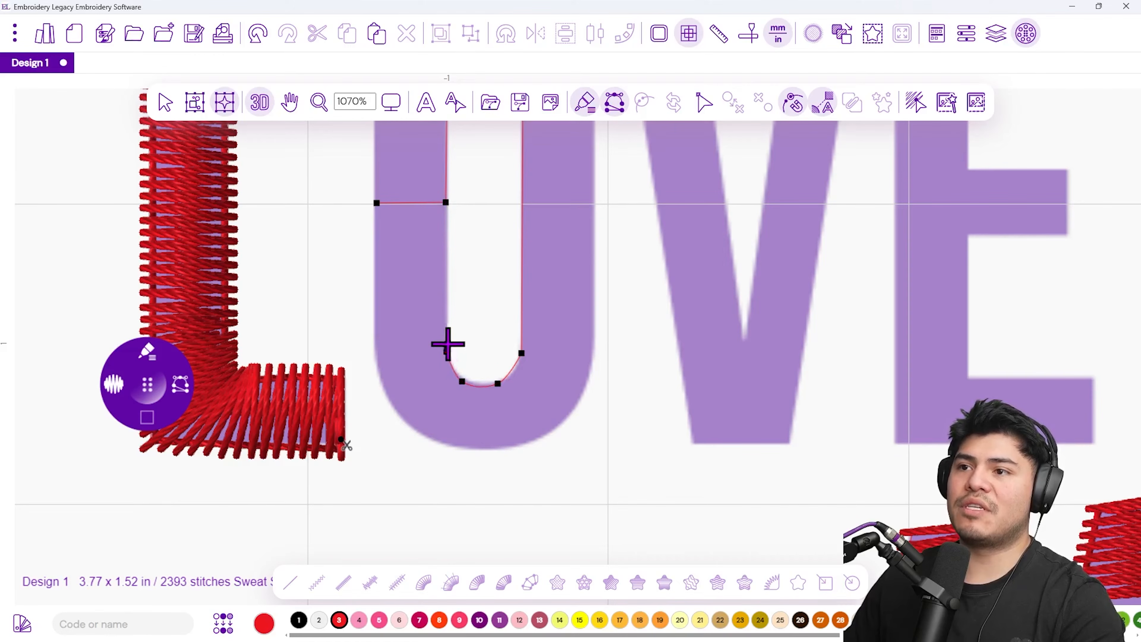
pyautogui.click(446, 204)
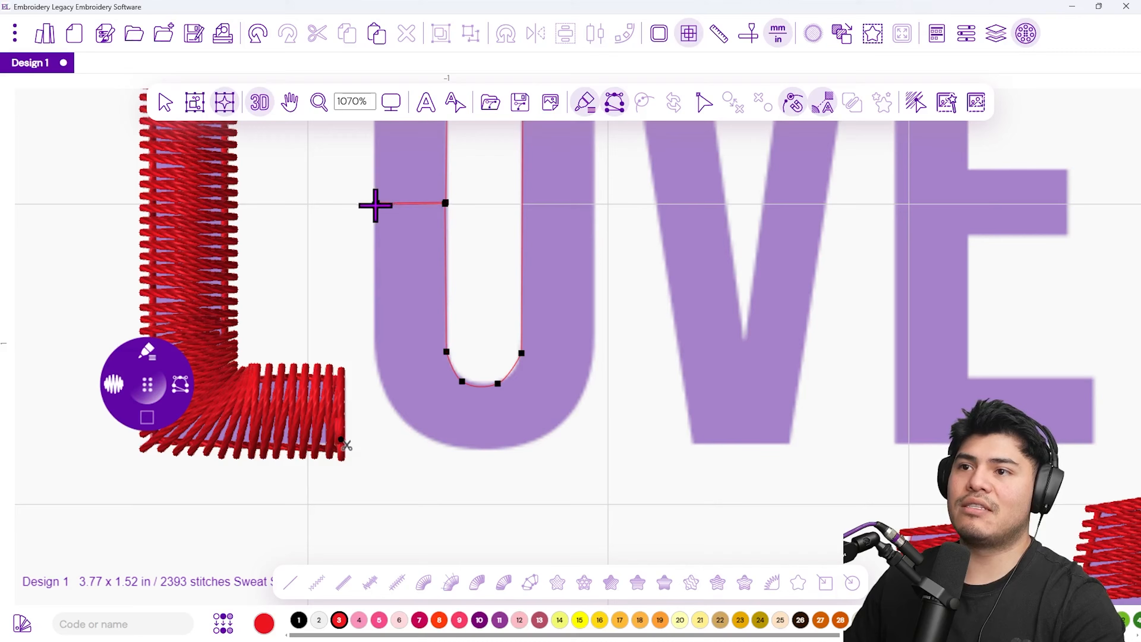
# - Cross the cut to the O's outer edge and trace down the left side and around the rounded lower end
pyautogui.click(375, 204)
pyautogui.click(375, 361)
pyautogui.click(404, 424)
pyautogui.click(489, 450)
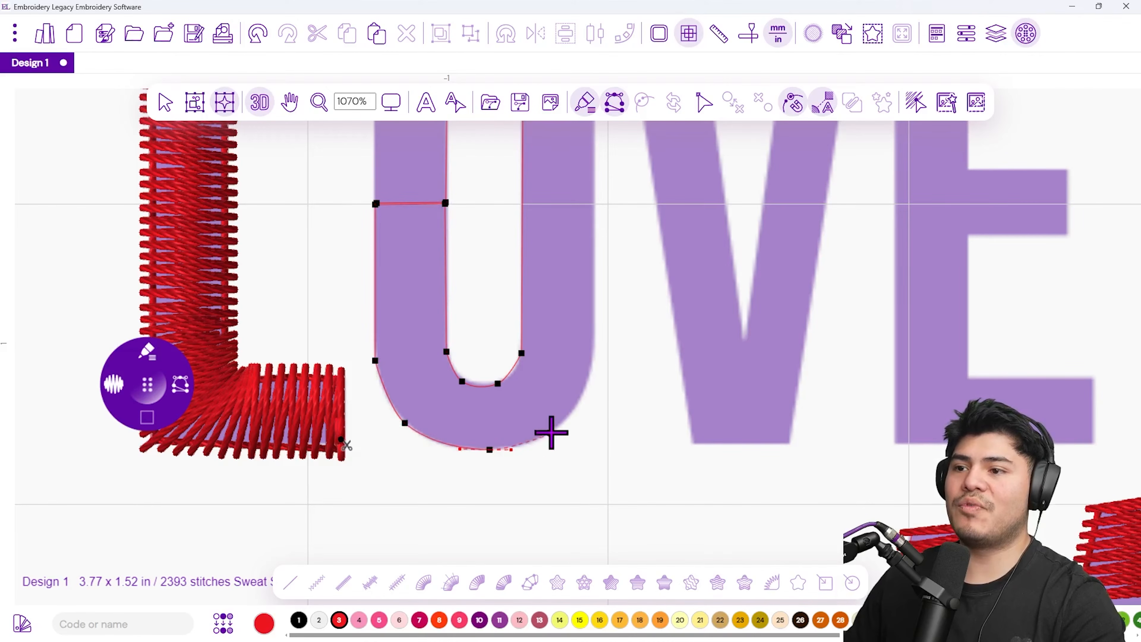
pyautogui.click(569, 416)
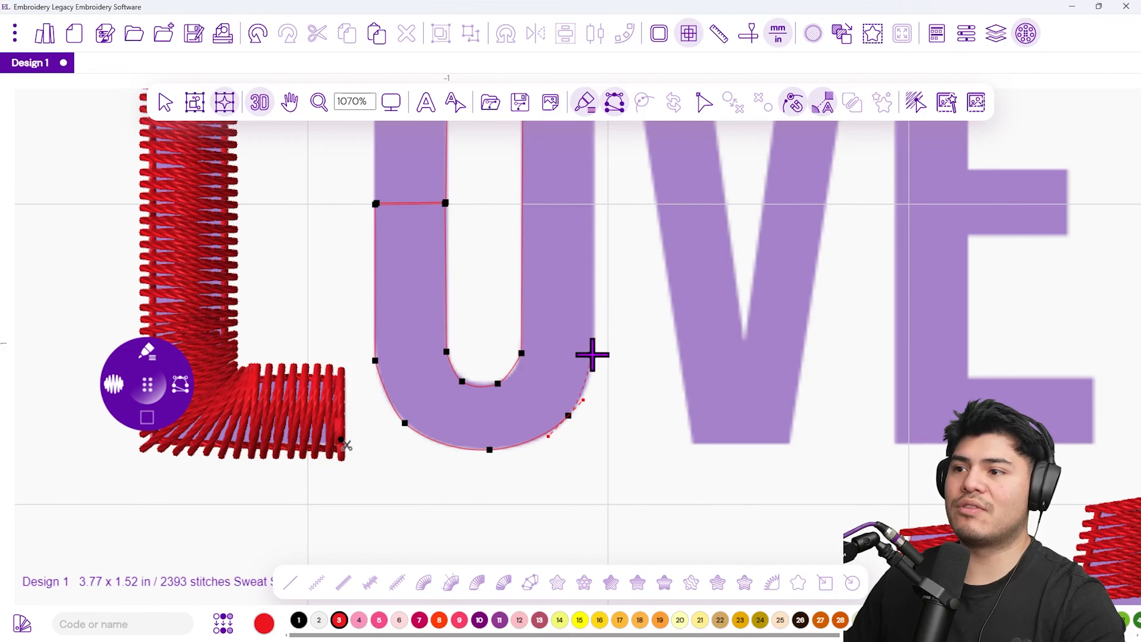
pyautogui.click(596, 344)
# - Trace the O's outer edge up the right side, around the rounded upper end and back to the cut, and finish the outline
pyautogui.moveTo(598, 204); pyautogui.dragTo(604, 442)
pyautogui.click(599, 307)
pyautogui.click(556, 233)
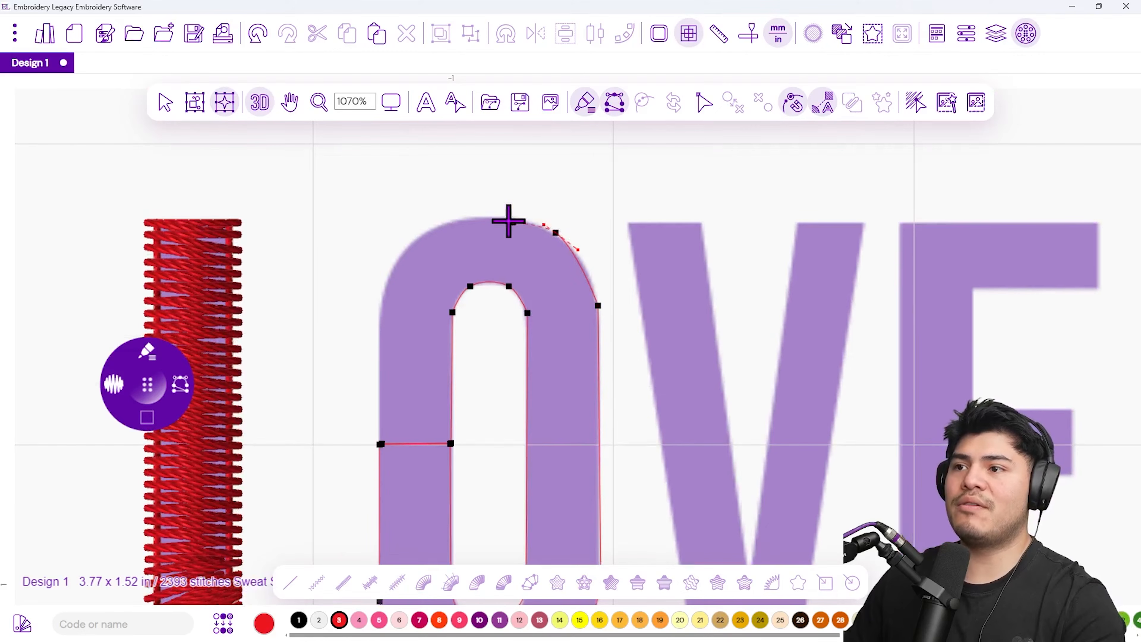
pyautogui.click(483, 219)
pyautogui.click(417, 239)
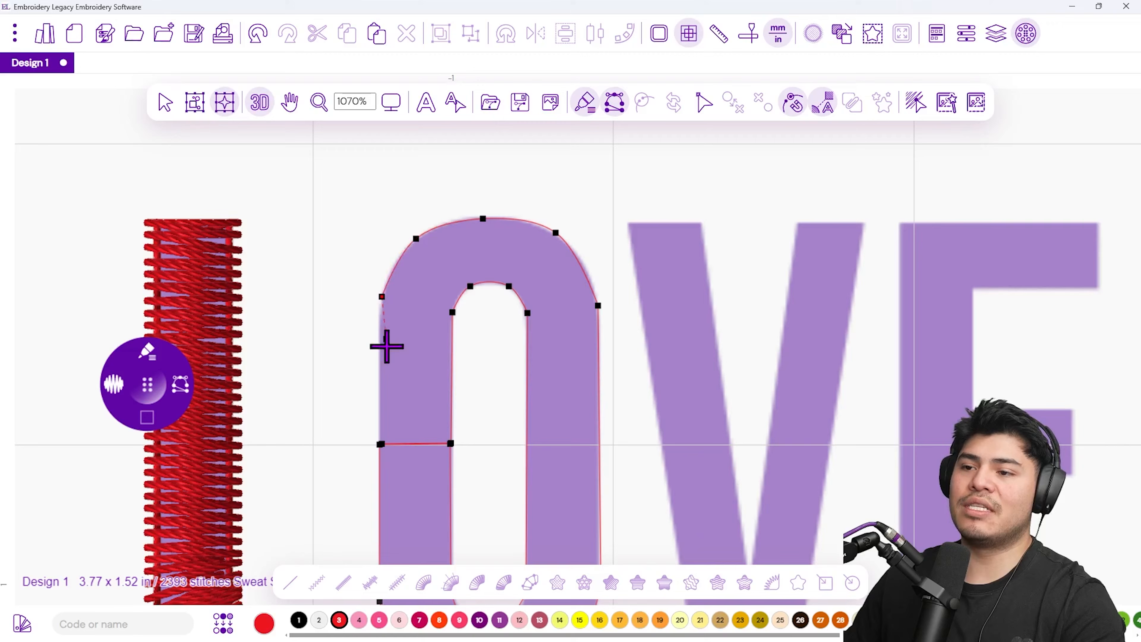
pyautogui.click(379, 305)
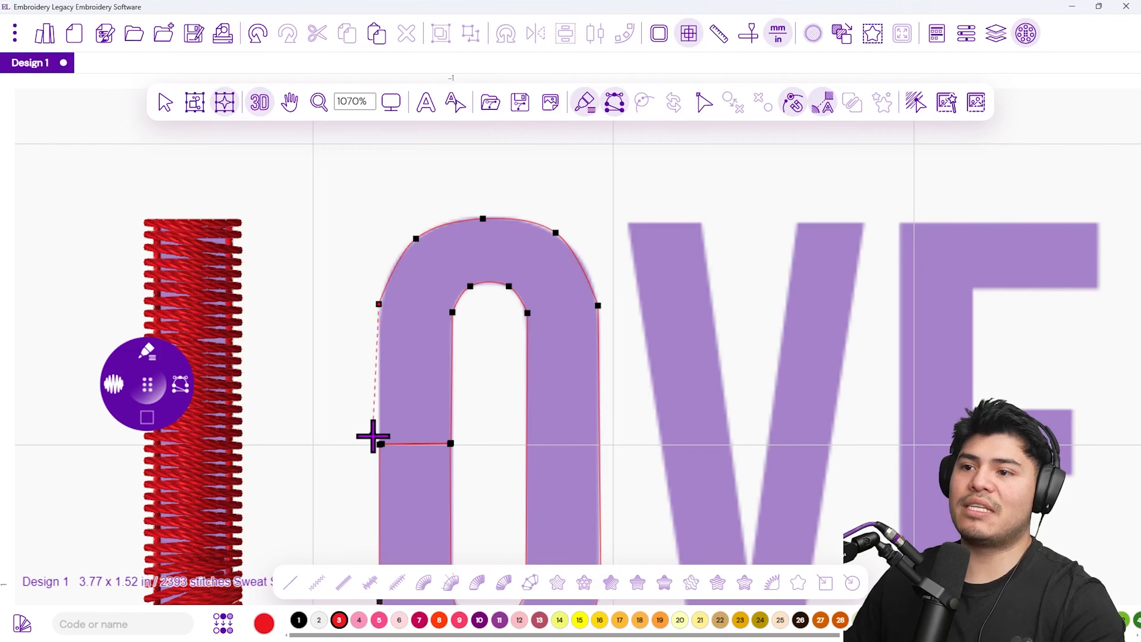
pyautogui.click(380, 436)
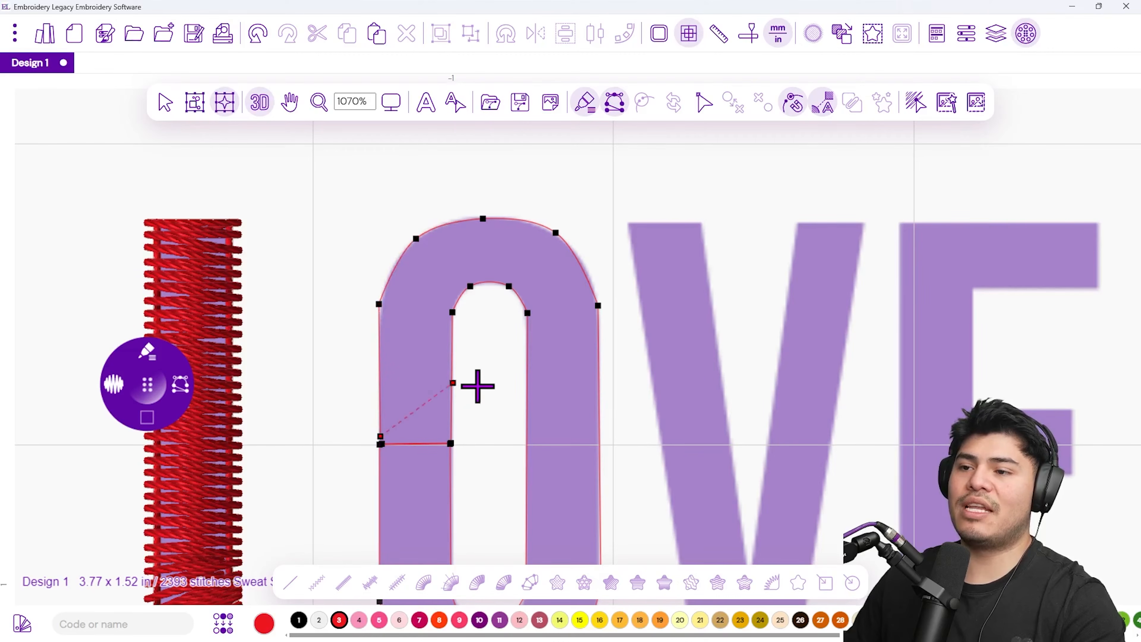
pyautogui.press('Return')
# - Add stitch-direction lines to the O on both sides of the cut, at its lower and upper centers, and across its right side's middle
pyautogui.scroll(-3, 418, 432)
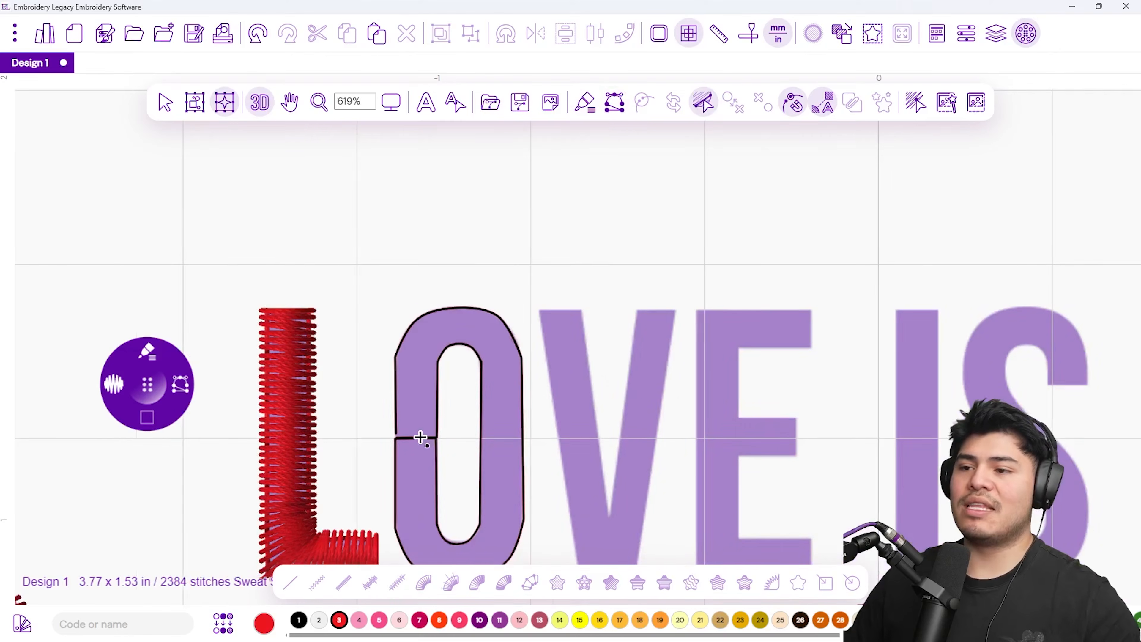
pyautogui.scroll(1, 445, 503)
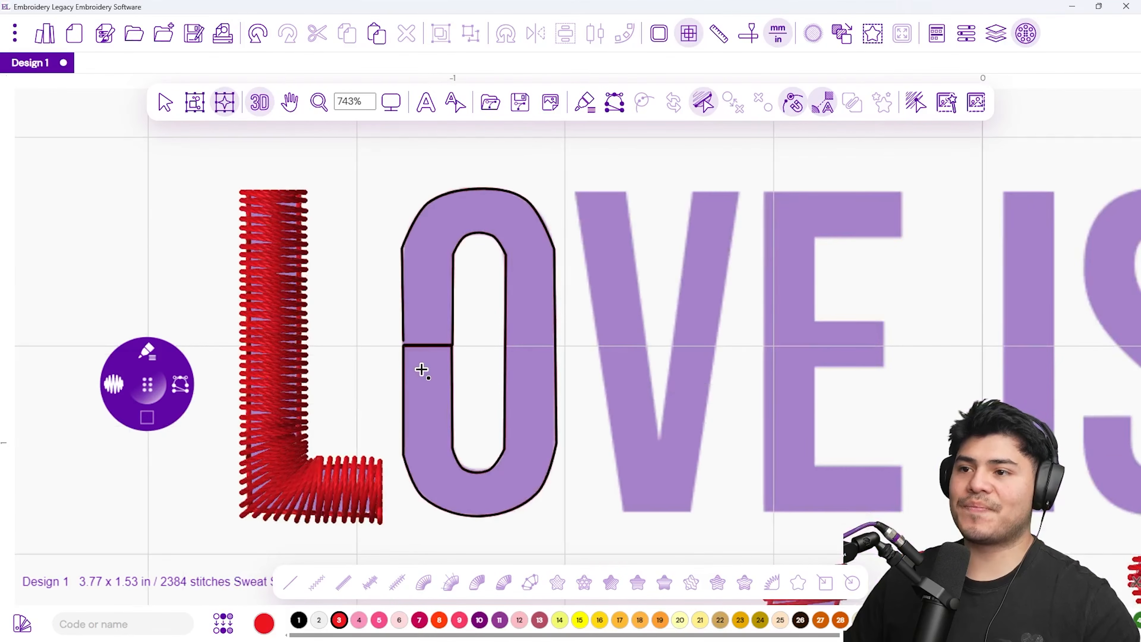
pyautogui.click(404, 357)
pyautogui.click(462, 357)
pyautogui.click(480, 477)
pyautogui.click(479, 531)
pyautogui.click(505, 352)
pyautogui.click(557, 351)
pyautogui.click(477, 233)
pyautogui.click(477, 188)
pyautogui.click(404, 328)
pyautogui.click(459, 327)
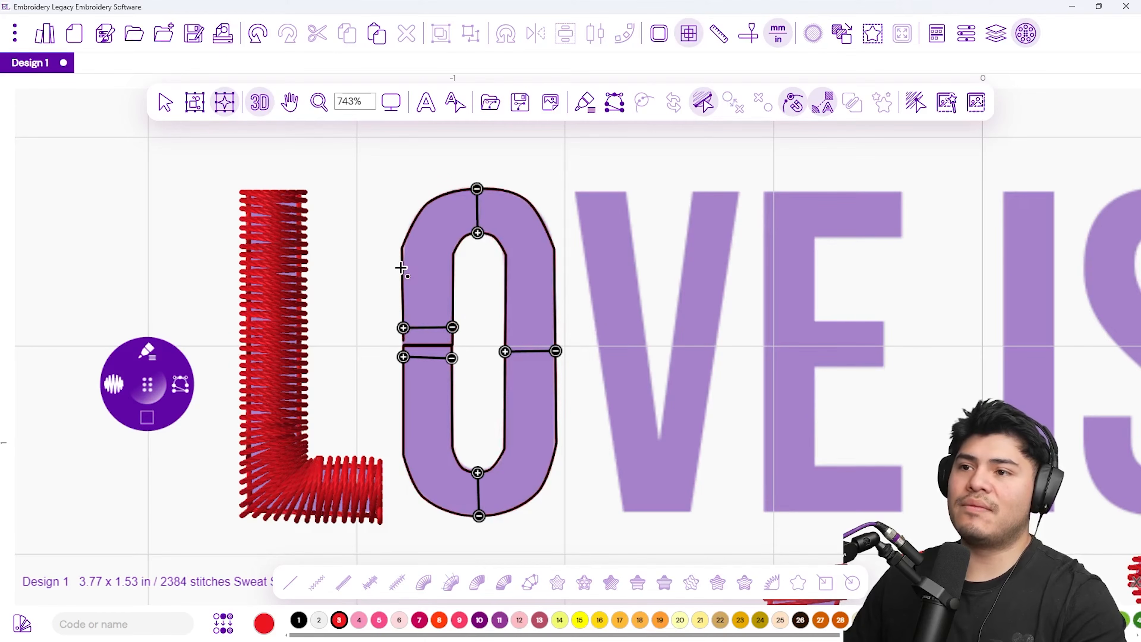
# - Add angled stitch-direction lines at the four places where the O's straight sides meet its curved ends
pyautogui.click(403, 248)
pyautogui.click(453, 256)
pyautogui.click(506, 255)
pyautogui.click(565, 234)
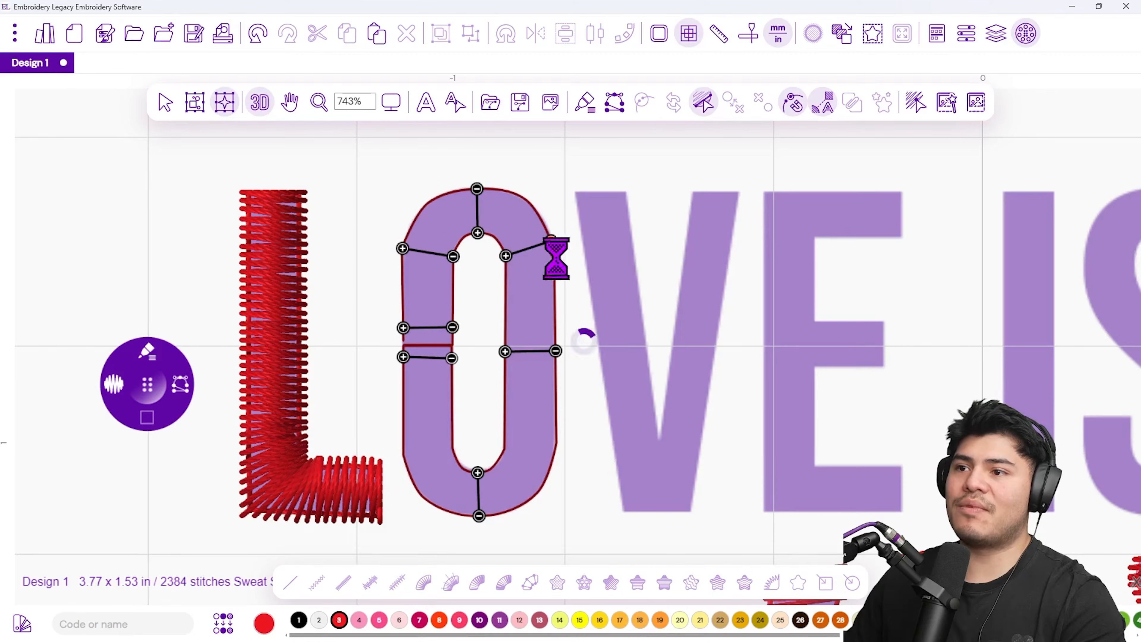
pyautogui.click(501, 455)
pyautogui.click(539, 489)
pyautogui.click(455, 454)
pyautogui.click(412, 480)
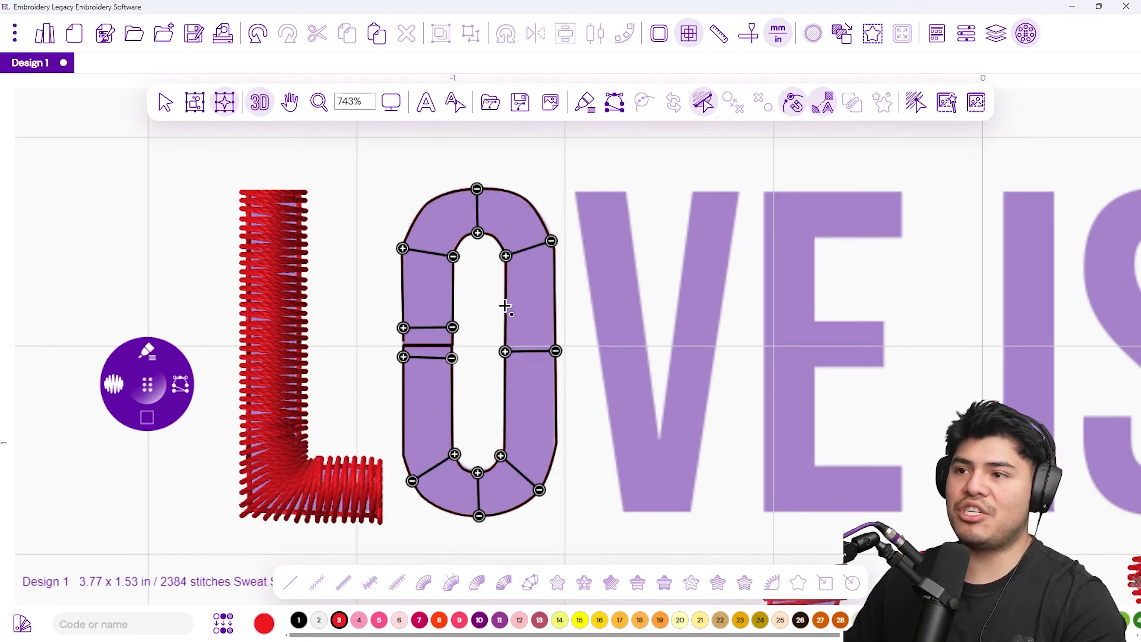
# - Add near-horizontal stitch-direction lines across the upper and lower parts of both straight sides of the O
pyautogui.click(506, 292)
pyautogui.click(554, 292)
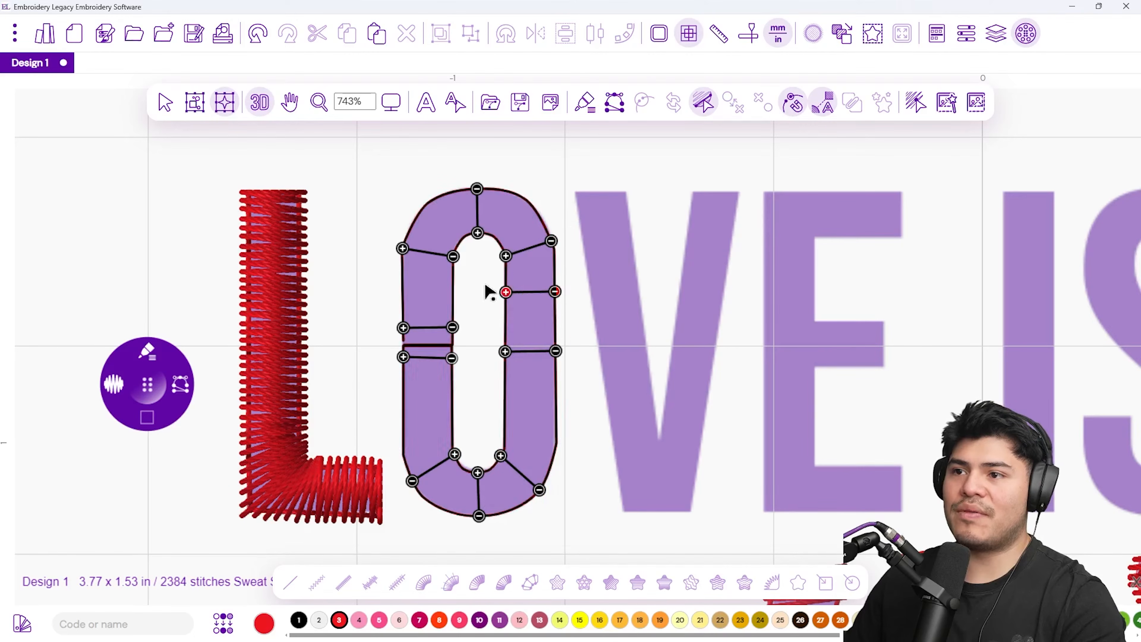
pyautogui.click(403, 292)
pyautogui.click(453, 292)
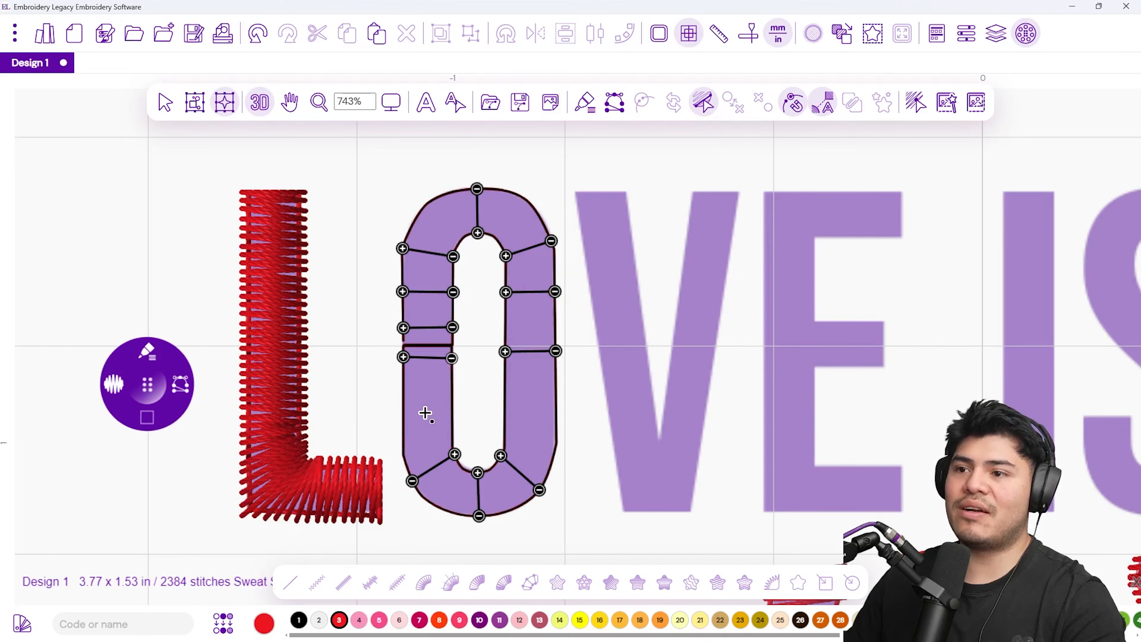
pyautogui.click(505, 423)
pyautogui.click(556, 422)
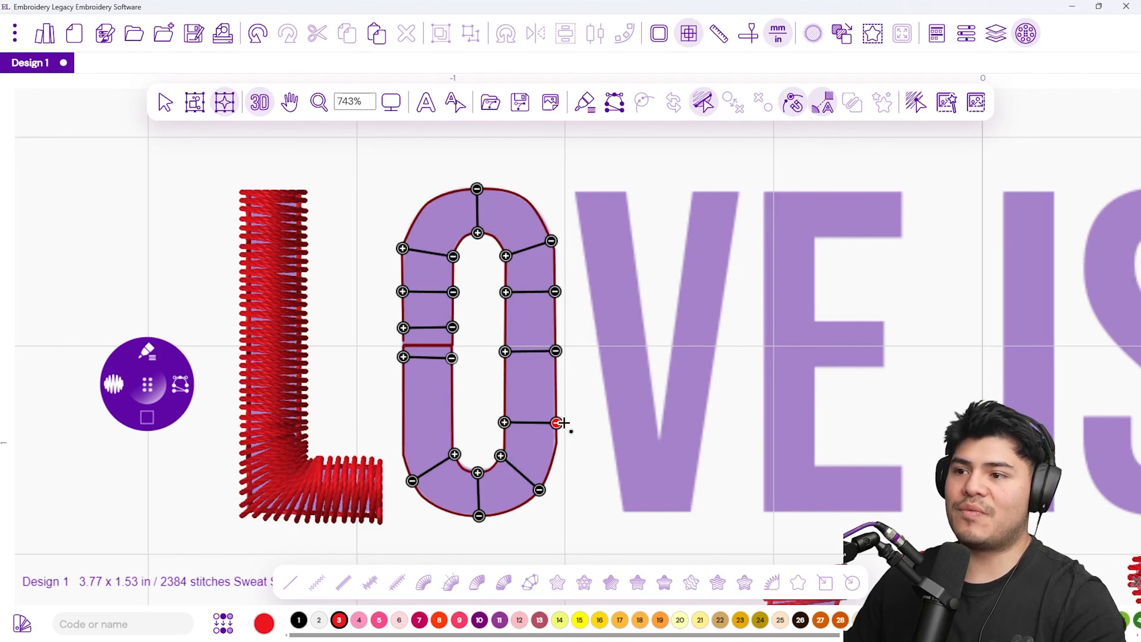
pyautogui.click(403, 421)
pyautogui.click(452, 420)
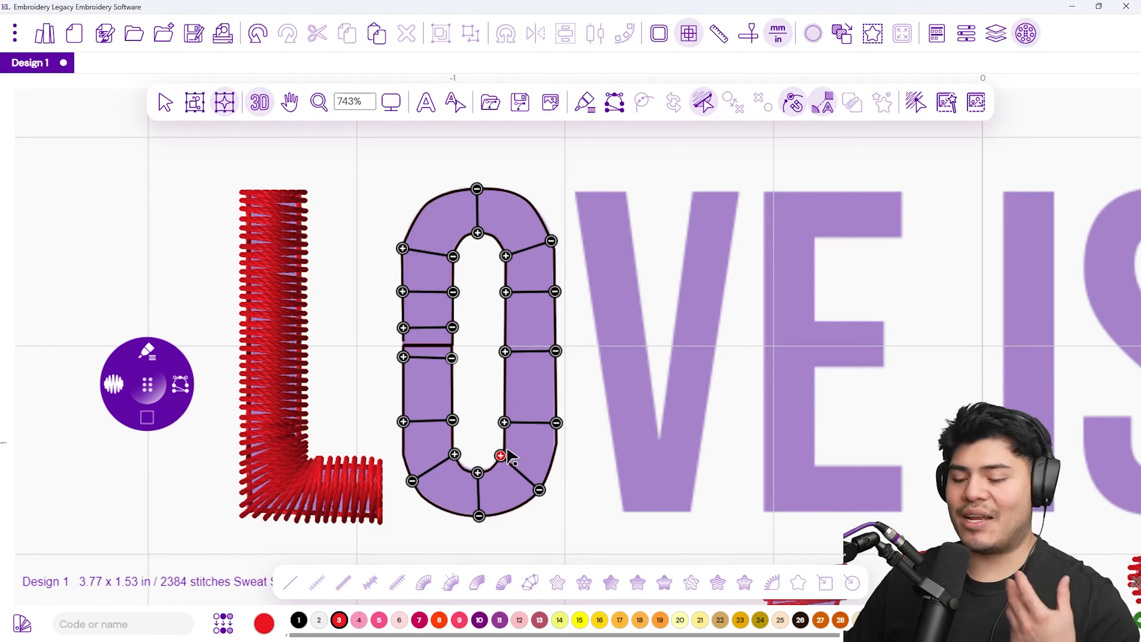
# - Finish the O's stitch-direction lines and generate its satin stitches
pyautogui.scroll(1, 480, 537)
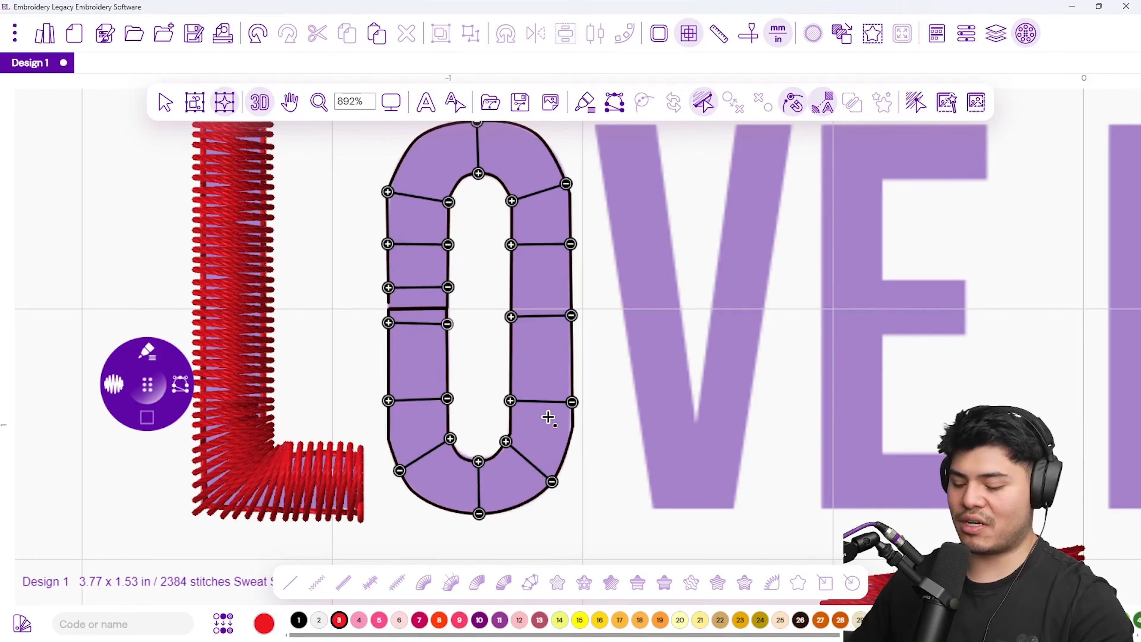
pyautogui.scroll(-1, 431, 301)
pyautogui.scroll(1, 450, 257)
pyautogui.press('Escape')
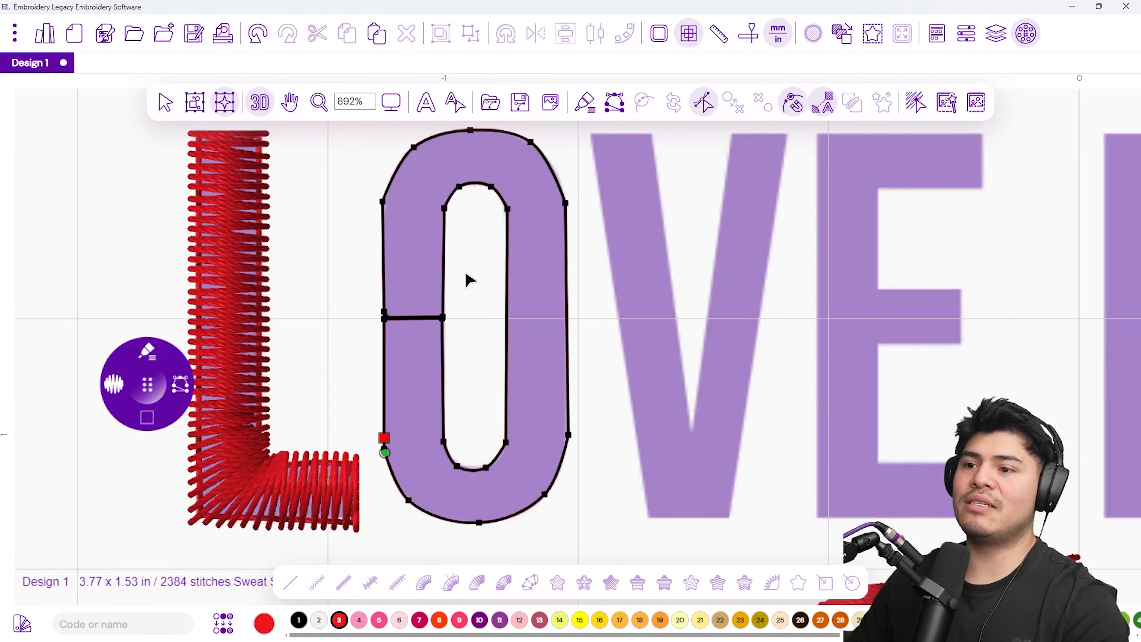
pyautogui.rightClick(466, 273)
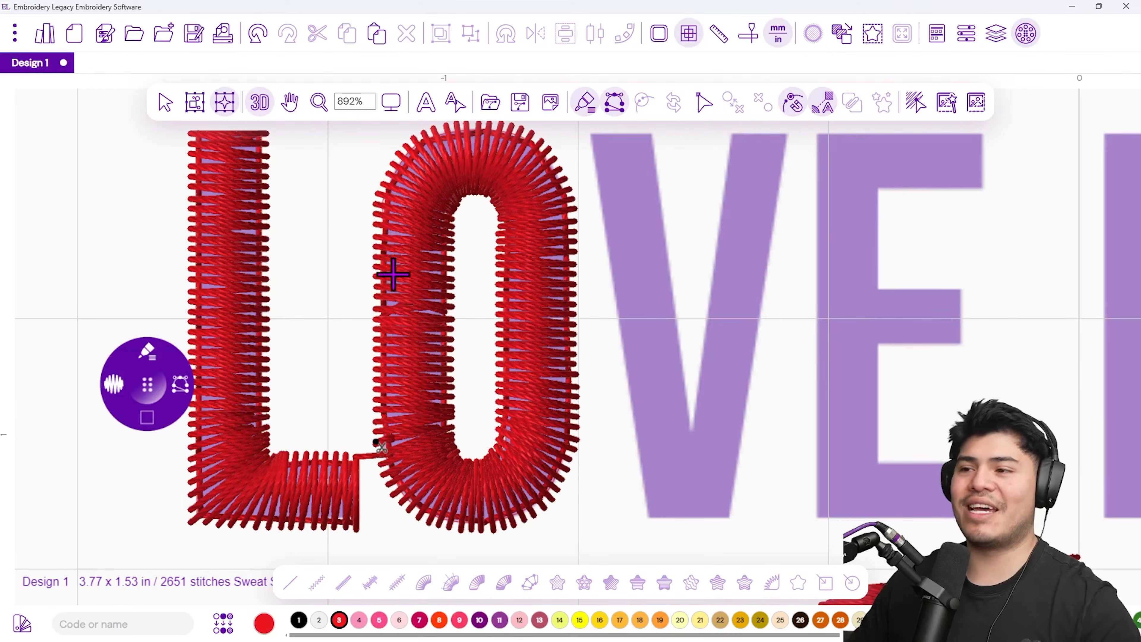
# - Outline the V's left leg as a closed shape that stops slightly above the letter's base
pyautogui.moveTo(658, 400); pyautogui.dragTo(502, 438)
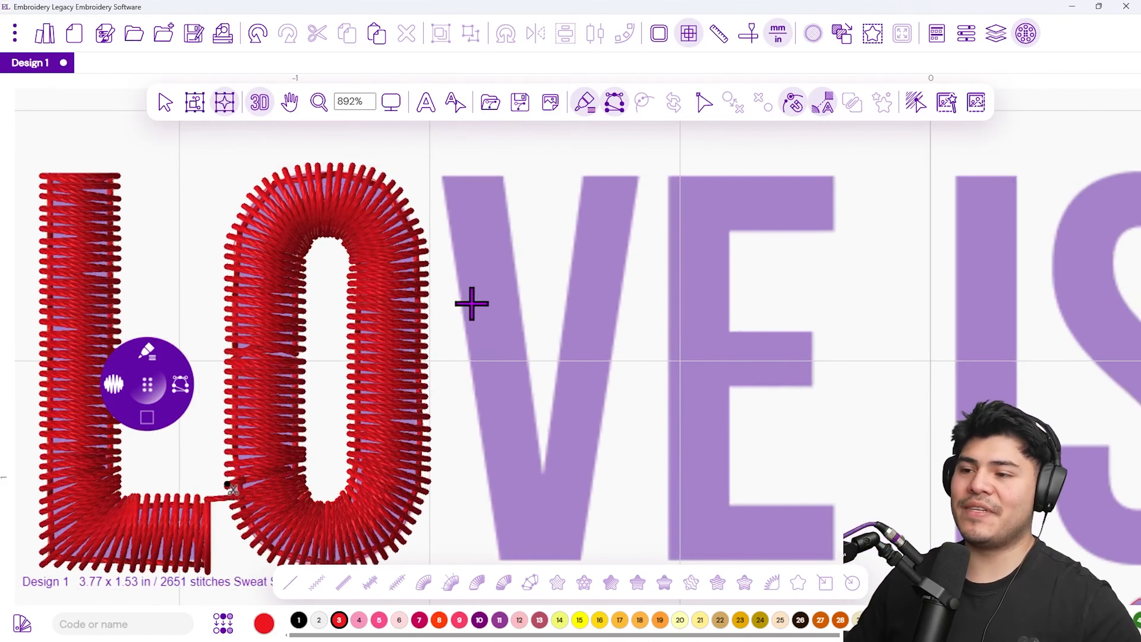
pyautogui.click(444, 178)
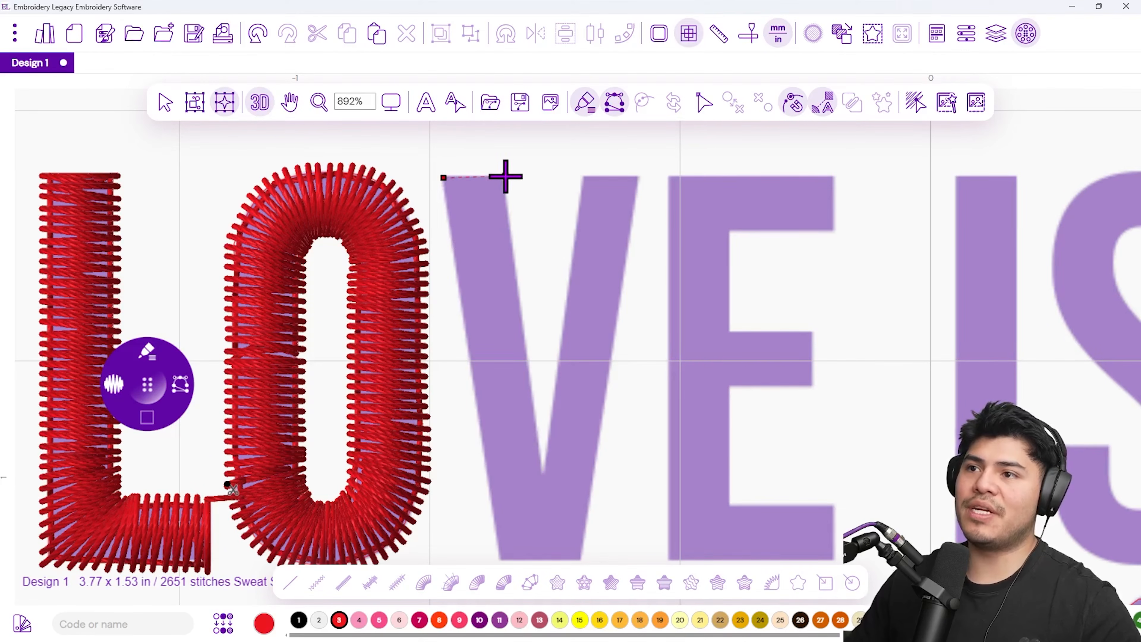
pyautogui.click(504, 176)
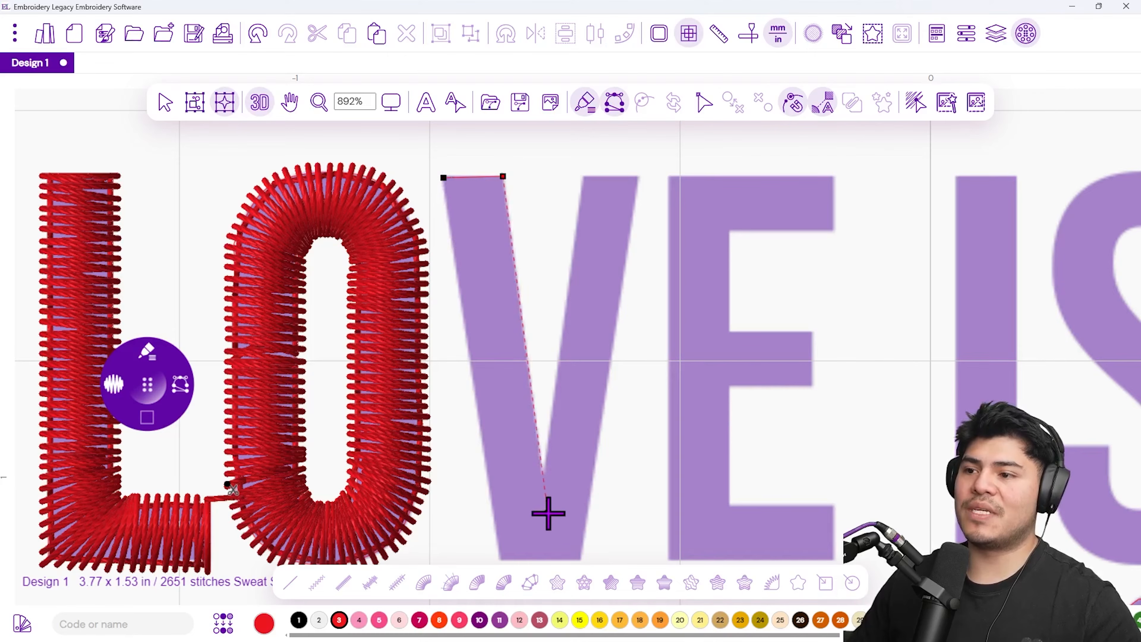
pyautogui.click(549, 526)
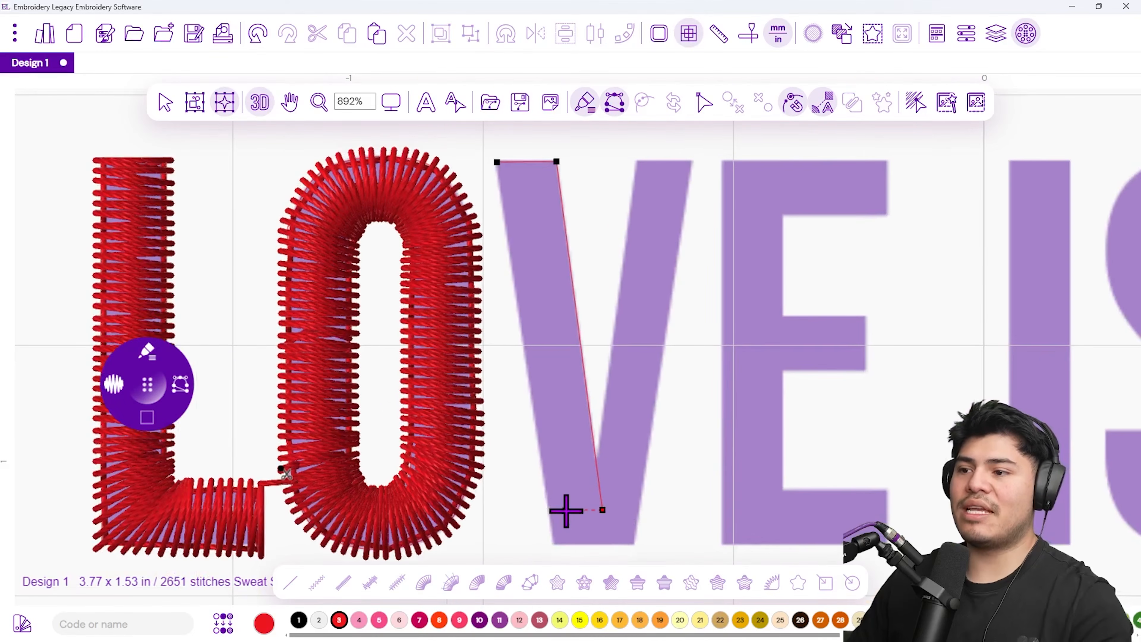
pyautogui.click(550, 512)
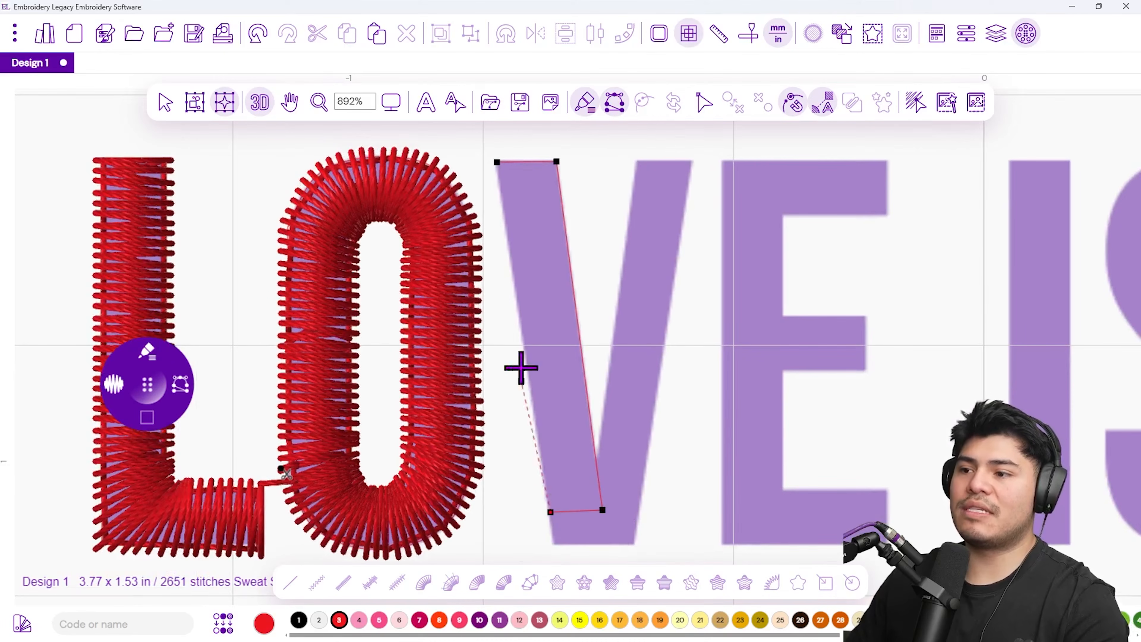
pyautogui.click(498, 172)
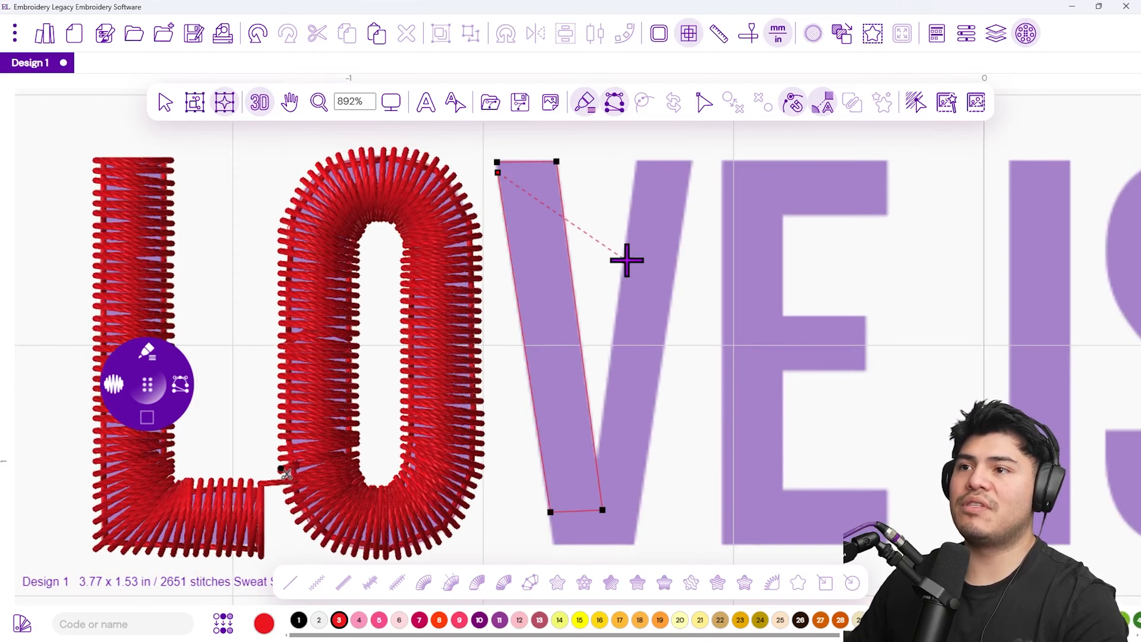
pyautogui.rightClick(631, 263)
# - Add near-horizontal stitch-direction lines across the upper and lower ends of the V's left leg and generate its stitches
pyautogui.click(499, 183)
pyautogui.click(559, 185)
pyautogui.click(595, 179)
pyautogui.click(548, 498)
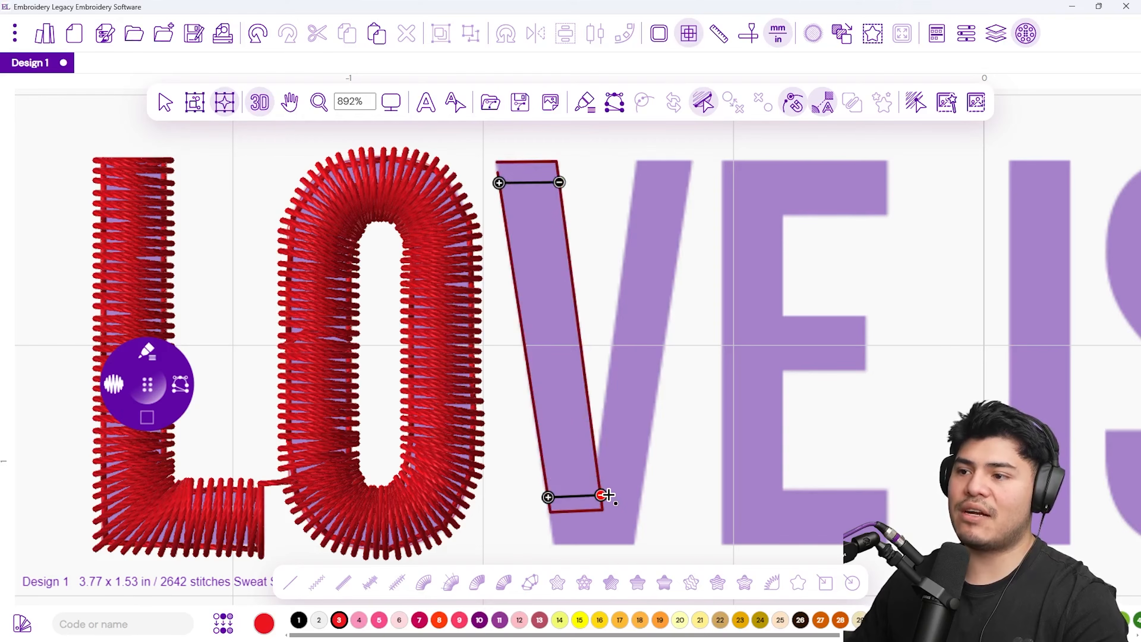
pyautogui.click(607, 495)
pyautogui.press('Return')
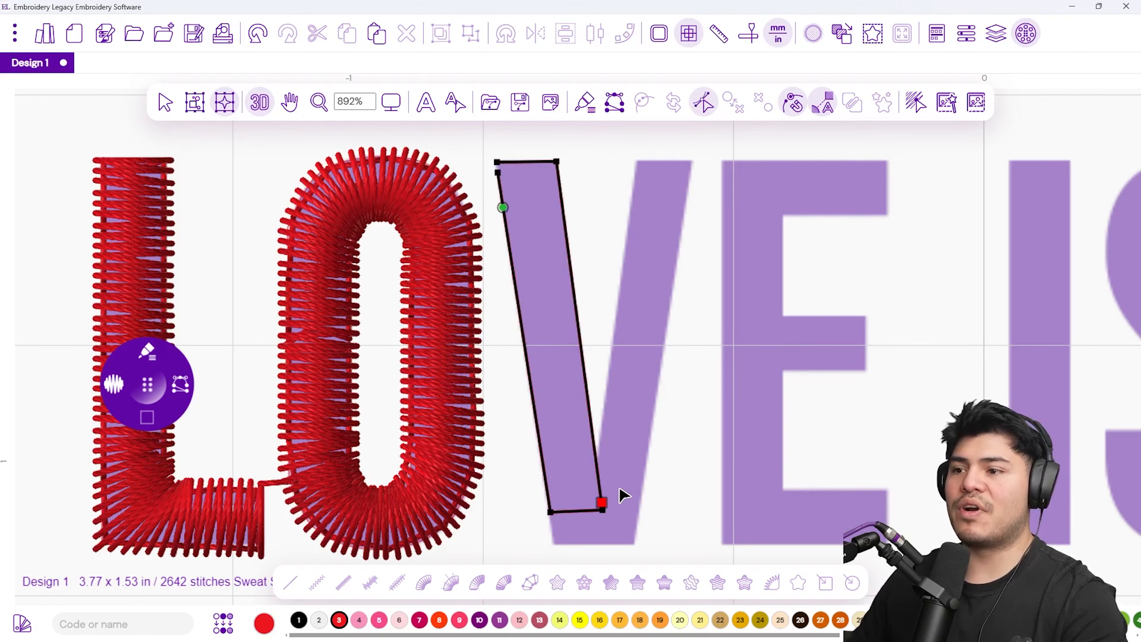
pyautogui.press('Return')
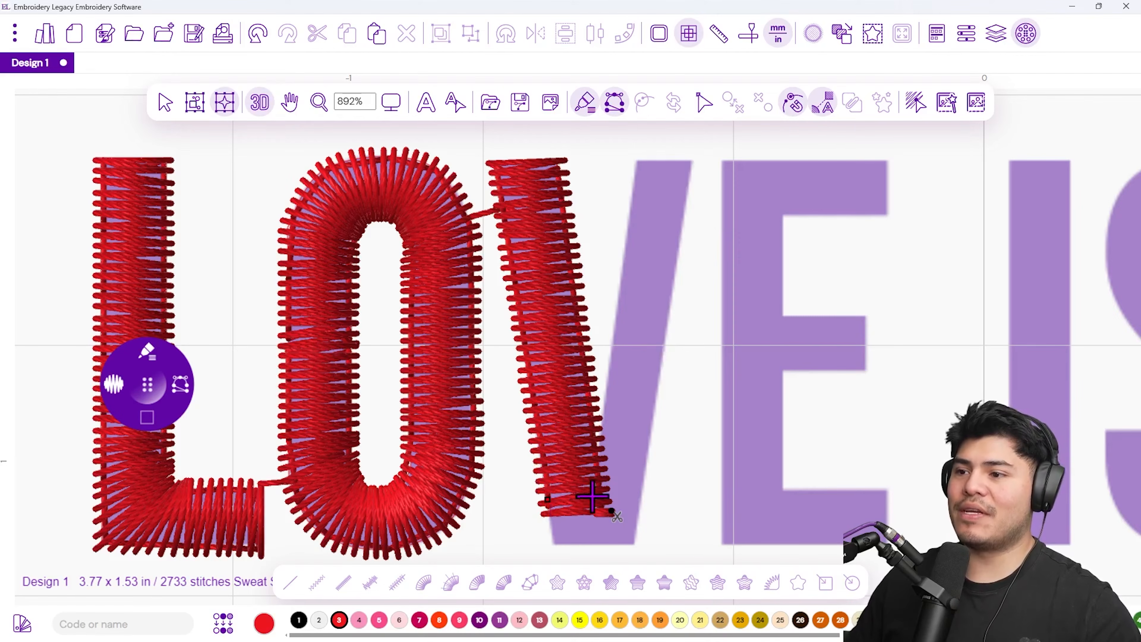
# - Outline the V's right leg together with the letter's full base, overlapping the lower end of the stitched left leg
pyautogui.click(639, 161)
pyautogui.click(693, 161)
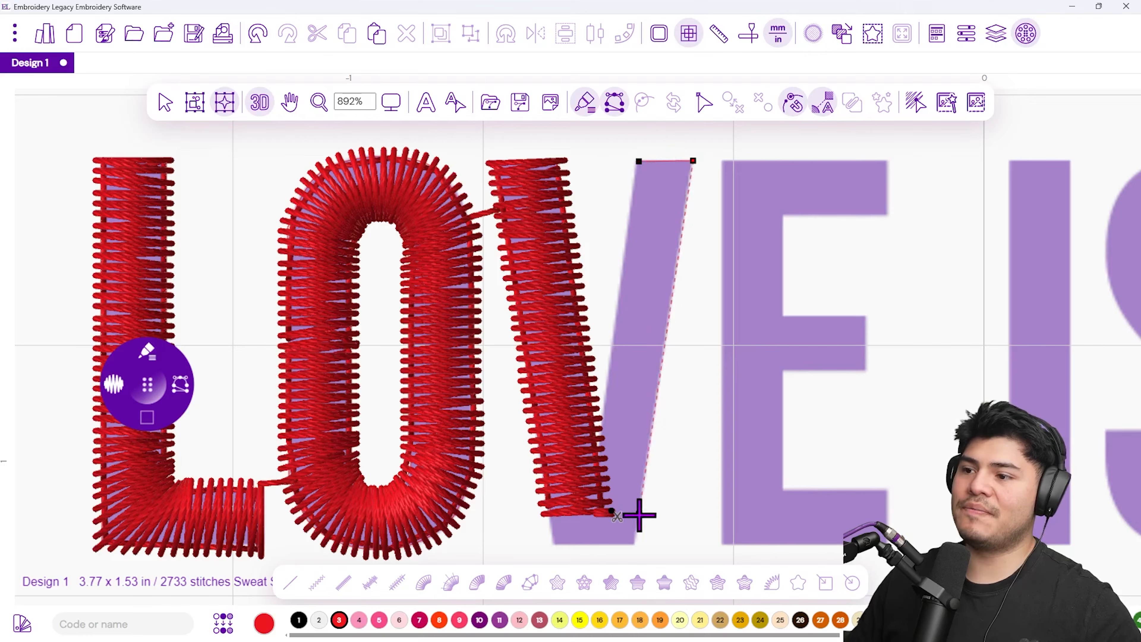
pyautogui.click(633, 538)
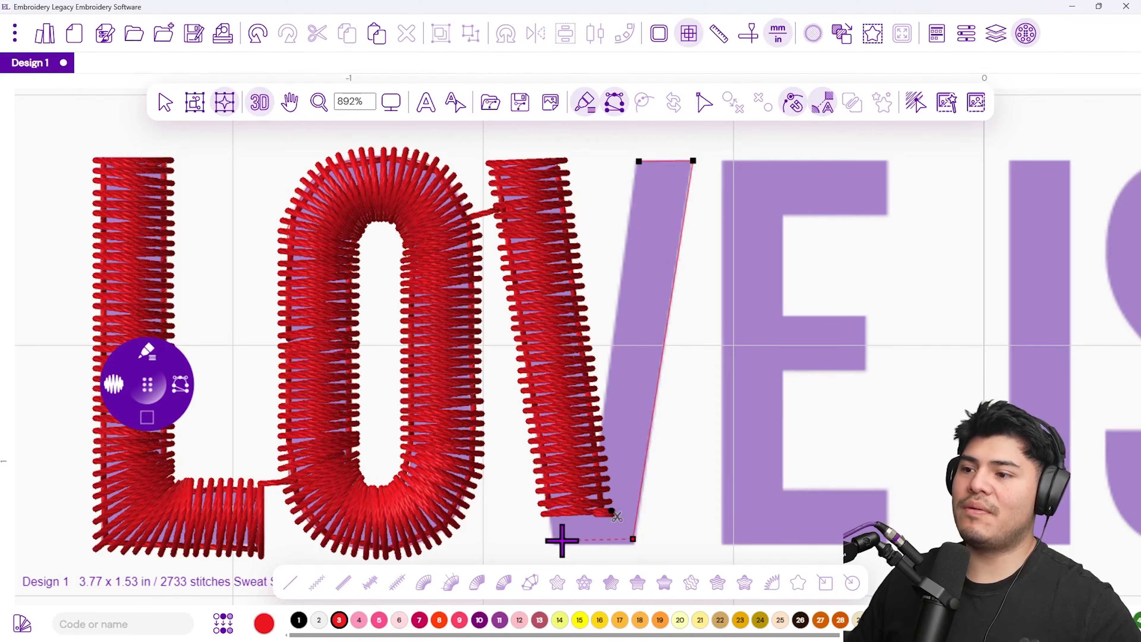
pyautogui.click(552, 537)
pyautogui.click(546, 499)
pyautogui.click(588, 496)
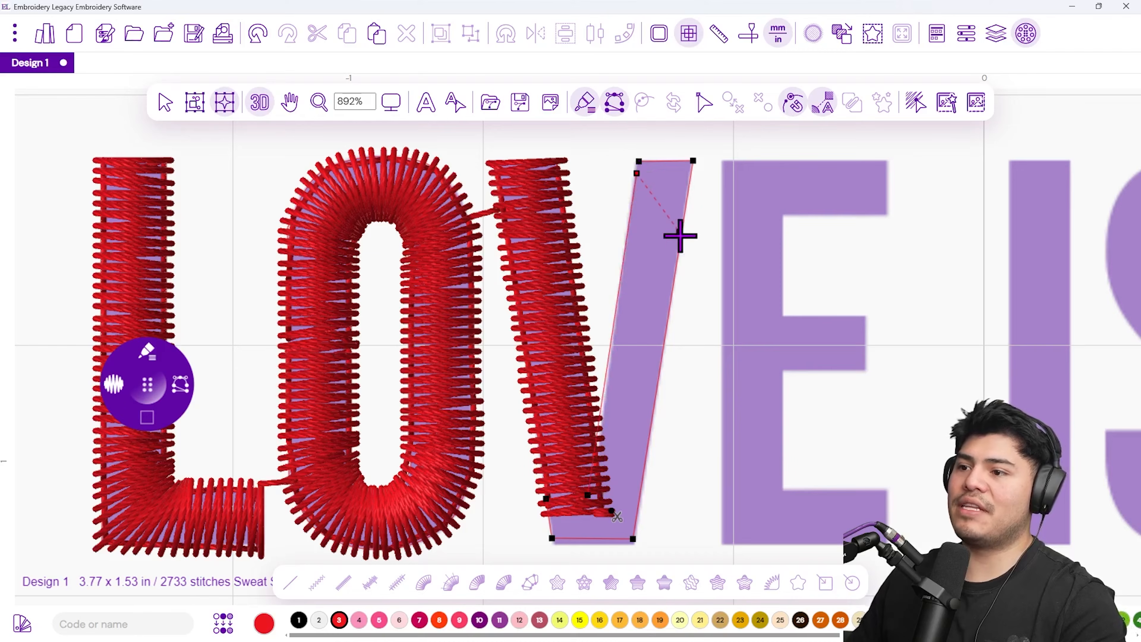
pyautogui.press('Return')
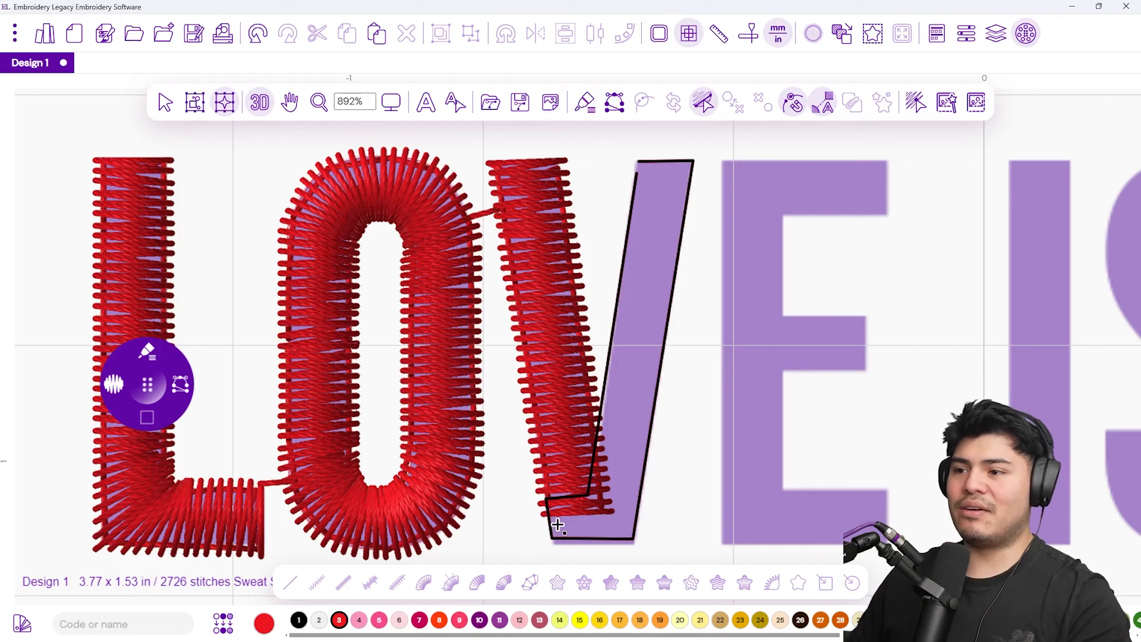
# - Add horizontal stitch-direction lines across the V's base and the upper end of its right leg, and generate the stitches
pyautogui.scroll(1, 623, 530)
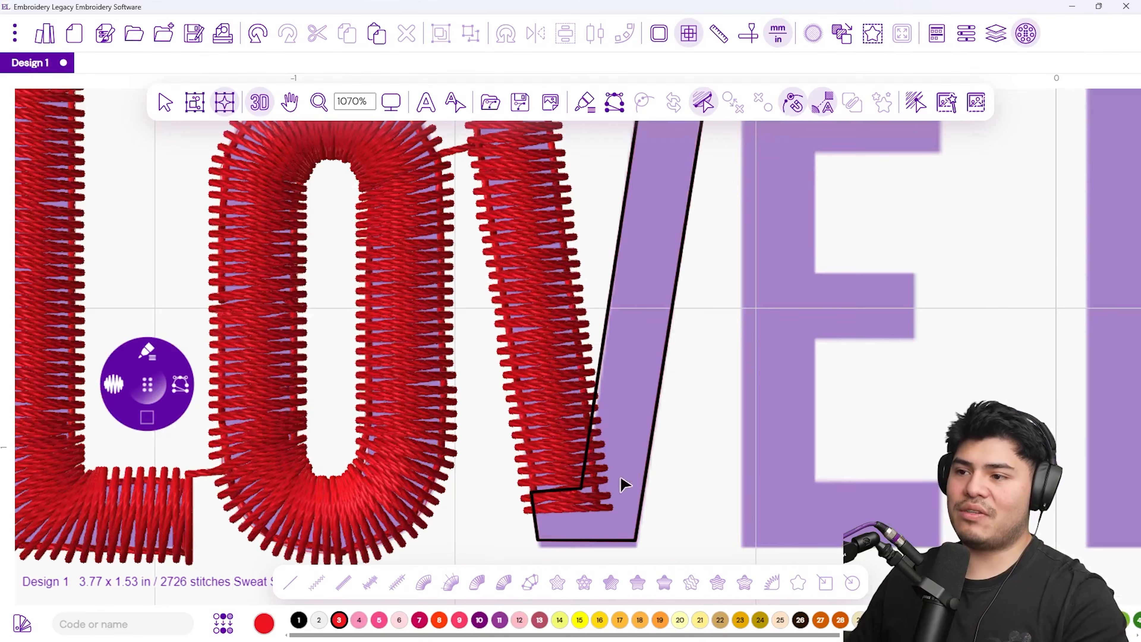
pyautogui.scroll(-2, 575, 510)
pyautogui.scroll(1, 616, 494)
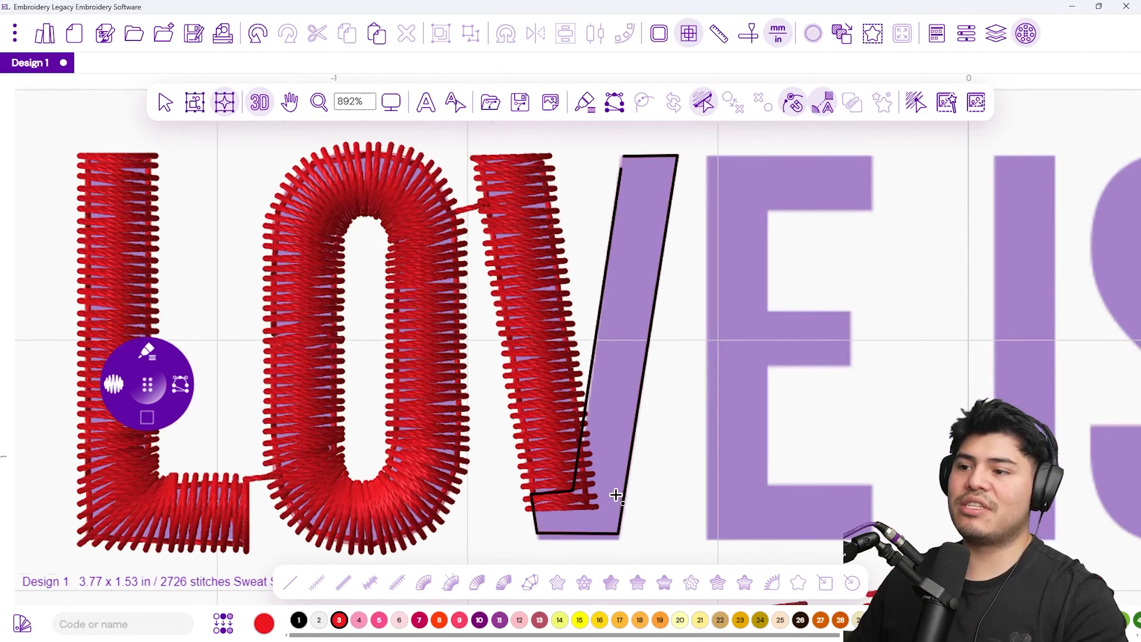
pyautogui.scroll(-2, 606, 497)
pyautogui.scroll(2, 610, 462)
pyautogui.moveTo(538, 512); pyautogui.dragTo(621, 511)
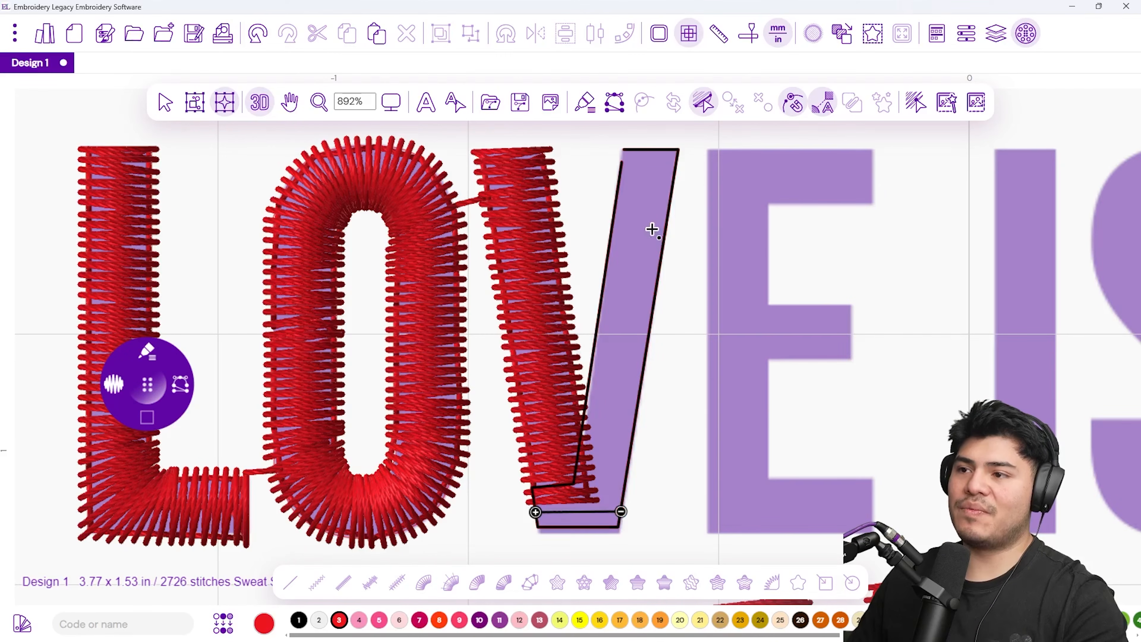
pyautogui.moveTo(625, 168); pyautogui.dragTo(676, 165)
pyautogui.press('Return')
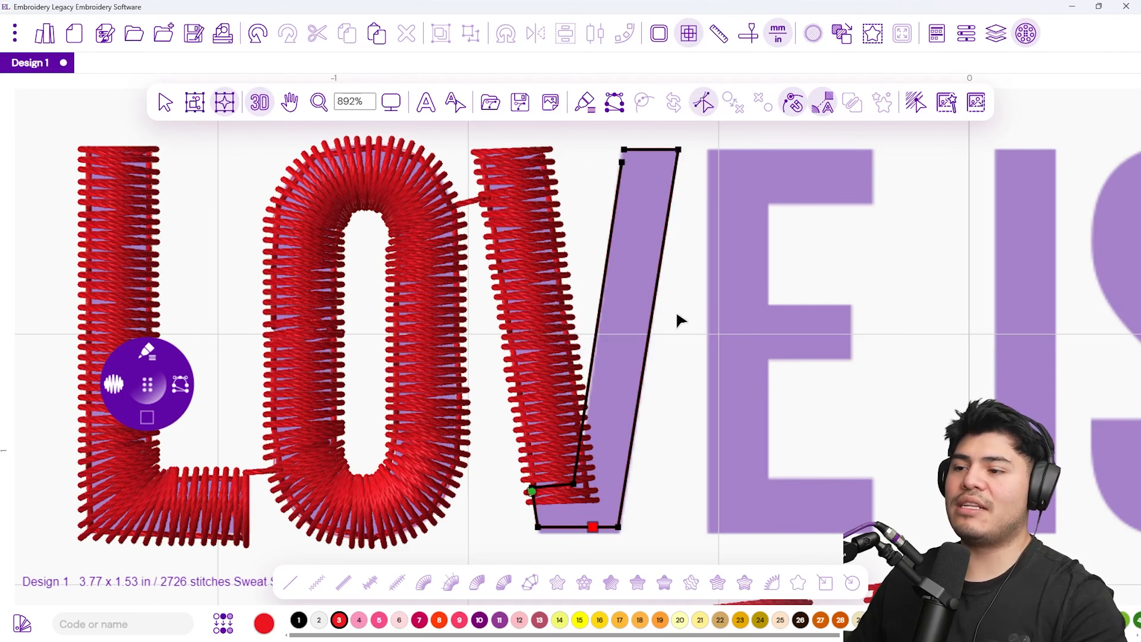
pyautogui.scroll(-3, 704, 369)
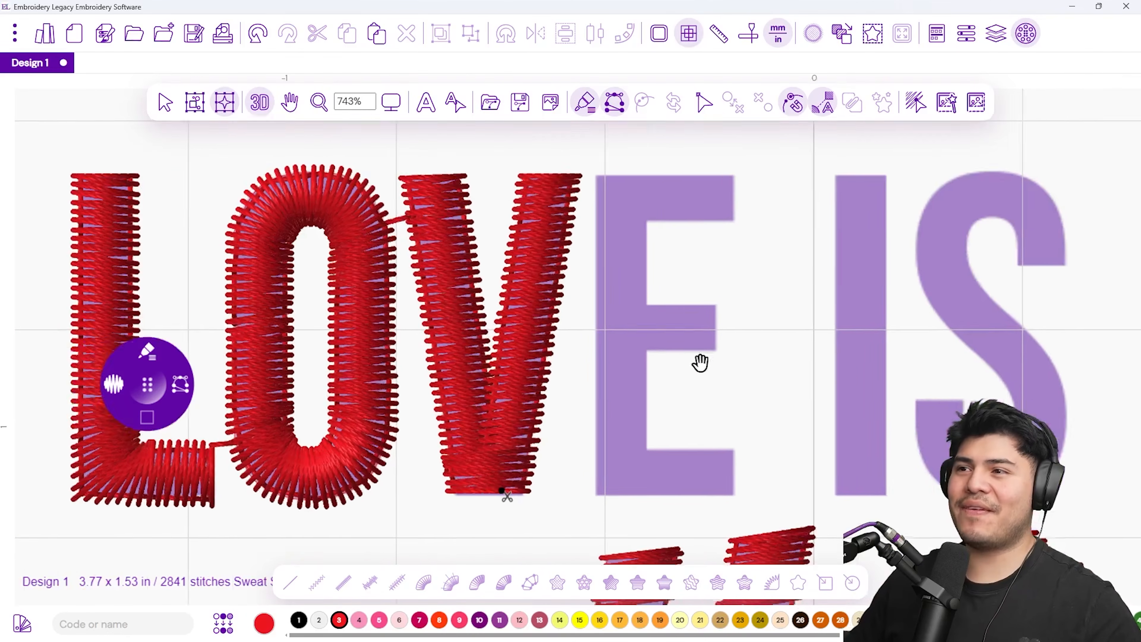
# - Move the radial tool wheel between the E and the I and switch to the run-stitch drawing tool
pyautogui.moveTo(701, 363); pyautogui.dragTo(673, 351)
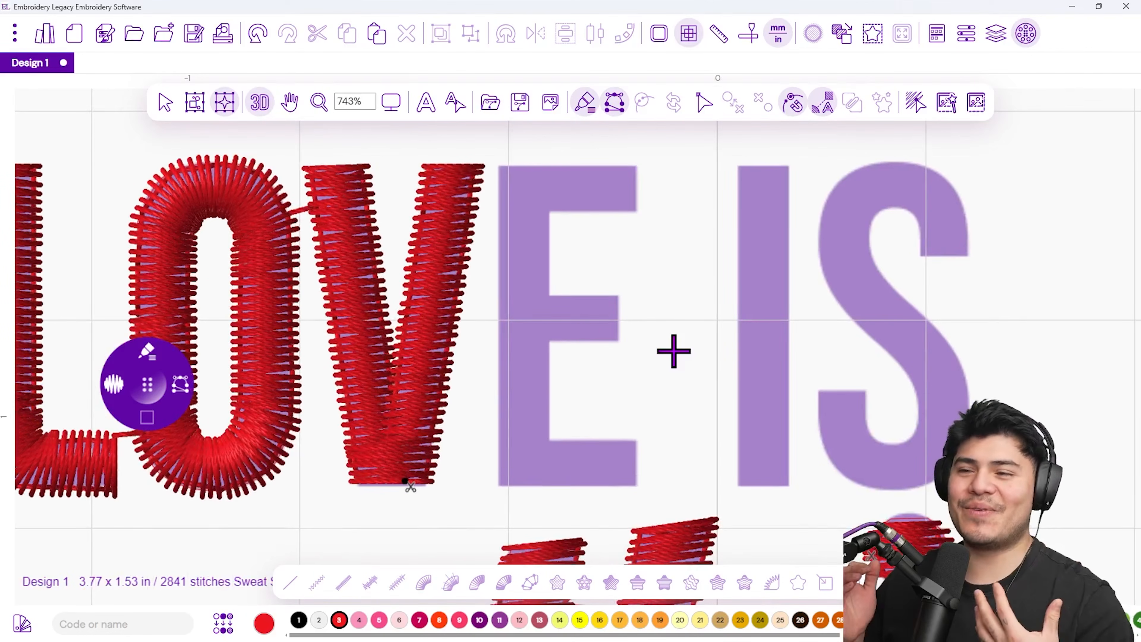
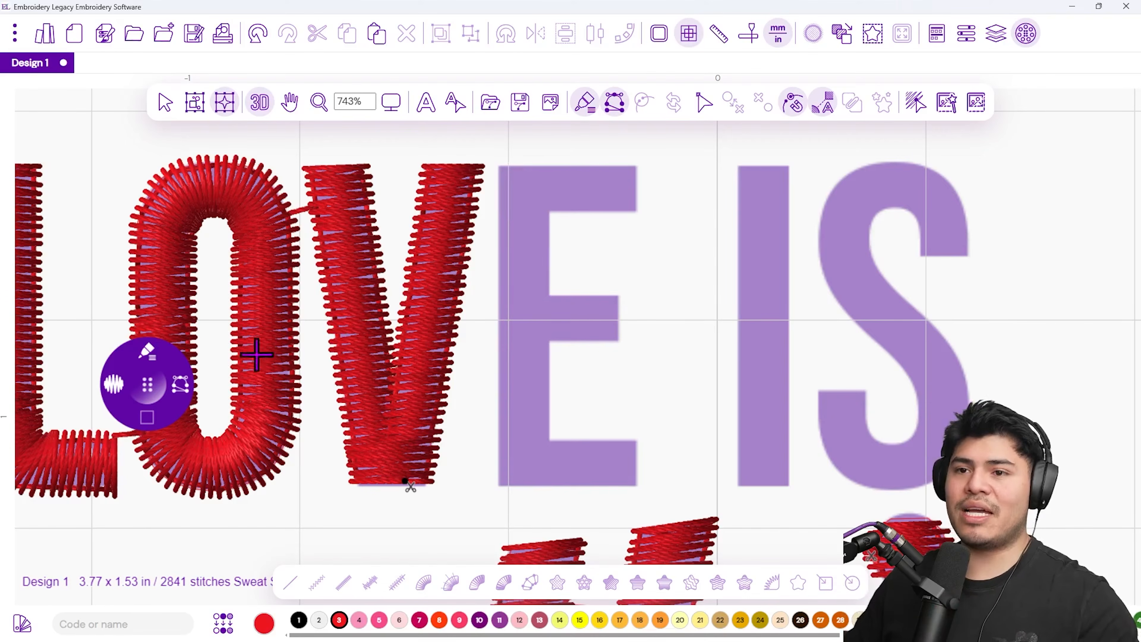
pyautogui.moveTo(151, 390); pyautogui.dragTo(733, 300)
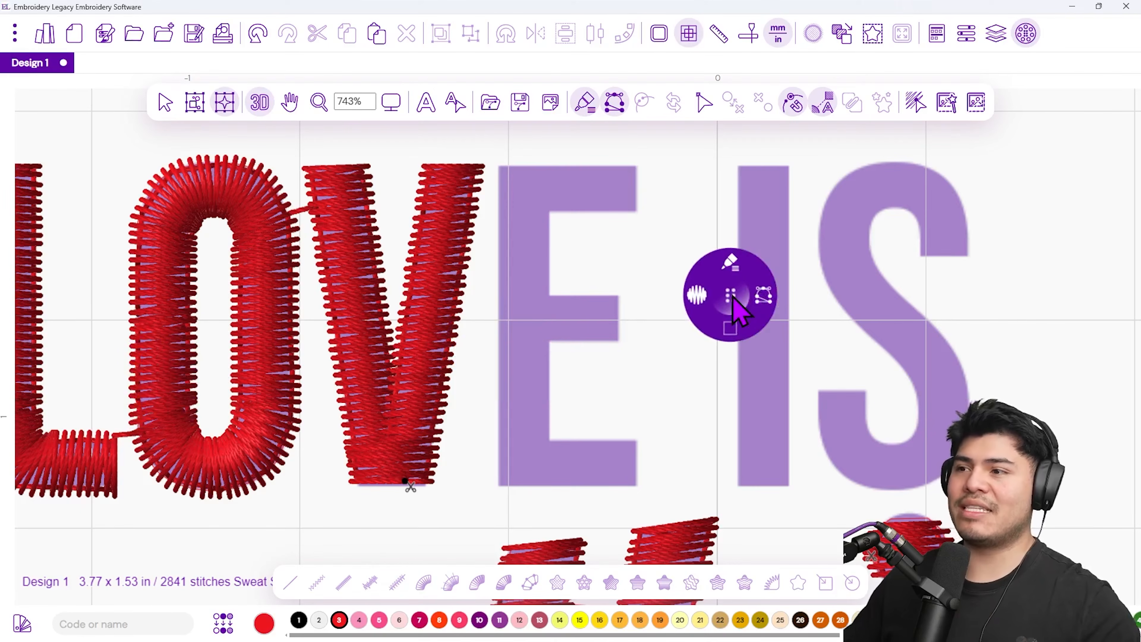
pyautogui.click(724, 274)
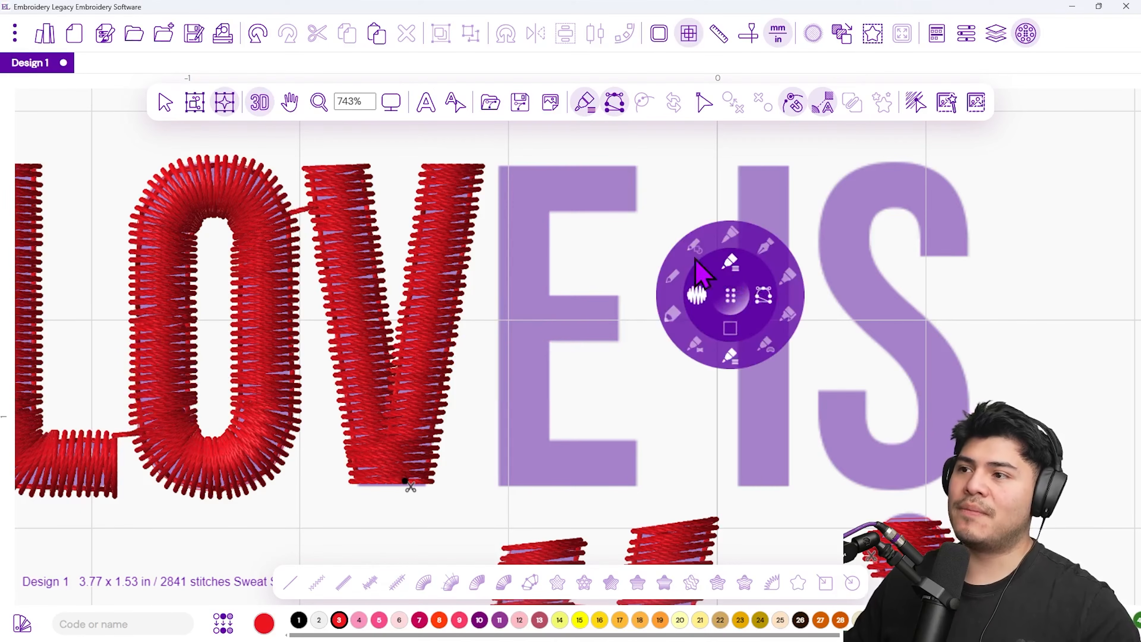
pyautogui.click(676, 279)
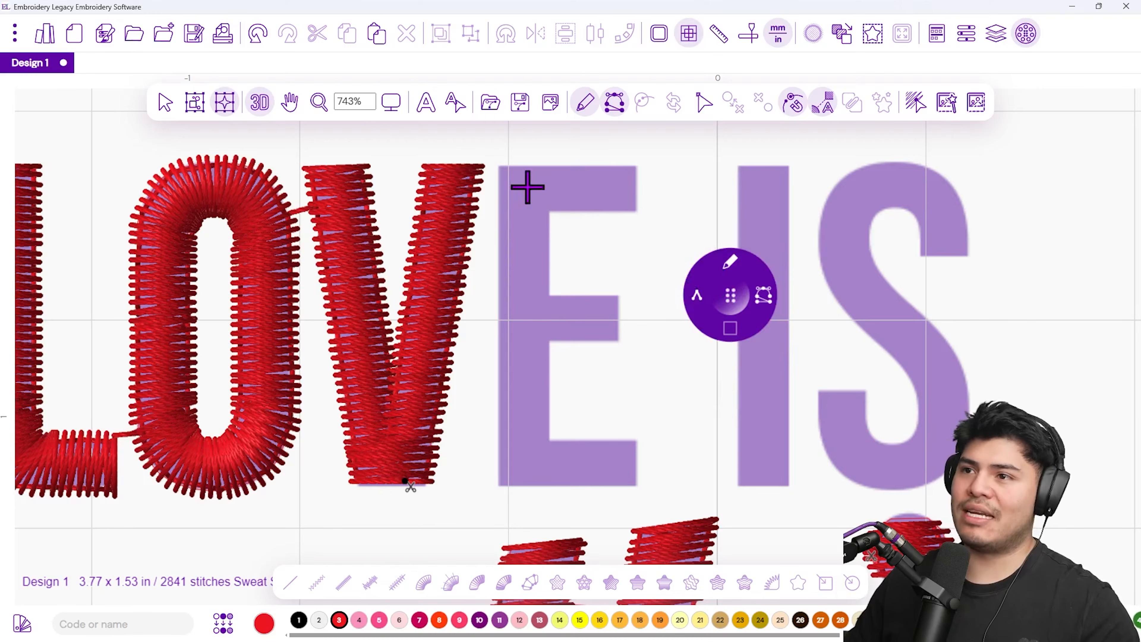
# - Draw a run-stitch path from the E's upper-left corner down the middle of its stem and into the start of the middle bar
pyautogui.scroll(1, 513, 144)
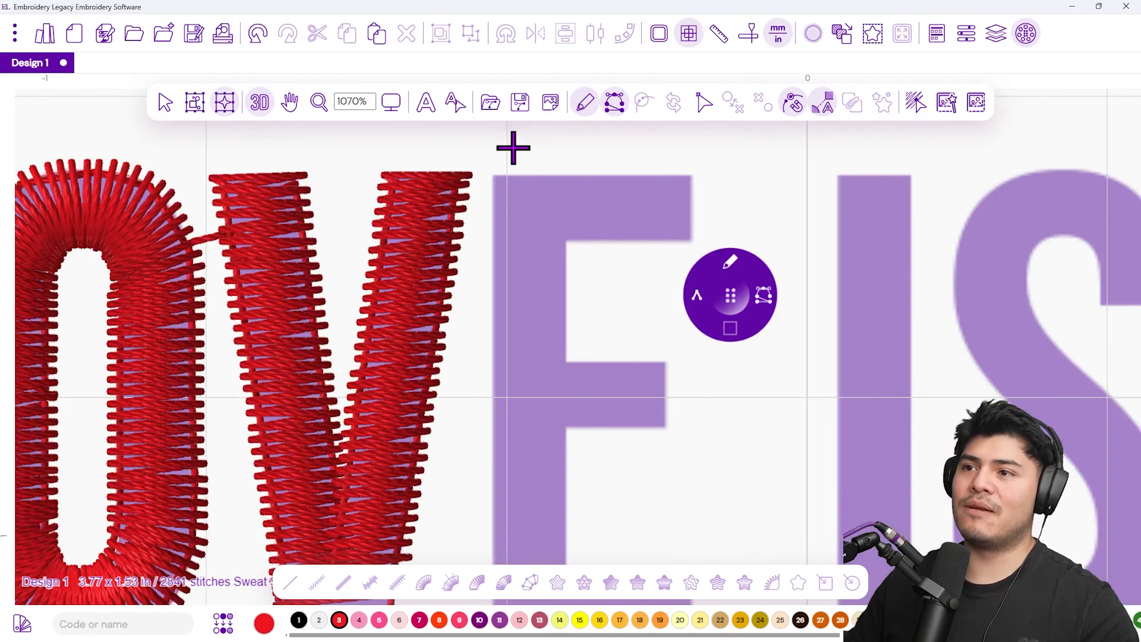
pyautogui.scroll(5, 478, 189)
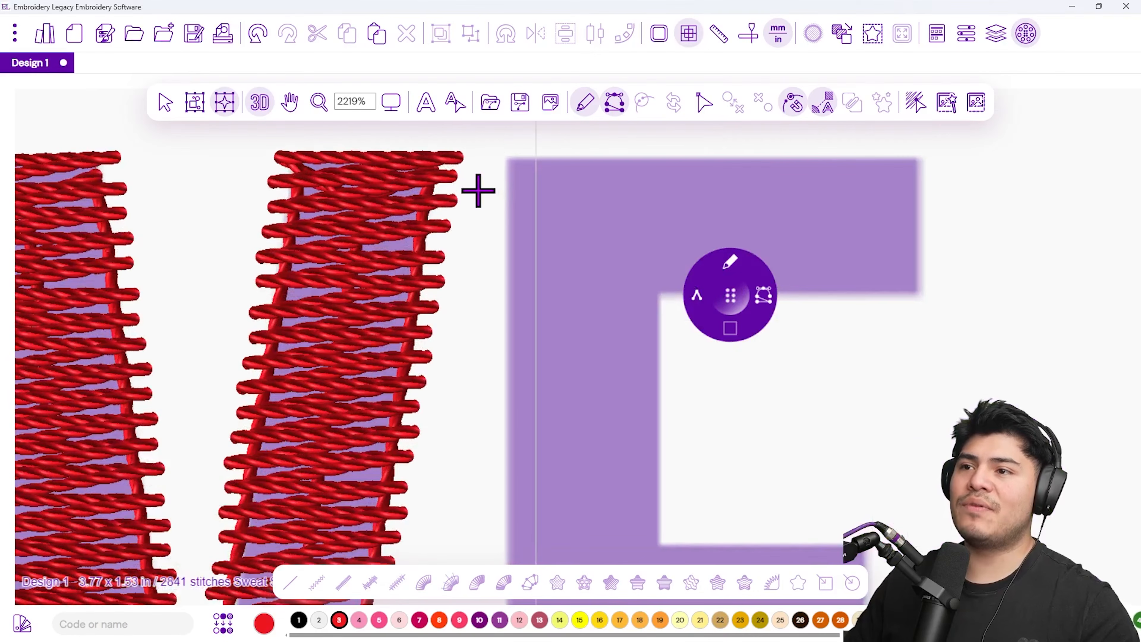
pyautogui.scroll(-1, 481, 192)
pyautogui.scroll(3, 481, 192)
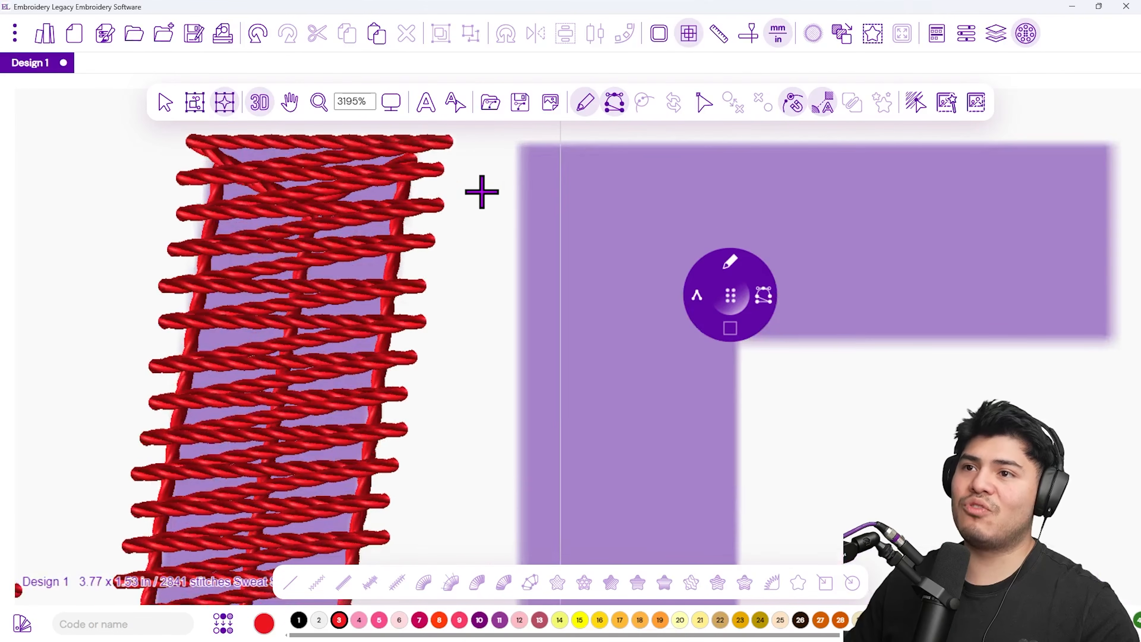
pyautogui.scroll(-7, 482, 192)
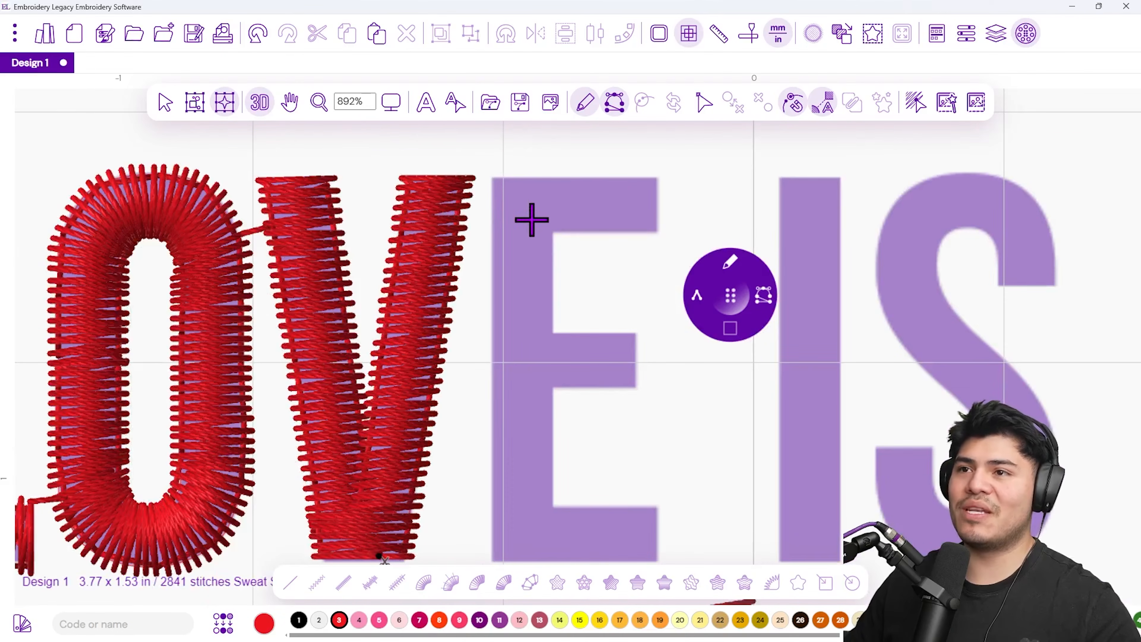
pyautogui.click(497, 186)
pyautogui.click(524, 210)
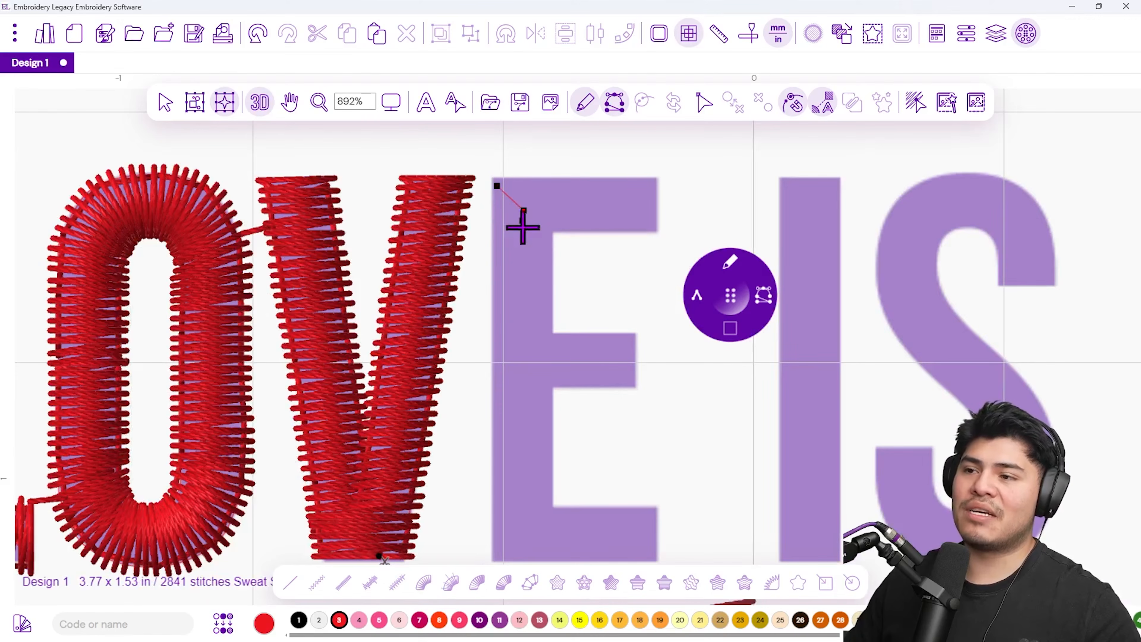
pyautogui.click(525, 362)
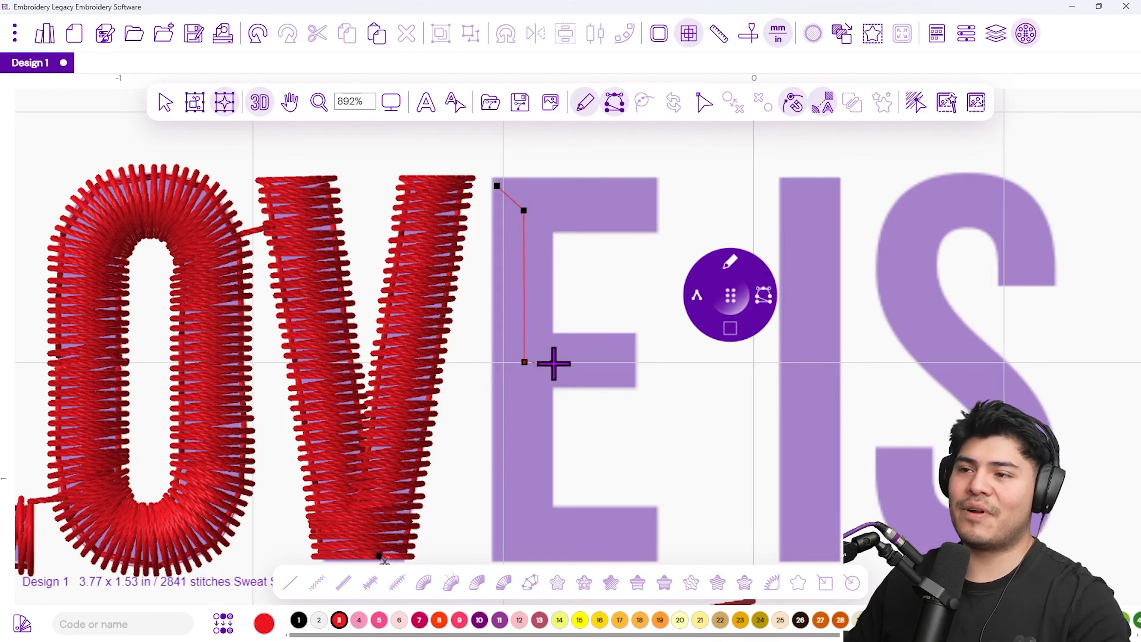
pyautogui.click(553, 363)
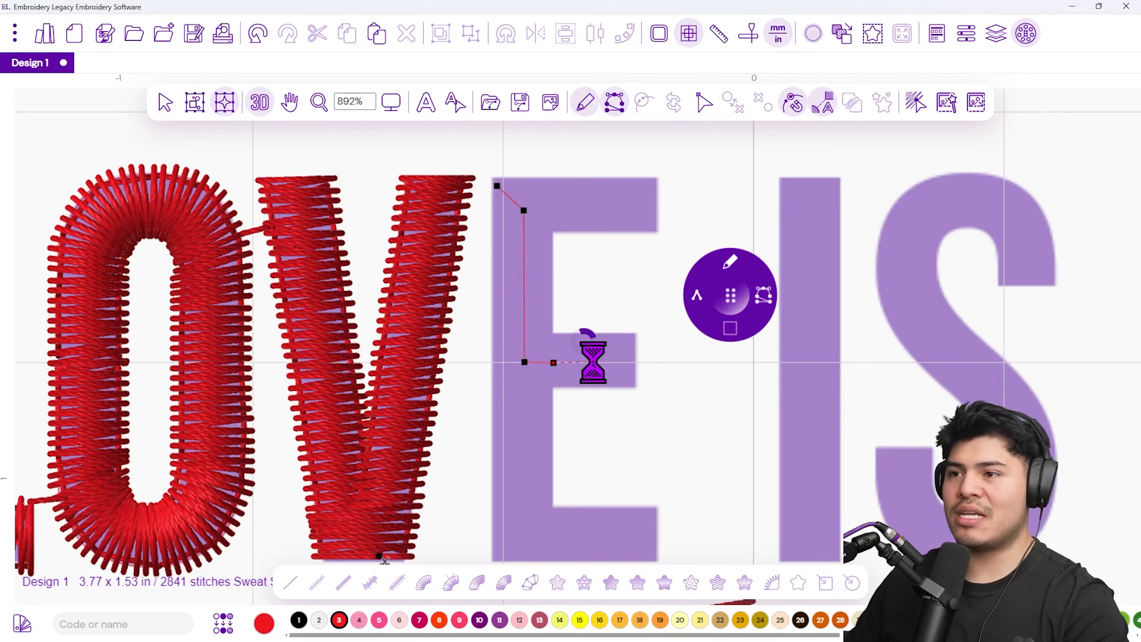
pyautogui.moveTo(503, 427); pyautogui.dragTo(503, 403)
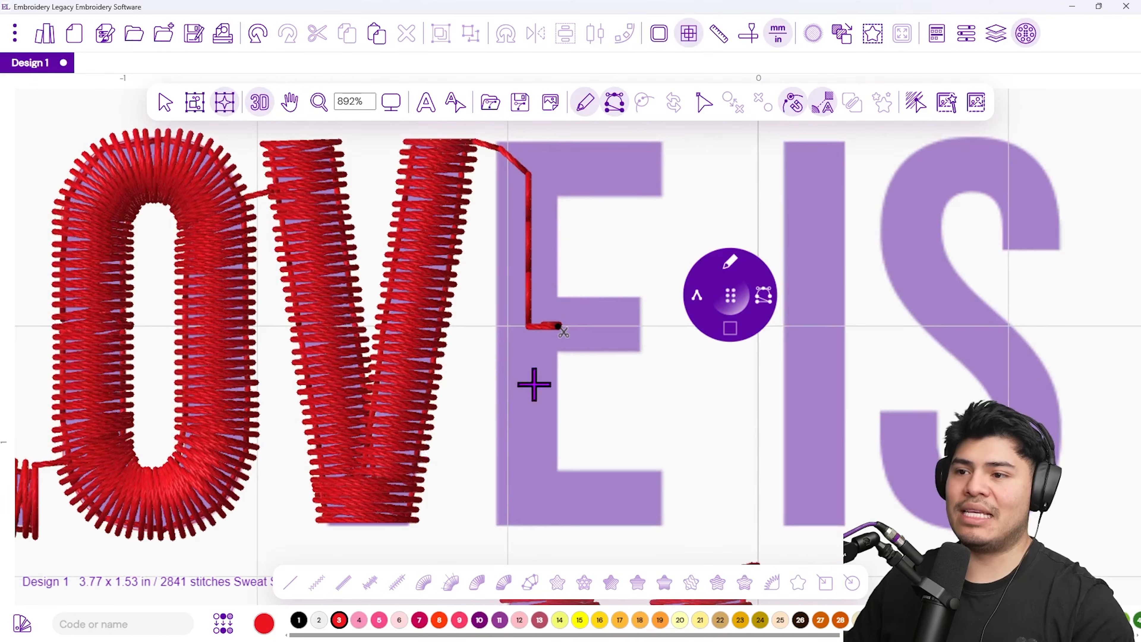
pyautogui.moveTo(481, 411); pyautogui.dragTo(466, 457)
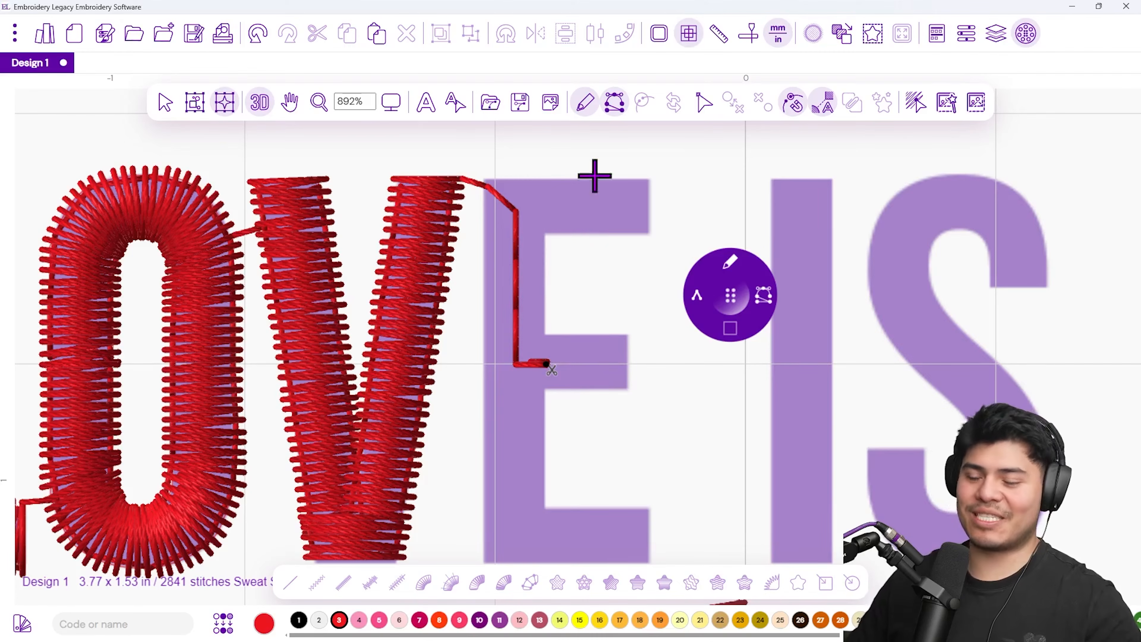
# - Move the end point of the V's right leg slightly down its outer edge, near the E's connecting run stitch
pyautogui.press('Escape')
pyautogui.click(454, 213)
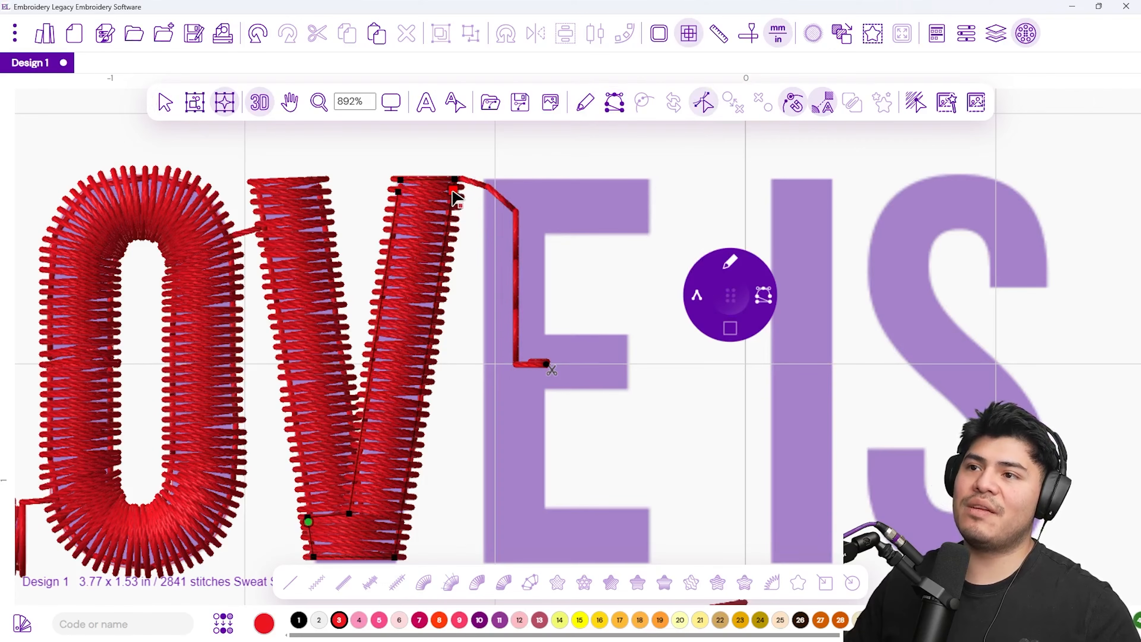
pyautogui.moveTo(456, 195); pyautogui.dragTo(461, 197)
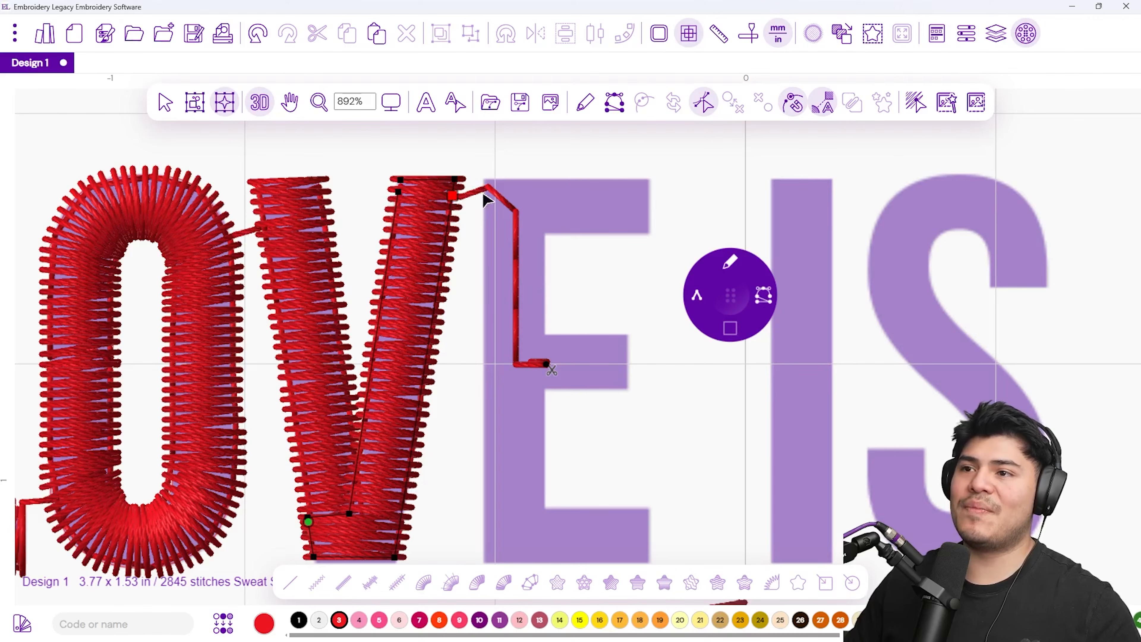
pyautogui.click(165, 103)
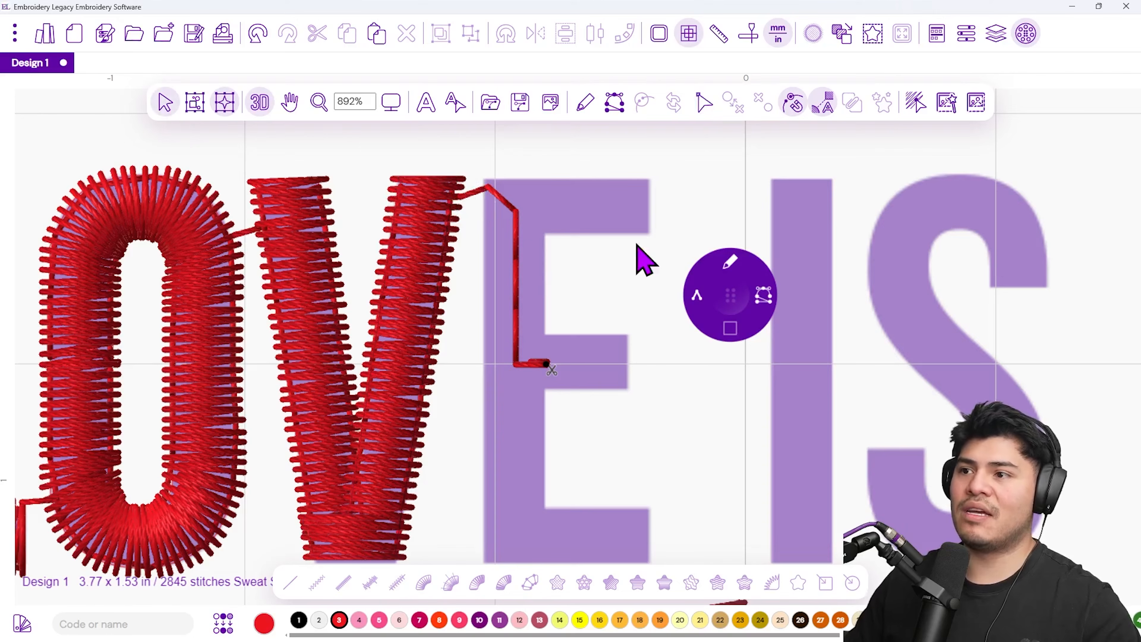
# - Outline the E's middle bar as a satin shape, overlapping slightly into the stem
pyautogui.moveTo(726, 266)
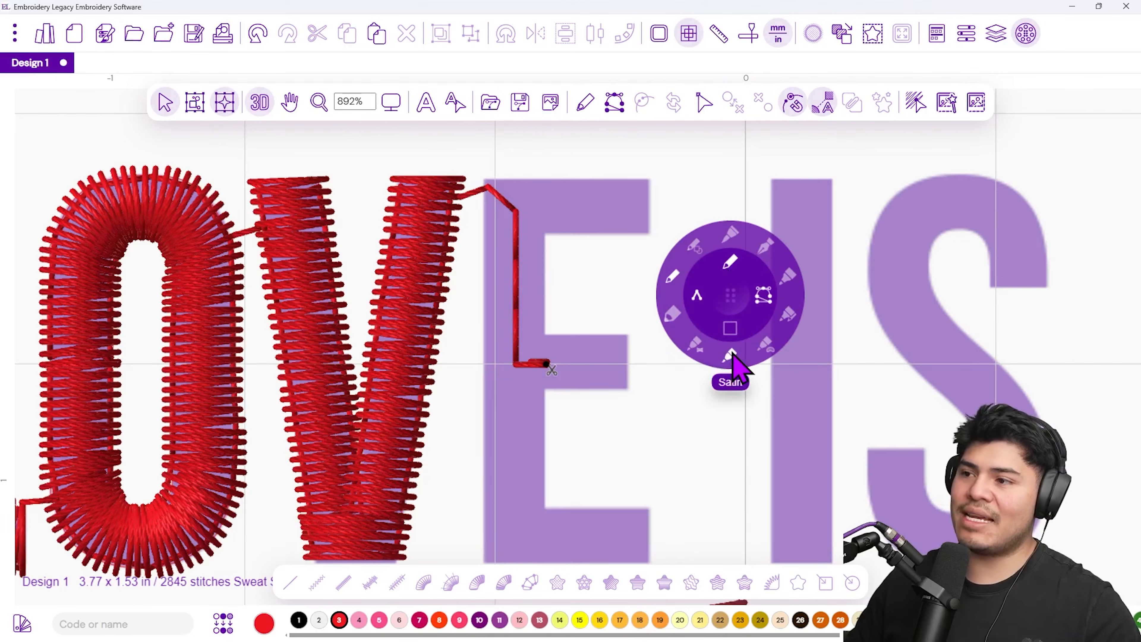
pyautogui.click(730, 355)
pyautogui.click(537, 388)
pyautogui.click(626, 388)
pyautogui.click(625, 332)
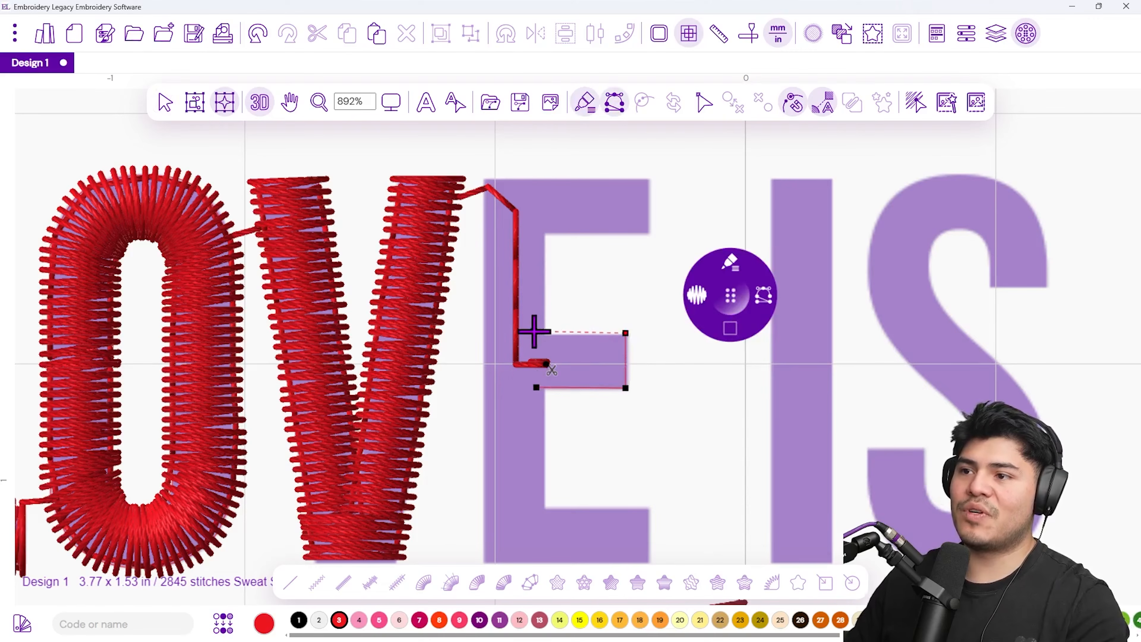
pyautogui.click(535, 333)
pyautogui.press('Return')
# - Add vertical stitch-direction lines near both ends of the E's middle bar and generate the stitches
pyautogui.click(548, 334)
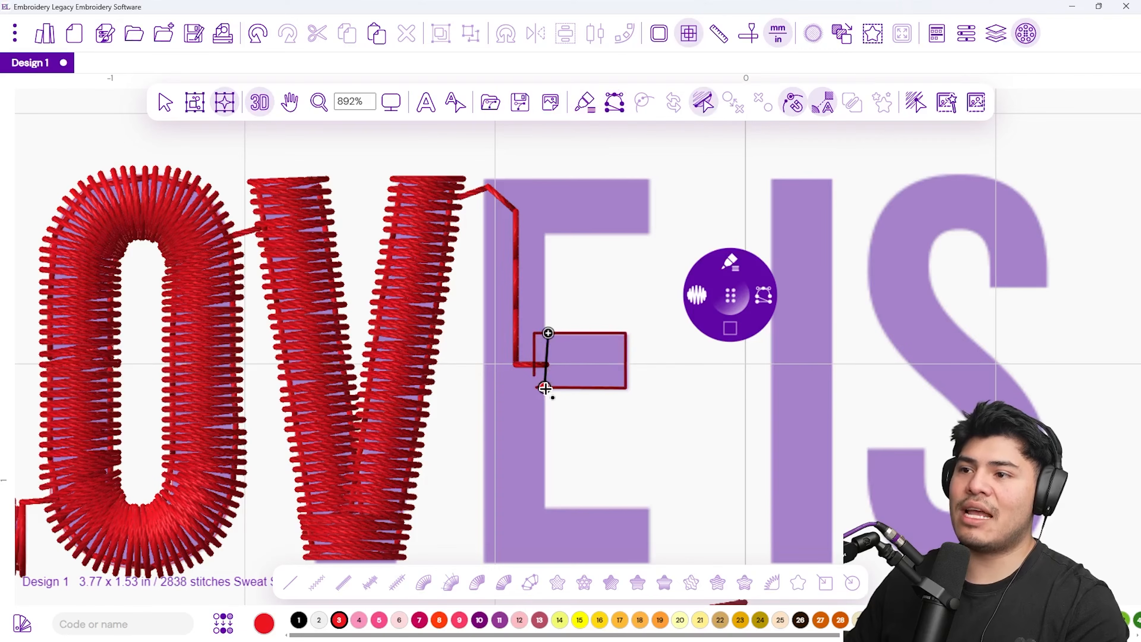
pyautogui.click(549, 389)
pyautogui.click(609, 334)
pyautogui.click(612, 388)
pyautogui.rightClick(620, 398)
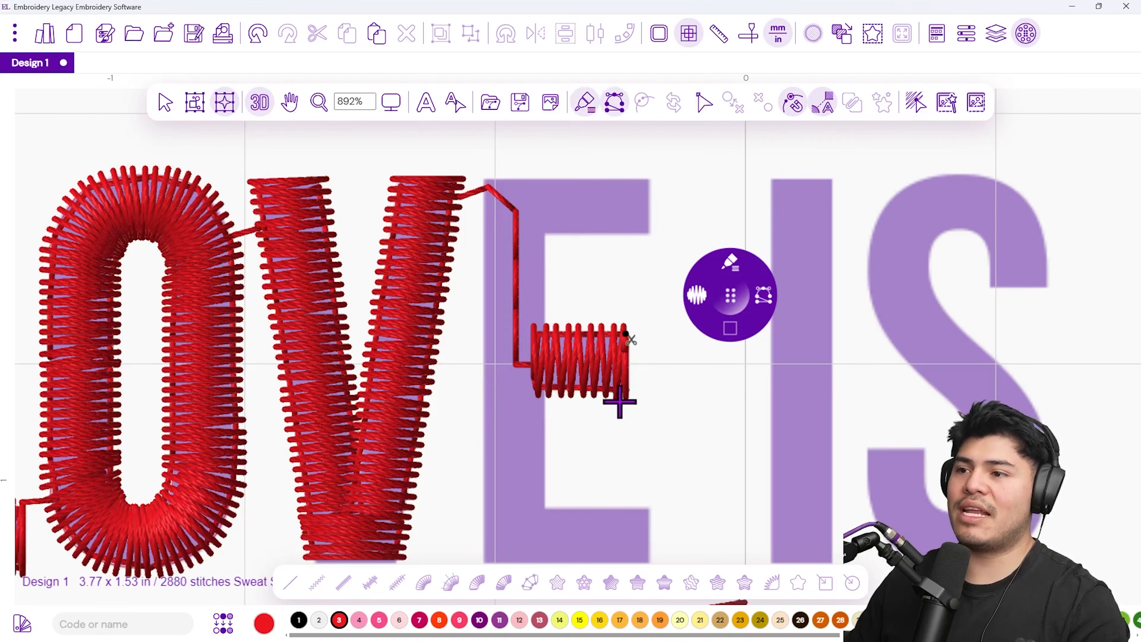
# - Outline the E's stem together with its upper and lower bars as one C-shaped satin object
pyautogui.moveTo(597, 452)
pyautogui.mouseDown()
pyautogui.moveTo(551, 390)
pyautogui.moveTo(537, 418)
pyautogui.mouseUp()
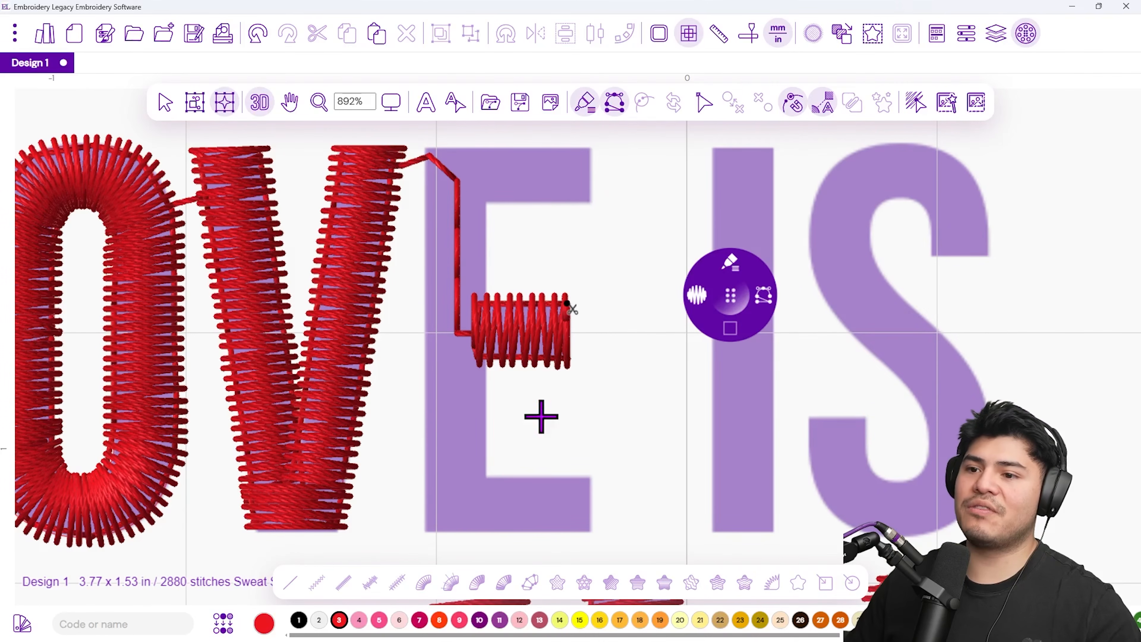
pyautogui.click(486, 477)
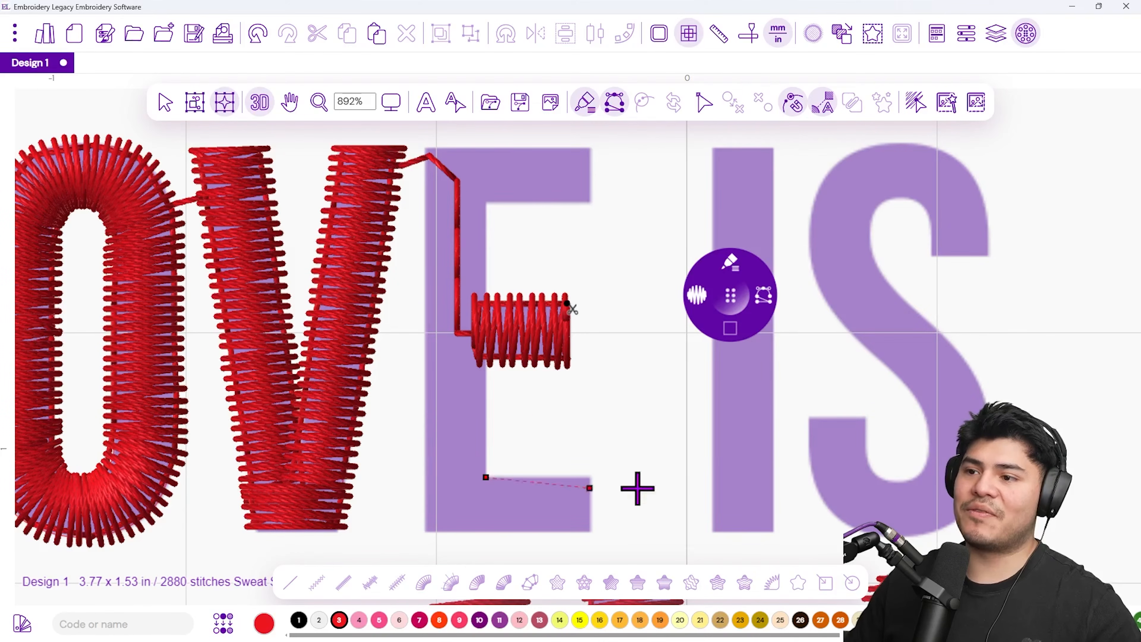
pyautogui.click(590, 477)
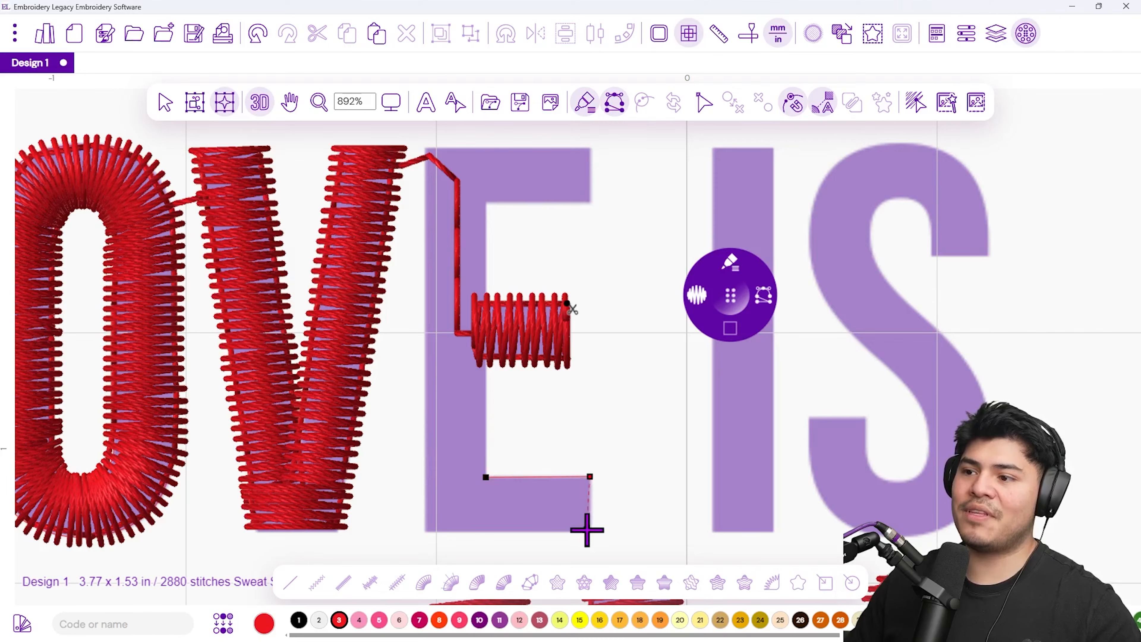
pyautogui.click(589, 530)
pyautogui.click(427, 531)
pyautogui.click(425, 148)
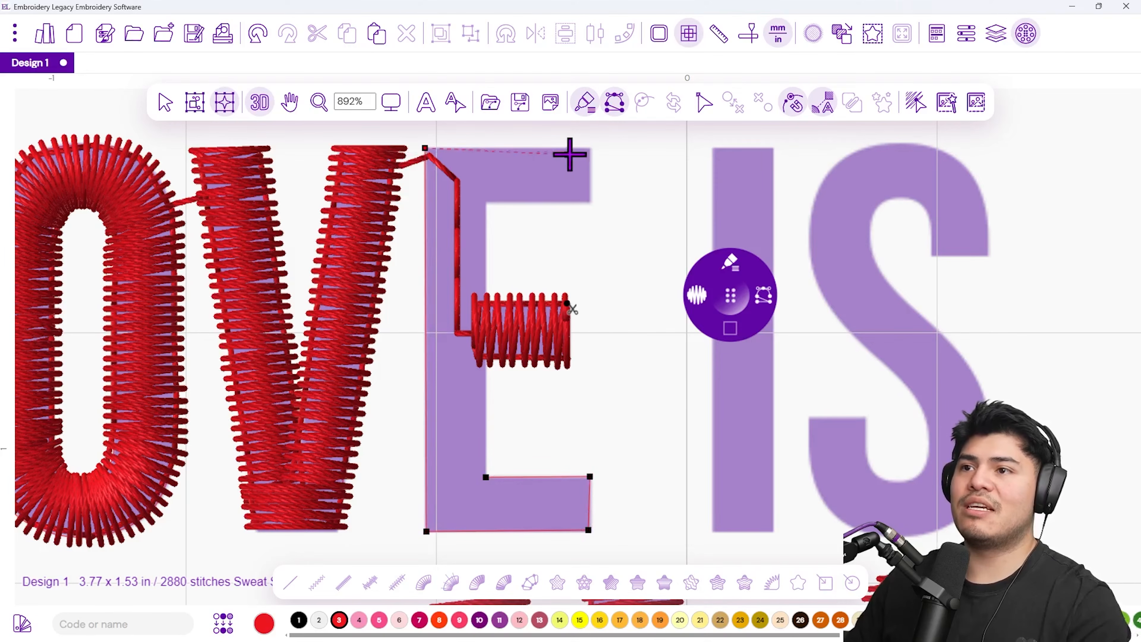
pyautogui.click(590, 147)
pyautogui.click(589, 200)
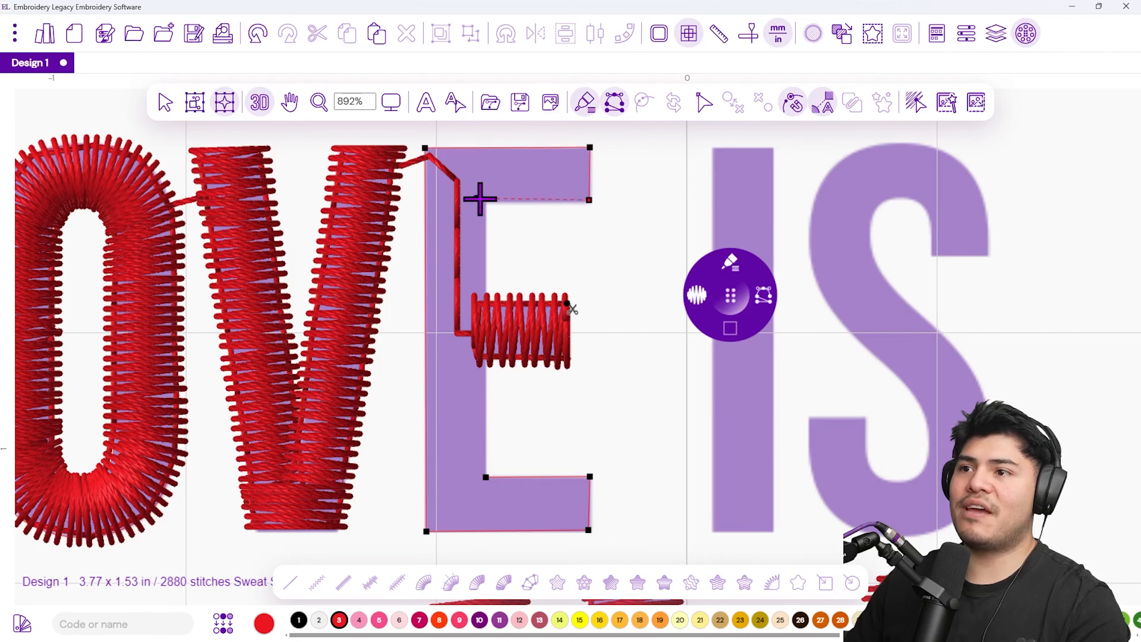
pyautogui.click(485, 201)
pyautogui.click(486, 465)
pyautogui.rightClick(499, 441)
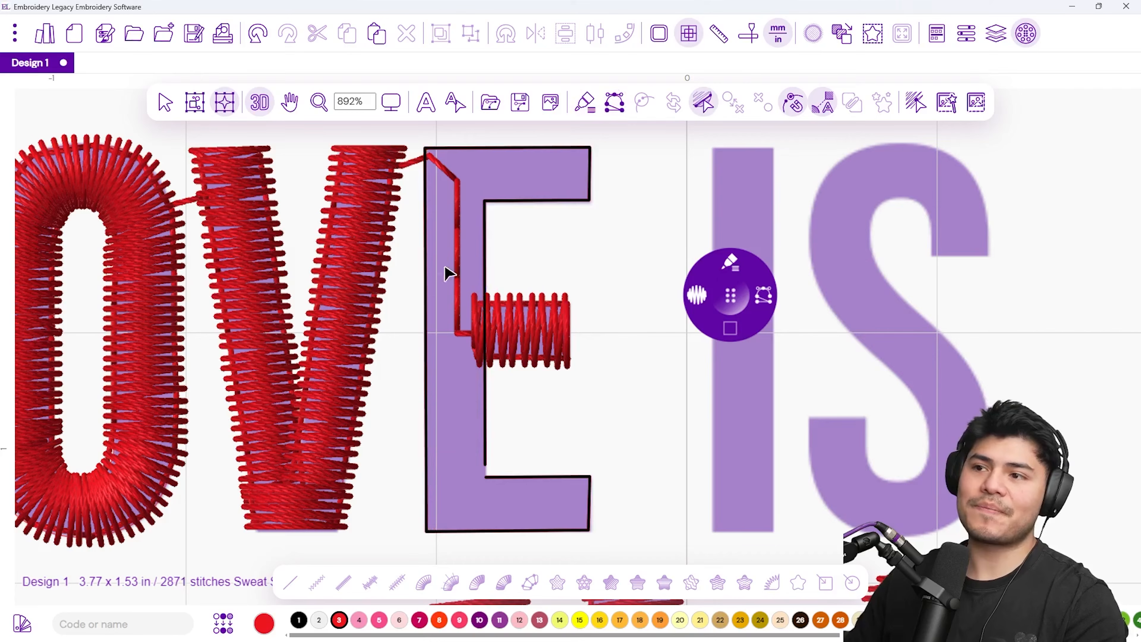
# - Add stitch-direction lines across the tips of the E's upper and lower bars and diagonally through both stem corners
pyautogui.click(580, 200)
pyautogui.click(580, 147)
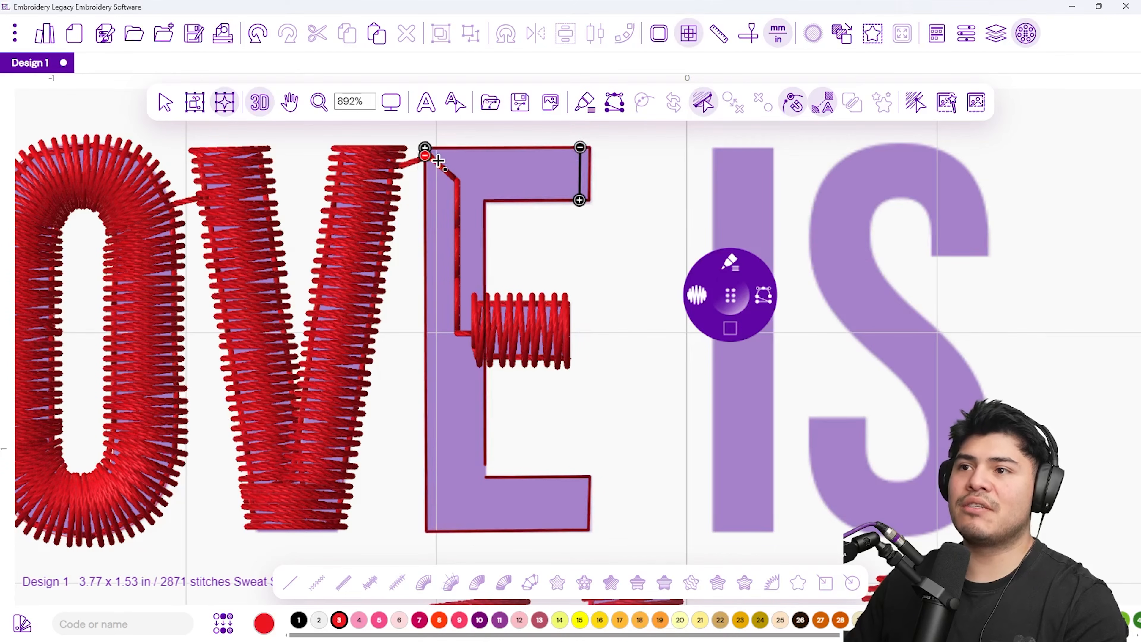
pyautogui.click(479, 195)
pyautogui.click(485, 477)
pyautogui.click(426, 531)
pyautogui.click(580, 476)
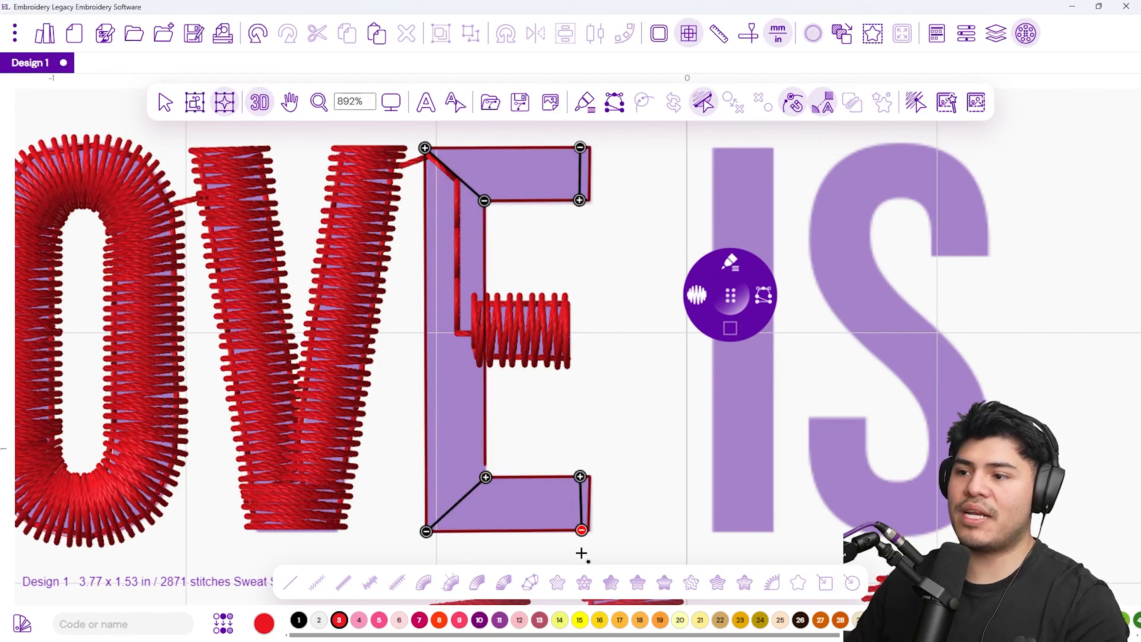
pyautogui.click(581, 554)
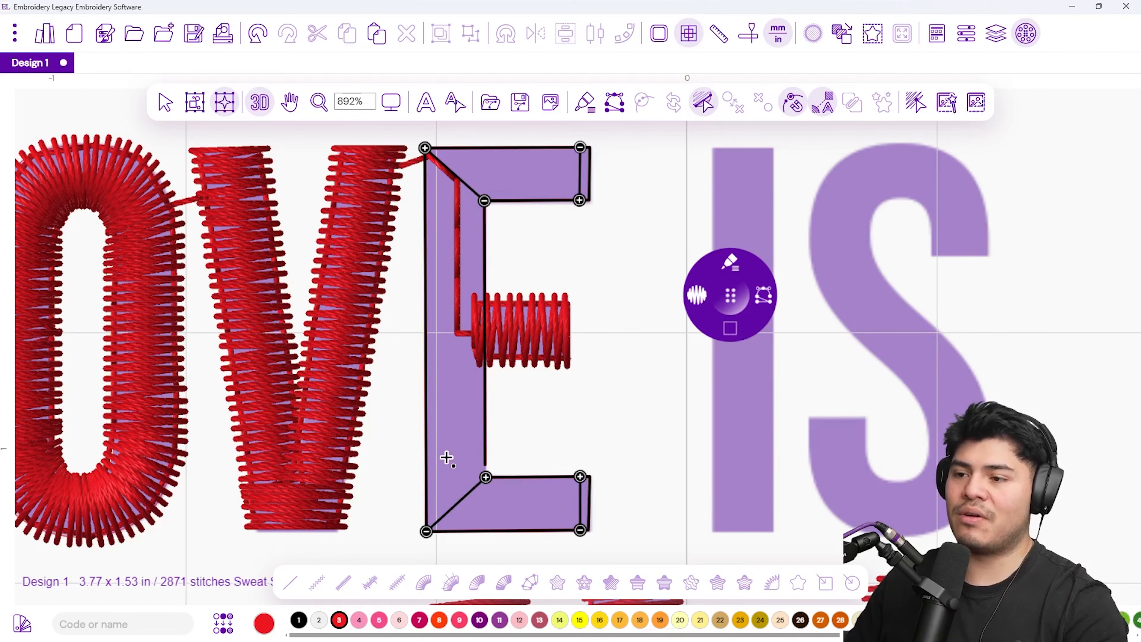
# - Add further direction lines across the E's bars and stem on either side of each corner, and generate the stitches
pyautogui.click(520, 477)
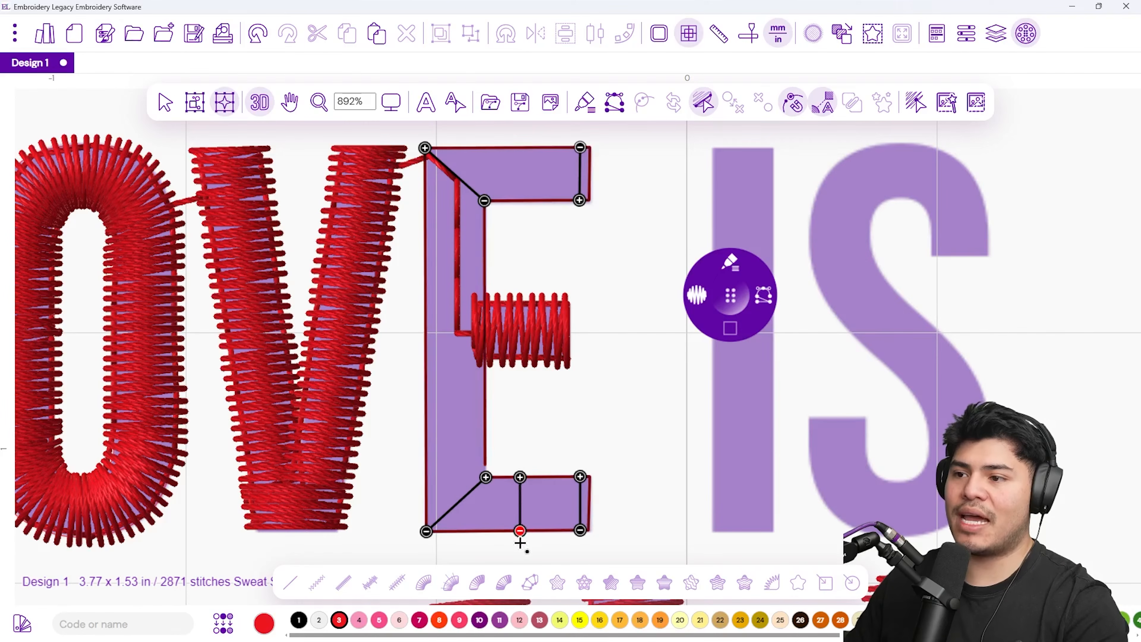
pyautogui.click(426, 441)
pyautogui.click(484, 440)
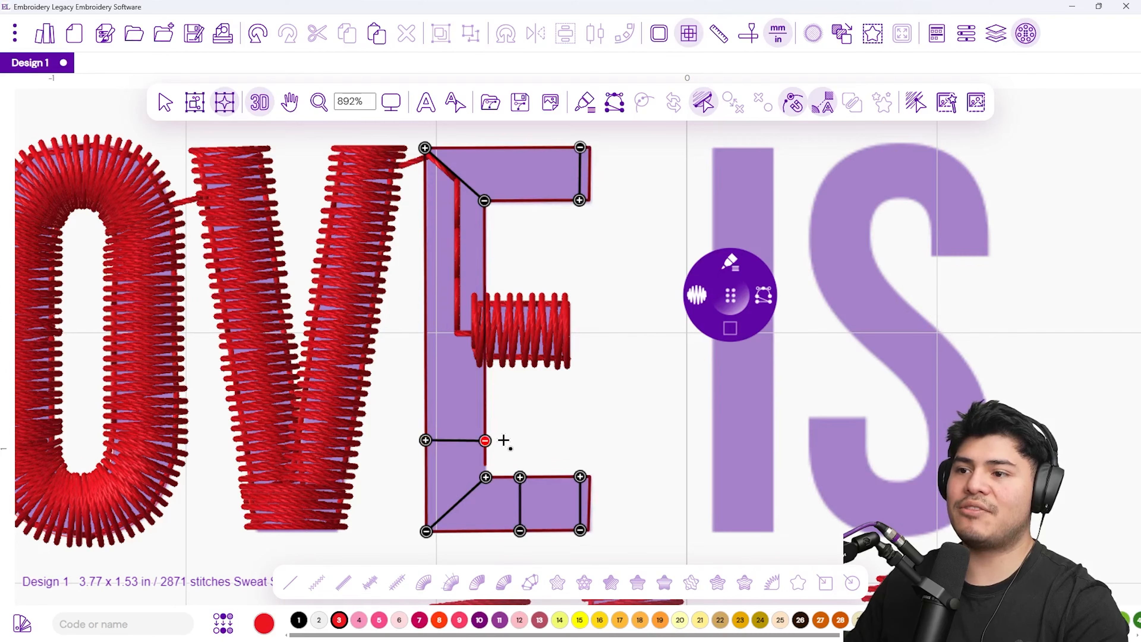
pyautogui.click(425, 233)
pyautogui.click(484, 233)
pyautogui.click(518, 201)
pyautogui.click(520, 147)
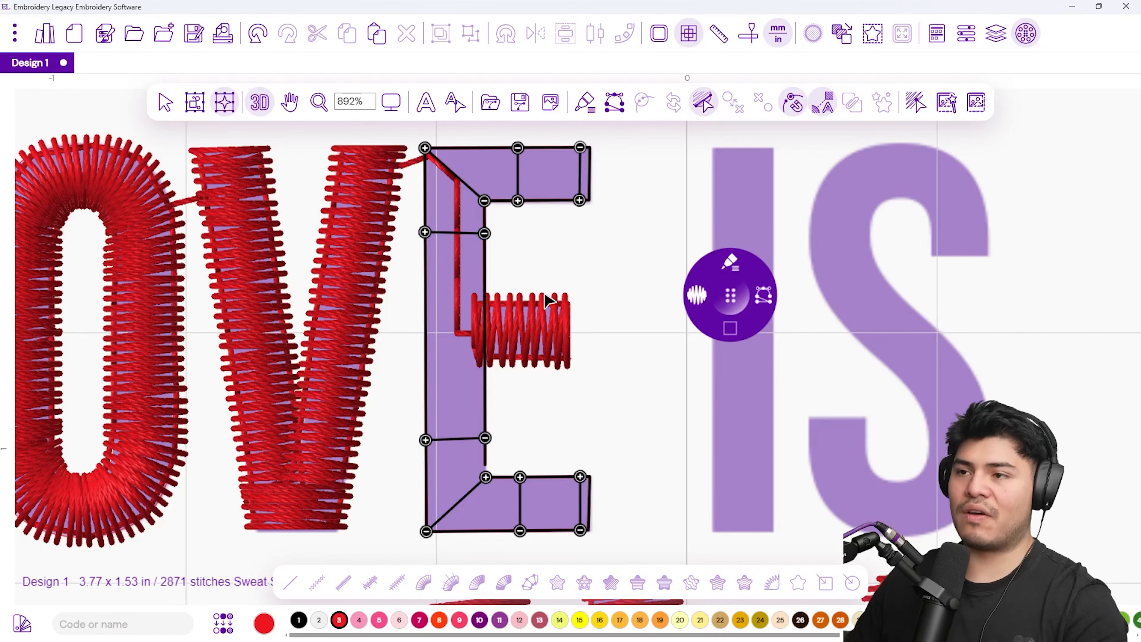
pyautogui.press('Return')
pyautogui.press('Return')
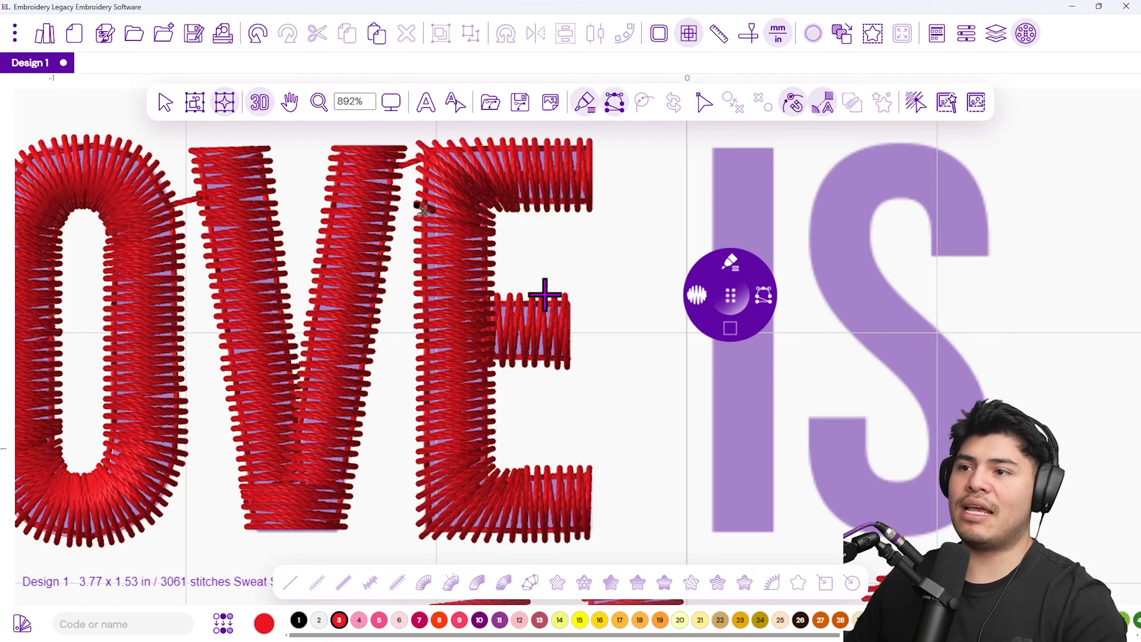
# - Move the end point of the E's C-shaped satin object to the stem's inner edge beside the middle bar
pyautogui.scroll(-10, 544, 294)
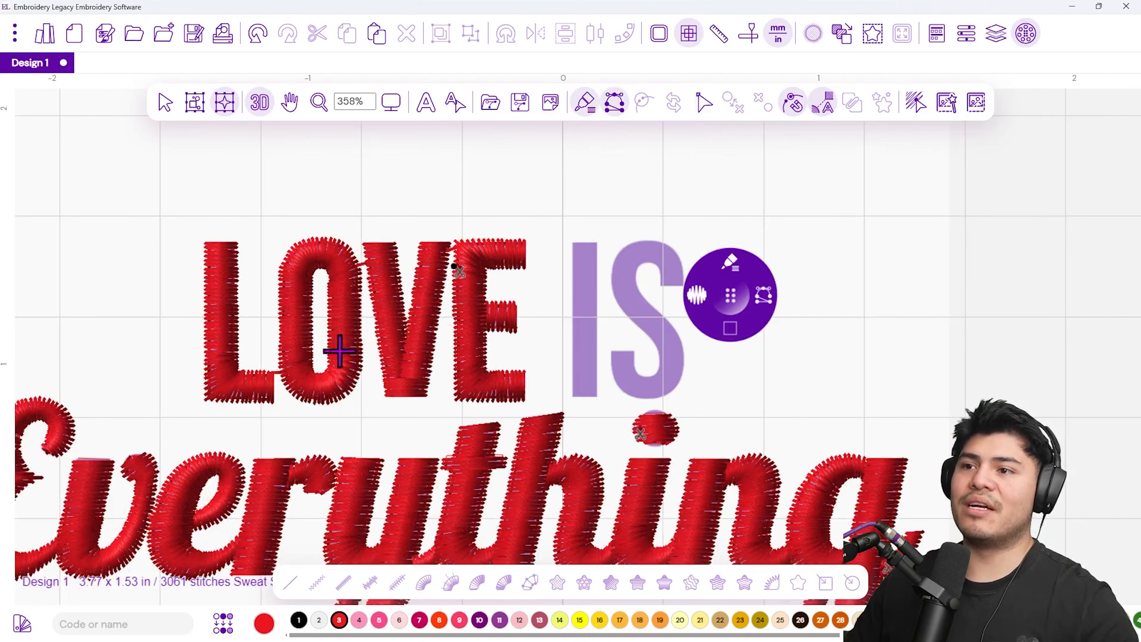
pyautogui.scroll(5, 387, 324)
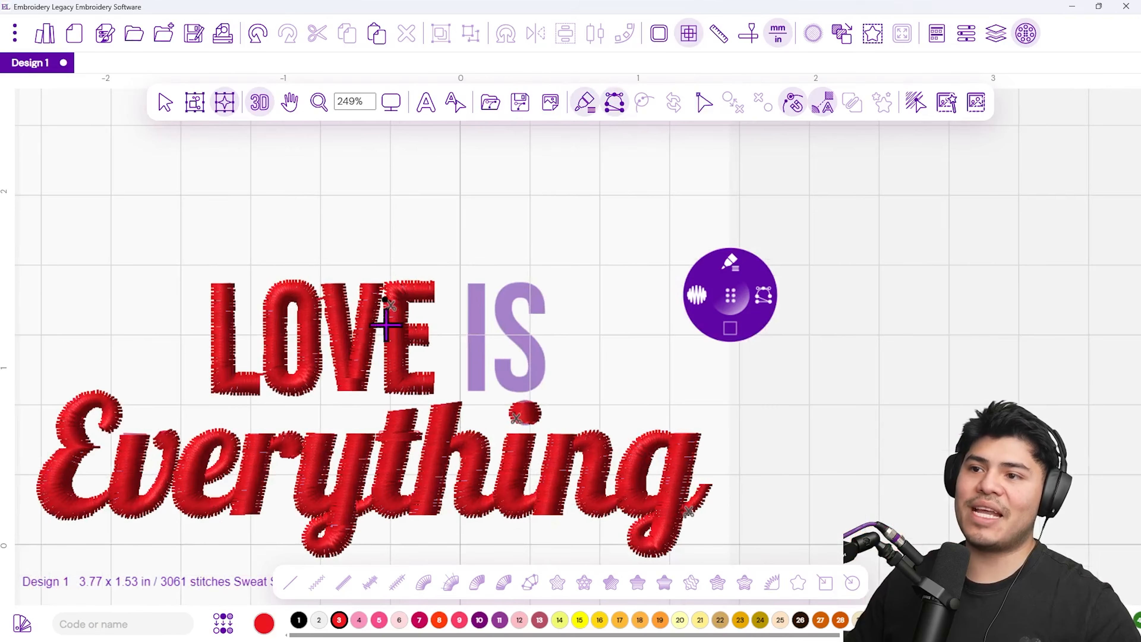
pyautogui.scroll(5, 389, 338)
pyautogui.scroll(-4, 433, 326)
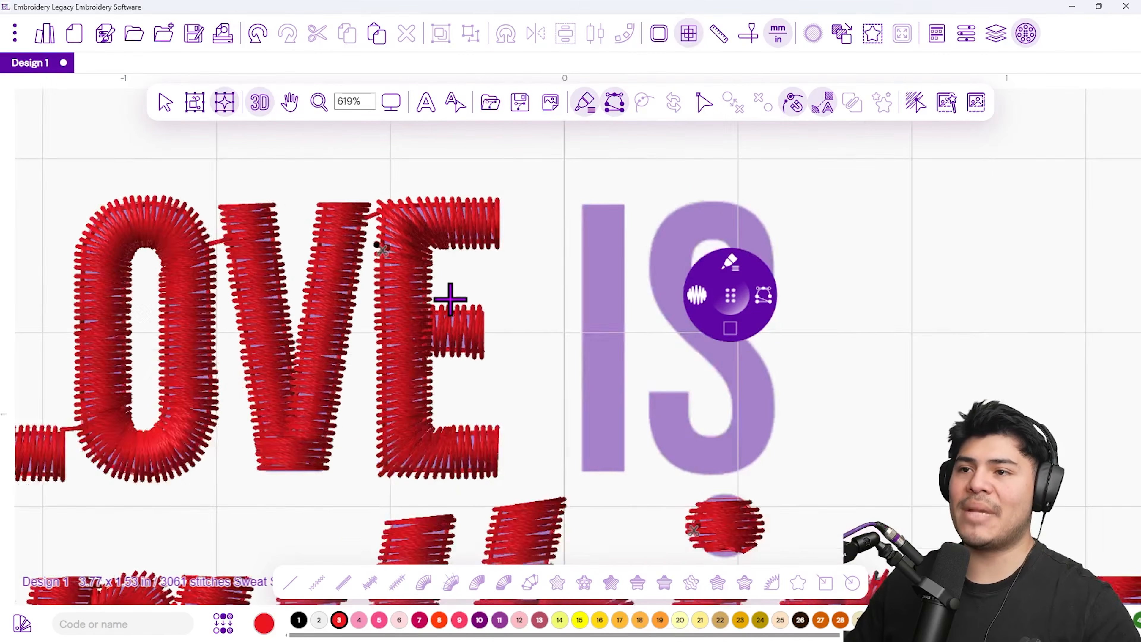
pyautogui.press('Escape')
pyautogui.click(433, 268)
pyautogui.moveTo(440, 324); pyautogui.dragTo(438, 330)
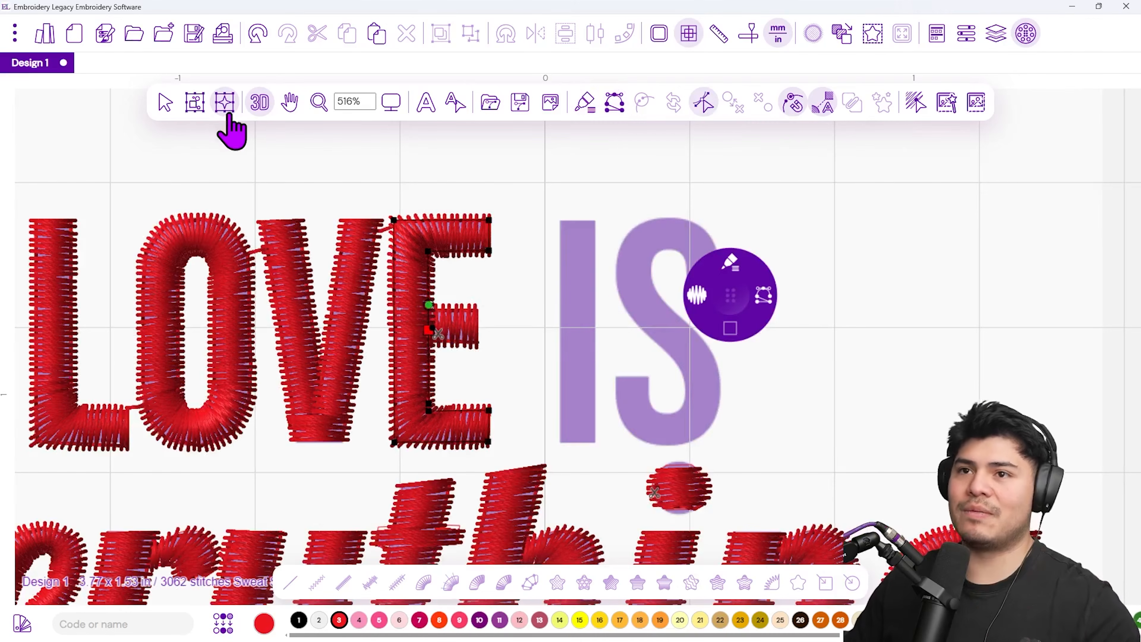
pyautogui.click(169, 103)
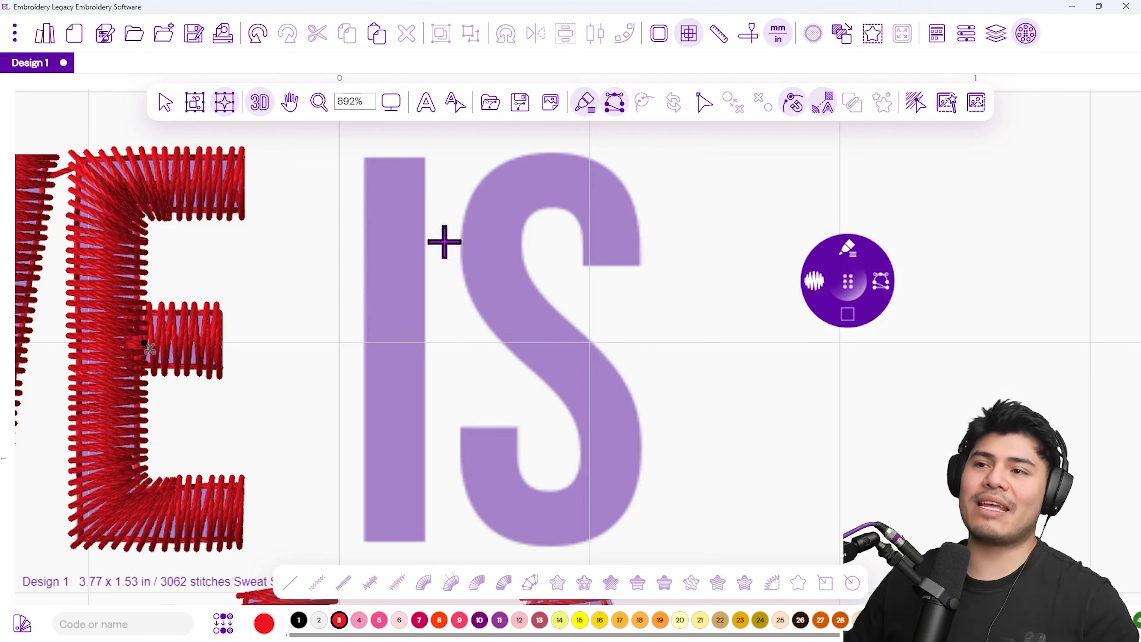
# - Outline the letter I as a rectangular satin shape
pyautogui.click(365, 158)
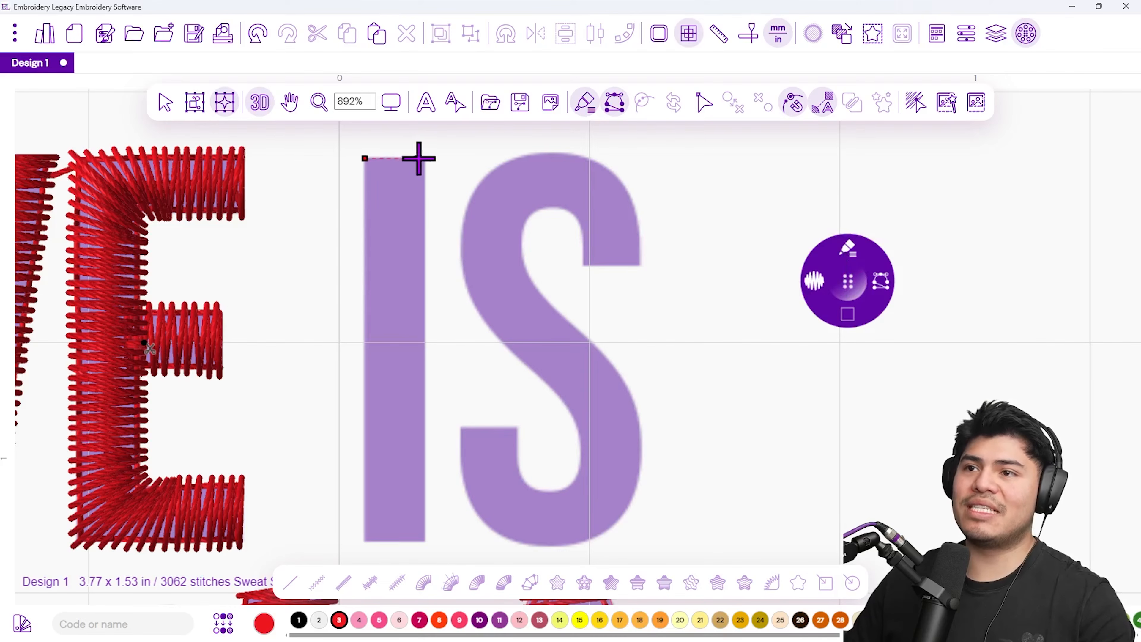
pyautogui.click(426, 159)
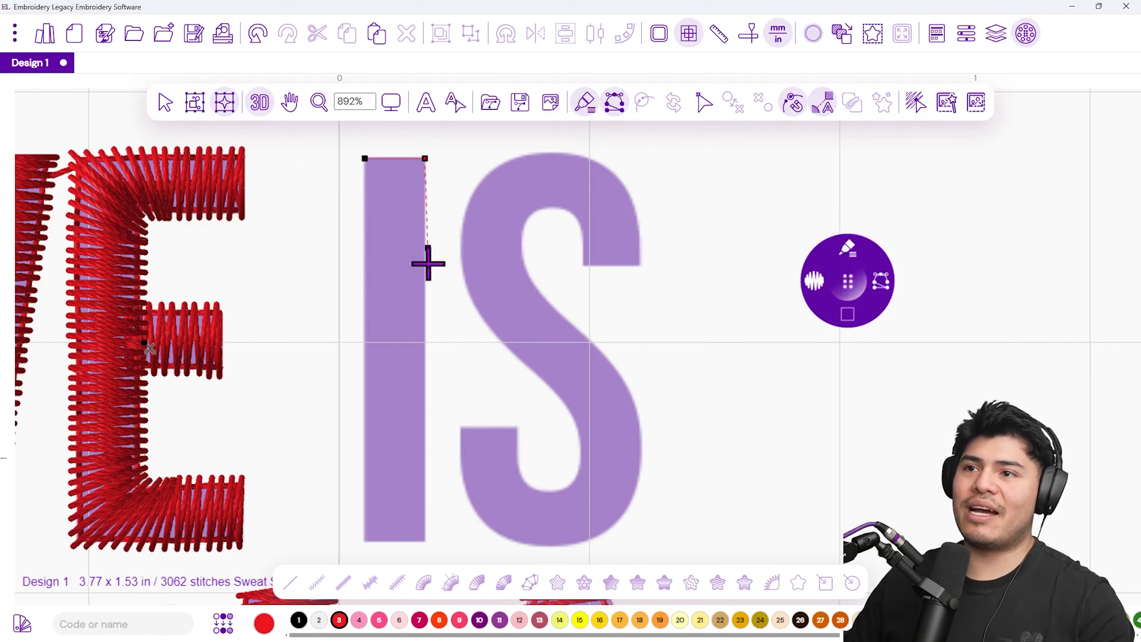
pyautogui.click(424, 543)
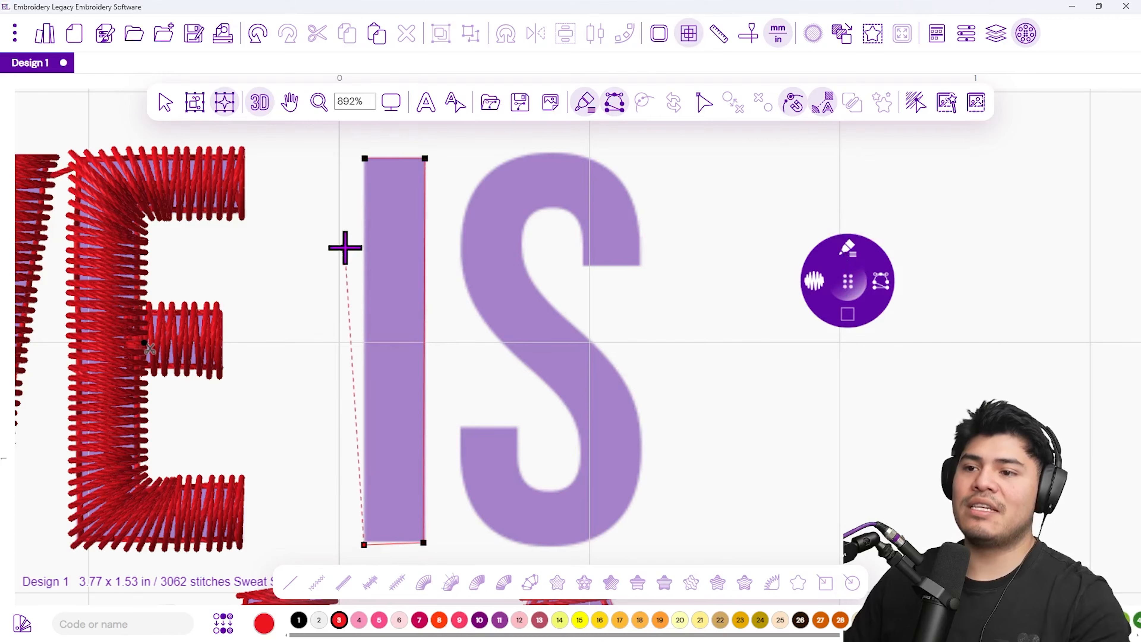
pyautogui.click(364, 542)
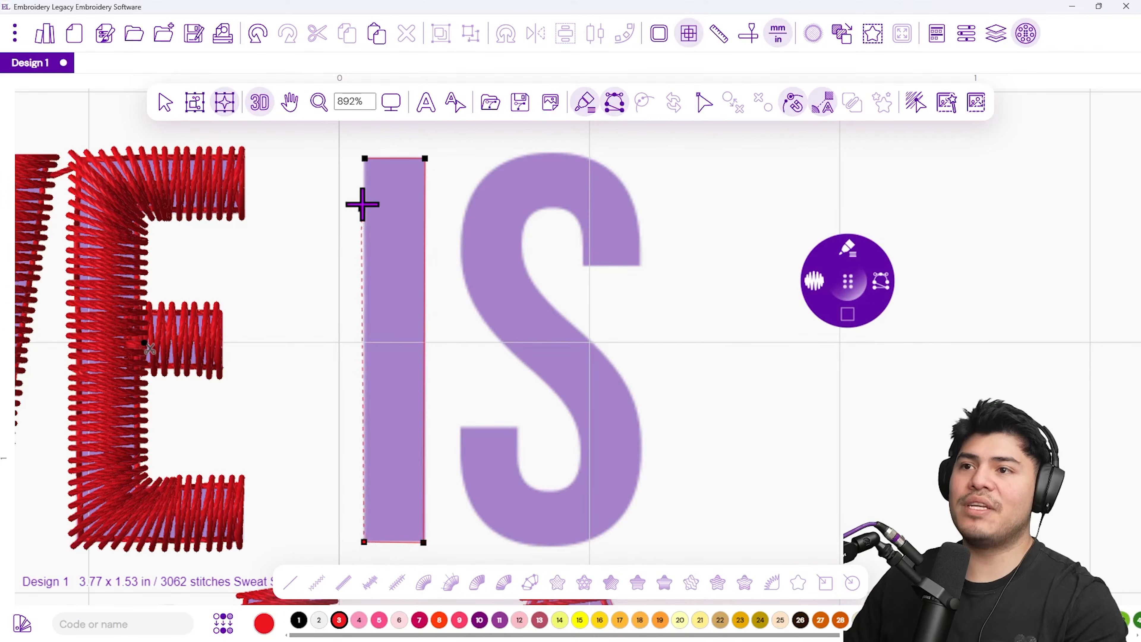
pyautogui.click(365, 166)
pyautogui.rightClick(395, 171)
# - Add horizontal stitch-direction lines near the upper and lower ends of the I and generate the stitches
pyautogui.moveTo(364, 181); pyautogui.dragTo(434, 184)
pyautogui.click(440, 183)
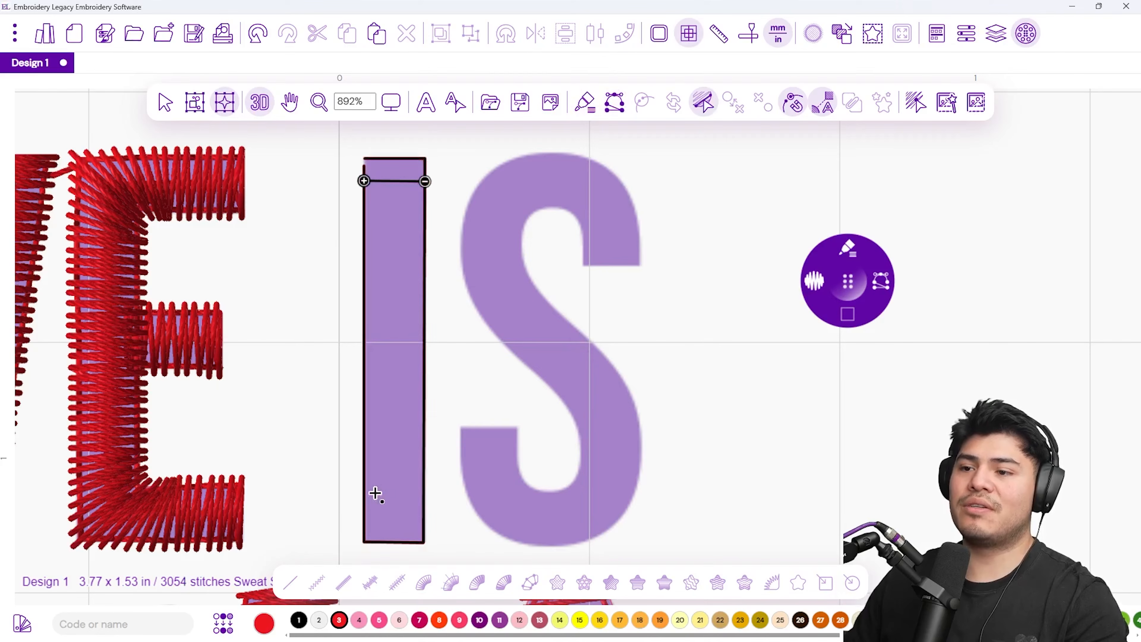
pyautogui.click(364, 522)
pyautogui.click(427, 522)
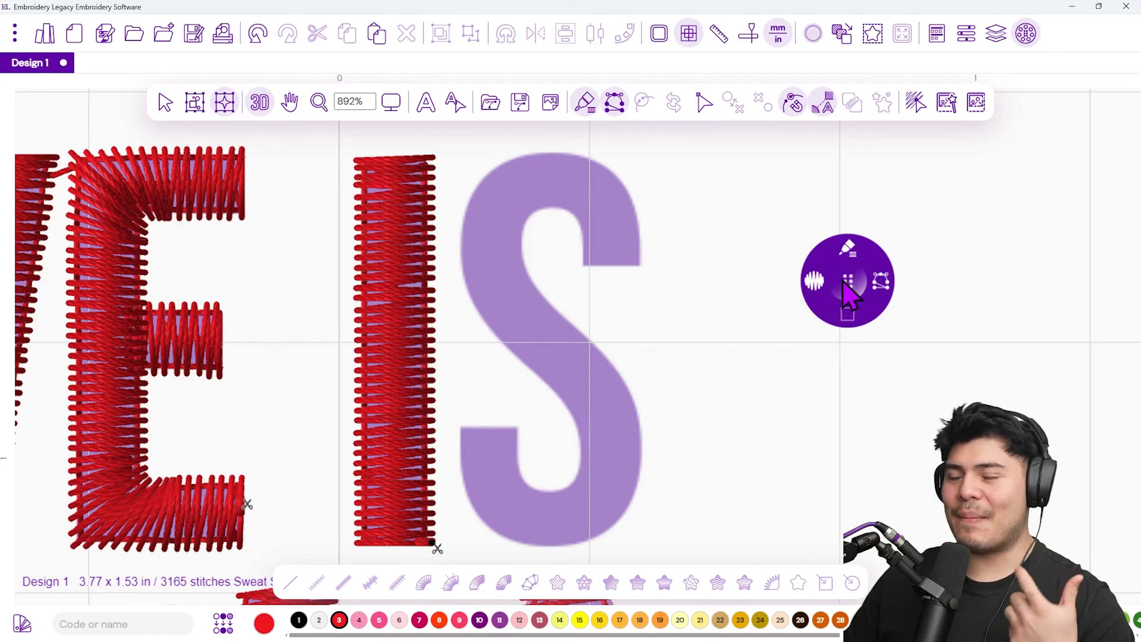
pyautogui.moveTo(834, 271); pyautogui.dragTo(712, 236)
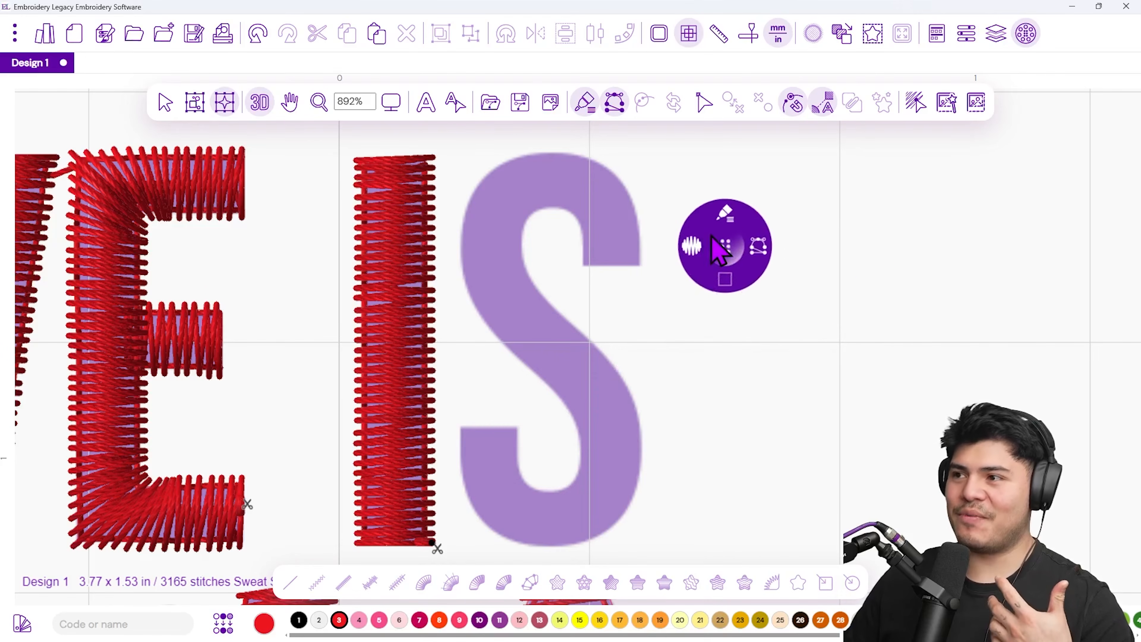
pyautogui.click(721, 212)
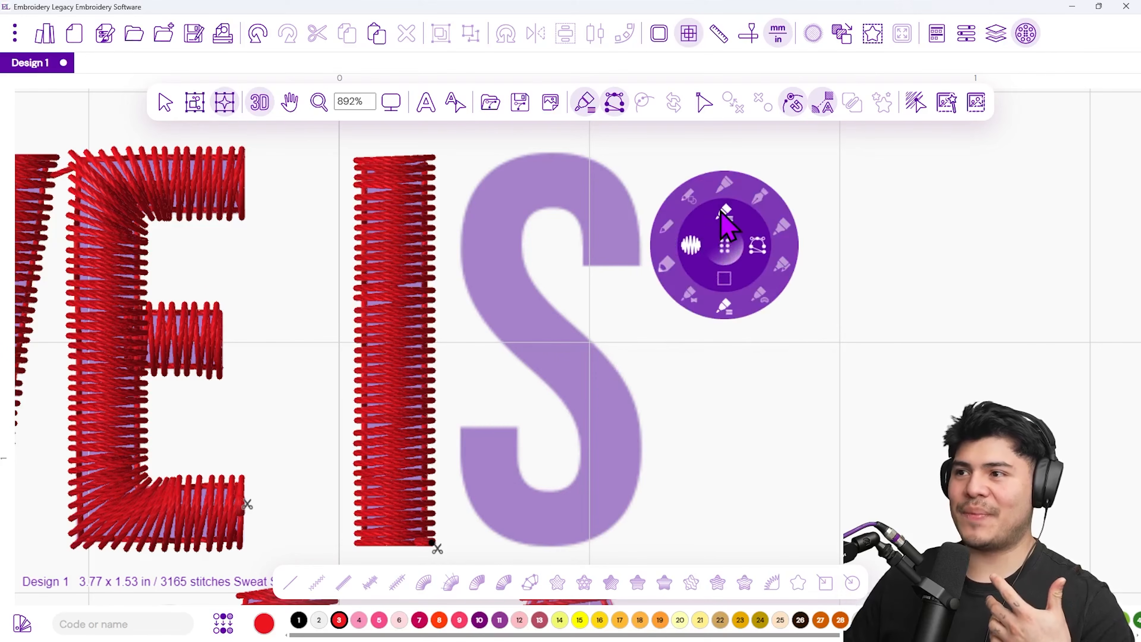
pyautogui.click(687, 297)
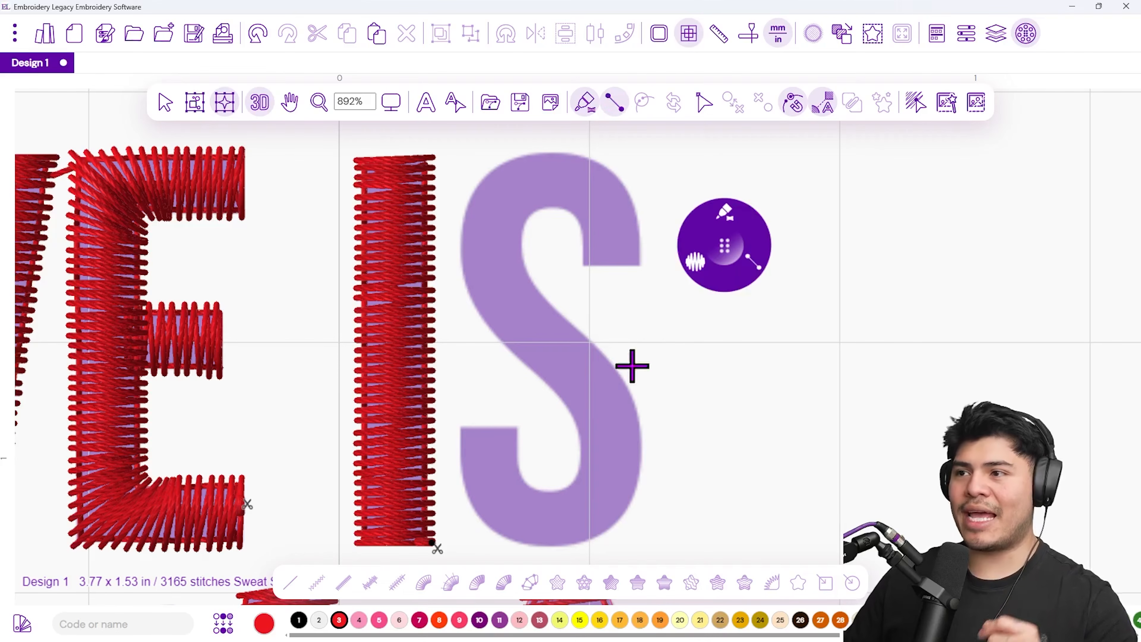
pyautogui.click(463, 429)
pyautogui.click(517, 429)
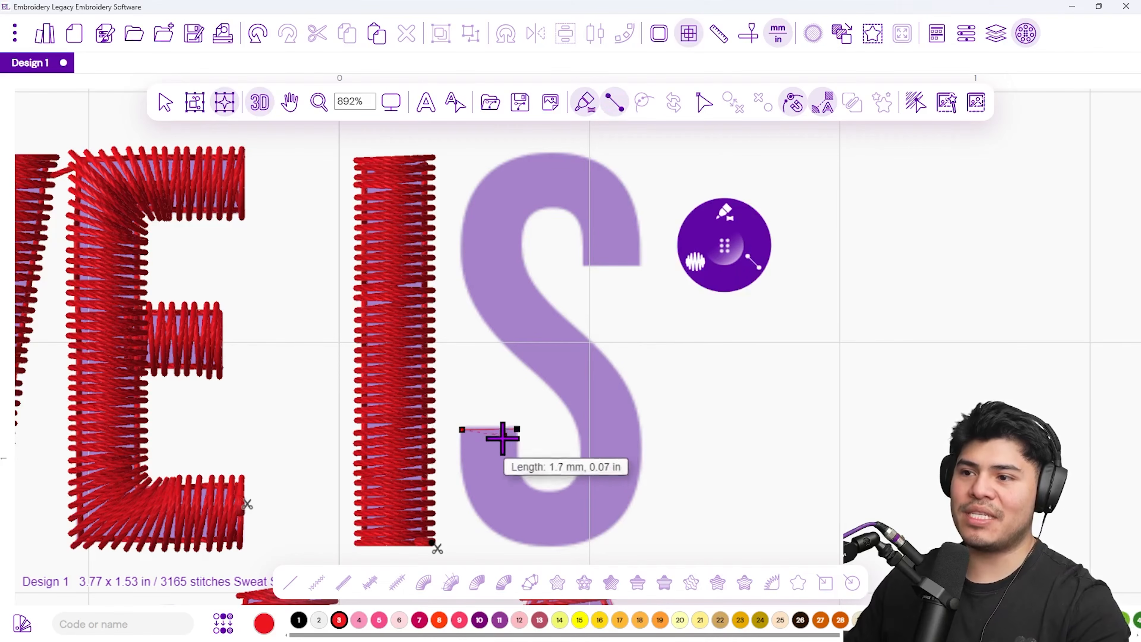
pyautogui.click(462, 476)
pyautogui.click(517, 461)
pyautogui.click(489, 530)
pyautogui.click(529, 488)
pyautogui.click(559, 546)
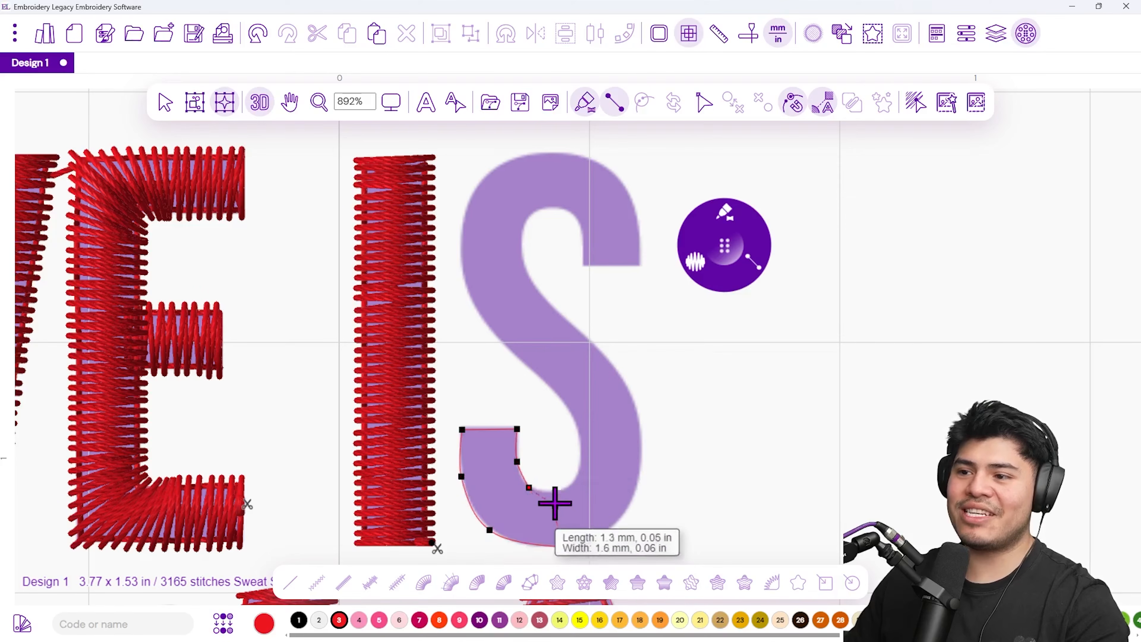
pyautogui.click(554, 493)
pyautogui.click(623, 514)
pyautogui.click(577, 478)
pyautogui.click(639, 429)
pyautogui.click(578, 437)
pyautogui.click(585, 338)
pyautogui.click(547, 382)
pyautogui.click(530, 278)
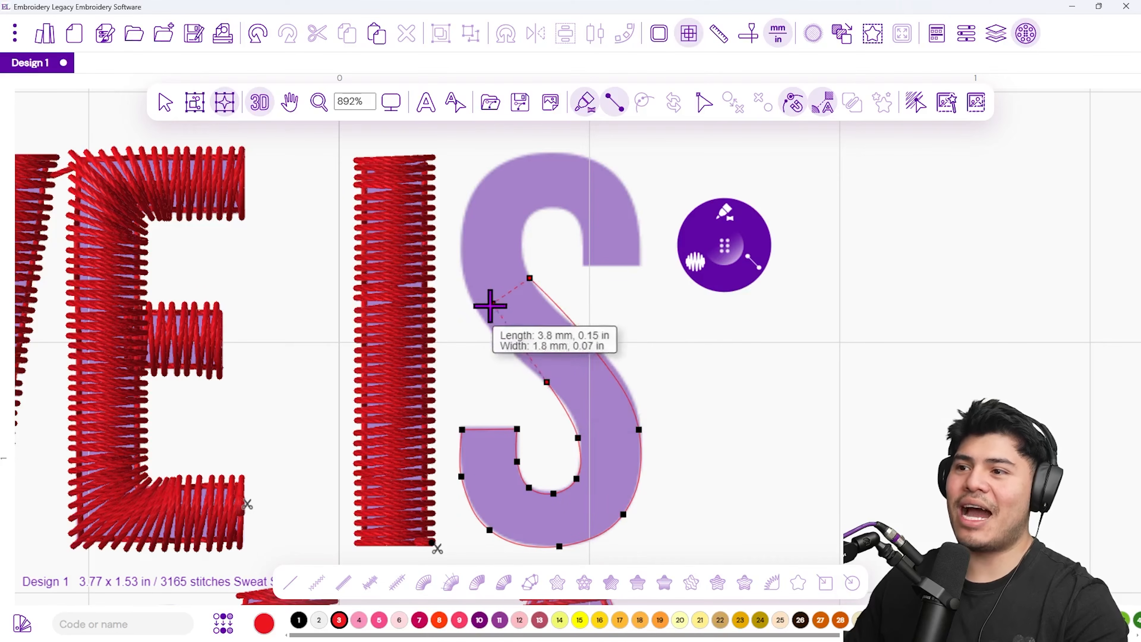
pyautogui.click(480, 311)
pyautogui.click(466, 209)
pyautogui.click(548, 207)
pyautogui.click(548, 153)
pyautogui.click(576, 215)
pyautogui.click(628, 187)
pyautogui.click(584, 255)
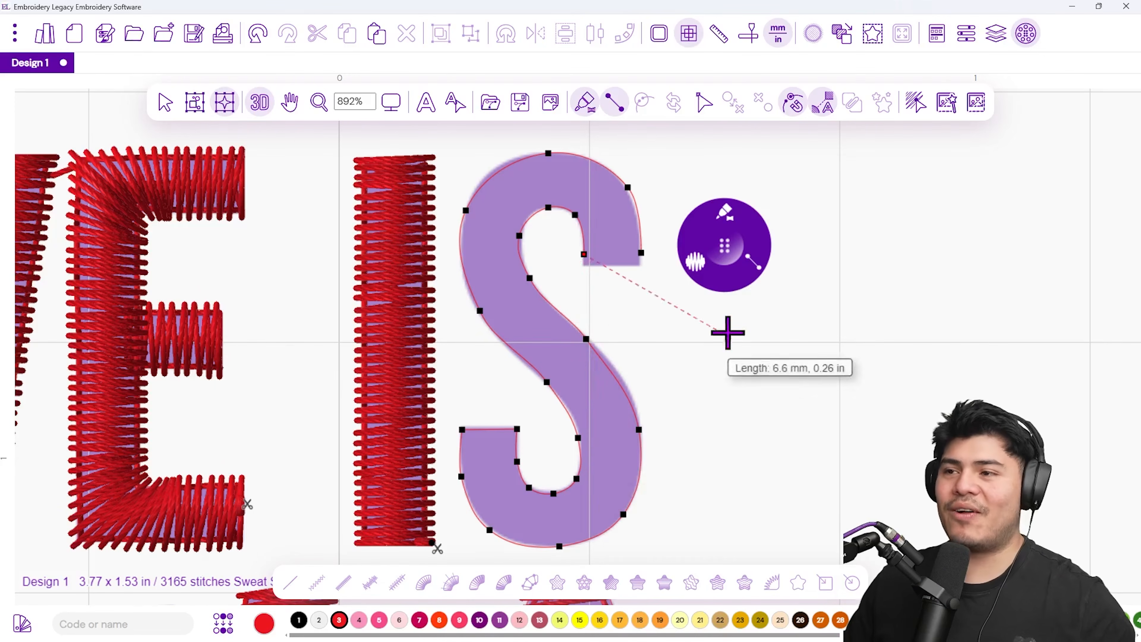
pyautogui.press('Escape')
# - Outline the letter S as a closed satin shape, tracing its terminals and its inner and outer curves
pyautogui.click(728, 218)
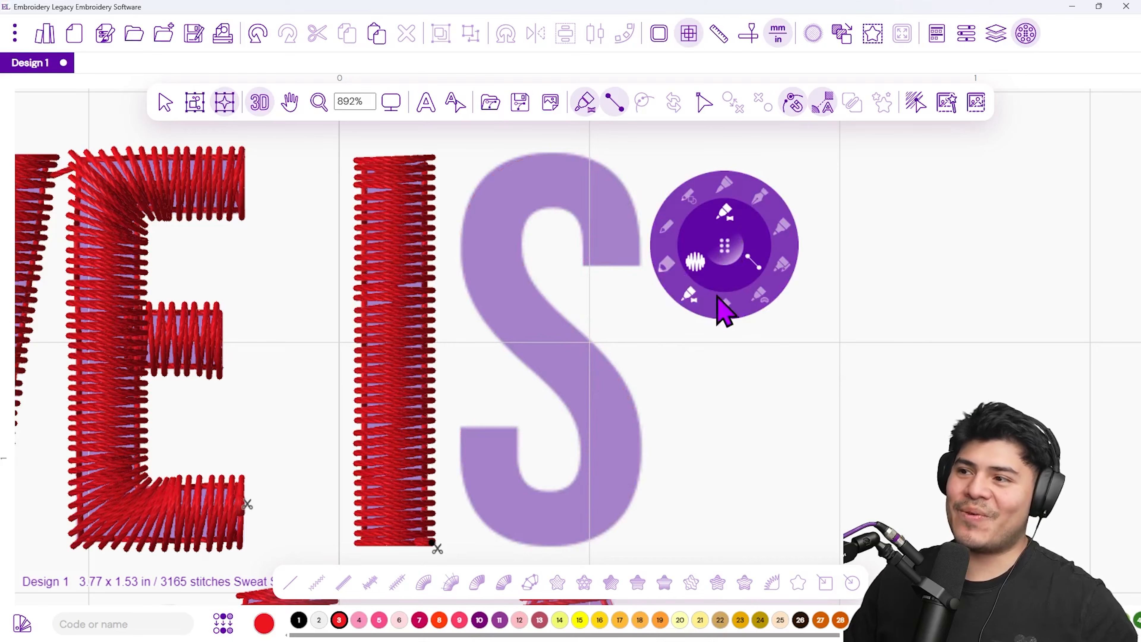
pyautogui.click(724, 307)
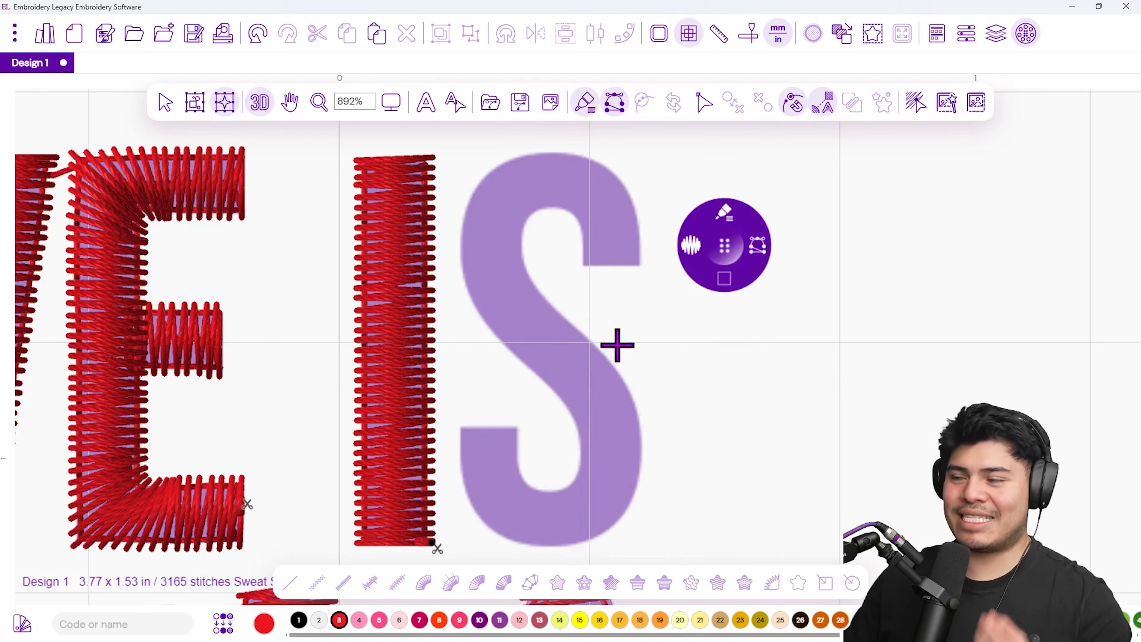
pyautogui.click(461, 432)
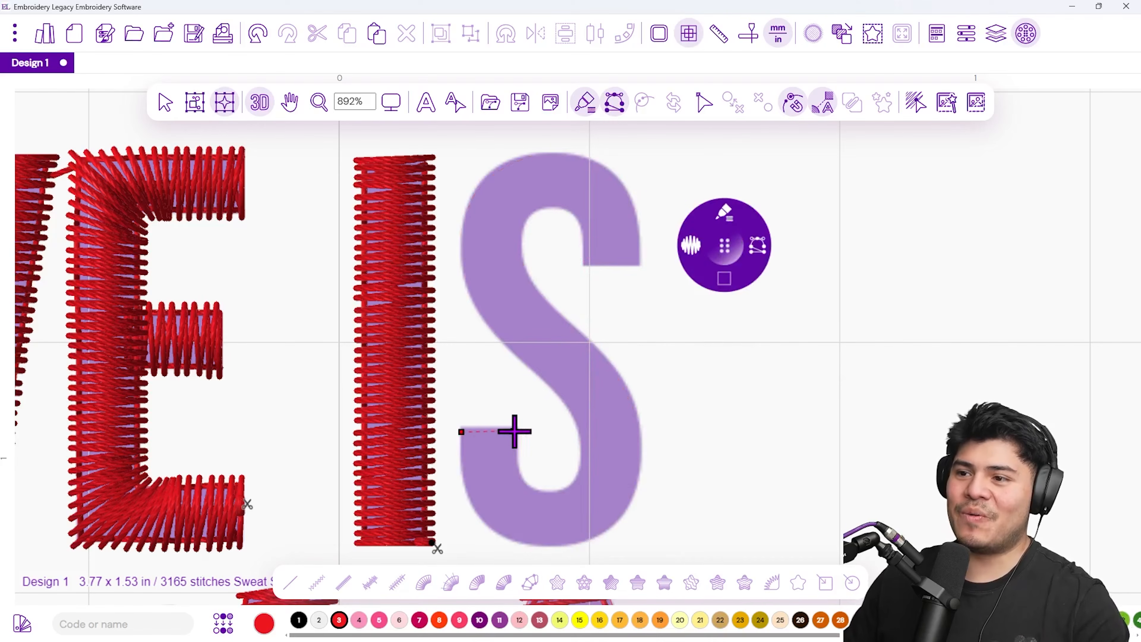
pyautogui.click(515, 432)
pyautogui.click(518, 468)
pyautogui.click(537, 490)
pyautogui.click(572, 486)
pyautogui.click(582, 451)
pyautogui.click(566, 405)
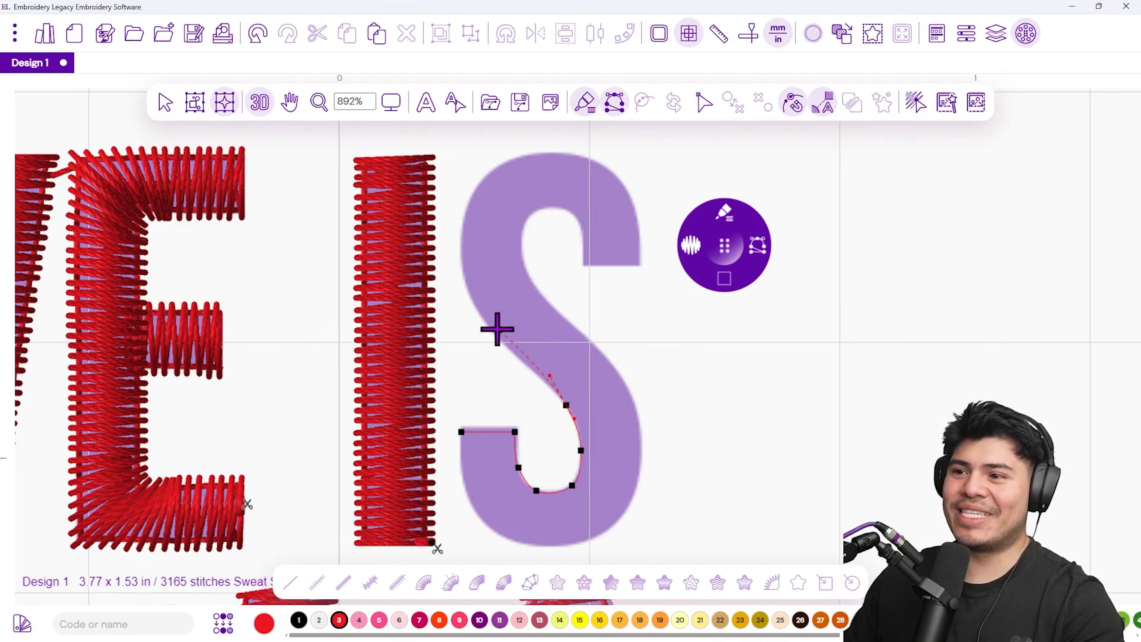
pyautogui.click(537, 373)
pyautogui.click(475, 309)
pyautogui.click(465, 220)
pyautogui.click(492, 168)
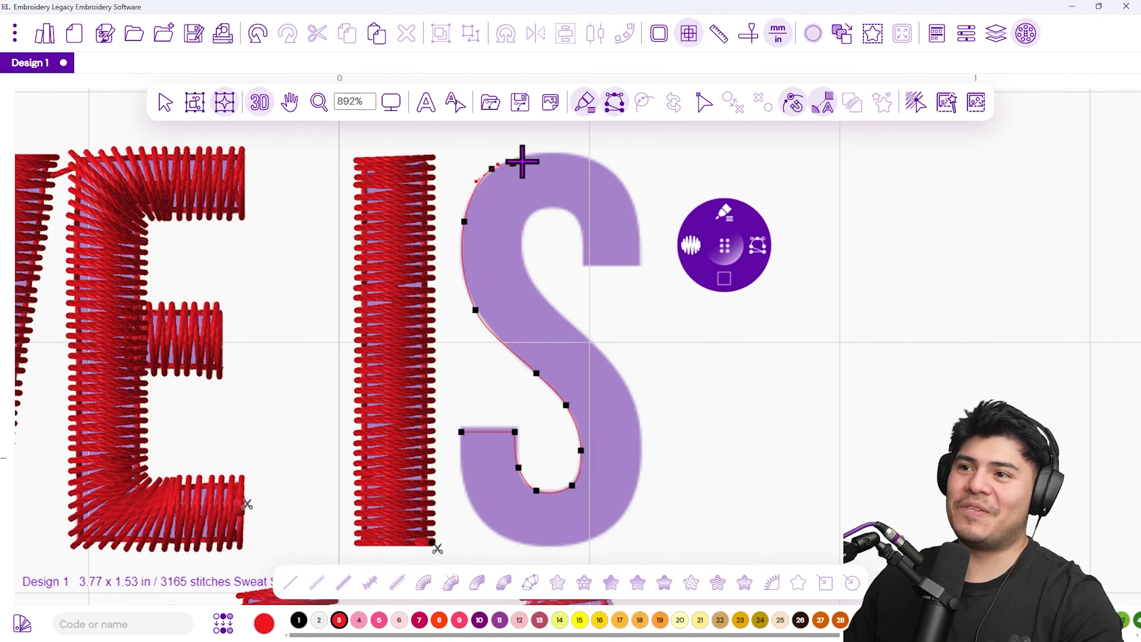
pyautogui.click(568, 154)
pyautogui.click(620, 178)
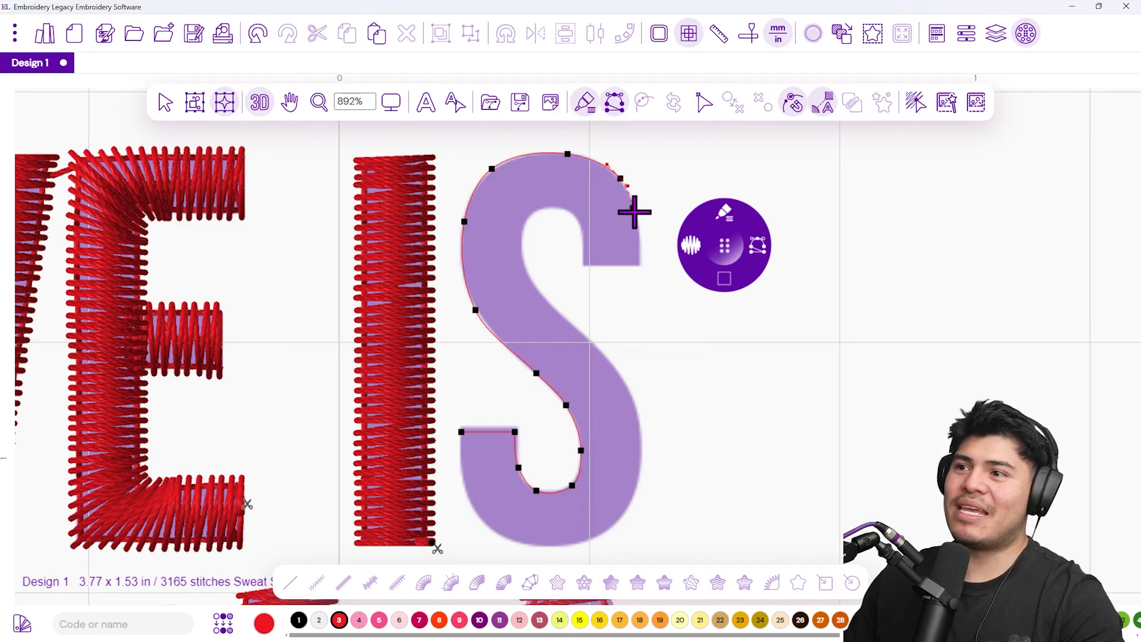
pyautogui.click(637, 222)
pyautogui.click(638, 261)
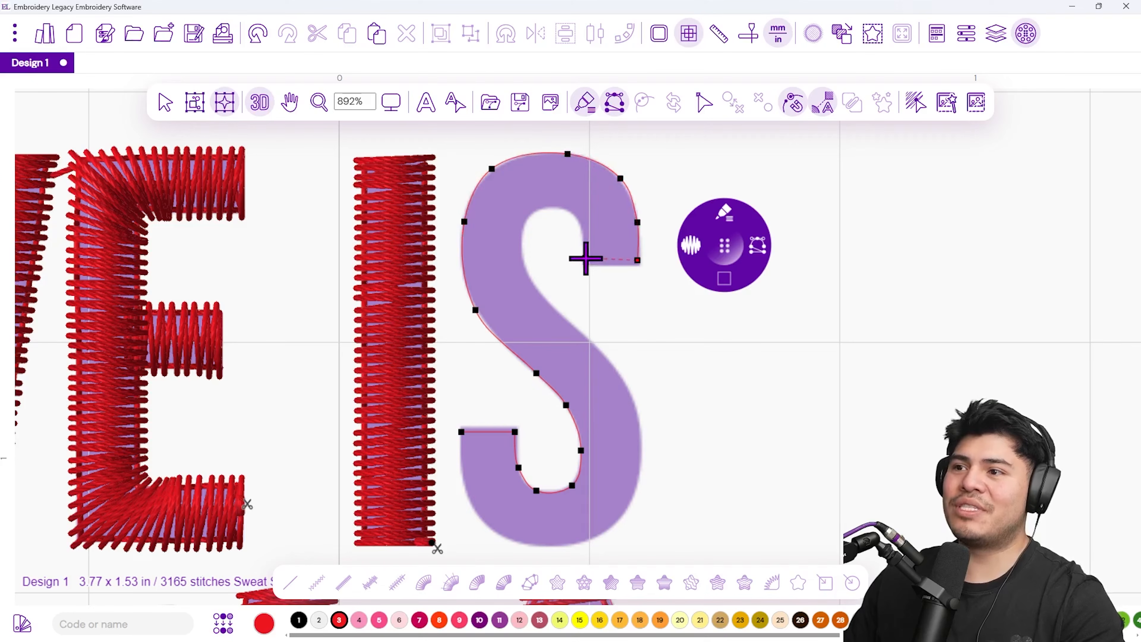
pyautogui.click(573, 213)
pyautogui.click(539, 209)
pyautogui.click(523, 229)
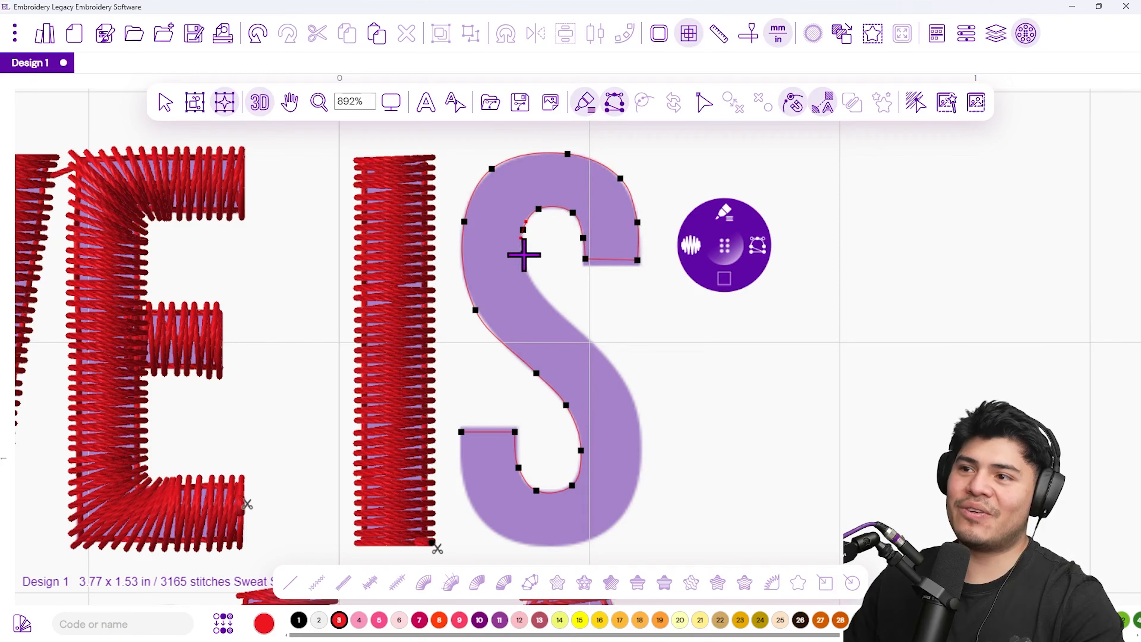
pyautogui.click(525, 265)
pyautogui.click(539, 291)
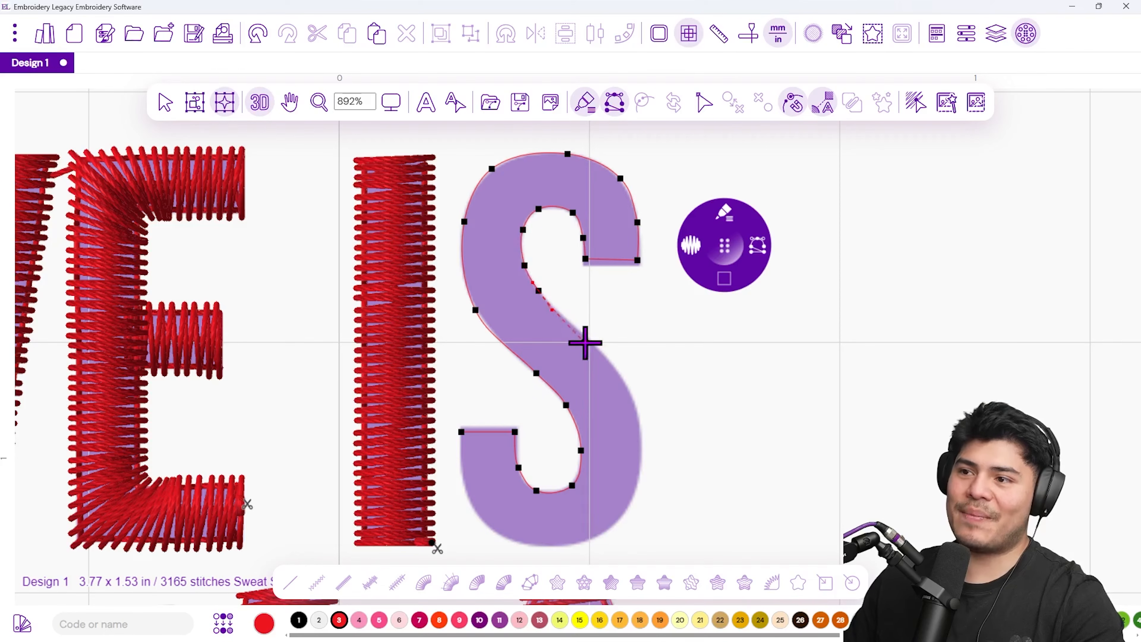
pyautogui.click(581, 334)
pyautogui.click(622, 378)
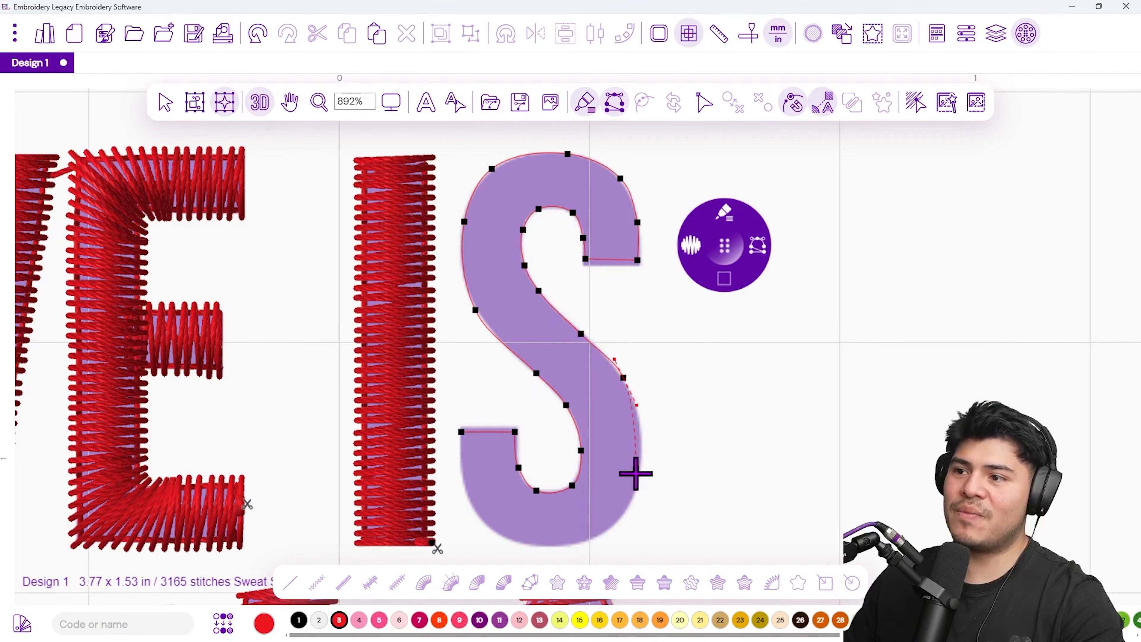
pyautogui.click(642, 456)
pyautogui.click(609, 530)
pyautogui.click(552, 547)
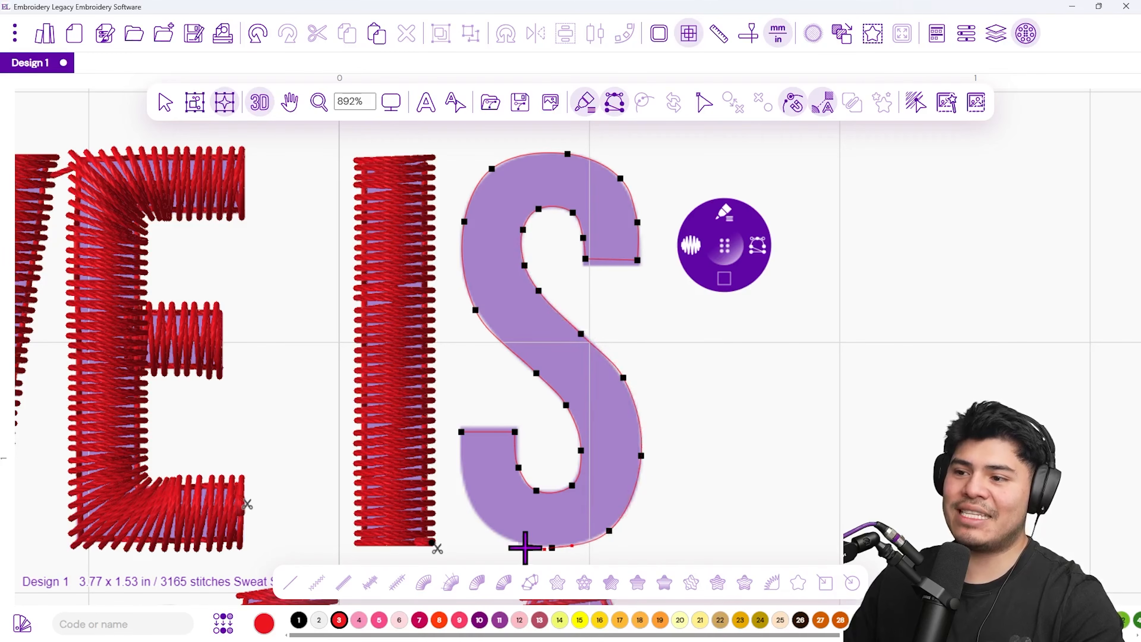
pyautogui.click(486, 530)
pyautogui.click(459, 476)
pyautogui.click(459, 443)
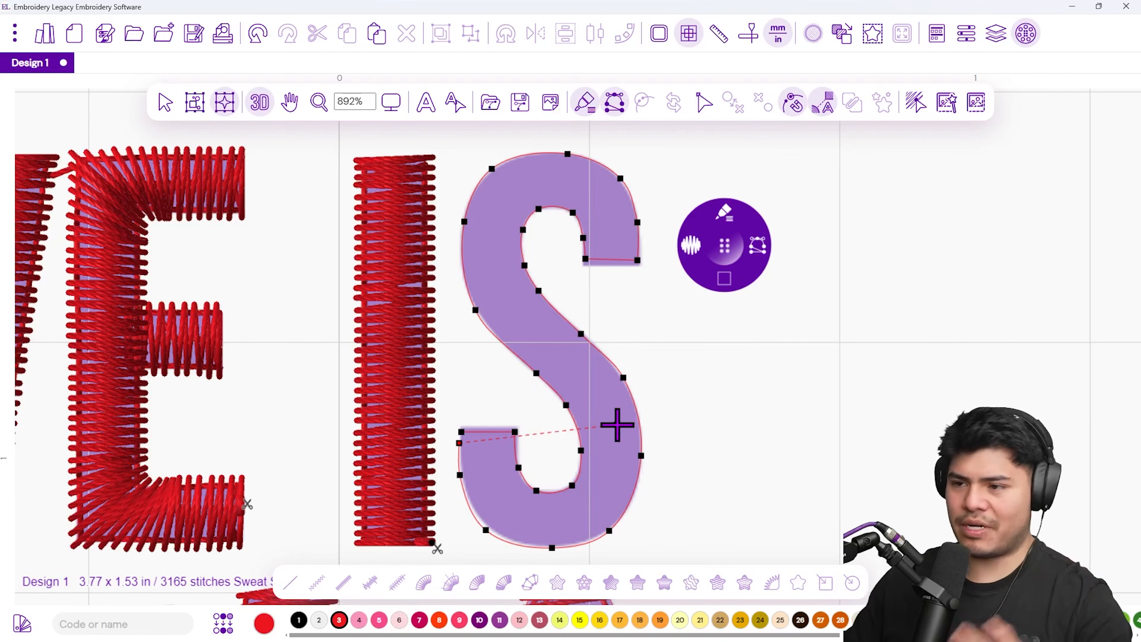
pyautogui.rightClick(486, 464)
# - Add stitch-direction lines across the S's lower terminal, lower bowl and diagonal spine
pyautogui.click(459, 454)
pyautogui.click(521, 453)
pyautogui.click(539, 491)
pyautogui.click(513, 551)
pyautogui.click(576, 479)
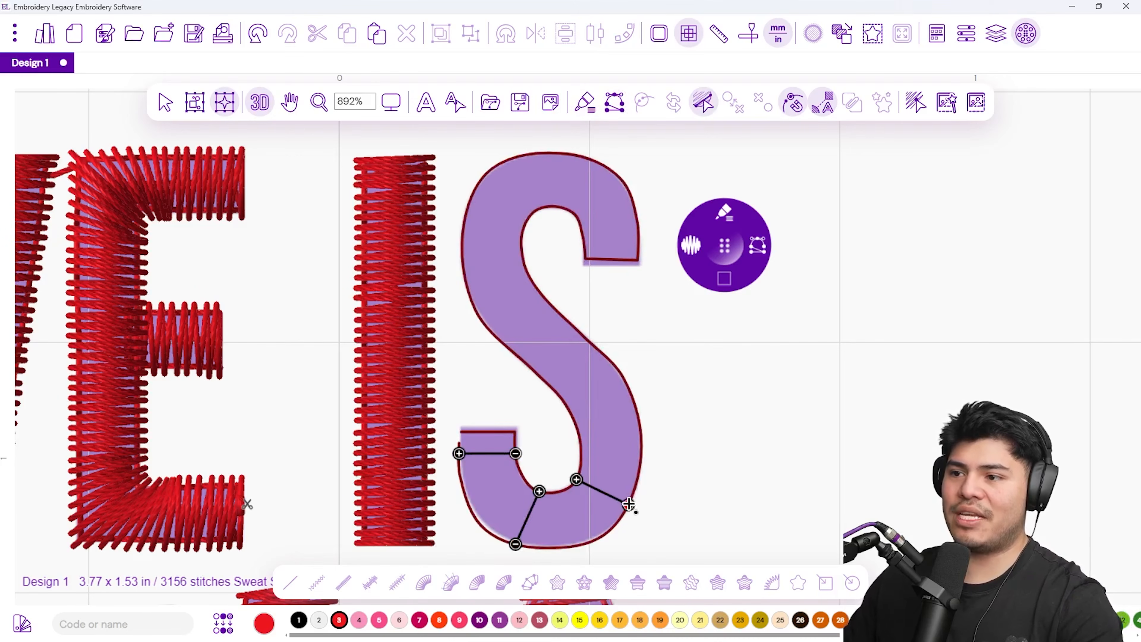
pyautogui.click(637, 519)
pyautogui.click(575, 421)
pyautogui.click(637, 409)
pyautogui.click(534, 370)
pyautogui.click(581, 333)
pyautogui.click(474, 308)
pyautogui.click(528, 276)
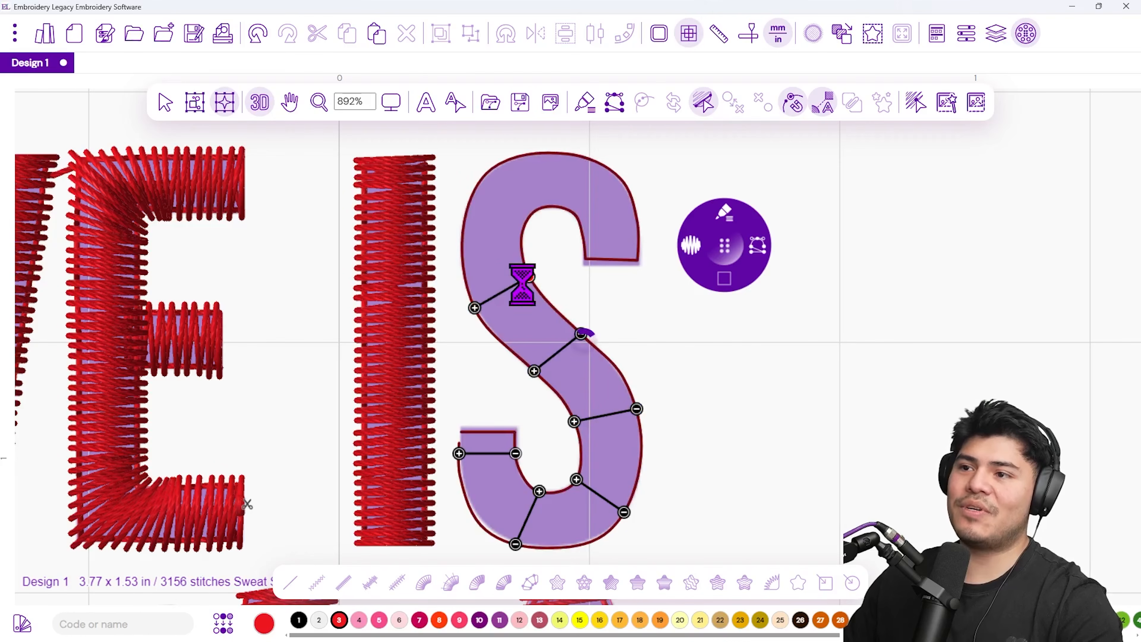
# - Add stitch-direction lines around the S's upper curve to its terminal, adjust two of their ends, and generate the stitches
pyautogui.click(467, 207)
pyautogui.click(525, 223)
pyautogui.click(545, 153)
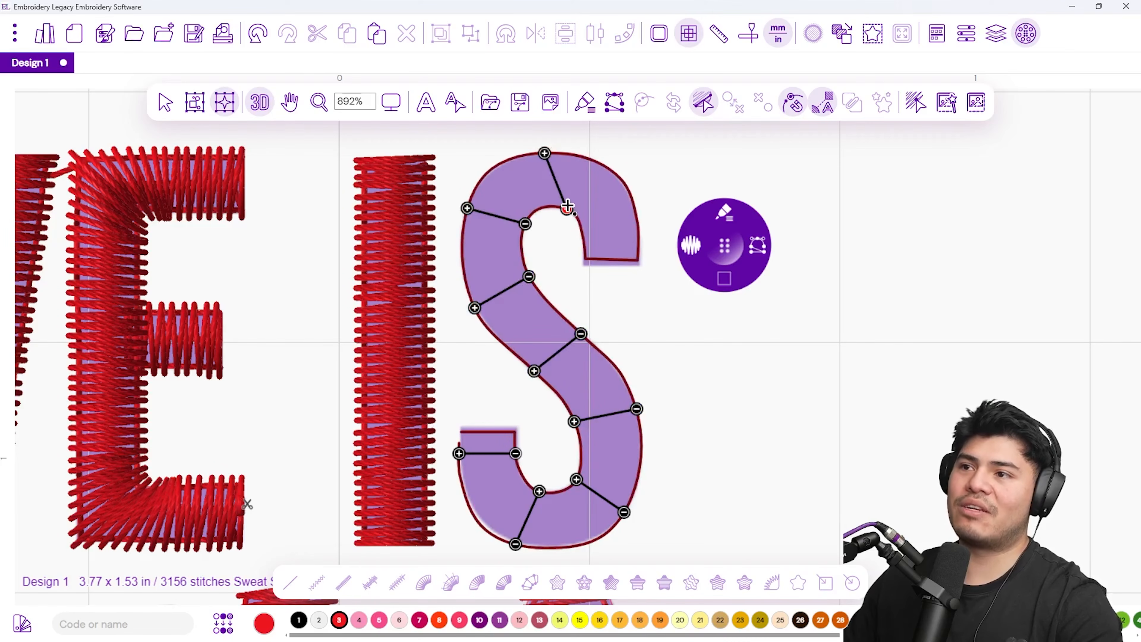
pyautogui.click(554, 207)
pyautogui.moveTo(525, 224); pyautogui.dragTo(521, 237)
pyautogui.click(578, 219)
pyautogui.click(630, 198)
pyautogui.moveTo(544, 154); pyautogui.dragTo(556, 153)
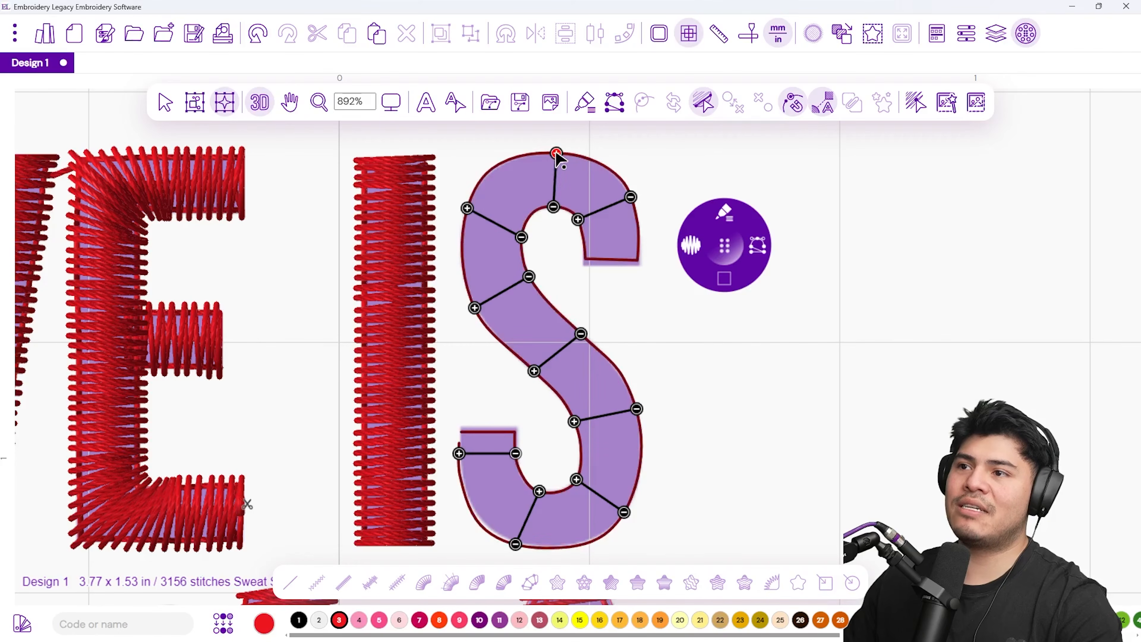
pyautogui.click(585, 249)
pyautogui.click(638, 250)
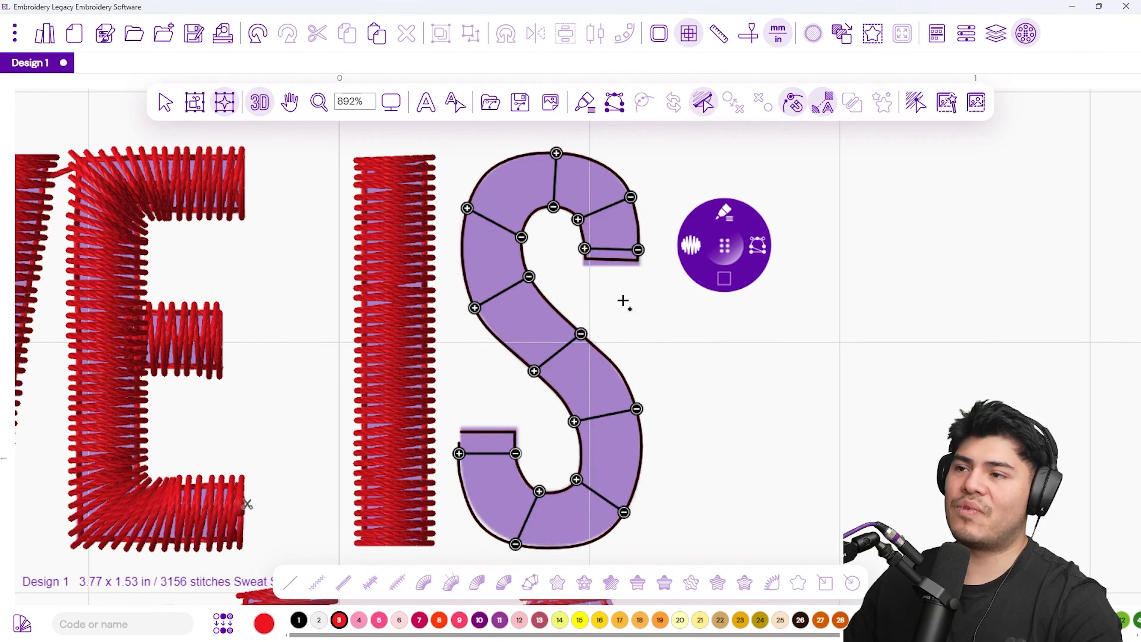
pyautogui.press('Return')
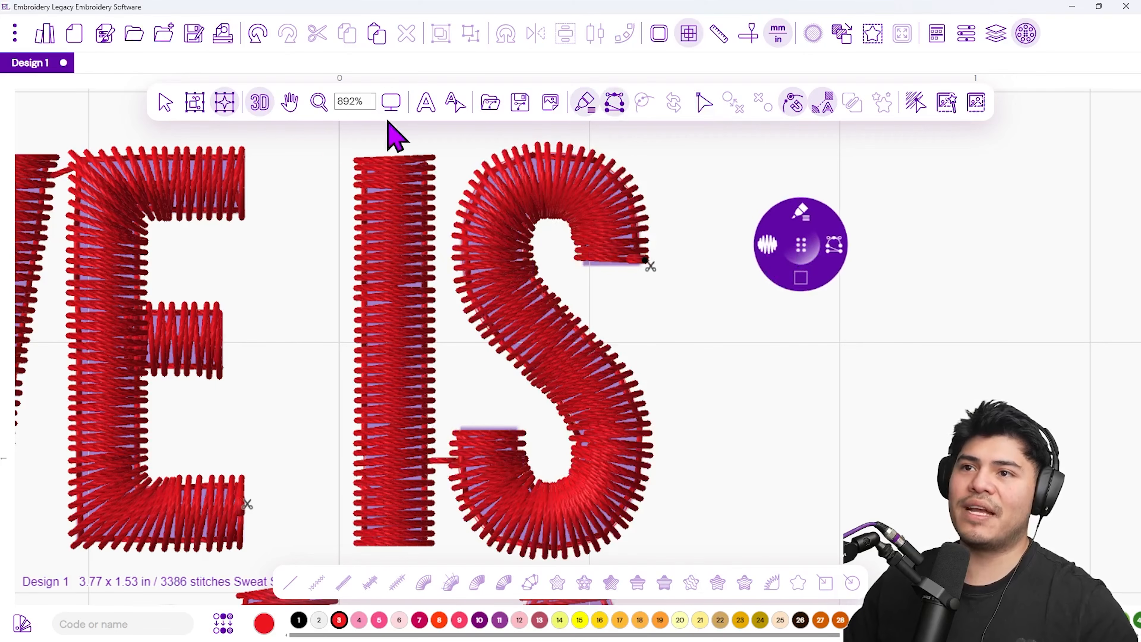
# - Recolor the whole design with the dark purple thread color 10
pyautogui.click(391, 102)
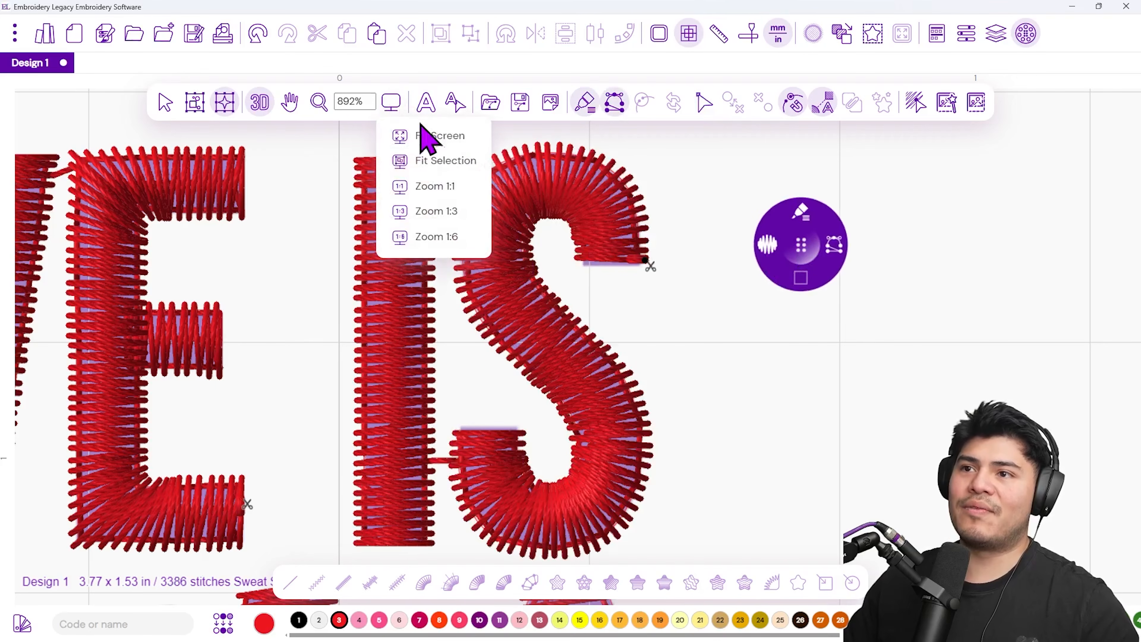
pyautogui.click(463, 141)
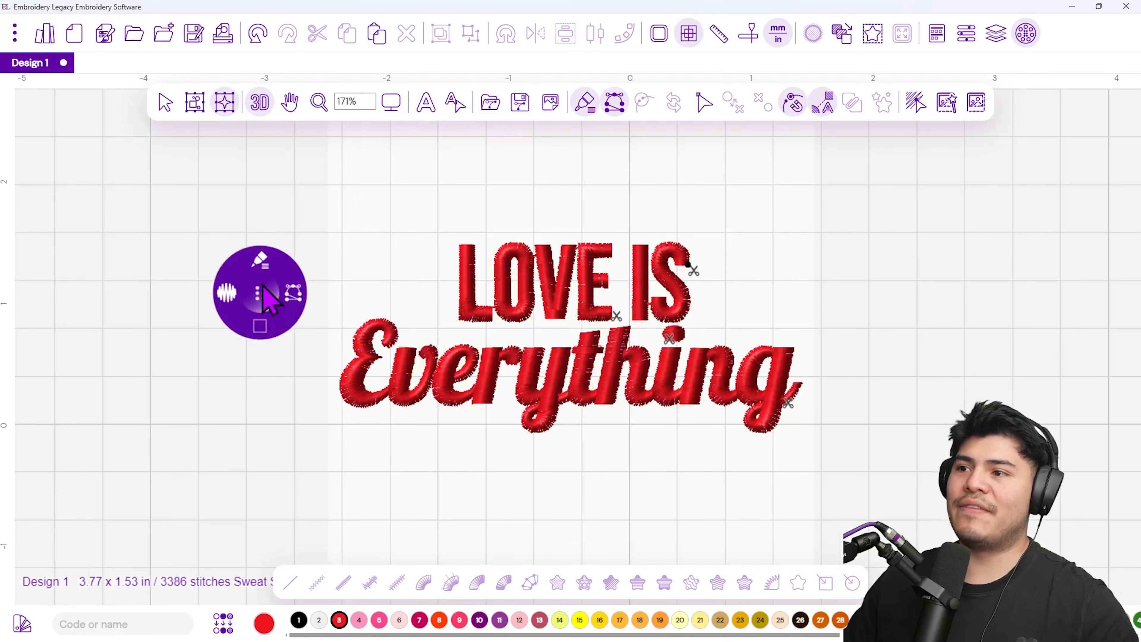
pyautogui.scroll(1, 672, 378)
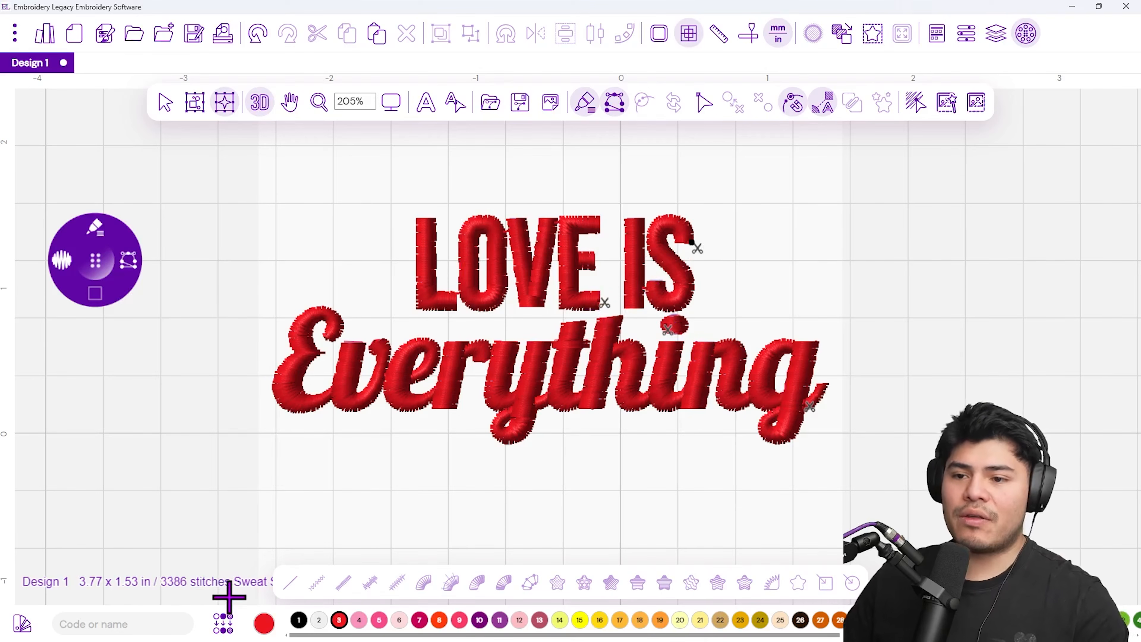
pyautogui.click(197, 108)
pyautogui.click(499, 620)
pyautogui.click(759, 472)
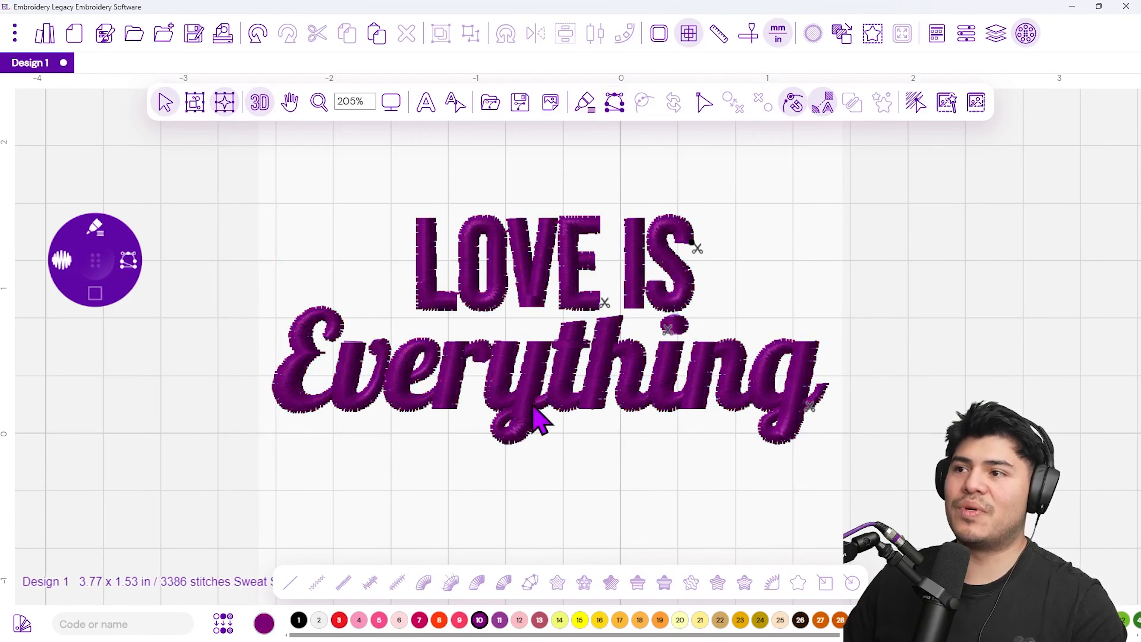
# - Set the whole design's thread color to red, color 3
pyautogui.scroll(1, 565, 312)
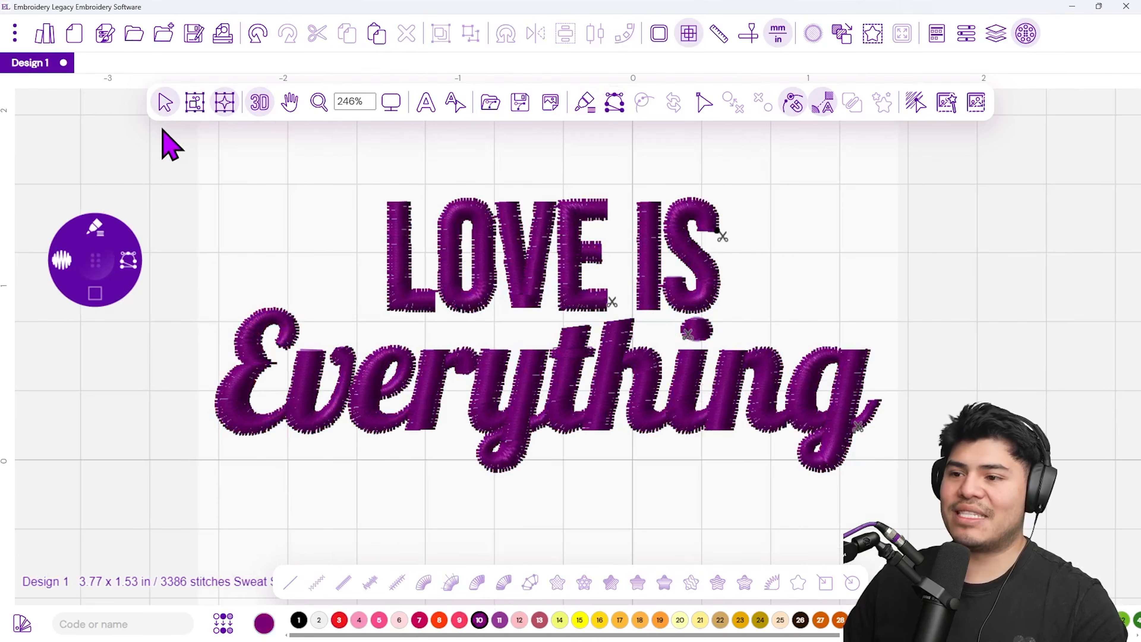
pyautogui.click(196, 108)
pyautogui.click(339, 620)
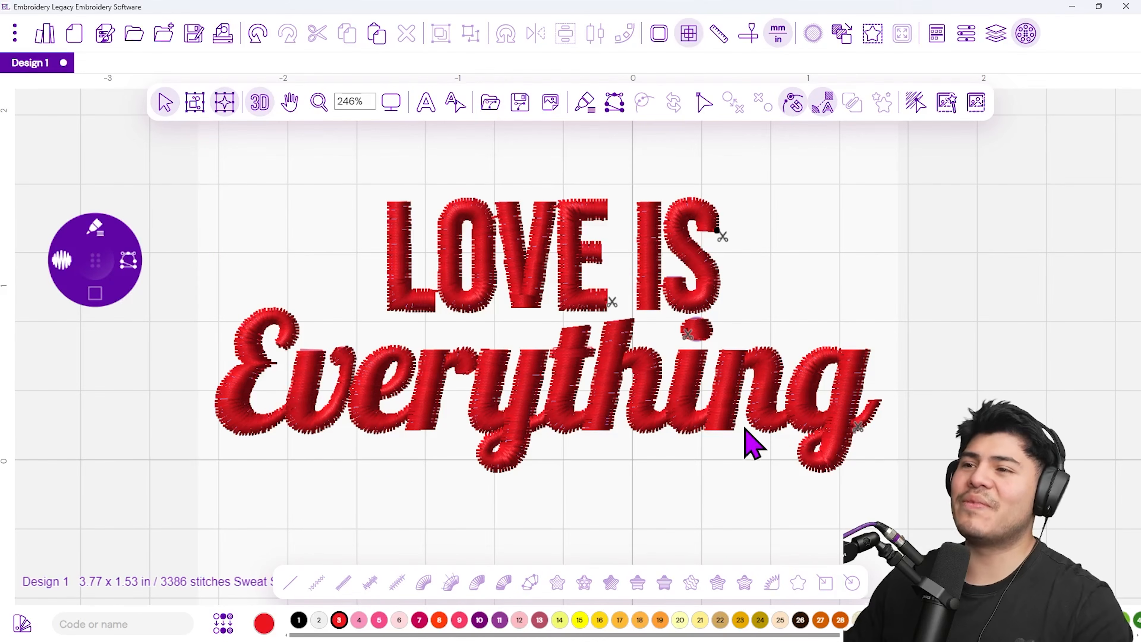
pyautogui.scroll(1, 747, 438)
pyautogui.scroll(-1, 632, 377)
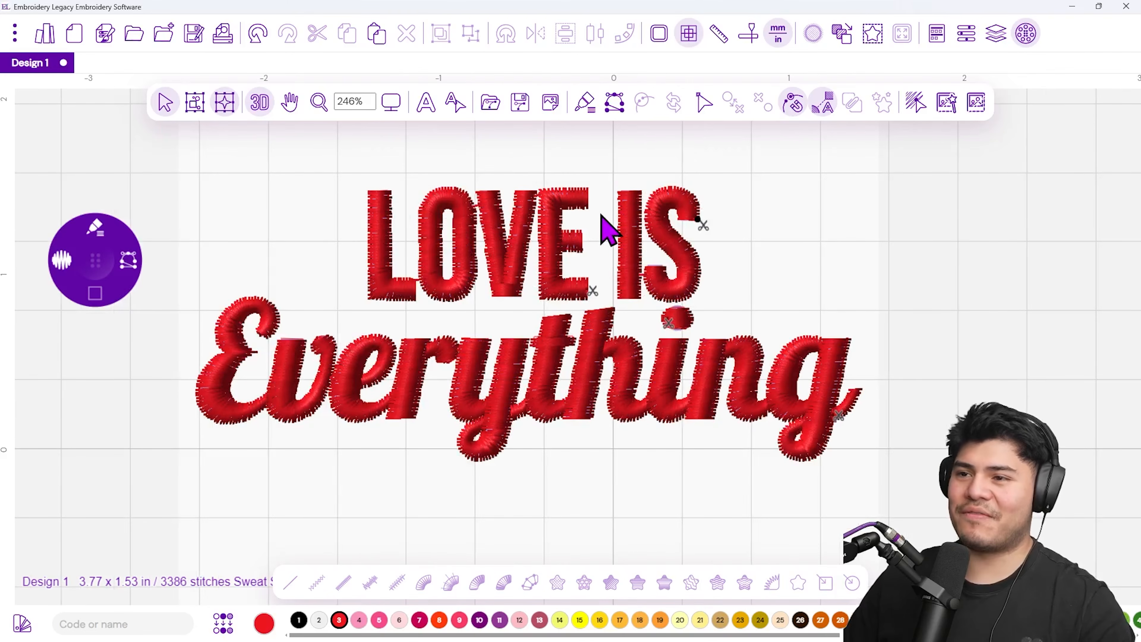
# - Play the stitch-out redraw simulation of the design with the background artwork hidden
pyautogui.hotkey('shift', 'r')
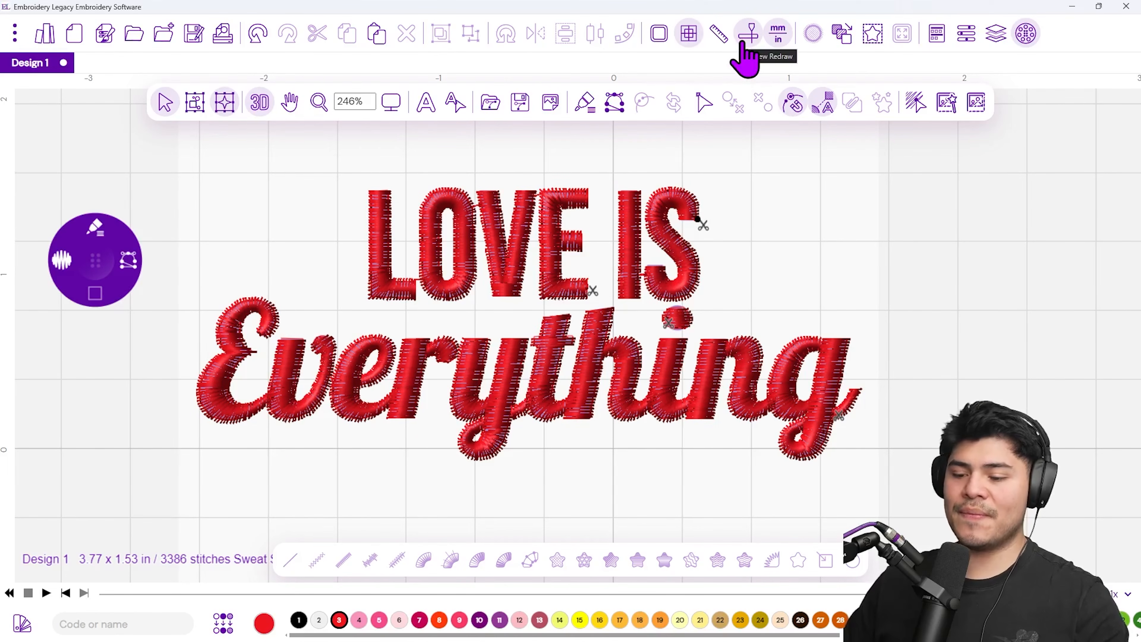
pyautogui.click(46, 593)
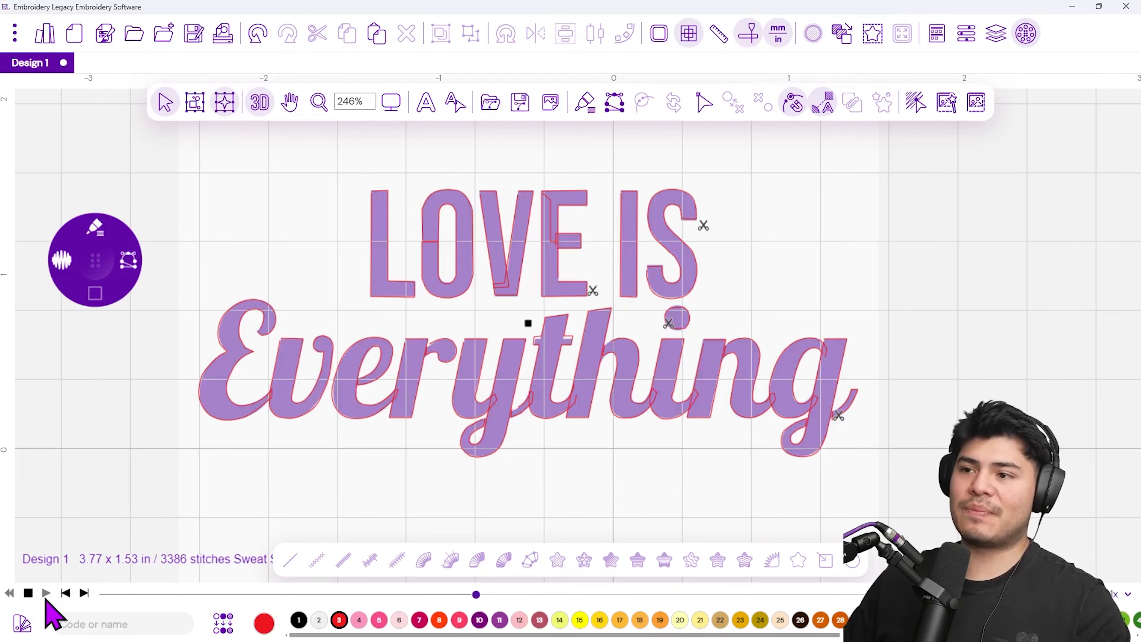
pyautogui.click(550, 102)
pyautogui.click(594, 163)
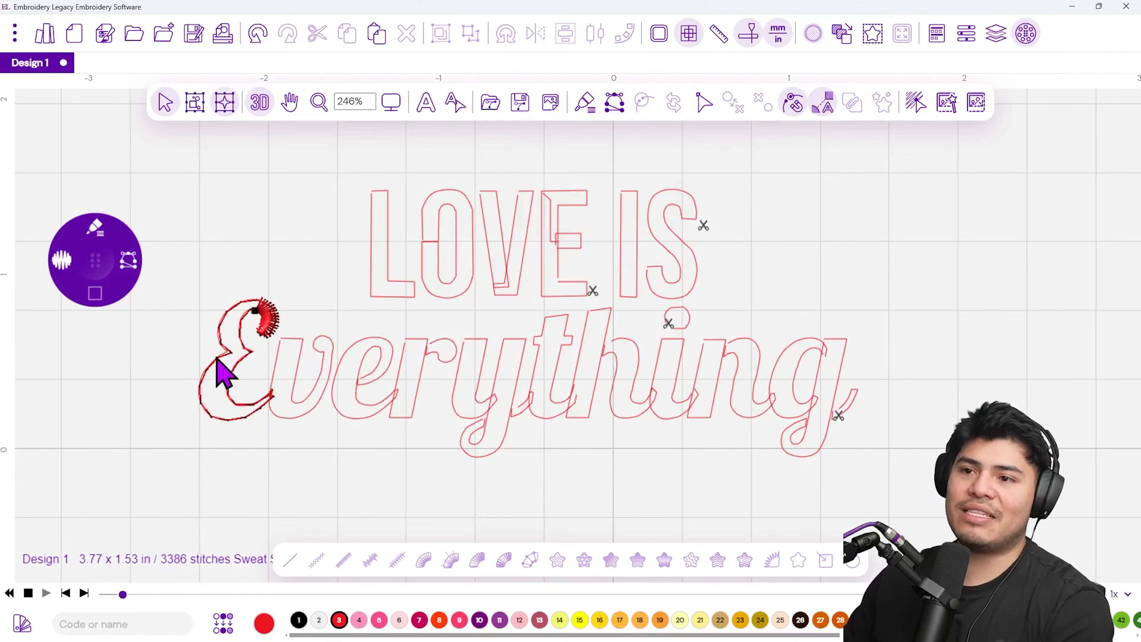
# - Scrub the stitch-out simulation through to the end of the design and shift the floating tool wheel slightly upward
pyautogui.moveTo(132, 598)
pyautogui.mouseDown()
pyautogui.moveTo(635, 579)
pyautogui.moveTo(718, 589)
pyautogui.moveTo(764, 571)
pyautogui.moveTo(734, 572)
pyautogui.moveTo(828, 546)
pyautogui.moveTo(898, 547)
pyautogui.mouseUp()
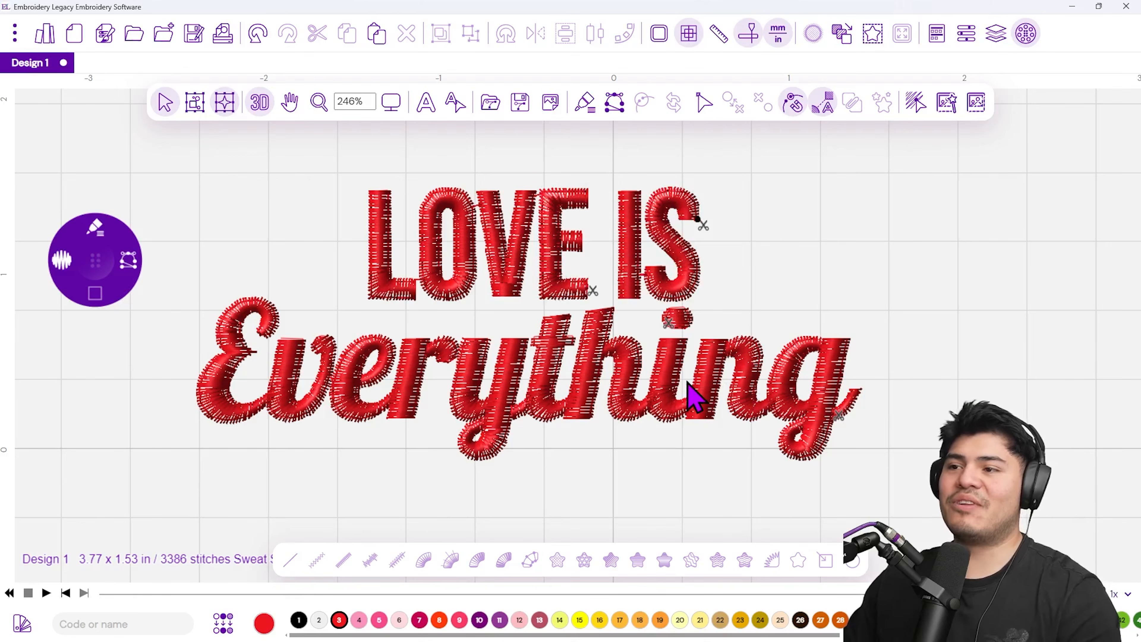
pyautogui.moveTo(91, 259); pyautogui.dragTo(99, 239)
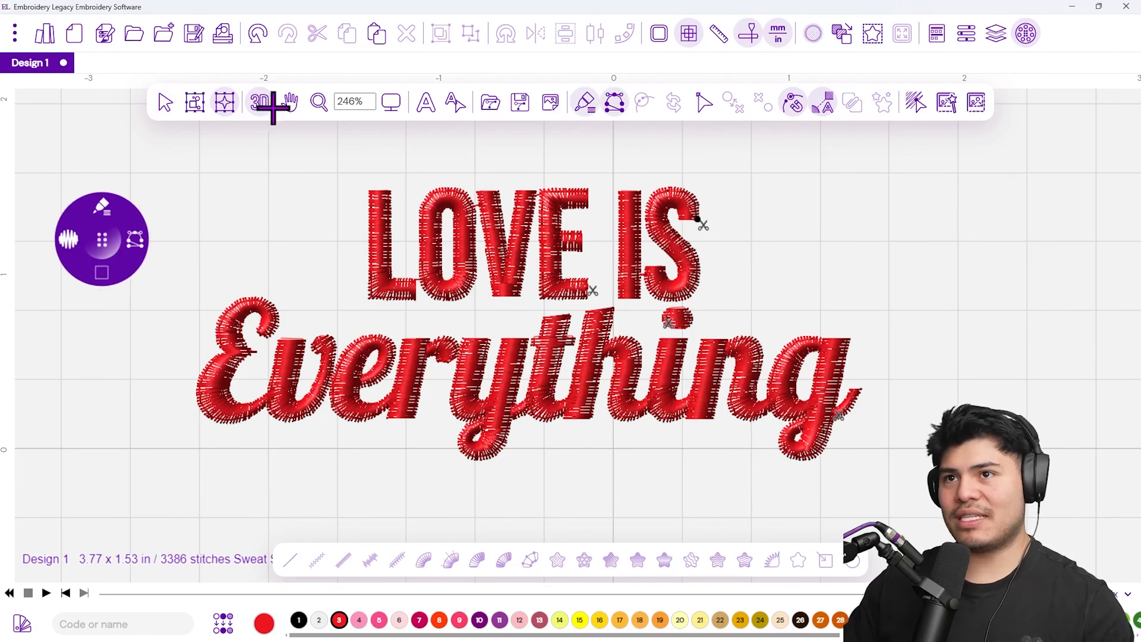
# - Save the design as "Love is Everything" in the Embroidery Legacy (JDX) format in the Love is everything folder
pyautogui.click(198, 40)
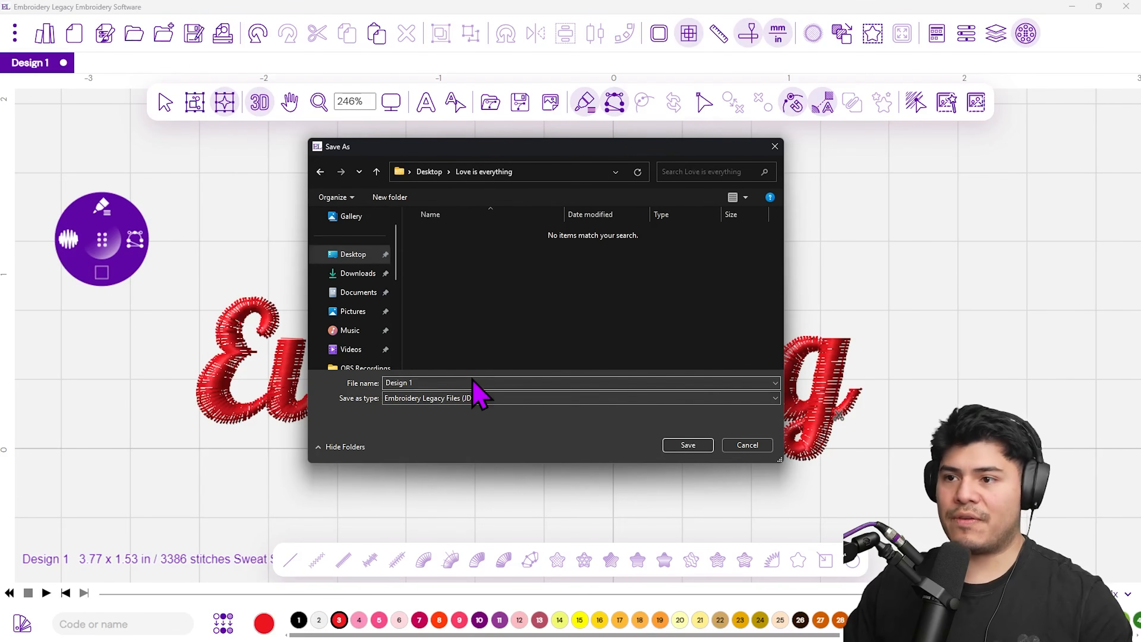
pyautogui.write('Love is Everythin')
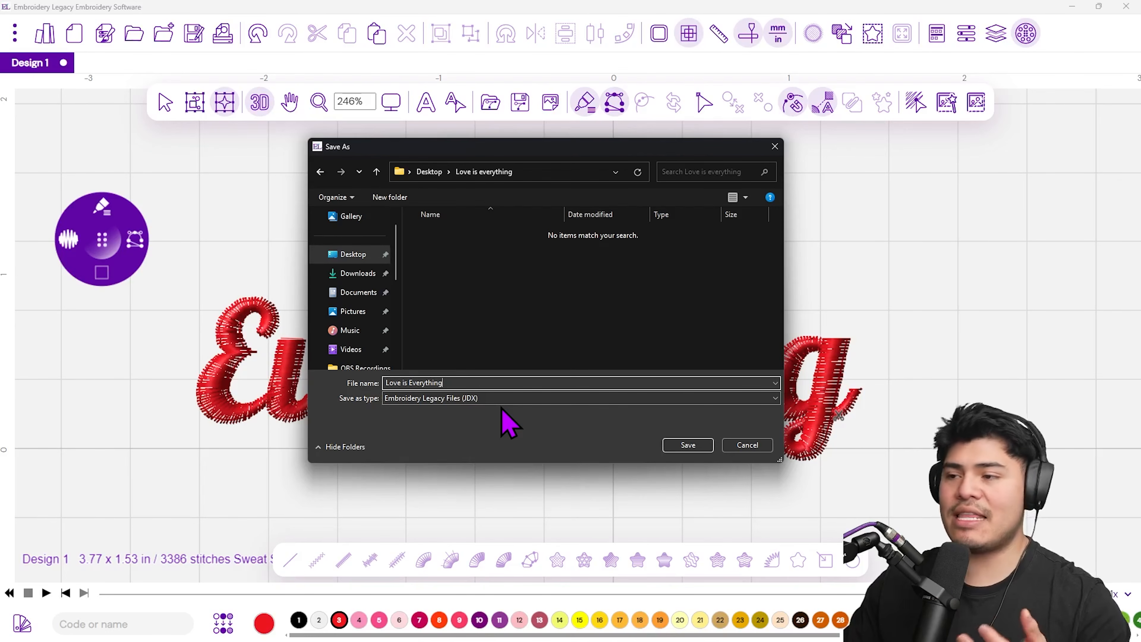
pyautogui.click(679, 445)
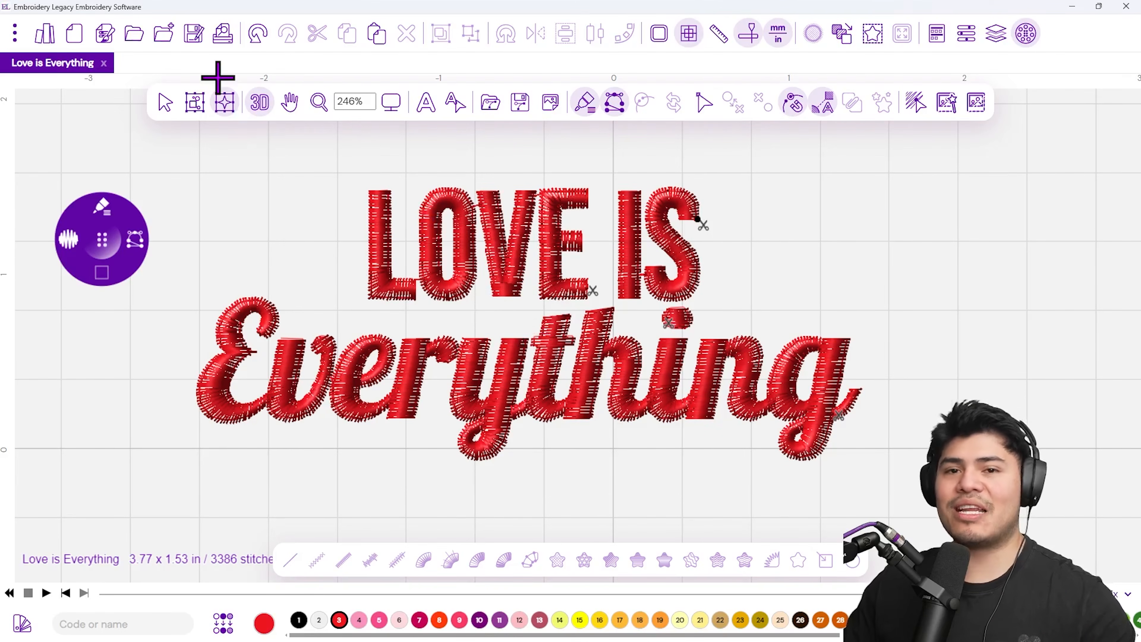
# - Save a machine-ready copy of the design as "Love is Everything" in the Tajima (DST) format in the same folder
pyautogui.click(196, 40)
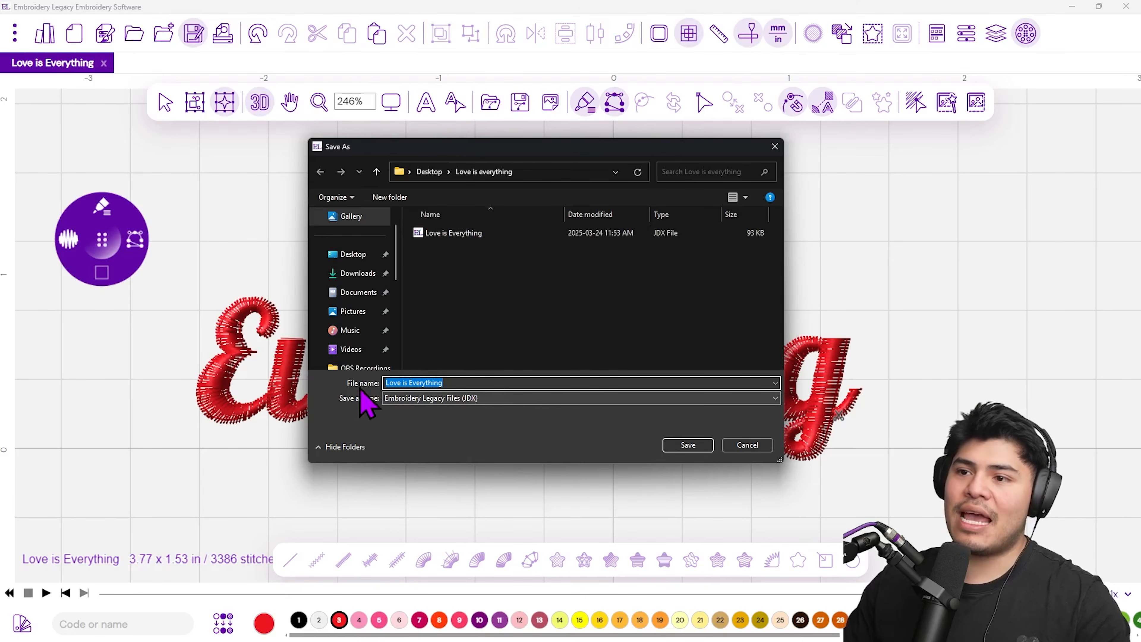
pyautogui.click(434, 398)
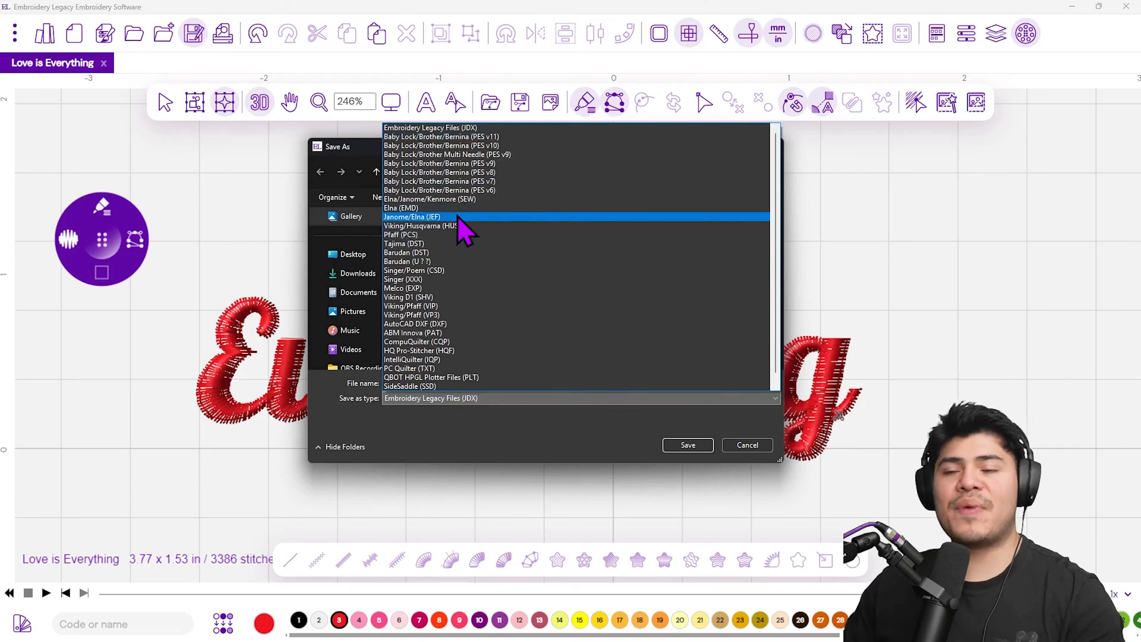
pyautogui.click(447, 245)
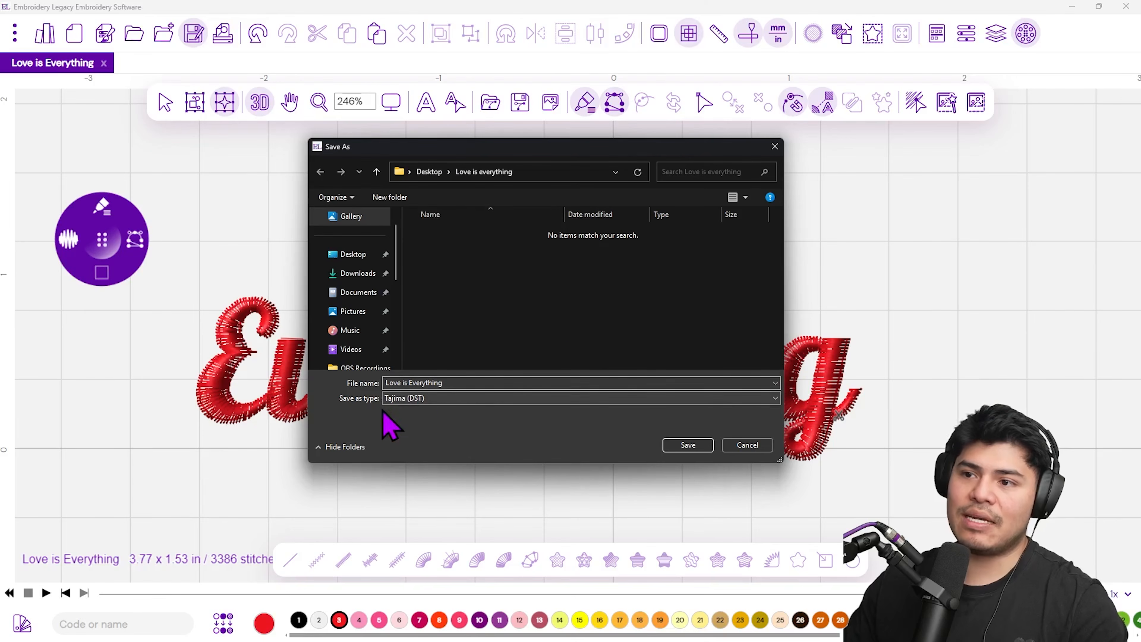
pyautogui.click(689, 446)
pyautogui.scroll(1, 437, 369)
pyautogui.scroll(-1, 525, 356)
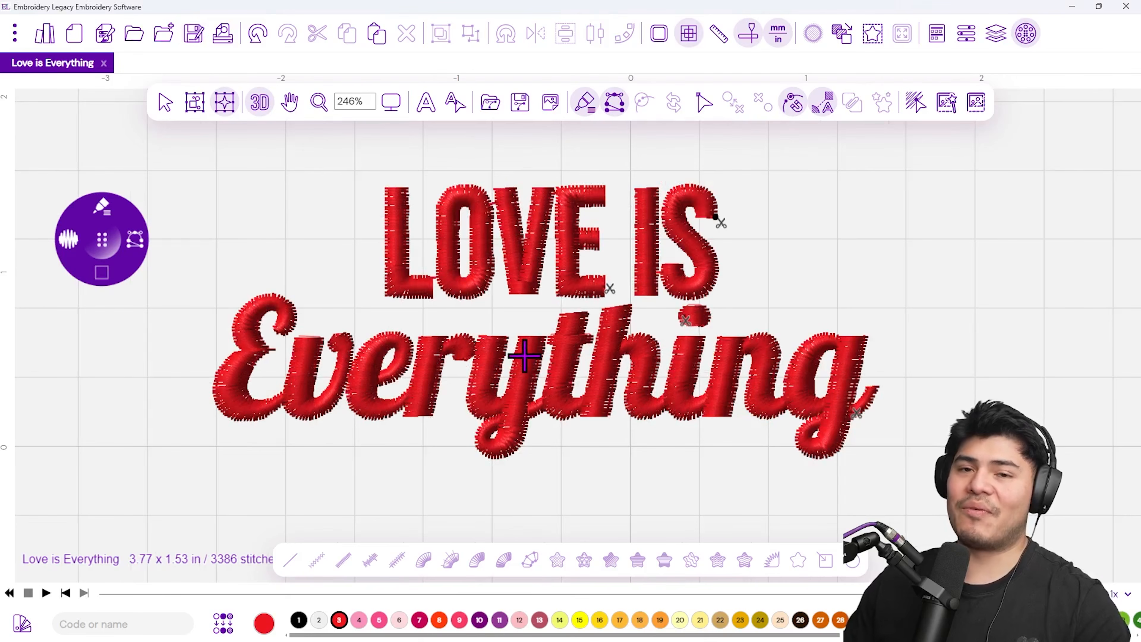